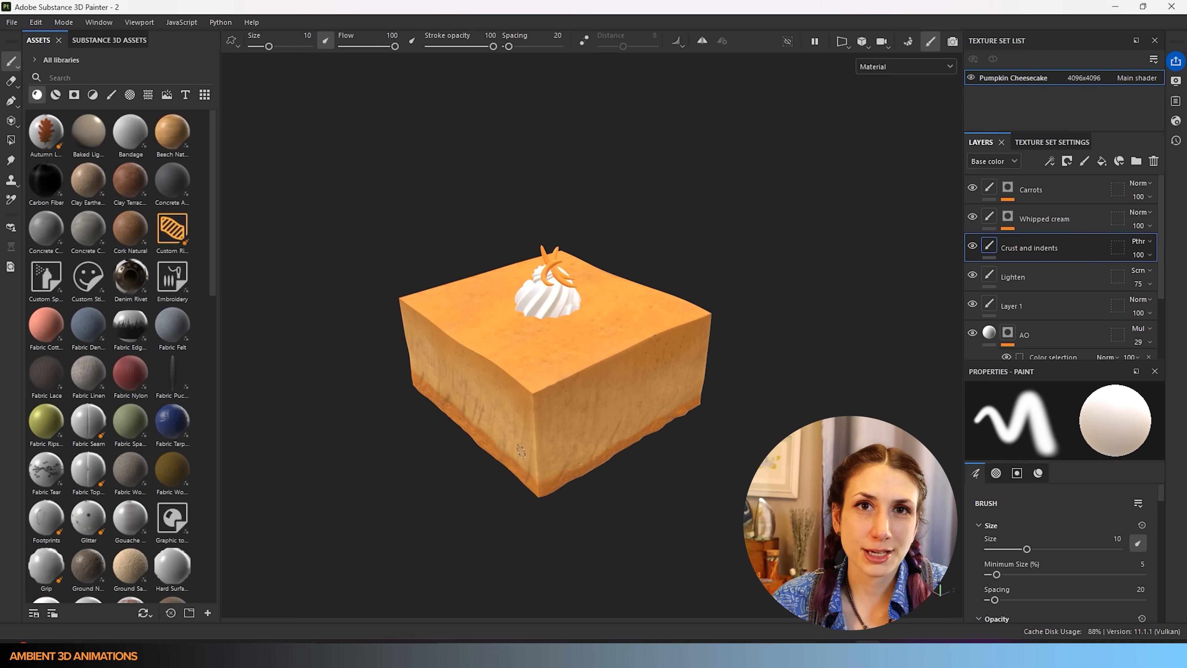
# - Open the recent Cheesecake_Pumpkin_Spice.spp project, discarding unsaved changes and accepting the version-update notice
pyautogui.click(11, 23)
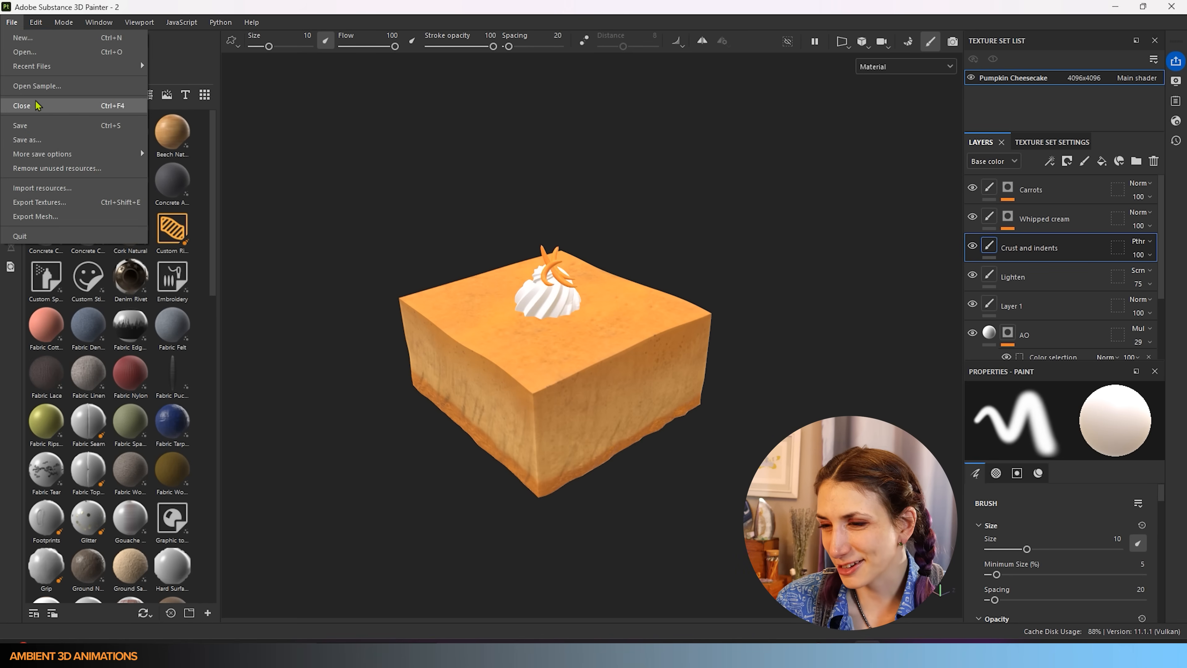
pyautogui.moveTo(111, 75)
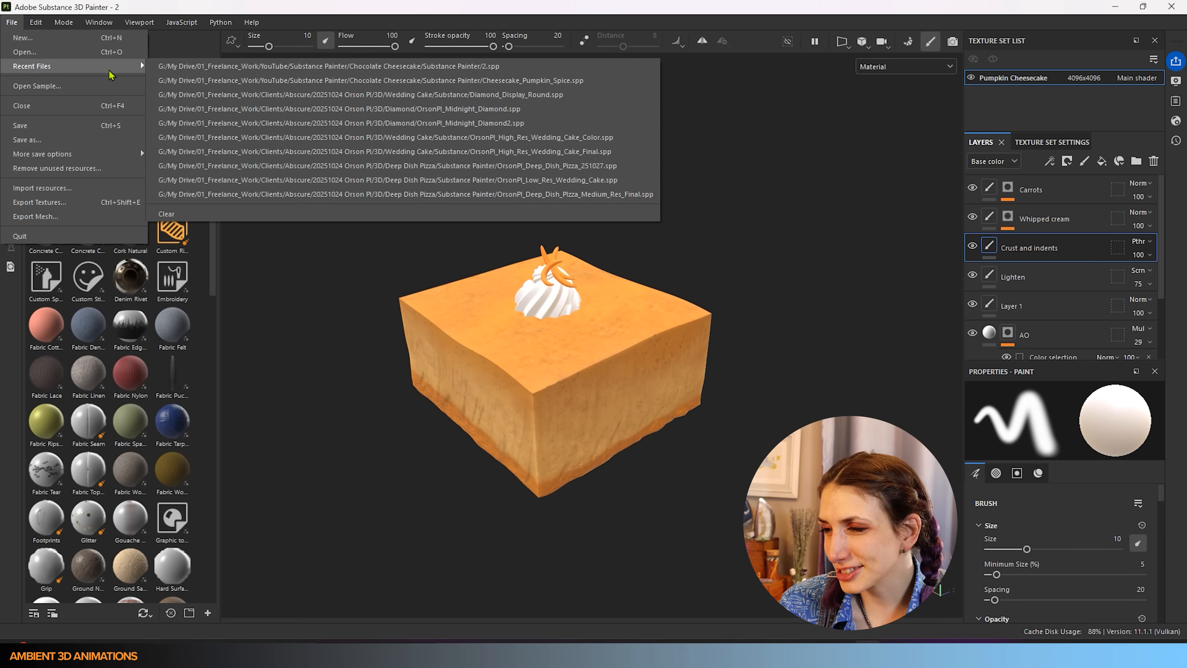
pyautogui.click(252, 68)
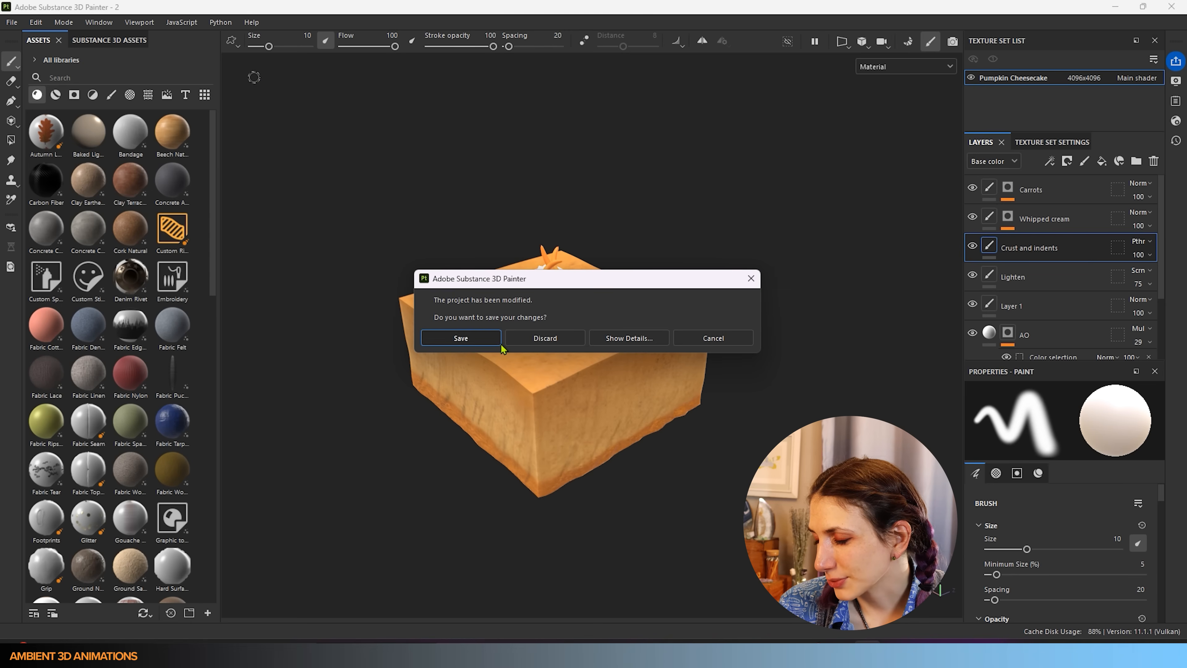
pyautogui.click(545, 338)
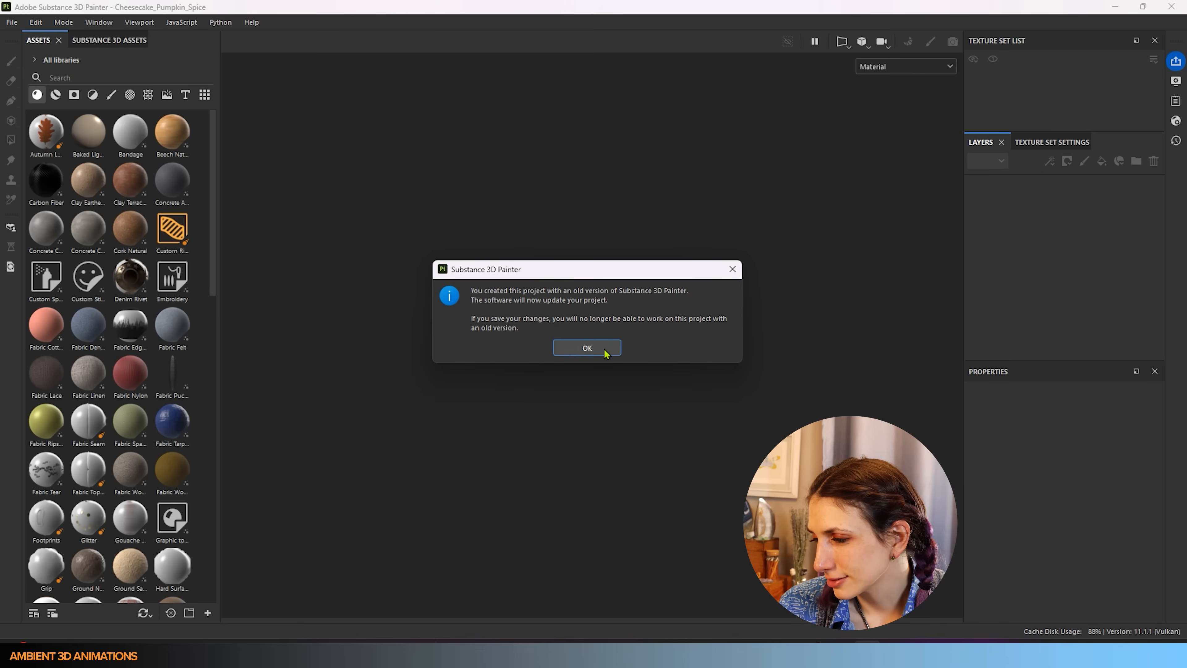
pyautogui.click(604, 348)
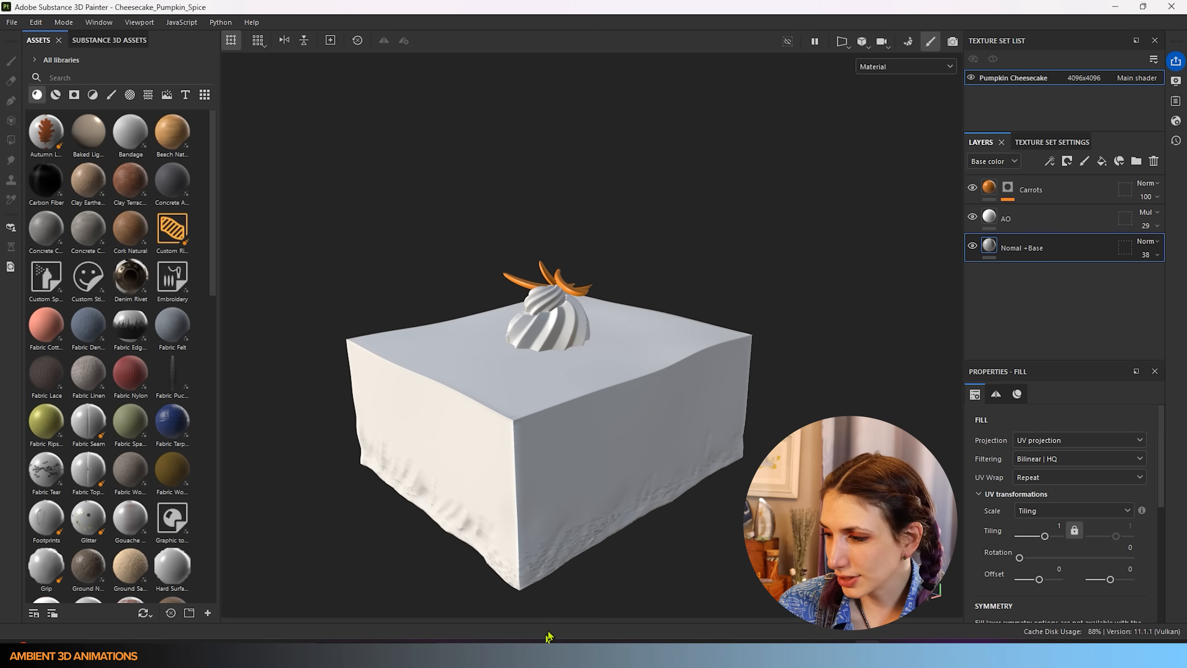
pyautogui.scroll(-3, 600, 480)
pyautogui.moveTo(659, 512)
pyautogui.keyDown('alt'); pyautogui.mouseDown()
pyautogui.moveTo(766, 542)
pyautogui.moveTo(735, 571)
pyautogui.moveTo(647, 573)
pyautogui.moveTo(650, 531)
pyautogui.mouseUp(); pyautogui.keyUp('alt')
pyautogui.click(1060, 188)
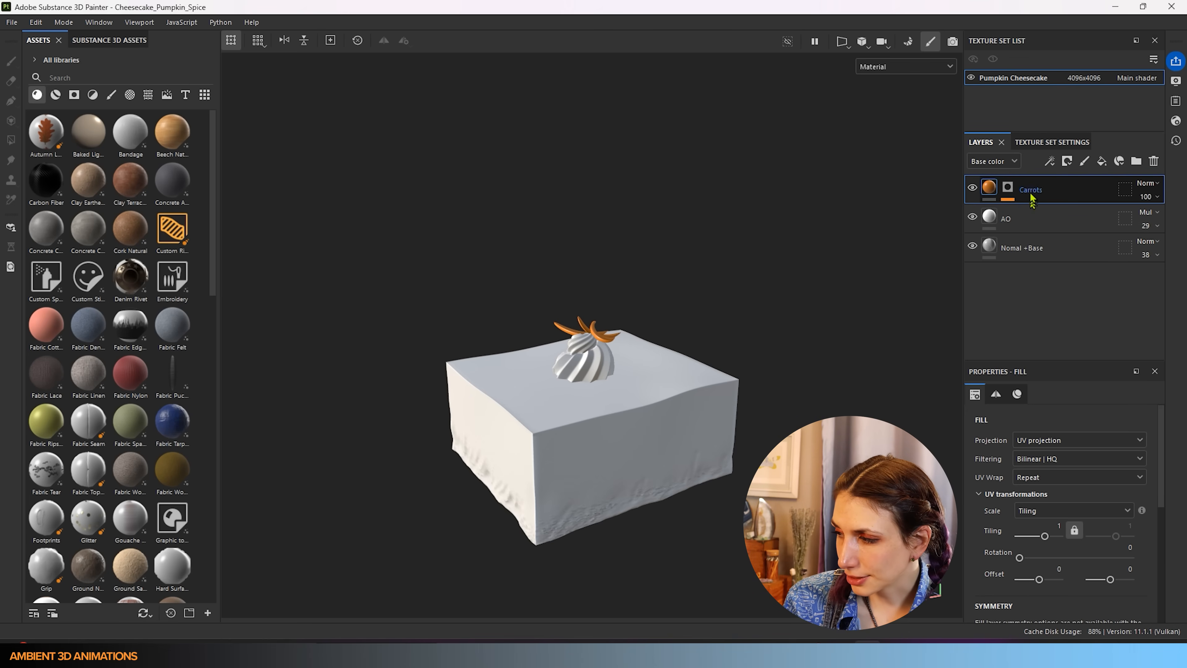
pyautogui.click(1005, 225)
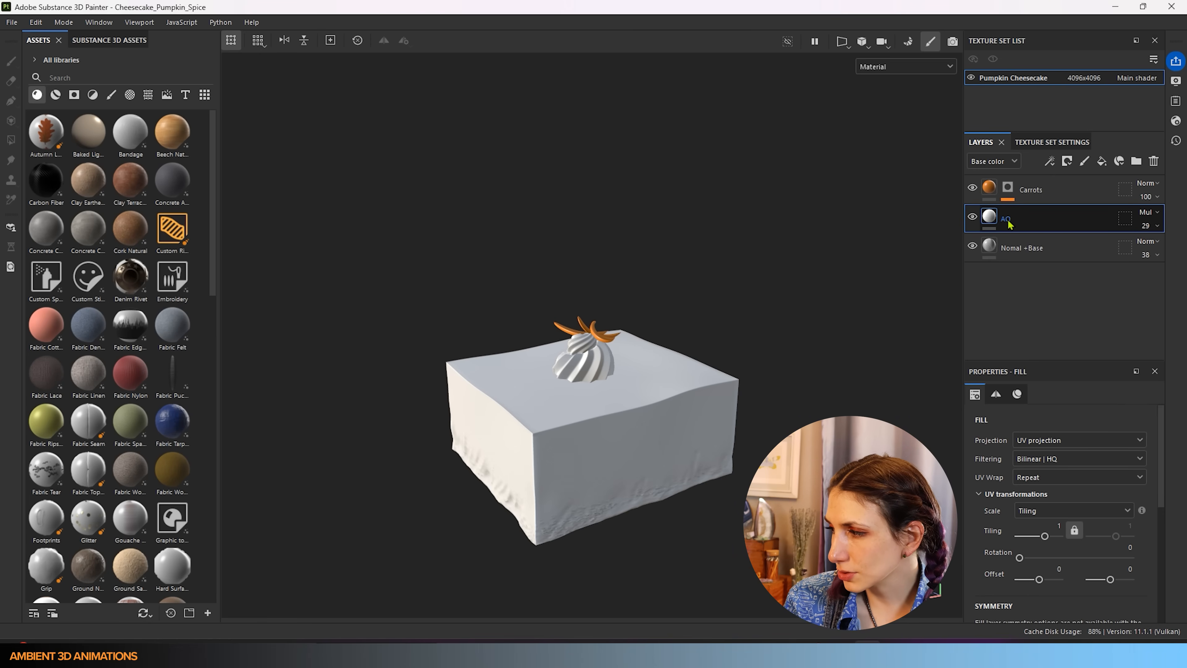
pyautogui.scroll(-4, 1066, 420)
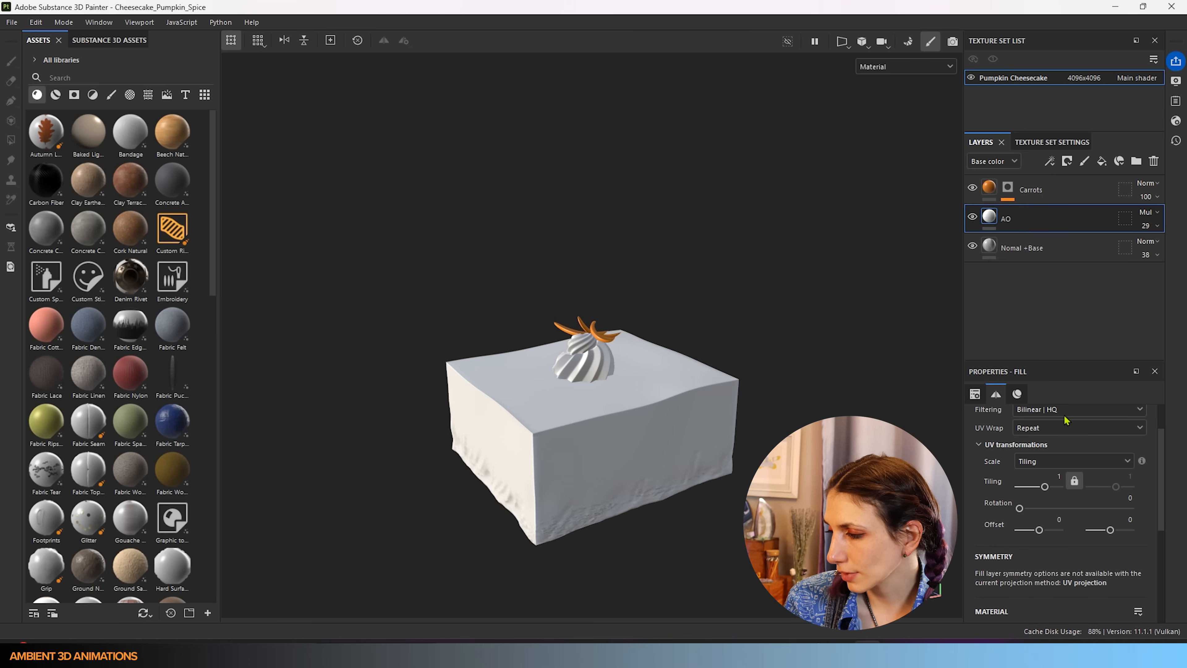
pyautogui.scroll(2, 1067, 420)
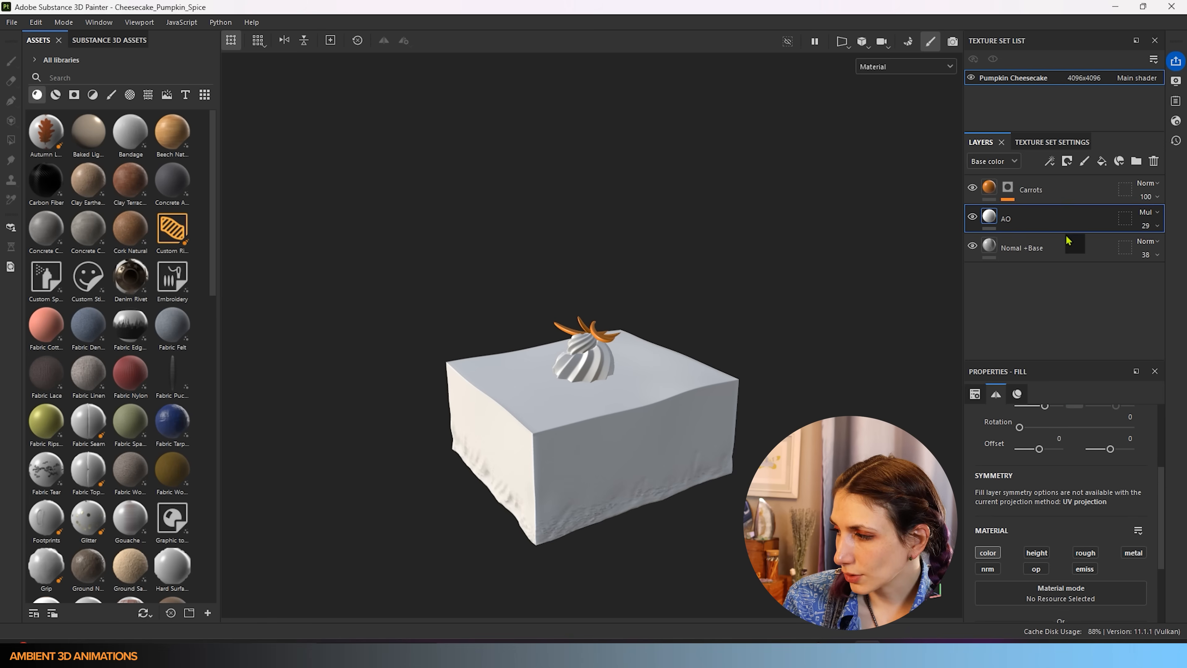
pyautogui.click(1068, 252)
pyautogui.scroll(-3, 1041, 490)
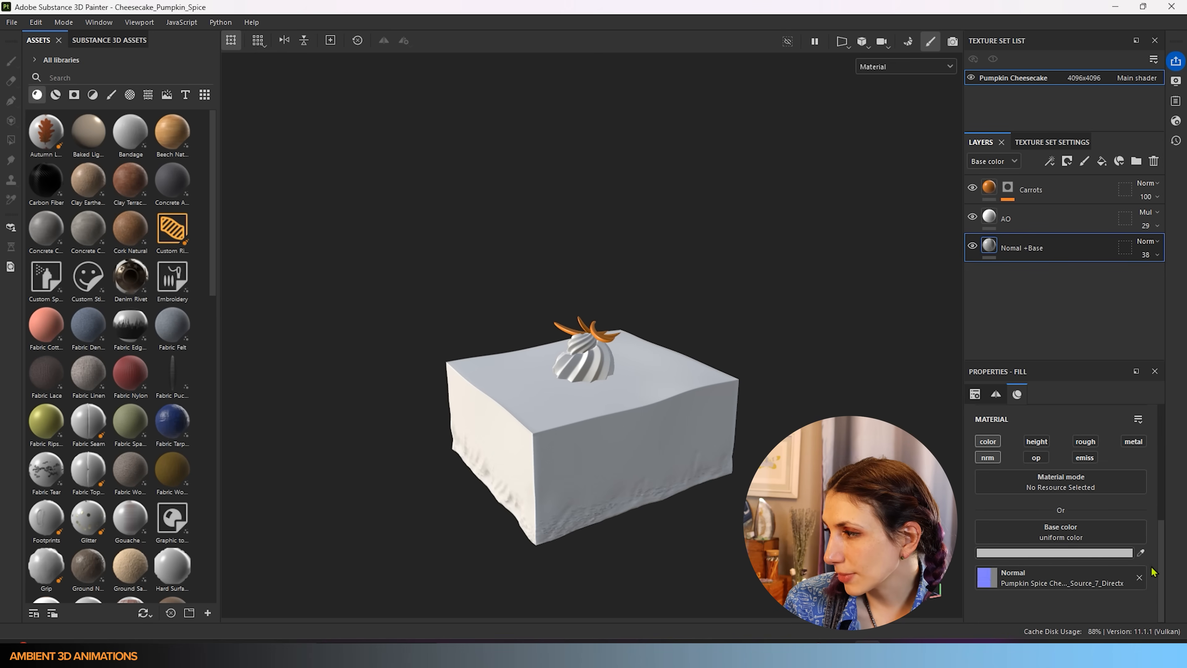
pyautogui.click(973, 246)
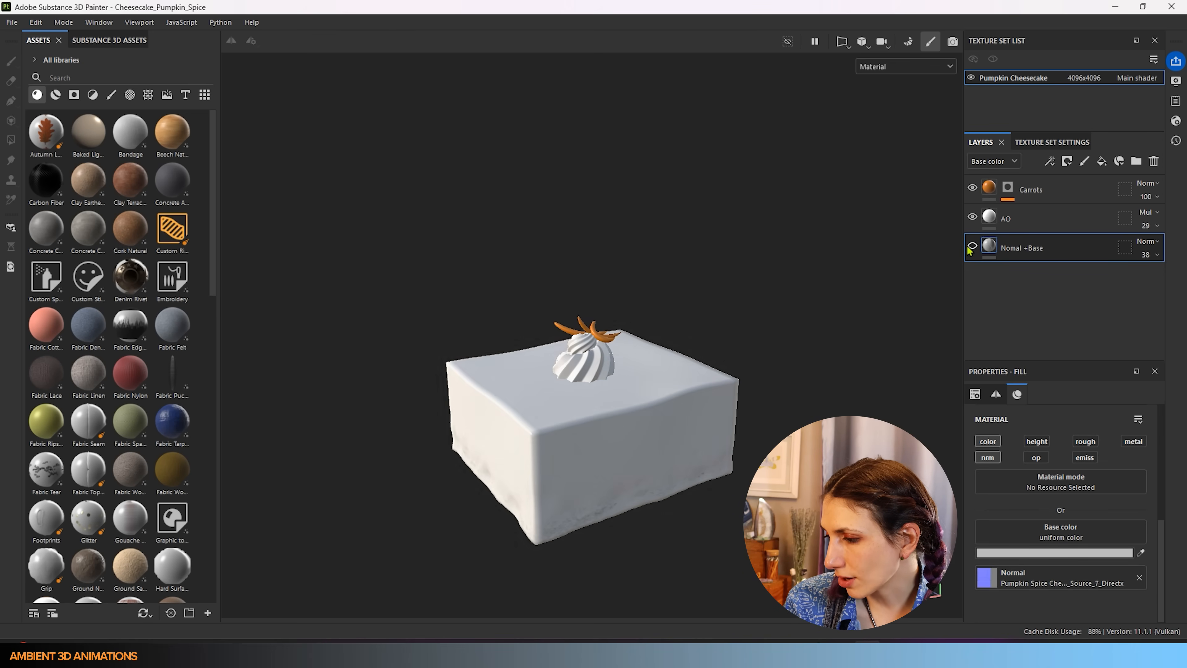
pyautogui.click(971, 247)
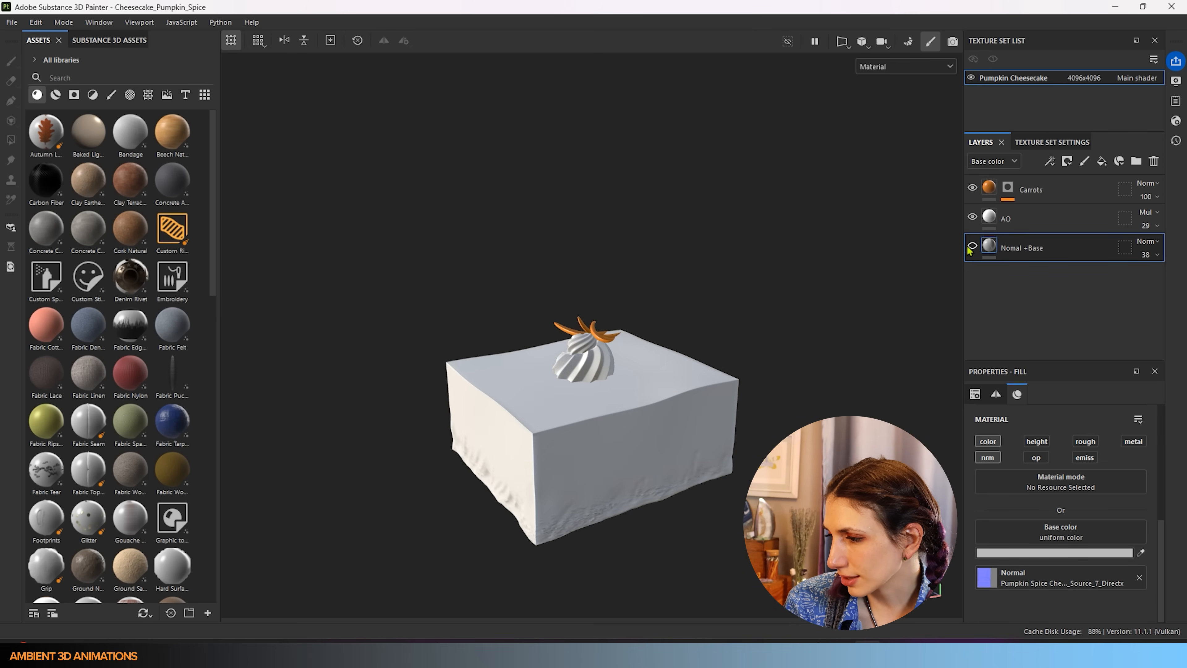
pyautogui.click(973, 246)
pyautogui.click(973, 246)
pyautogui.click(973, 246)
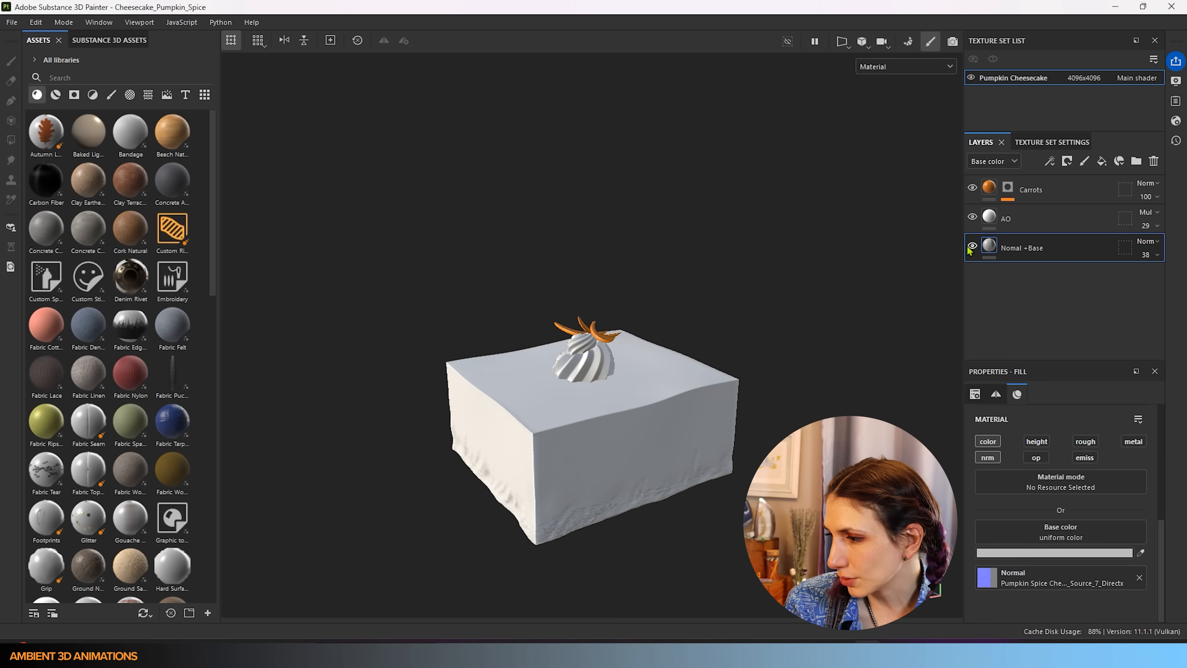
pyautogui.click(972, 246)
pyautogui.click(972, 246)
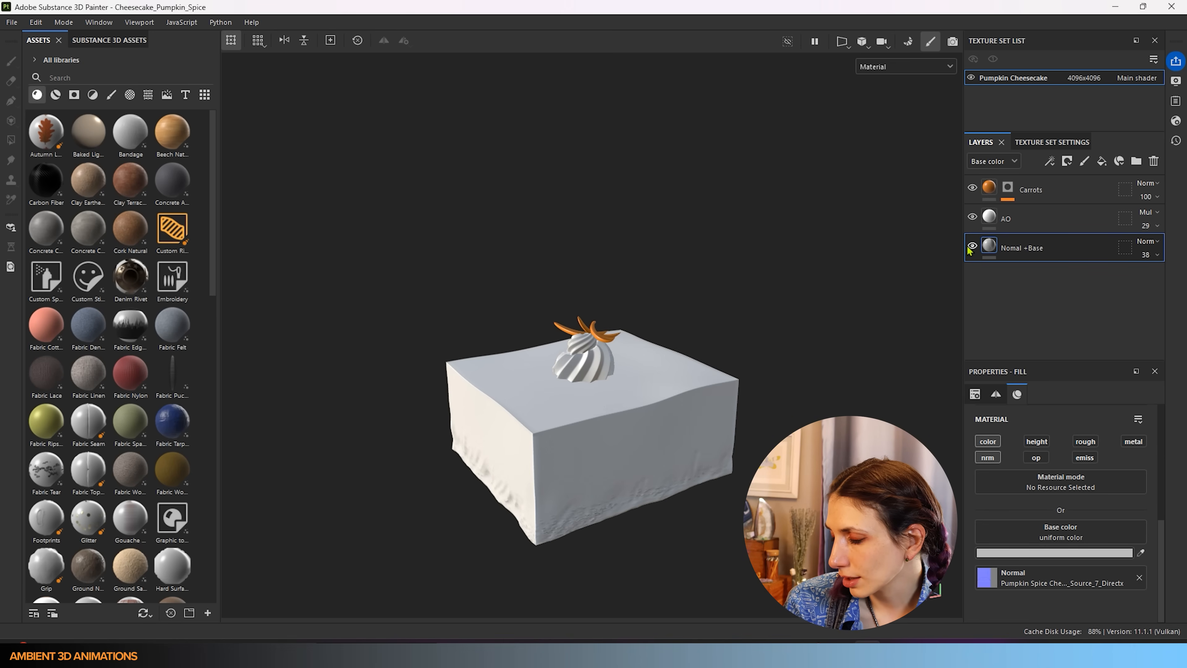
pyautogui.moveTo(1, 122); pyautogui.dragTo(701, 2)
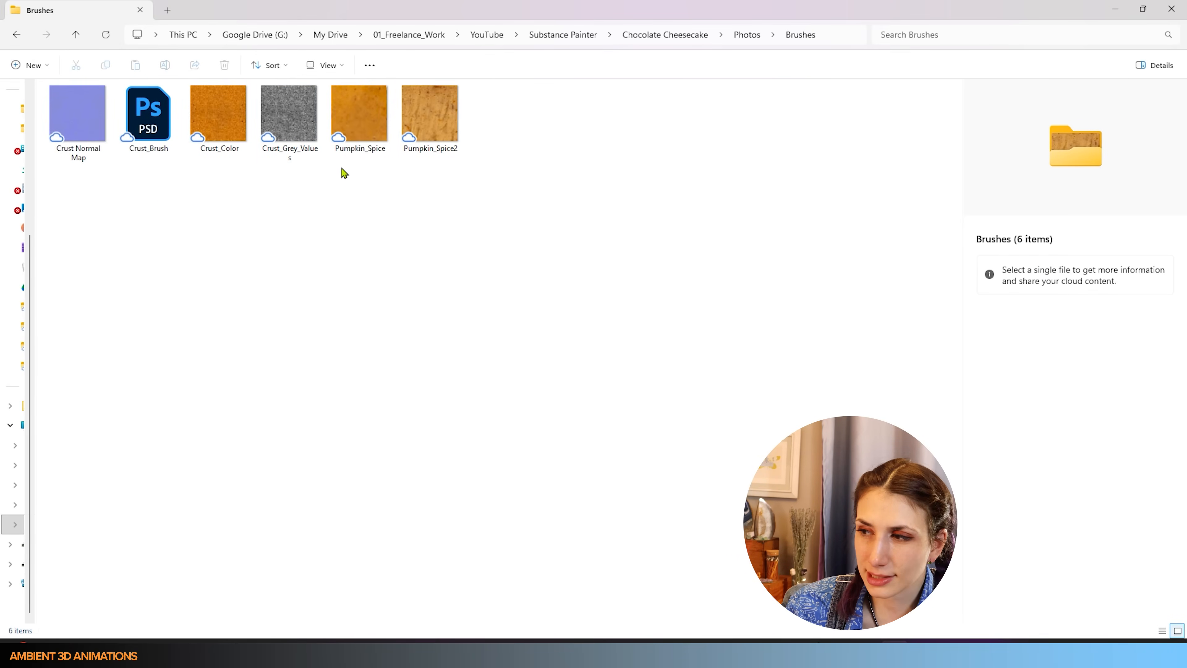
pyautogui.click(414, 100)
pyautogui.click(358, 111)
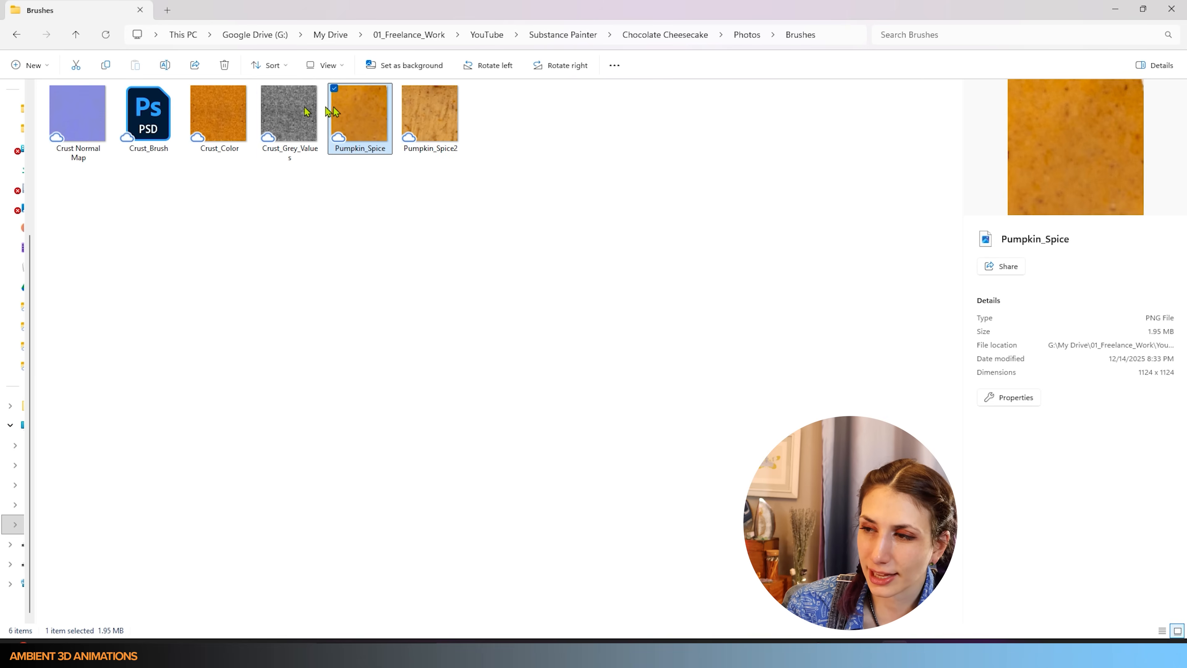
pyautogui.click(278, 112)
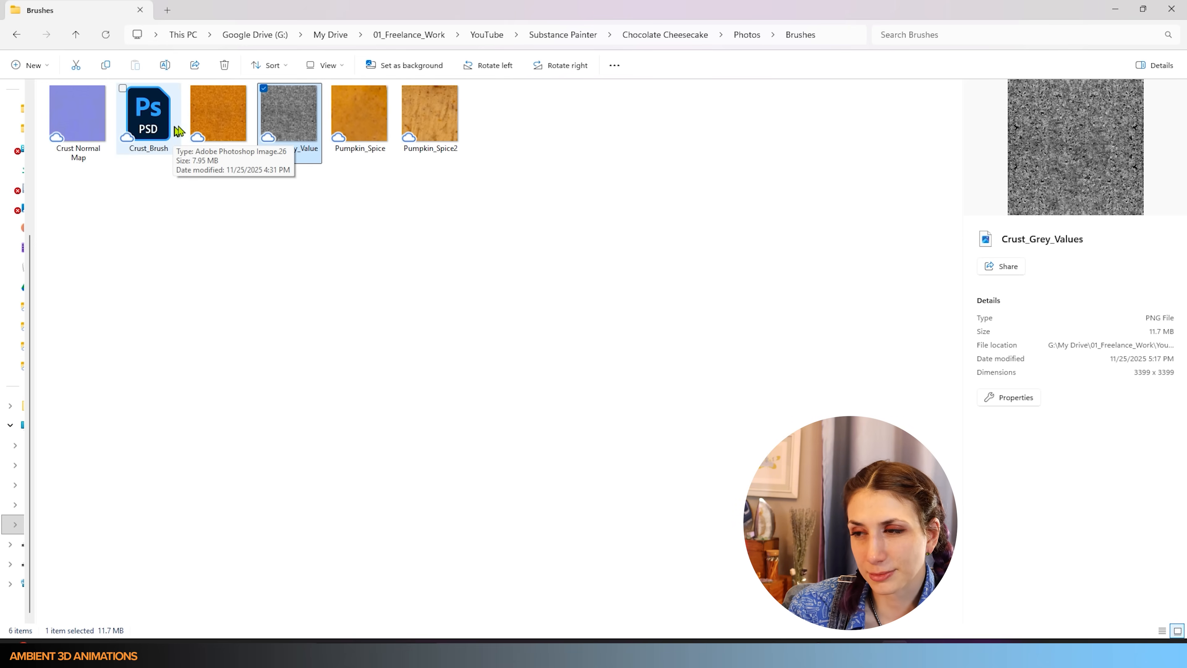
pyautogui.moveTo(565, 11)
pyautogui.mouseDown()
pyautogui.moveTo(0, 219)
pyautogui.moveTo(0, 453)
pyautogui.moveTo(0, 133)
pyautogui.mouseUp()
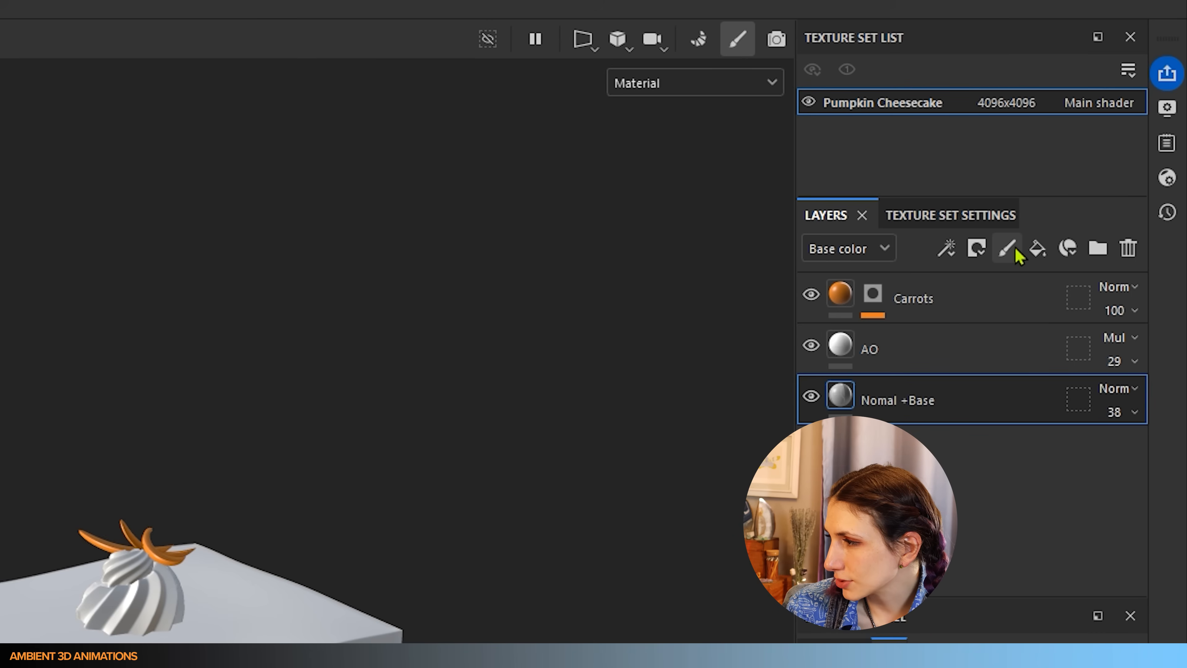
# - Add a paint layer, move it above Carrots and rename it 'Crust'
pyautogui.click(1006, 249)
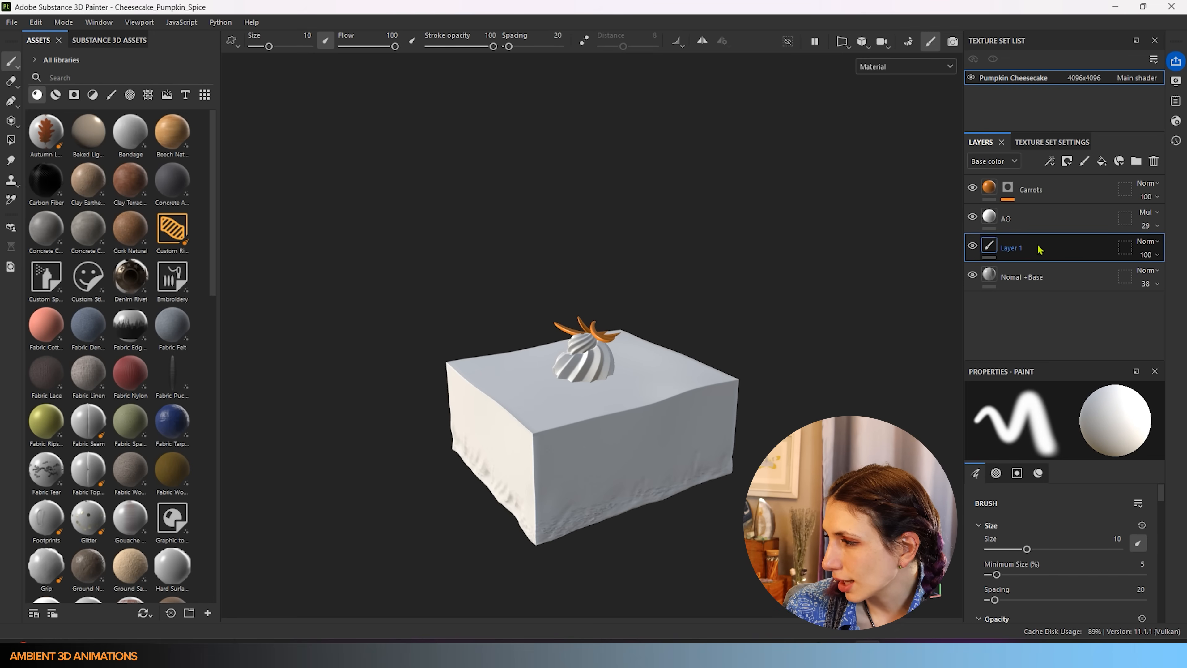
pyautogui.moveTo(1039, 250); pyautogui.dragTo(1041, 186)
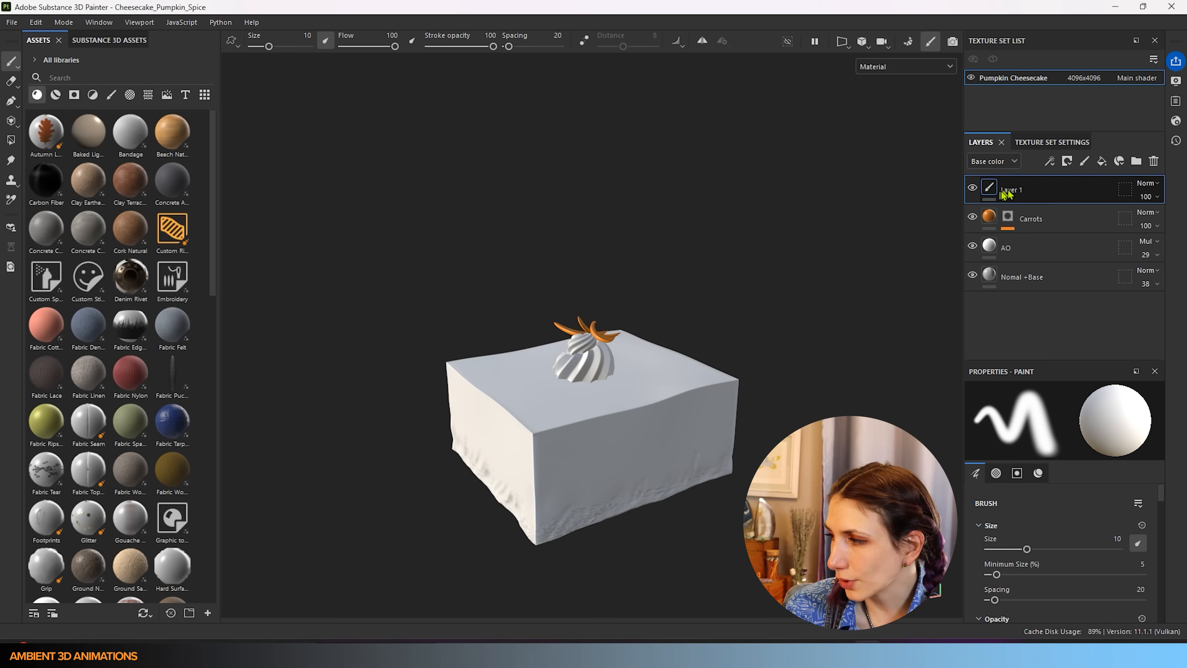
pyautogui.doubleClick(1010, 190)
pyautogui.doubleClick(1011, 190)
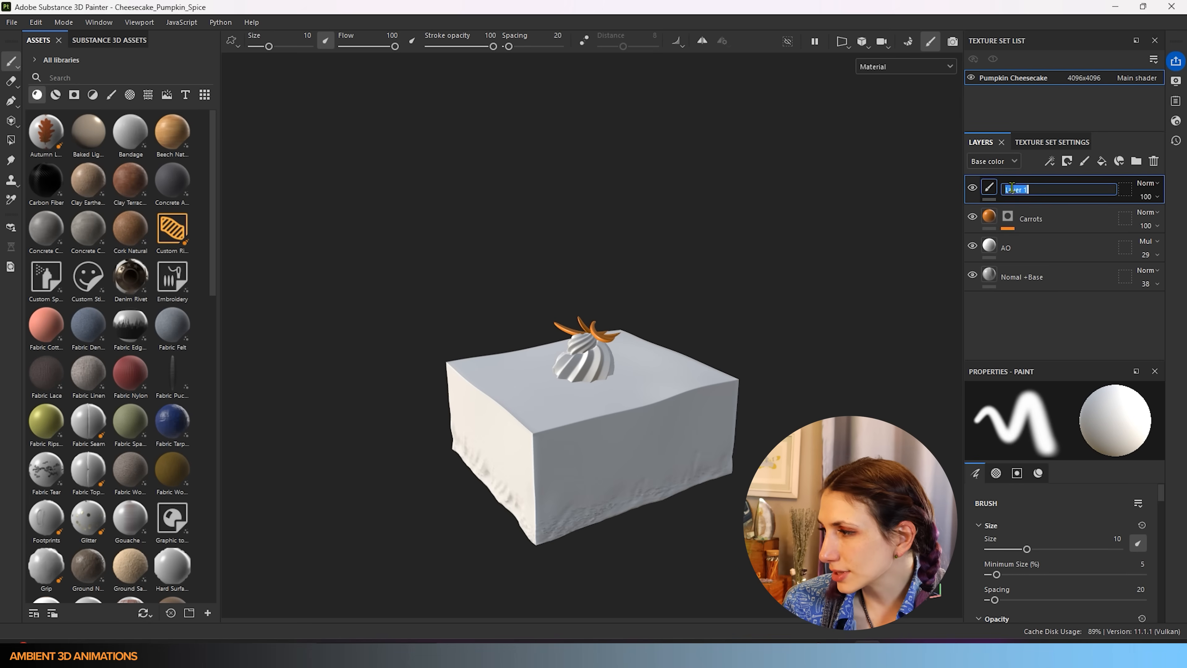
pyautogui.press('BackSpace')
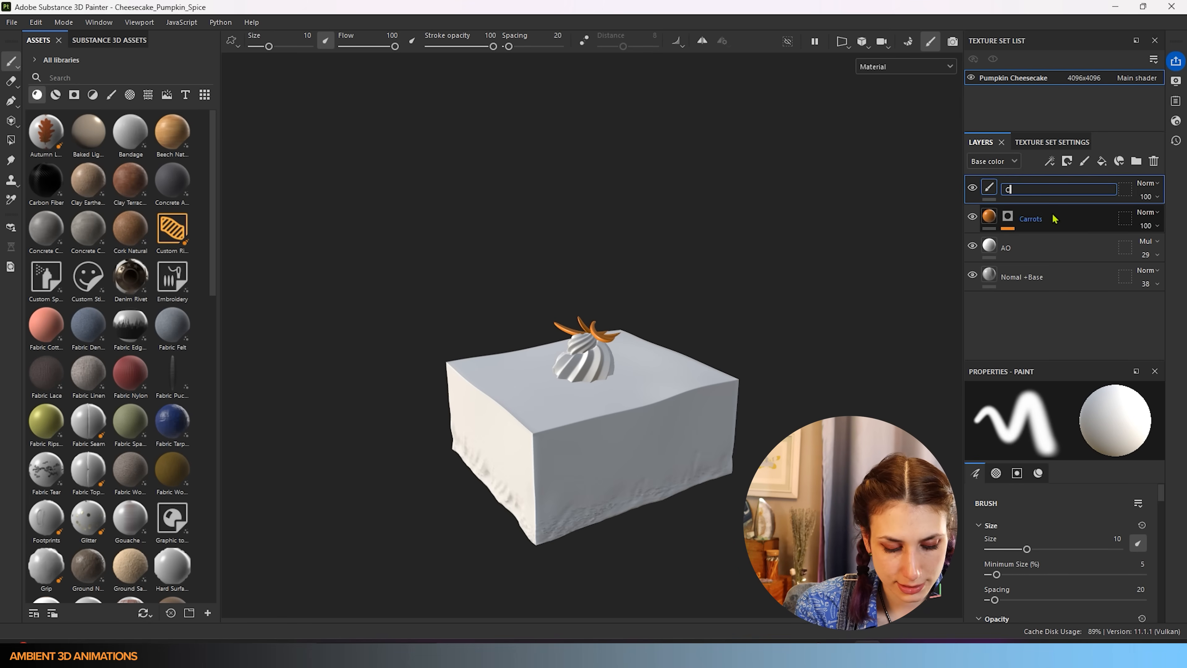
pyautogui.write('Crust')
pyautogui.press('Return')
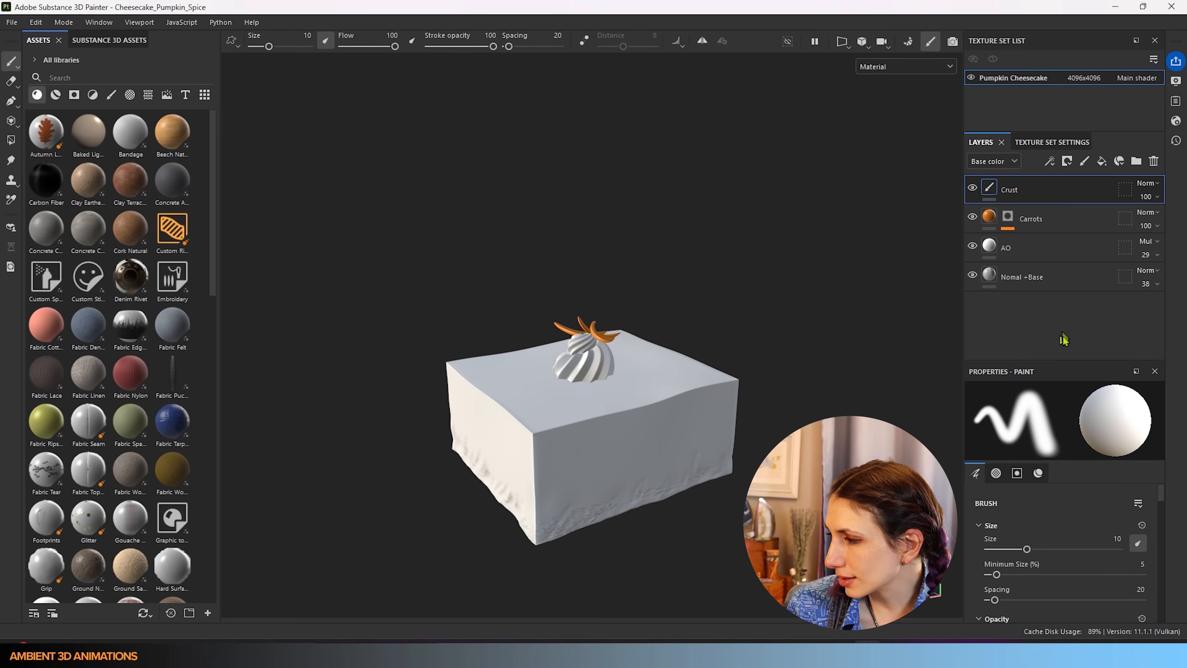
pyautogui.moveTo(1071, 360); pyautogui.dragTo(1064, 288)
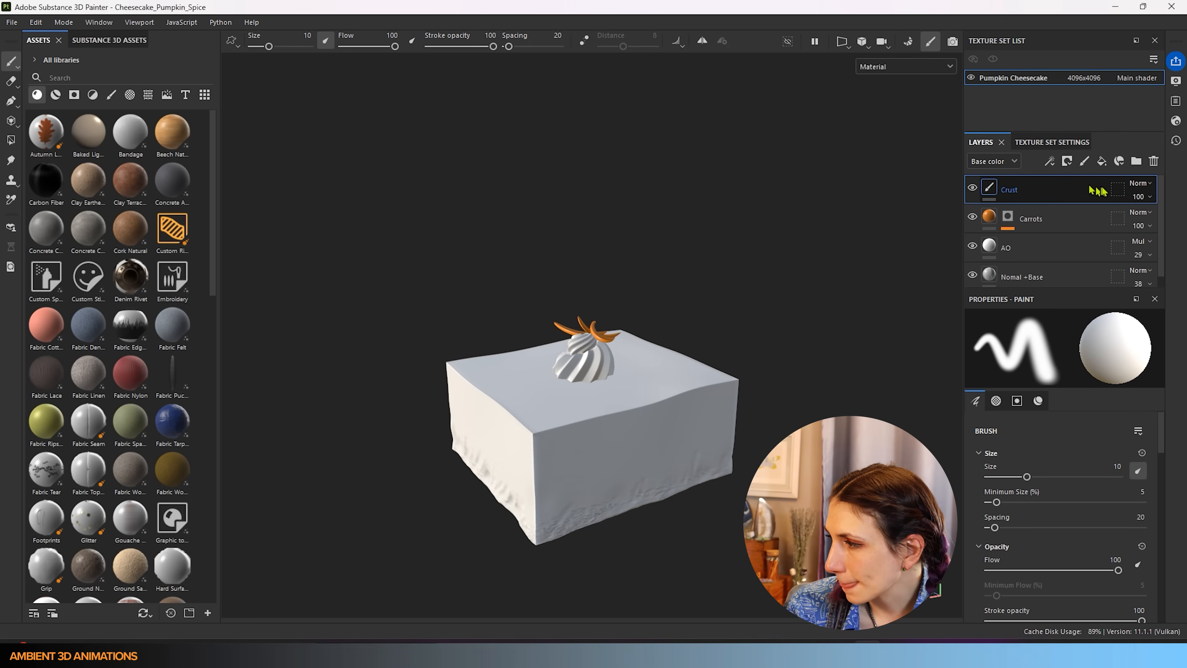
pyautogui.scroll(-6, 1078, 529)
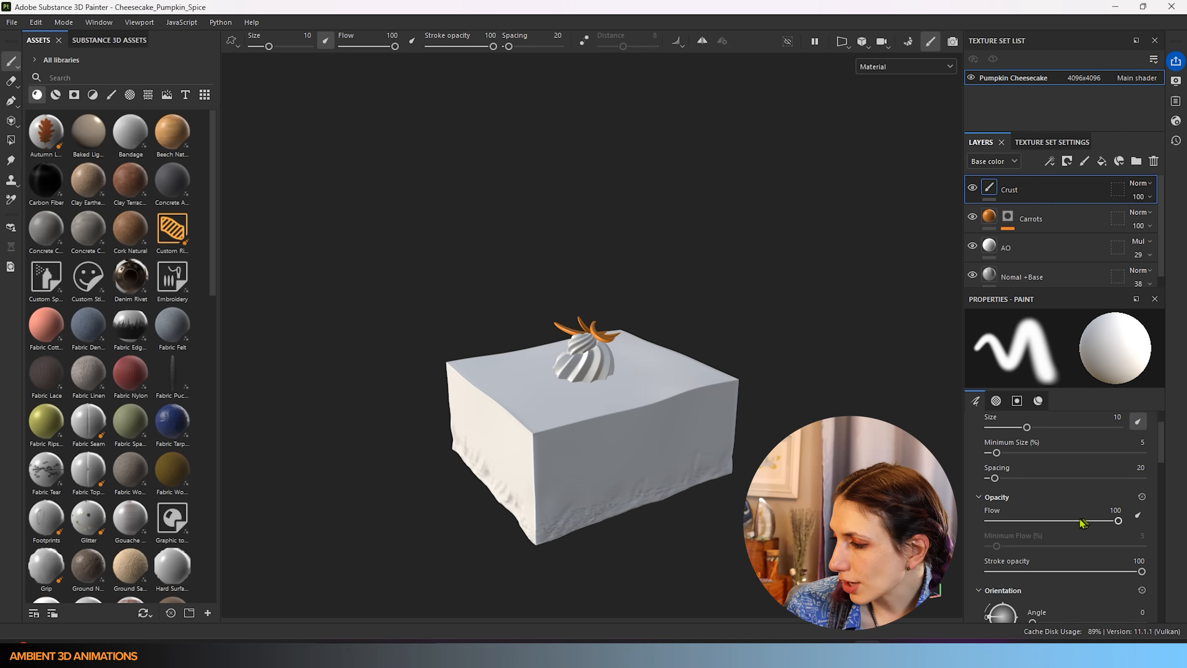
pyautogui.scroll(-8, 1080, 576)
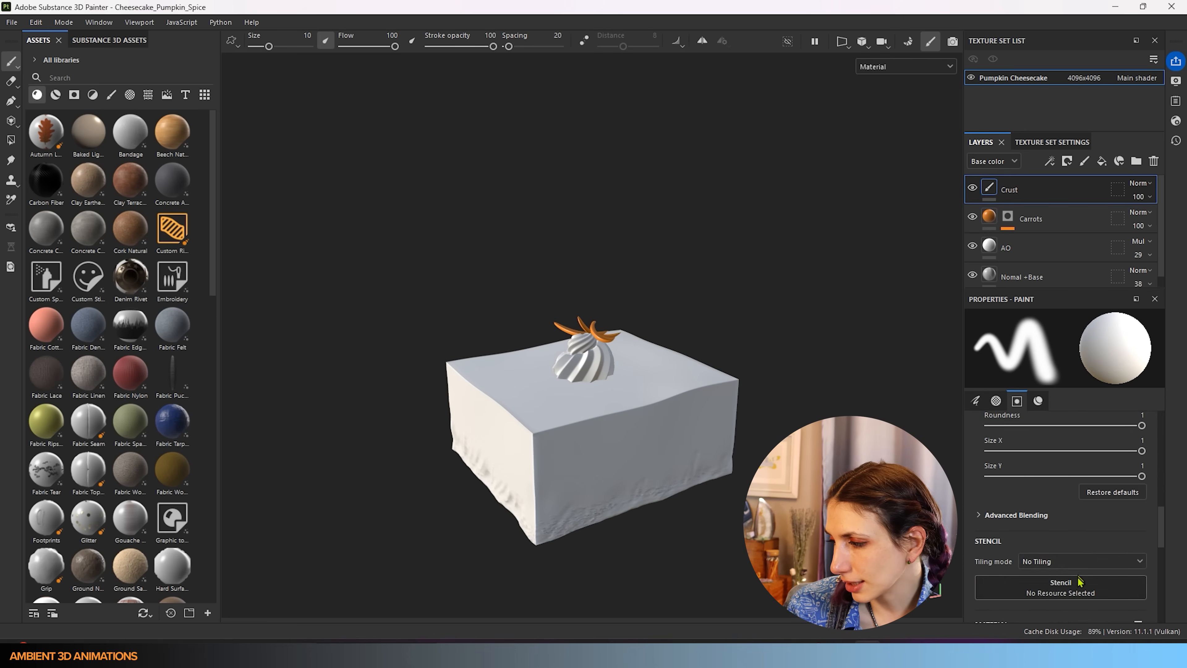
pyautogui.scroll(-3, 1081, 582)
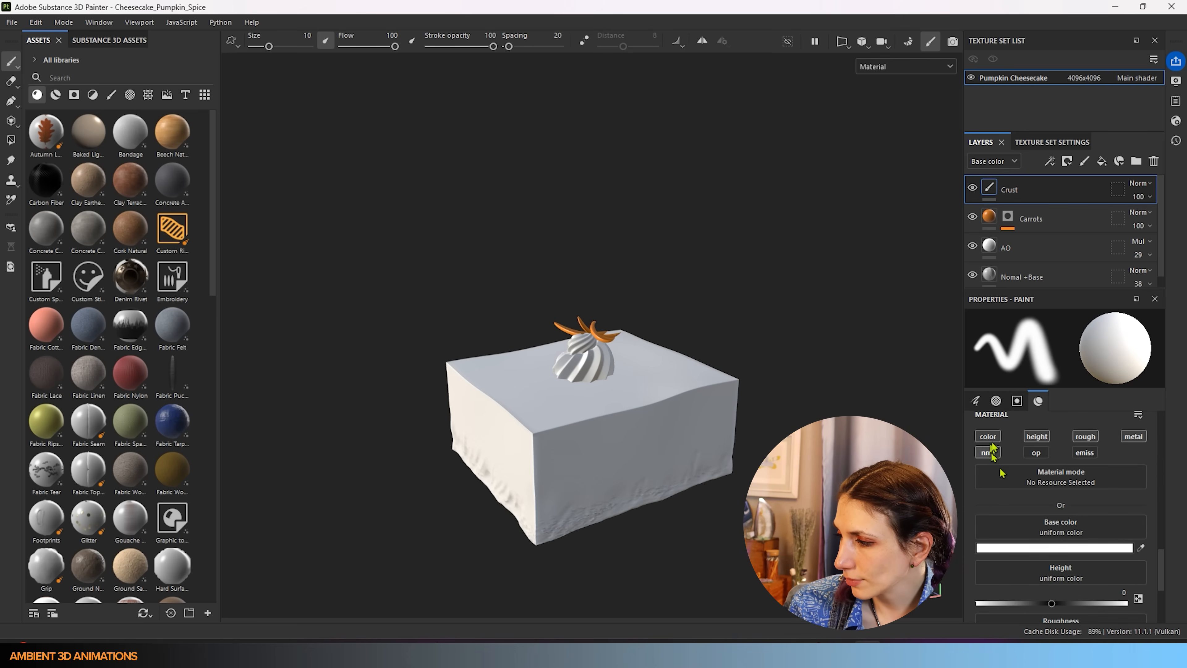
pyautogui.scroll(2, 848, 299)
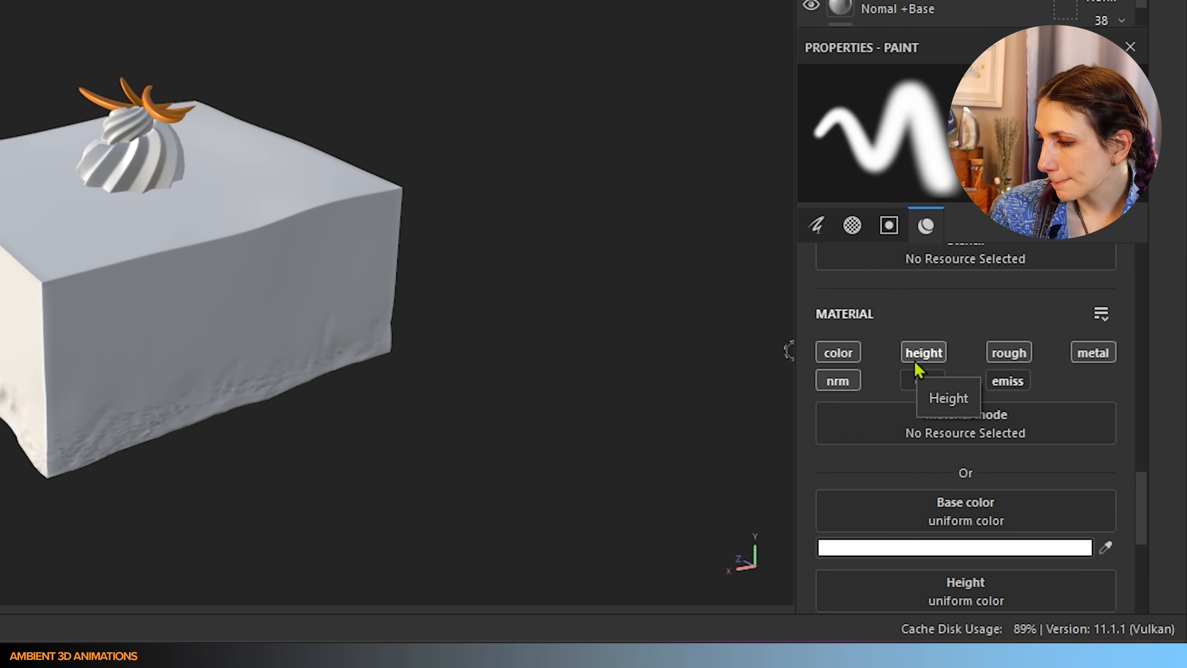
pyautogui.click(929, 365)
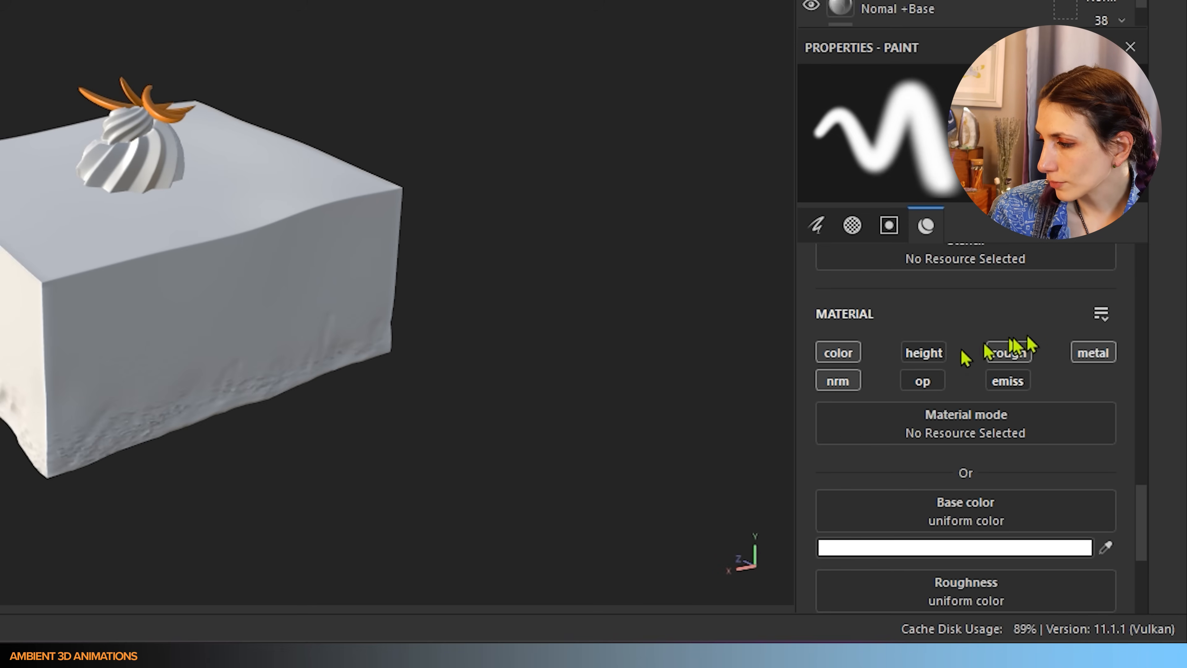
pyautogui.click(1087, 355)
pyautogui.scroll(-5, 1020, 412)
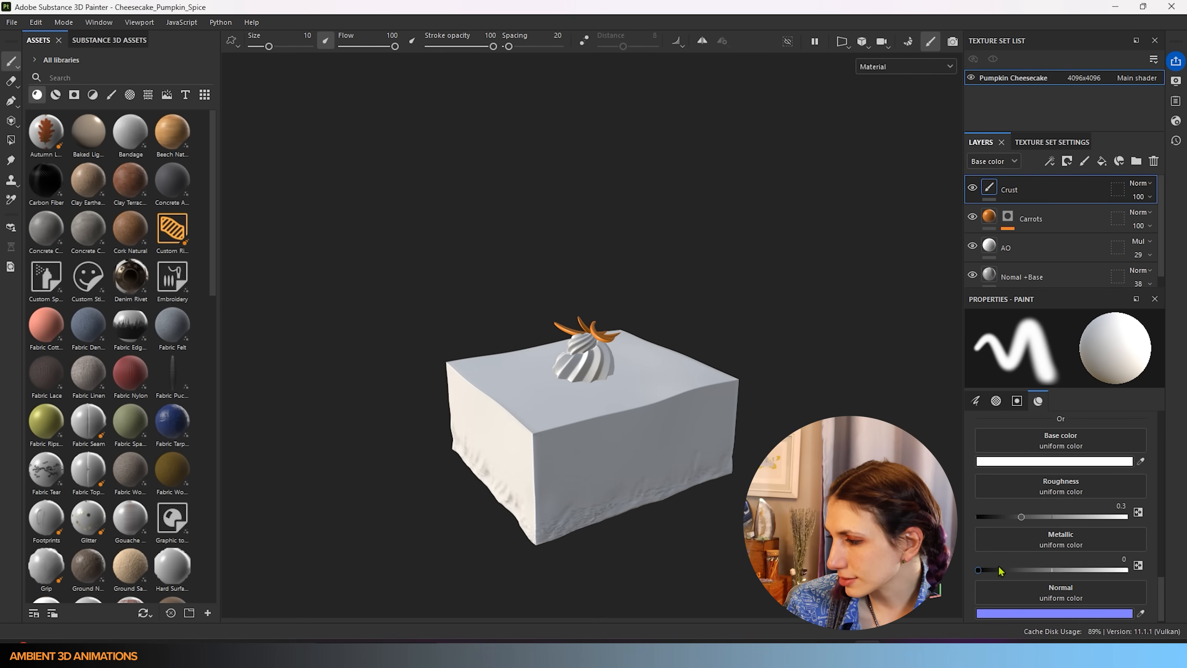
pyautogui.scroll(2, 1014, 542)
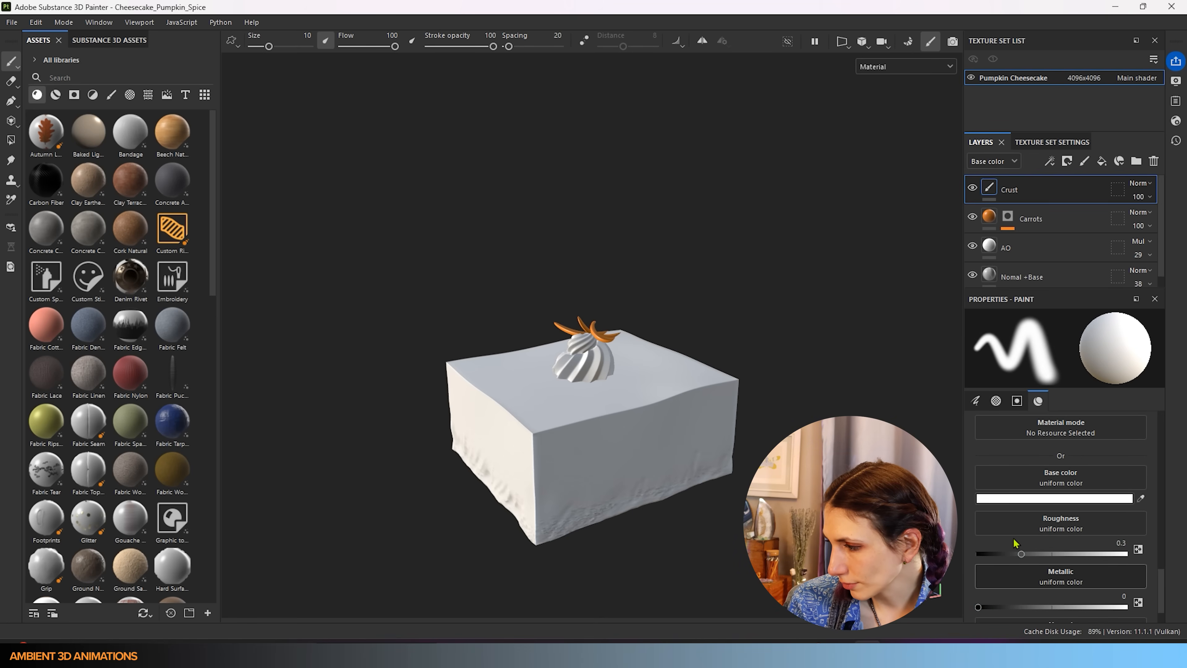
pyautogui.scroll(1, 1014, 542)
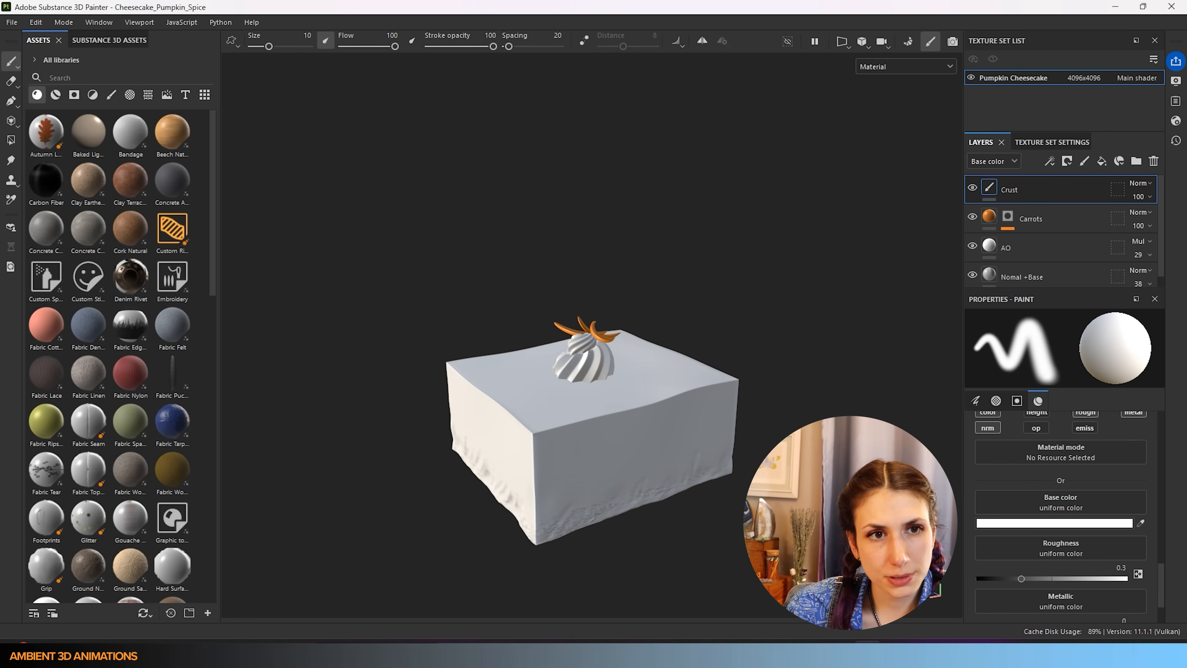
# - Set the crust material to Crust_Color base colour, roughness 0.649 and Crust Normal Map
pyautogui.moveTo(0, 395); pyautogui.dragTo(1087, 501)
pyautogui.scroll(-3, 1084, 543)
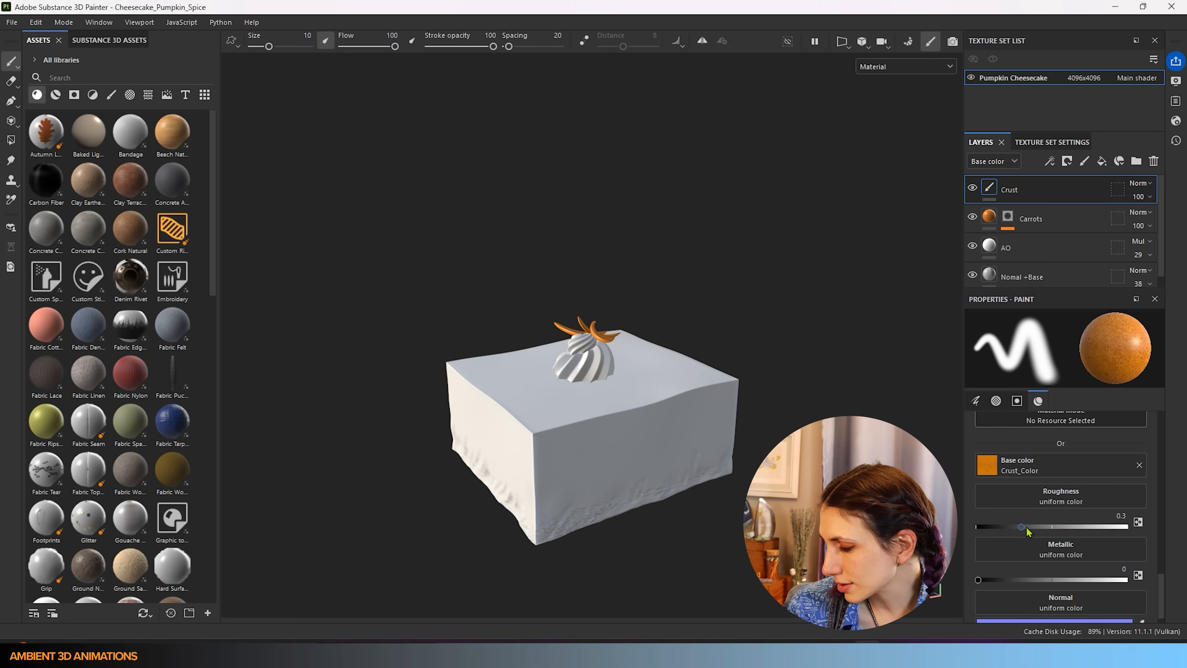
pyautogui.moveTo(1027, 527); pyautogui.dragTo(1069, 523)
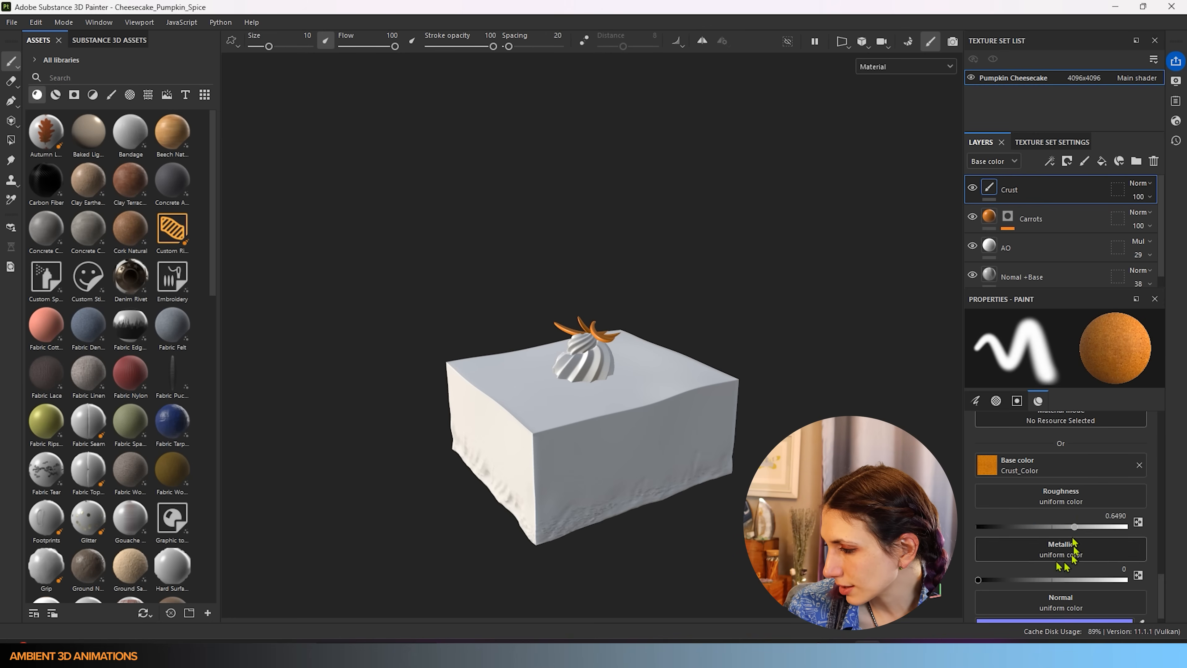
pyautogui.scroll(-1, 1037, 561)
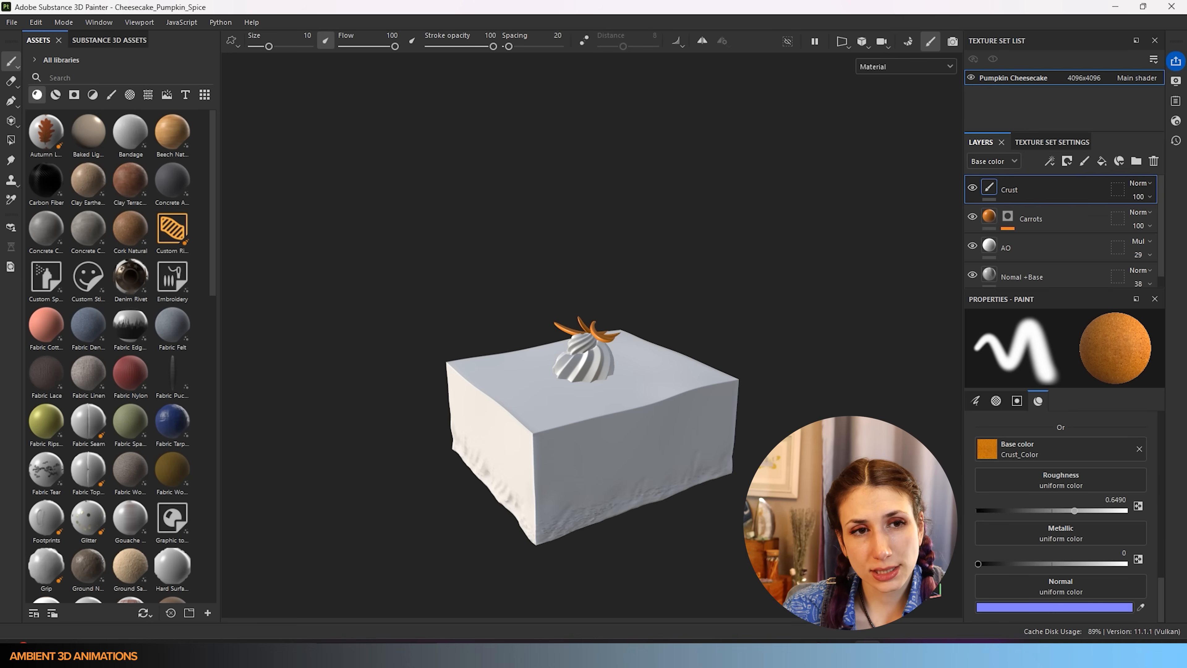
pyautogui.moveTo(527, 524); pyautogui.dragTo(1088, 588)
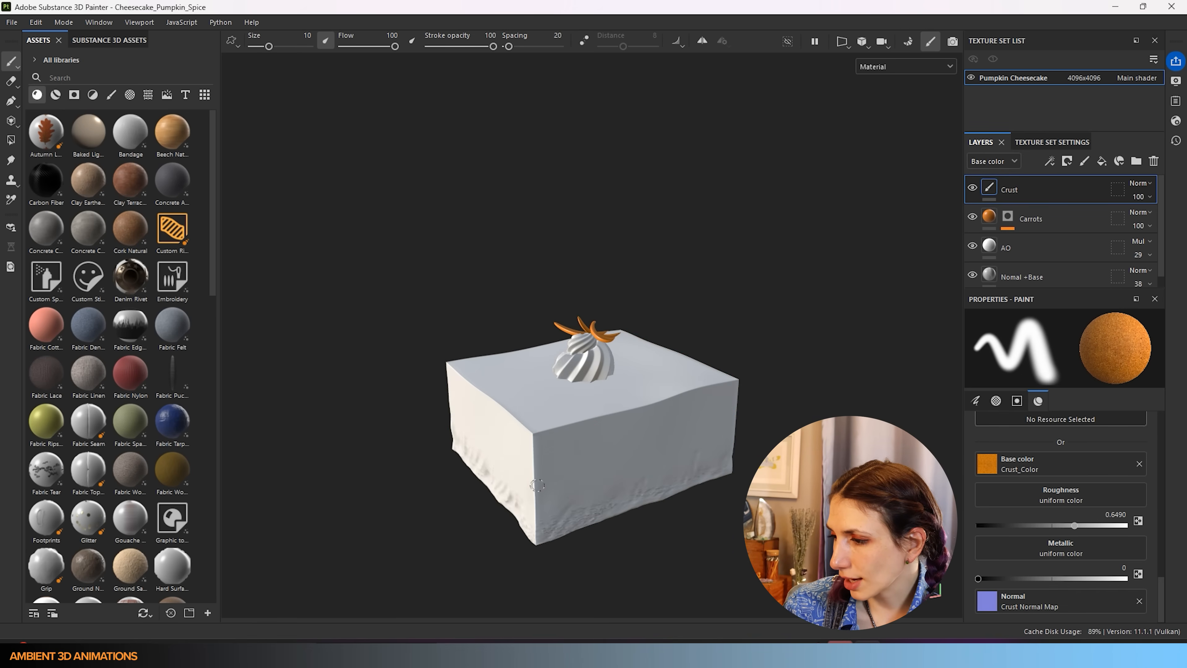
# - Raise the crust brush size to 91.28 and test it along the cake's lower front edge
pyautogui.press(']')
pyautogui.press(']')
pyautogui.press(']')
pyautogui.press(']')
pyautogui.press(']')
pyautogui.press(']')
pyautogui.press(']')
pyautogui.press(']')
pyautogui.press(']')
pyautogui.press(']')
pyautogui.press(']')
pyautogui.press(']')
pyautogui.press(']')
pyautogui.press(']')
pyautogui.press(']')
pyautogui.press(']')
pyautogui.press(']')
pyautogui.press(']')
pyautogui.press(']')
pyautogui.press(']')
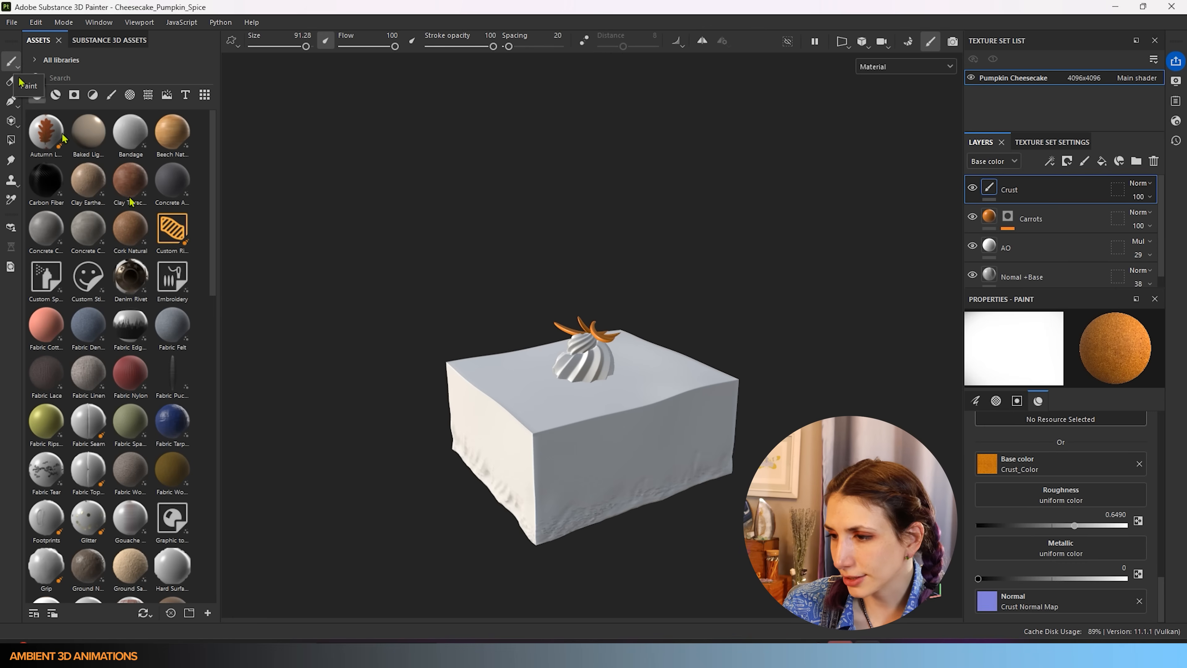
pyautogui.moveTo(519, 538)
pyautogui.mouseDown()
pyautogui.moveTo(692, 464)
pyautogui.moveTo(522, 437)
pyautogui.moveTo(519, 461)
pyautogui.moveTo(574, 478)
pyautogui.moveTo(501, 432)
pyautogui.moveTo(580, 478)
pyautogui.moveTo(654, 461)
pyautogui.moveTo(518, 487)
pyautogui.mouseUp()
pyautogui.scroll(4, 570, 474)
pyautogui.scroll(3, 570, 474)
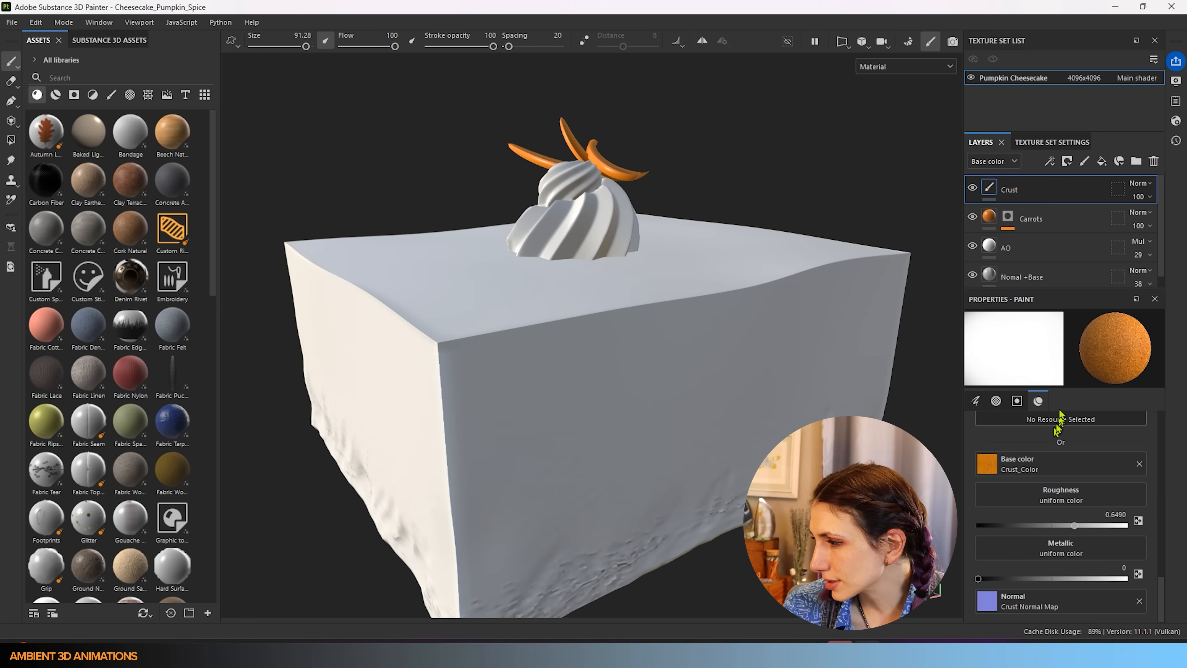
pyautogui.scroll(10, 1061, 449)
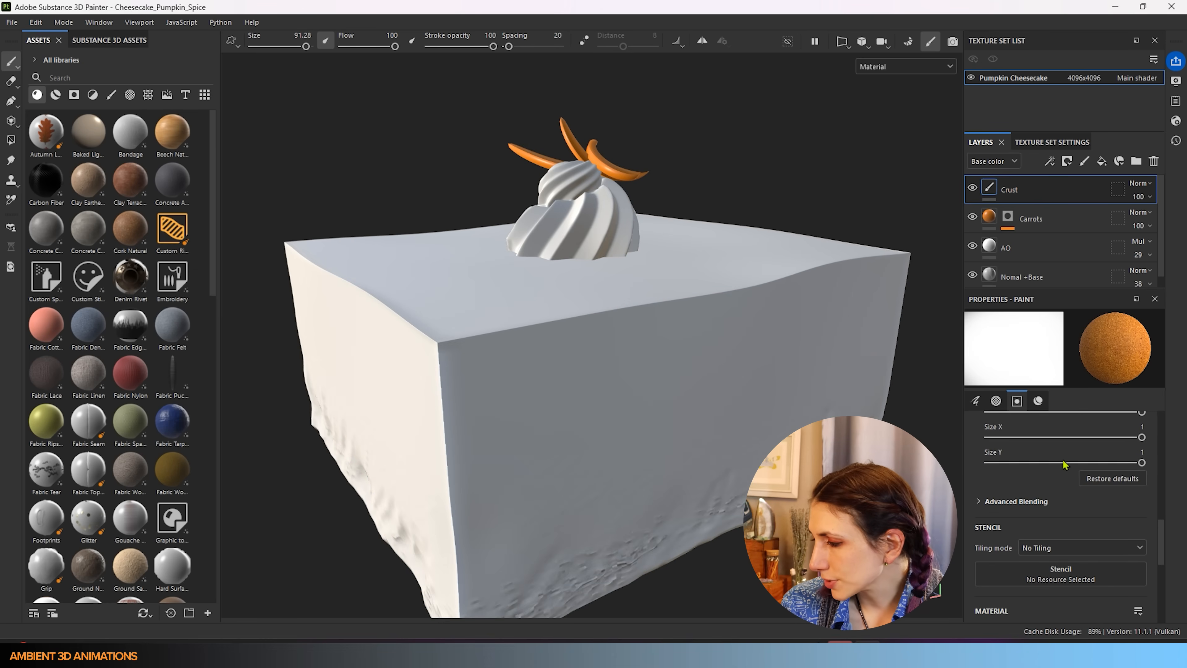
pyautogui.scroll(10, 1064, 465)
pyautogui.scroll(3, 1063, 465)
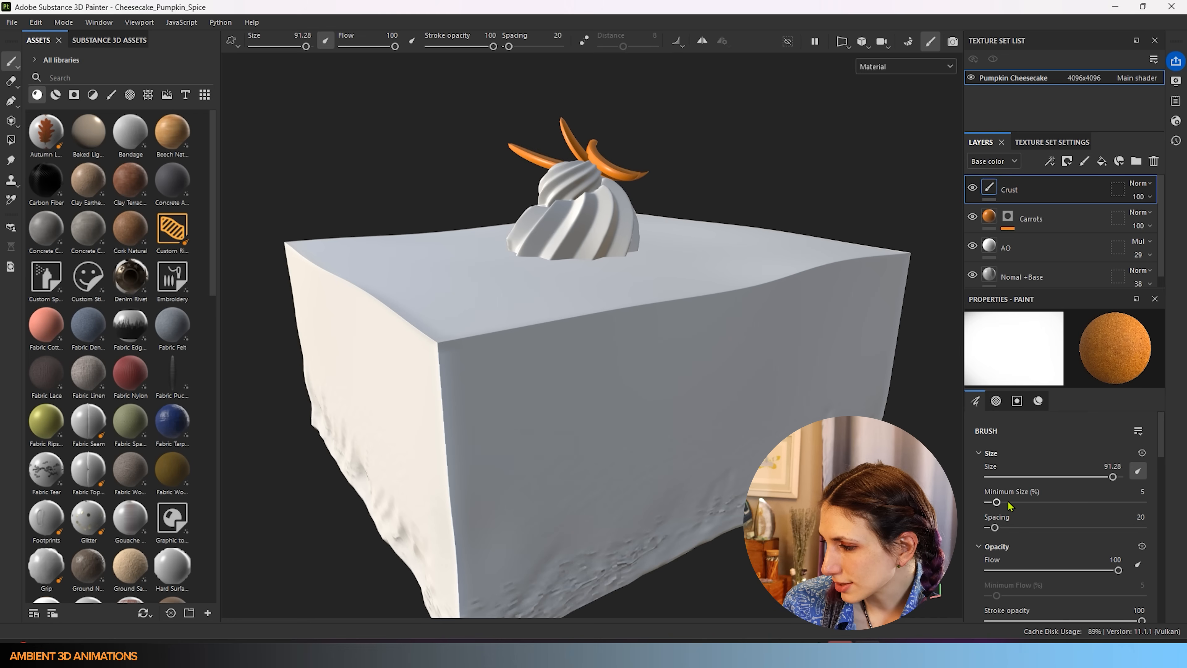
# - Test the crust brush at minimum size 7 and sizes 100 and 23, undoing the trial stroke
pyautogui.moveTo(1011, 503); pyautogui.dragTo(1000, 502)
pyautogui.moveTo(537, 445)
pyautogui.mouseDown()
pyautogui.moveTo(563, 460)
pyautogui.moveTo(578, 451)
pyautogui.mouseUp()
pyautogui.press(']')
pyautogui.press(']')
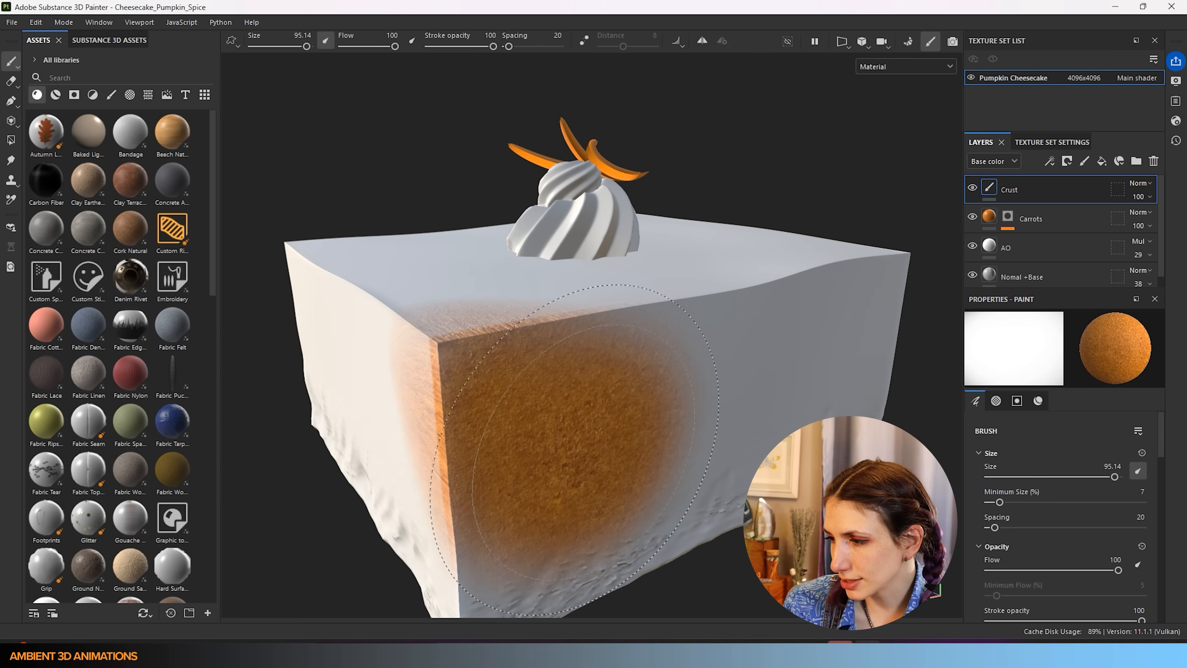
pyautogui.press('[')
pyautogui.press('[')
pyautogui.press('[')
pyautogui.press('[')
pyautogui.press('[')
pyautogui.press('[')
pyautogui.press('[')
pyautogui.press('[')
pyautogui.press('[')
pyautogui.press('[')
pyautogui.press('[')
pyautogui.press('[')
pyautogui.press('[')
pyautogui.press('[')
pyautogui.press('[')
pyautogui.press('[')
pyautogui.press('[')
pyautogui.press('[')
pyautogui.press('[')
pyautogui.press('[')
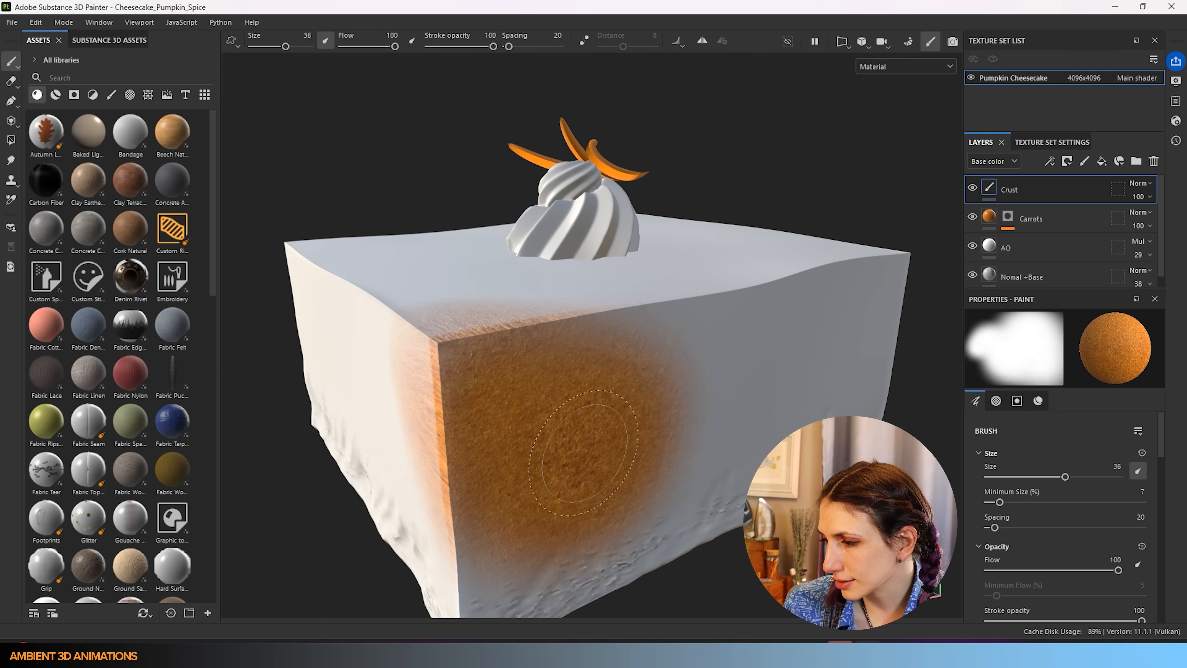
pyautogui.moveTo(479, 411)
pyautogui.mouseDown()
pyautogui.moveTo(463, 552)
pyautogui.moveTo(811, 416)
pyautogui.moveTo(547, 422)
pyautogui.mouseUp()
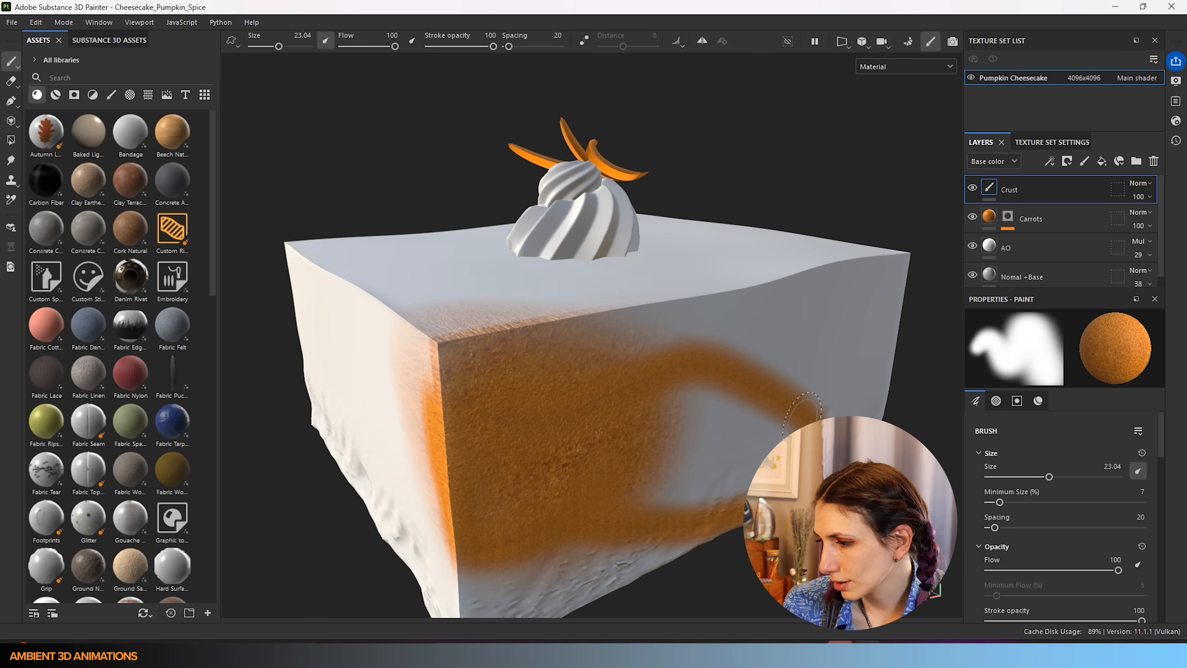
pyautogui.hotkey('ctrl', 'z')
pyautogui.hotkey('ctrl', 'z')
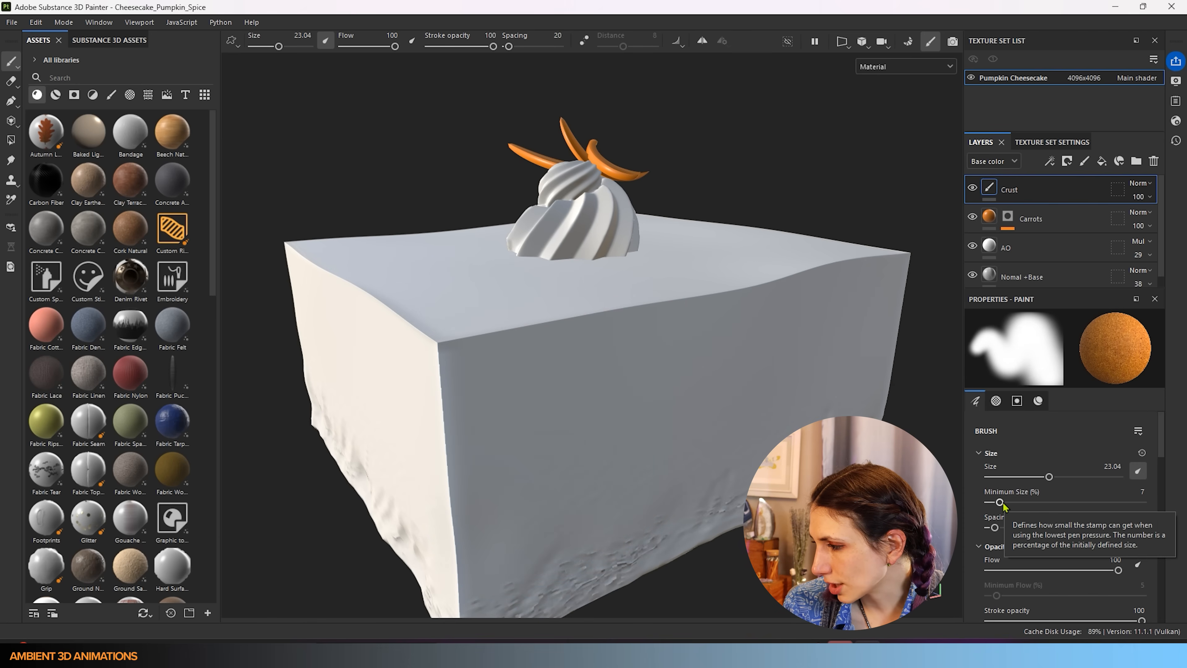
# - Raise minimum size to 44, dab-test the front face, set spacing 5, and undo the dabs
pyautogui.moveTo(1001, 503)
pyautogui.mouseDown()
pyautogui.moveTo(1109, 506)
pyautogui.moveTo(1013, 512)
pyautogui.moveTo(1094, 511)
pyautogui.moveTo(1018, 515)
pyautogui.moveTo(999, 530)
pyautogui.moveTo(1129, 533)
pyautogui.moveTo(1102, 538)
pyautogui.mouseUp()
pyautogui.click(478, 429)
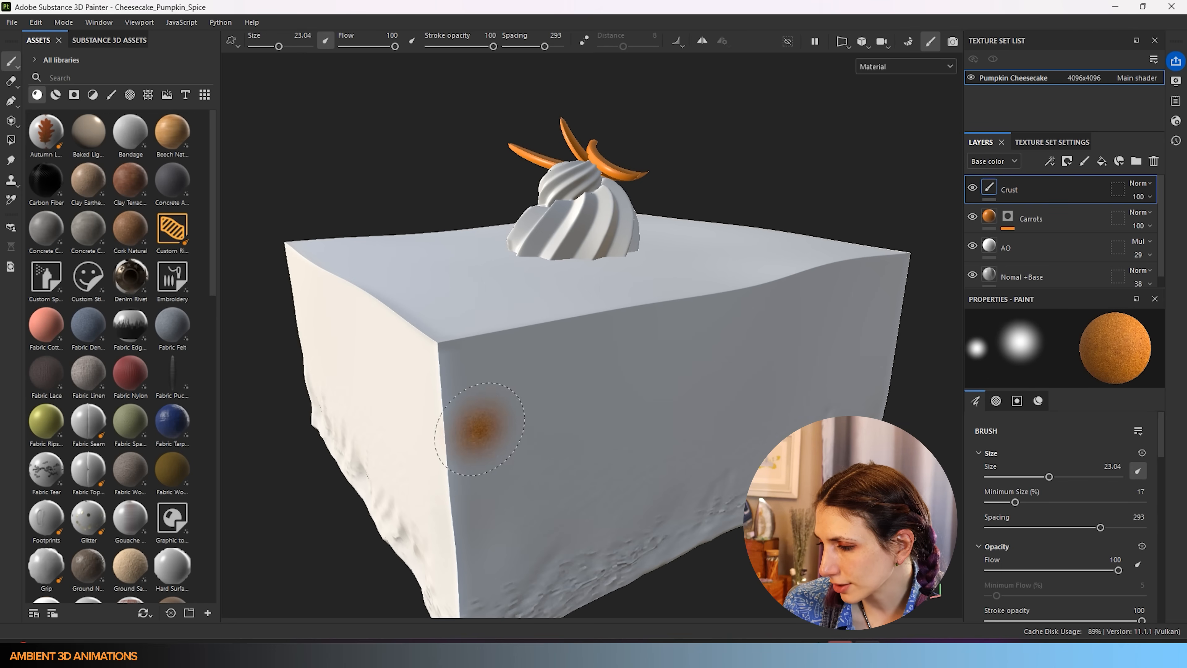
pyautogui.click(711, 392)
pyautogui.click(853, 358)
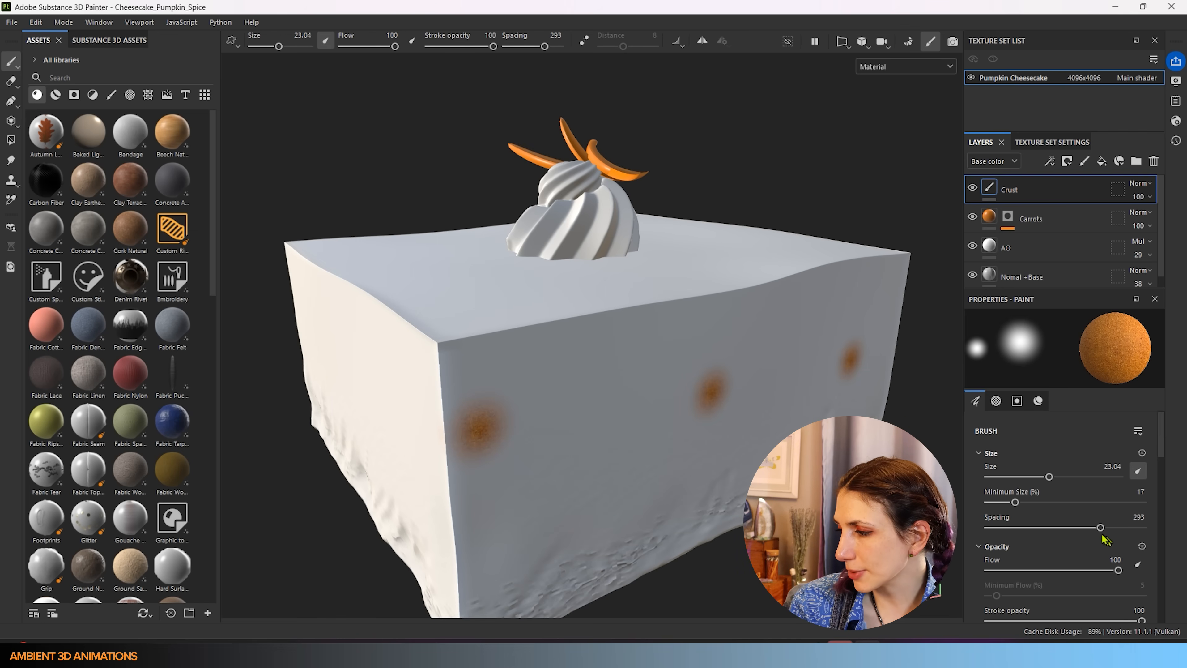
pyautogui.moveTo(1102, 536); pyautogui.dragTo(990, 531)
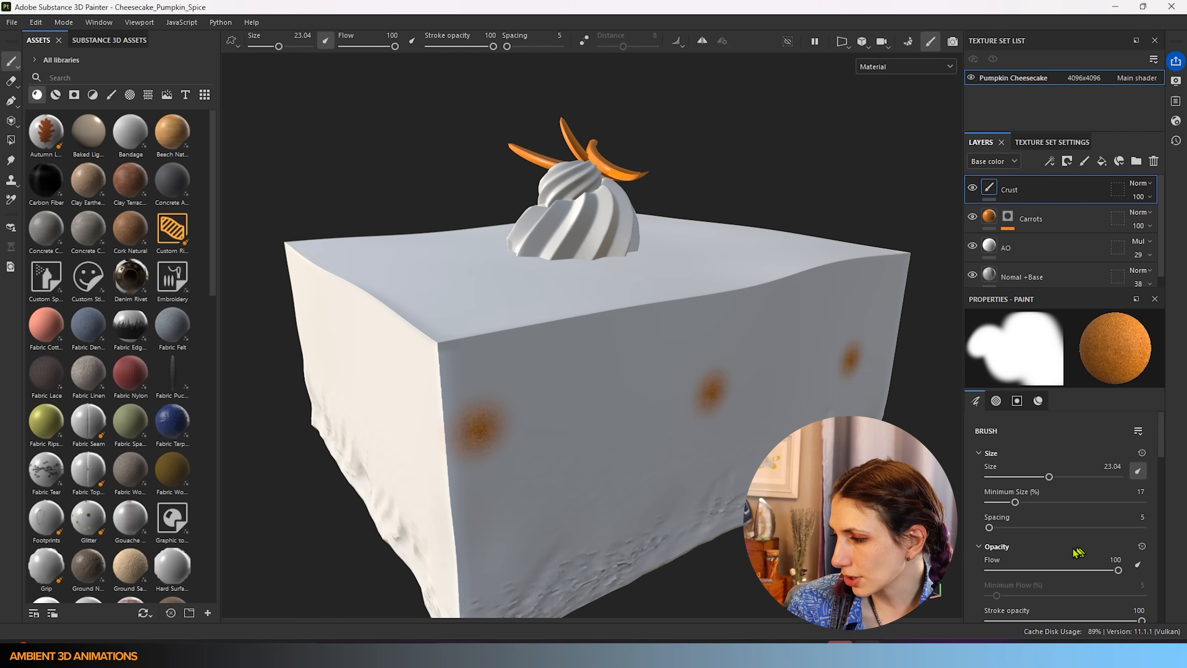
pyautogui.scroll(-1, 1079, 552)
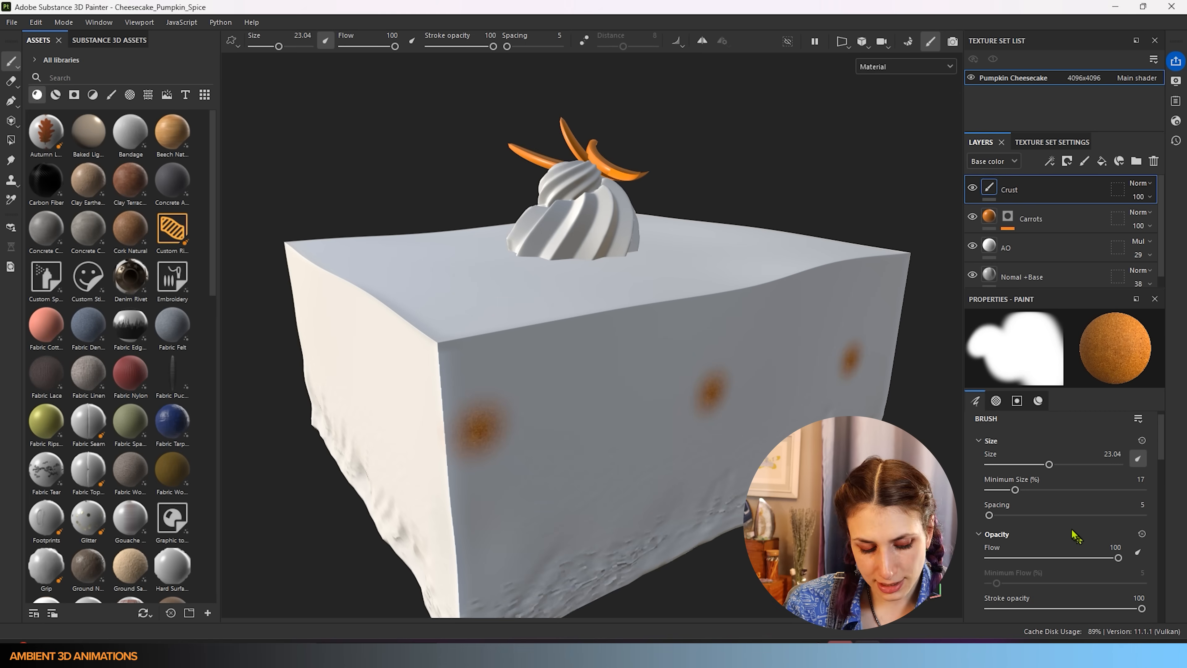
pyautogui.hotkey('ctrl', 'z')
pyautogui.hotkey('ctrl', 'z')
pyautogui.hotkey('ctrl', 'z')
# - Trial a lower brush flow and spacing 55 with test strokes on the front face
pyautogui.moveTo(1118, 557); pyautogui.dragTo(1029, 558)
pyautogui.moveTo(498, 433)
pyautogui.mouseDown()
pyautogui.moveTo(746, 418)
pyautogui.moveTo(617, 496)
pyautogui.moveTo(730, 507)
pyautogui.mouseUp()
pyautogui.hotkey('ctrl', 'z')
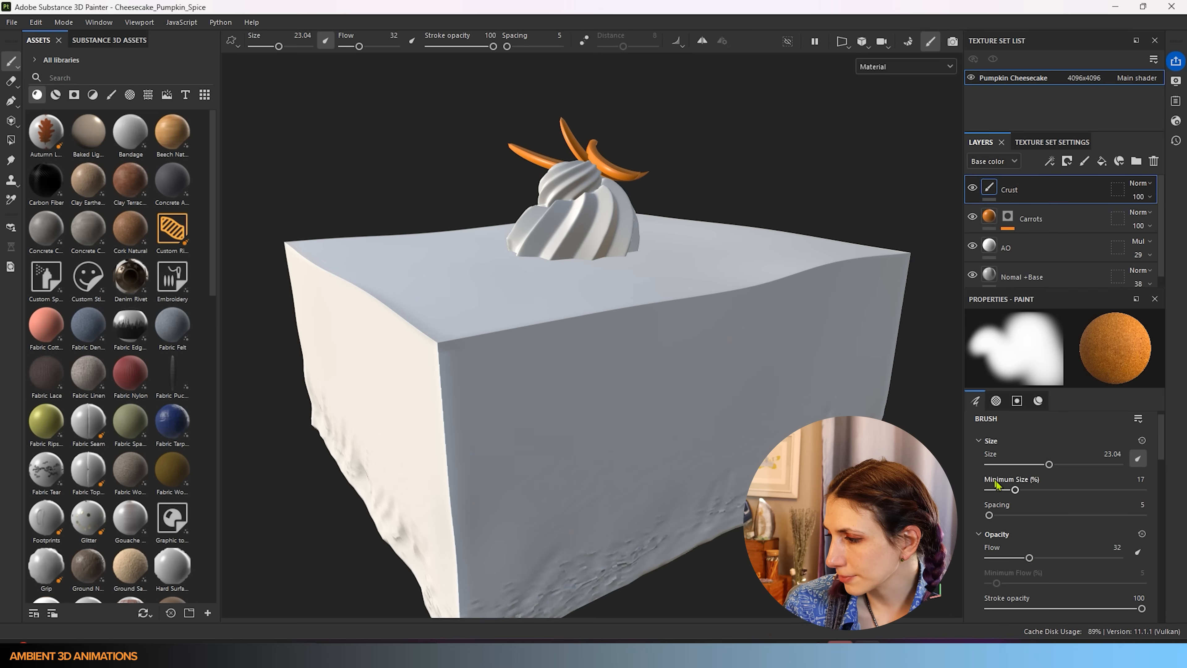
pyautogui.moveTo(990, 515); pyautogui.dragTo(1009, 515)
pyautogui.moveTo(461, 386)
pyautogui.mouseDown()
pyautogui.moveTo(727, 426)
pyautogui.moveTo(598, 418)
pyautogui.mouseUp()
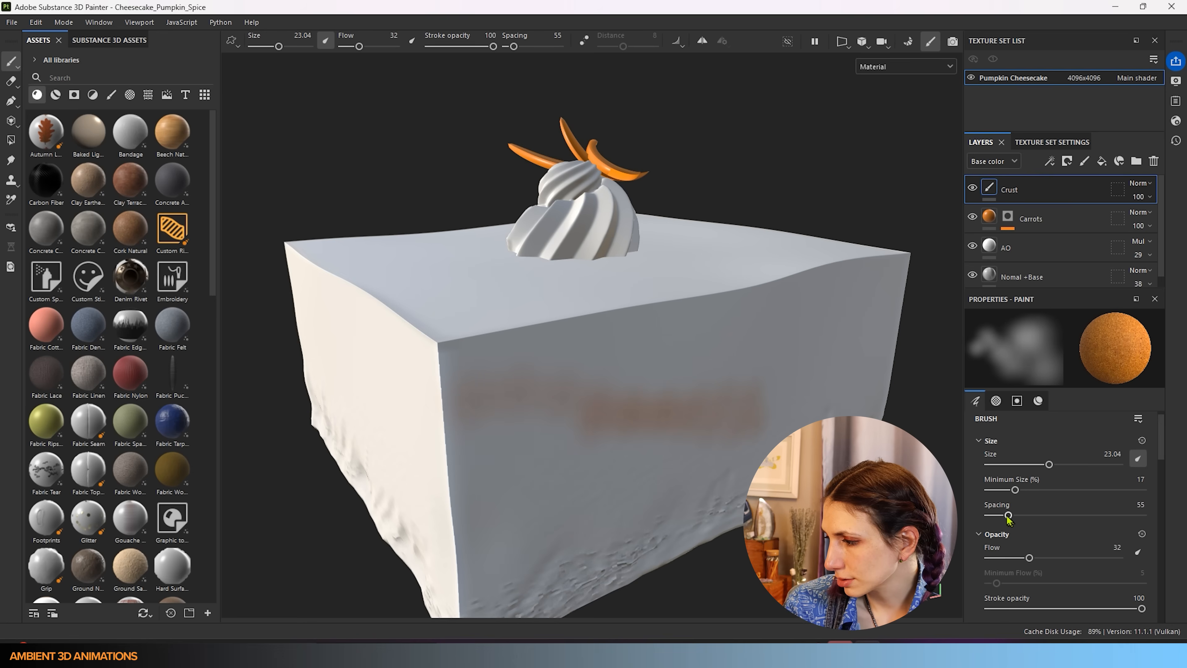
# - Restore flow to 100, set spacing 21, undo the test strokes, and set size 100
pyautogui.moveTo(1039, 559); pyautogui.dragTo(1184, 561)
pyautogui.moveTo(477, 472)
pyautogui.mouseDown()
pyautogui.moveTo(766, 473)
pyautogui.moveTo(528, 401)
pyautogui.mouseUp()
pyautogui.moveTo(1021, 517); pyautogui.dragTo(997, 518)
pyautogui.moveTo(646, 463)
pyautogui.mouseDown()
pyautogui.moveTo(575, 411)
pyautogui.moveTo(767, 355)
pyautogui.moveTo(467, 428)
pyautogui.mouseUp()
pyautogui.hotkey('ctrl', 'z')
pyautogui.hotkey('ctrl', 'z')
pyautogui.hotkey('ctrl', 'z')
pyautogui.hotkey('ctrl', 'z')
pyautogui.hotkey('ctrl', 'z')
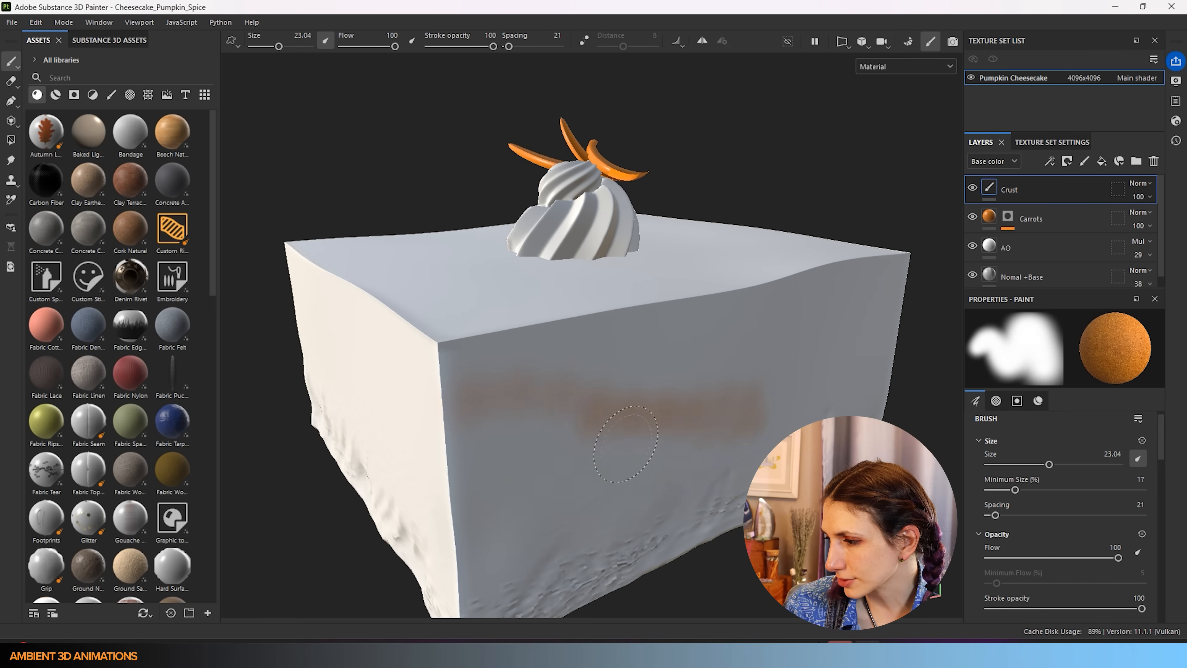
pyautogui.moveTo(1052, 465); pyautogui.dragTo(1119, 464)
pyautogui.scroll(-1, 1102, 509)
pyautogui.scroll(-3, 1101, 509)
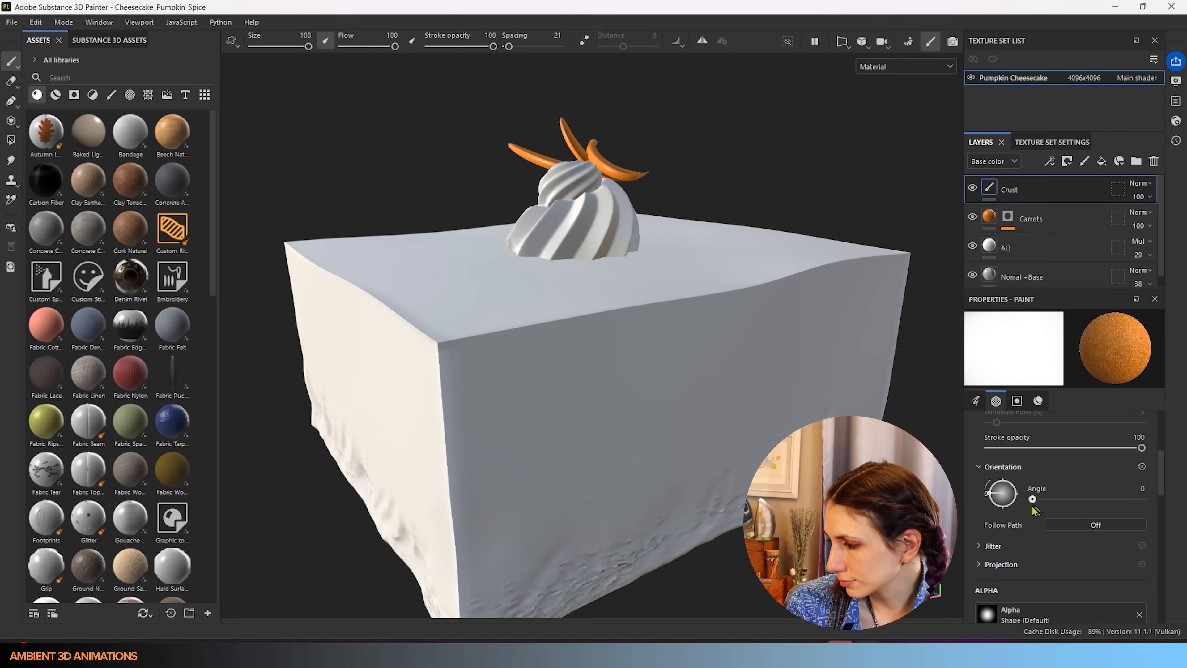
# - Make strokes follow the path and test crust paint on the front face, undoing the first stroke
pyautogui.click(1067, 529)
pyautogui.moveTo(558, 482)
pyautogui.mouseDown()
pyautogui.moveTo(575, 463)
pyautogui.moveTo(611, 305)
pyautogui.moveTo(491, 444)
pyautogui.moveTo(832, 528)
pyautogui.mouseUp()
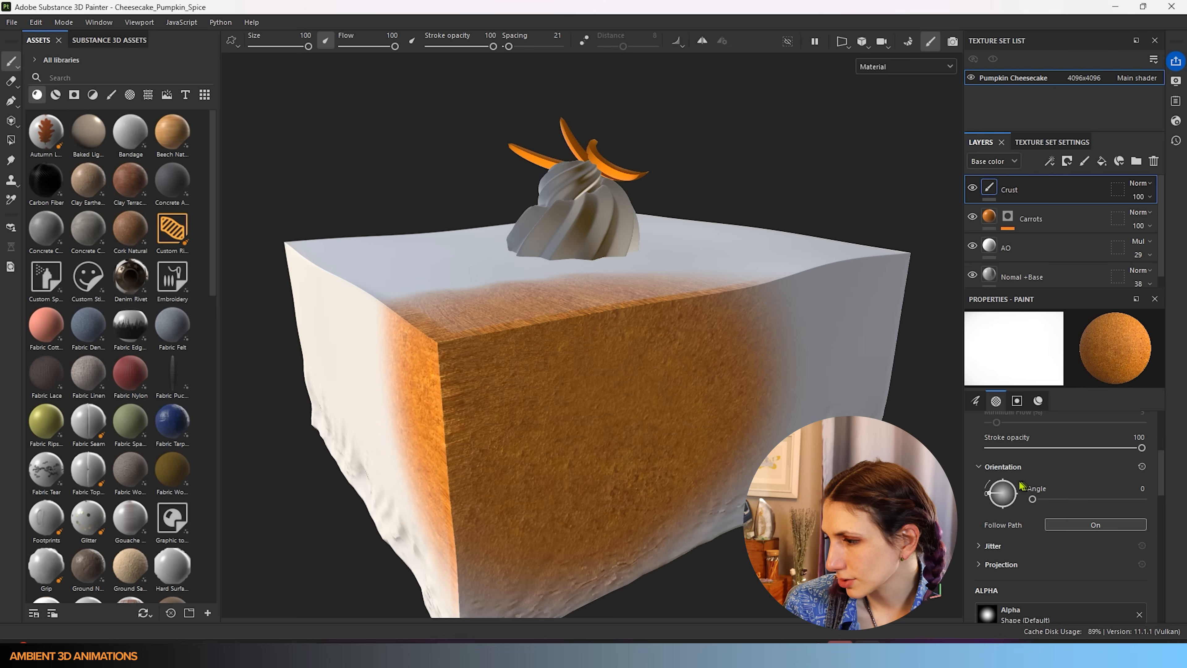
pyautogui.hotkey('ctrl', 'z')
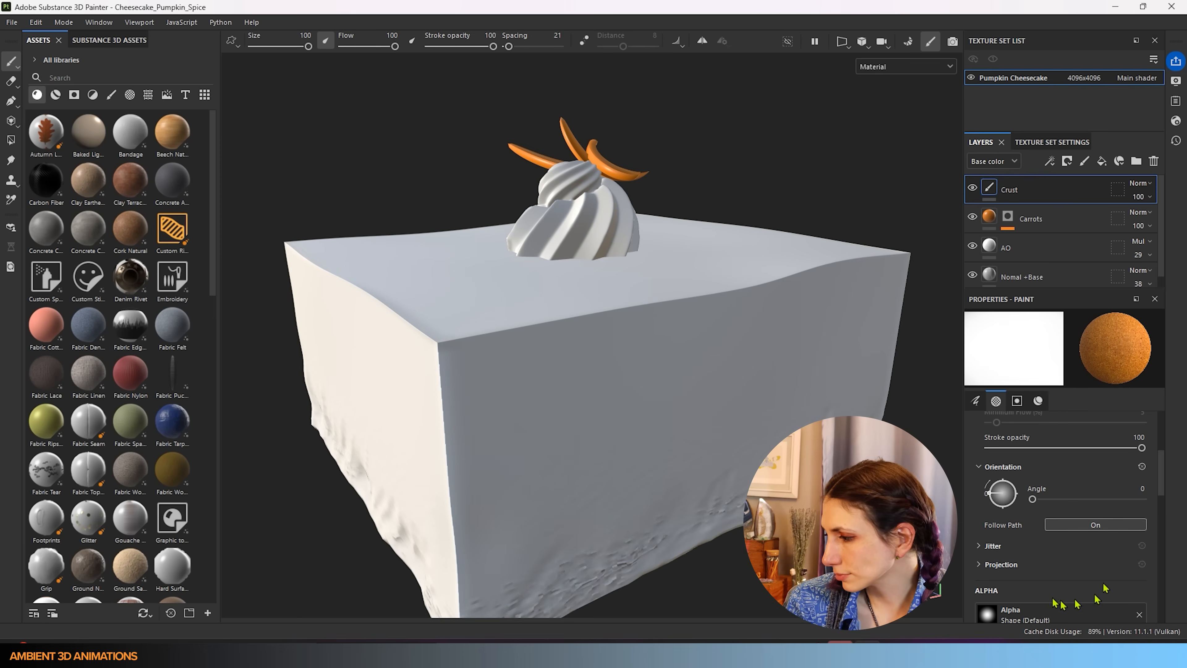
pyautogui.scroll(-5, 1057, 573)
pyautogui.scroll(-3, 1049, 533)
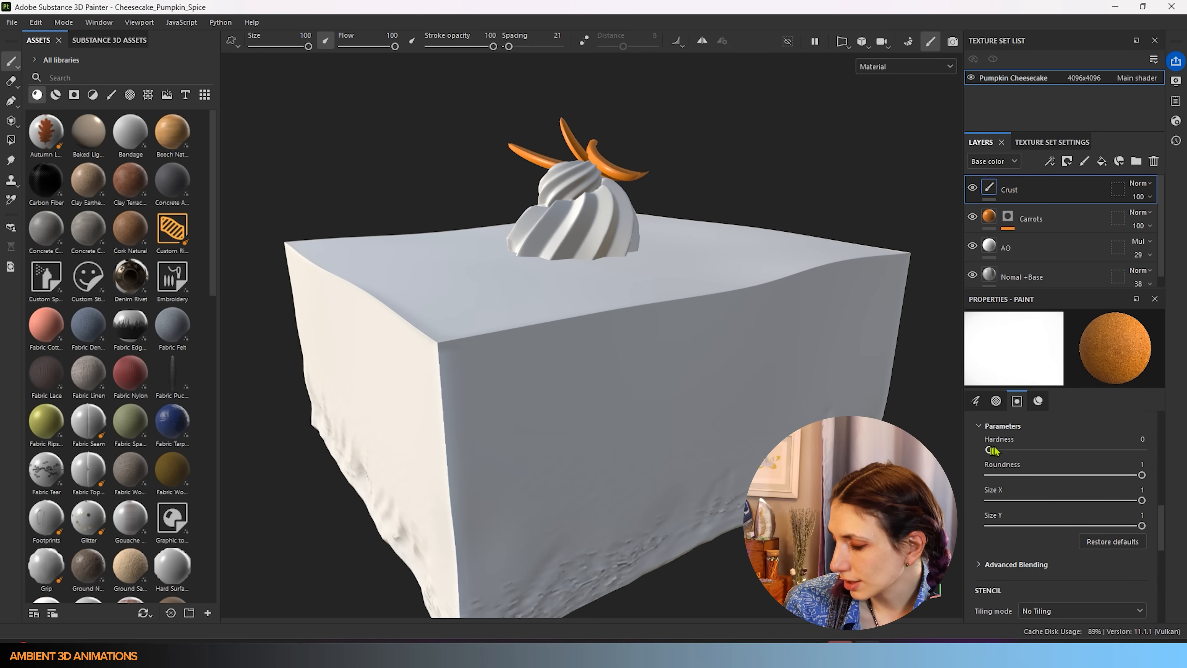
pyautogui.click(565, 458)
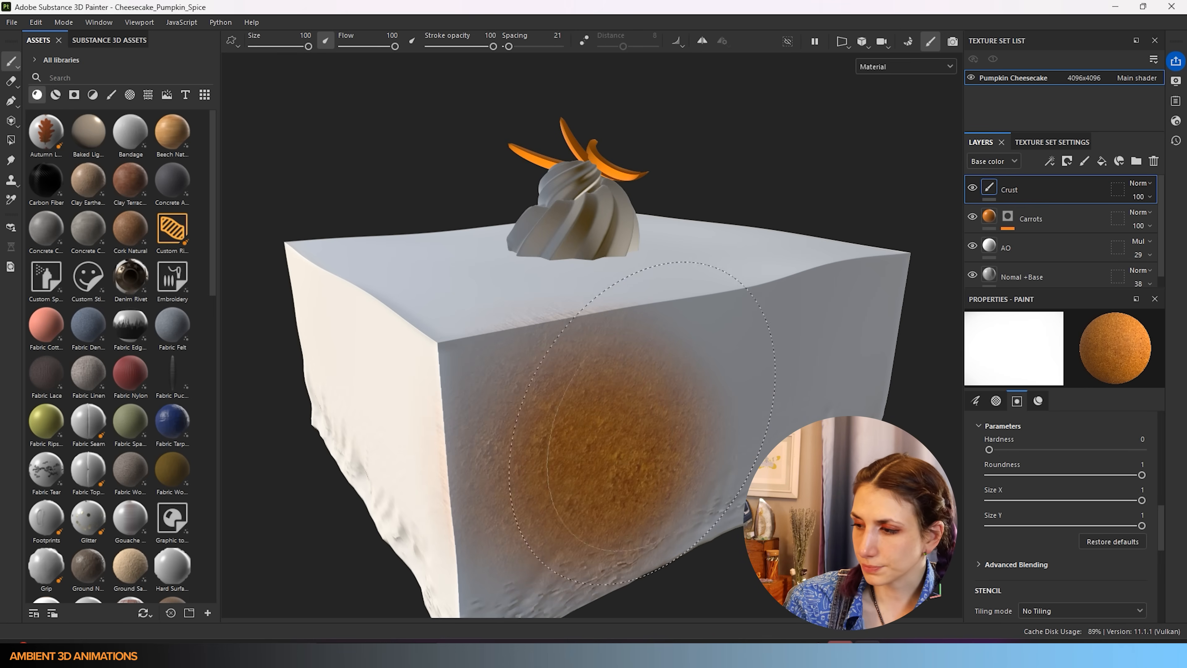
# - Set brush hardness to 0.19 and paint soft crust down the side to the bottom edge
pyautogui.moveTo(1051, 451); pyautogui.dragTo(1029, 450)
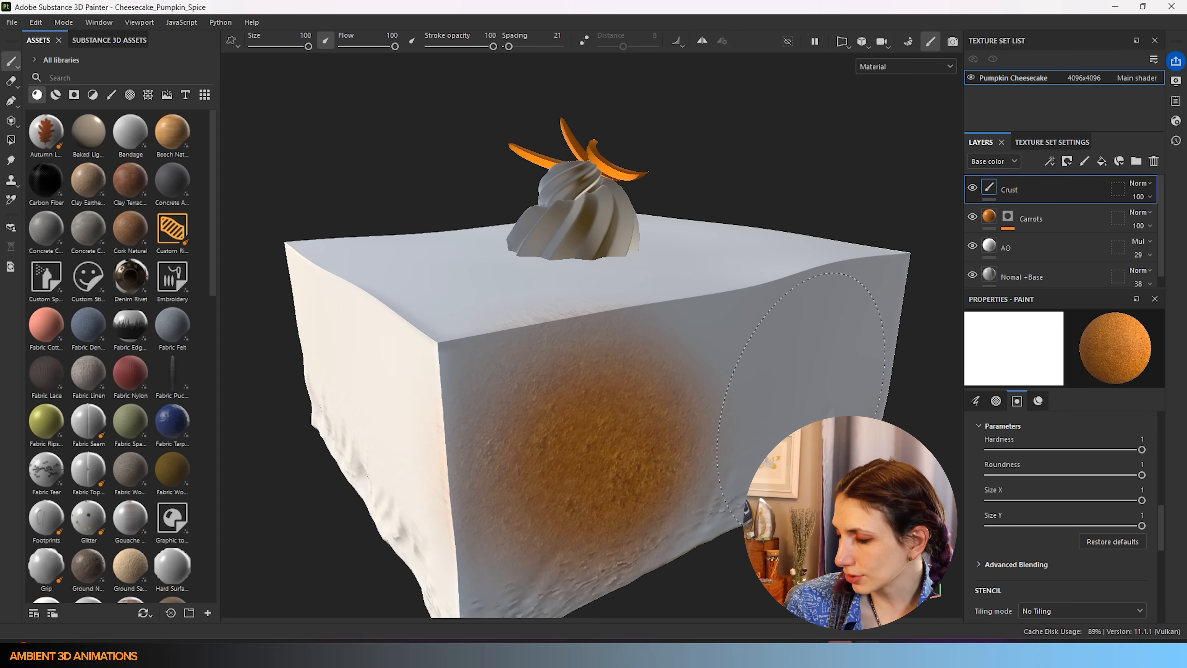
pyautogui.click(808, 384)
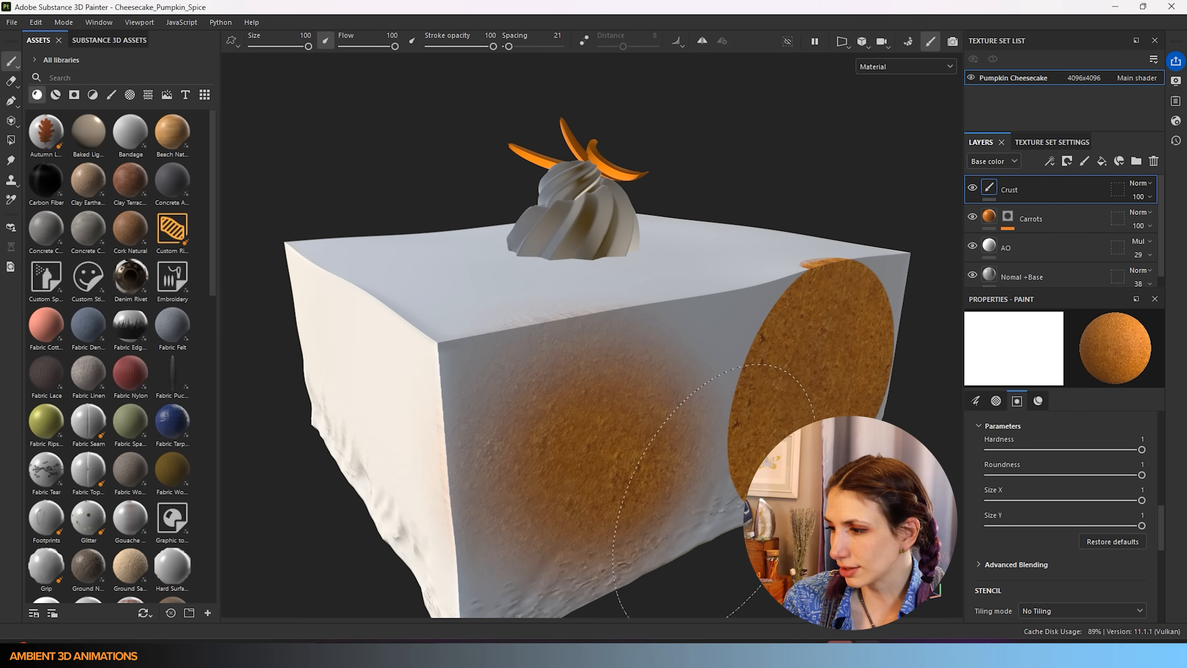
pyautogui.hotkey('ctrl', 'z')
pyautogui.hotkey('ctrl', 'z')
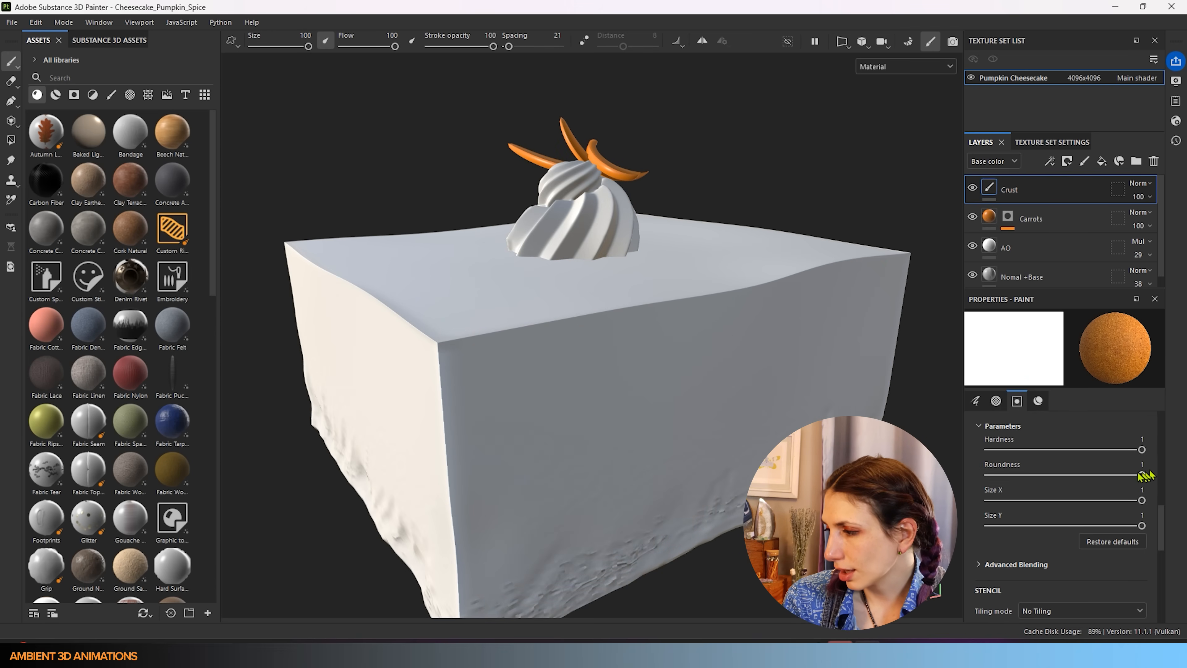
pyautogui.moveTo(1030, 451); pyautogui.dragTo(1019, 449)
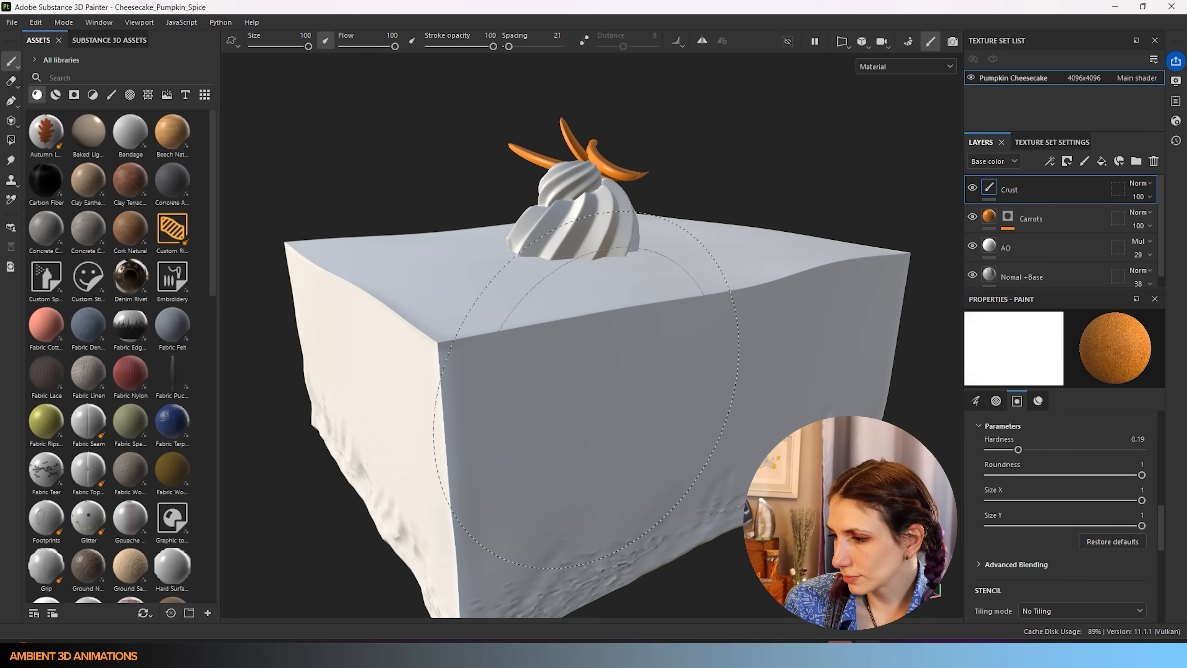
pyautogui.moveTo(628, 456); pyautogui.dragTo(734, 459)
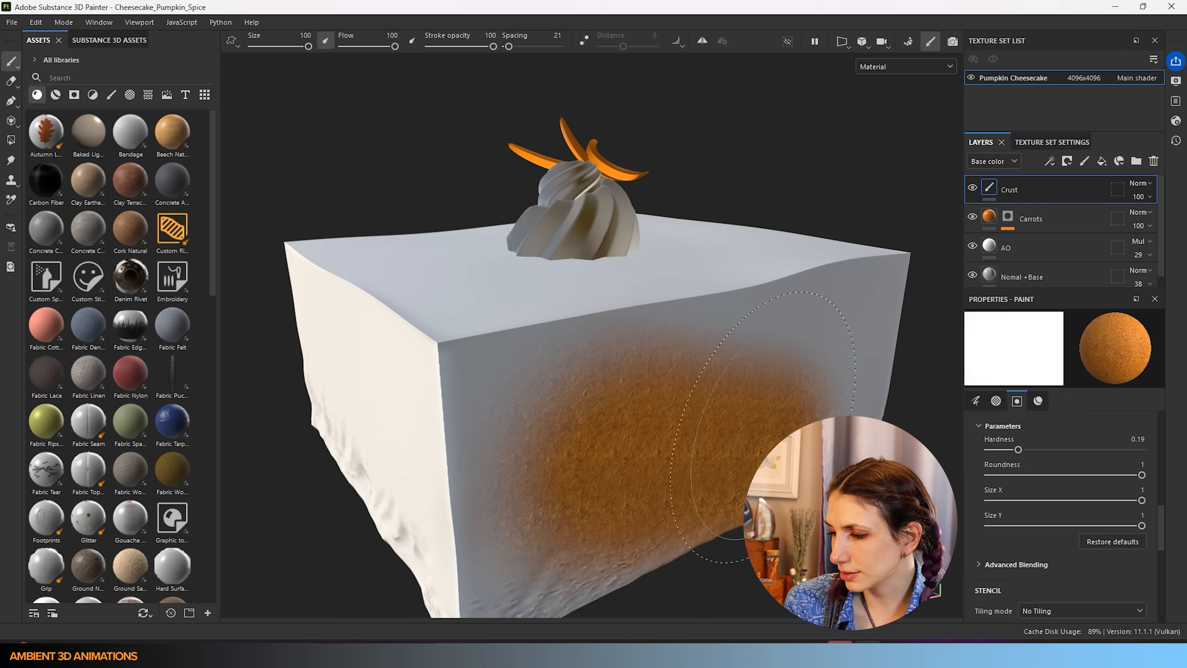
pyautogui.moveTo(752, 481)
pyautogui.mouseDown()
pyautogui.moveTo(640, 498)
pyautogui.moveTo(776, 388)
pyautogui.moveTo(764, 403)
pyautogui.moveTo(405, 403)
pyautogui.moveTo(557, 325)
pyautogui.moveTo(686, 442)
pyautogui.moveTo(660, 444)
pyautogui.mouseUp()
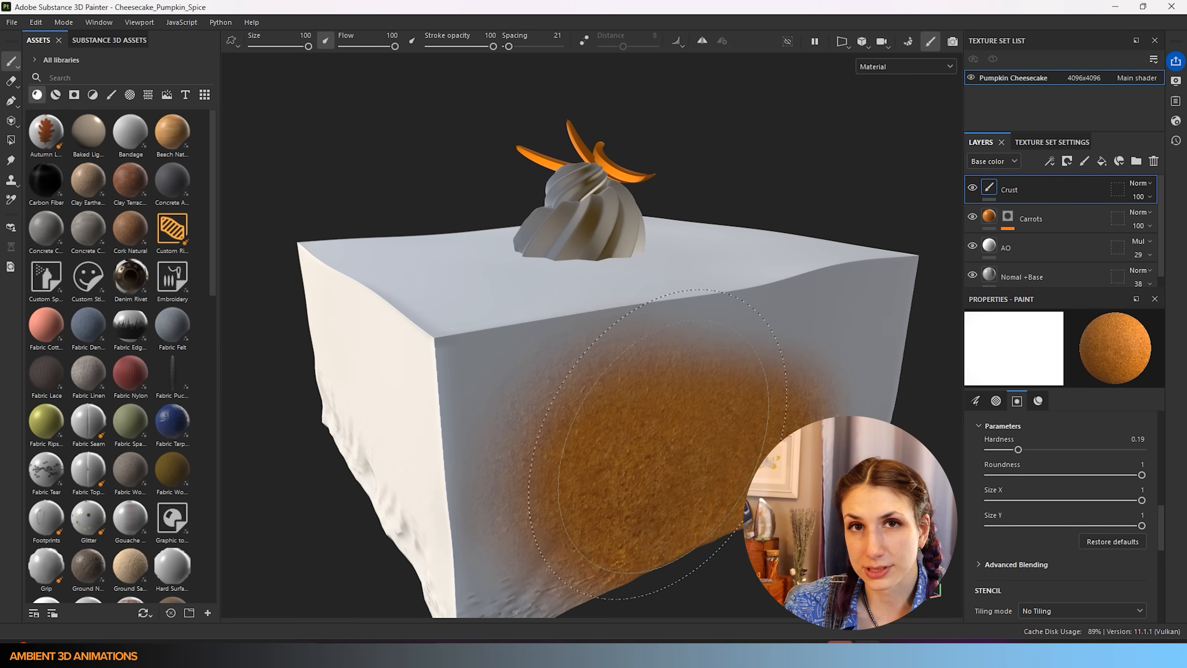
# - Undo the last side stroke and paint crust over the cake's underside and bottom edge
pyautogui.scroll(-2, 1068, 503)
pyautogui.scroll(-3, 1070, 507)
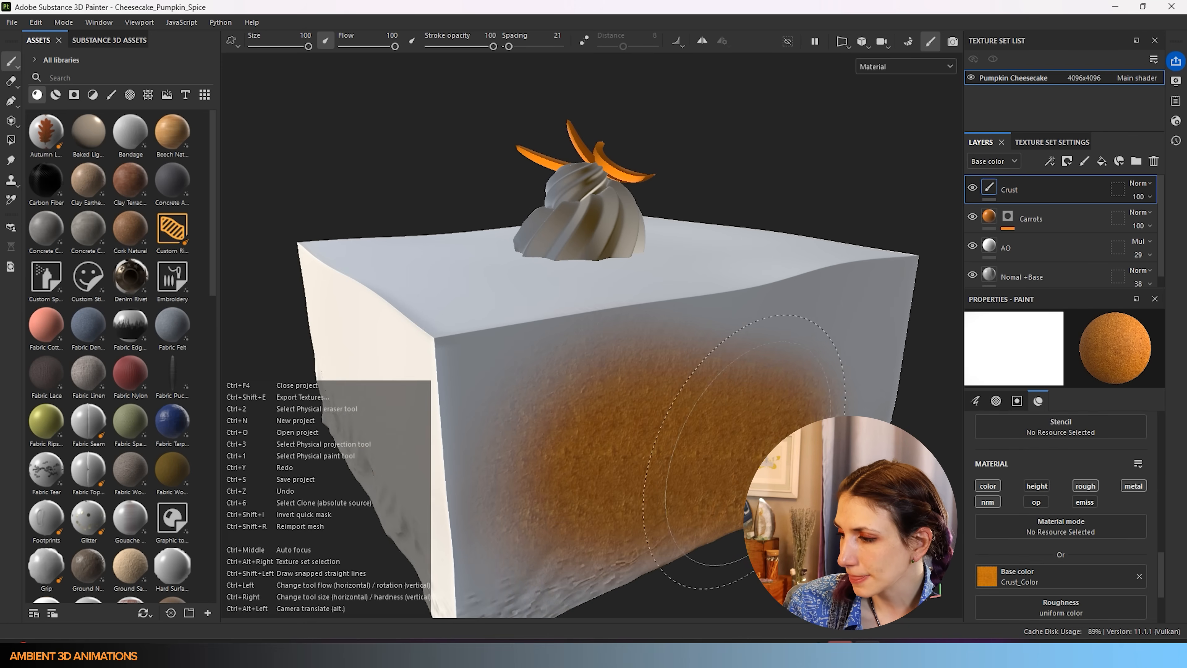
pyautogui.hotkey('ctrl', 'z')
pyautogui.scroll(-3, 659, 388)
pyautogui.keyDown('alt'); pyautogui.moveTo(615, 552); pyautogui.dragTo(671, 178); pyautogui.keyUp('alt')
pyautogui.scroll(5, 1091, 486)
pyautogui.scroll(5, 1090, 489)
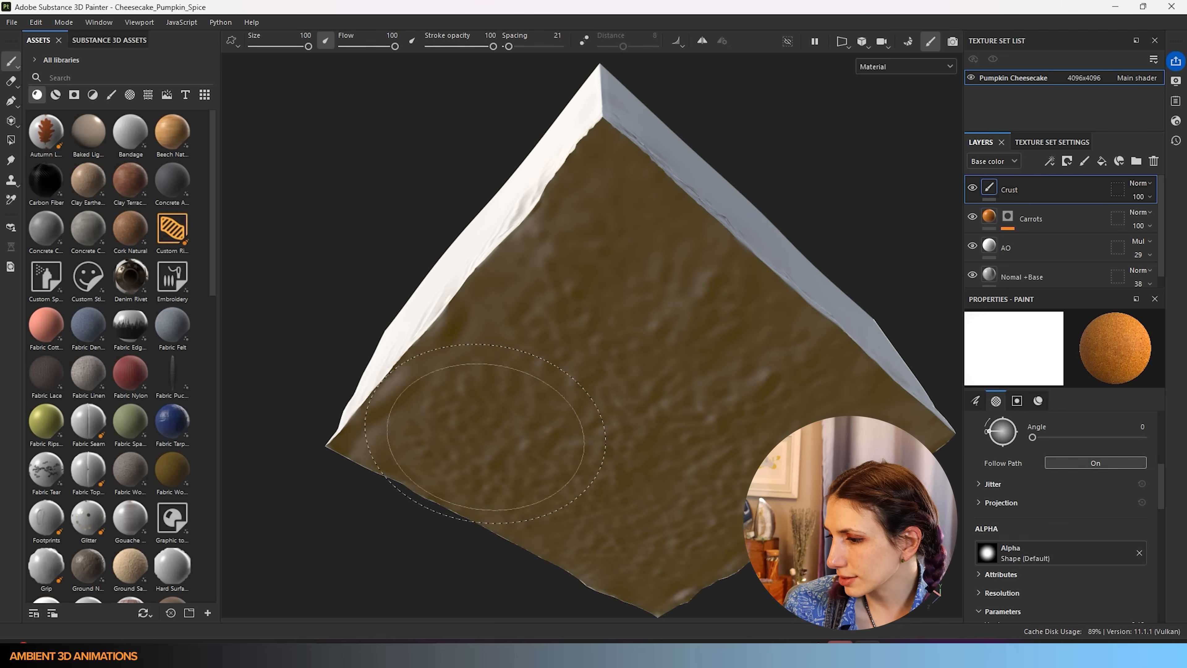
pyautogui.moveTo(491, 451)
pyautogui.mouseDown()
pyautogui.moveTo(589, 318)
pyautogui.moveTo(528, 337)
pyautogui.moveTo(398, 438)
pyautogui.moveTo(363, 445)
pyautogui.mouseUp()
pyautogui.moveTo(505, 417)
pyautogui.mouseDown()
pyautogui.moveTo(578, 234)
pyautogui.moveTo(530, 111)
pyautogui.moveTo(503, 107)
pyautogui.moveTo(500, 257)
pyautogui.moveTo(398, 400)
pyautogui.moveTo(657, 603)
pyautogui.moveTo(634, 363)
pyautogui.moveTo(509, 424)
pyautogui.moveTo(511, 406)
pyautogui.mouseUp()
pyautogui.moveTo(528, 299)
pyautogui.mouseDown()
pyautogui.moveTo(926, 328)
pyautogui.moveTo(931, 403)
pyautogui.moveTo(839, 398)
pyautogui.mouseUp()
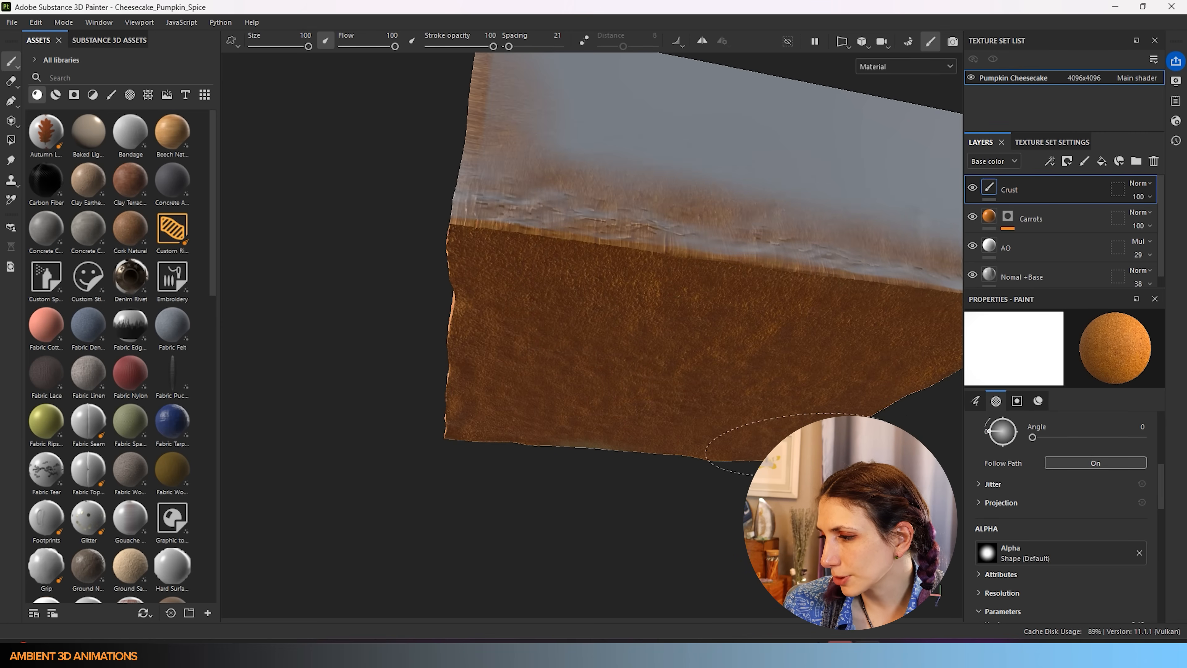
# - Paint crust across the cake's side and fill the grey dip at the corner
pyautogui.moveTo(703, 465)
pyautogui.keyDown('alt'); pyautogui.mouseDown()
pyautogui.moveTo(663, 252)
pyautogui.moveTo(645, 312)
pyautogui.moveTo(663, 271)
pyautogui.moveTo(652, 438)
pyautogui.mouseUp(); pyautogui.keyUp('alt')
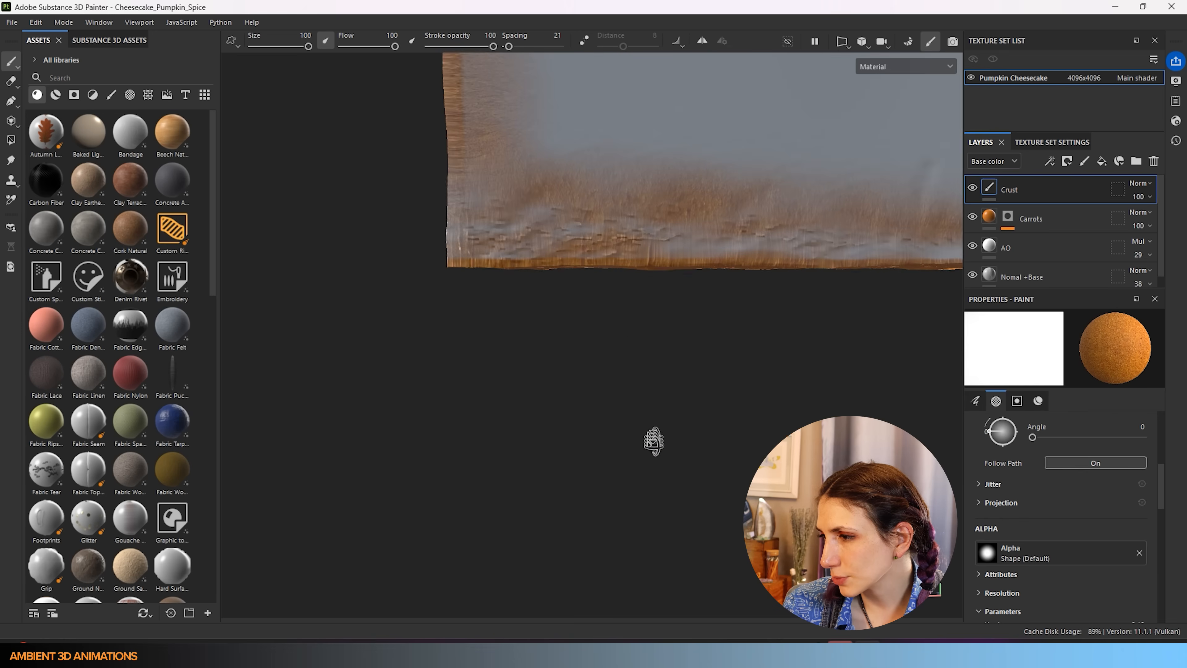
pyautogui.press('[')
pyautogui.press('[')
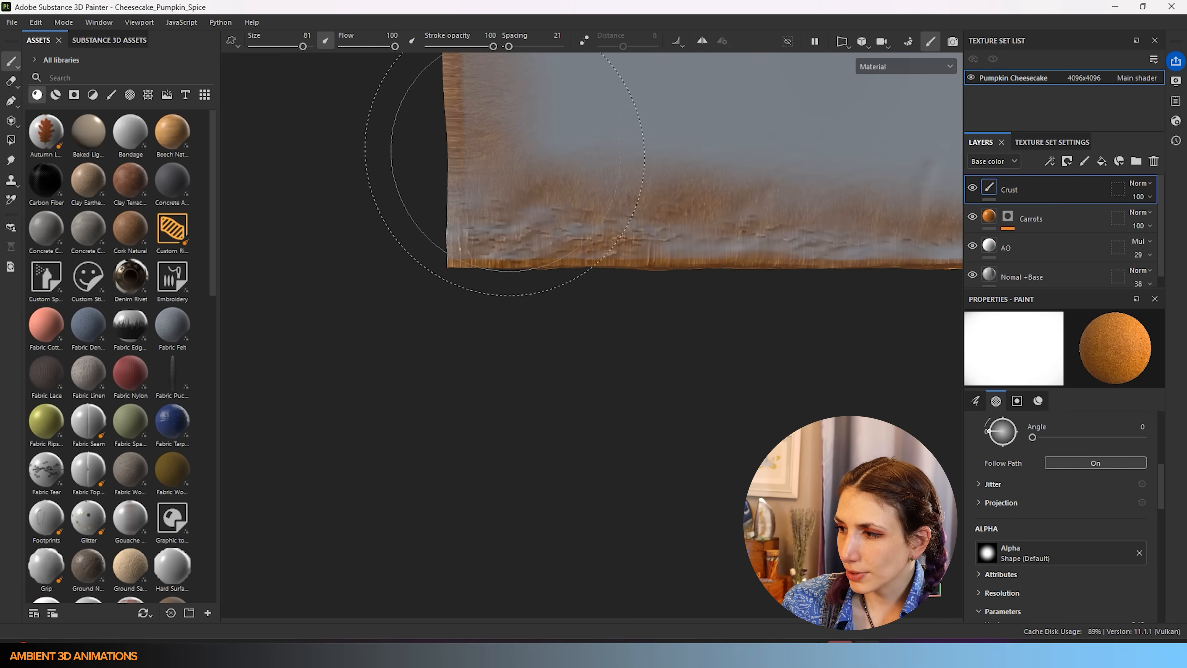
pyautogui.press(']')
pyautogui.press(']')
pyautogui.moveTo(482, 252)
pyautogui.mouseDown()
pyautogui.moveTo(654, 291)
pyautogui.moveTo(782, 250)
pyautogui.mouseUp()
pyautogui.keyDown('alt'); pyautogui.moveTo(636, 297); pyautogui.dragTo(450, 385); pyautogui.keyUp('alt')
pyautogui.moveTo(637, 336)
pyautogui.keyDown('alt'); pyautogui.mouseDown()
pyautogui.moveTo(483, 283)
pyautogui.moveTo(359, 295)
pyautogui.moveTo(411, 486)
pyautogui.mouseUp(); pyautogui.keyUp('alt')
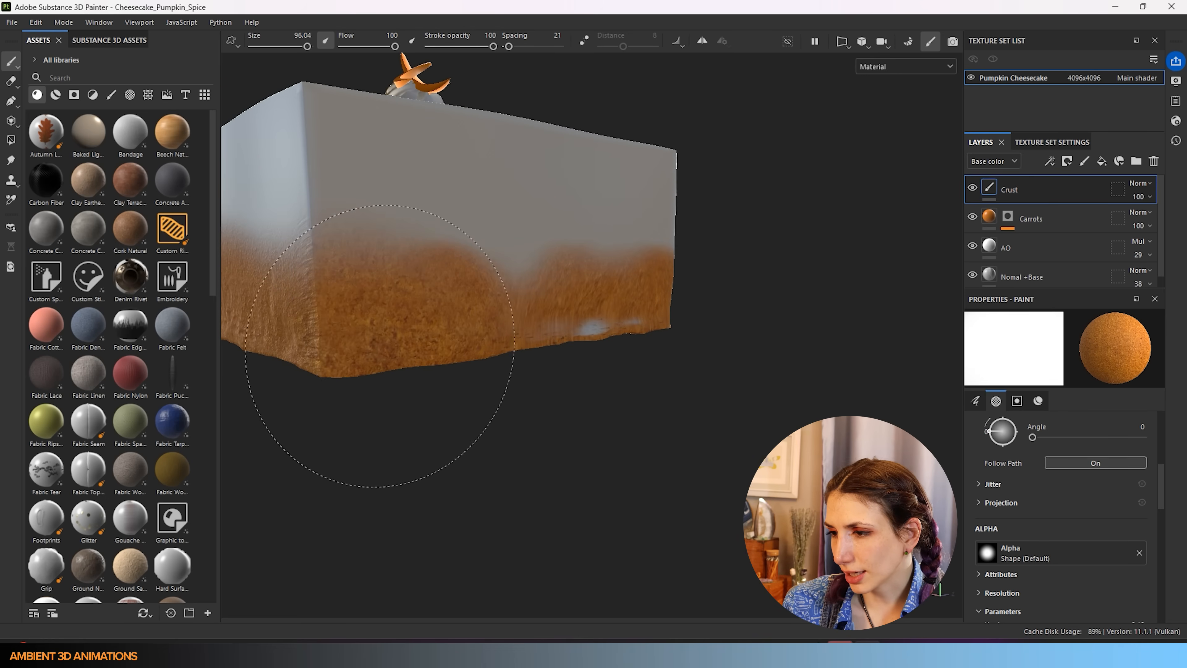
pyautogui.moveTo(523, 321); pyautogui.dragTo(461, 333)
# - Fill the white gap on the wide front face and extend crust at the left side
pyautogui.keyDown('alt'); pyautogui.moveTo(365, 384); pyautogui.dragTo(346, 376); pyautogui.keyUp('alt')
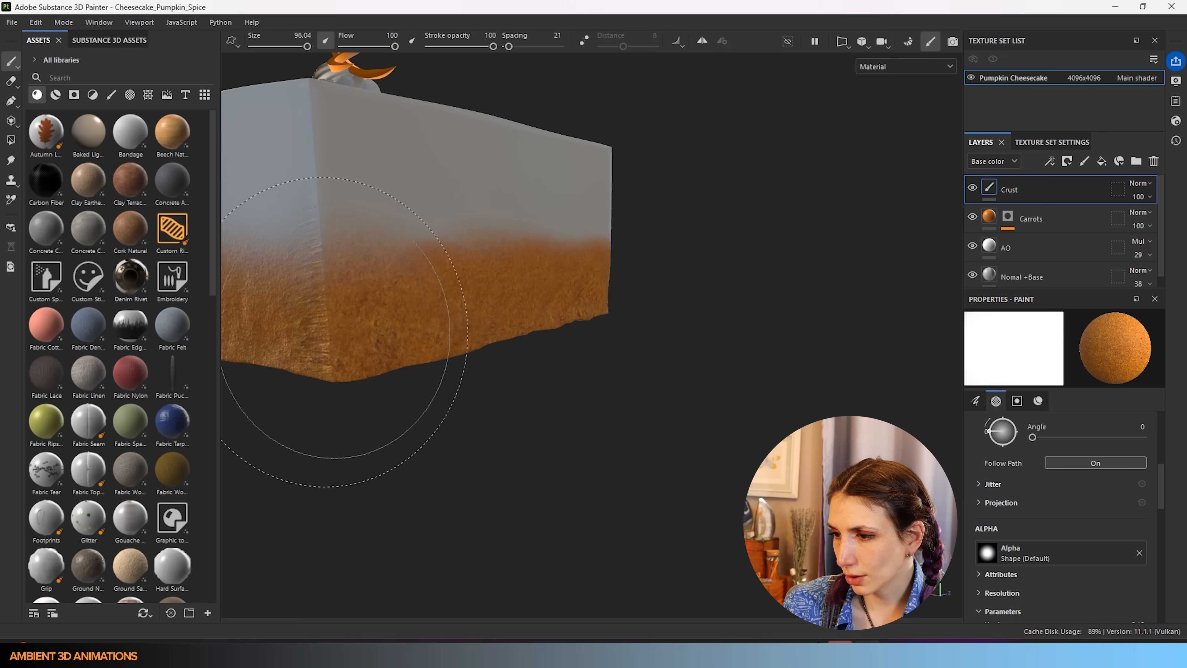
pyautogui.moveTo(556, 345)
pyautogui.keyDown('alt'); pyautogui.mouseDown()
pyautogui.moveTo(750, 278)
pyautogui.moveTo(406, 318)
pyautogui.moveTo(729, 299)
pyautogui.moveTo(697, 309)
pyautogui.moveTo(513, 281)
pyautogui.mouseUp(); pyautogui.keyUp('alt')
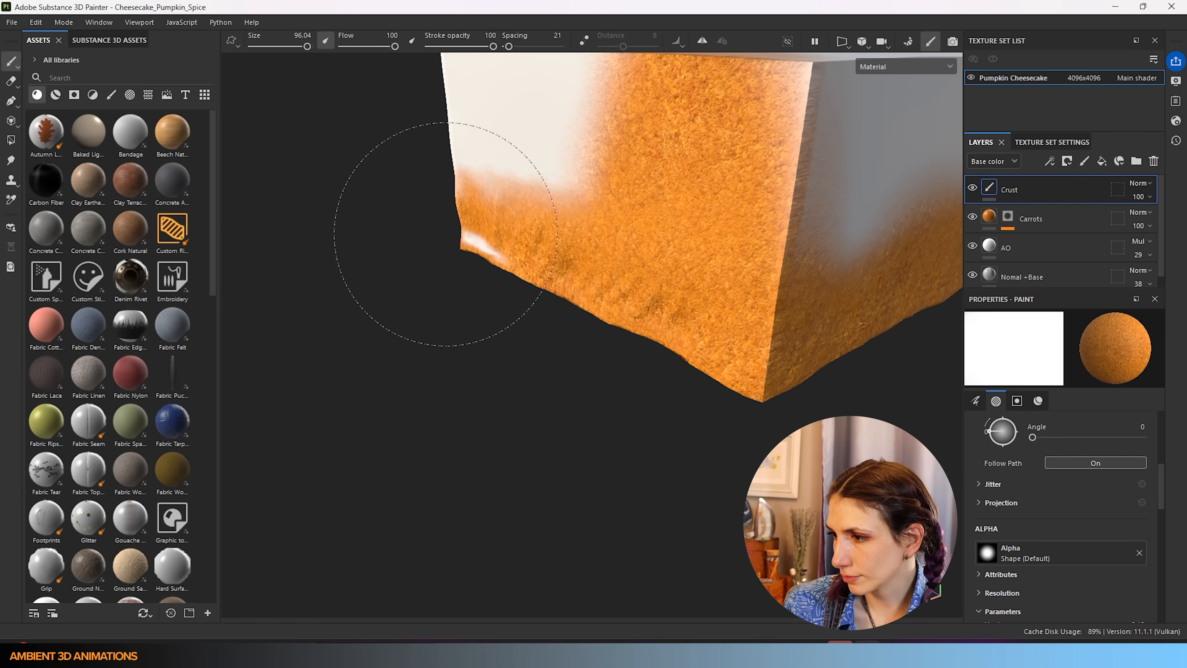
pyautogui.moveTo(636, 398)
pyautogui.keyDown('alt'); pyautogui.mouseDown()
pyautogui.moveTo(704, 261)
pyautogui.moveTo(490, 132)
pyautogui.moveTo(618, 281)
pyautogui.moveTo(764, 328)
pyautogui.moveTo(956, 341)
pyautogui.mouseUp(); pyautogui.keyUp('alt')
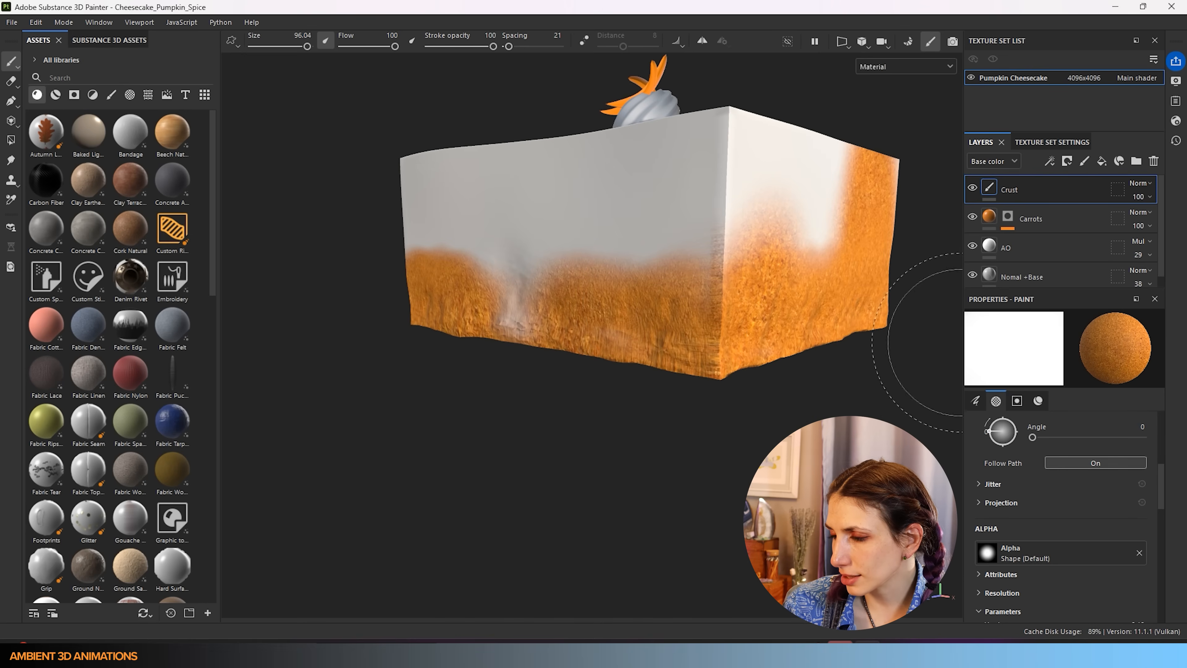
pyautogui.moveTo(430, 316); pyautogui.dragTo(645, 337)
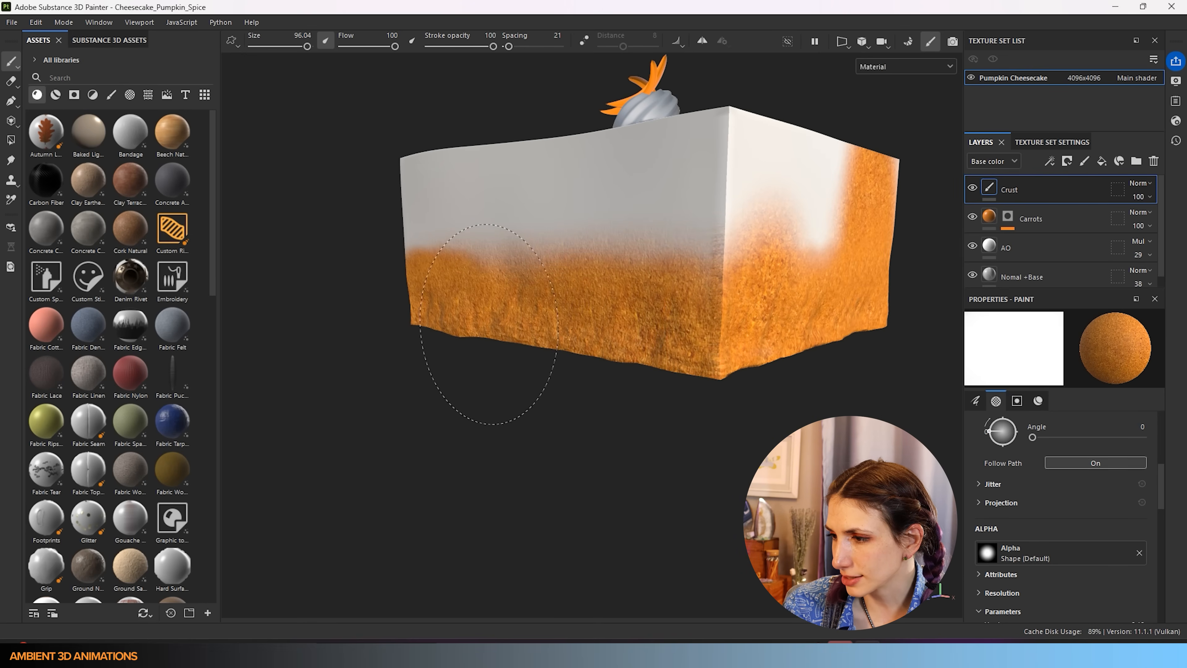
pyautogui.moveTo(498, 358); pyautogui.dragTo(467, 332)
pyautogui.scroll(-3, 618, 369)
pyautogui.keyDown('alt'); pyautogui.moveTo(618, 370); pyautogui.dragTo(584, 366); pyautogui.keyUp('alt')
pyautogui.keyDown('alt'); pyautogui.moveTo(692, 189); pyautogui.dragTo(441, 223, button='middle'); pyautogui.keyUp('alt')
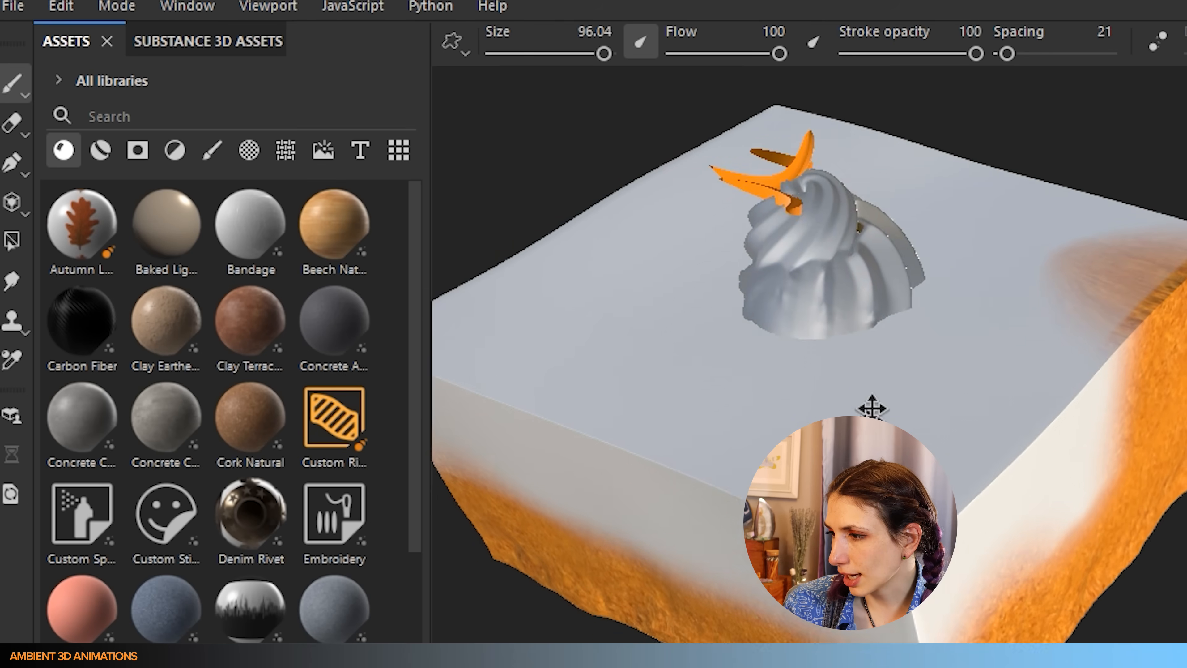
pyautogui.keyDown('alt'); pyautogui.moveTo(871, 408); pyautogui.dragTo(881, 344, button='middle'); pyautogui.keyUp('alt')
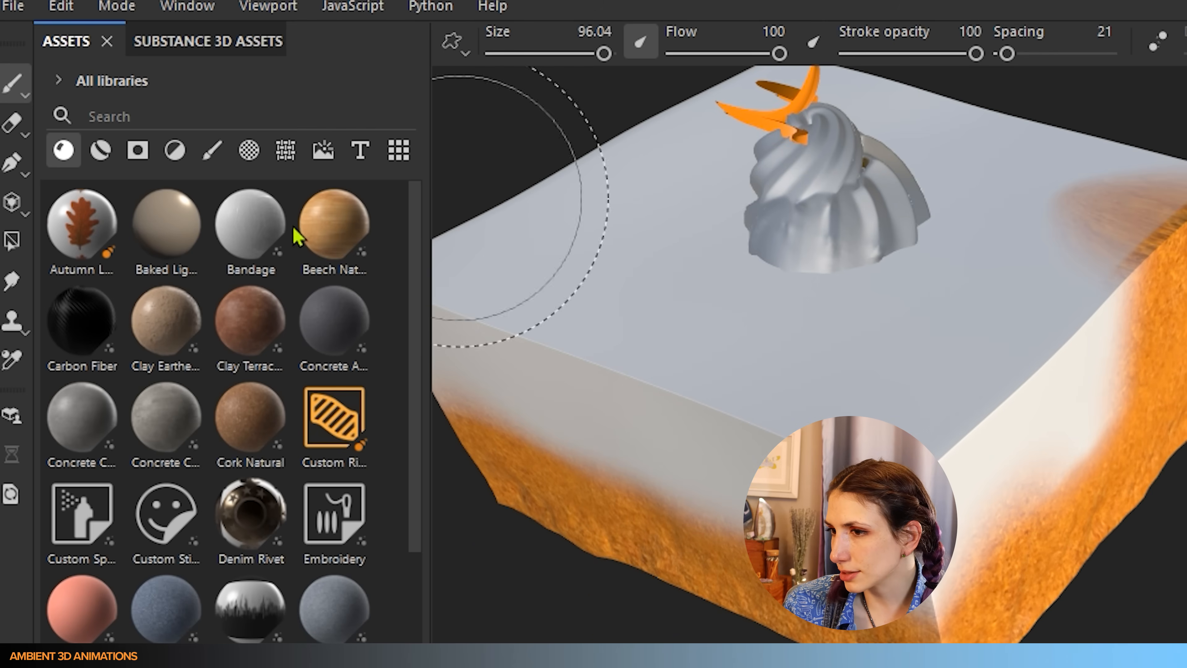
# - Switch to the Eraser and erase straight streaks across the cake's lower front
pyautogui.click(14, 125)
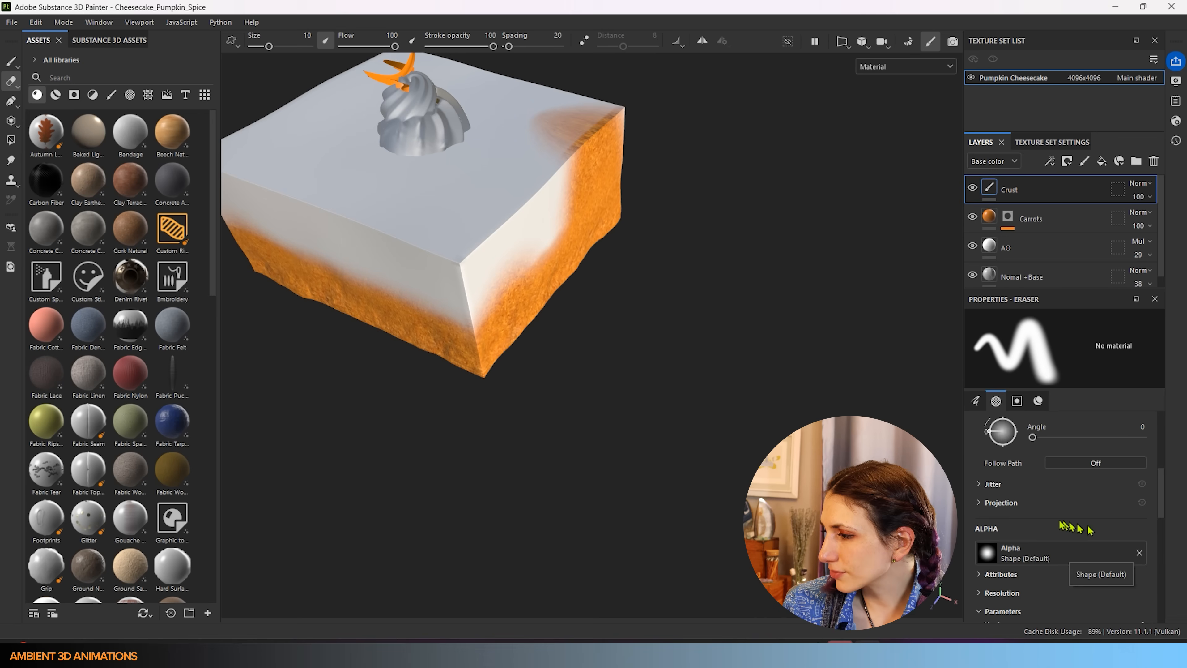
pyautogui.scroll(3, 1070, 526)
pyautogui.scroll(4, 1047, 523)
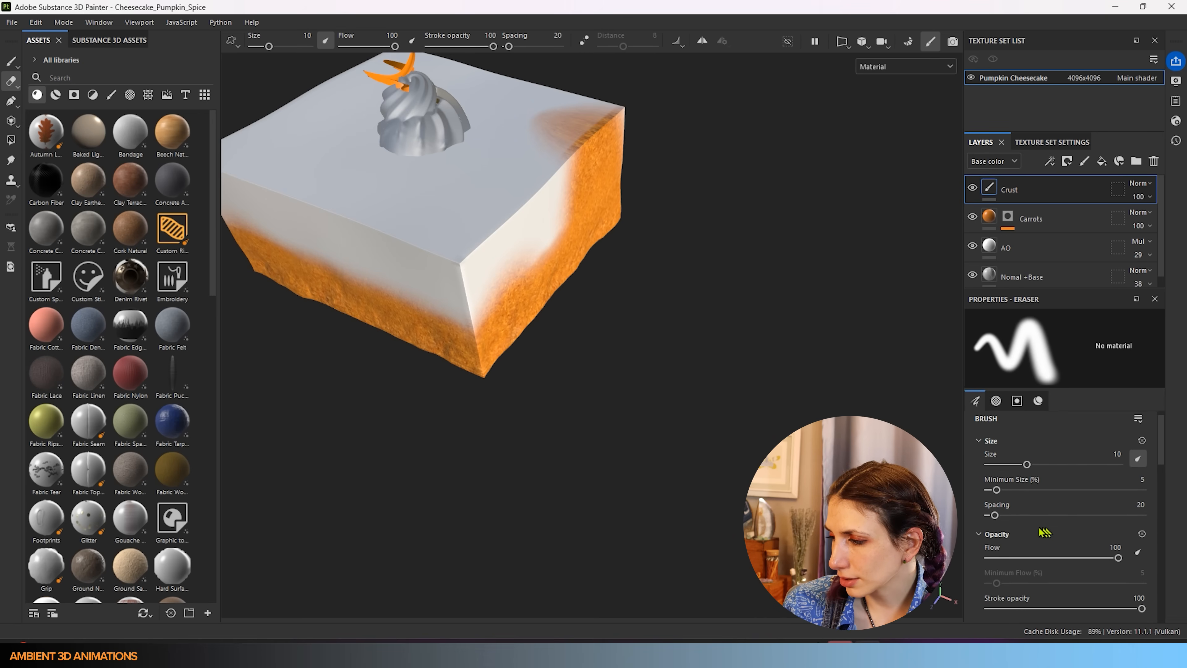
pyautogui.scroll(-6, 1005, 549)
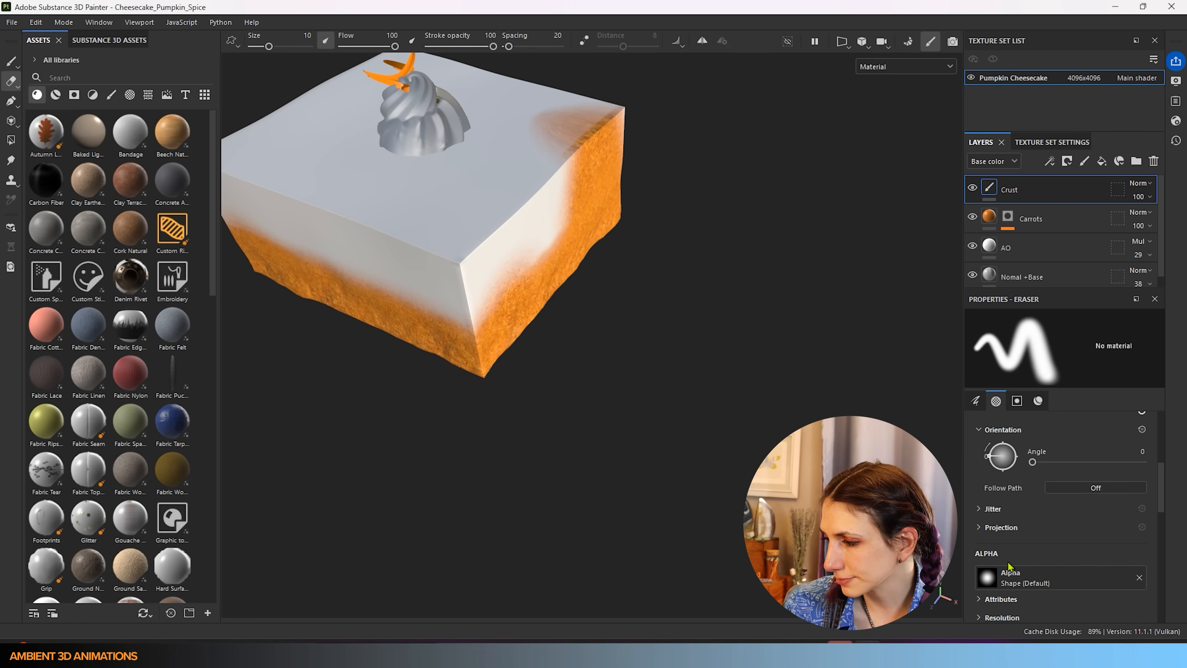
pyautogui.keyDown('alt'); pyautogui.moveTo(628, 433); pyautogui.dragTo(543, 371); pyautogui.keyUp('alt')
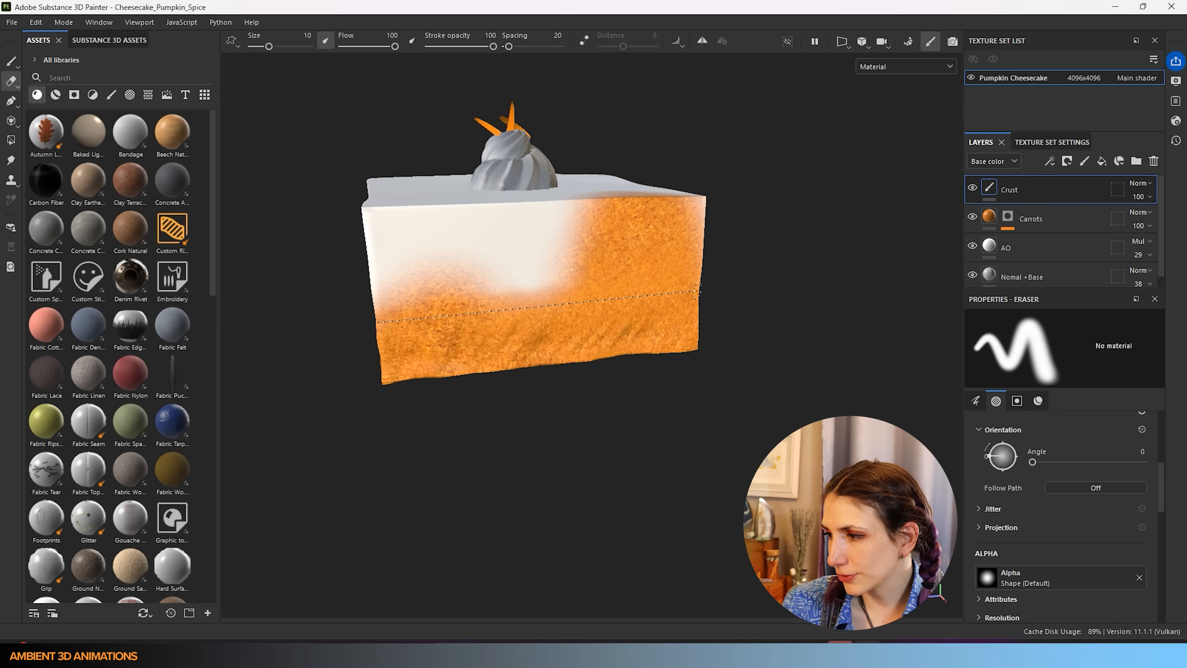
pyautogui.keyDown('shift'); pyautogui.click(733, 293); pyautogui.keyUp('shift')
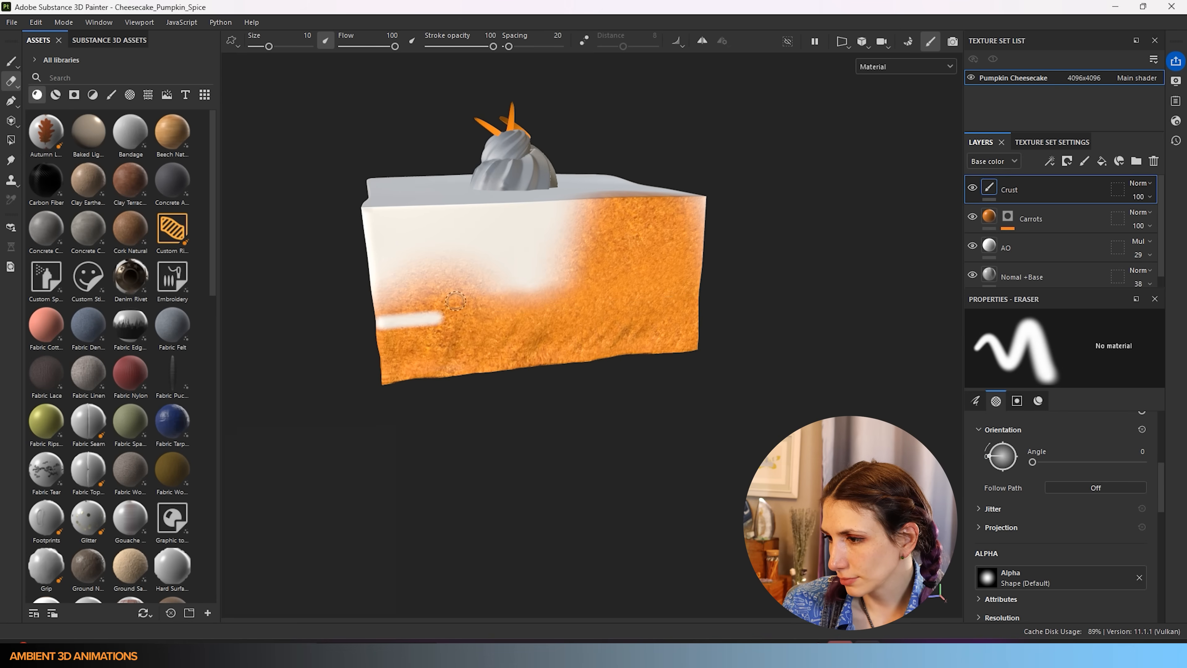
pyautogui.keyDown('shift'); pyautogui.click(375, 322); pyautogui.keyUp('shift')
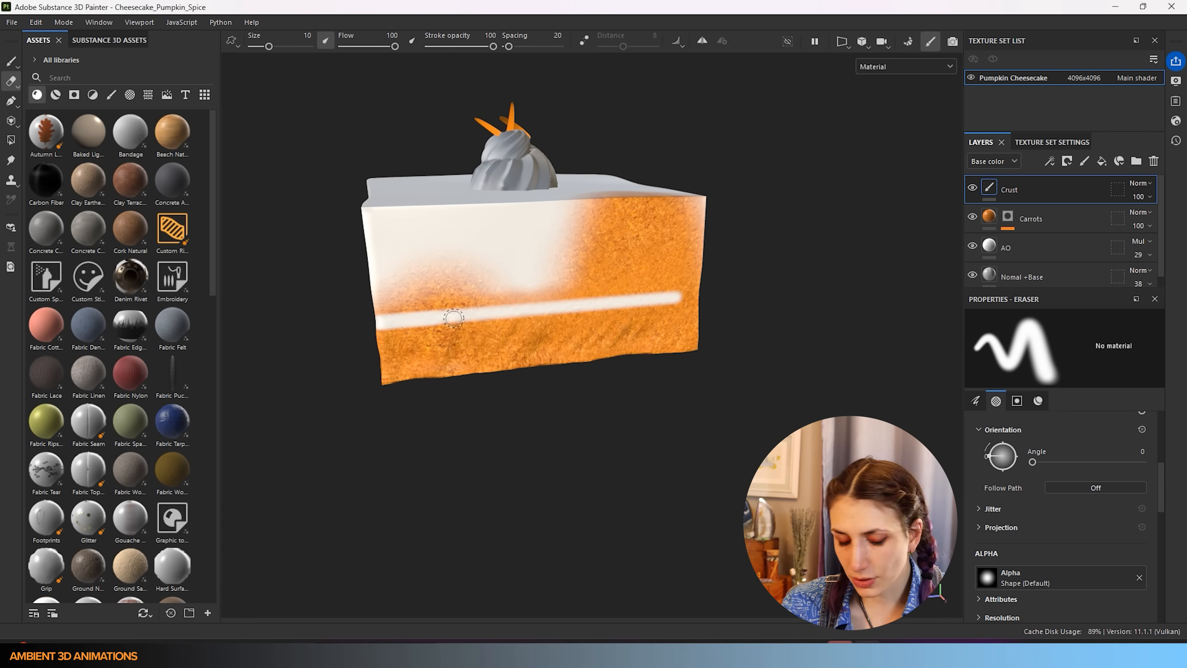
pyautogui.moveTo(375, 349); pyautogui.dragTo(743, 315)
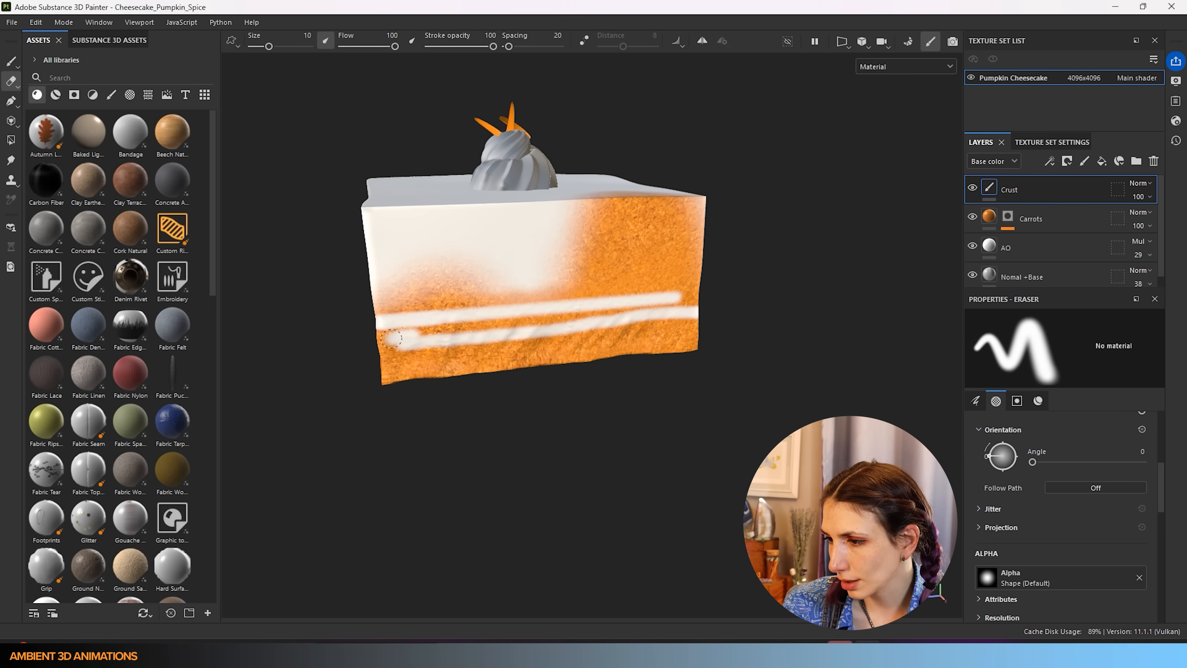
# - Enlarge the eraser and wipe the remaining orange off the front face to white
pyautogui.moveTo(383, 338); pyautogui.dragTo(373, 309)
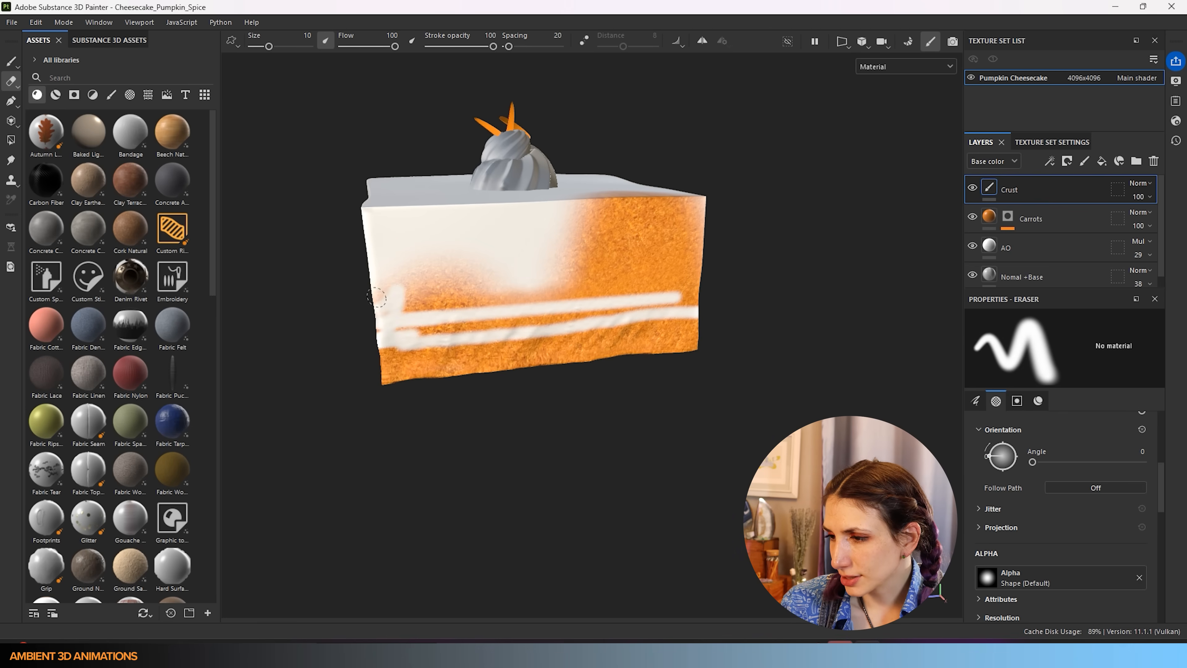
pyautogui.press(']')
pyautogui.press(']')
pyautogui.press(']')
pyautogui.press(']')
pyautogui.press(']')
pyautogui.press(']')
pyautogui.press(']')
pyautogui.press(']')
pyautogui.press(']')
pyautogui.press(']')
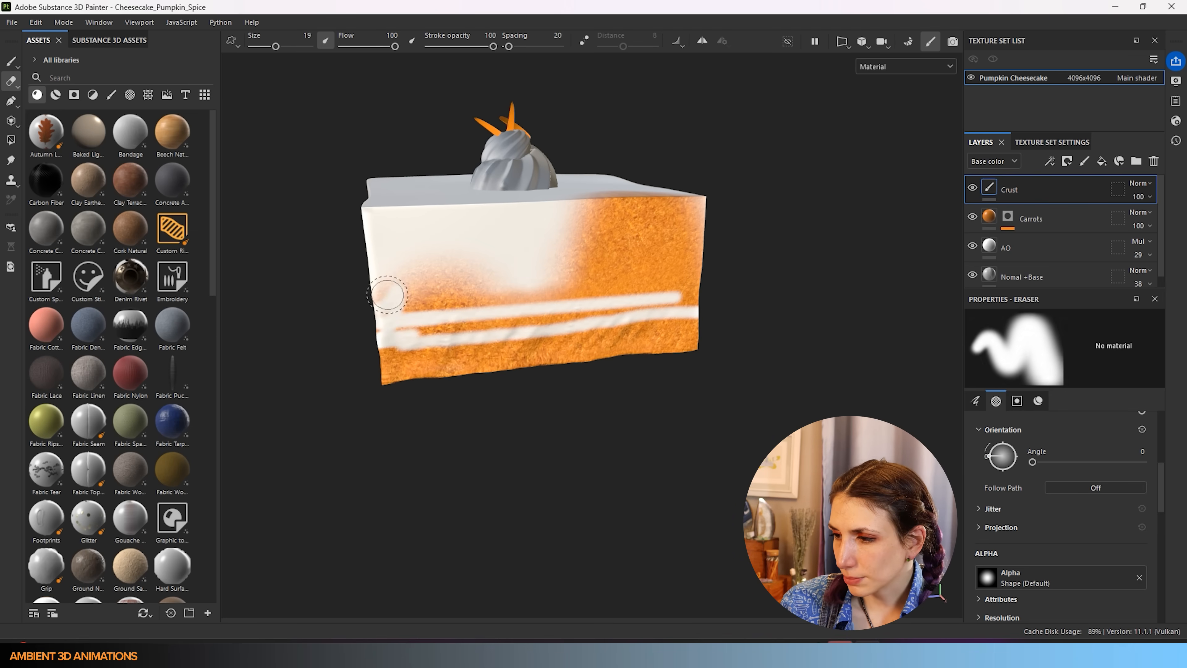
pyautogui.moveTo(385, 291)
pyautogui.mouseDown()
pyautogui.moveTo(584, 283)
pyautogui.moveTo(381, 325)
pyautogui.moveTo(710, 297)
pyautogui.moveTo(570, 257)
pyautogui.moveTo(710, 279)
pyautogui.moveTo(701, 211)
pyautogui.moveTo(587, 217)
pyautogui.moveTo(628, 196)
pyautogui.moveTo(721, 244)
pyautogui.moveTo(613, 238)
pyautogui.moveTo(655, 226)
pyautogui.moveTo(700, 247)
pyautogui.mouseUp()
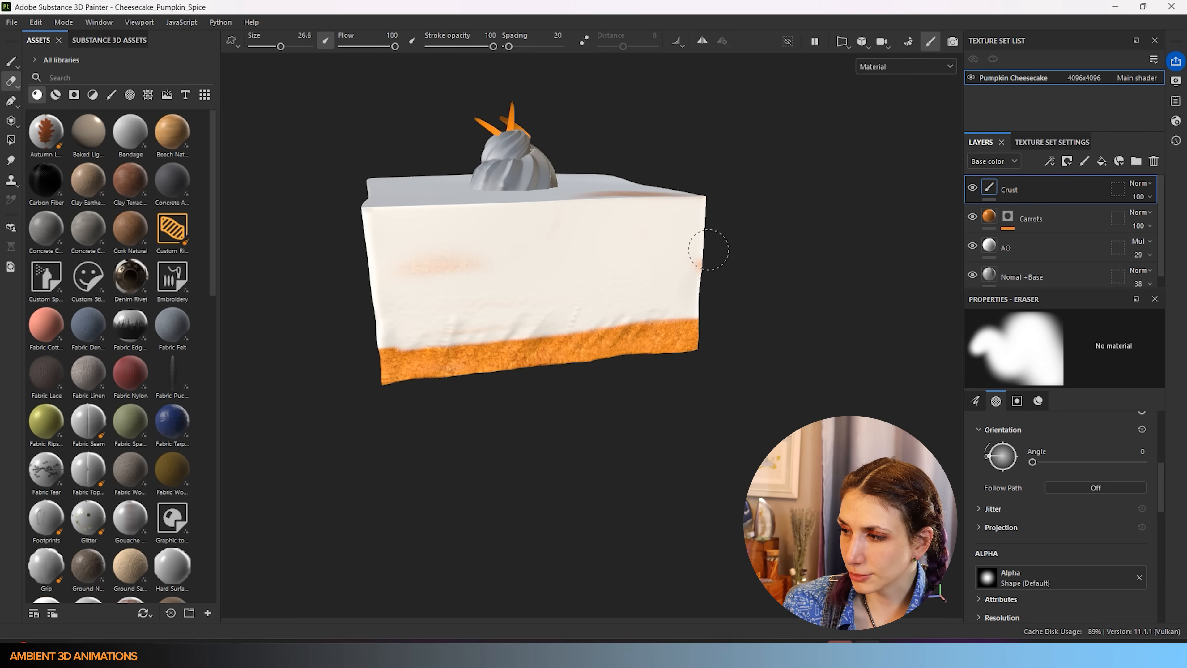
pyautogui.moveTo(452, 220); pyautogui.dragTo(444, 286)
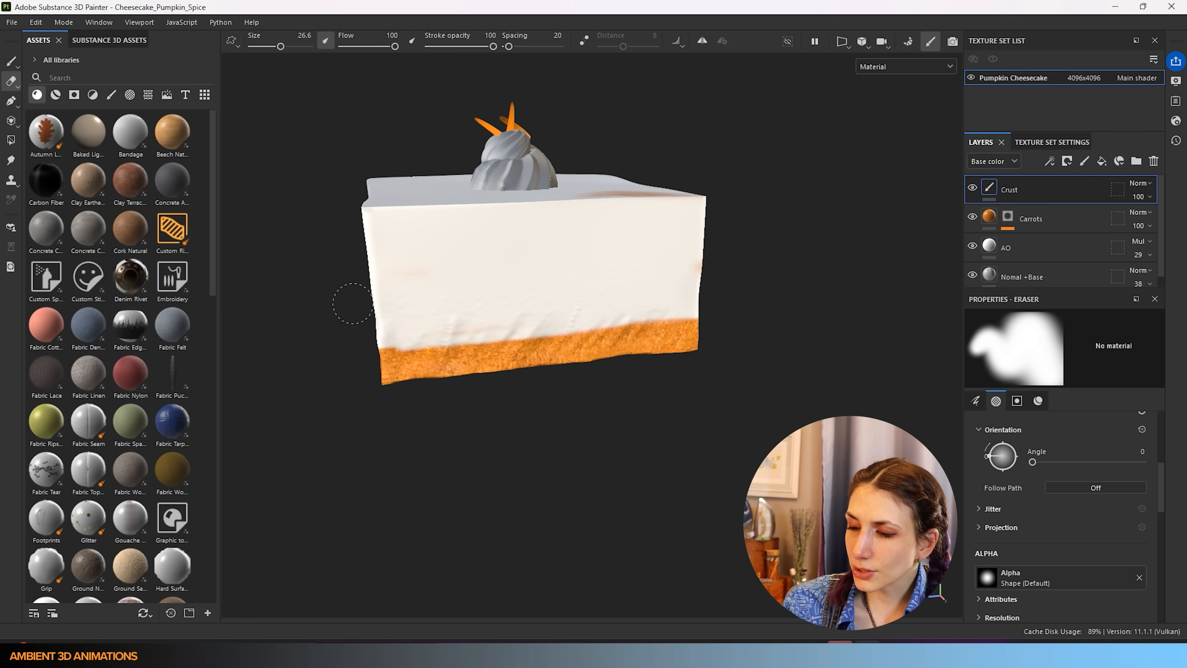
pyautogui.moveTo(663, 279)
pyautogui.keyDown('alt'); pyautogui.mouseDown()
pyautogui.moveTo(614, 310)
pyautogui.moveTo(584, 279)
pyautogui.moveTo(516, 296)
pyautogui.moveTo(570, 279)
pyautogui.moveTo(526, 300)
pyautogui.mouseUp(); pyautogui.keyUp('alt')
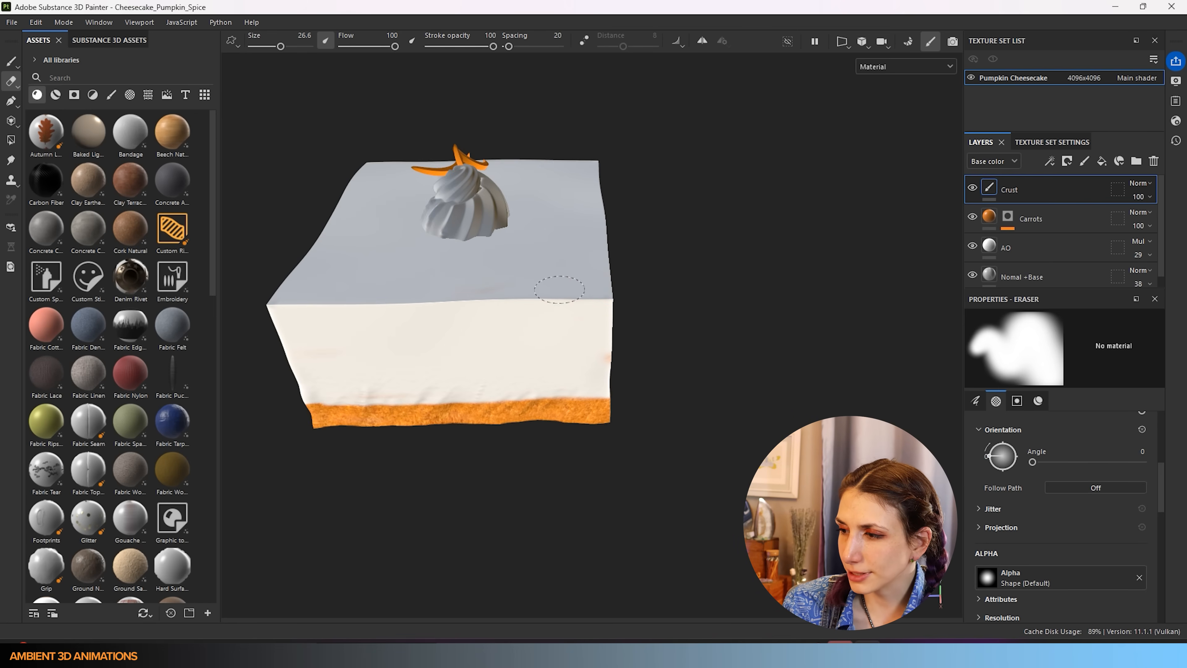
pyautogui.keyDown('alt'); pyautogui.moveTo(602, 313); pyautogui.dragTo(485, 310); pyautogui.keyUp('alt')
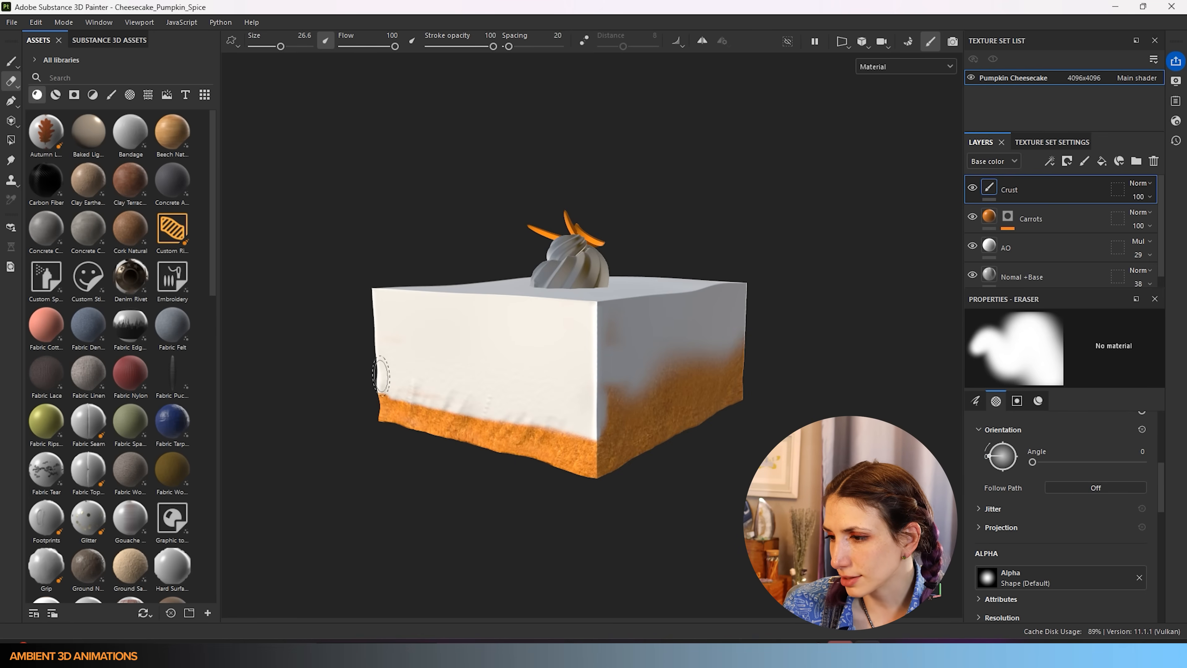
# - Erase straight lines along the crust's top edge and clear orange from the right side
pyautogui.click(603, 442)
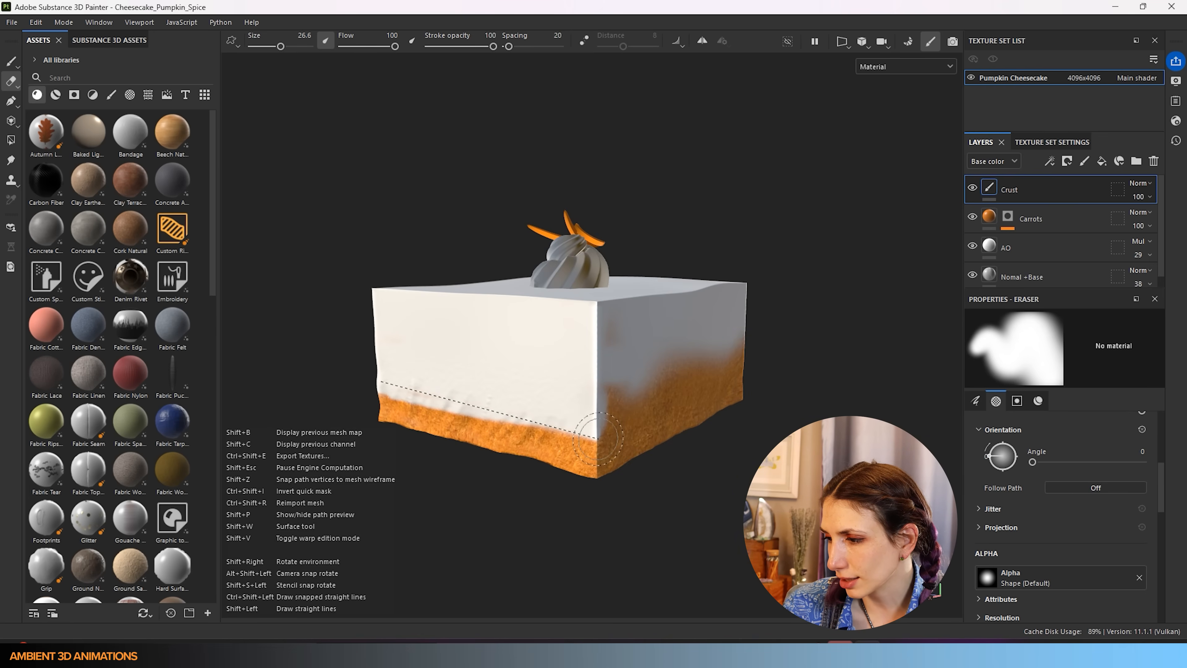
pyautogui.keyDown('shift'); pyautogui.click(413, 392); pyautogui.keyUp('shift')
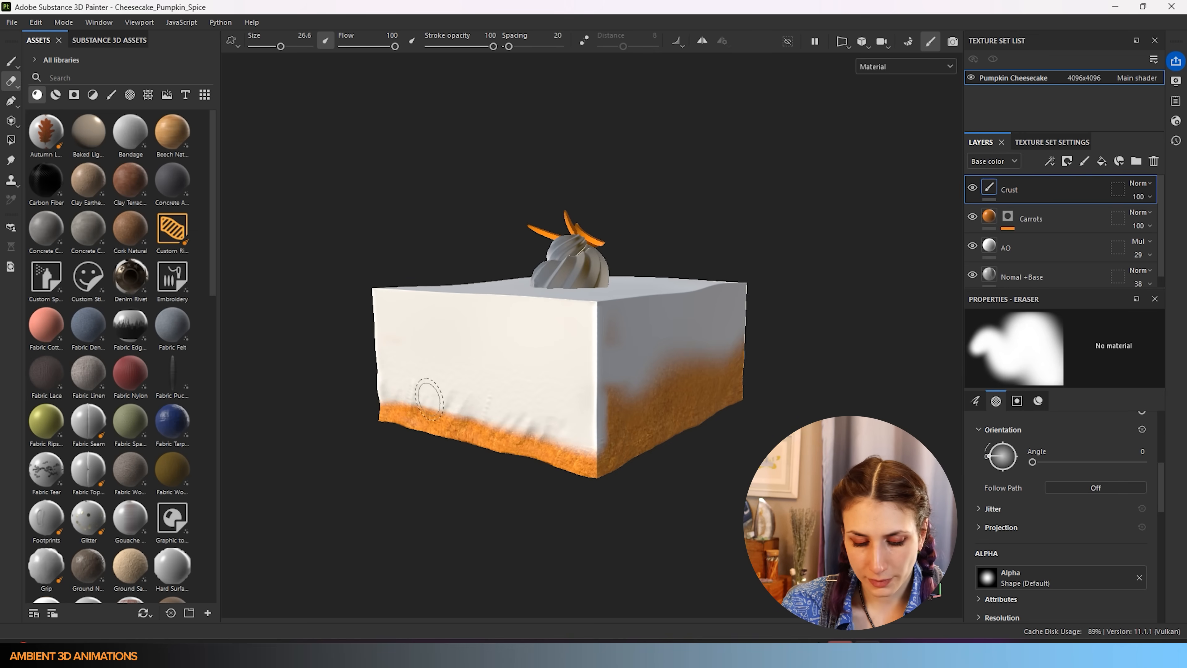
pyautogui.press('[')
pyautogui.press('[')
pyautogui.press('[')
pyautogui.press('[')
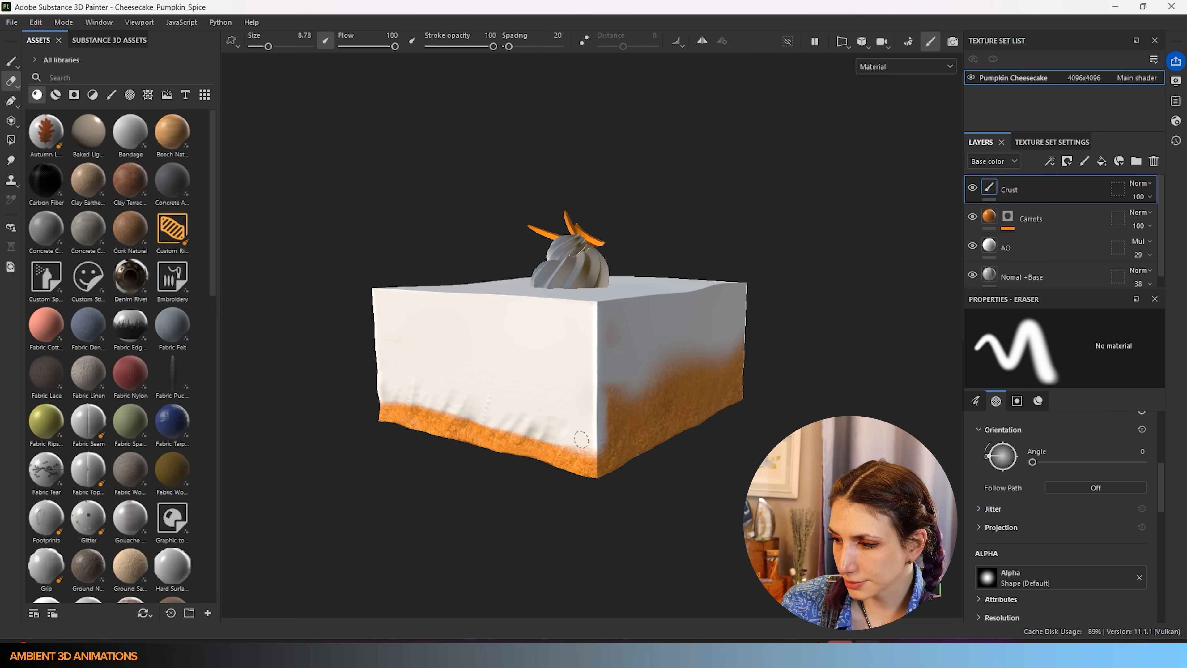
pyautogui.press('shift')
pyautogui.keyDown('shift'); pyautogui.click(756, 375); pyautogui.keyUp('shift')
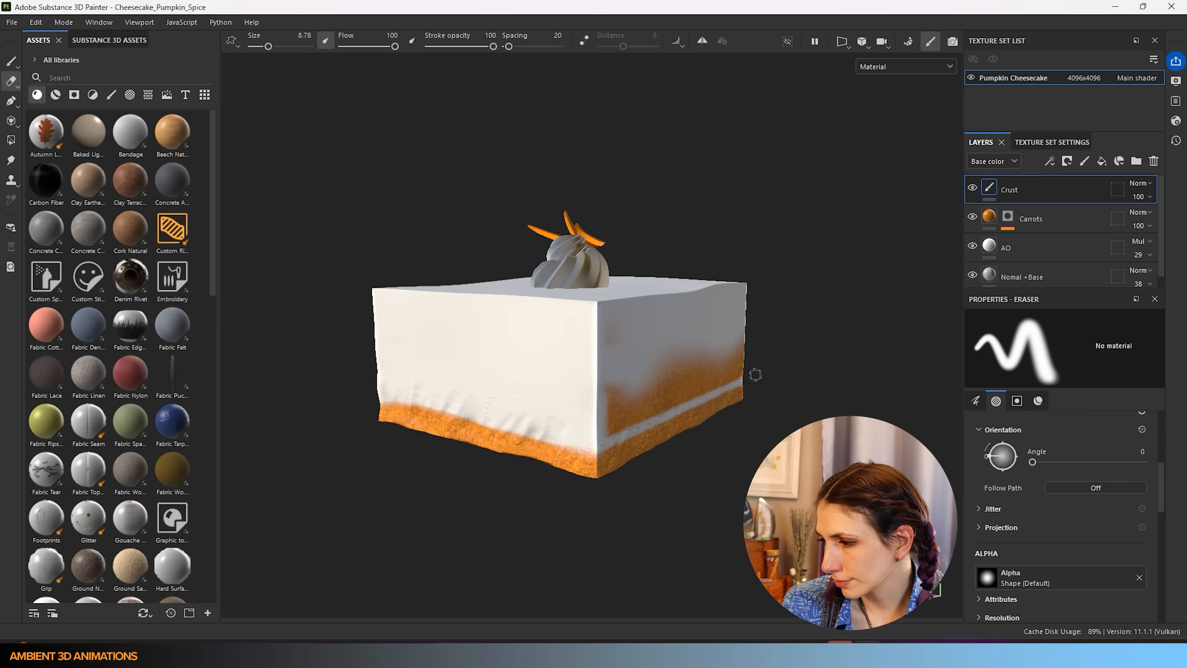
pyautogui.press(']')
pyautogui.press(']')
pyautogui.press(']')
pyautogui.press(']')
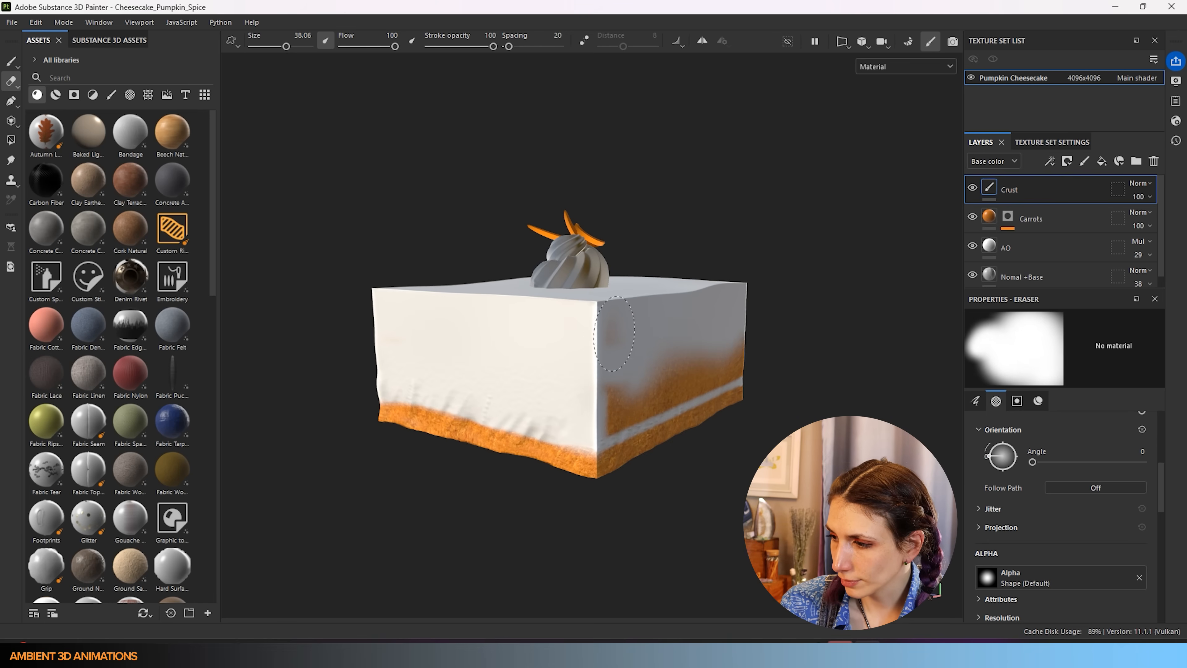
pyautogui.moveTo(600, 345)
pyautogui.mouseDown()
pyautogui.moveTo(618, 411)
pyautogui.moveTo(737, 344)
pyautogui.mouseUp()
# - With a smaller eraser, straighten the crust band's edge on the right face and front
pyautogui.press('[')
pyautogui.press('[')
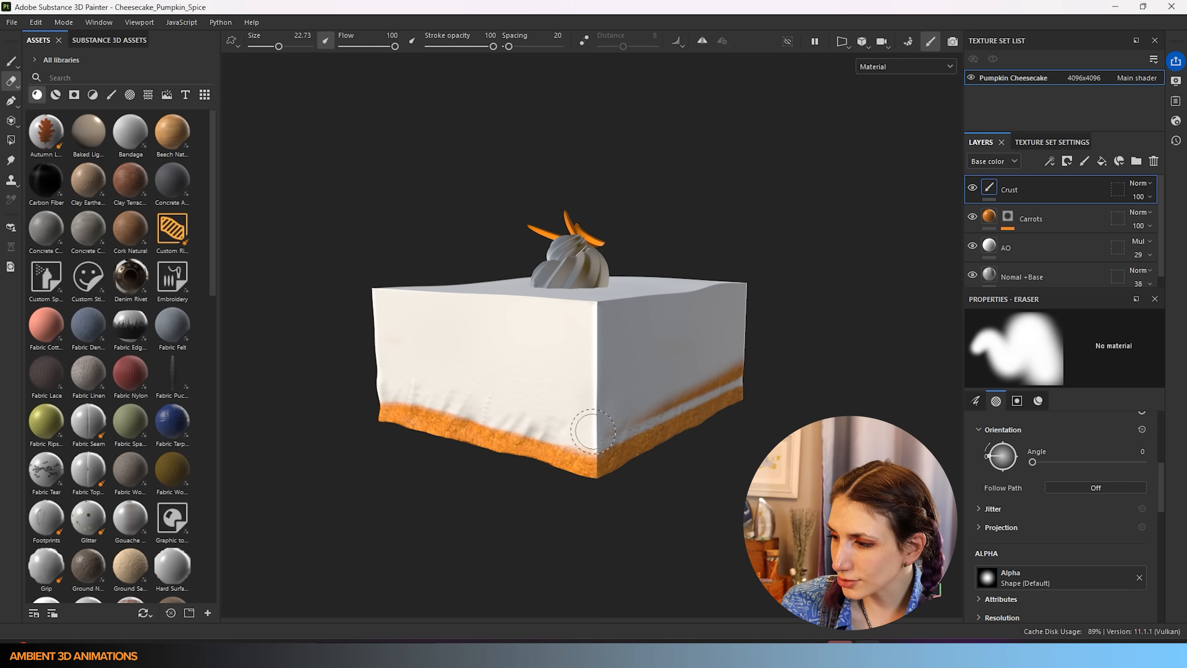
pyautogui.press('shift')
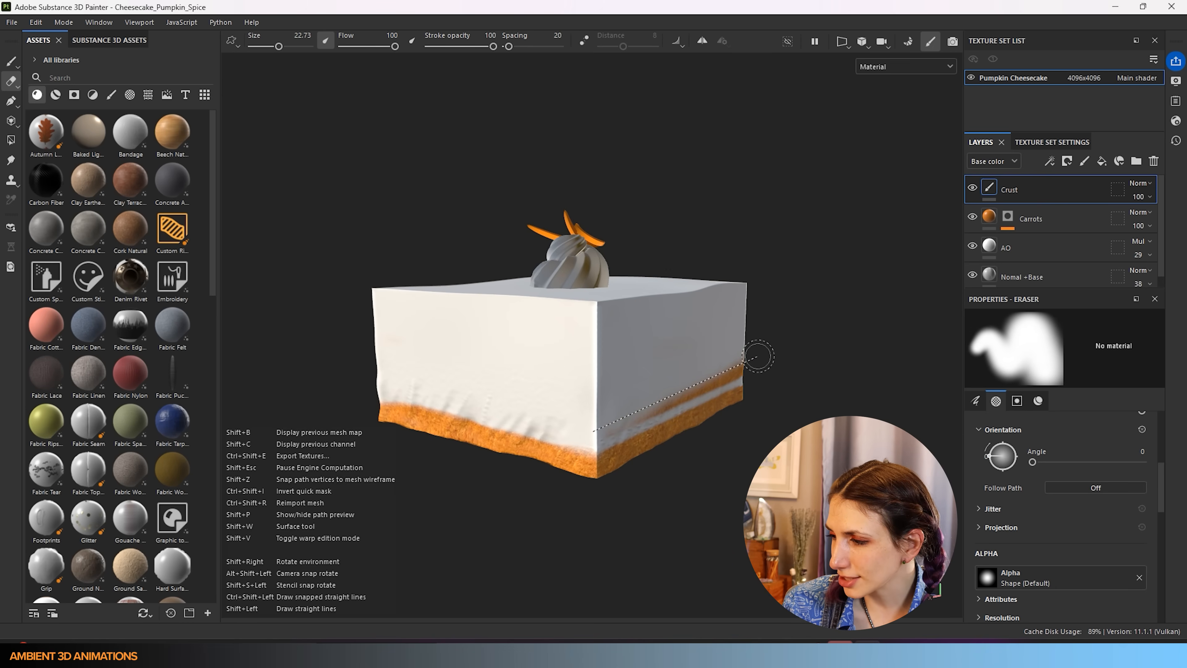
pyautogui.keyDown('shift'); pyautogui.click(758, 362); pyautogui.keyUp('shift')
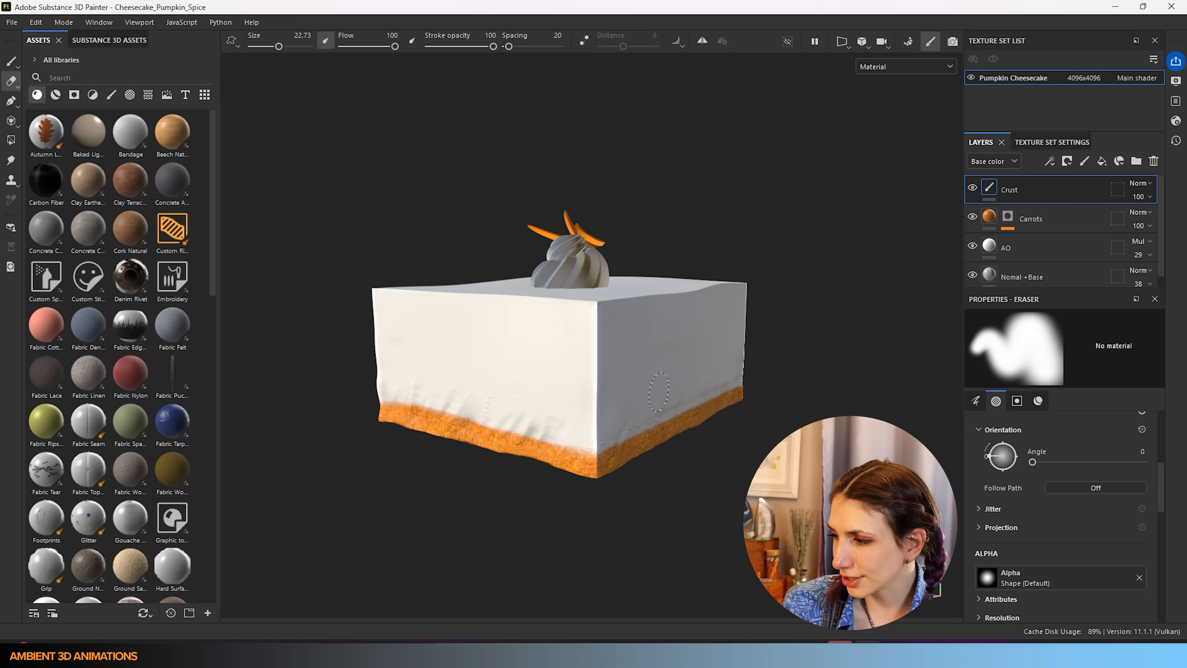
pyautogui.press('[')
pyautogui.press('[')
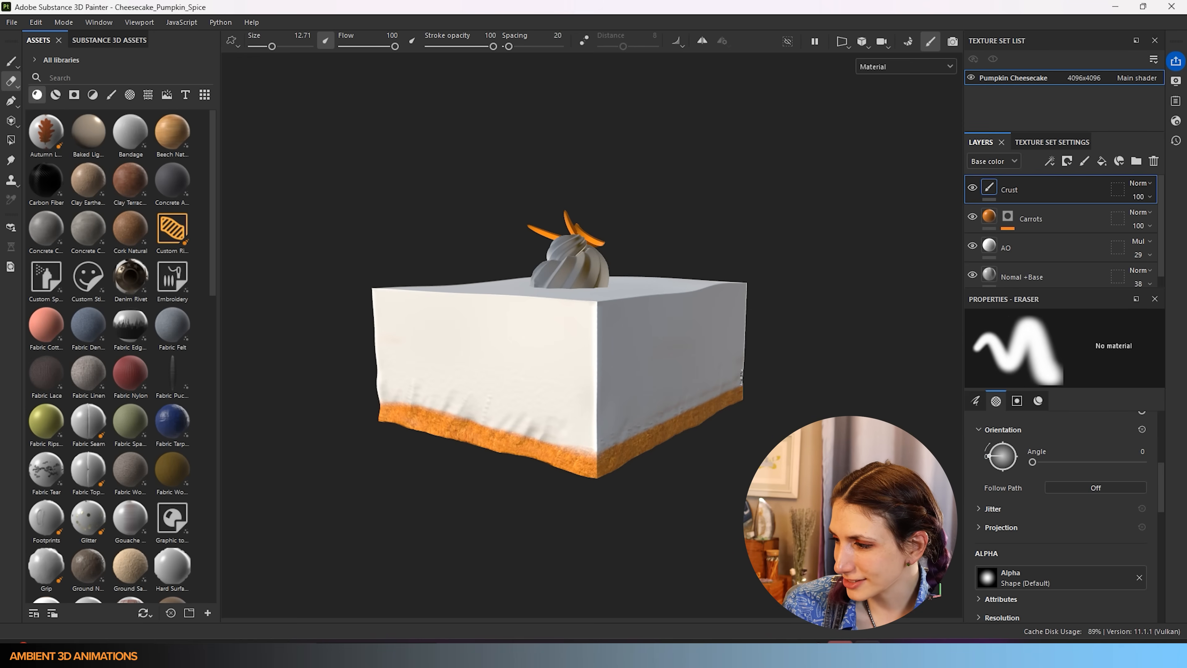
pyautogui.keyDown('shift'); pyautogui.click(743, 374); pyautogui.keyUp('shift')
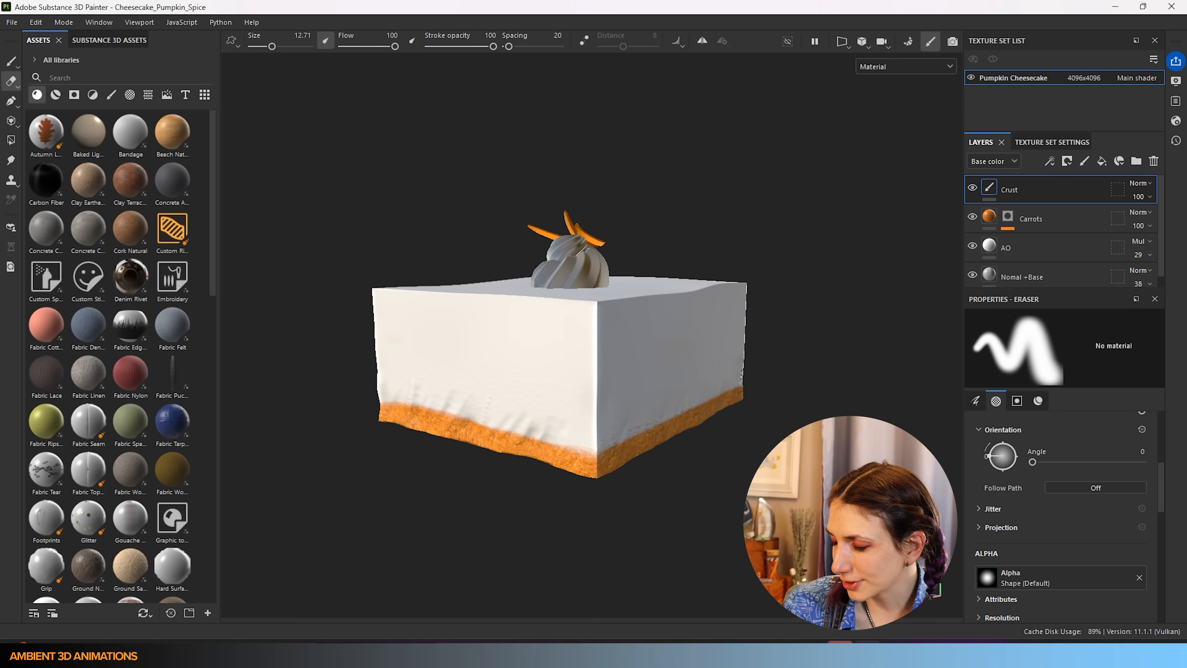
pyautogui.keyDown('alt'); pyautogui.moveTo(540, 379); pyautogui.dragTo(660, 369); pyautogui.keyUp('alt')
pyautogui.keyDown('alt'); pyautogui.moveTo(427, 388); pyautogui.dragTo(648, 353, button='middle'); pyautogui.keyUp('alt')
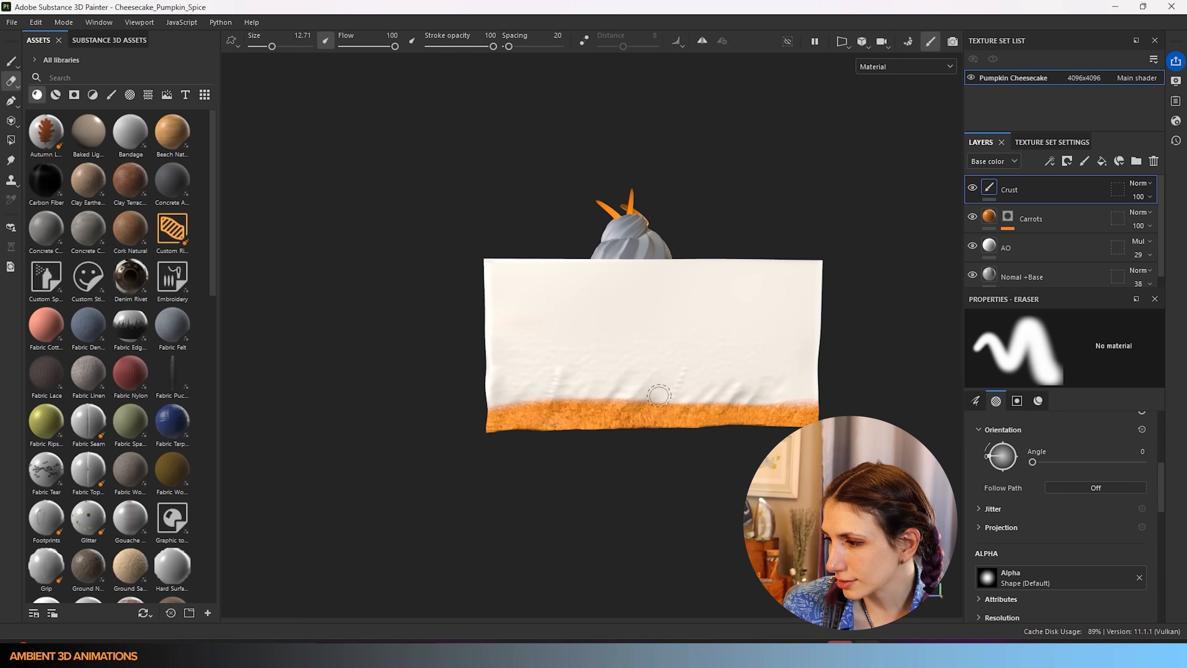
pyautogui.moveTo(624, 394); pyautogui.dragTo(500, 395)
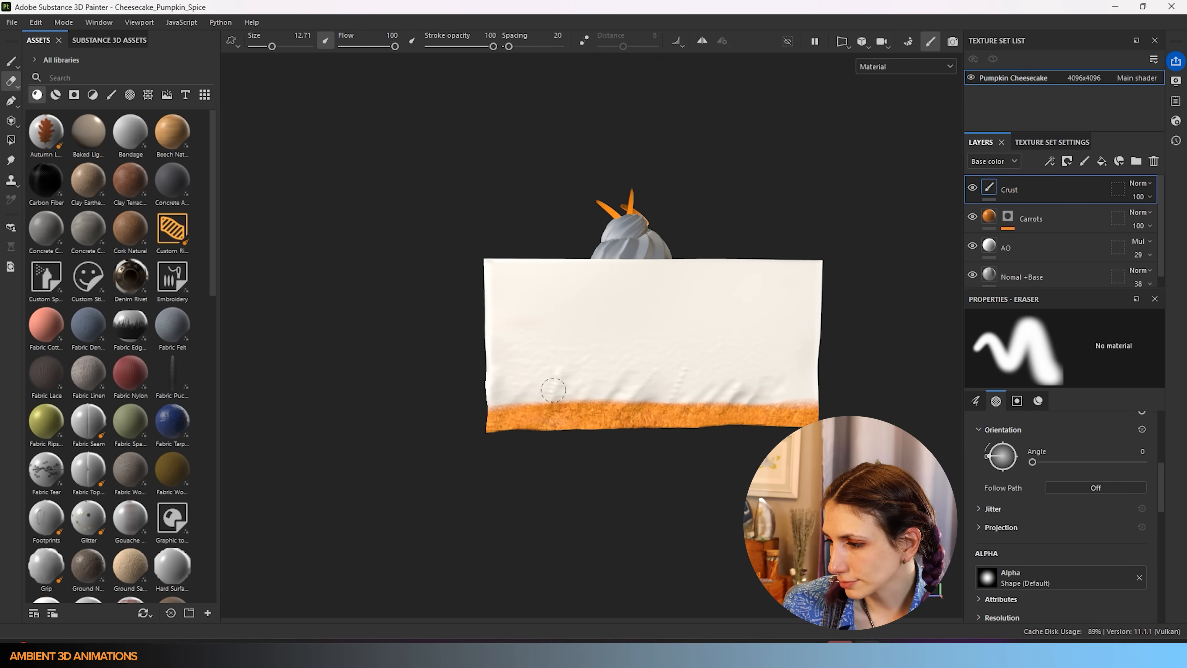
# - Erase the orange band on the right side and stray crust on the other faces
pyautogui.moveTo(503, 331)
pyautogui.keyDown('alt'); pyautogui.mouseDown()
pyautogui.moveTo(901, 361)
pyautogui.moveTo(579, 381)
pyautogui.moveTo(684, 352)
pyautogui.moveTo(822, 379)
pyautogui.moveTo(485, 368)
pyautogui.moveTo(507, 318)
pyautogui.mouseUp(); pyautogui.keyUp('alt')
pyautogui.press(']')
pyautogui.press(']')
pyautogui.press(']')
pyautogui.press(']')
pyautogui.press(']')
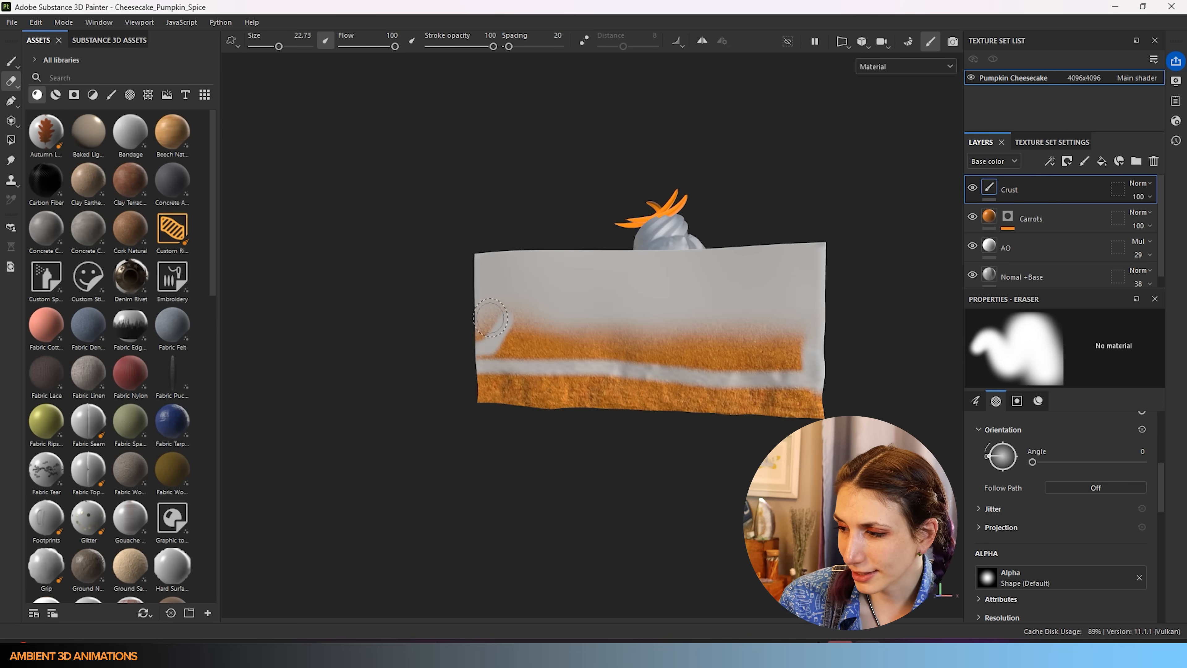
pyautogui.moveTo(470, 325)
pyautogui.mouseDown()
pyautogui.moveTo(494, 318)
pyautogui.moveTo(480, 332)
pyautogui.mouseUp()
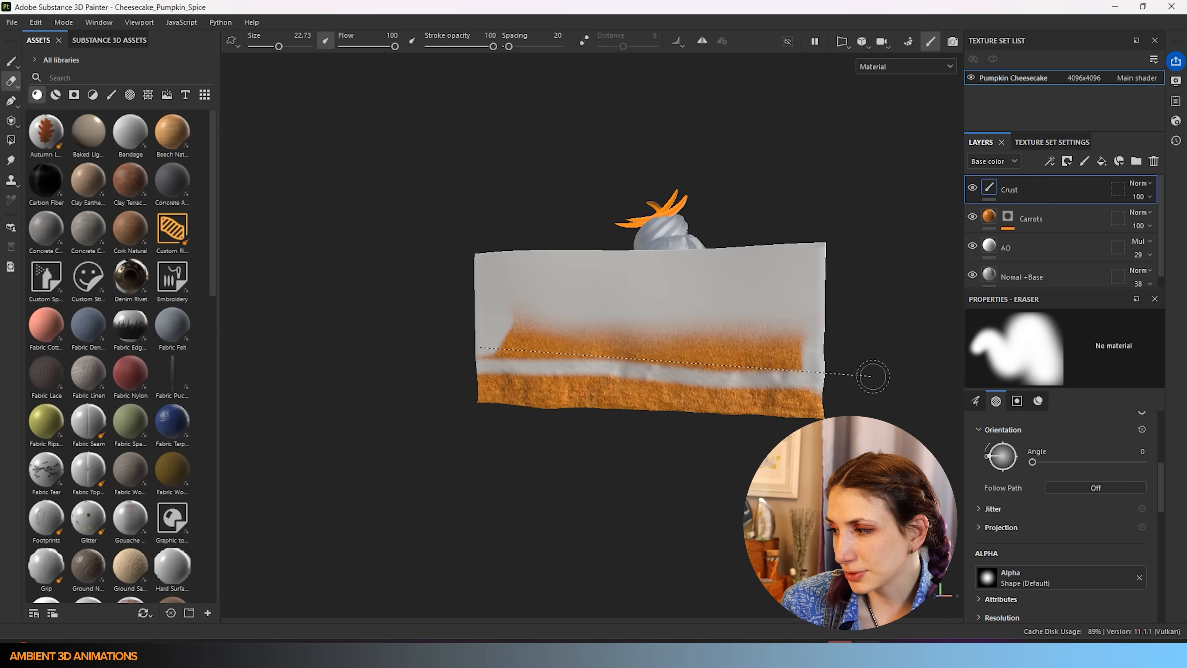
pyautogui.keyDown('shift'); pyautogui.click(815, 349); pyautogui.keyUp('shift')
pyautogui.moveTo(801, 346); pyautogui.dragTo(509, 326)
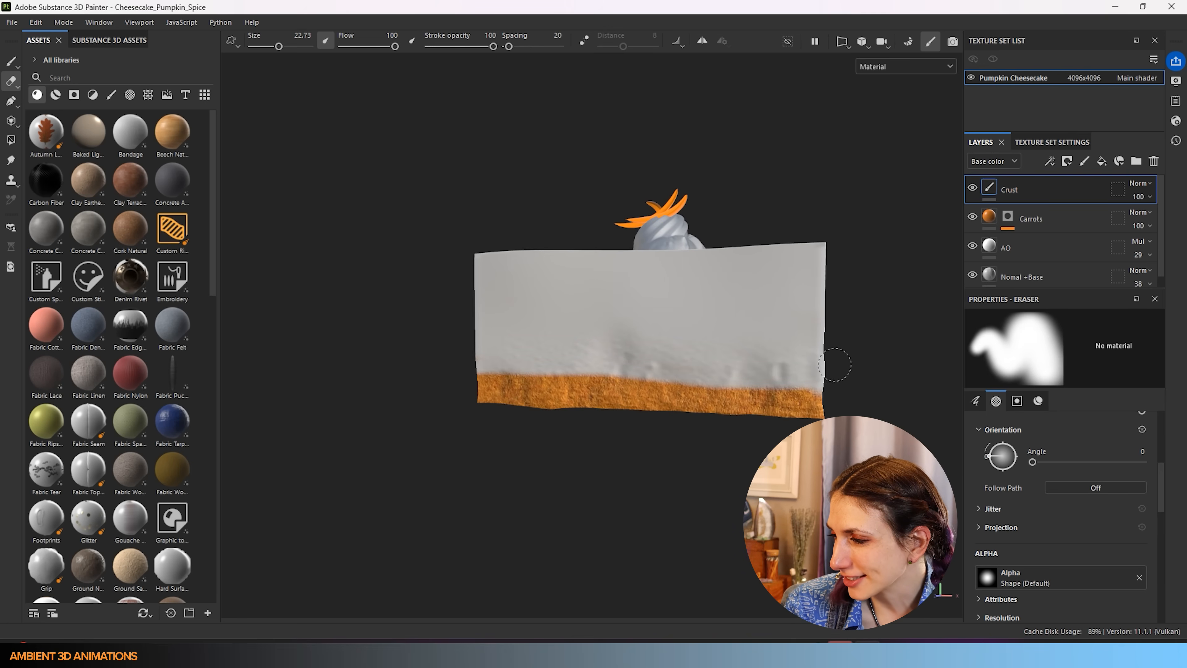
pyautogui.keyDown('alt'); pyautogui.moveTo(648, 329); pyautogui.dragTo(838, 346); pyautogui.keyUp('alt')
pyautogui.keyDown('alt'); pyautogui.moveTo(406, 357); pyautogui.dragTo(602, 359, button='middle'); pyautogui.keyUp('alt')
pyautogui.moveTo(602, 359)
pyautogui.keyDown('alt'); pyautogui.mouseDown()
pyautogui.moveTo(835, 329)
pyautogui.moveTo(649, 339)
pyautogui.moveTo(627, 375)
pyautogui.mouseUp(); pyautogui.keyUp('alt')
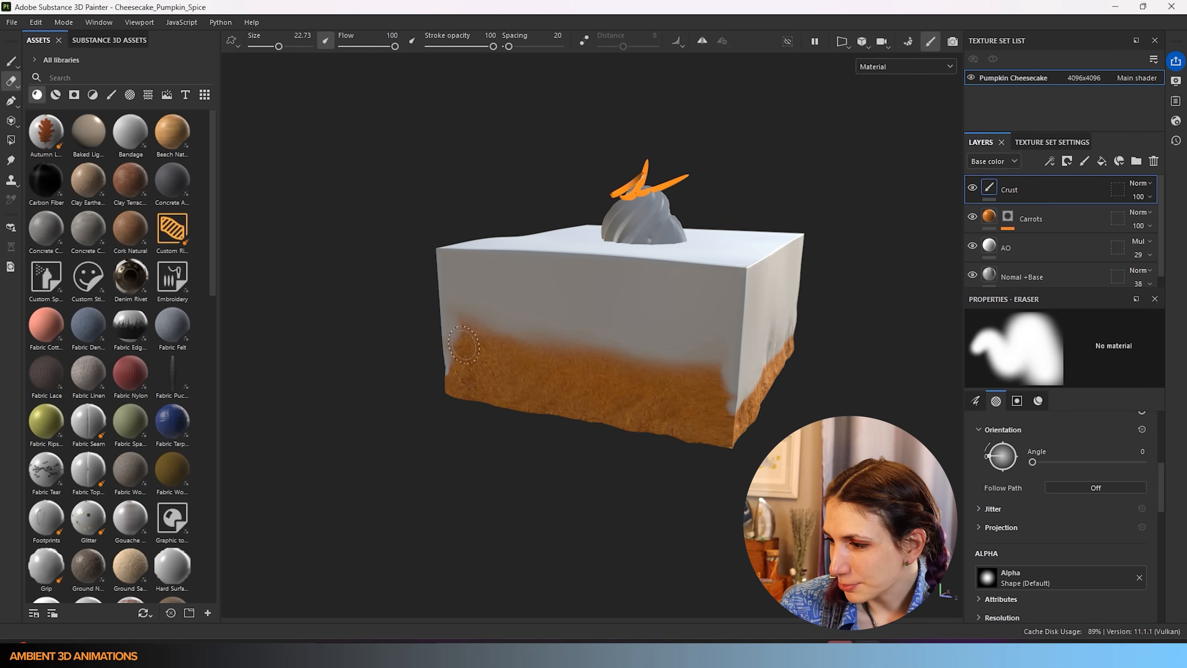
pyautogui.moveTo(452, 324)
pyautogui.mouseDown()
pyautogui.moveTo(706, 361)
pyautogui.moveTo(587, 365)
pyautogui.moveTo(436, 324)
pyautogui.moveTo(449, 347)
pyautogui.moveTo(721, 382)
pyautogui.moveTo(724, 403)
pyautogui.moveTo(424, 351)
pyautogui.mouseUp()
# - Orbit around the slice and tidy the crust band's top edge
pyautogui.keyDown('alt'); pyautogui.moveTo(710, 354); pyautogui.dragTo(481, 350); pyautogui.keyUp('alt')
pyautogui.keyDown('alt'); pyautogui.moveTo(542, 297); pyautogui.dragTo(759, 376, button='middle'); pyautogui.keyUp('alt')
pyautogui.keyDown('alt'); pyautogui.moveTo(758, 376); pyautogui.dragTo(1179, 356); pyautogui.keyUp('alt')
pyautogui.keyDown('alt'); pyautogui.moveTo(717, 340); pyautogui.dragTo(553, 345); pyautogui.keyUp('alt')
pyautogui.keyDown('alt'); pyautogui.moveTo(585, 401); pyautogui.dragTo(360, 407); pyautogui.keyUp('alt')
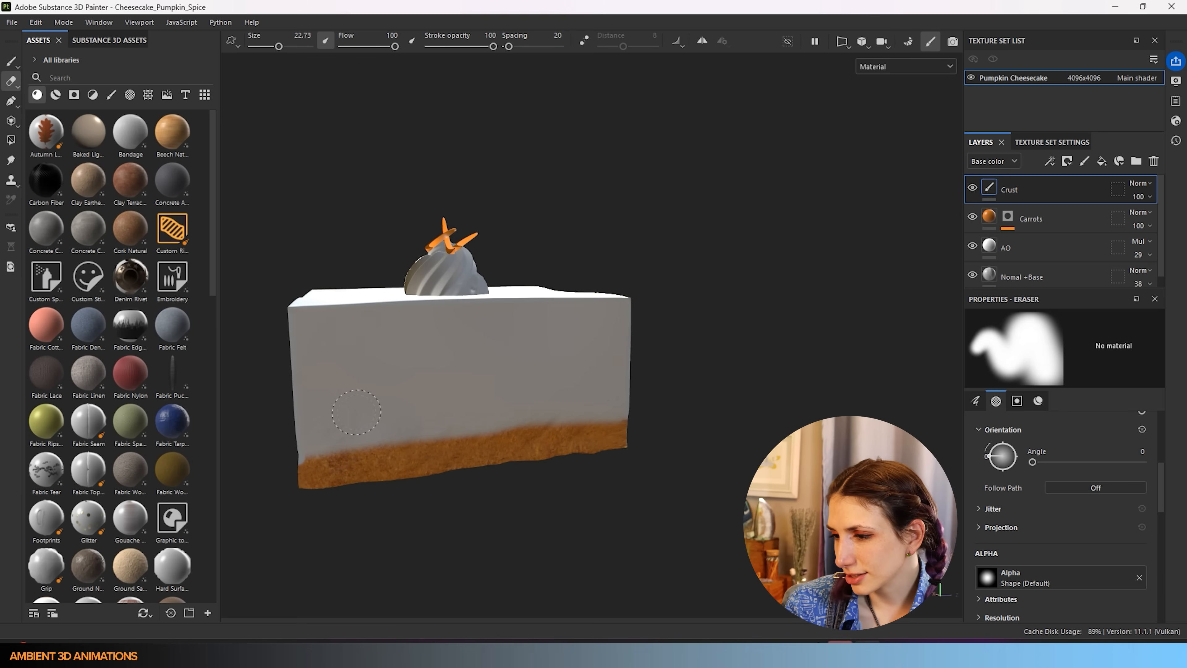
pyautogui.moveTo(462, 424); pyautogui.dragTo(579, 405)
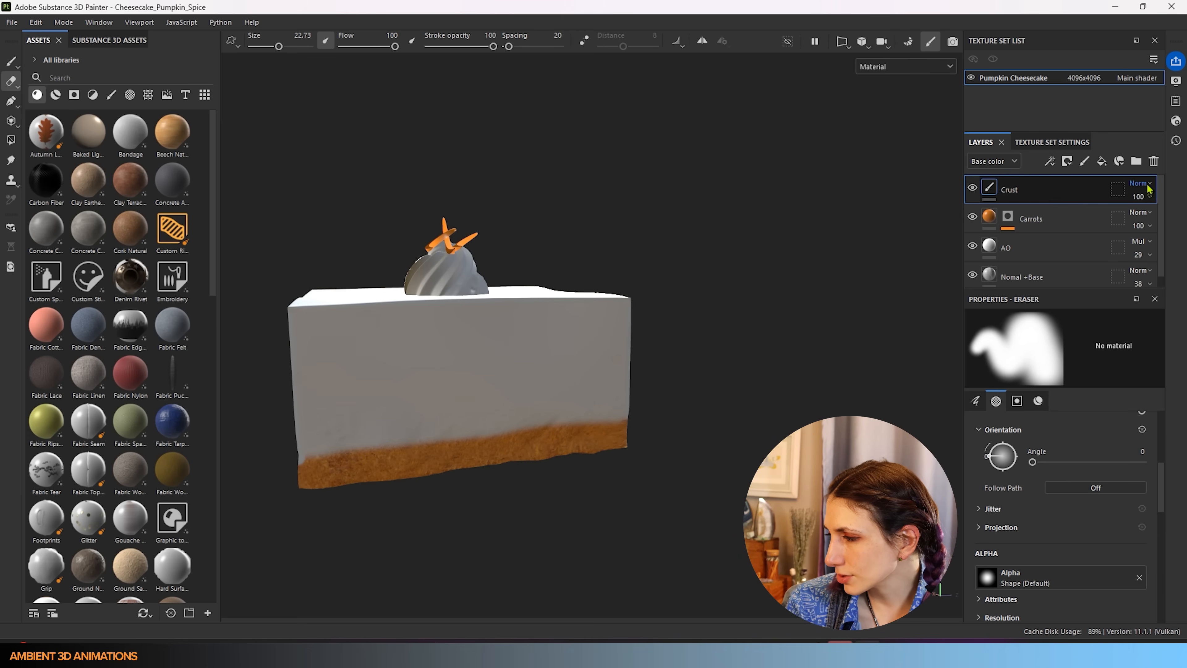
pyautogui.click(1141, 197)
pyautogui.moveTo(1173, 224)
pyautogui.mouseDown()
pyautogui.moveTo(1135, 227)
pyautogui.moveTo(1176, 230)
pyautogui.mouseUp()
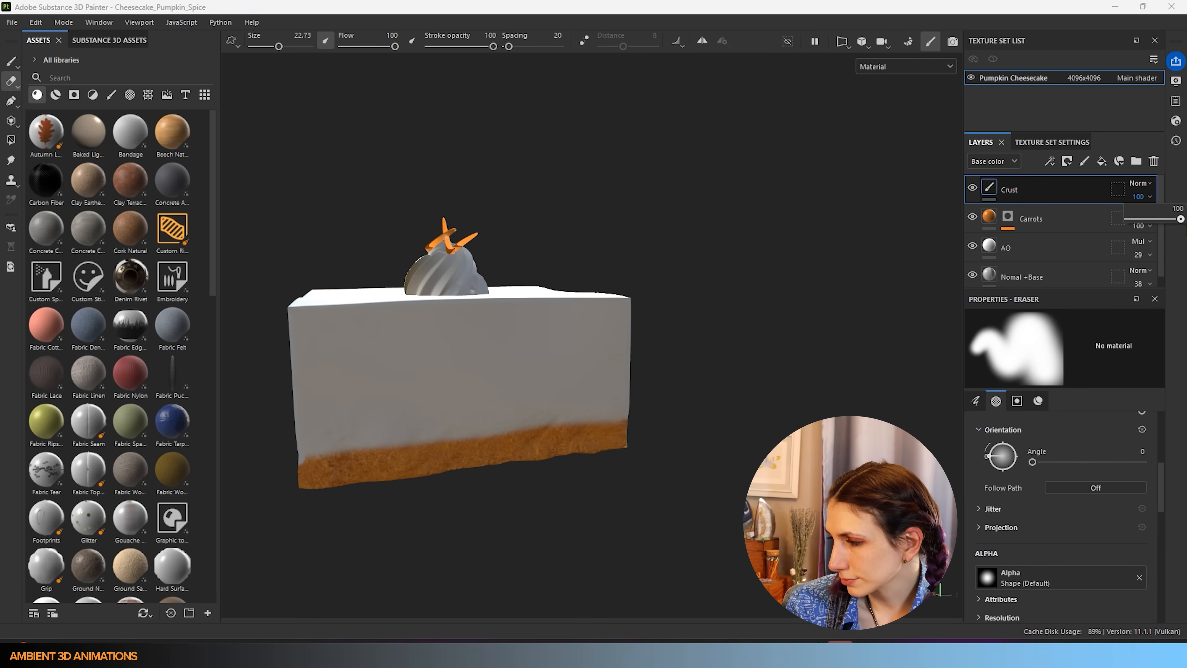
pyautogui.click(1141, 182)
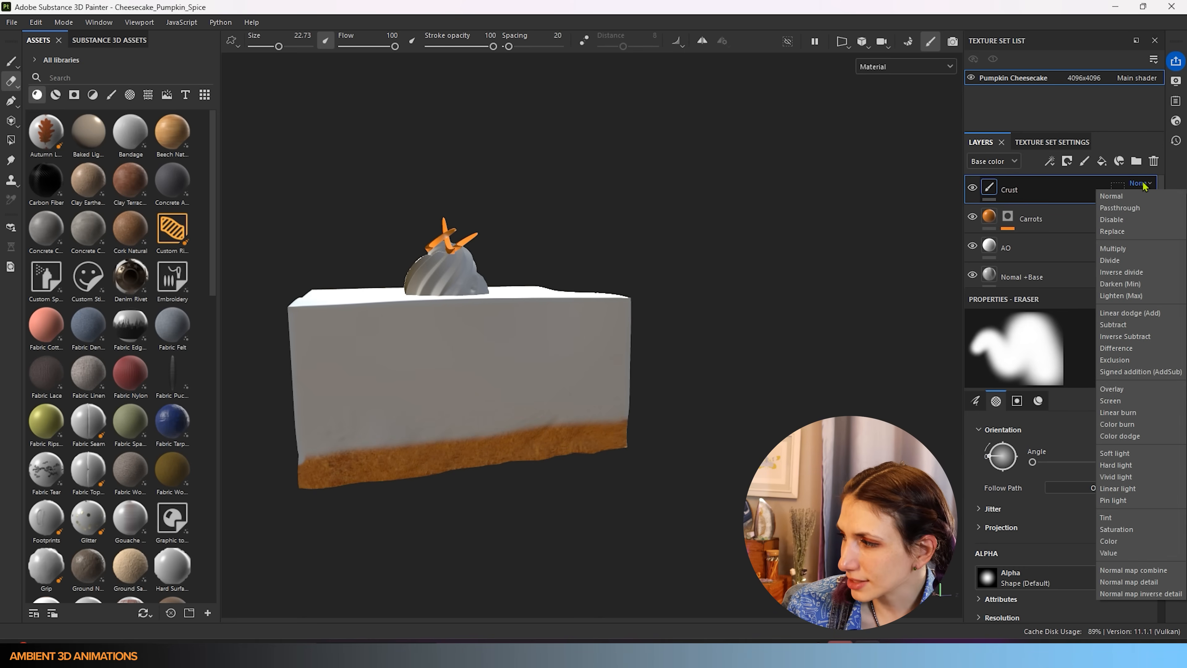
pyautogui.click(1129, 210)
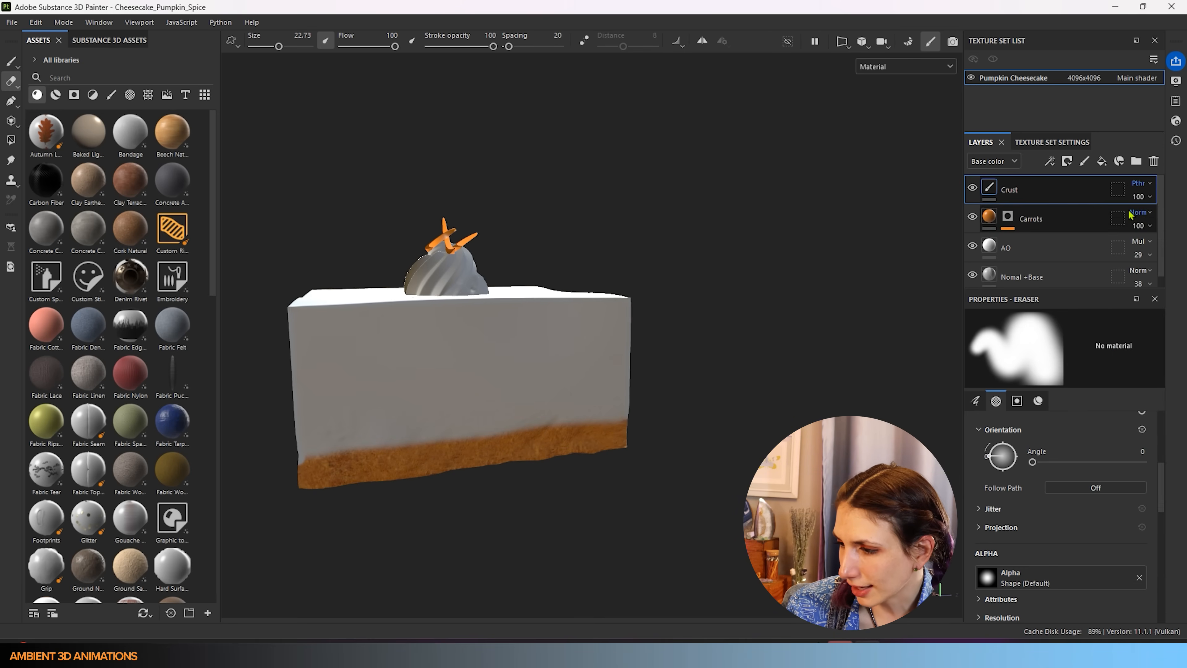
pyautogui.scroll(-3, 533, 336)
pyautogui.keyDown('alt'); pyautogui.moveTo(519, 333); pyautogui.dragTo(289, 332); pyautogui.keyUp('alt')
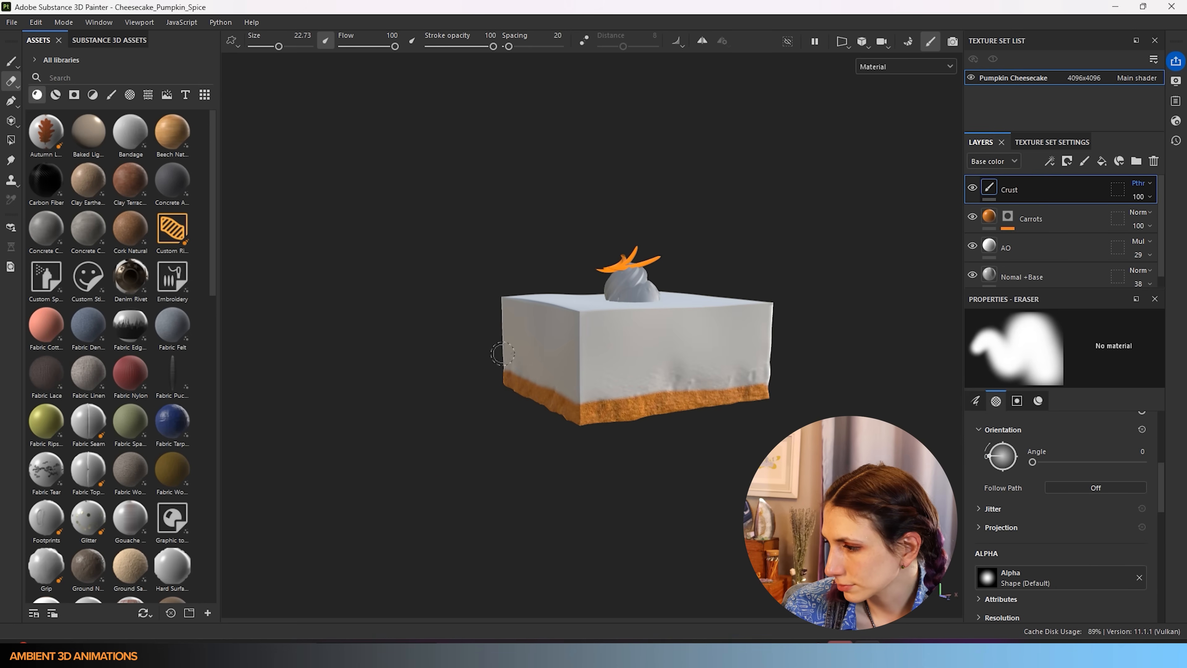
pyautogui.keyDown('alt'); pyautogui.moveTo(740, 337); pyautogui.dragTo(529, 372, button='middle'); pyautogui.keyUp('alt')
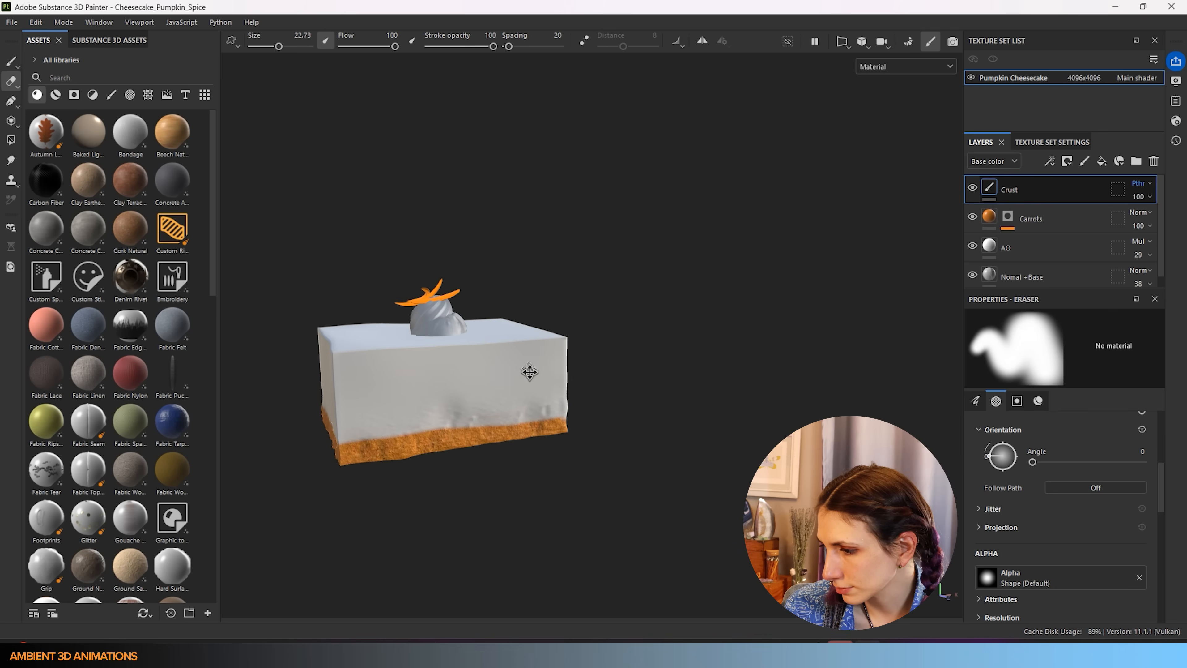
pyautogui.click(1140, 183)
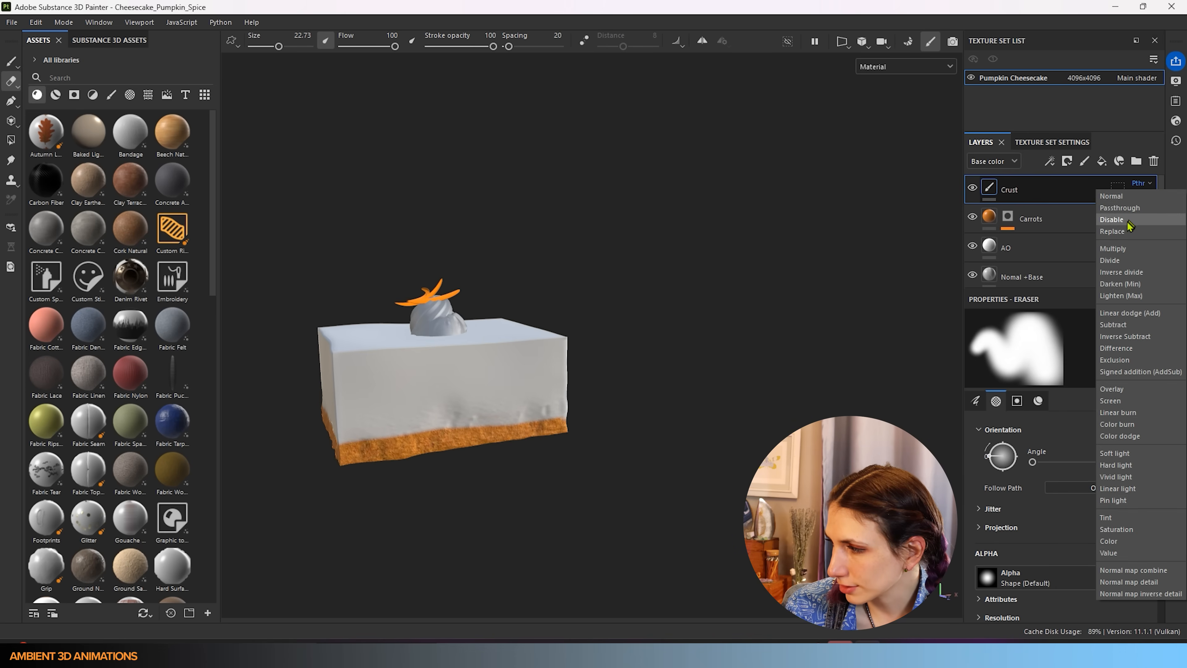
pyautogui.click(1131, 196)
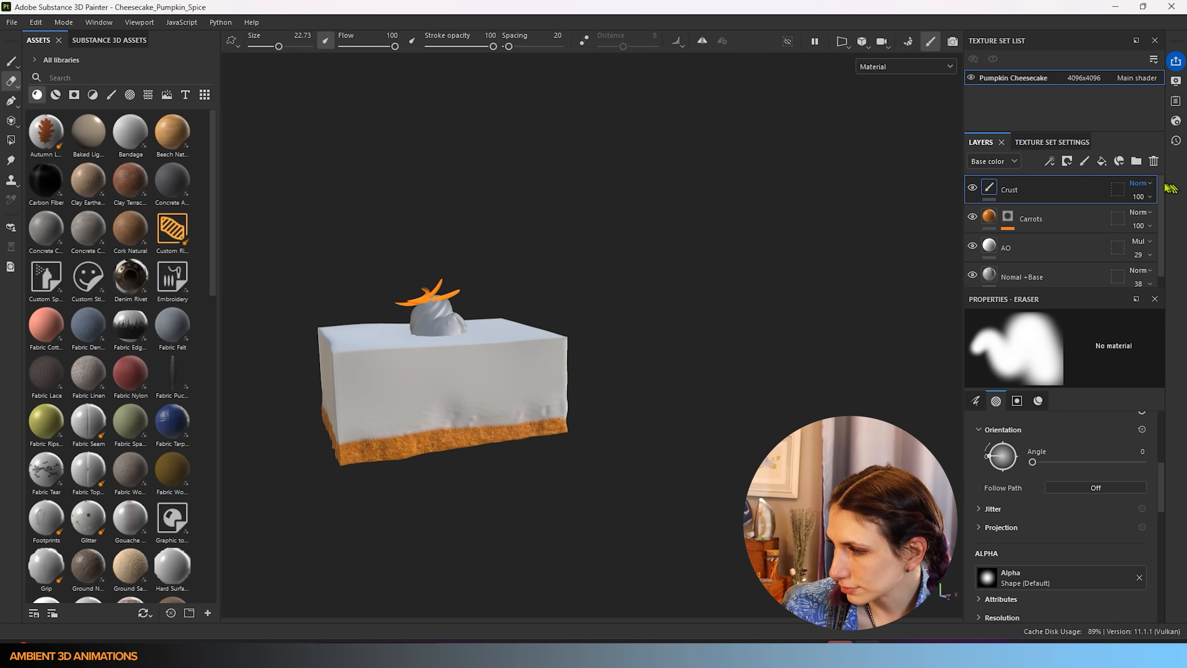
pyautogui.click(1140, 183)
pyautogui.click(1136, 209)
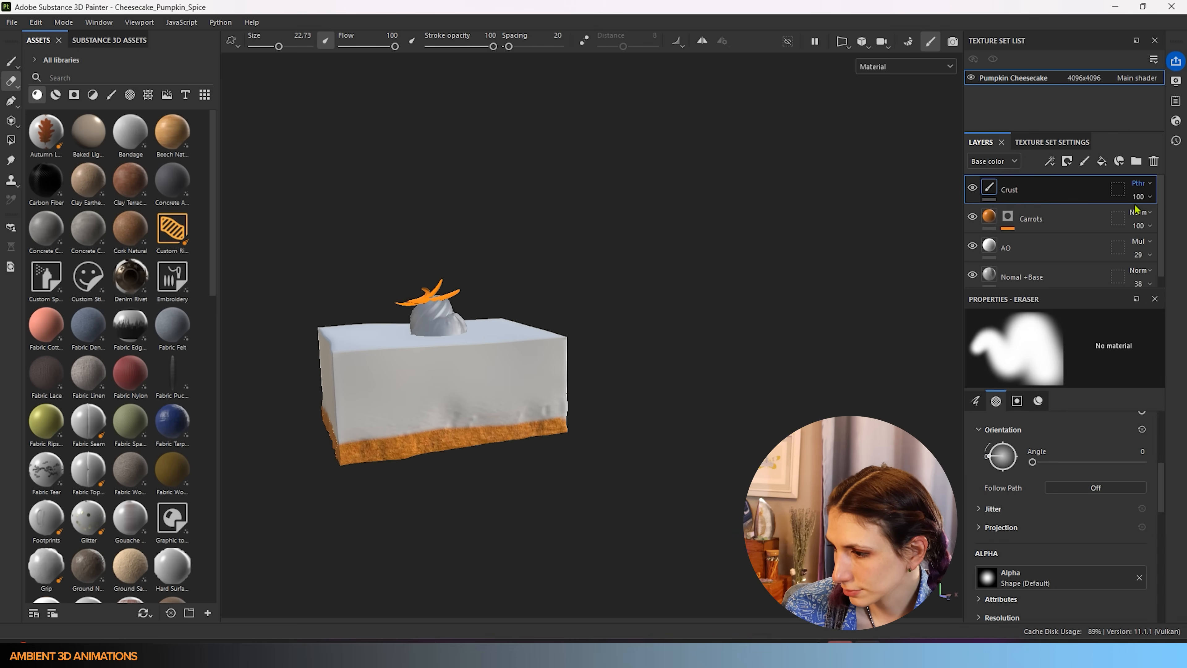
pyautogui.click(1141, 185)
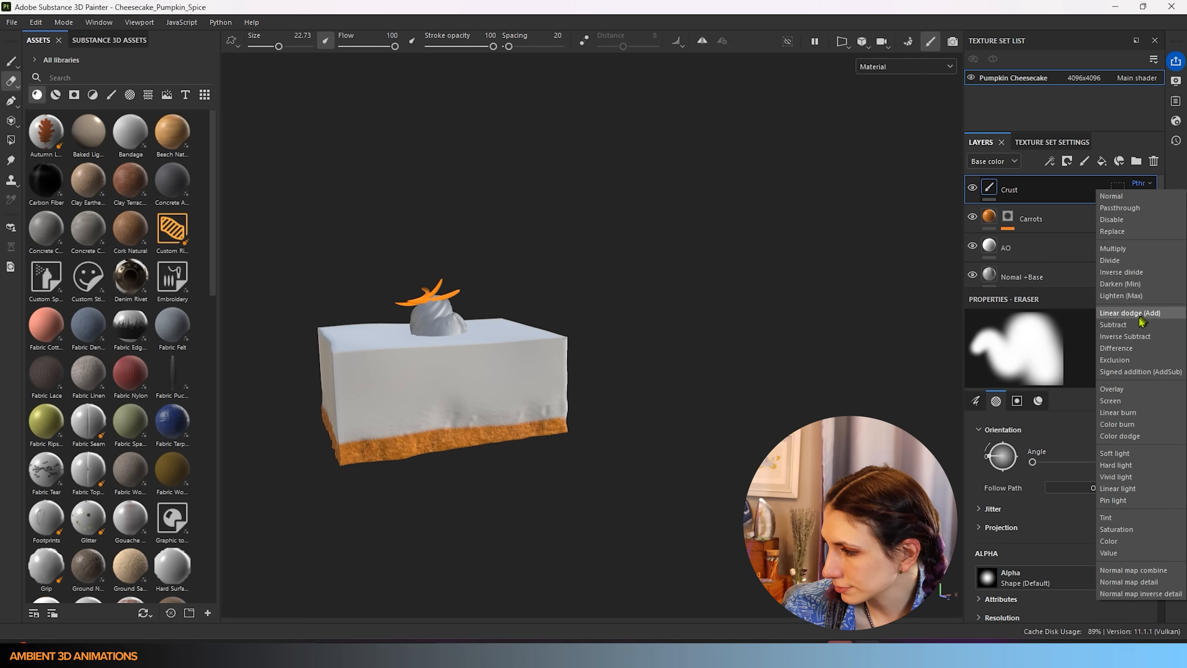
pyautogui.click(1117, 390)
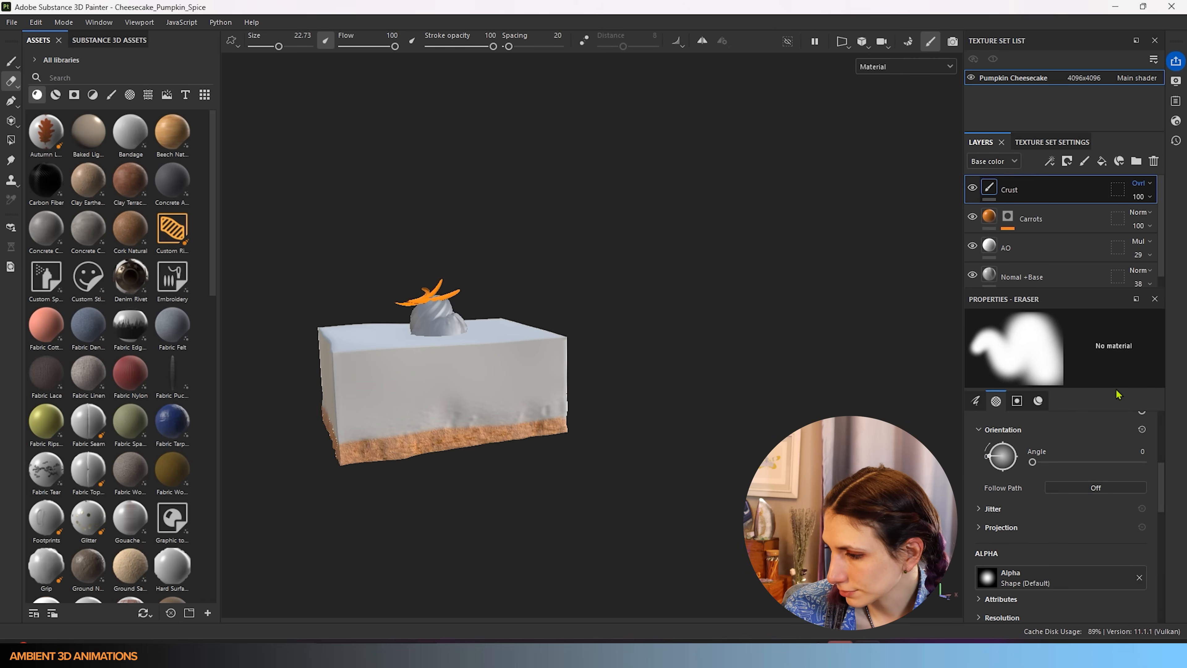
pyautogui.click(1141, 183)
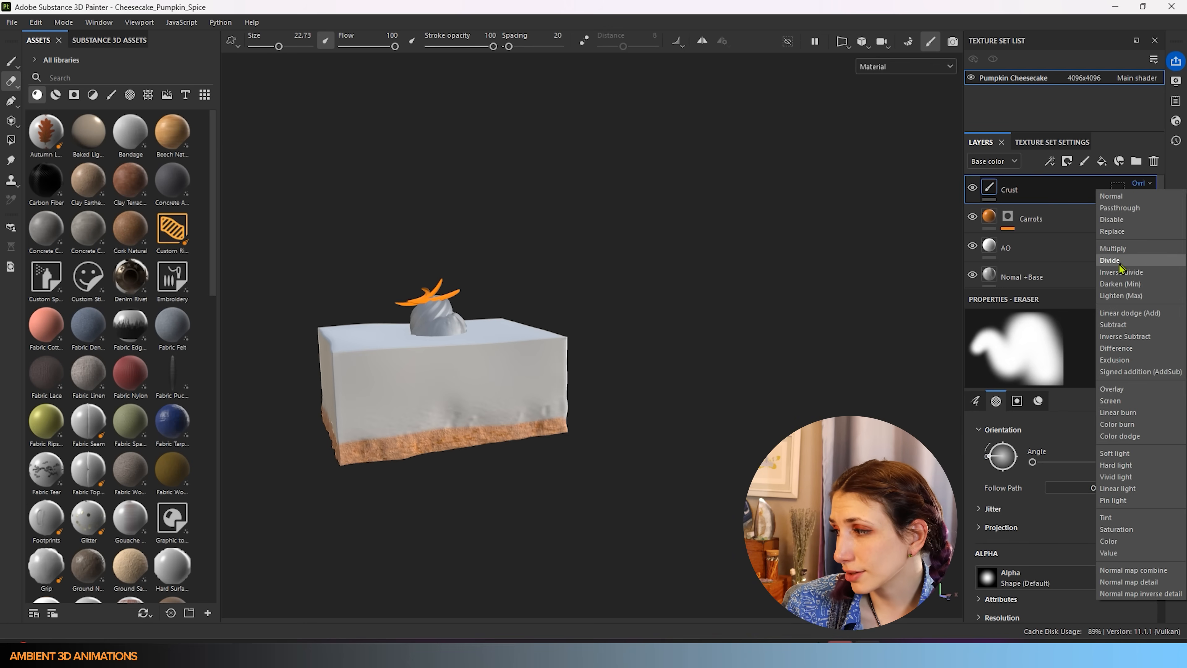
pyautogui.click(1111, 196)
pyautogui.scroll(2, 714, 263)
pyautogui.moveTo(337, 411)
pyautogui.keyDown('alt'); pyautogui.mouseDown()
pyautogui.moveTo(841, 355)
pyautogui.moveTo(695, 276)
pyautogui.moveTo(661, 450)
pyautogui.mouseUp(); pyautogui.keyUp('alt')
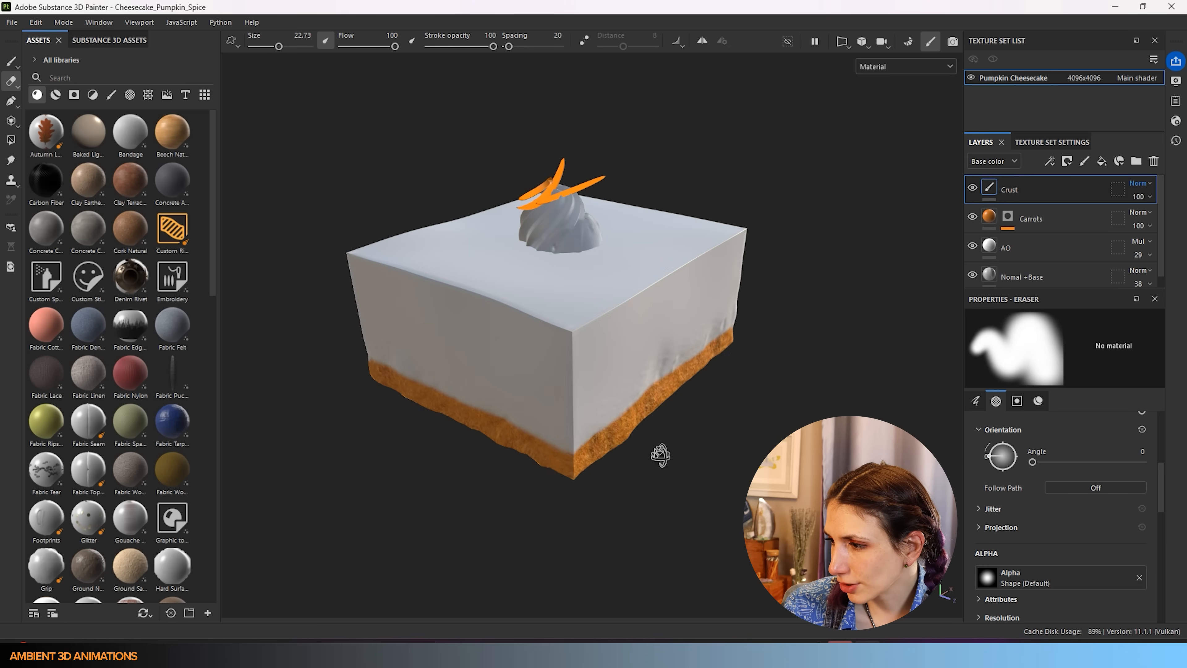
pyautogui.keyDown('alt'); pyautogui.moveTo(575, 372); pyautogui.dragTo(540, 266); pyautogui.keyUp('alt')
pyautogui.keyDown('alt'); pyautogui.moveTo(829, 336); pyautogui.dragTo(356, 291); pyautogui.keyUp('alt')
pyautogui.keyDown('alt'); pyautogui.moveTo(514, 261); pyautogui.dragTo(287, 255); pyautogui.keyUp('alt')
pyautogui.keyDown('alt'); pyautogui.moveTo(631, 280); pyautogui.dragTo(425, 323, button='middle'); pyautogui.keyUp('alt')
pyautogui.keyDown('alt'); pyautogui.moveTo(452, 311); pyautogui.dragTo(254, 265); pyautogui.keyUp('alt')
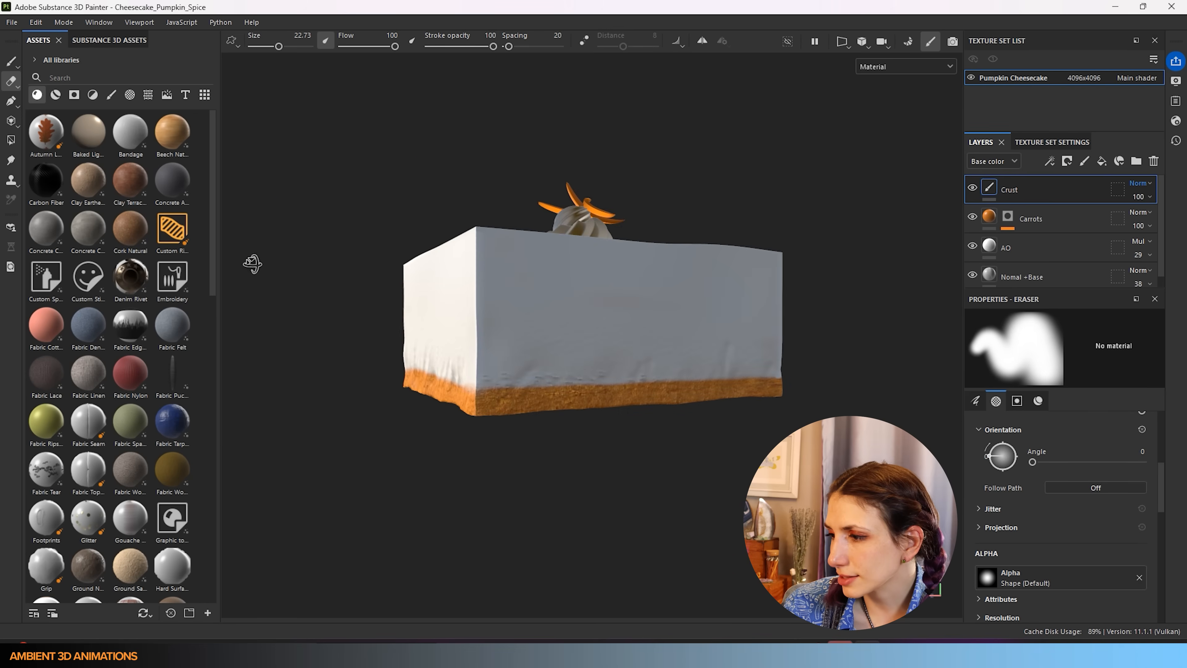
pyautogui.keyDown('alt'); pyautogui.moveTo(462, 308); pyautogui.dragTo(653, 372); pyautogui.keyUp('alt')
pyautogui.keyDown('alt'); pyautogui.moveTo(428, 296); pyautogui.dragTo(638, 347, button='middle'); pyautogui.keyUp('alt')
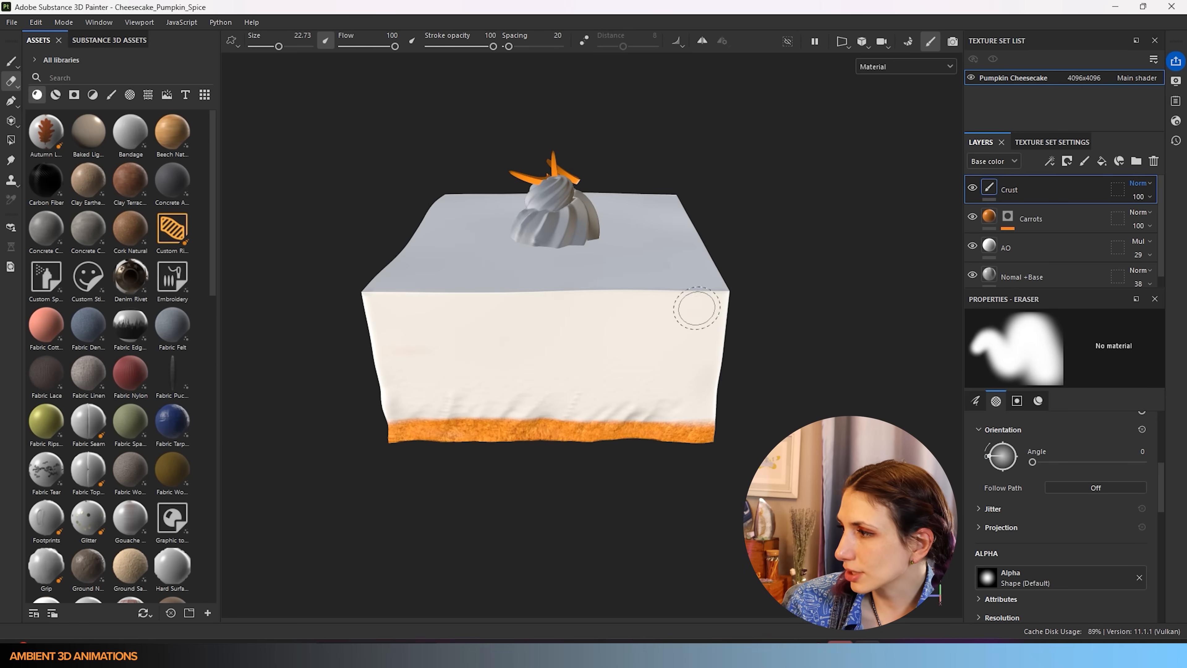
# - Add a colour-selection mask to the Crust layer limited to the red ID colour (255, 38, 49)
pyautogui.rightClick(1045, 201)
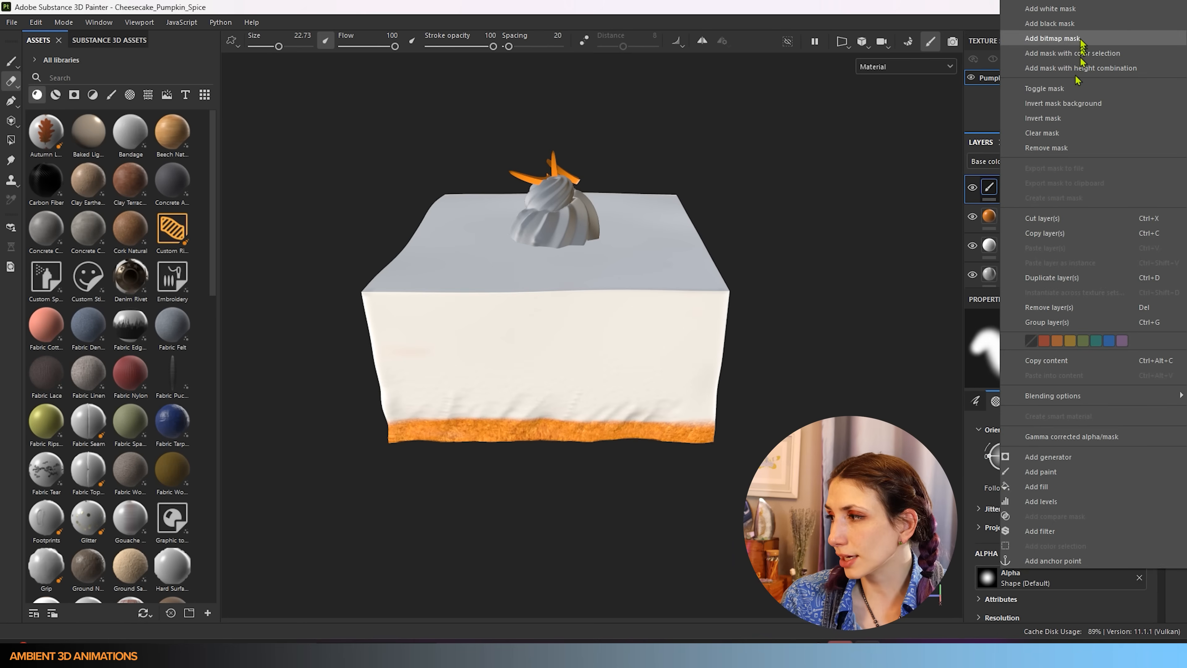
pyautogui.click(1042, 54)
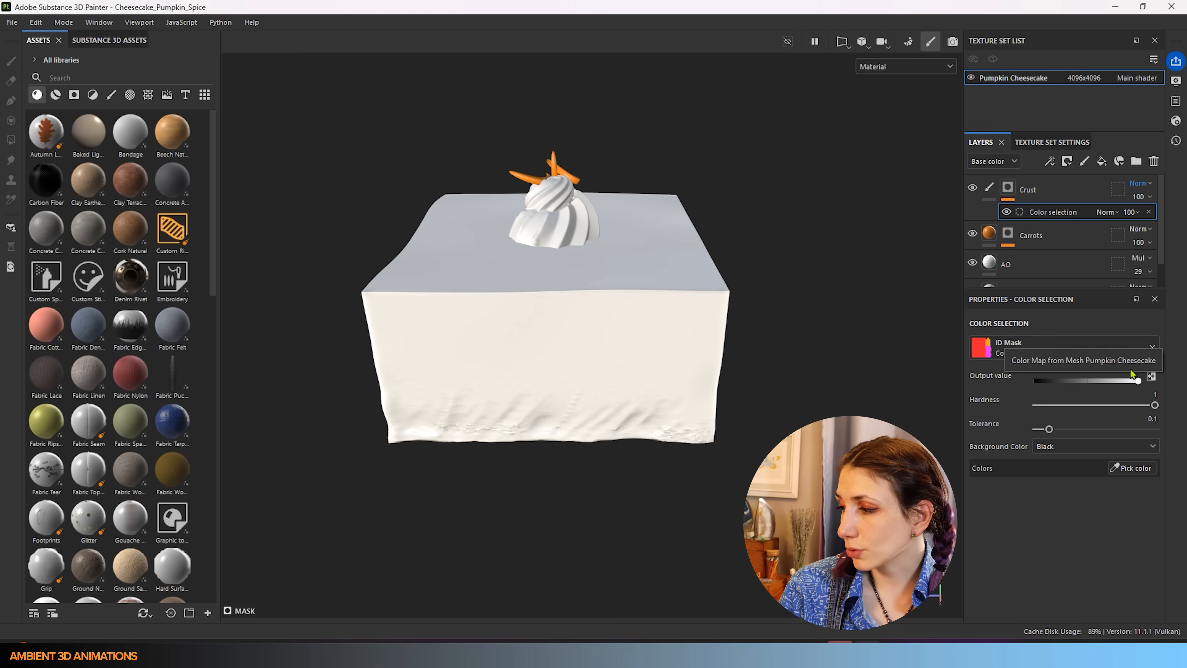
pyautogui.click(1133, 468)
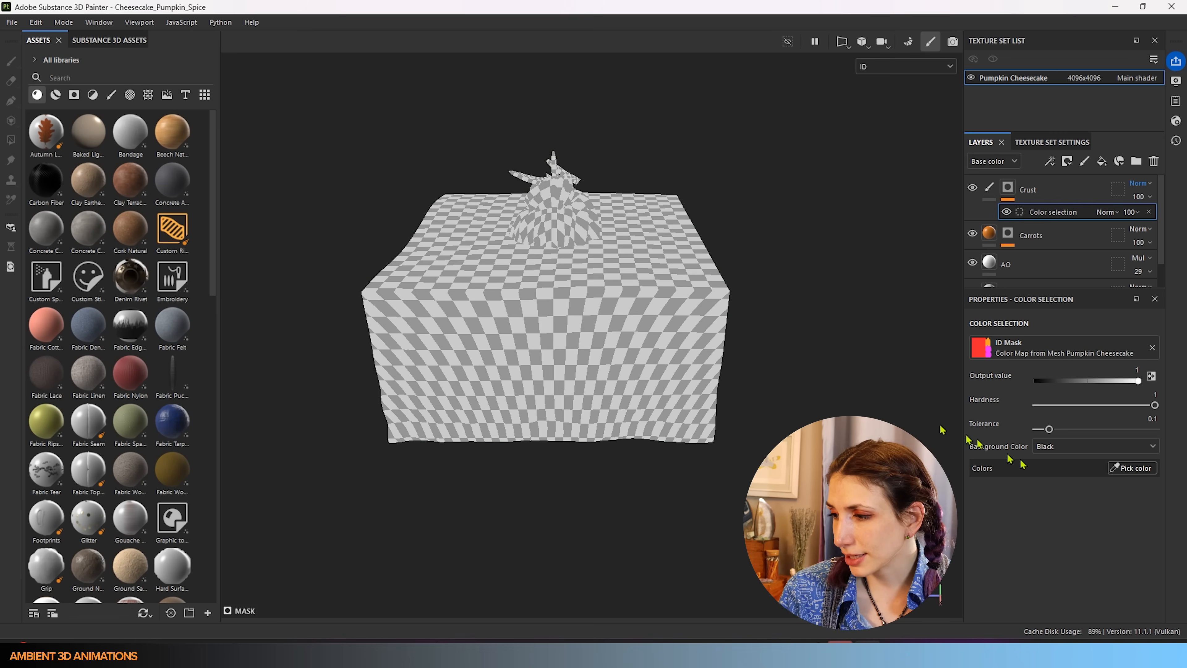
pyautogui.click(628, 378)
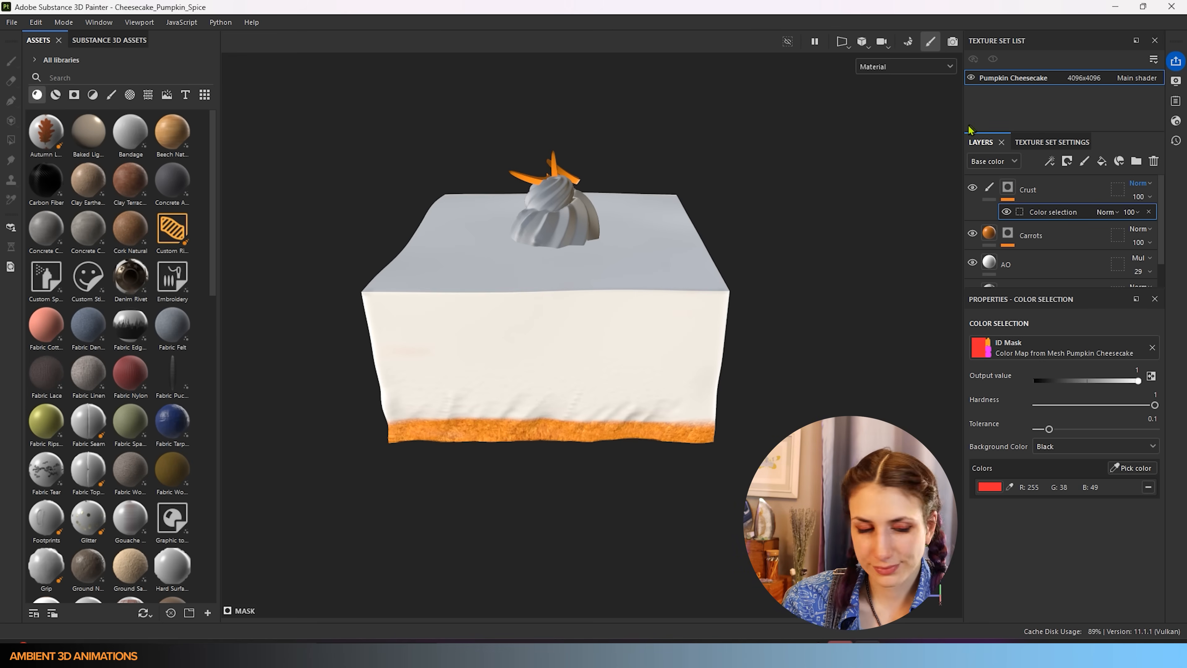
# - Return to the Crust paint layer and view the slice from above
pyautogui.click(1043, 189)
pyautogui.keyDown('alt'); pyautogui.moveTo(649, 322); pyautogui.dragTo(576, 345); pyautogui.keyUp('alt')
pyautogui.keyDown('alt'); pyautogui.moveTo(646, 224); pyautogui.dragTo(186, 344); pyautogui.keyUp('alt')
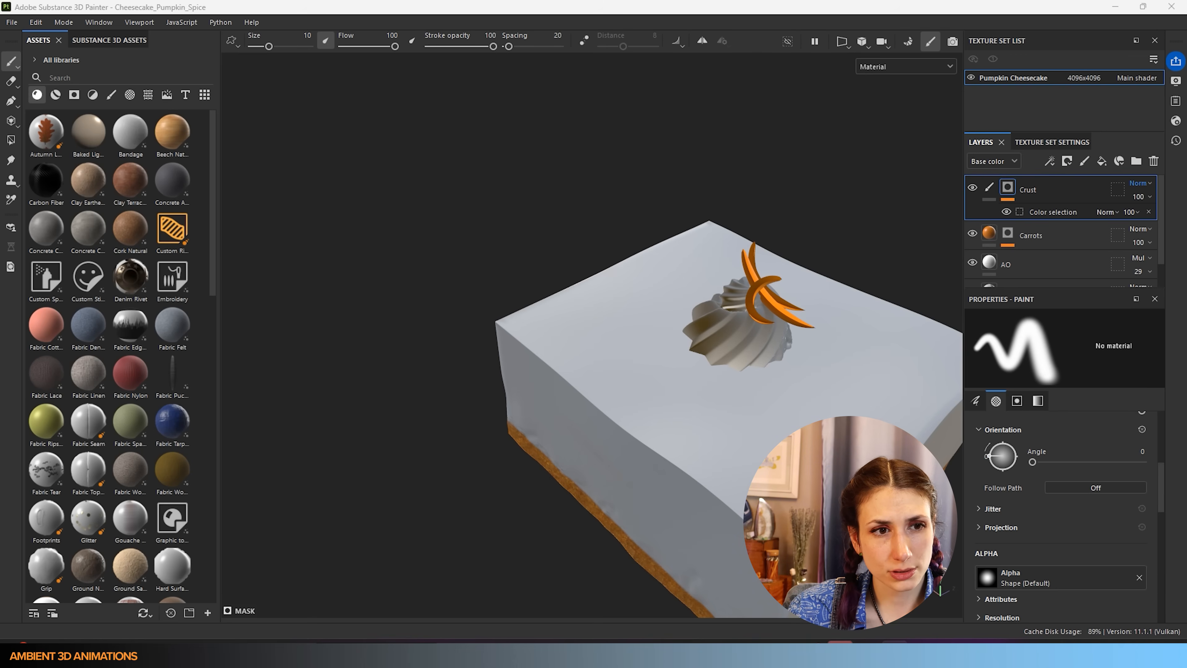
# - Open the IMG_3069 cheesecake reference photo and move its window aside
pyautogui.hotkey('alt', 'Tab')
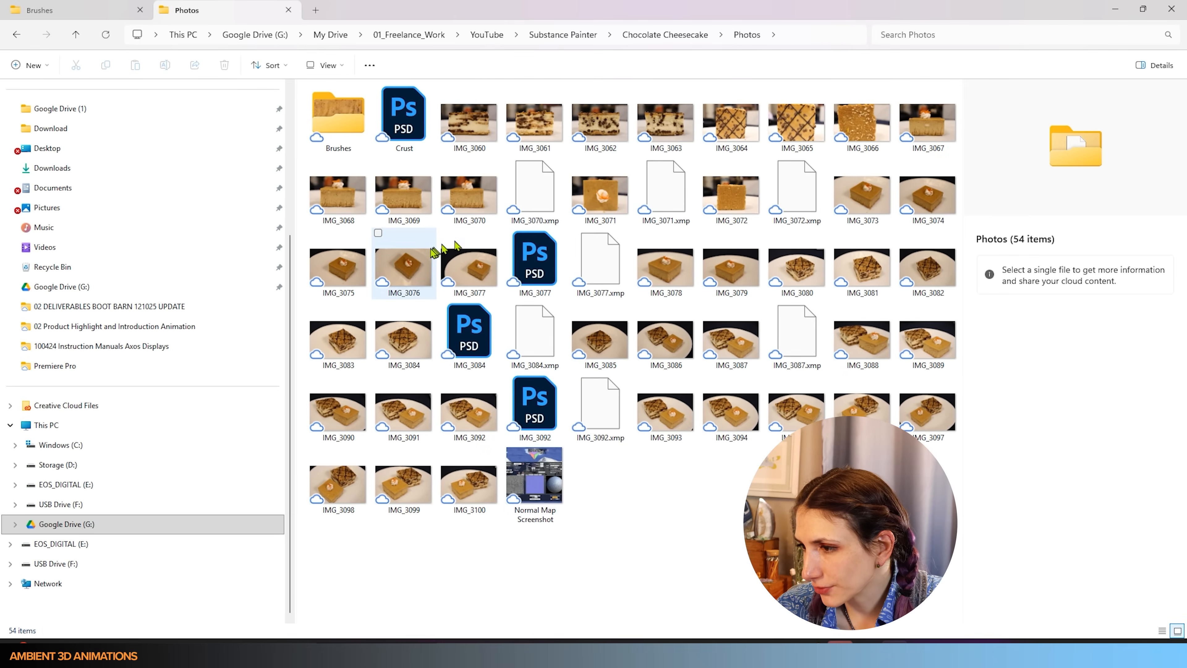
pyautogui.click(412, 211)
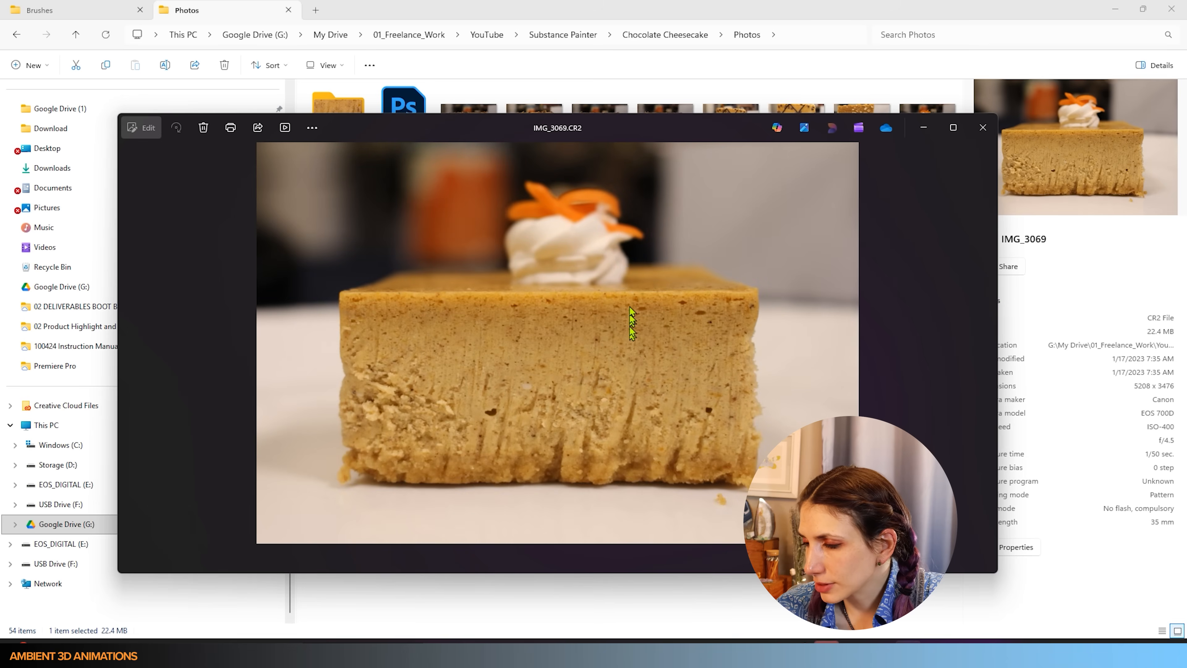
pyautogui.moveTo(688, 137); pyautogui.dragTo(671, 153)
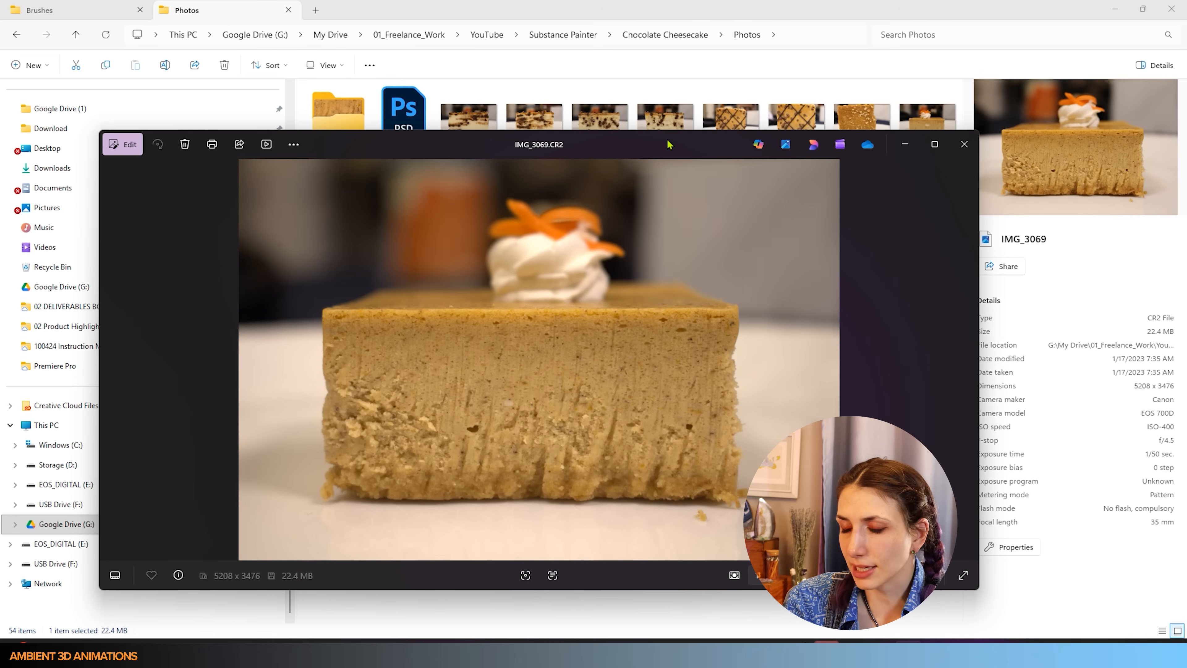
pyautogui.moveTo(656, 147); pyautogui.dragTo(342, 149)
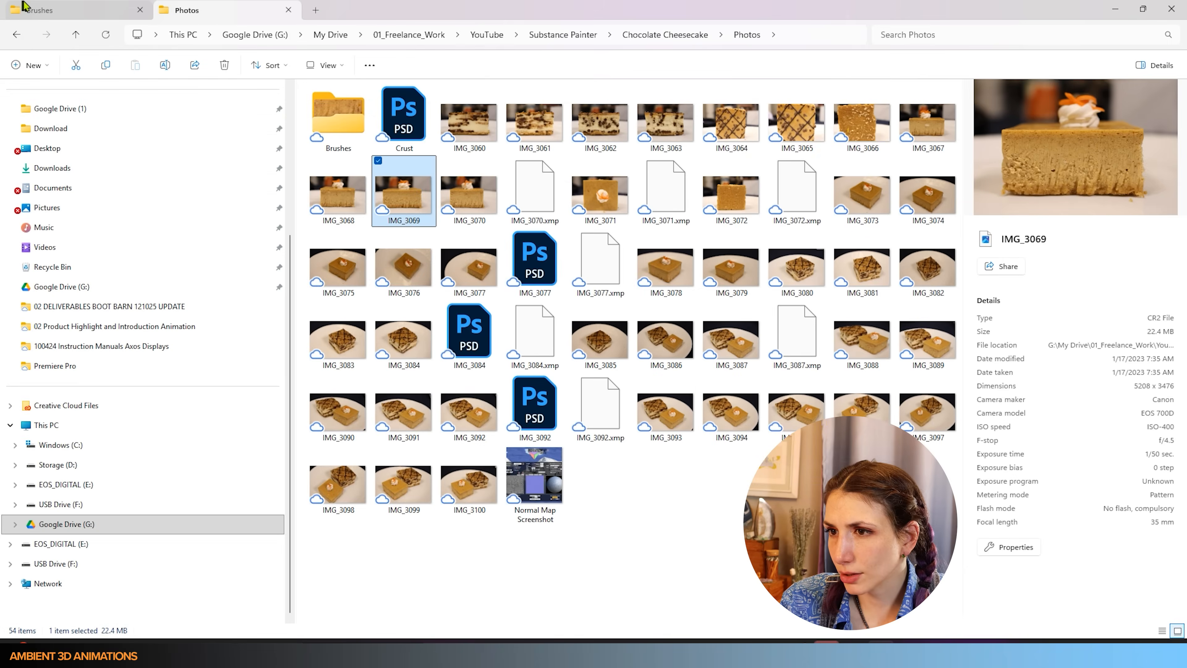
# - Compare the Pumpkin_Spice and Pumpkin_Spice2 textures in the Brushes folder, settling on Pumpkin_Spice
pyautogui.click(70, 9)
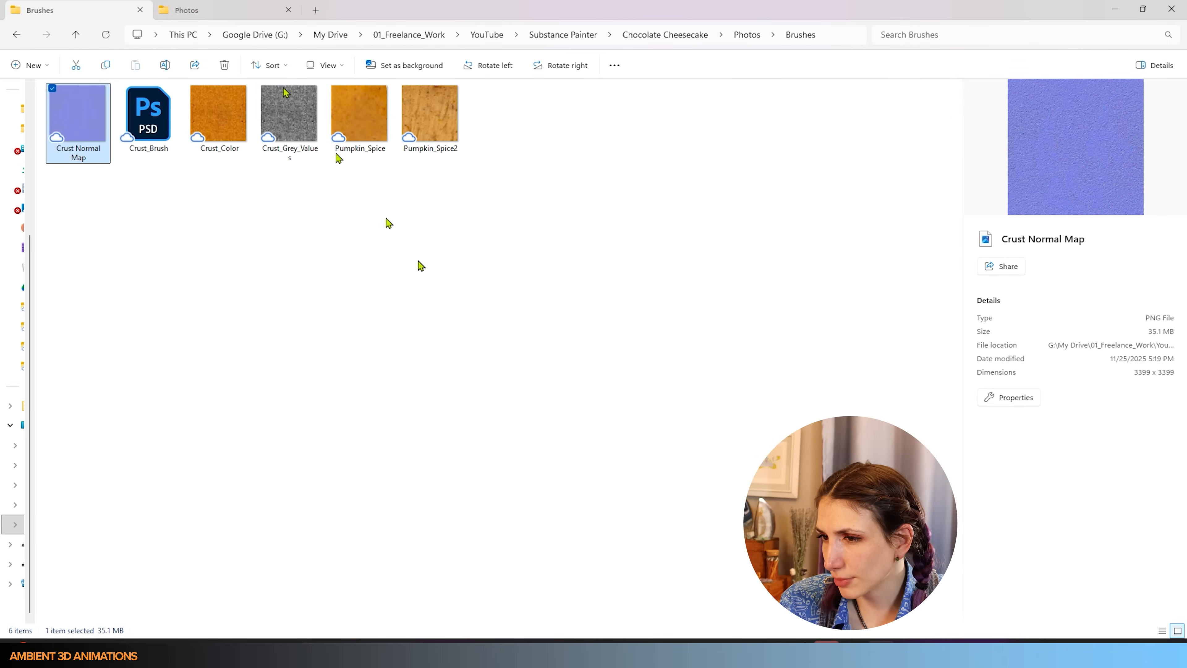
pyautogui.click(417, 126)
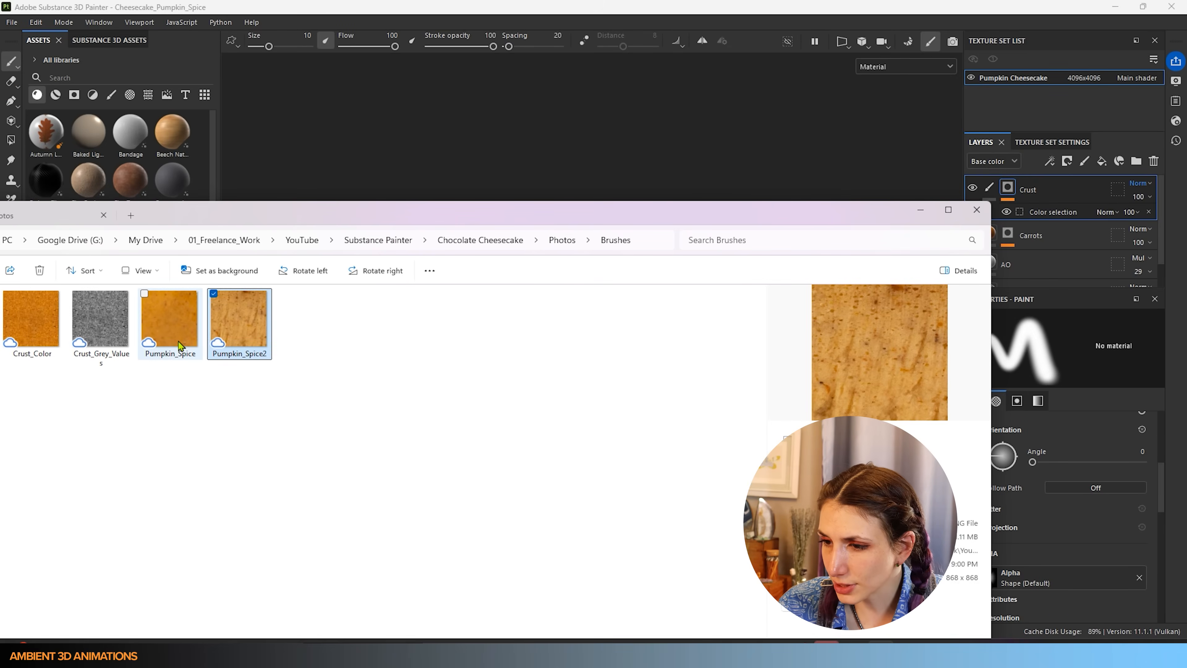
pyautogui.click(175, 337)
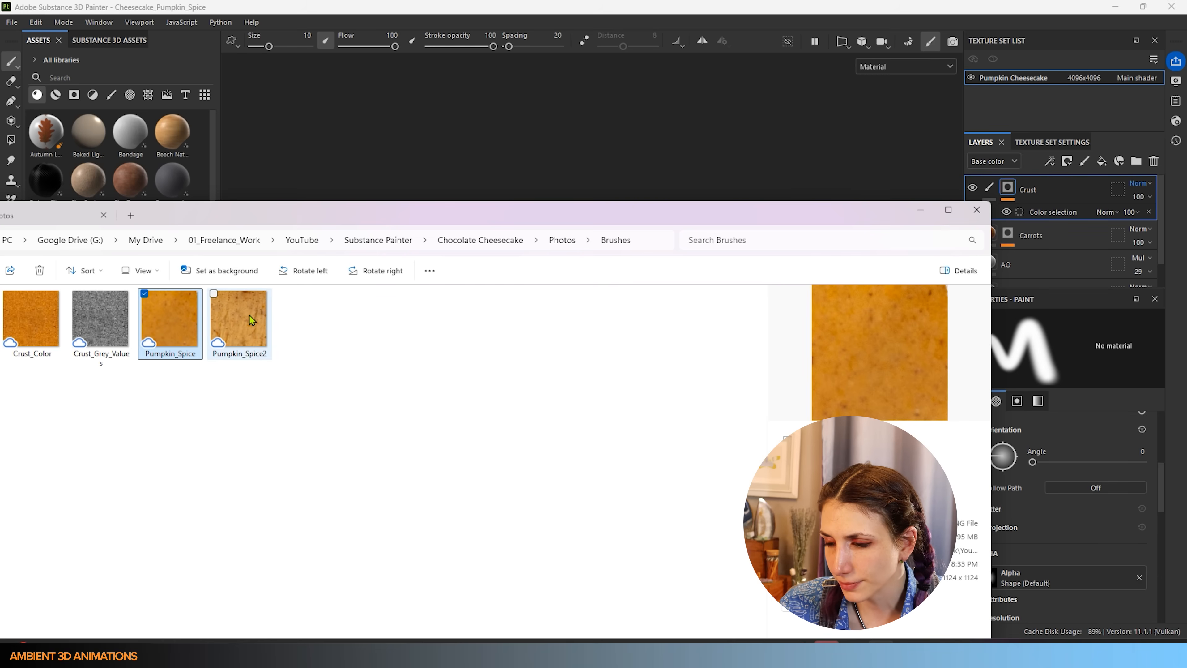
pyautogui.click(249, 315)
pyautogui.click(173, 328)
pyautogui.click(232, 329)
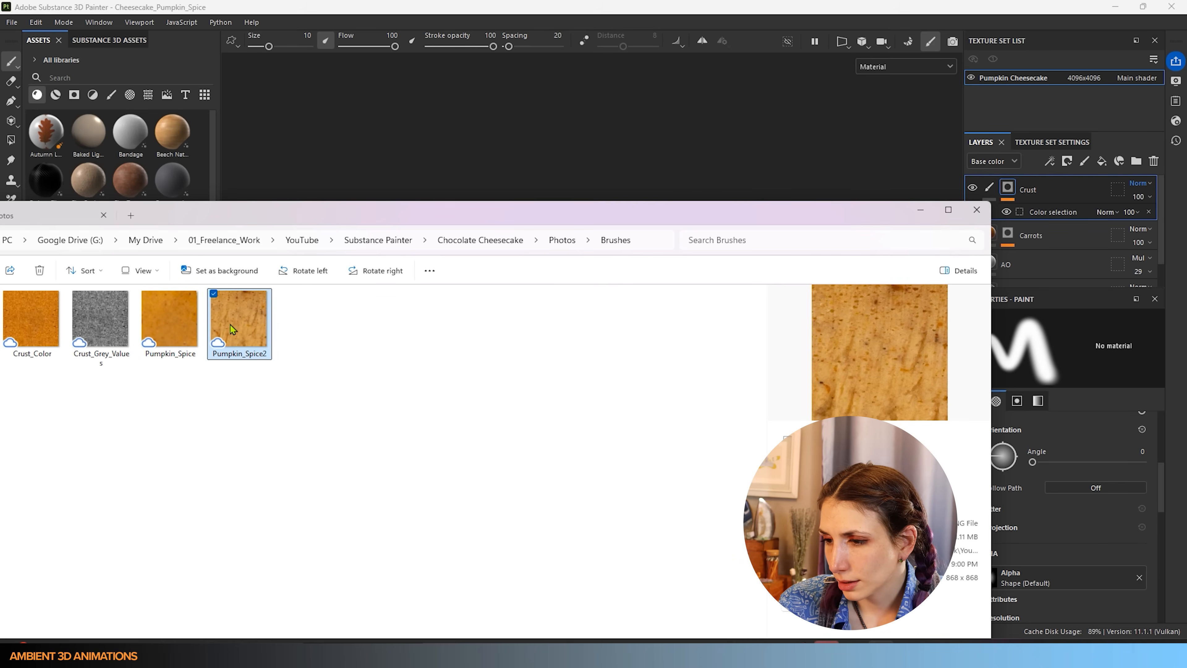
pyautogui.click(191, 325)
pyautogui.moveTo(591, 214); pyautogui.dragTo(0, 171)
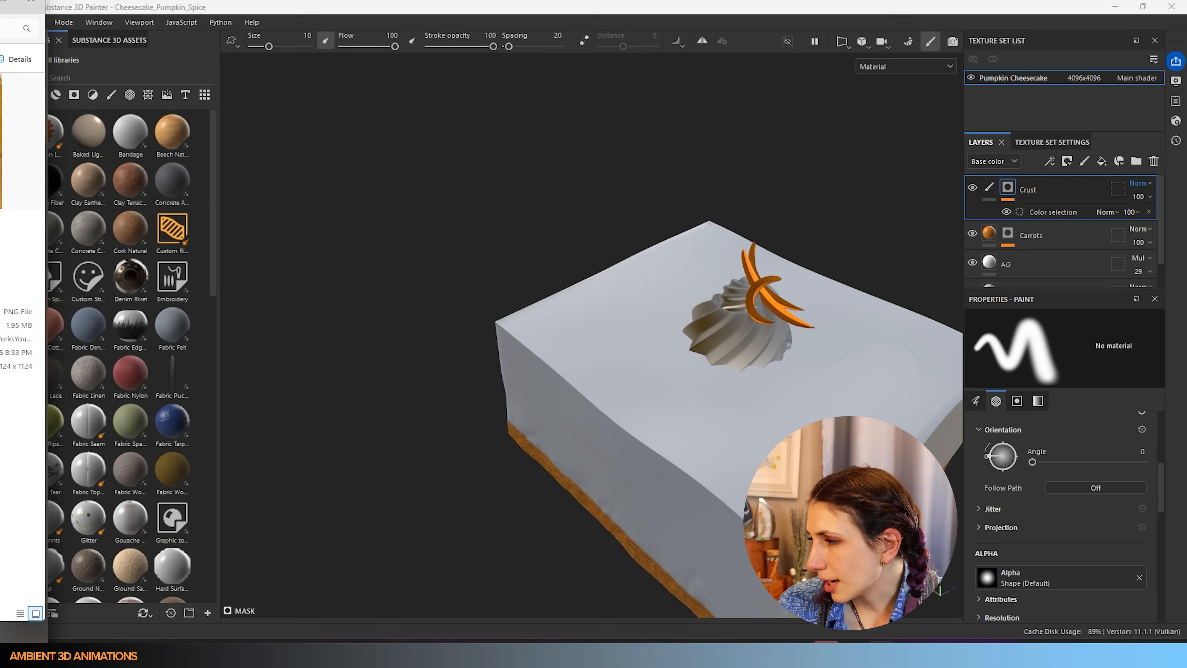
# - Add a new paint layer above Crust and rename it Cheesecake
pyautogui.click(1088, 160)
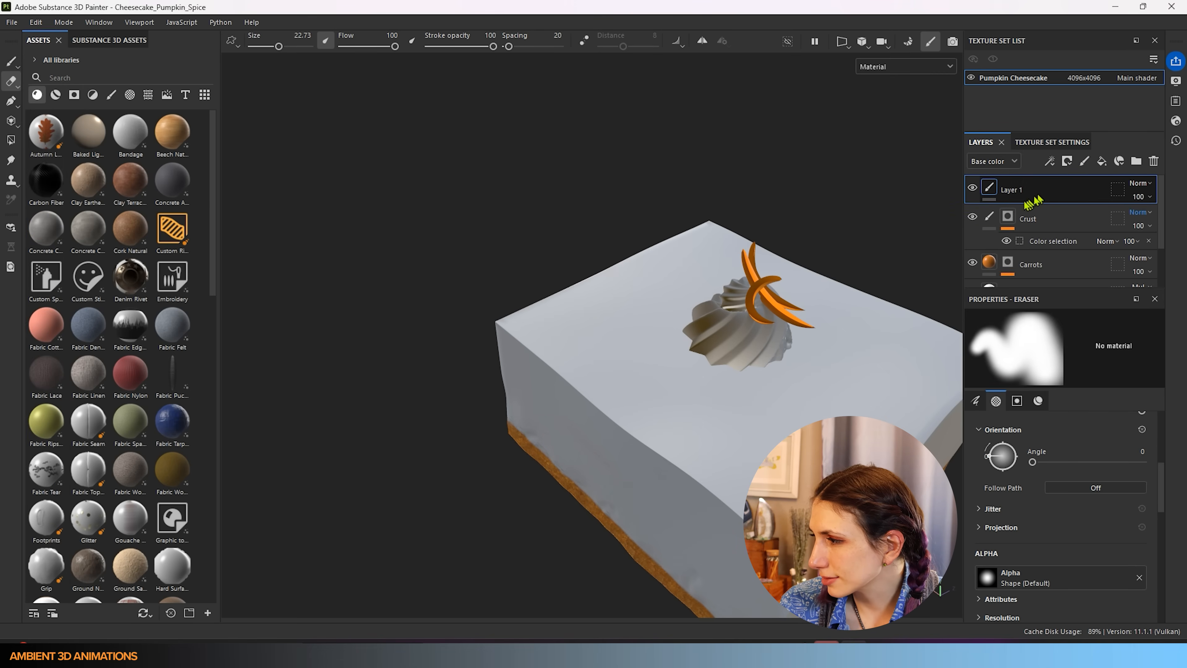
pyautogui.doubleClick(1014, 190)
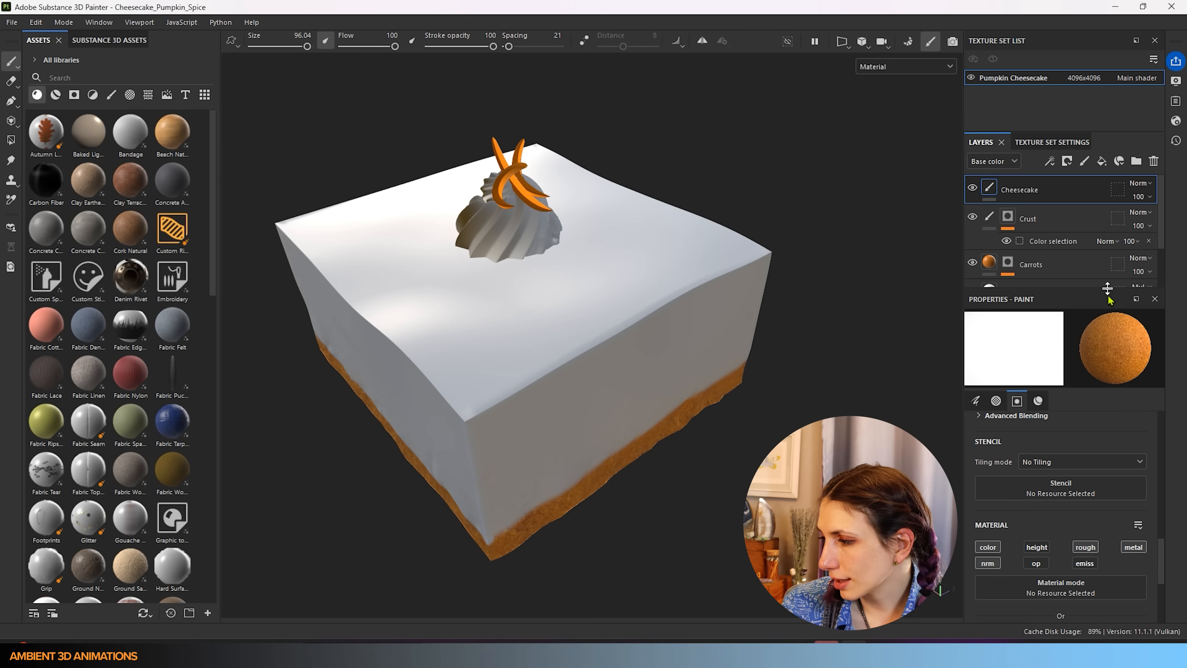
pyautogui.scroll(-2, 1068, 265)
pyautogui.scroll(-5, 1056, 486)
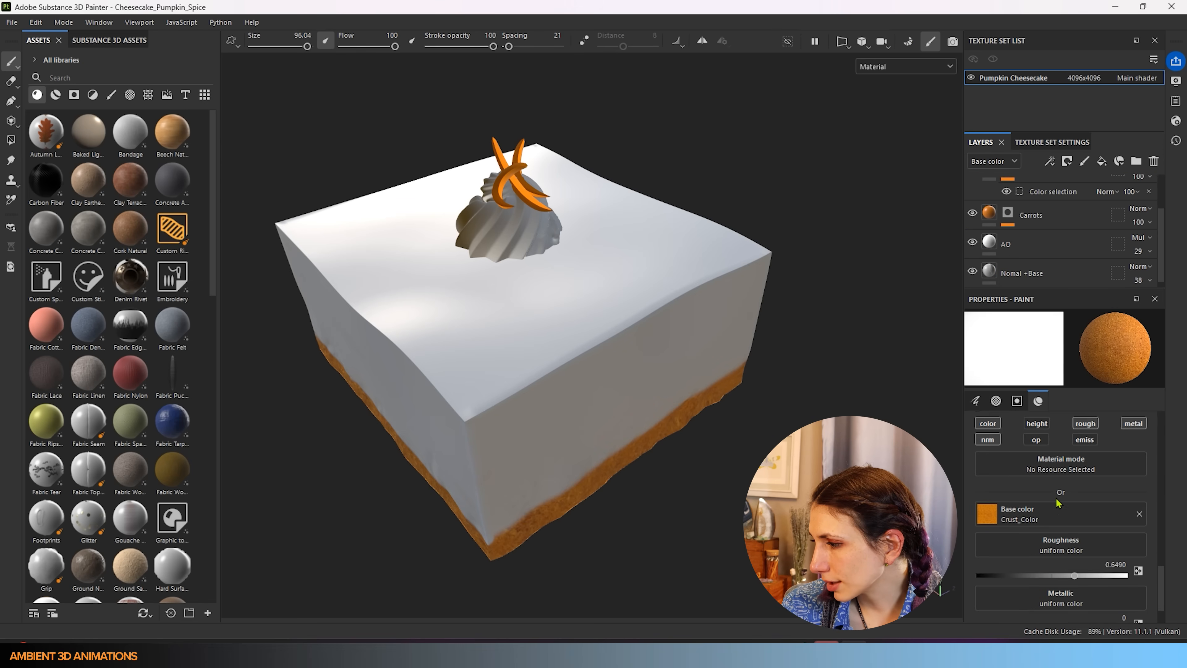
pyautogui.scroll(2, 1056, 499)
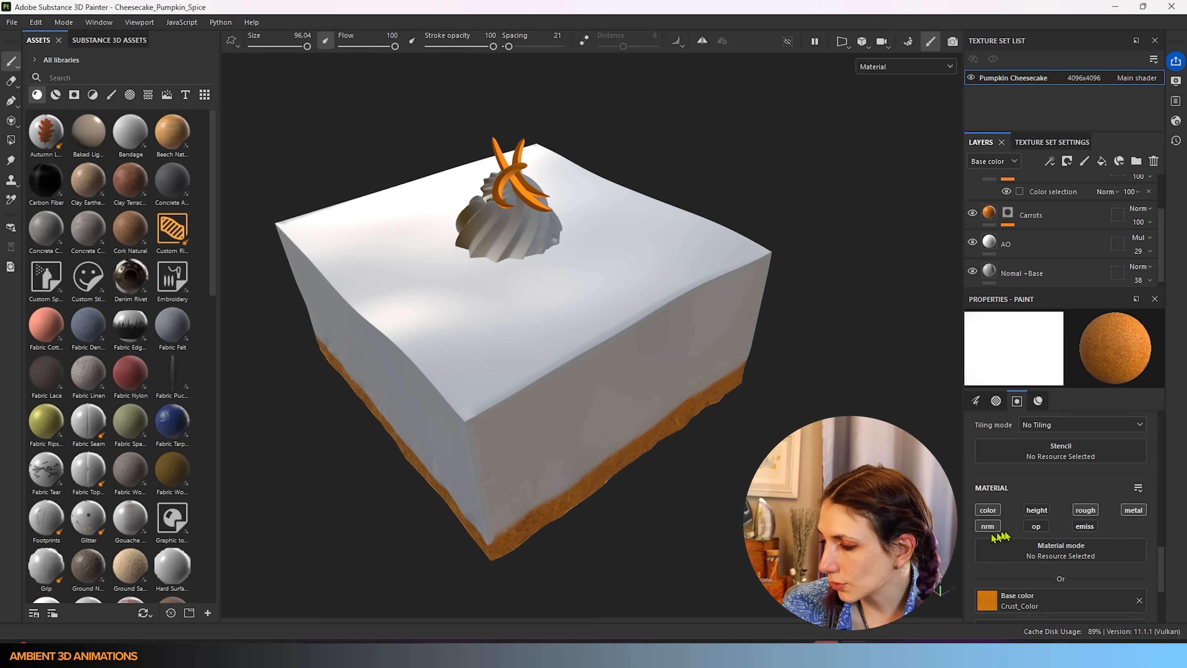
pyautogui.scroll(-1, 1012, 534)
pyautogui.scroll(-5, 1013, 535)
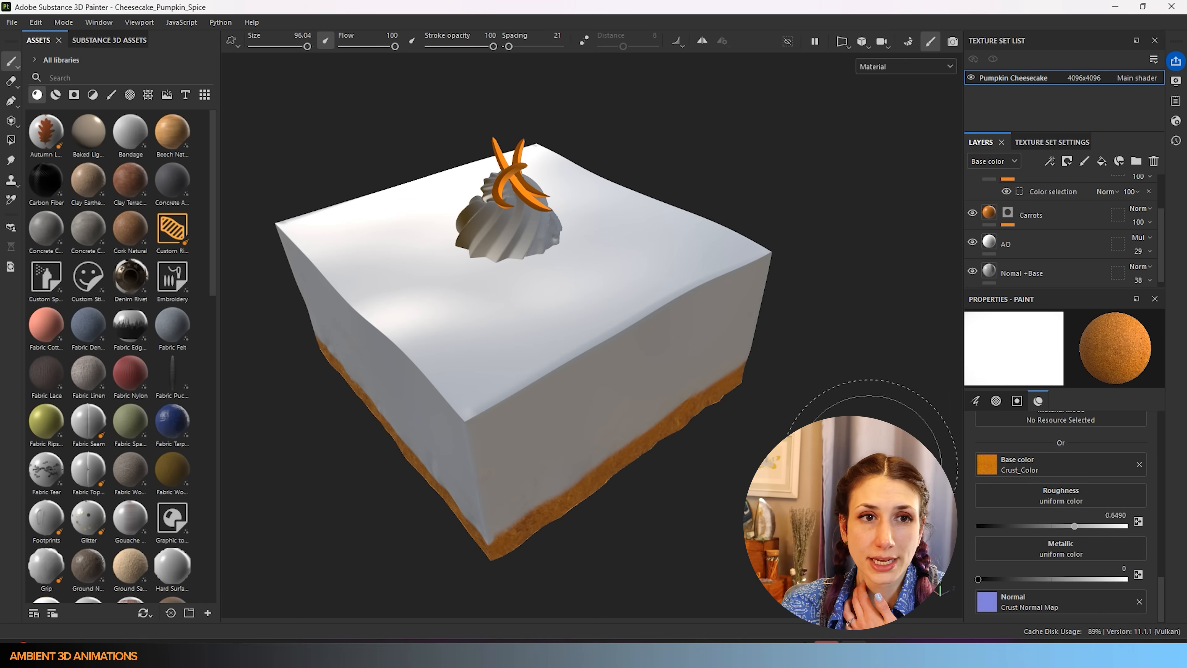
# - Load Pumpkin_Spice as the brush's base colour and test a stroke on the top, then undo it
pyautogui.moveTo(1185, 520); pyautogui.dragTo(1073, 472)
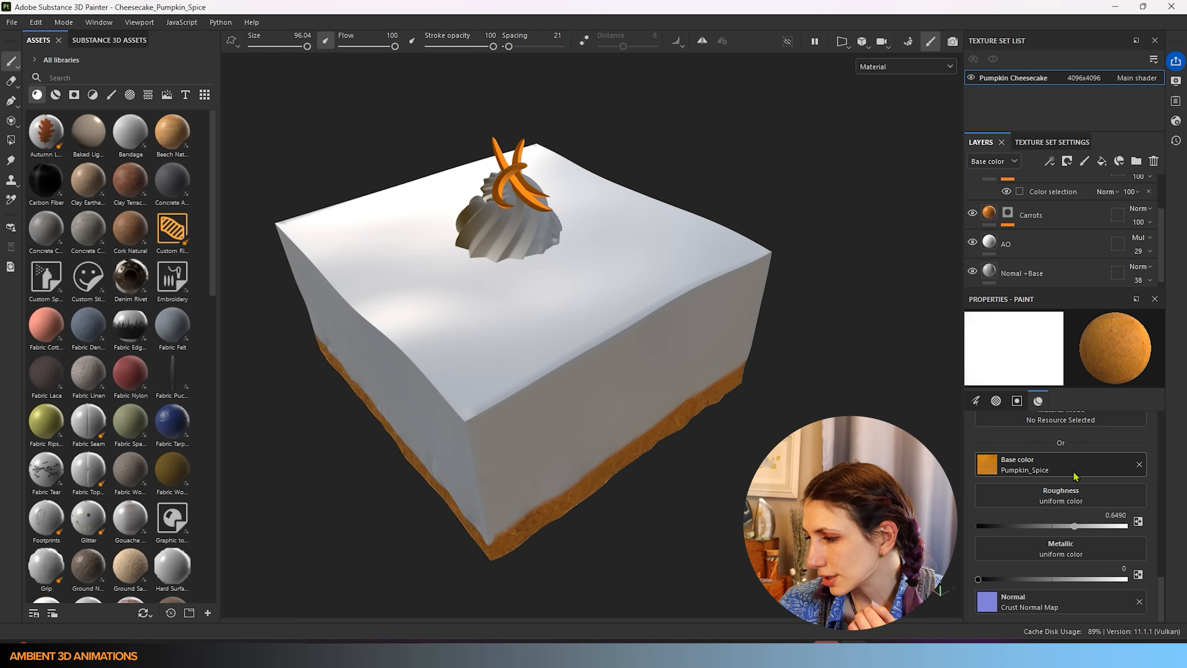
pyautogui.moveTo(486, 322)
pyautogui.mouseDown()
pyautogui.moveTo(636, 308)
pyautogui.moveTo(540, 276)
pyautogui.mouseUp()
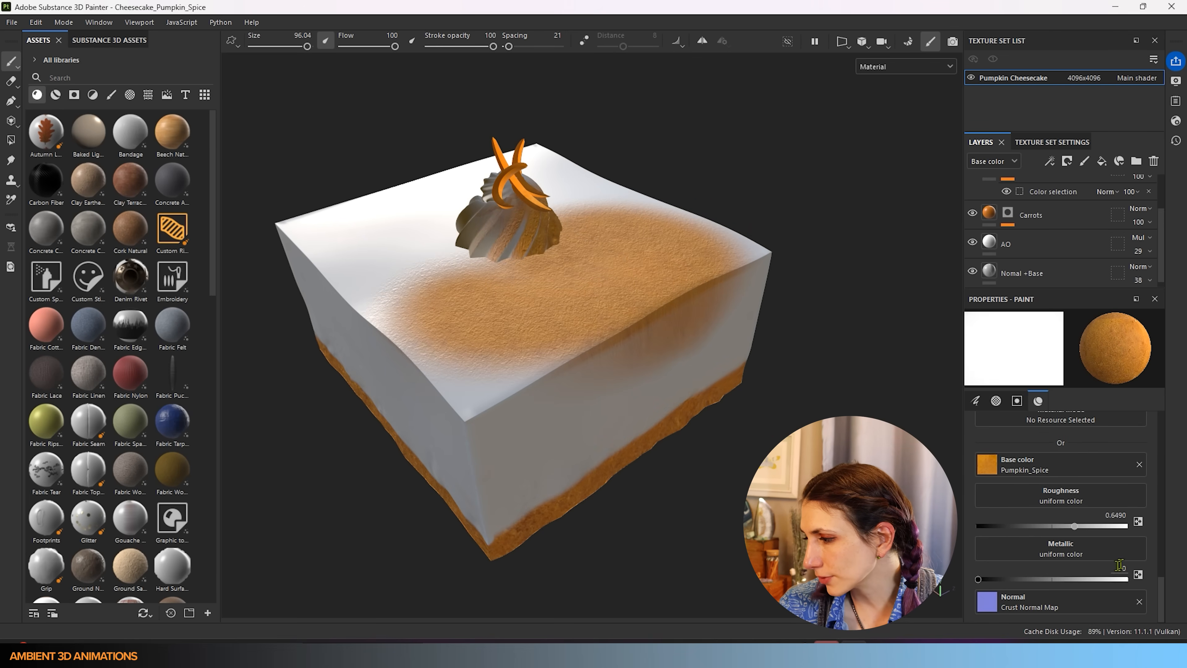
pyautogui.hotkey('ctrl', 'z')
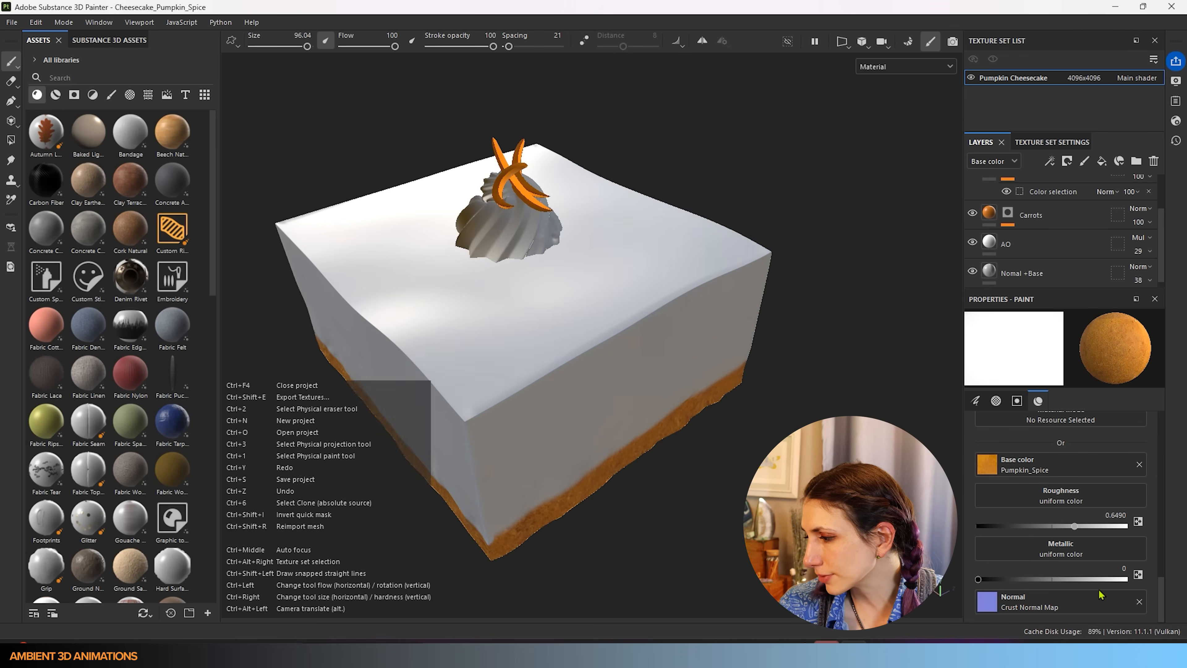
# - Clear the brush's normal map and test orange strokes on the top and around the cream, undoing each
pyautogui.click(1139, 602)
pyautogui.moveTo(515, 290)
pyautogui.mouseDown()
pyautogui.moveTo(655, 251)
pyautogui.moveTo(528, 350)
pyautogui.moveTo(346, 233)
pyautogui.moveTo(395, 343)
pyautogui.moveTo(608, 327)
pyautogui.moveTo(655, 99)
pyautogui.moveTo(448, 211)
pyautogui.moveTo(421, 187)
pyautogui.mouseUp()
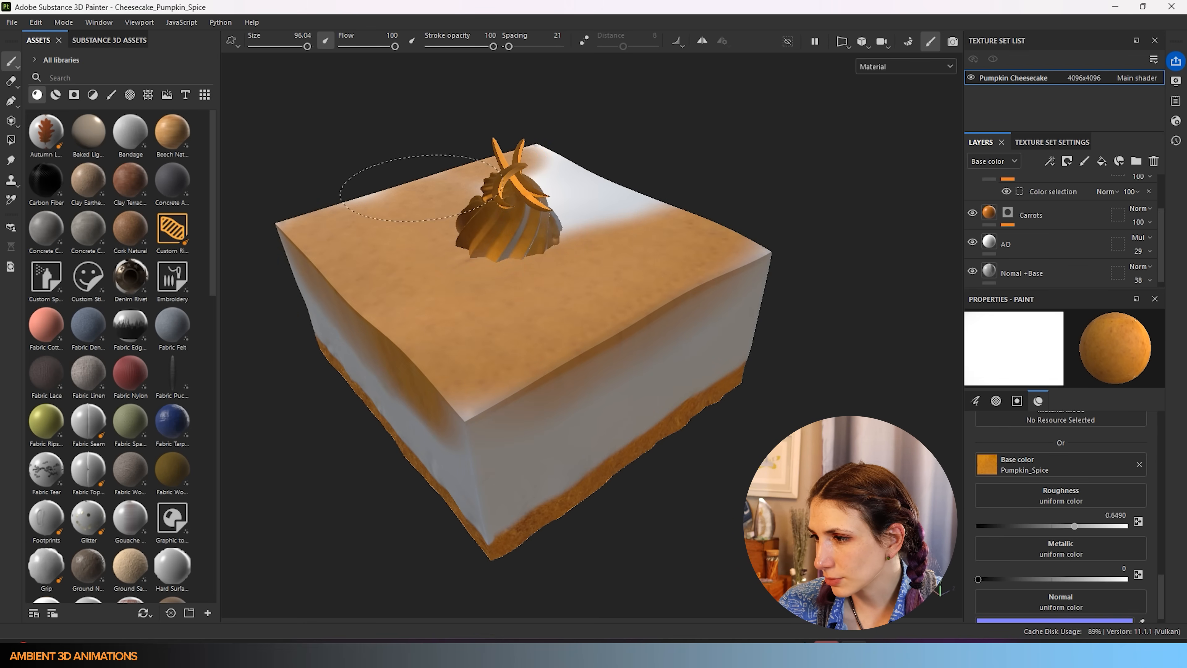
pyautogui.hotkey('ctrl', 'z')
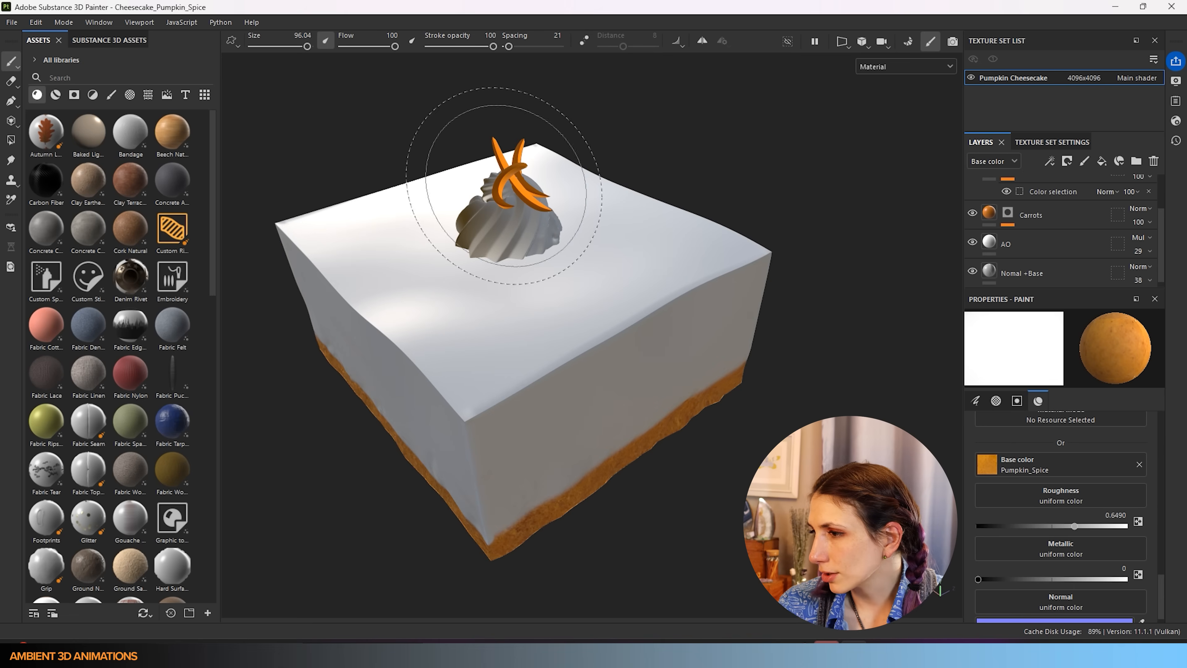
pyautogui.moveTo(434, 220); pyautogui.dragTo(501, 209)
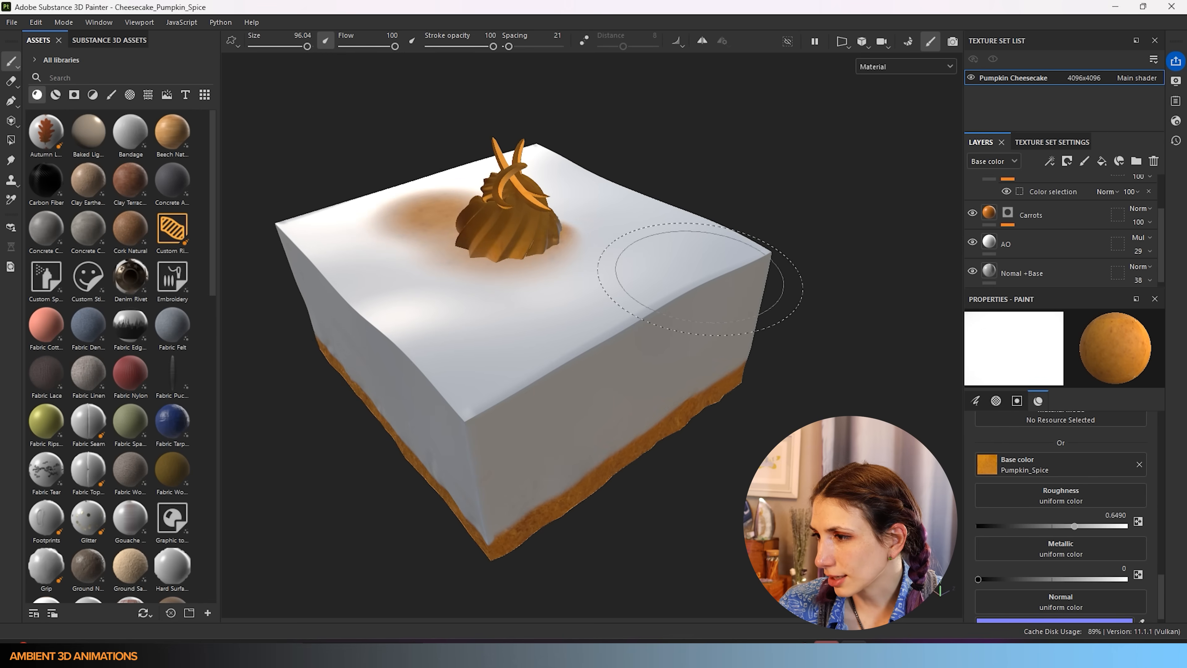
pyautogui.hotkey('ctrl', 'z')
pyautogui.scroll(2, 1068, 232)
# - Add a colour-selection mask to Cheesecake, sampling the cake body's red ID colour (255, 38, 49)
pyautogui.rightClick(1049, 192)
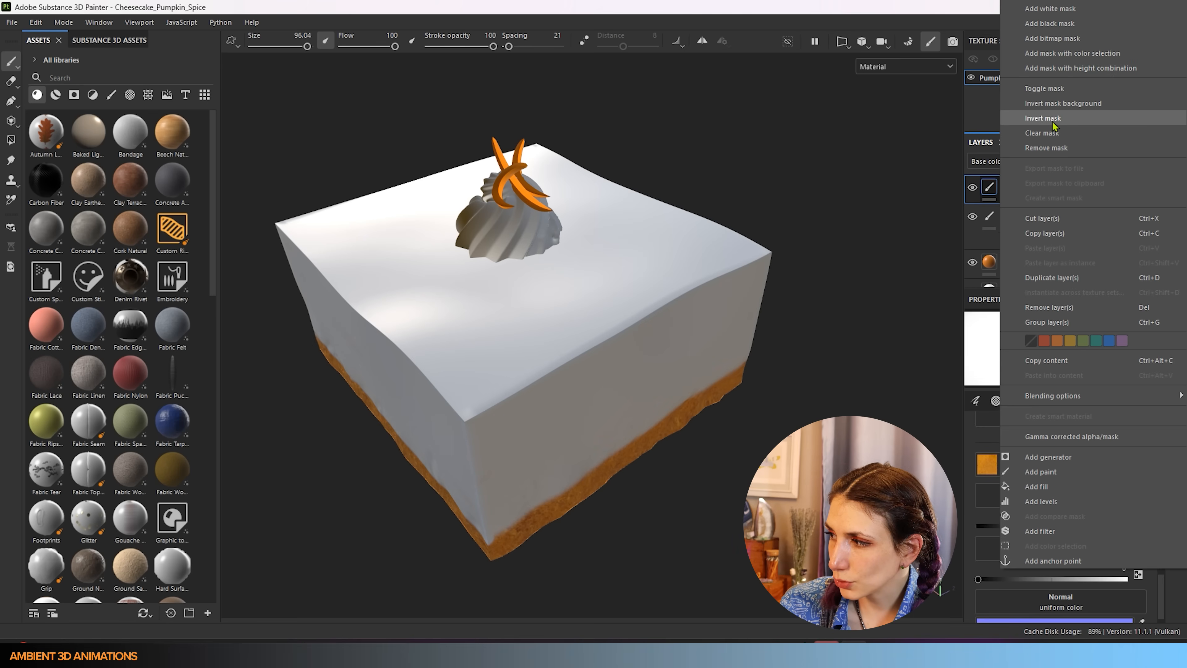
pyautogui.click(1067, 53)
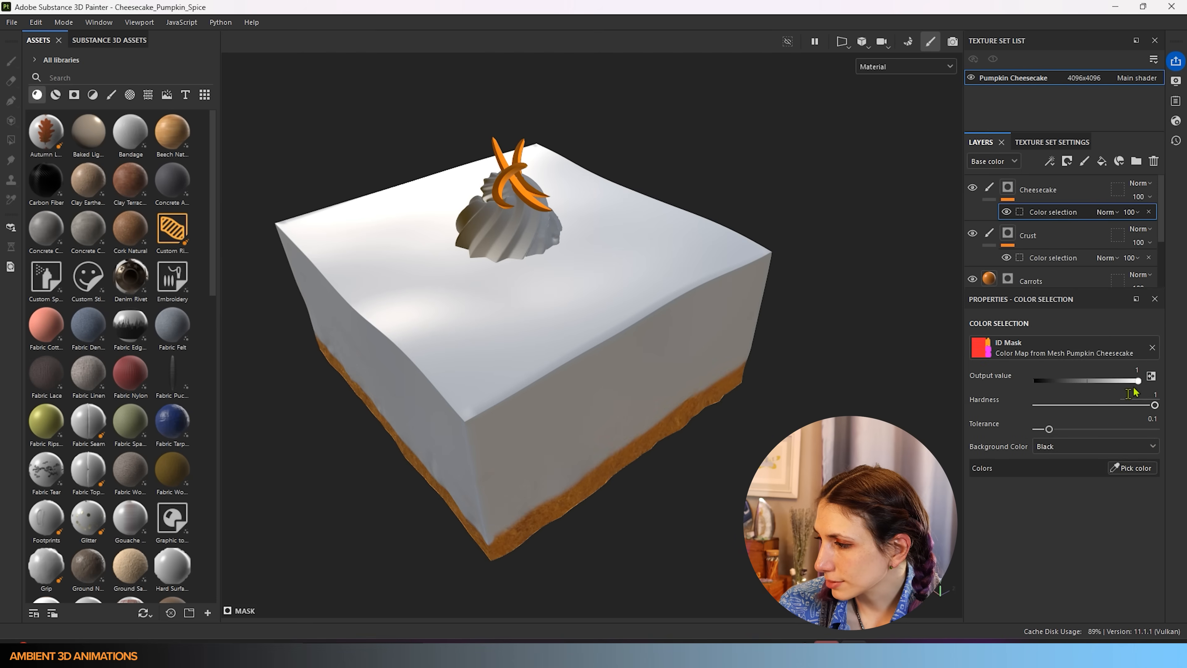
pyautogui.click(1131, 468)
pyautogui.click(469, 356)
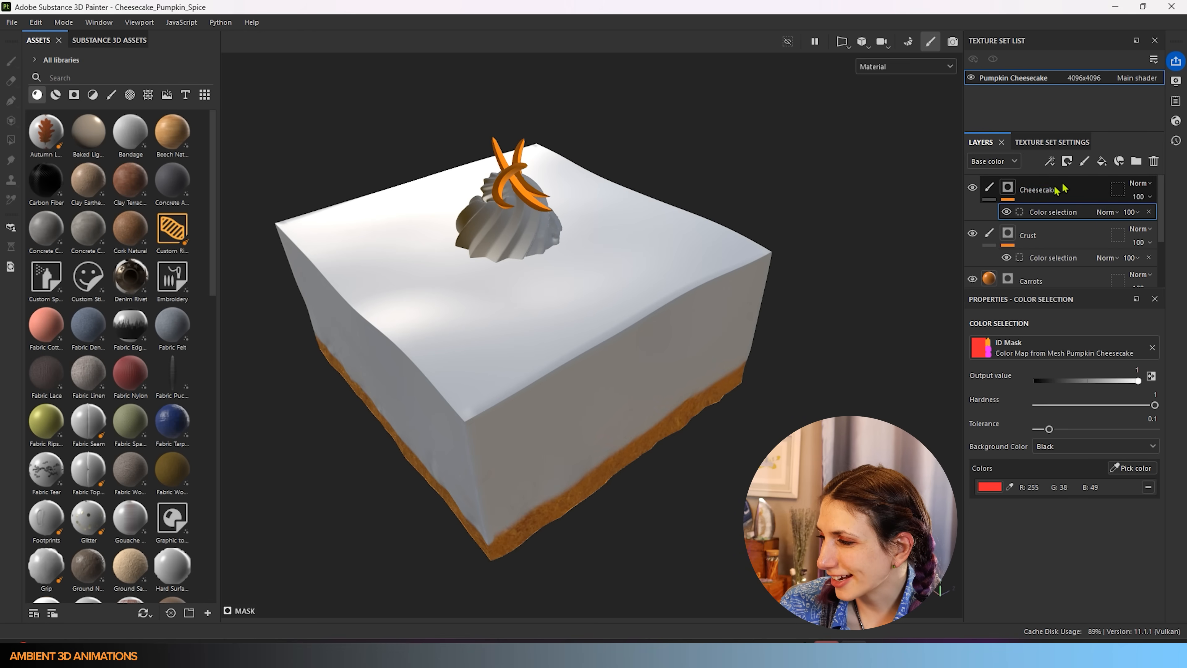
# - Lower brush roughness to about 0.27 and test an orange stroke across the top, then undo it
pyautogui.click(1009, 195)
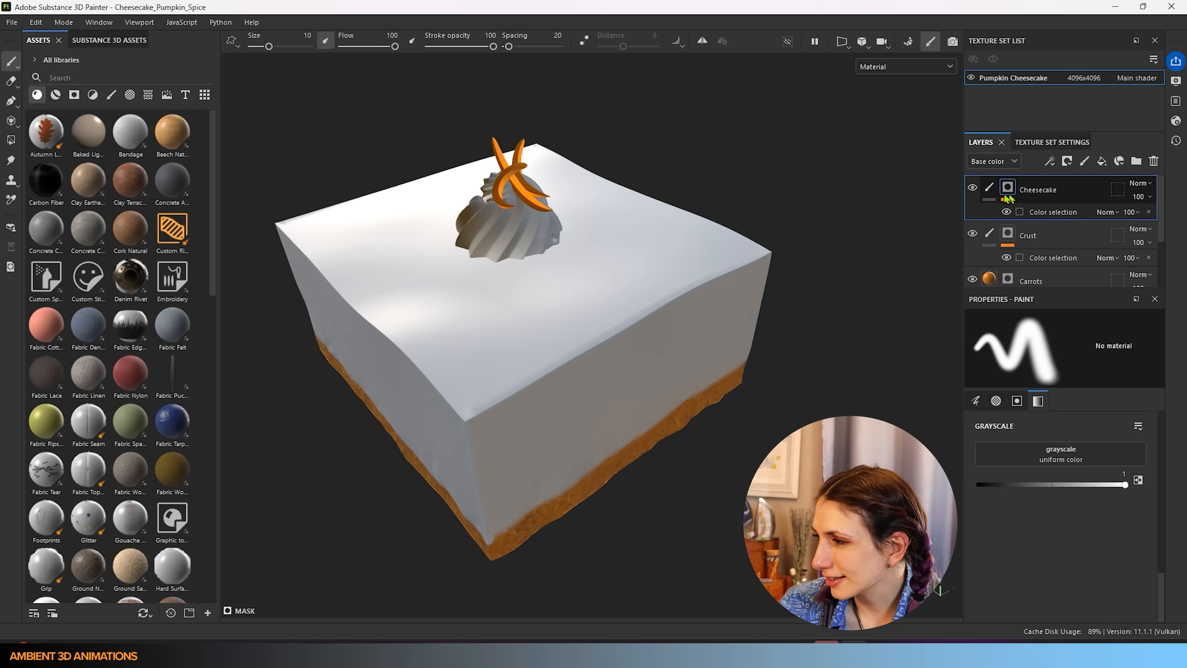
pyautogui.click(989, 187)
pyautogui.scroll(-3, 1117, 552)
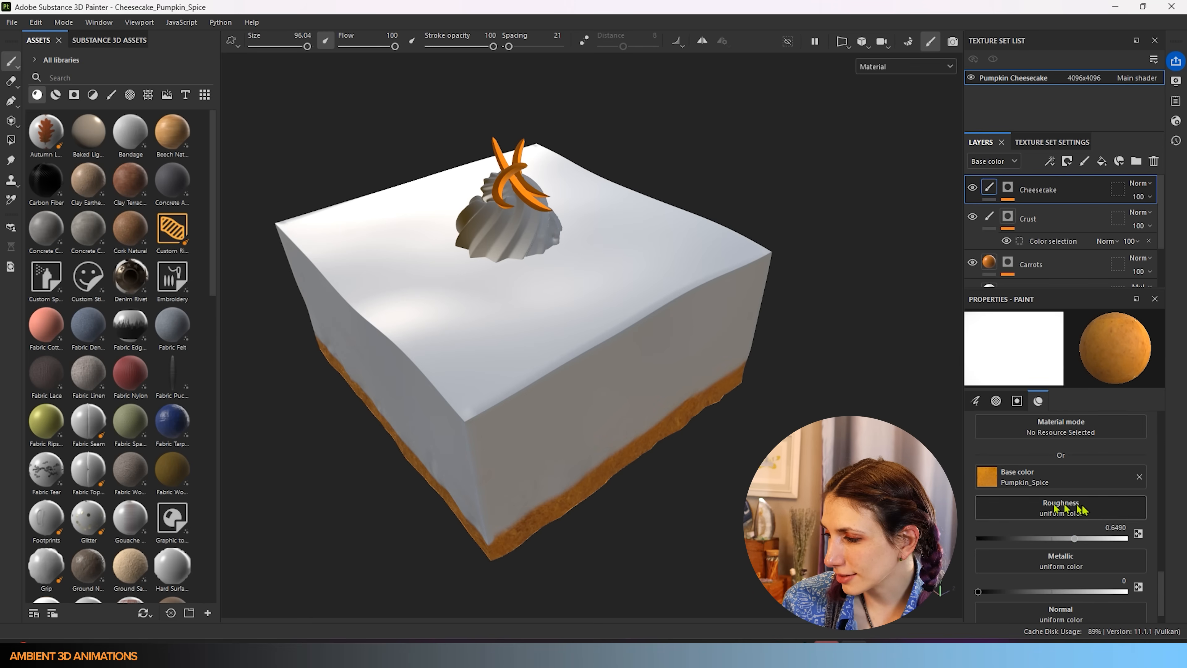
pyautogui.moveTo(1076, 539); pyautogui.dragTo(1017, 539)
pyautogui.moveTo(530, 407)
pyautogui.mouseDown()
pyautogui.moveTo(482, 375)
pyautogui.moveTo(513, 429)
pyautogui.moveTo(795, 371)
pyautogui.mouseUp()
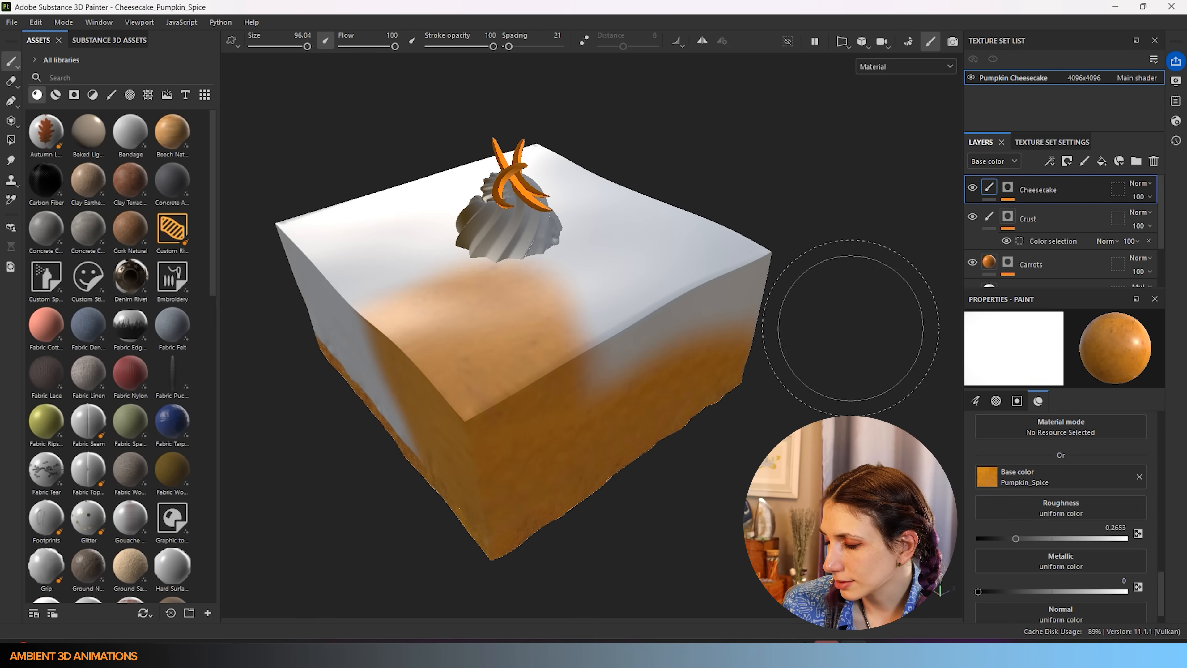
pyautogui.hotkey('ctrl', 'z')
# - Move the Cheesecake layer below Crust and test Pumpkin_Spice strokes on the sides and top, undoing them
pyautogui.moveTo(1045, 196); pyautogui.dragTo(1038, 247)
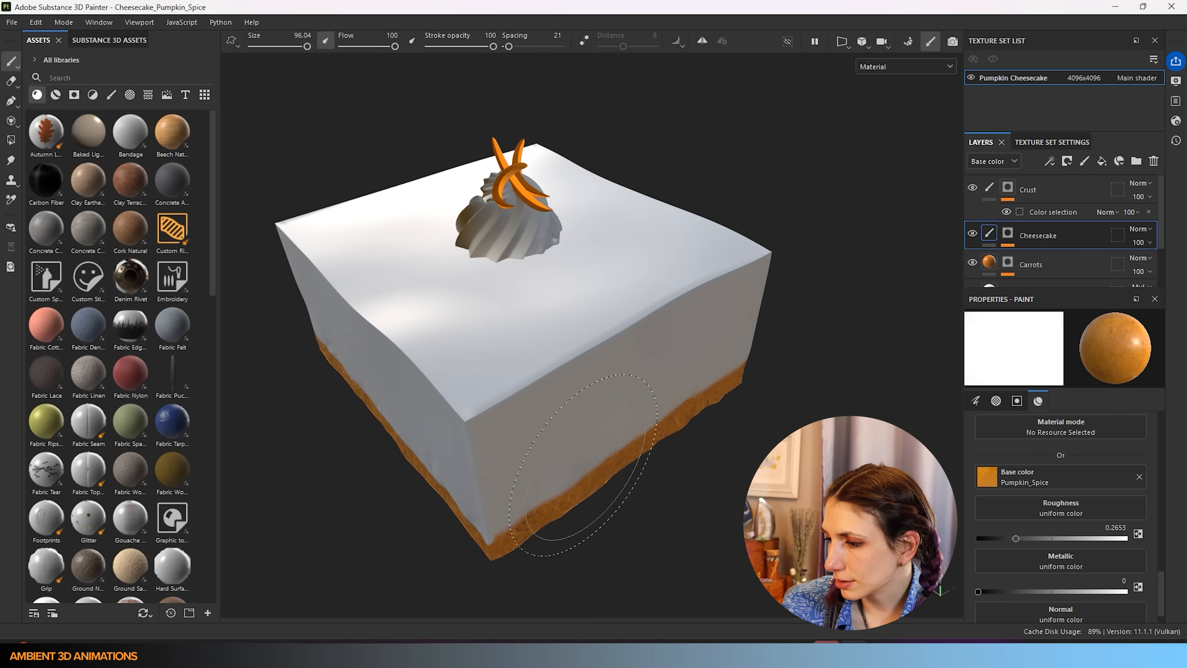
pyautogui.moveTo(537, 486)
pyautogui.mouseDown()
pyautogui.moveTo(686, 378)
pyautogui.moveTo(467, 496)
pyautogui.moveTo(729, 337)
pyautogui.moveTo(608, 412)
pyautogui.moveTo(597, 532)
pyautogui.mouseUp()
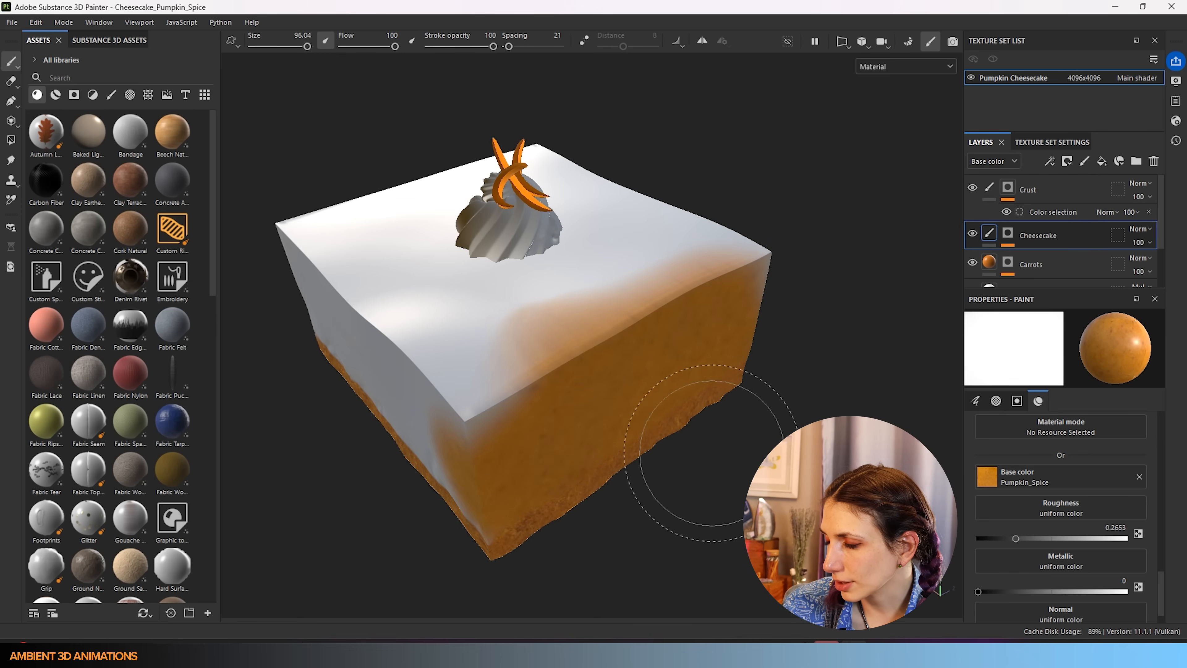
pyautogui.hotkey('ctrl', 'z')
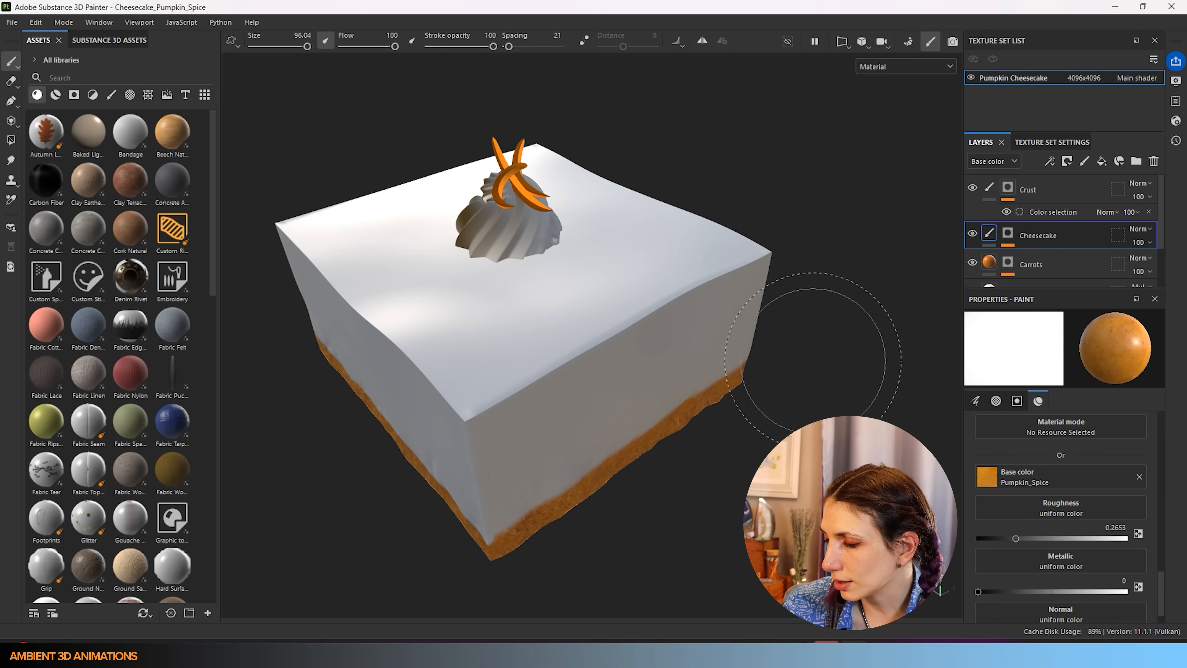
pyautogui.scroll(-1, 1028, 514)
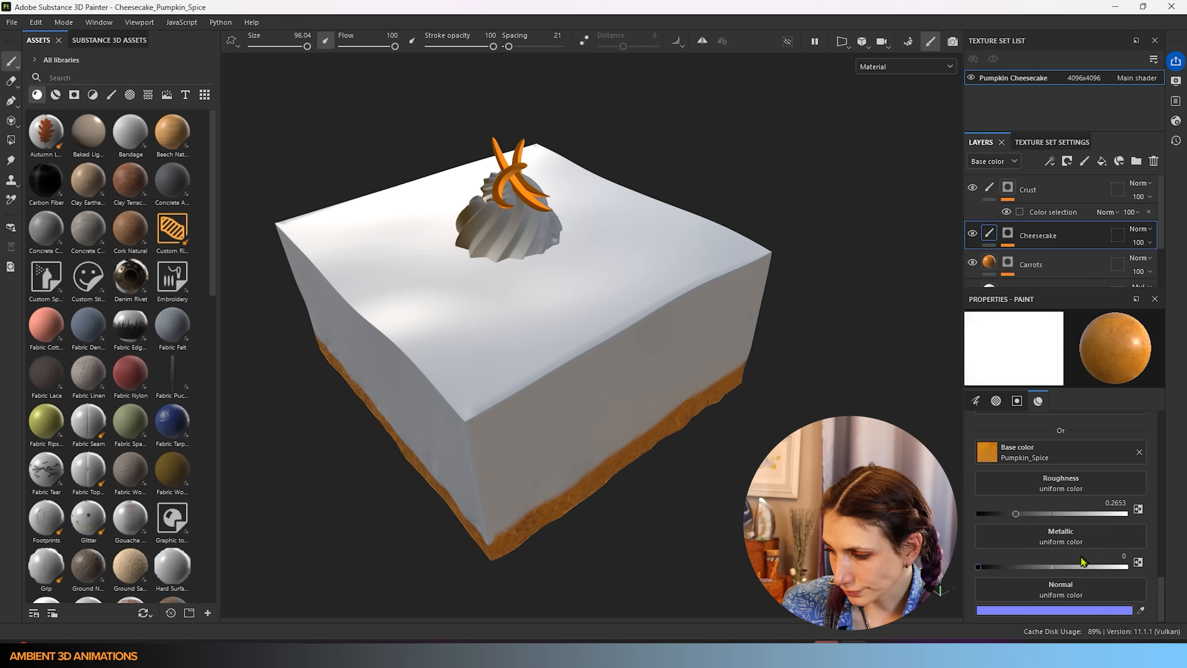
pyautogui.scroll(4, 1006, 530)
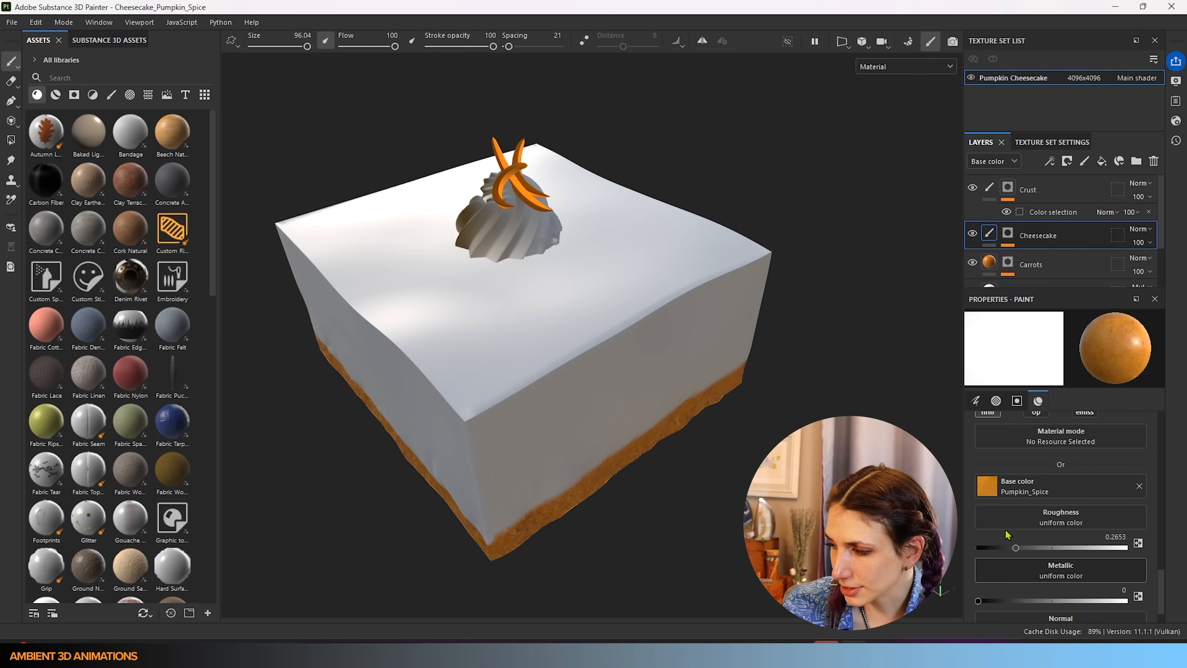
pyautogui.moveTo(475, 298)
pyautogui.mouseDown()
pyautogui.moveTo(399, 215)
pyautogui.moveTo(486, 243)
pyautogui.moveTo(452, 332)
pyautogui.mouseUp()
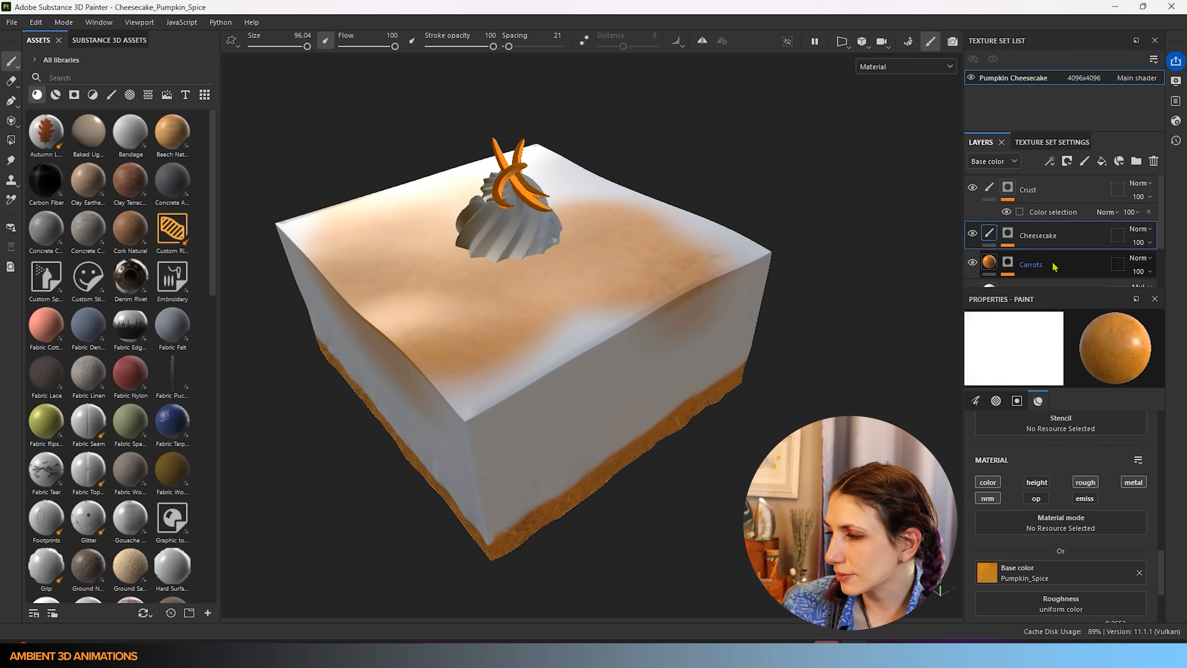
pyautogui.hotkey('ctrl', 'z')
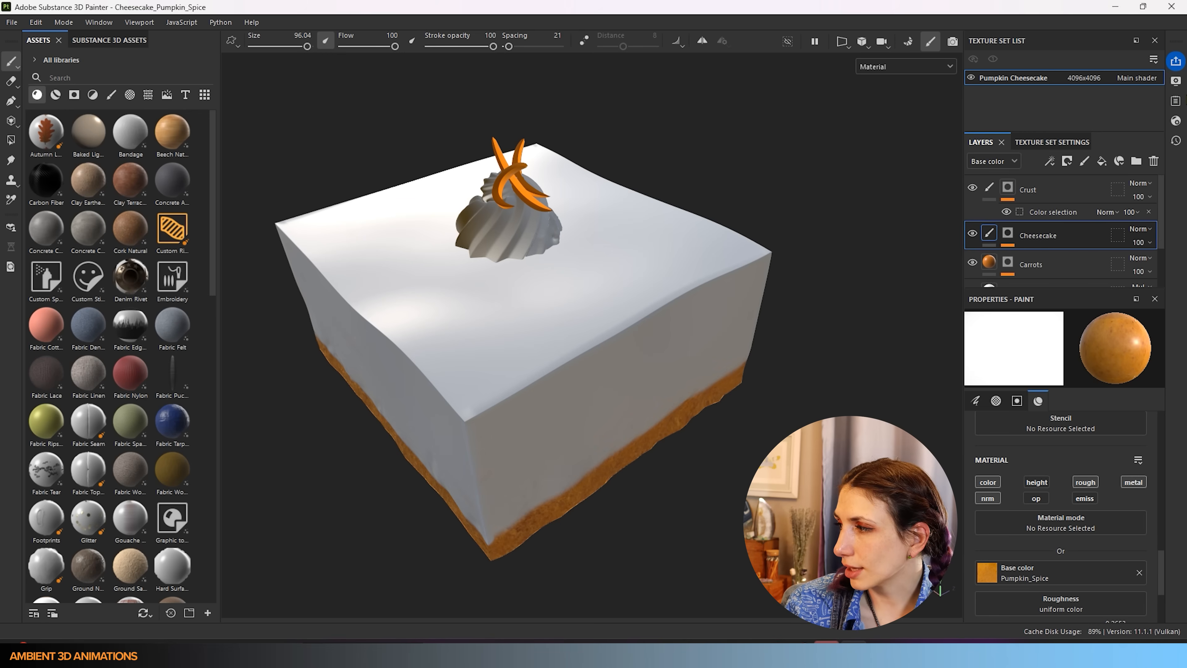
pyautogui.click(1174, 84)
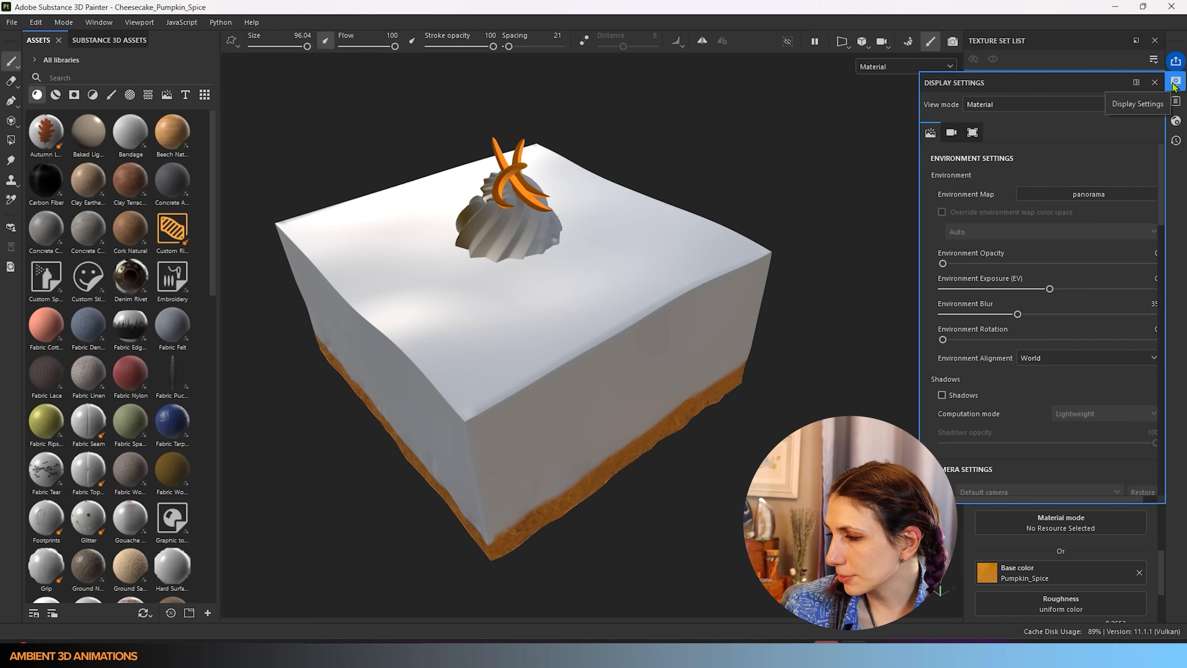
# - Set the environment map to Bonifacio Street and orbit the cake to check the lighting
pyautogui.click(1080, 194)
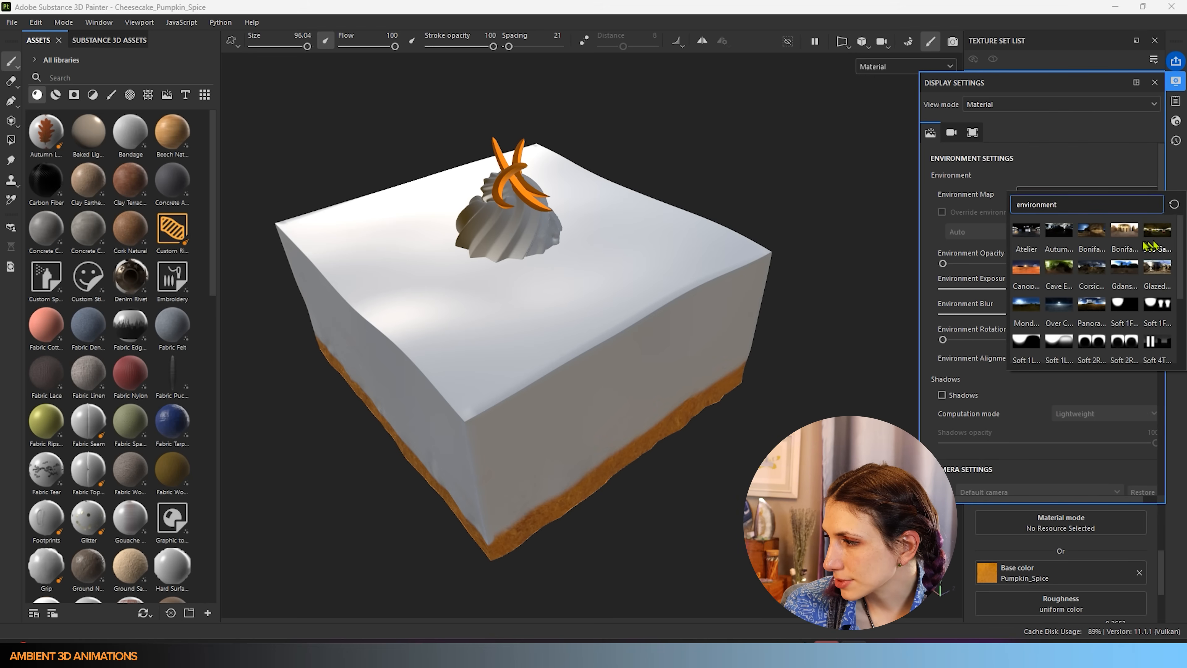
pyautogui.click(1124, 230)
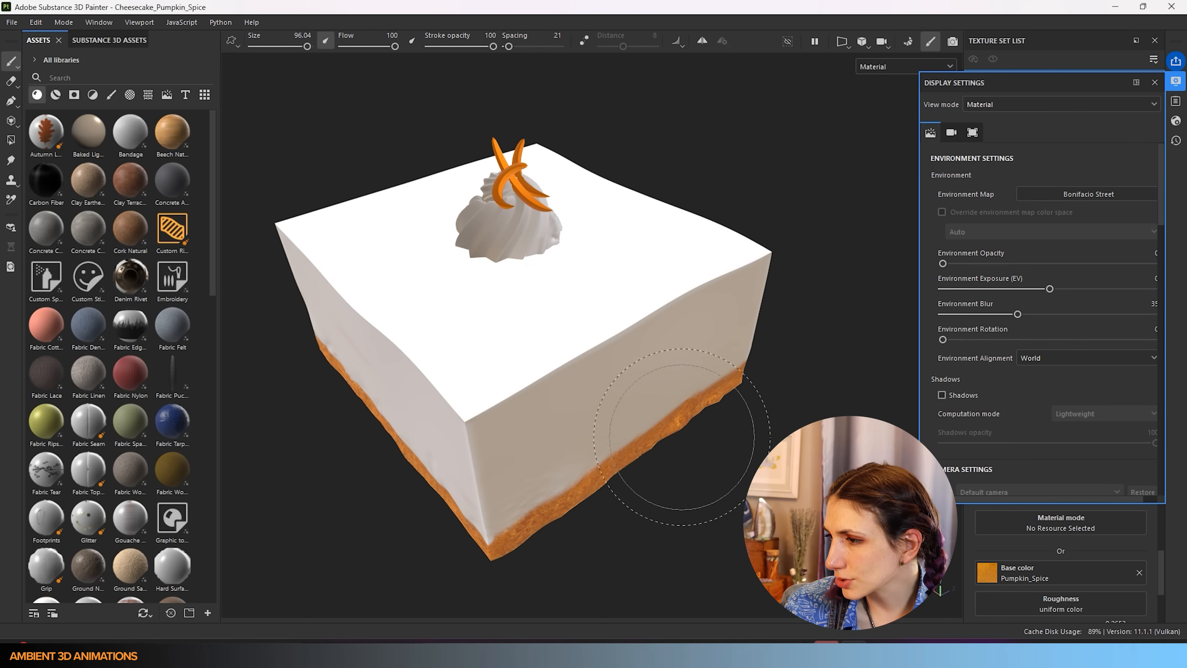
pyautogui.keyDown('alt'); pyautogui.moveTo(715, 489); pyautogui.dragTo(713, 519); pyautogui.keyUp('alt')
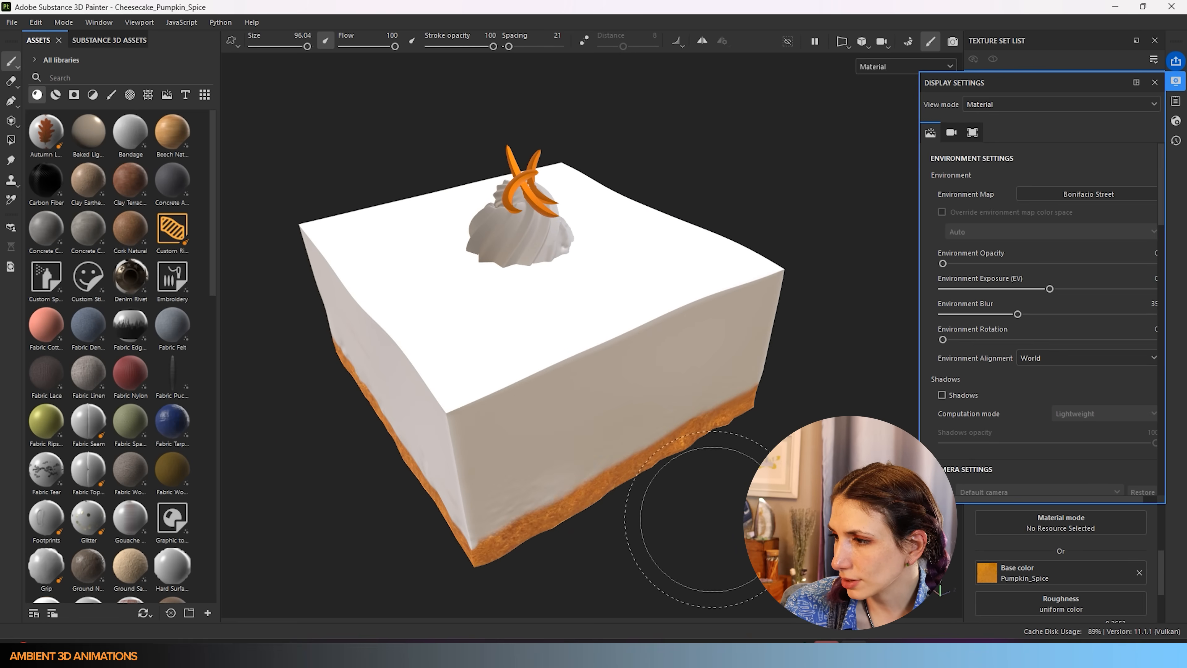
pyautogui.scroll(-3, 573, 414)
pyautogui.keyDown('alt'); pyautogui.moveTo(528, 411); pyautogui.dragTo(620, 338, button='middle'); pyautogui.keyUp('alt')
pyautogui.moveTo(641, 321)
pyautogui.keyDown('alt'); pyautogui.mouseDown()
pyautogui.moveTo(1021, 275)
pyautogui.moveTo(1183, 269)
pyautogui.moveTo(822, 313)
pyautogui.moveTo(530, 305)
pyautogui.moveTo(384, 273)
pyautogui.moveTo(286, 296)
pyautogui.moveTo(233, 291)
pyautogui.mouseUp(); pyautogui.keyUp('alt')
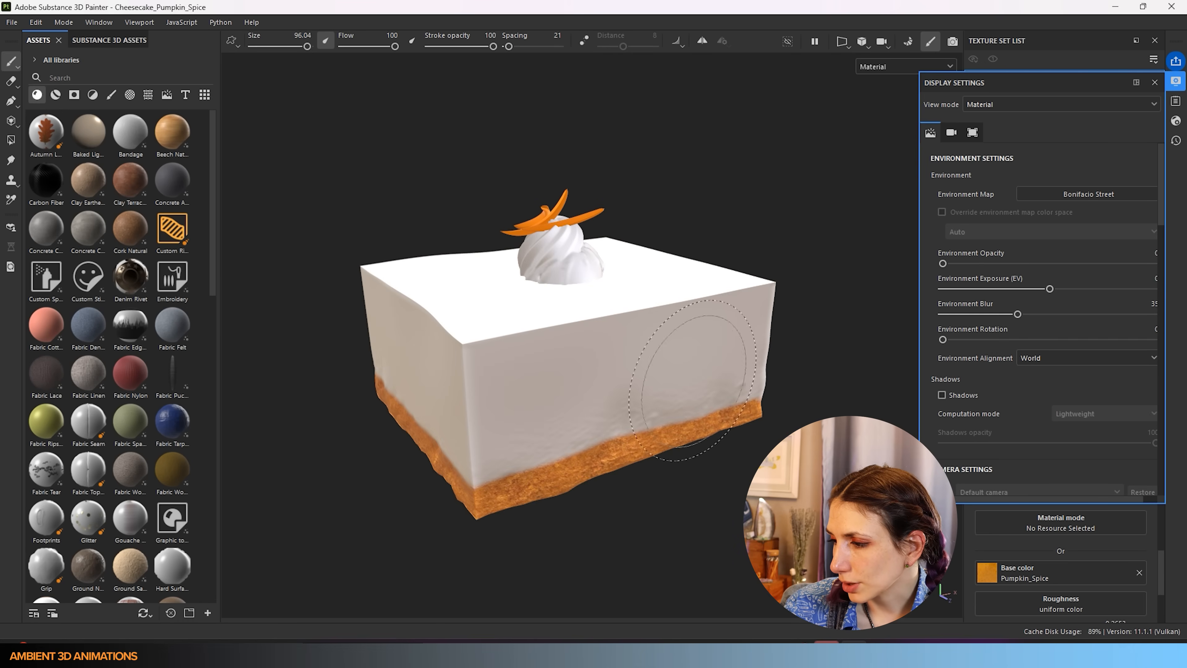
pyautogui.moveTo(692, 403)
pyautogui.keyDown('alt'); pyautogui.mouseDown()
pyautogui.moveTo(664, 403)
pyautogui.moveTo(605, 364)
pyautogui.mouseUp(); pyautogui.keyUp('alt')
# - Paint Pumpkin_Spice orange over the top around the swirl and across the right corner
pyautogui.keyDown('alt'); pyautogui.moveTo(509, 358); pyautogui.dragTo(729, 360); pyautogui.keyUp('alt')
pyautogui.keyDown('alt'); pyautogui.moveTo(502, 391); pyautogui.dragTo(701, 332, button='middle'); pyautogui.keyUp('alt')
pyautogui.keyDown('alt'); pyautogui.moveTo(702, 333); pyautogui.dragTo(472, 358); pyautogui.keyUp('alt')
pyautogui.keyDown('alt'); pyautogui.moveTo(413, 410); pyautogui.dragTo(585, 322, button='middle'); pyautogui.keyUp('alt')
pyautogui.keyDown('alt'); pyautogui.moveTo(585, 323); pyautogui.dragTo(329, 282); pyautogui.keyUp('alt')
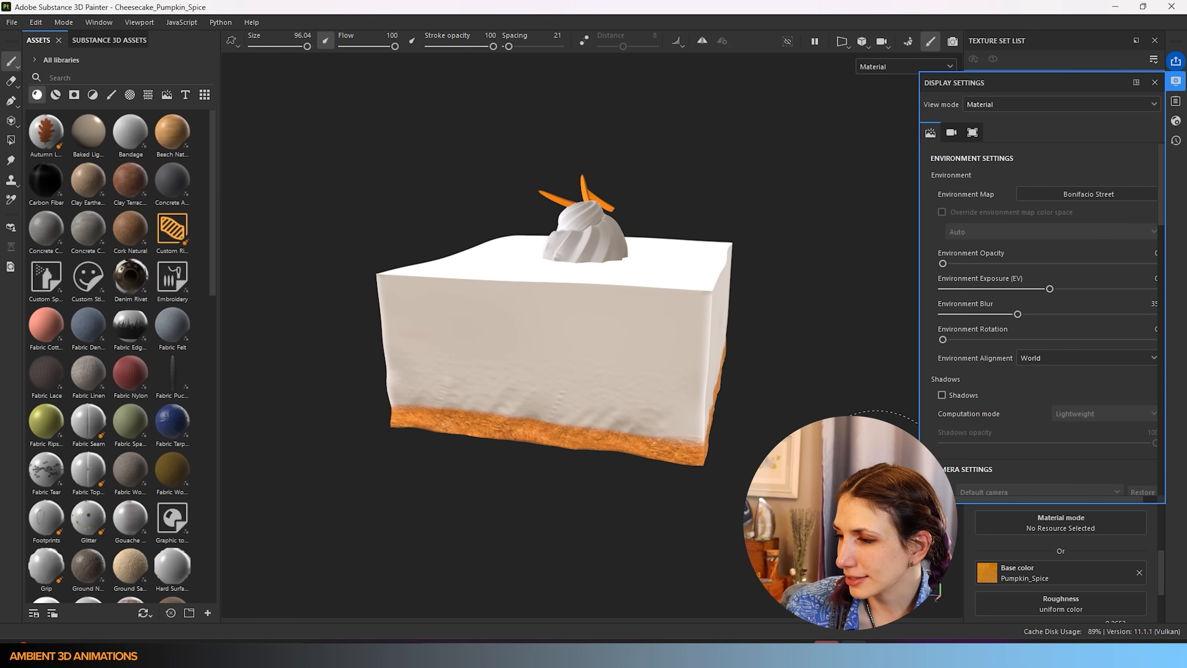
pyautogui.keyDown('alt'); pyautogui.moveTo(629, 265); pyautogui.dragTo(570, 336); pyautogui.keyUp('alt')
pyautogui.keyDown('alt'); pyautogui.moveTo(572, 336); pyautogui.dragTo(548, 360, button='middle'); pyautogui.keyUp('alt')
pyautogui.moveTo(485, 384)
pyautogui.mouseDown()
pyautogui.moveTo(503, 305)
pyautogui.moveTo(591, 169)
pyautogui.moveTo(519, 311)
pyautogui.moveTo(525, 213)
pyautogui.moveTo(621, 290)
pyautogui.moveTo(496, 458)
pyautogui.moveTo(432, 421)
pyautogui.moveTo(323, 304)
pyautogui.moveTo(398, 215)
pyautogui.moveTo(483, 212)
pyautogui.mouseUp()
pyautogui.moveTo(645, 248); pyautogui.dragTo(629, 247)
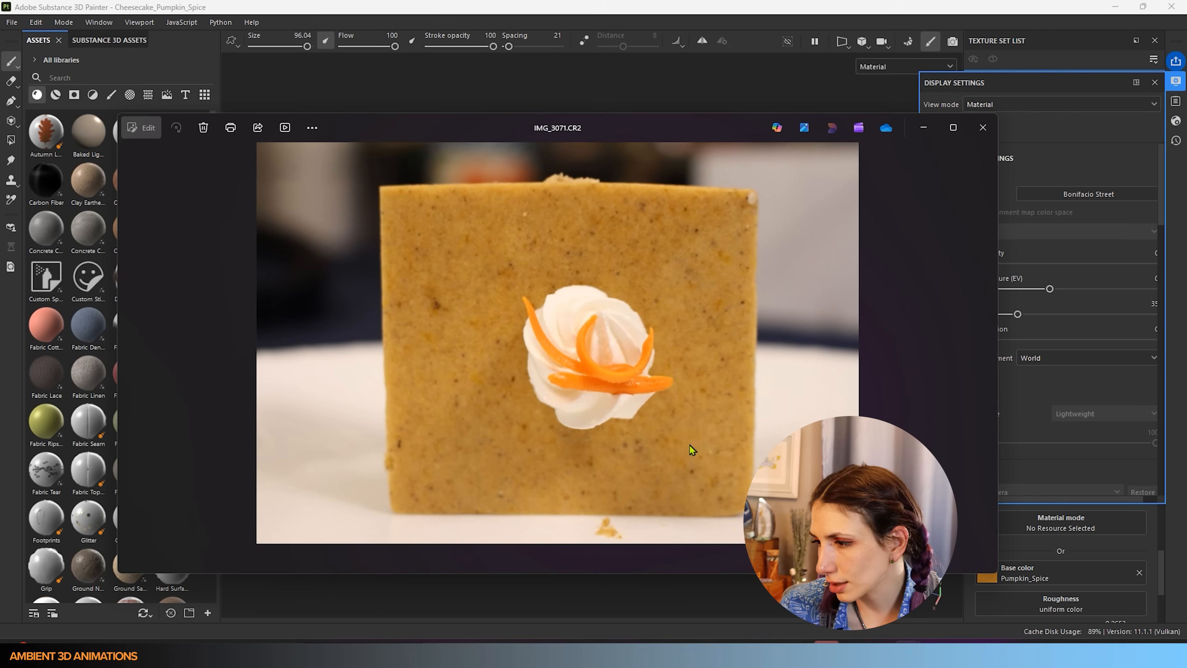
pyautogui.moveTo(670, 132)
pyautogui.mouseDown()
pyautogui.moveTo(589, 193)
pyautogui.moveTo(660, 508)
pyautogui.moveTo(687, 158)
pyautogui.moveTo(670, 407)
pyautogui.moveTo(650, 449)
pyautogui.moveTo(714, 484)
pyautogui.moveTo(662, 415)
pyautogui.moveTo(1, 241)
pyautogui.mouseUp()
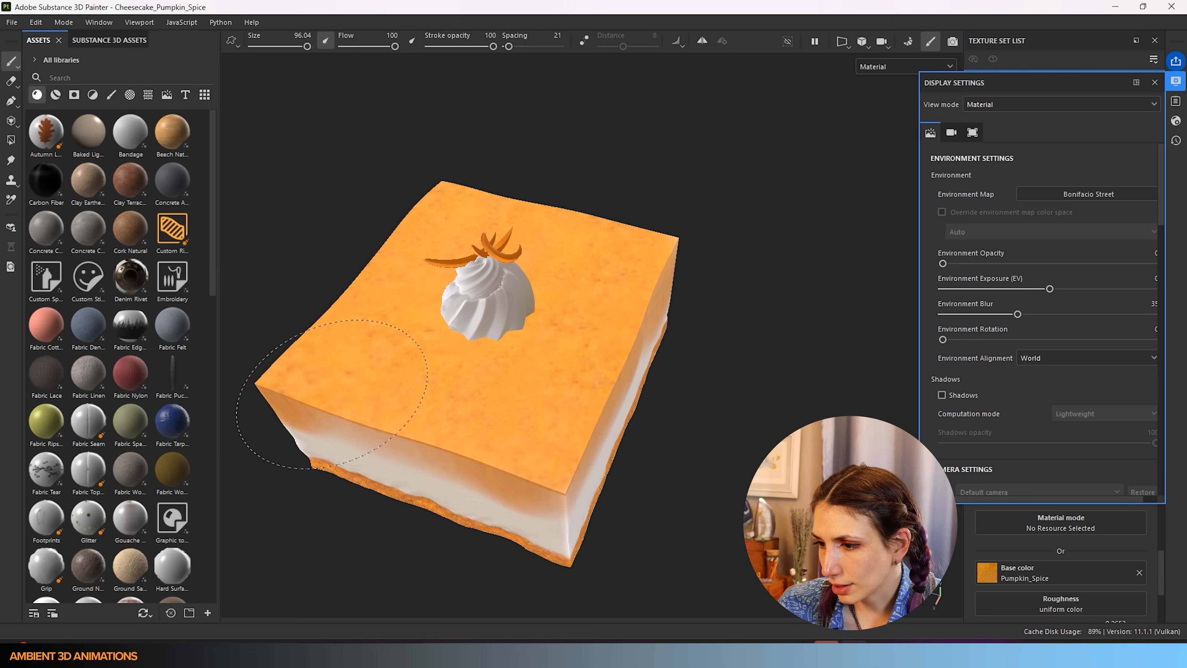
# - Inspect the side faces, reframe the cake with F, and undo the last front-face stroke
pyautogui.keyDown('alt'); pyautogui.keyDown('shift'); pyautogui.moveTo(520, 435); pyautogui.dragTo(550, 259); pyautogui.keyUp('shift'); pyautogui.keyUp('alt')
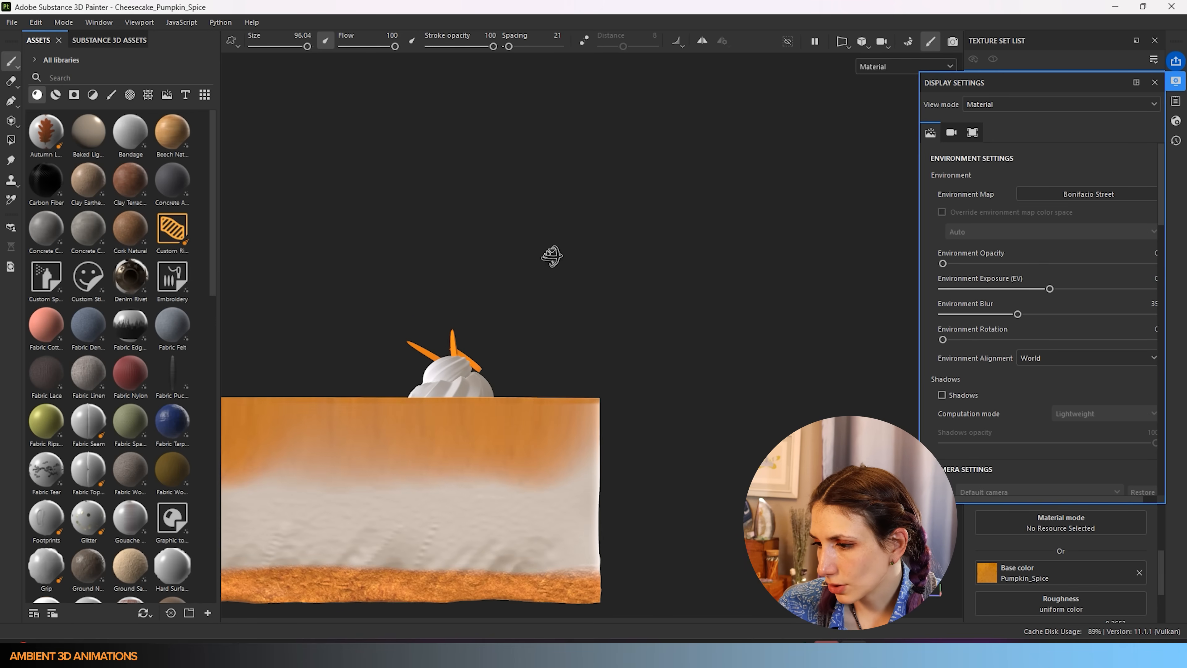
pyautogui.moveTo(584, 358)
pyautogui.keyDown('alt'); pyautogui.mouseDown()
pyautogui.moveTo(560, 393)
pyautogui.moveTo(505, 288)
pyautogui.mouseUp(); pyautogui.keyUp('alt')
pyautogui.moveTo(538, 416)
pyautogui.keyDown('alt'); pyautogui.mouseDown()
pyautogui.moveTo(485, 430)
pyautogui.moveTo(613, 477)
pyautogui.moveTo(430, 463)
pyautogui.moveTo(659, 398)
pyautogui.moveTo(784, 334)
pyautogui.moveTo(425, 474)
pyautogui.mouseUp(); pyautogui.keyUp('alt')
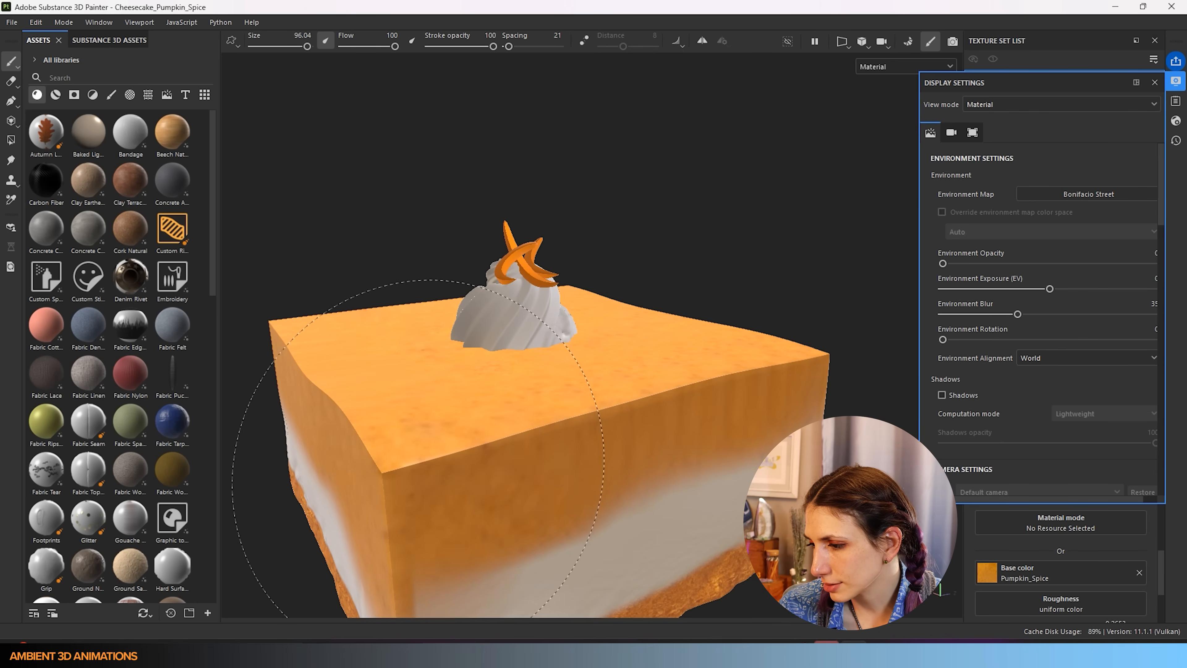
pyautogui.press('f')
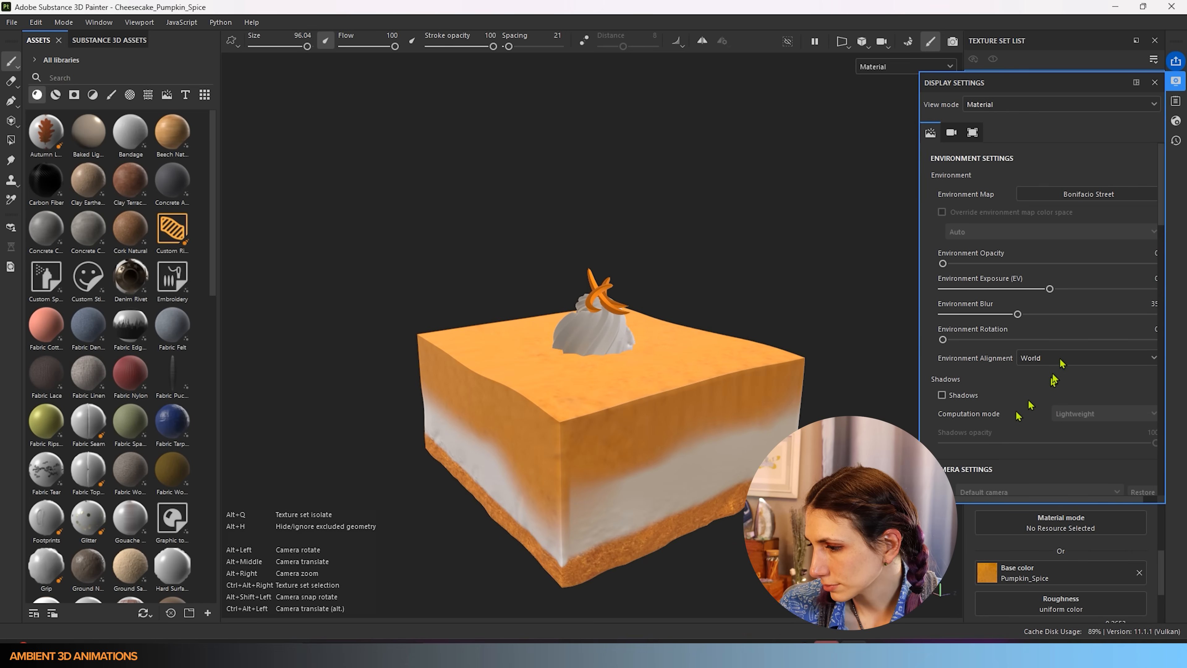
pyautogui.press('ctrl')
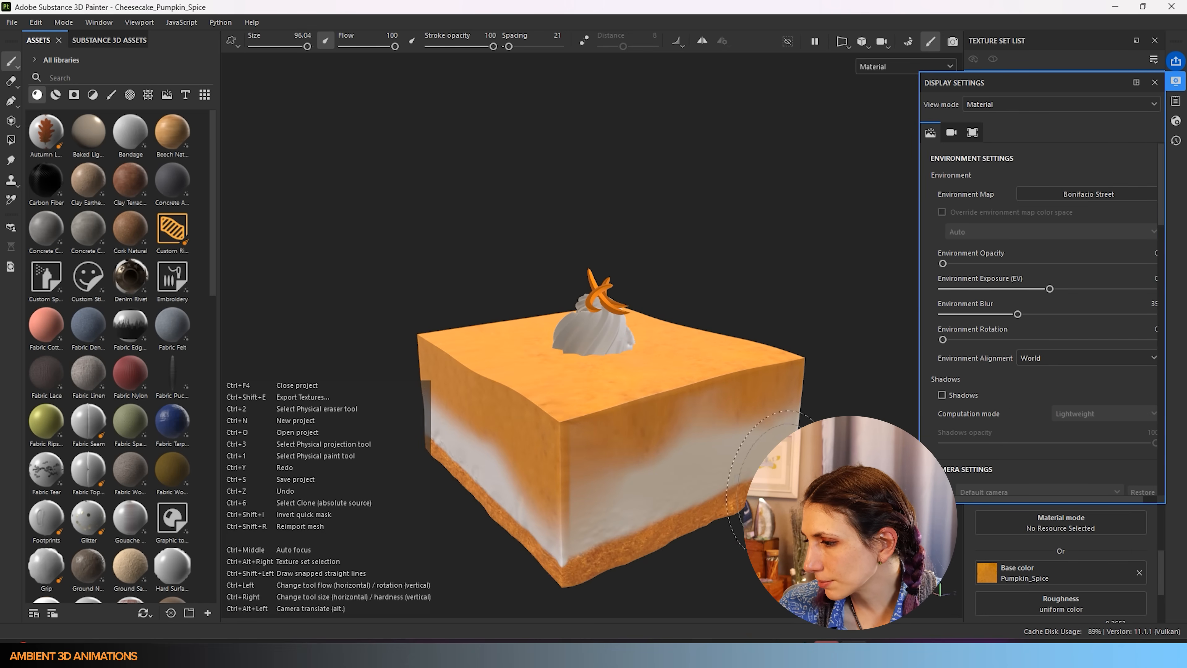
pyautogui.hotkey('ctrl', 'z')
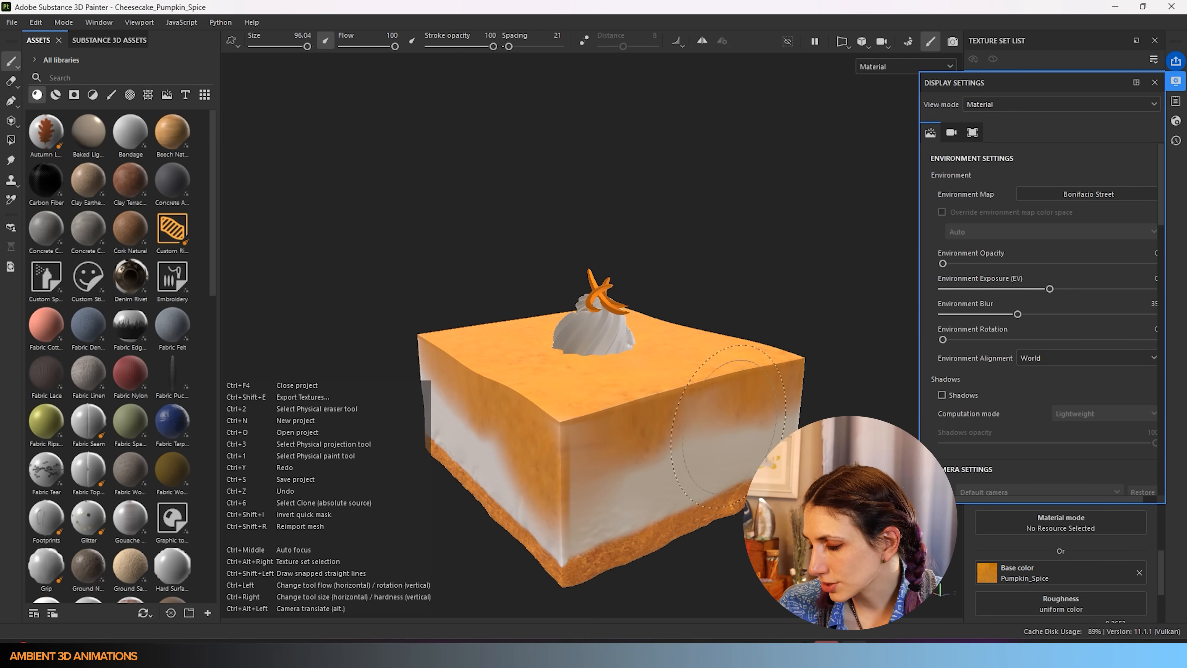
# - Close the Display Settings panel
pyautogui.click(1156, 83)
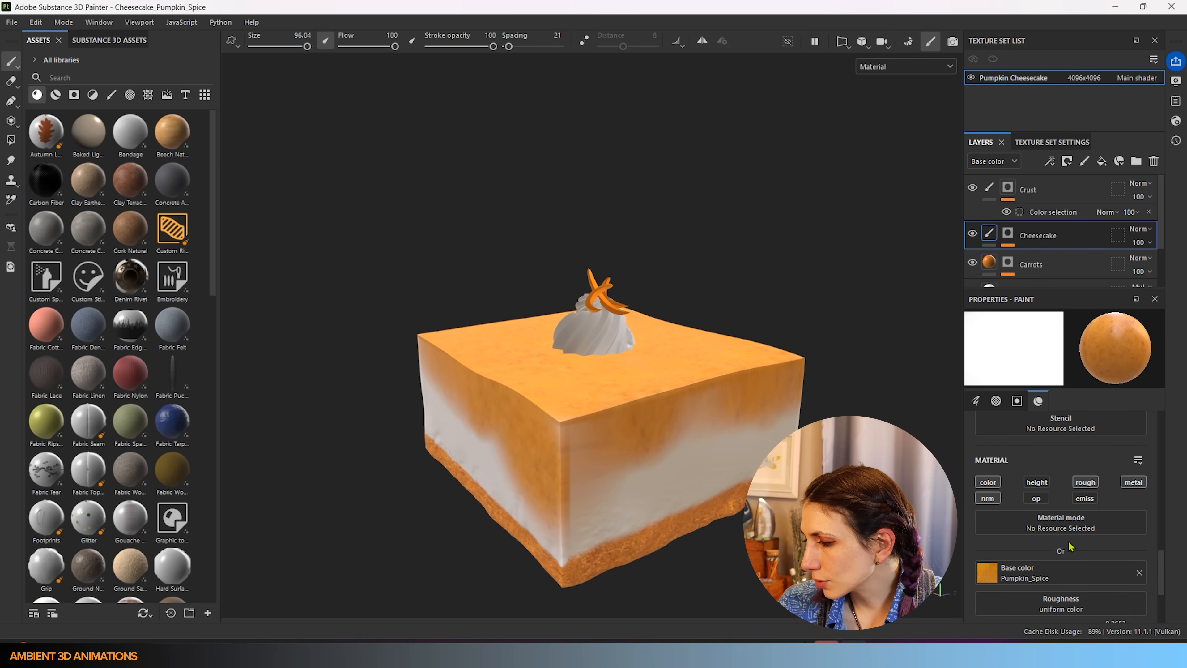
pyautogui.scroll(-4, 1070, 548)
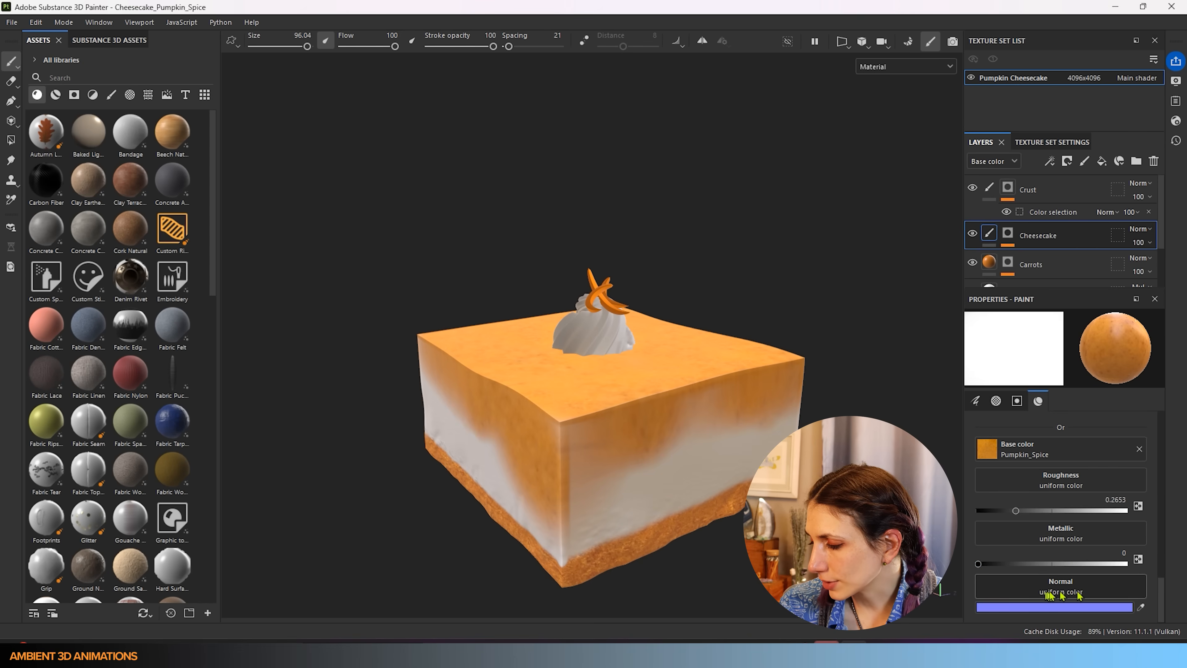
pyautogui.scroll(4, 1043, 559)
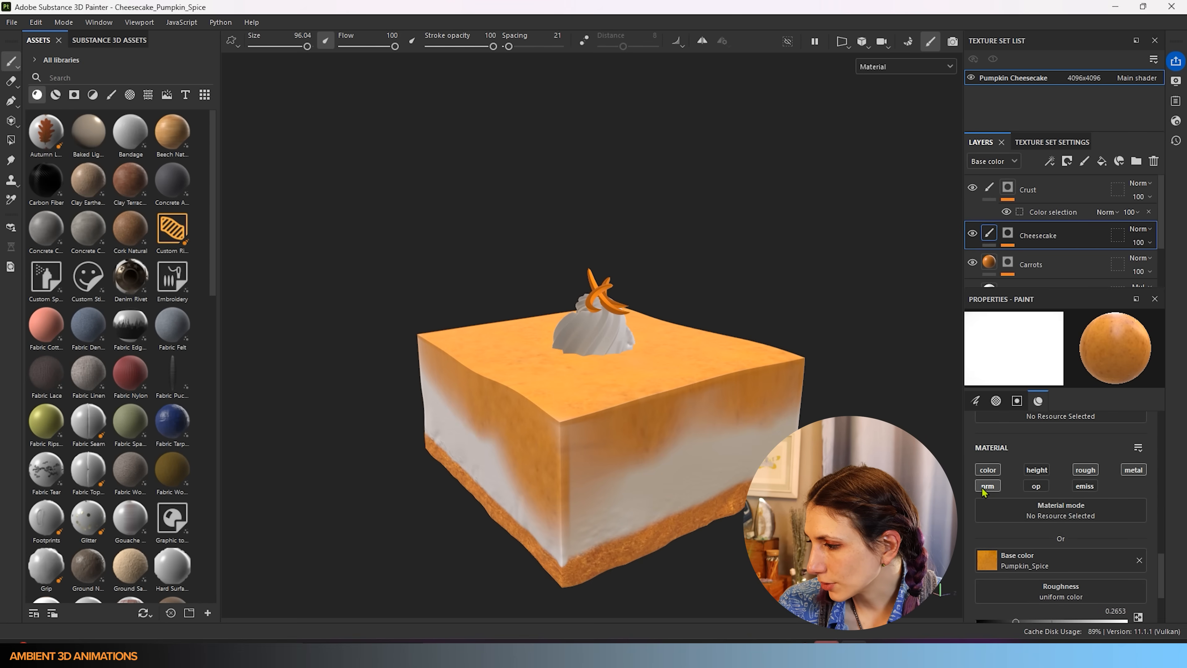
pyautogui.press('ctrl')
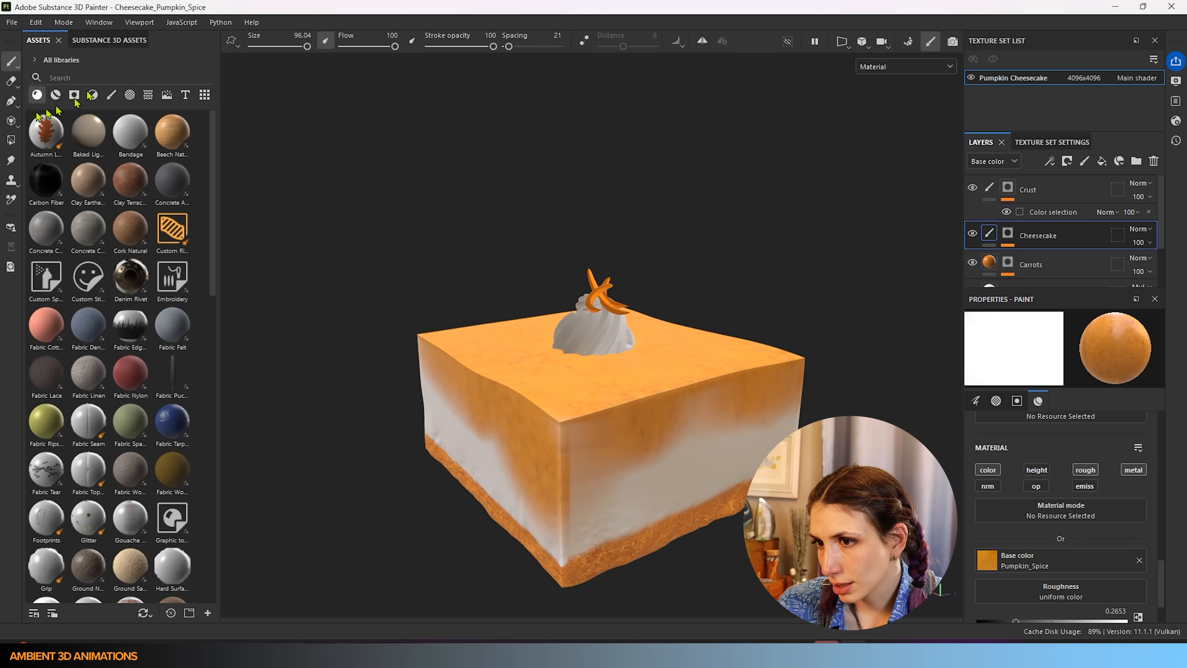
# - Switch to the Eraser and enlarge it to size 70.07, orbiting around the cake
pyautogui.click(12, 82)
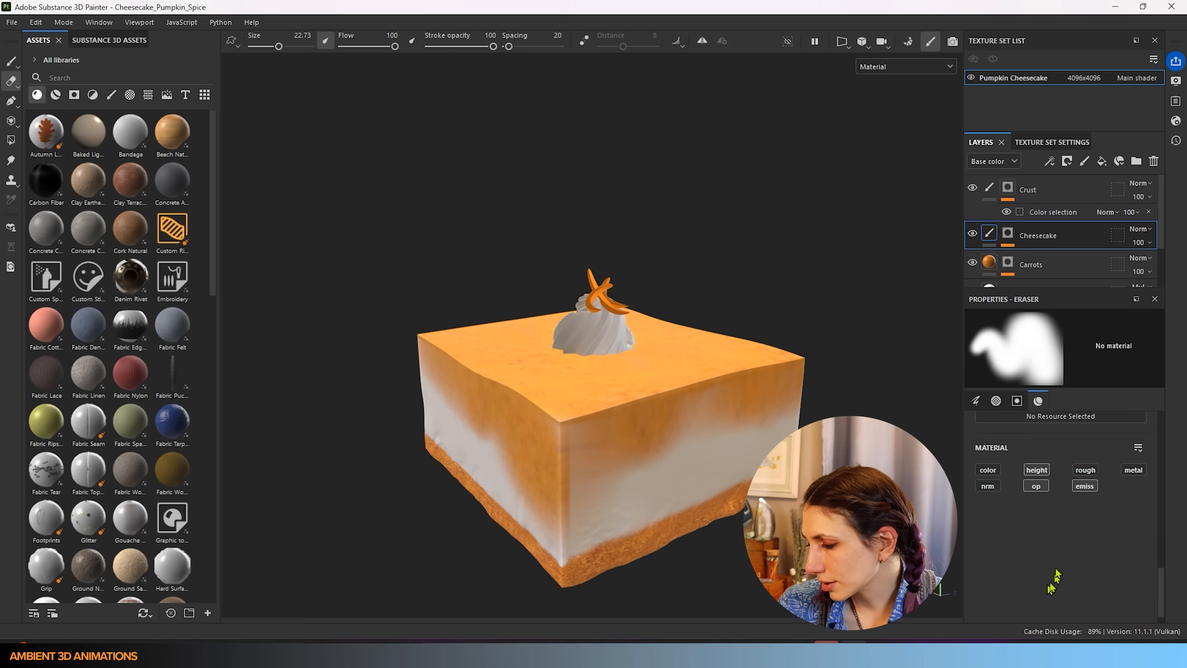
pyautogui.click(1018, 400)
pyautogui.scroll(5, 1033, 524)
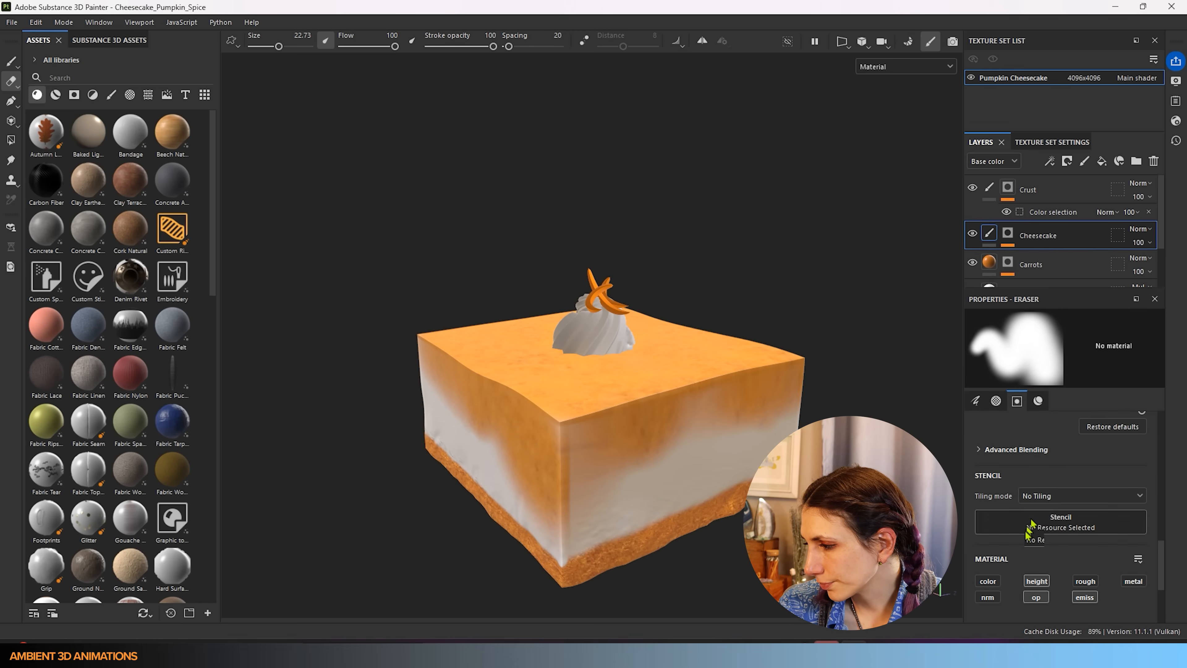
pyautogui.scroll(-5, 1027, 536)
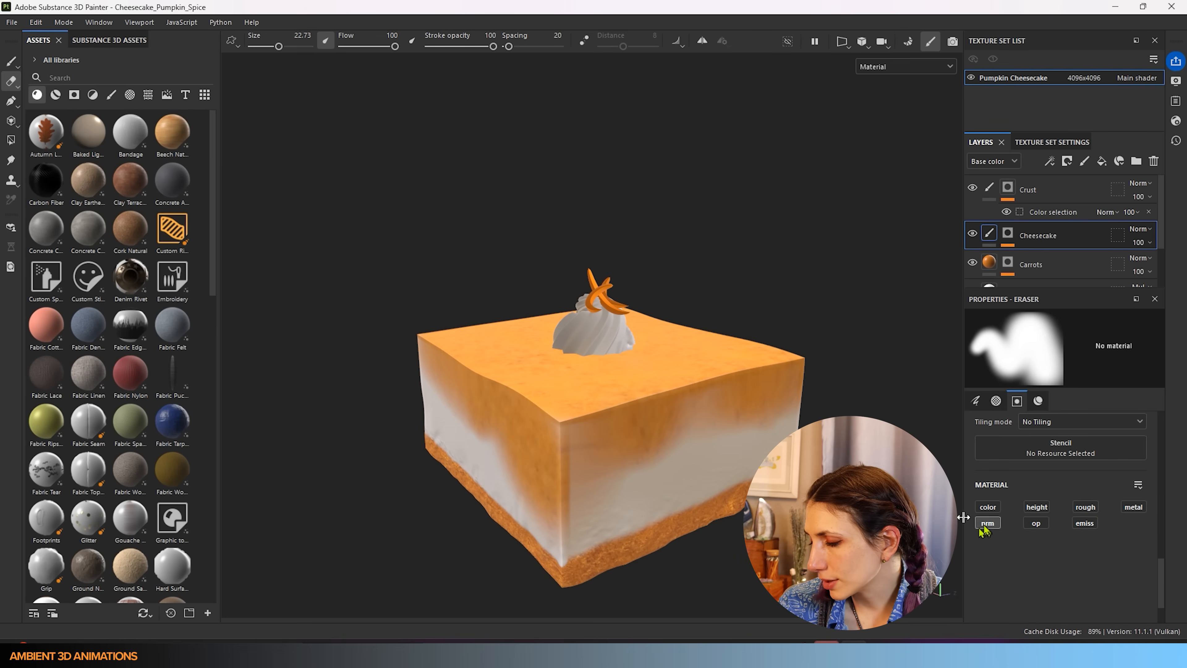
pyautogui.press(']')
pyautogui.press(']')
pyautogui.press(']')
pyautogui.press(']')
pyautogui.press(']')
pyautogui.press(']')
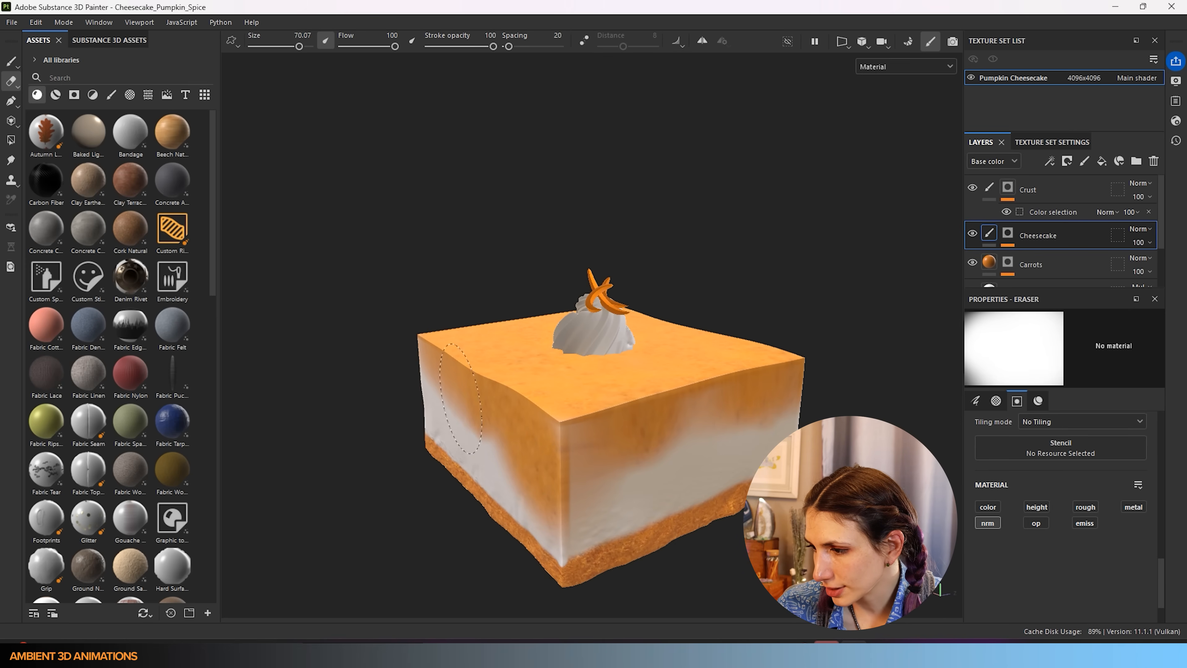
pyautogui.keyDown('alt'); pyautogui.moveTo(742, 382); pyautogui.dragTo(837, 416); pyautogui.keyUp('alt')
pyautogui.keyDown('alt'); pyautogui.moveTo(760, 351); pyautogui.dragTo(405, 416, button='middle'); pyautogui.keyUp('alt')
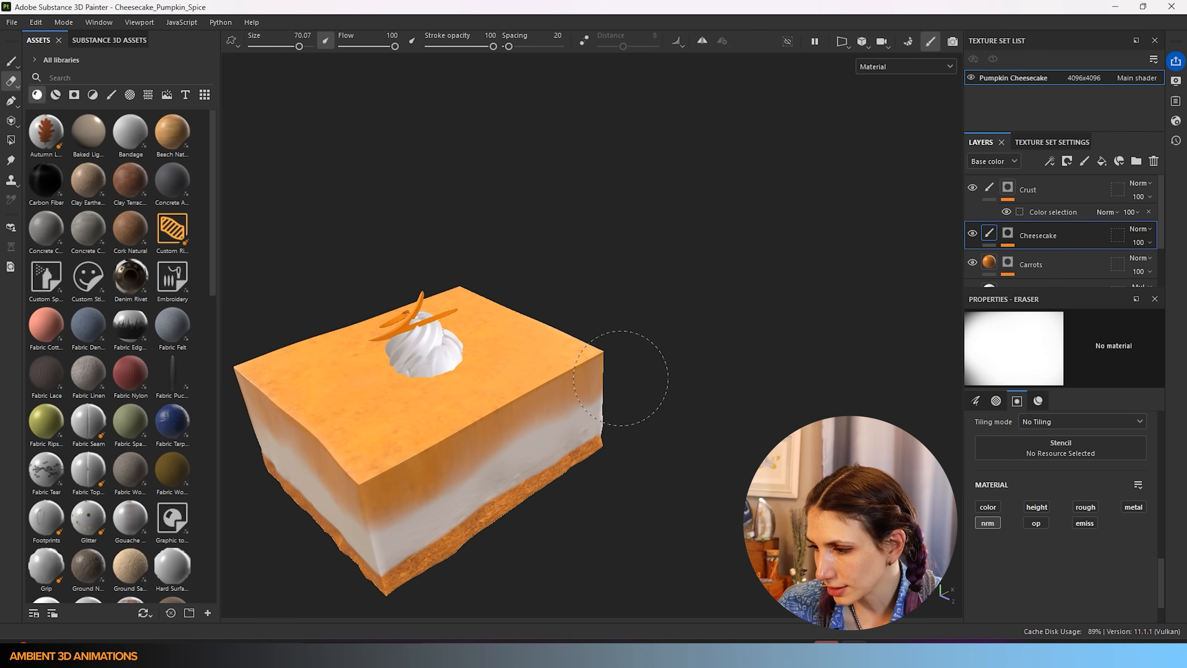
pyautogui.keyDown('alt'); pyautogui.moveTo(575, 374); pyautogui.dragTo(367, 349); pyautogui.keyUp('alt')
pyautogui.keyDown('alt'); pyautogui.moveTo(656, 365); pyautogui.dragTo(396, 465, button='middle'); pyautogui.keyUp('alt')
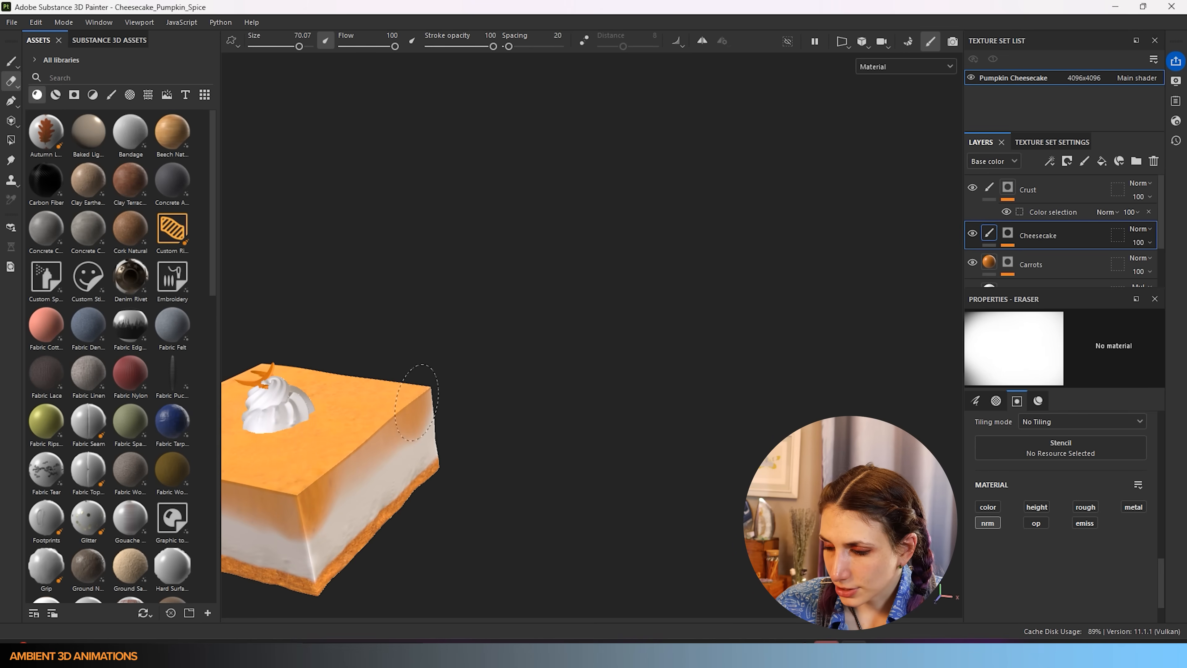
pyautogui.moveTo(280, 484)
pyautogui.keyDown('alt'); pyautogui.mouseDown(button='middle')
pyautogui.moveTo(397, 398)
pyautogui.moveTo(468, 417)
pyautogui.mouseUp(button='middle'); pyautogui.keyUp('alt')
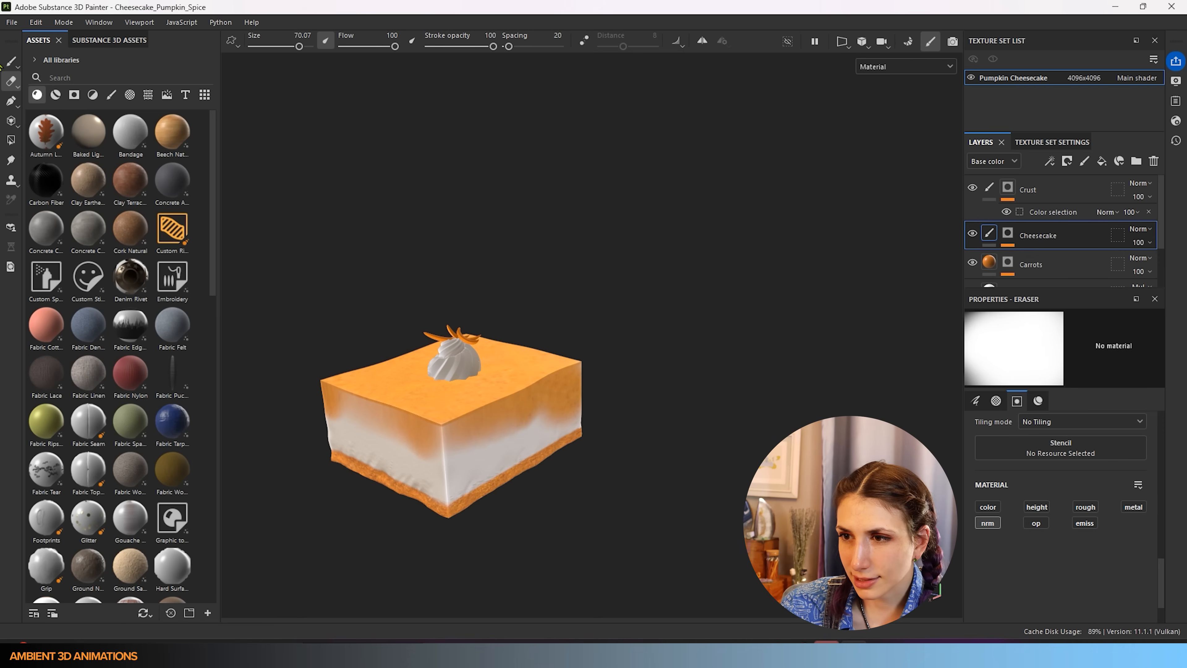
# - Blend Pumpkin_Spice further down the front sides, then remove the Pumpkin_Spice texture from the base colour
pyautogui.click(11, 62)
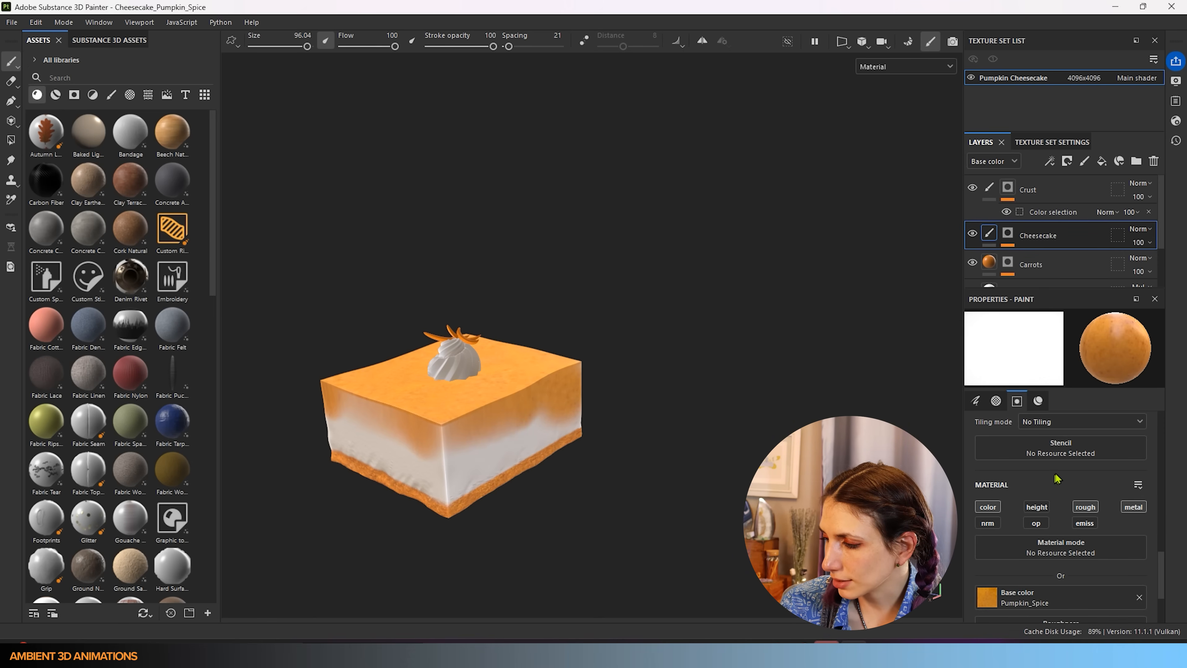
pyautogui.scroll(-3, 1056, 477)
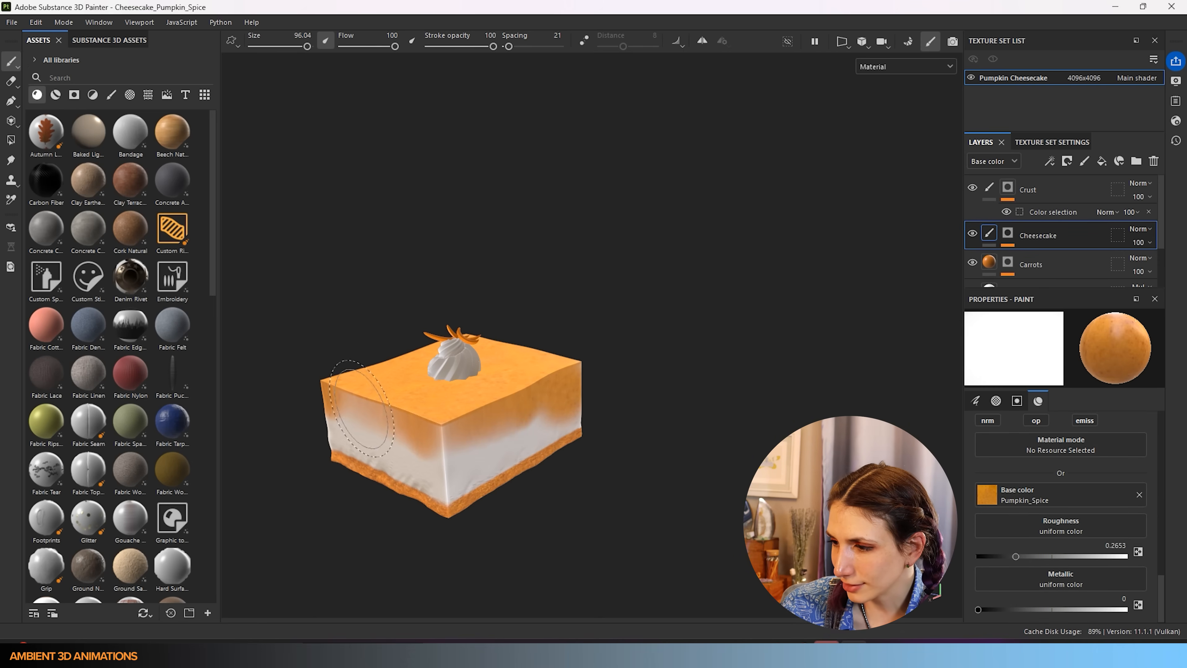
pyautogui.scroll(3, 402, 381)
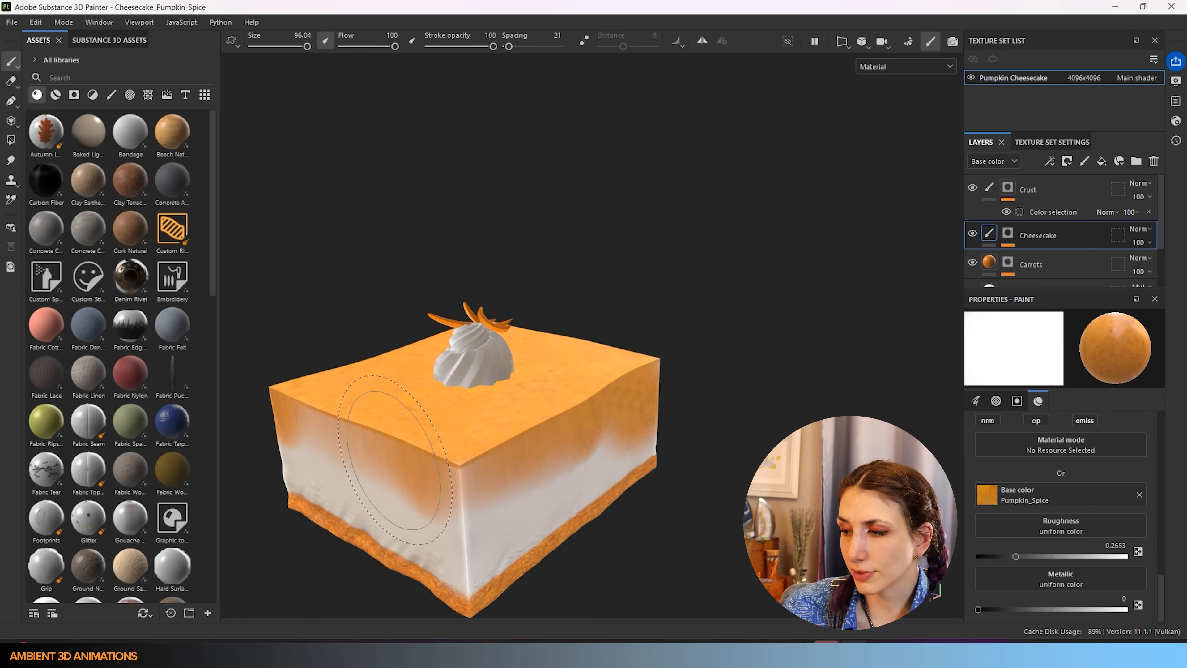
pyautogui.moveTo(333, 407)
pyautogui.mouseDown()
pyautogui.moveTo(372, 461)
pyautogui.moveTo(404, 477)
pyautogui.moveTo(439, 467)
pyautogui.mouseUp()
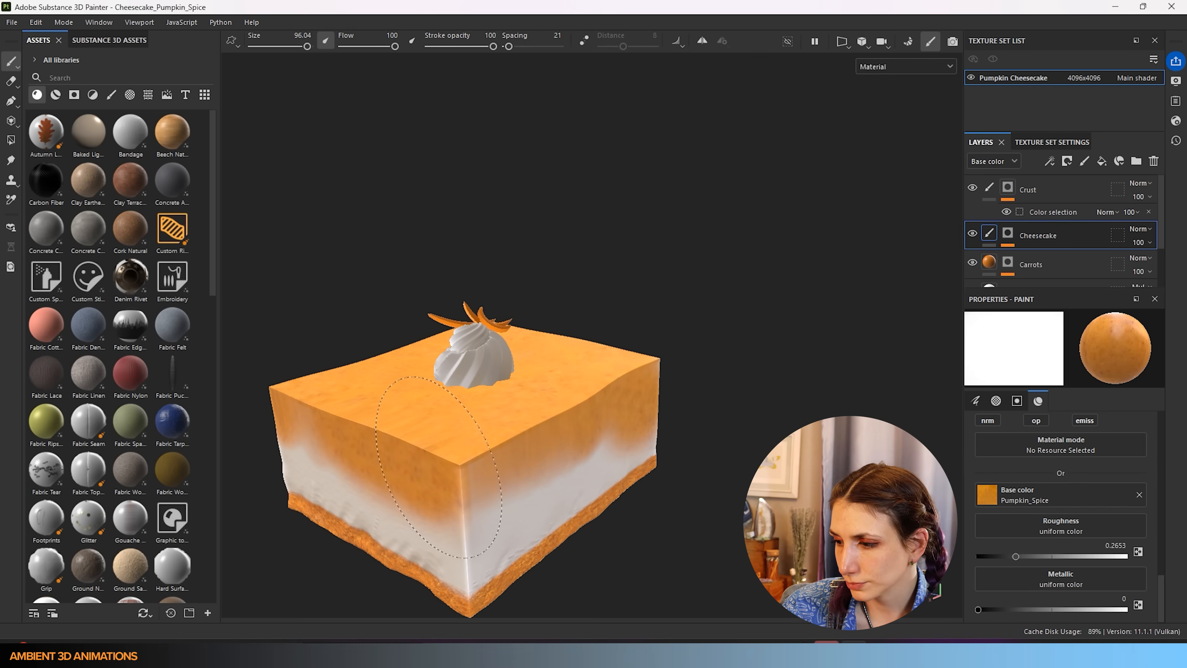
pyautogui.scroll(2, 1052, 486)
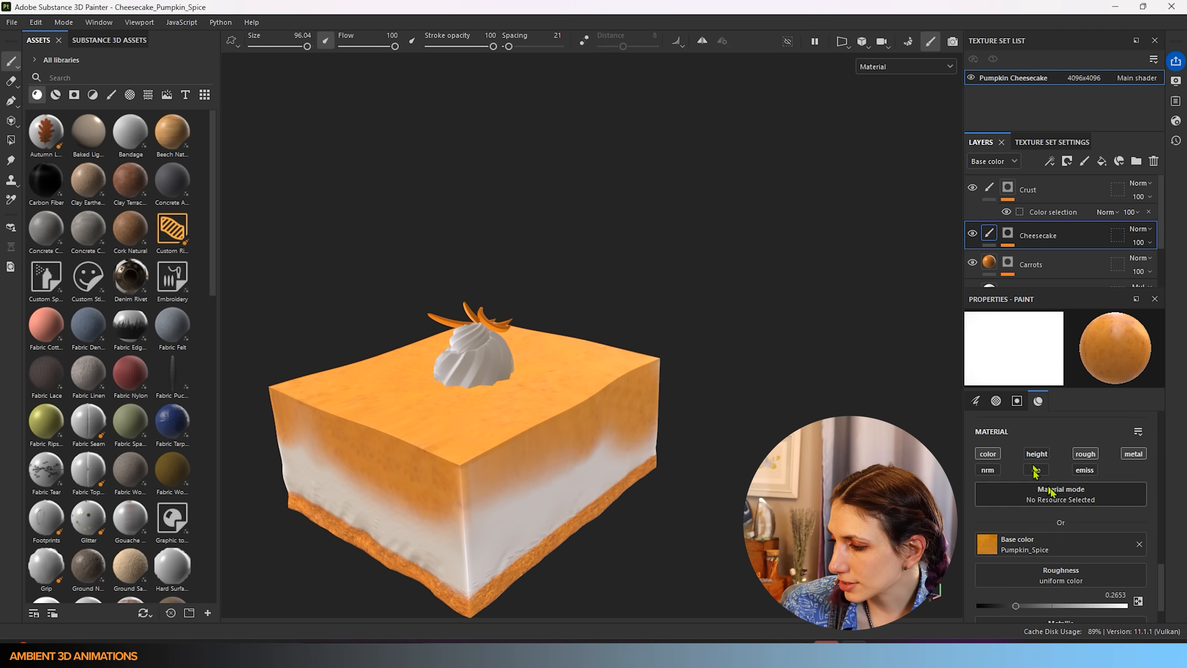
pyautogui.click(1139, 544)
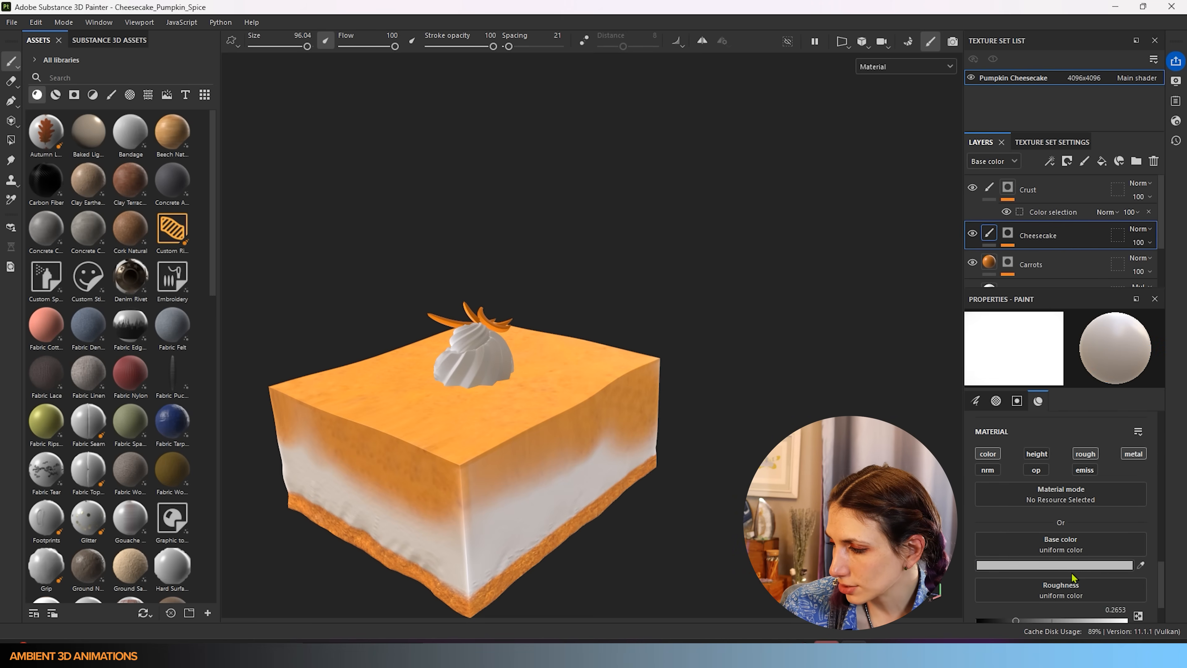
# - Set the brush's base colour to a dark spice brown in the colour picker
pyautogui.click(1079, 567)
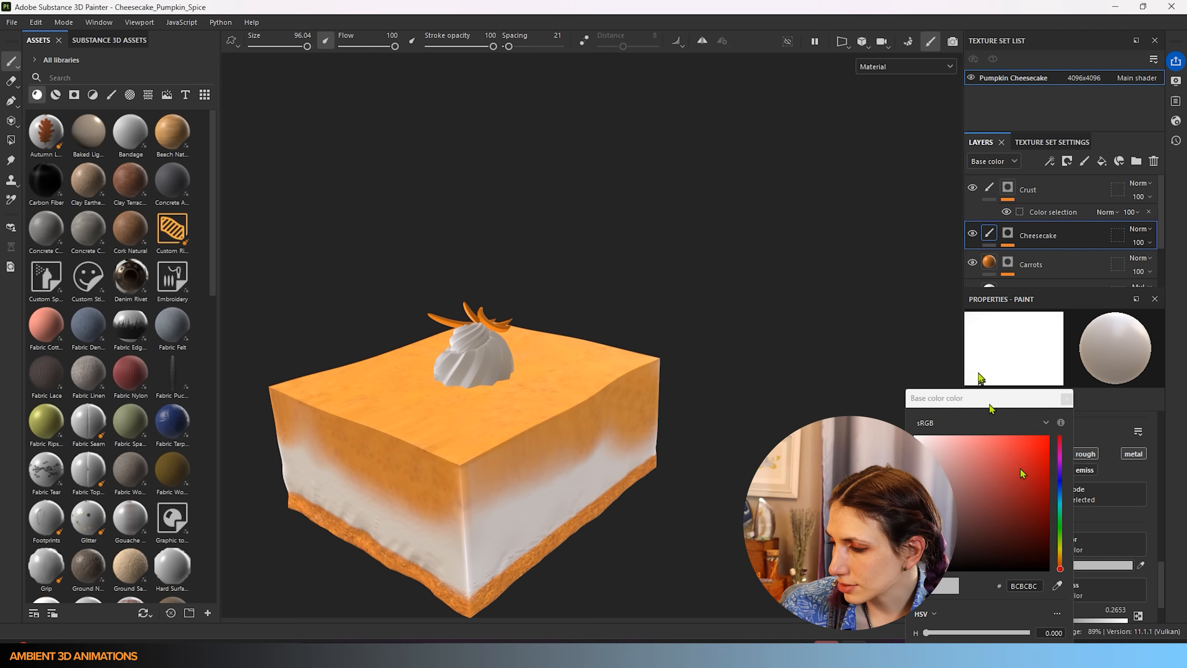
pyautogui.moveTo(993, 399); pyautogui.dragTo(255, 138)
pyautogui.moveTo(276, 277)
pyautogui.mouseDown()
pyautogui.moveTo(253, 283)
pyautogui.moveTo(262, 266)
pyautogui.moveTo(199, 207)
pyautogui.moveTo(217, 283)
pyautogui.moveTo(253, 274)
pyautogui.mouseUp()
pyautogui.moveTo(320, 307); pyautogui.dragTo(322, 302)
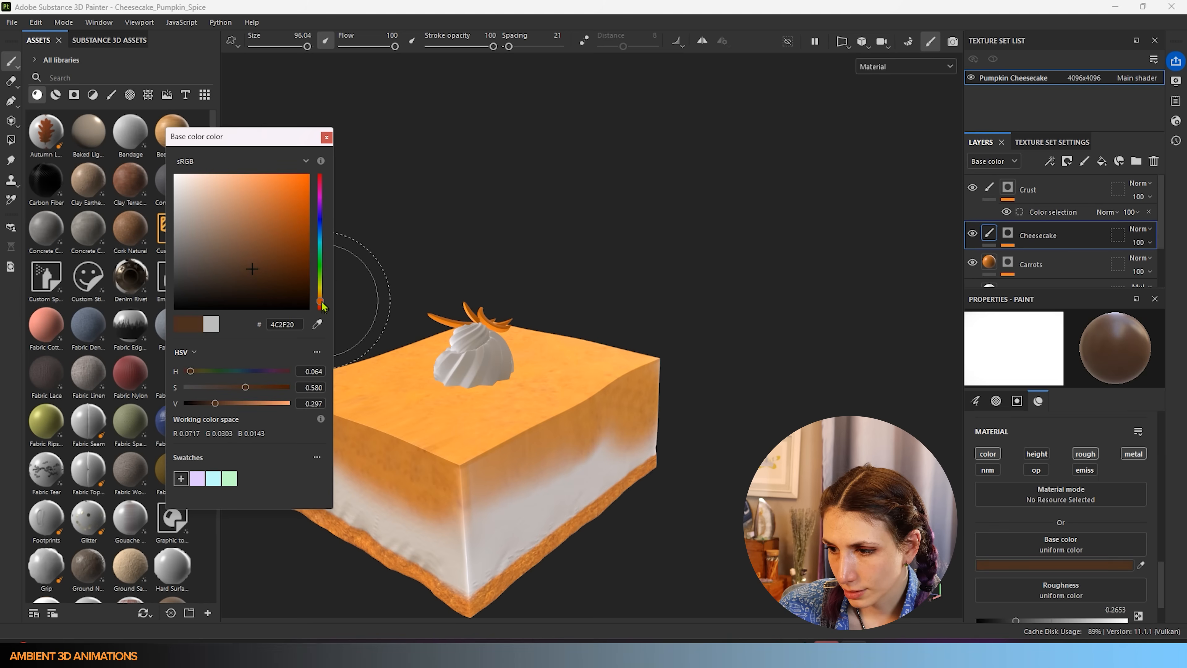
pyautogui.moveTo(216, 404); pyautogui.dragTo(206, 404)
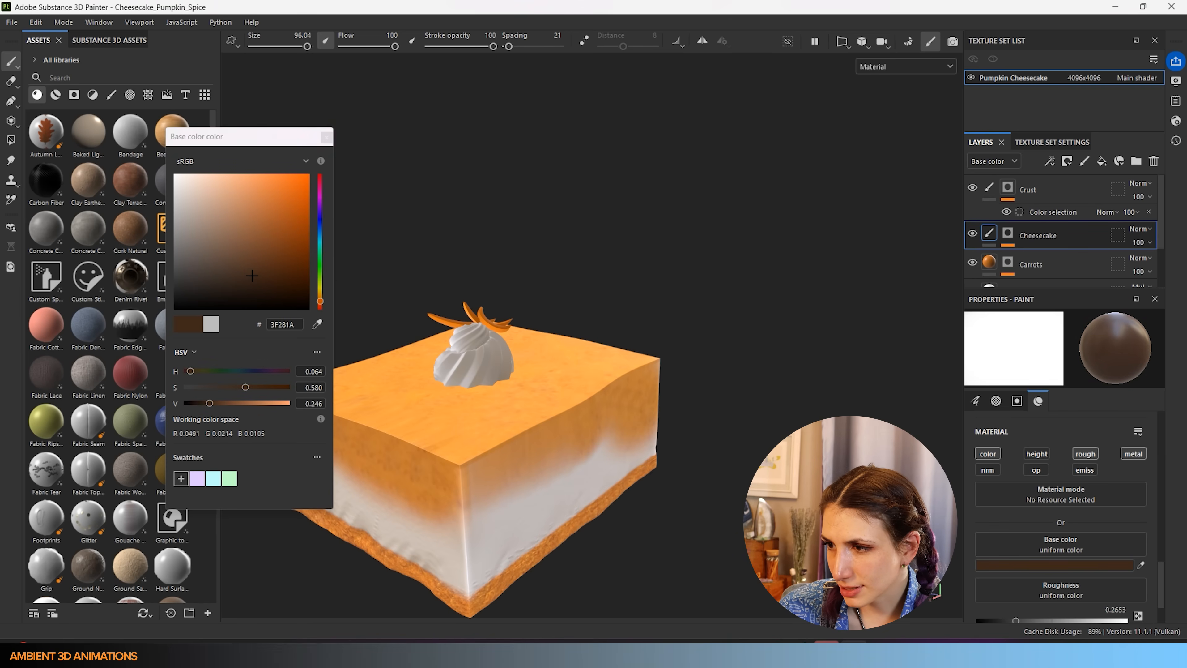
pyautogui.click(327, 138)
# - Shrink the brush size to 1.22
pyautogui.scroll(3, 1090, 543)
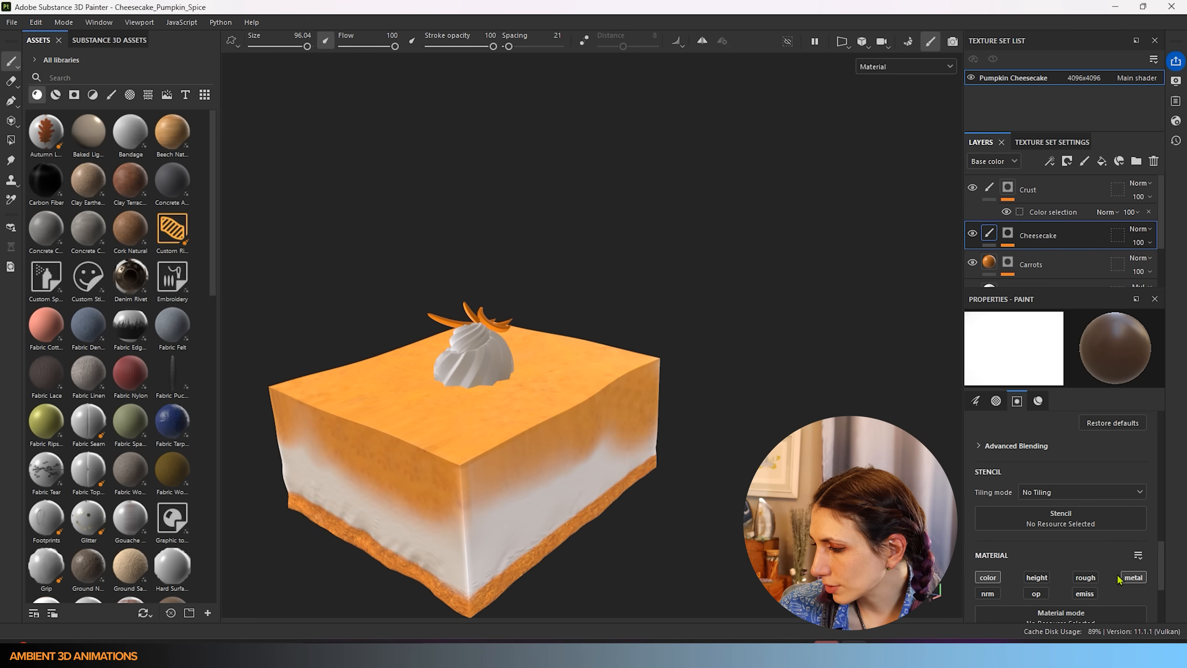
pyautogui.scroll(6, 997, 550)
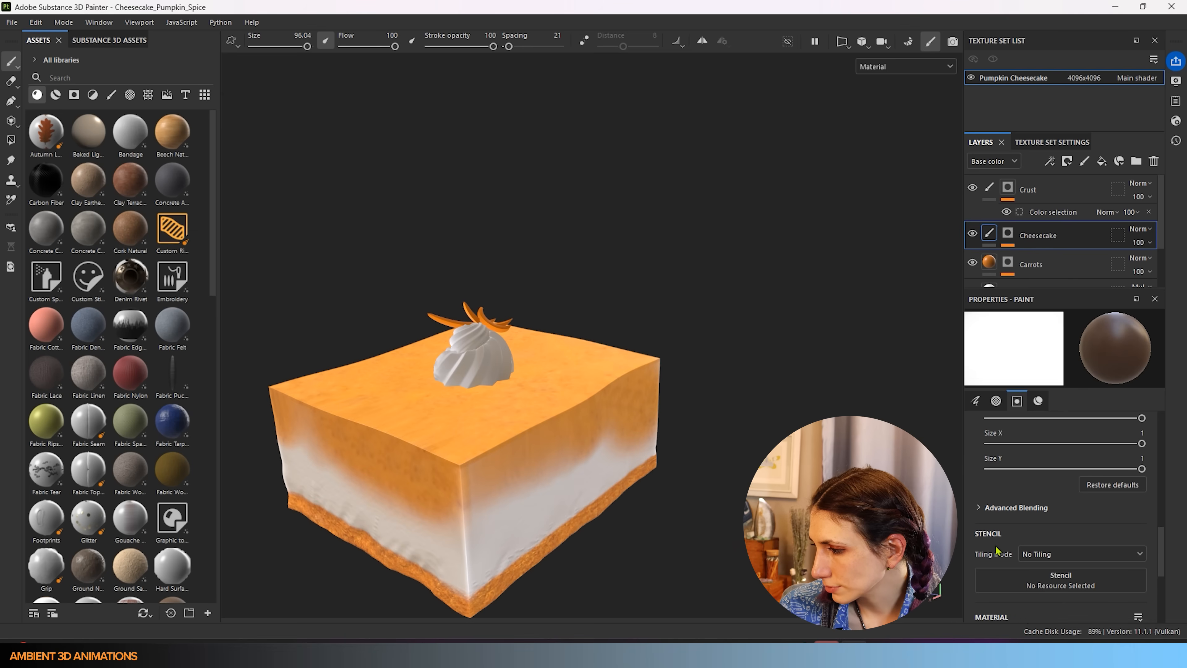
pyautogui.scroll(10, 997, 550)
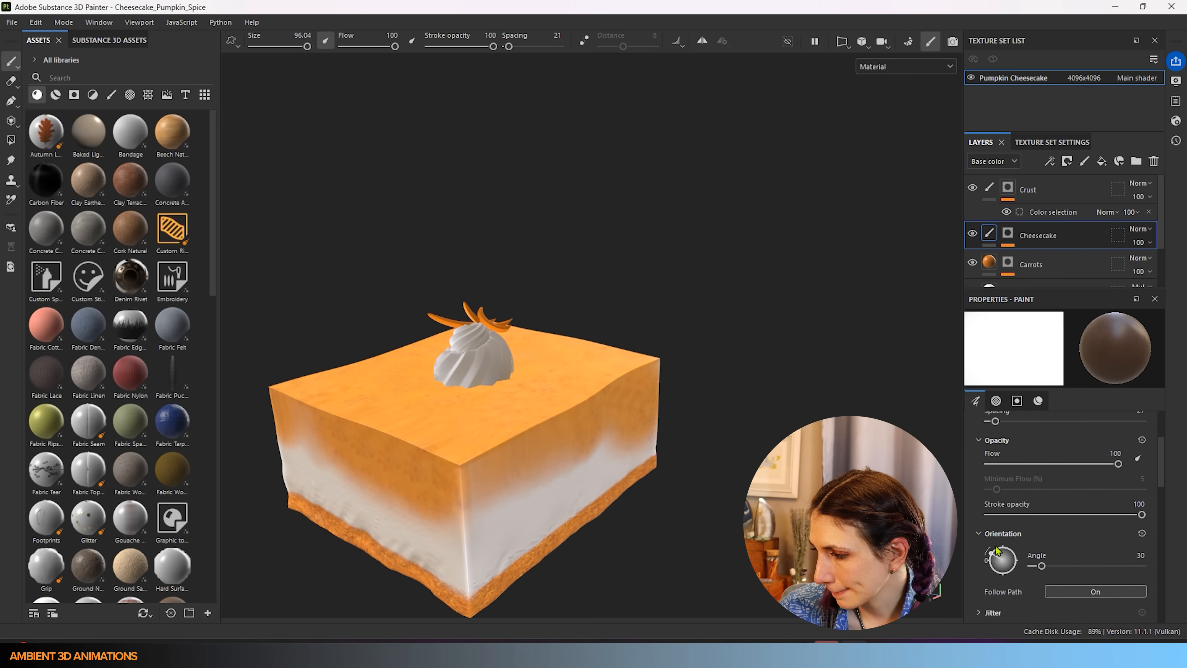
pyautogui.moveTo(1059, 478); pyautogui.dragTo(1001, 476)
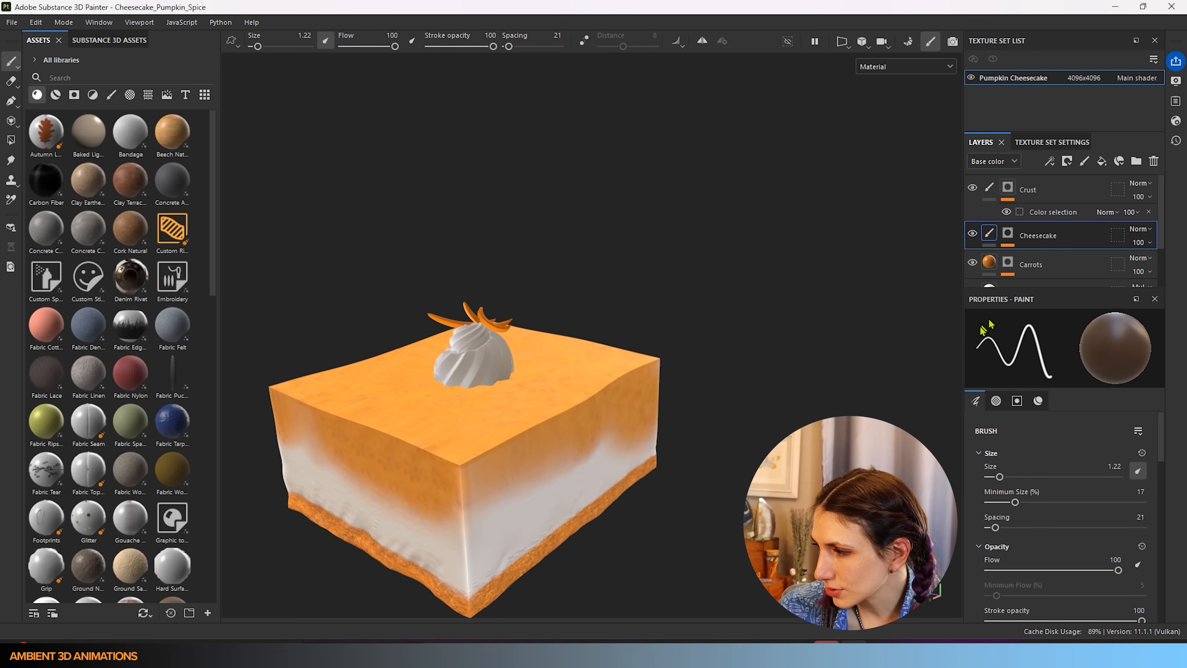
pyautogui.scroll(-5, 1018, 556)
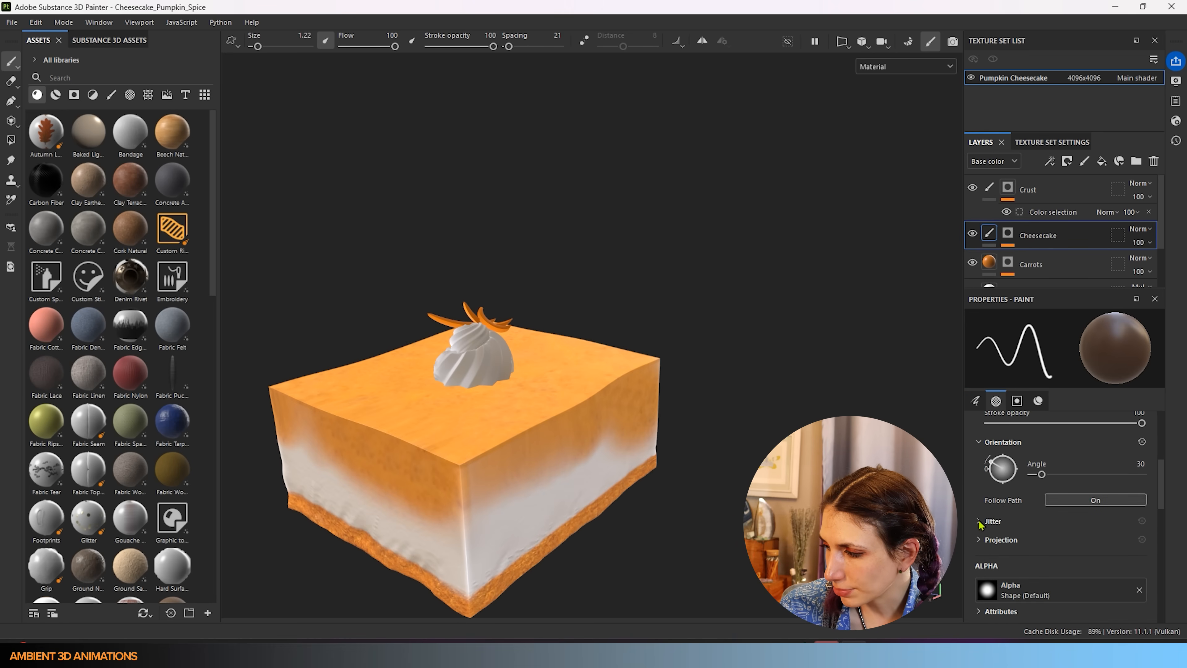
# - Expand the brush jitter settings and set Position Jitter to 300
pyautogui.click(980, 522)
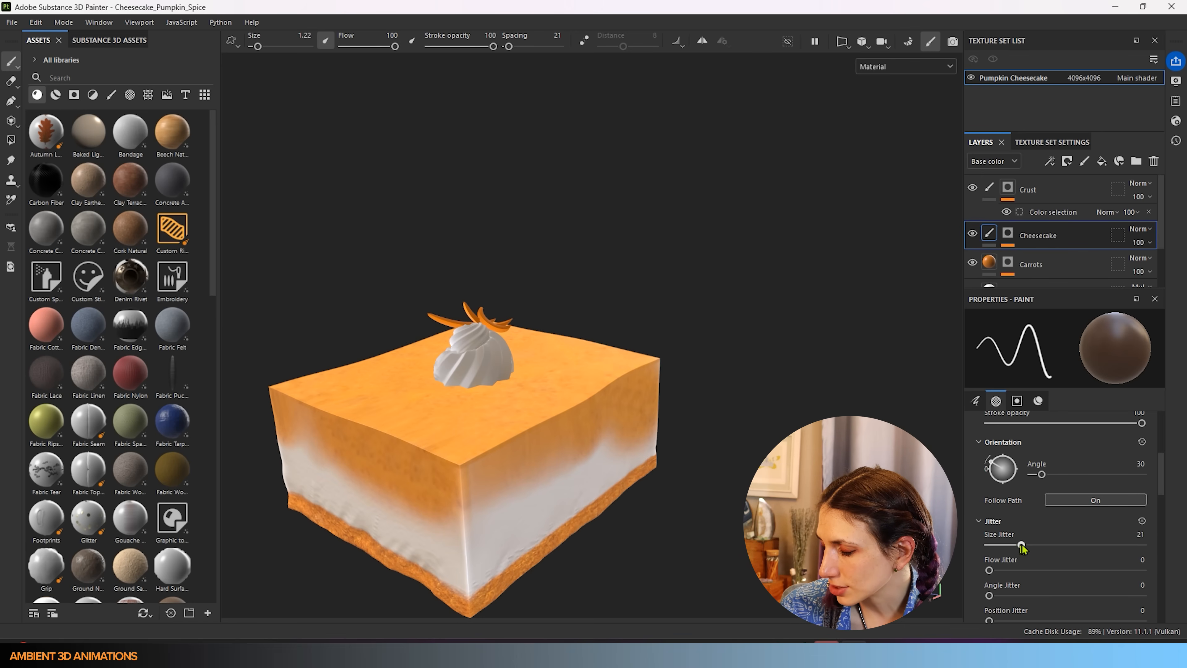
pyautogui.scroll(8, 1006, 495)
pyautogui.scroll(-11, 1019, 491)
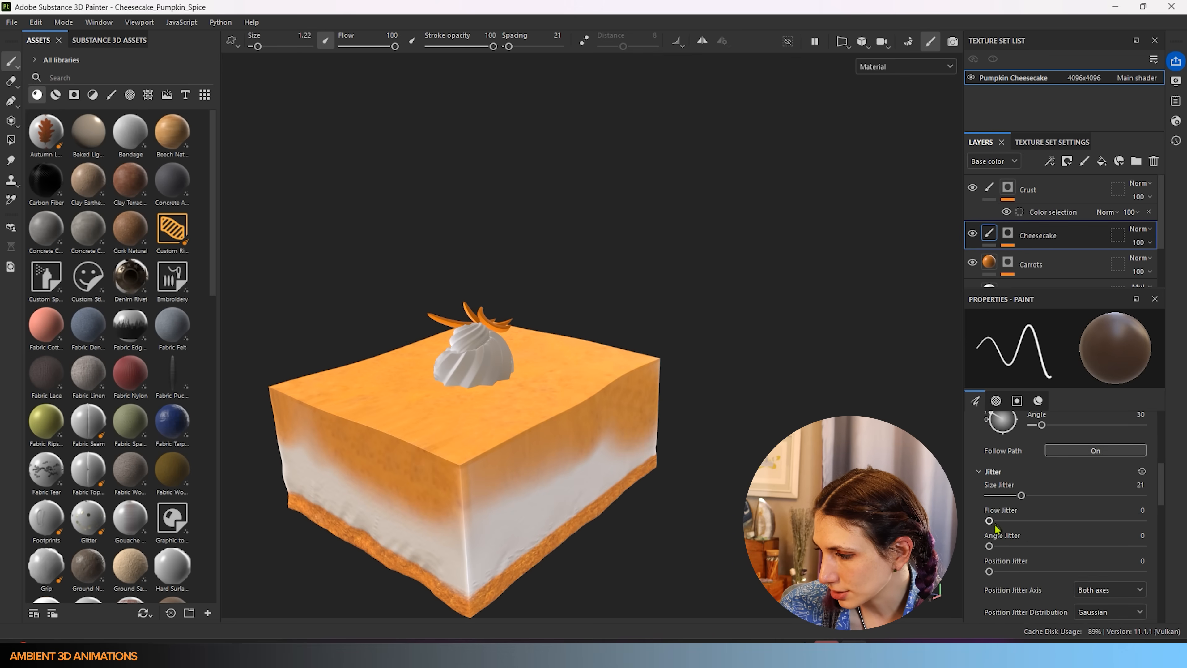
pyautogui.moveTo(994, 572); pyautogui.dragTo(1157, 582)
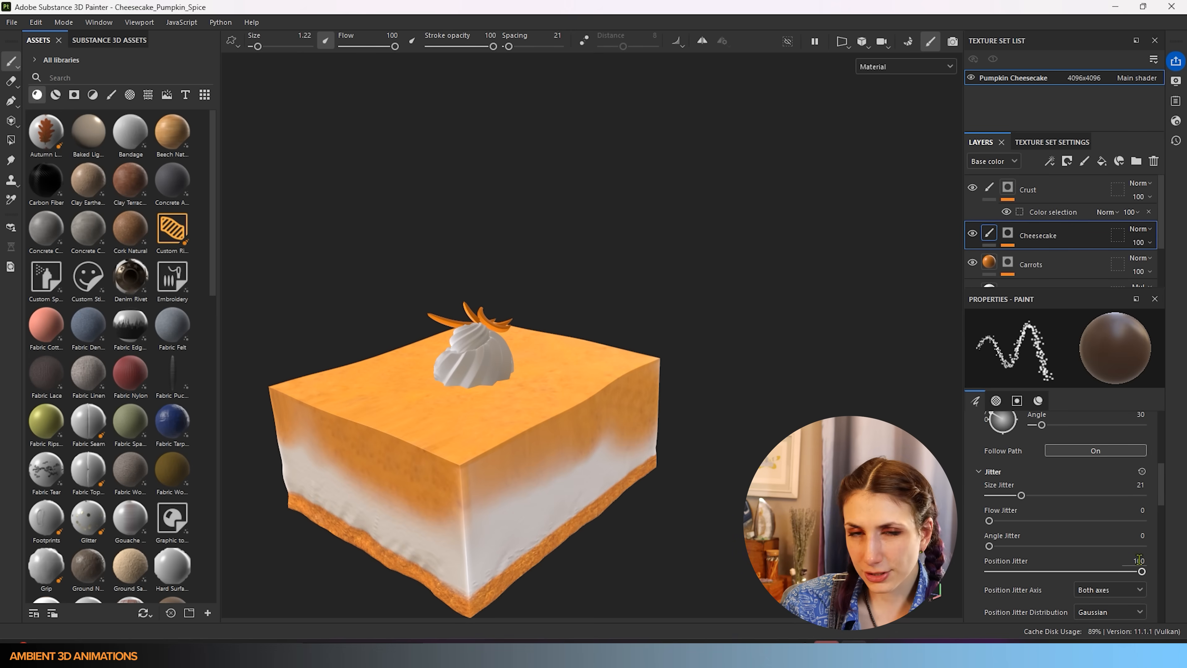
pyautogui.doubleClick(1139, 560)
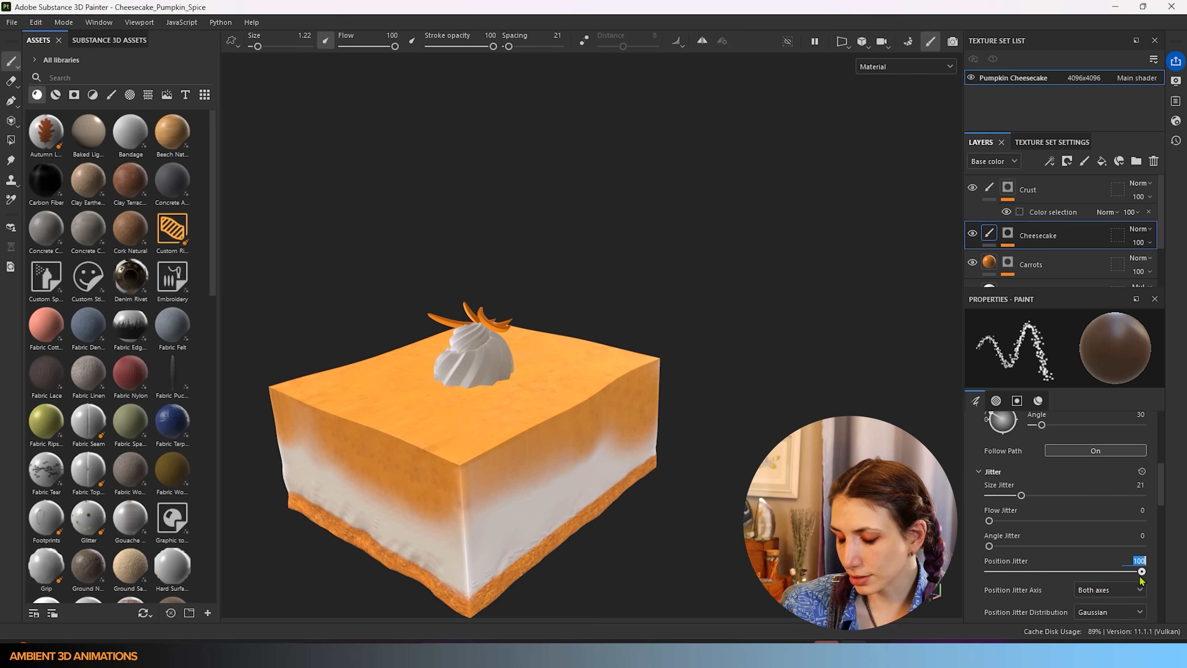
pyautogui.press('BackSpace')
pyautogui.write('300')
pyautogui.press('Return')
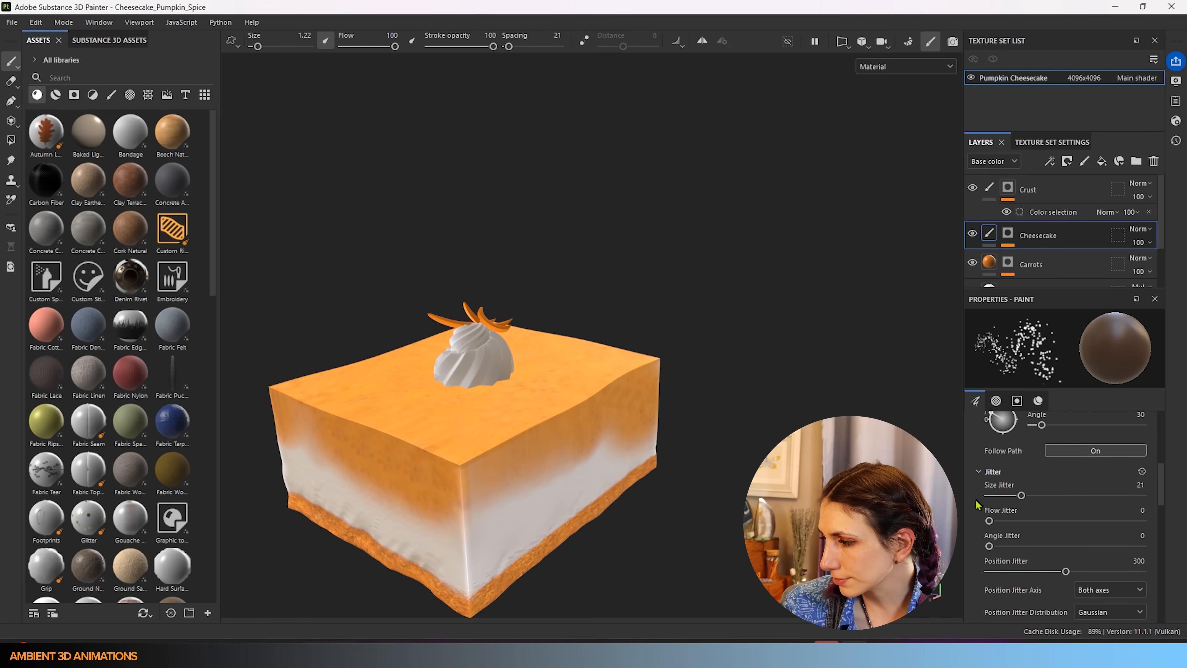
# - Raise Flow Jitter to 74 and Angle Jitter to 118, and lower flow to 56
pyautogui.moveTo(992, 520); pyautogui.dragTo(1103, 543)
pyautogui.moveTo(990, 547); pyautogui.dragTo(1083, 551)
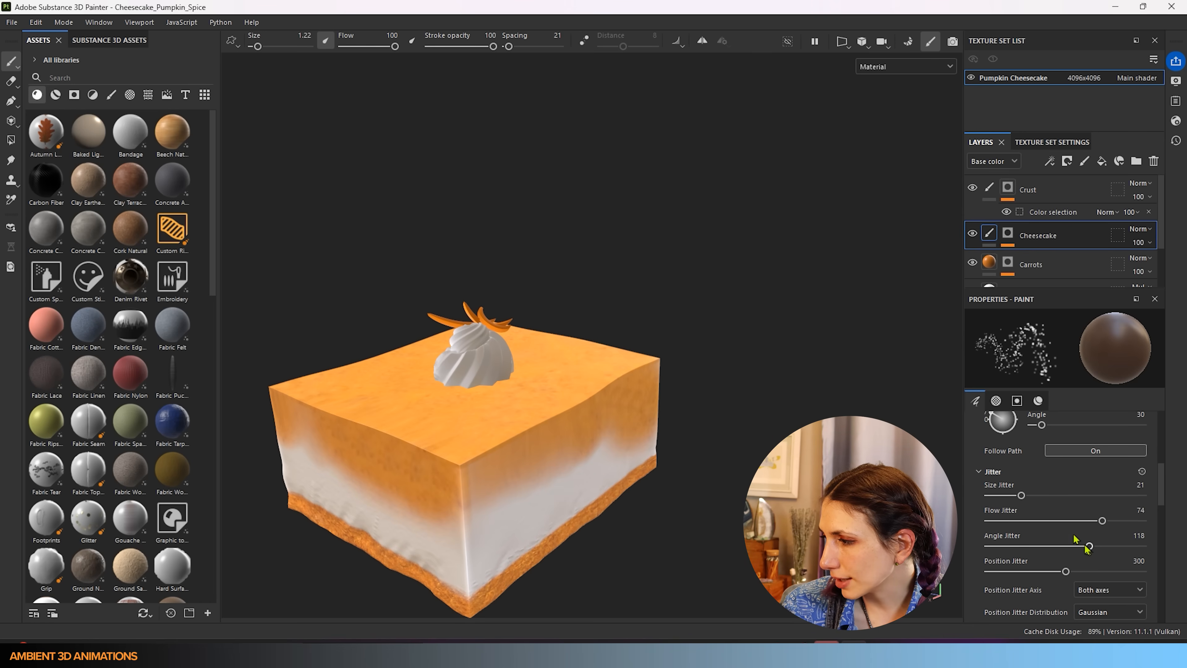
pyautogui.scroll(5, 1083, 547)
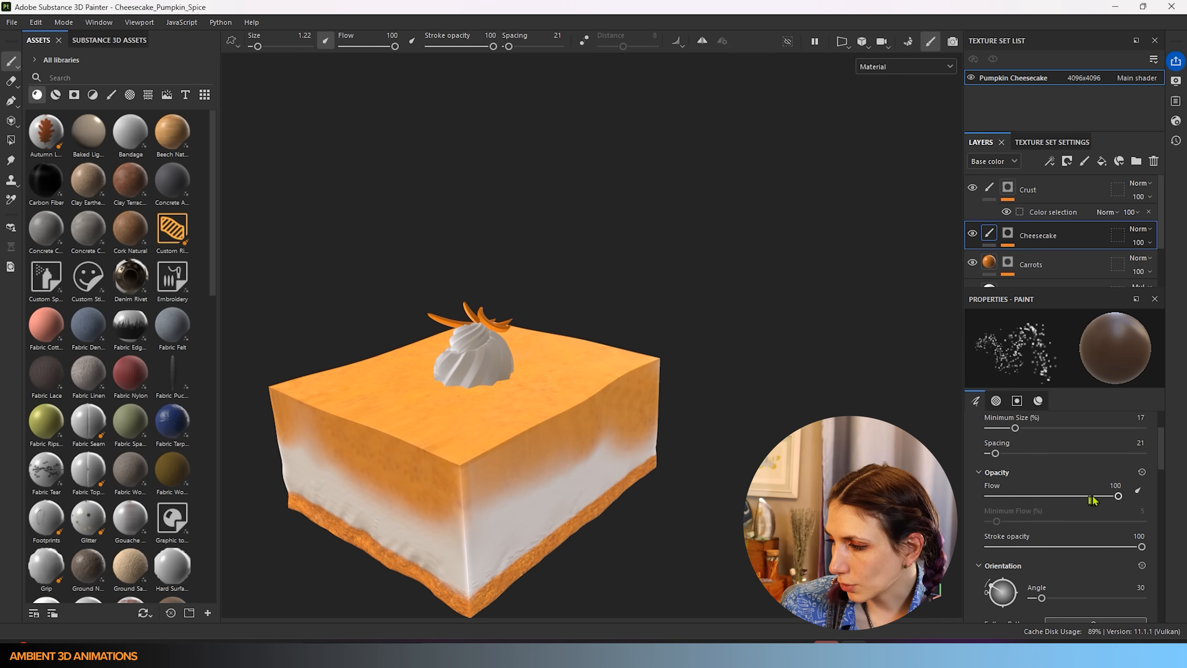
pyautogui.moveTo(1118, 496); pyautogui.dragTo(1062, 497)
pyautogui.keyDown('alt'); pyautogui.moveTo(724, 418); pyautogui.dragTo(433, 449); pyautogui.keyUp('alt')
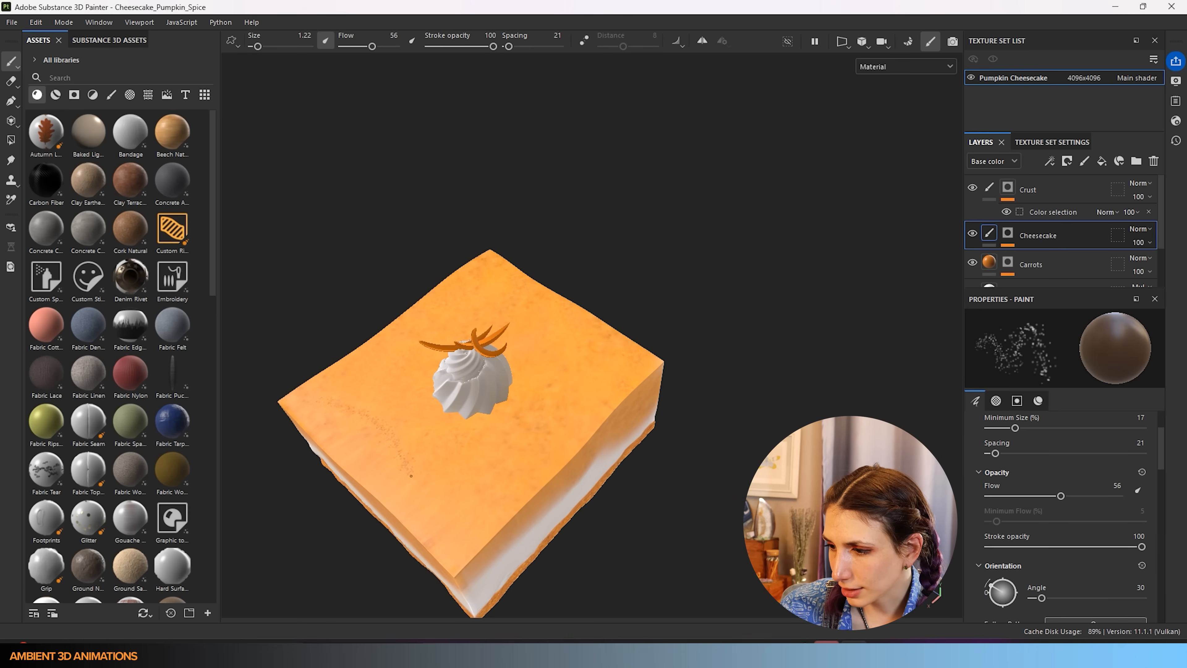
# - Test dark dabs on the cake top with a larger brush, undo them, and return to size 1.22
pyautogui.keyDown('ctrl'); pyautogui.moveTo(369, 421); pyautogui.dragTo(397, 421, button='right'); pyautogui.keyUp('ctrl')
pyautogui.moveTo(373, 417); pyautogui.dragTo(424, 467)
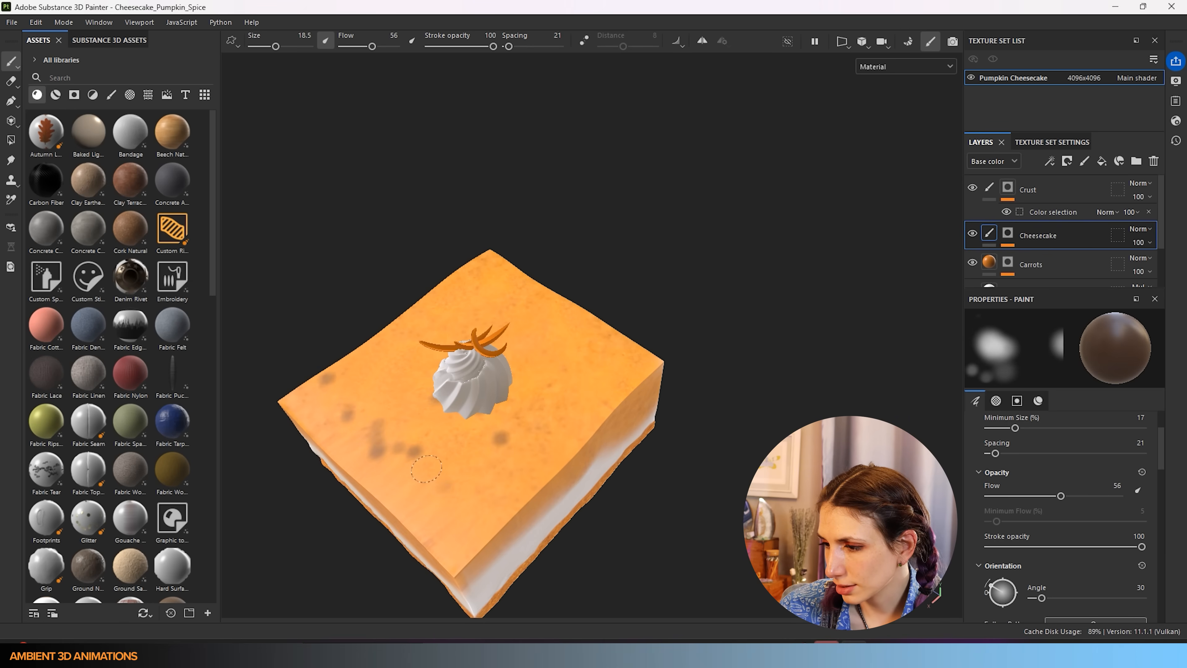
pyautogui.hotkey('ctrl', 'z')
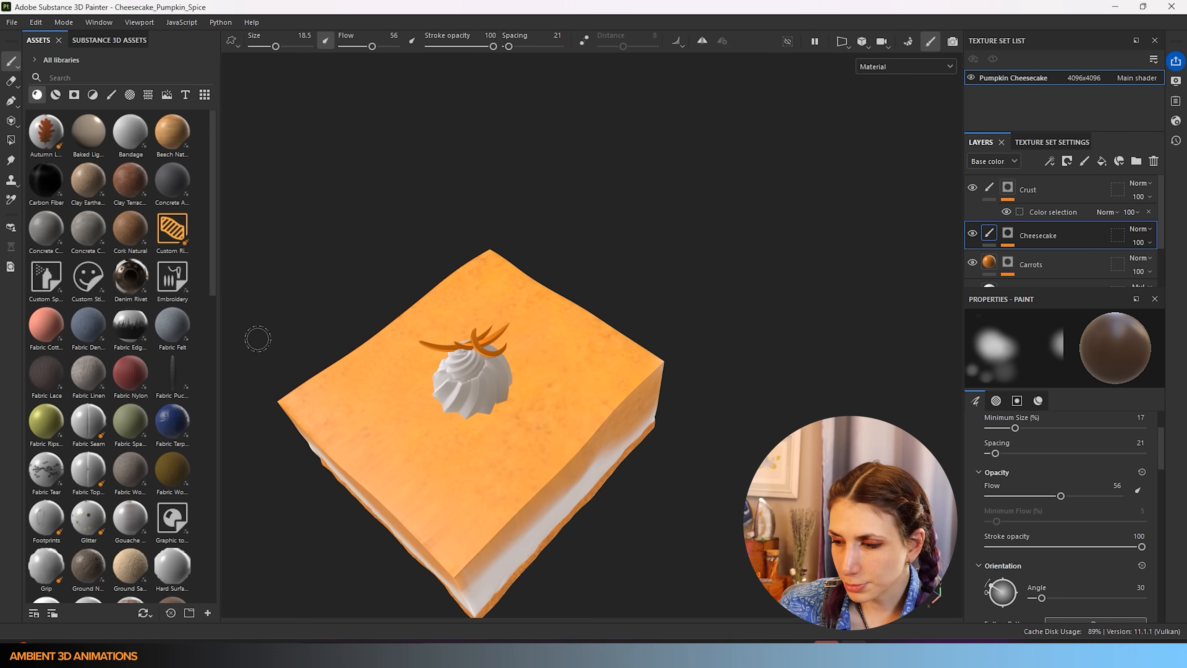
pyautogui.keyDown('ctrl'); pyautogui.moveTo(356, 395); pyautogui.dragTo(330, 395, button='right'); pyautogui.keyUp('ctrl')
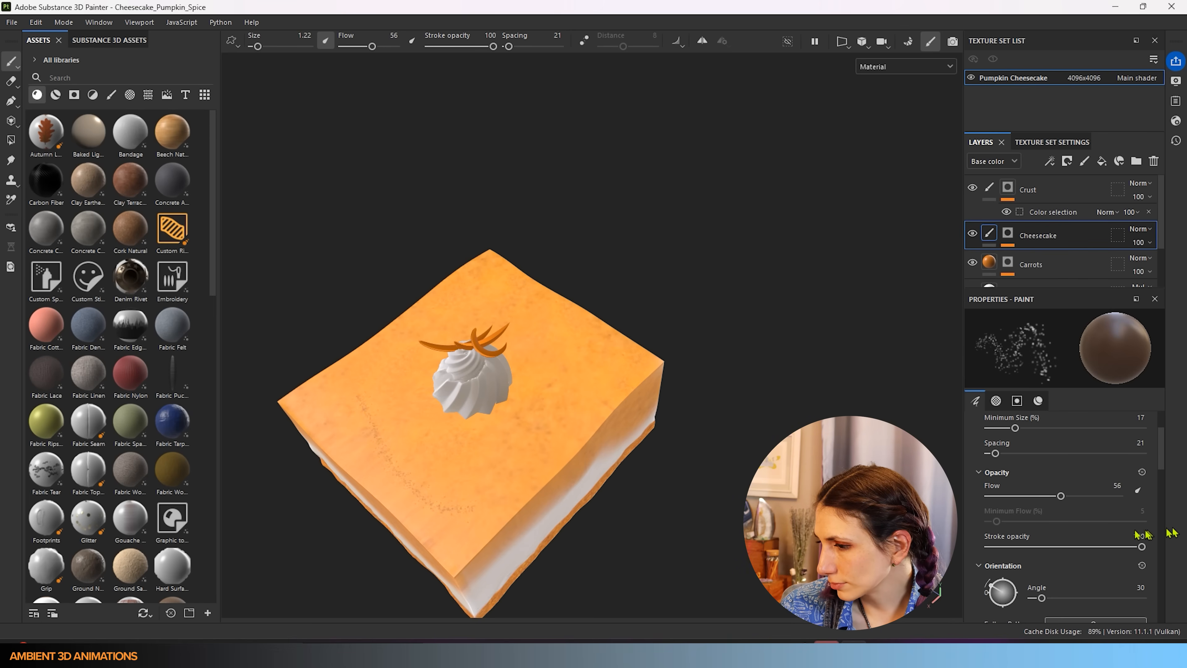
# - Set the speckle brush's Position Jitter to 500
pyautogui.scroll(-5, 1085, 544)
pyautogui.scroll(-2, 1089, 562)
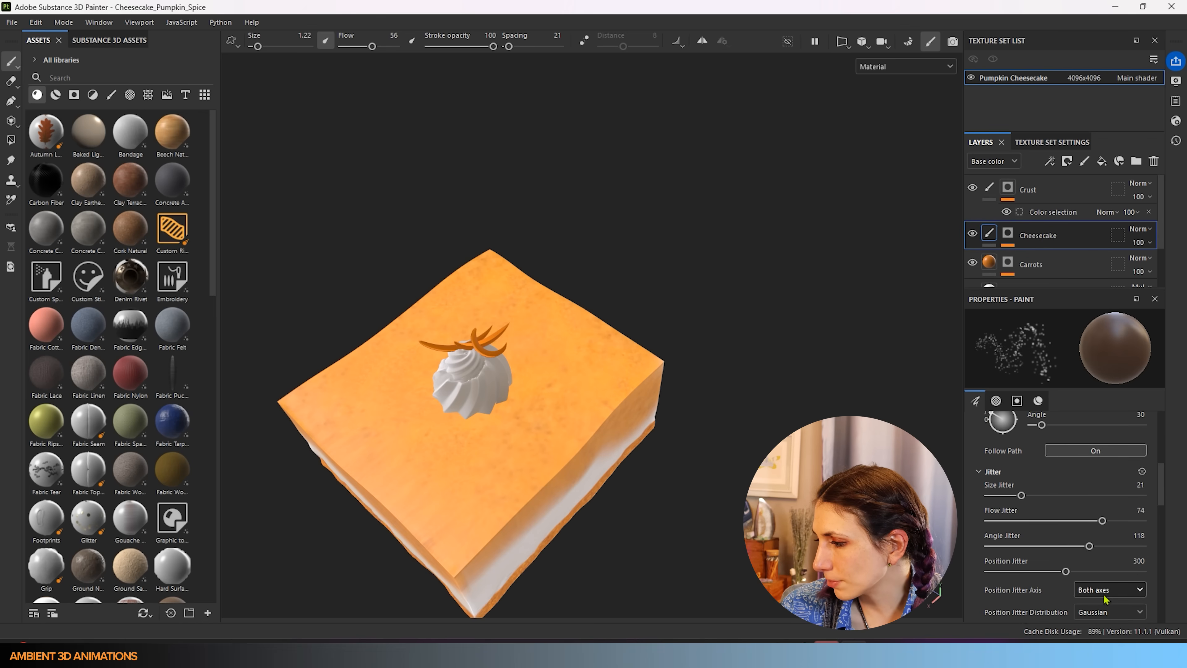
pyautogui.click(1136, 561)
pyautogui.press('BackSpace')
pyautogui.write('500')
pyautogui.press('Return')
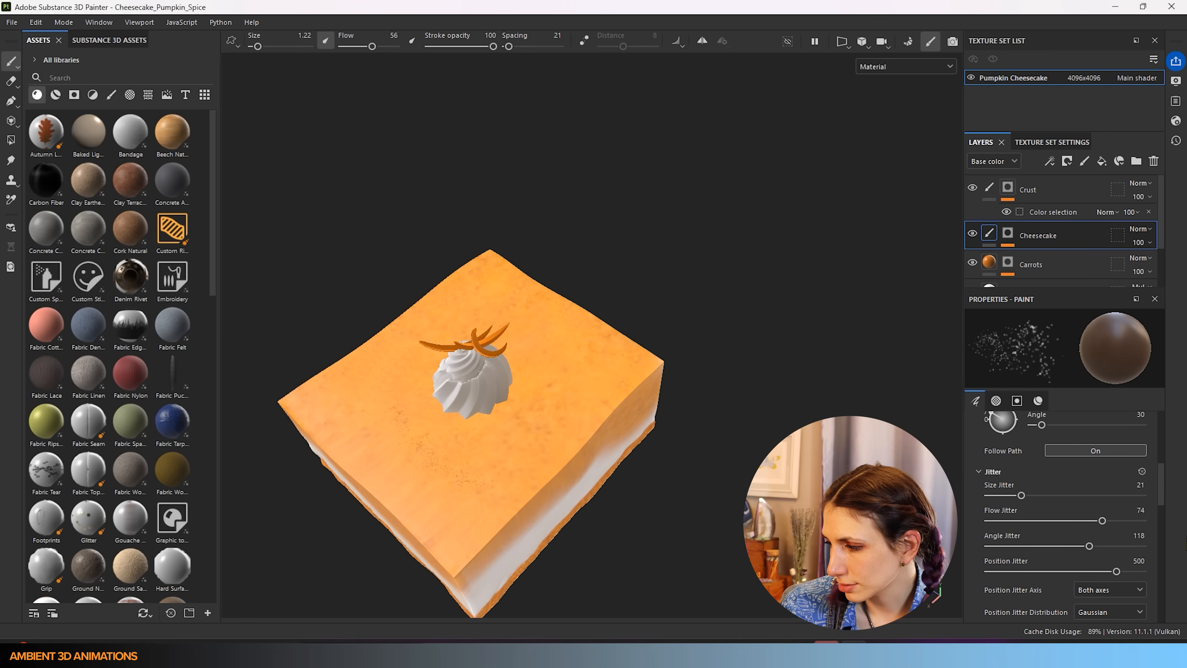
# - Raise the brush size to 2.9 and Position Jitter to 1000, then undo the test speckles
pyautogui.press(']')
pyautogui.press(']')
pyautogui.press(']')
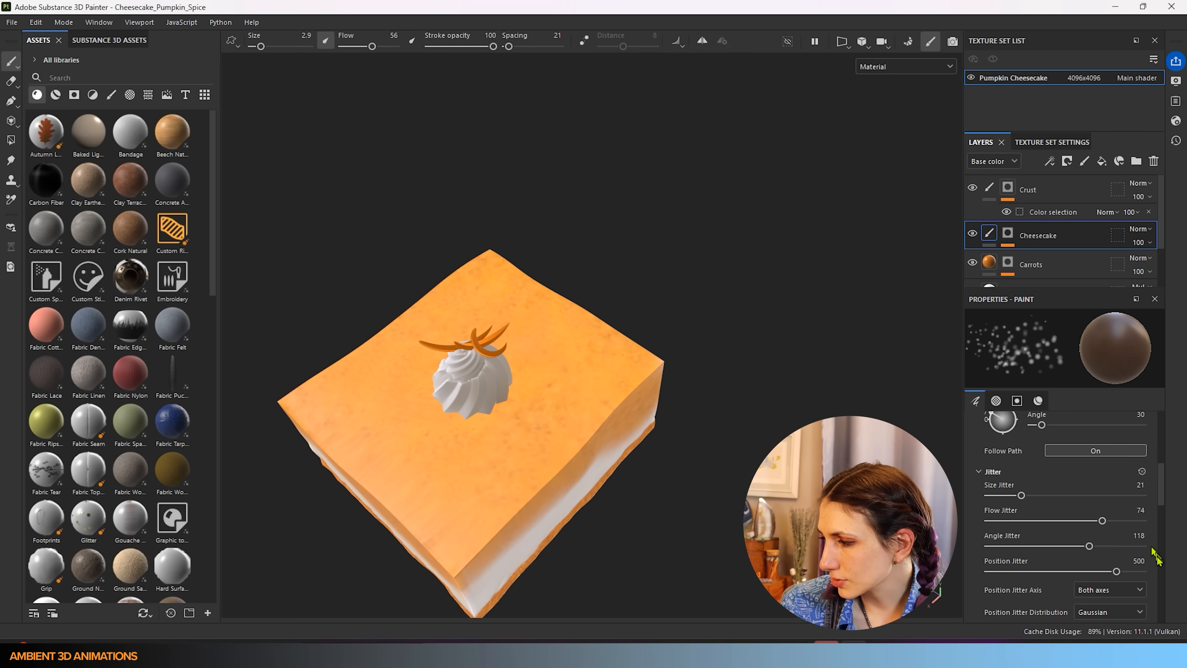
pyautogui.doubleClick(1140, 561)
pyautogui.press('BackSpace')
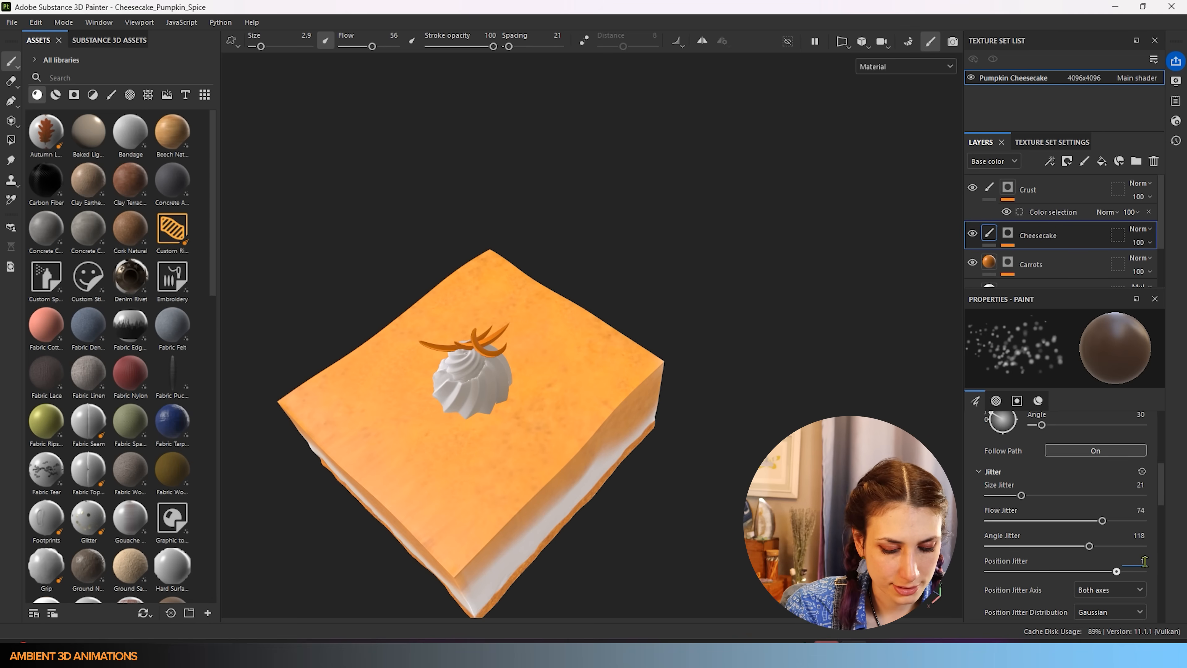
pyautogui.press('Return')
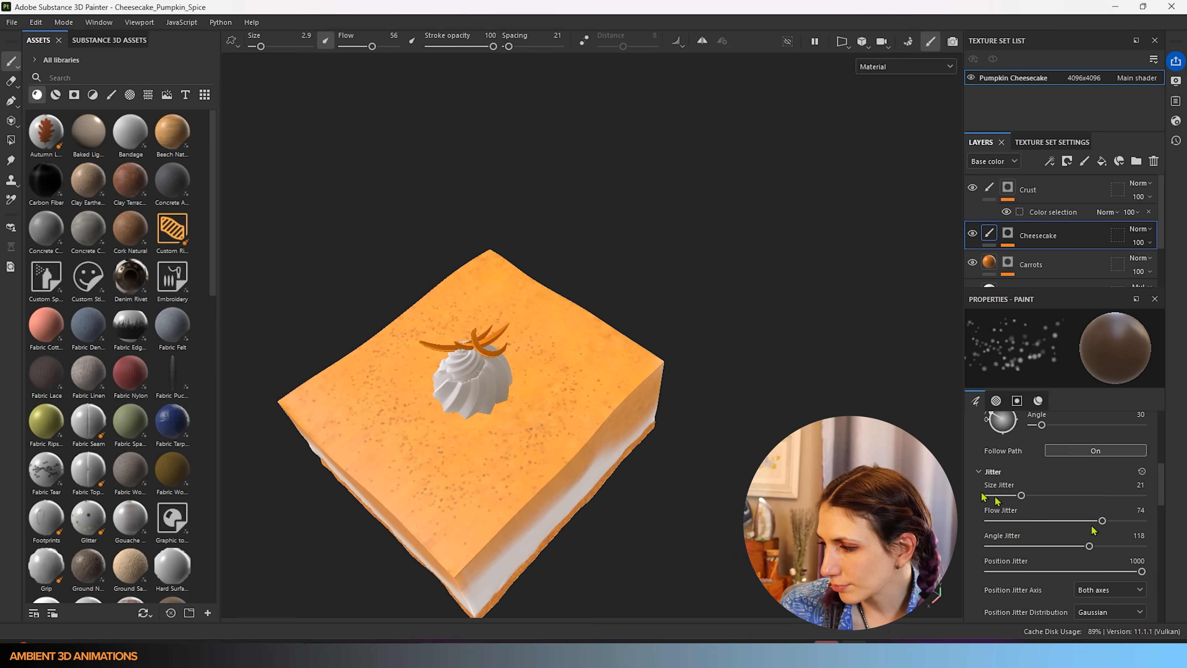
pyautogui.hotkey('ctrl', 'z')
pyautogui.scroll(4, 1079, 491)
pyautogui.scroll(3, 1083, 495)
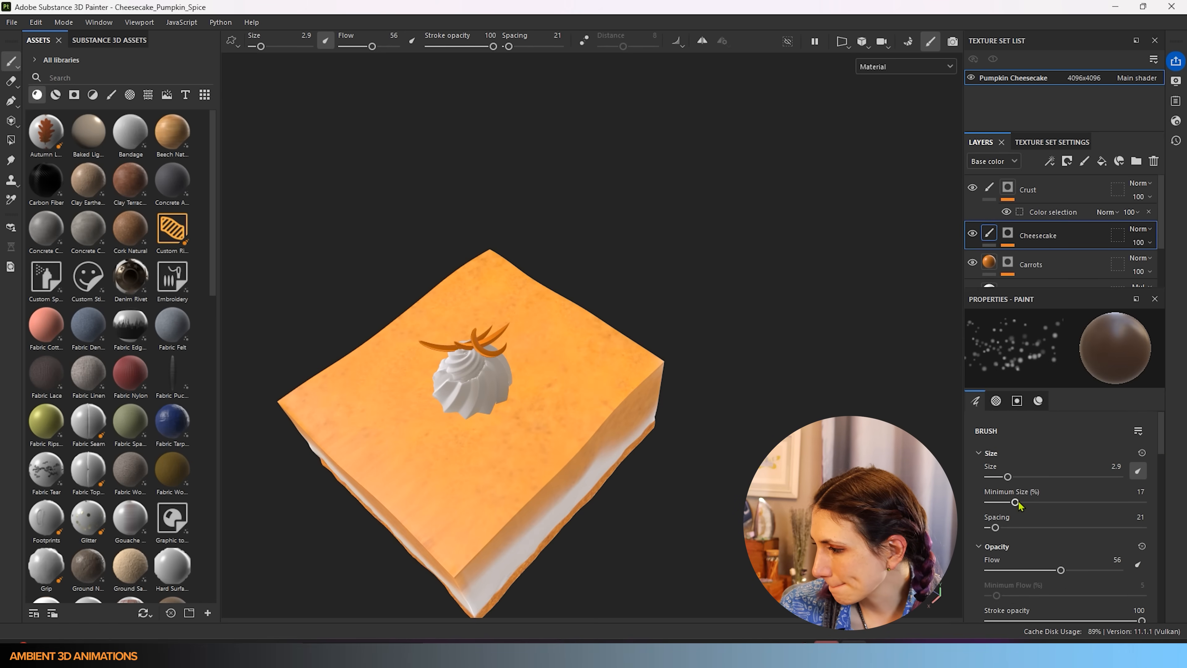
# - Lower flow to 28, undo the stray lower-left speckles, and enlarge the brush to 4.42
pyautogui.moveTo(1062, 574); pyautogui.dragTo(1026, 580)
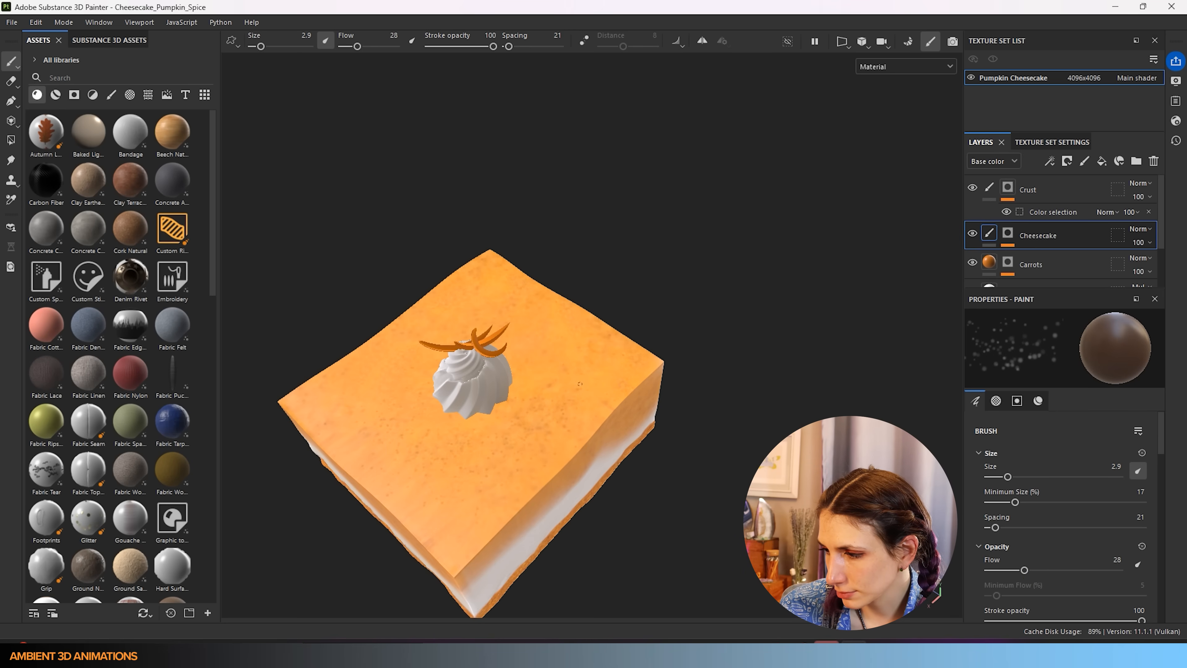
pyautogui.hotkey('ctrl', 'z')
pyautogui.press(']')
pyautogui.press(']')
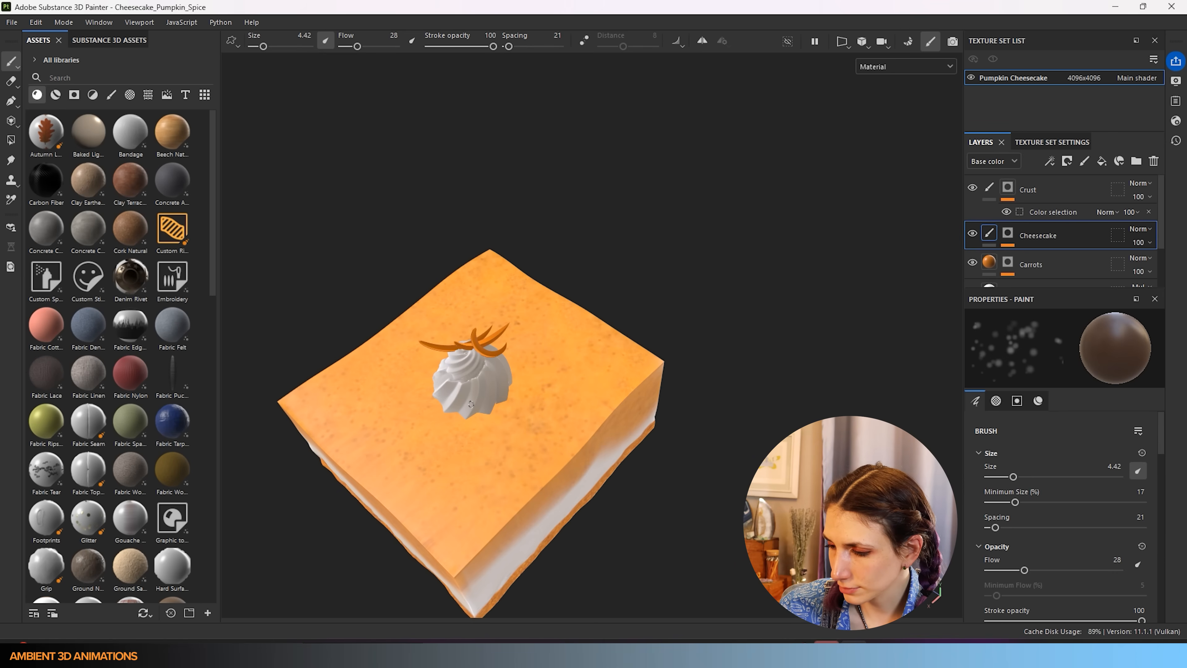
# - Raise the brush flow to 64 and test speckles on the cake top, then undo them
pyautogui.keyDown('alt'); pyautogui.moveTo(707, 450); pyautogui.dragTo(617, 468); pyautogui.keyUp('alt')
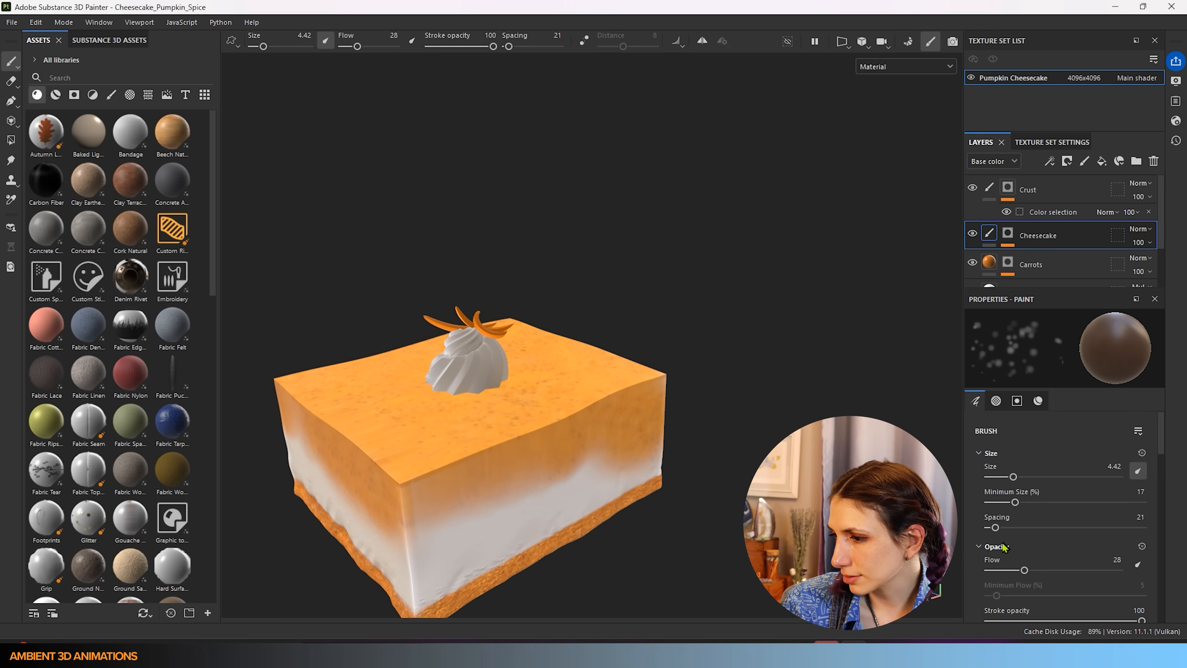
pyautogui.keyDown('alt'); pyautogui.moveTo(439, 496); pyautogui.dragTo(495, 456); pyautogui.keyUp('alt')
pyautogui.press('ctrl')
pyautogui.press('ctrl')
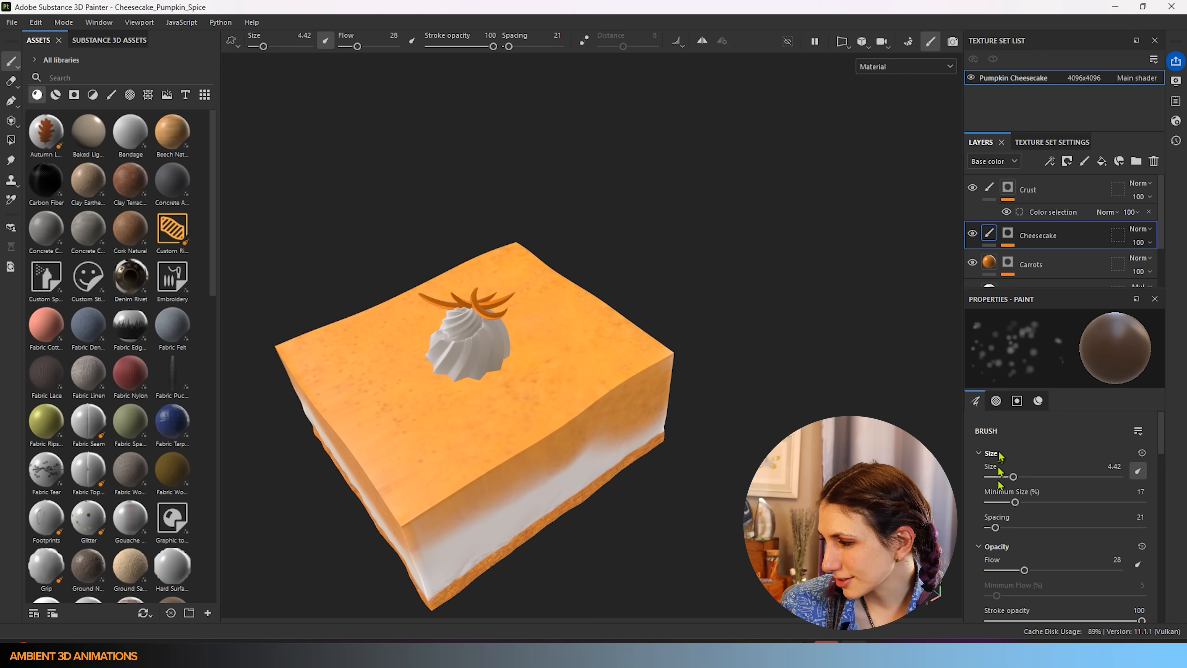
pyautogui.click(1038, 570)
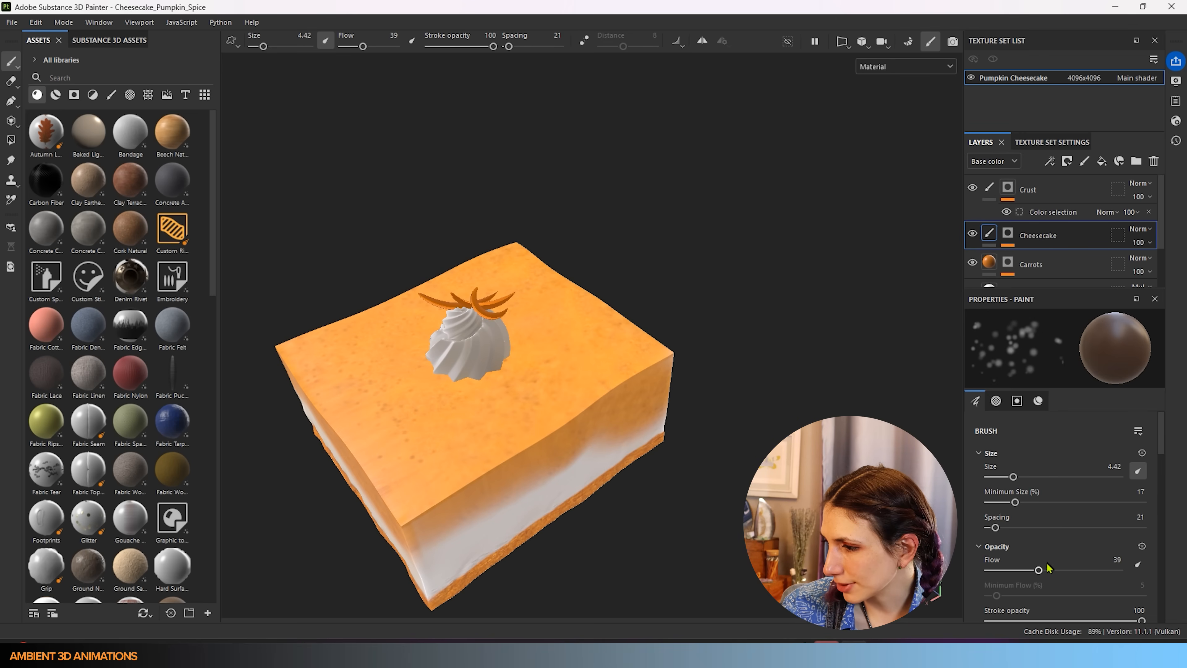
pyautogui.moveTo(1040, 570); pyautogui.dragTo(1071, 570)
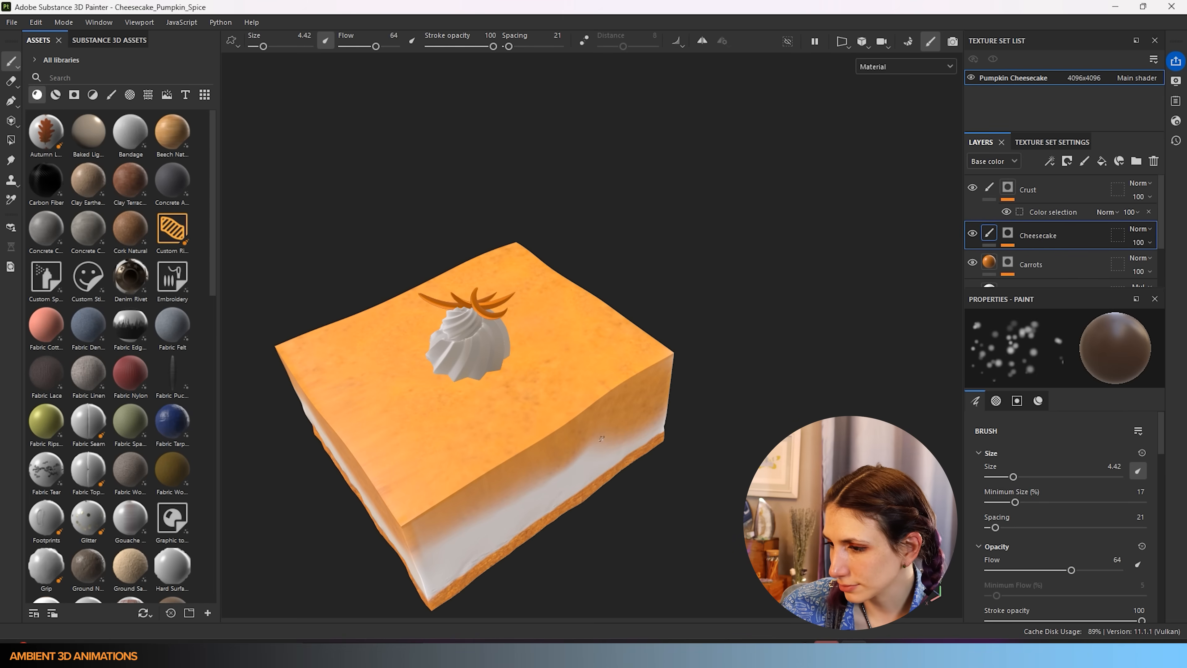
pyautogui.moveTo(493, 403); pyautogui.dragTo(576, 344)
pyautogui.hotkey('ctrl', 'z')
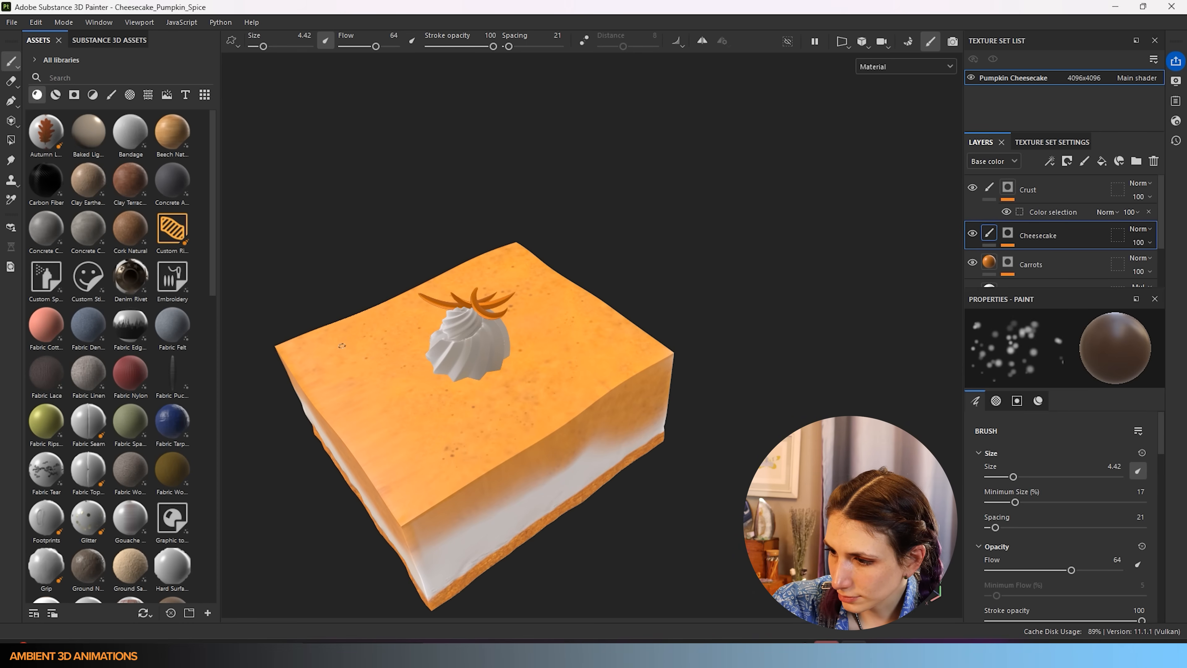
# - Use the Pumpkin_Spice texture as the brush material's base colour
pyautogui.scroll(-6, 1155, 545)
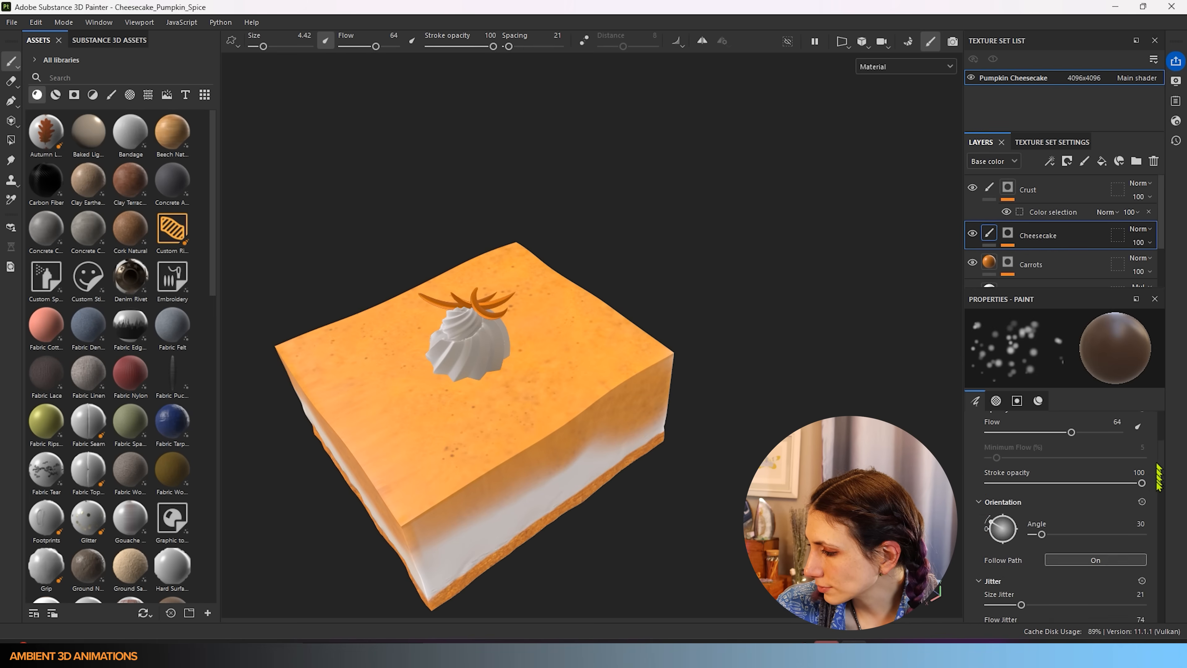
pyautogui.scroll(-8, 1154, 545)
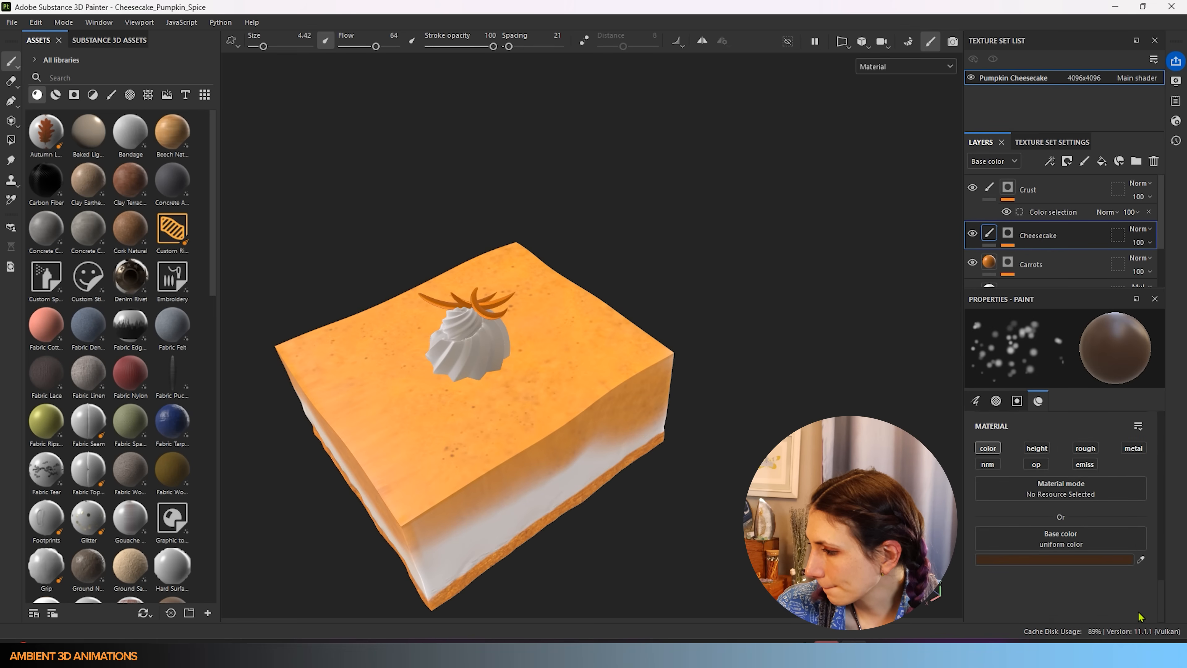
pyautogui.scroll(3, 1139, 615)
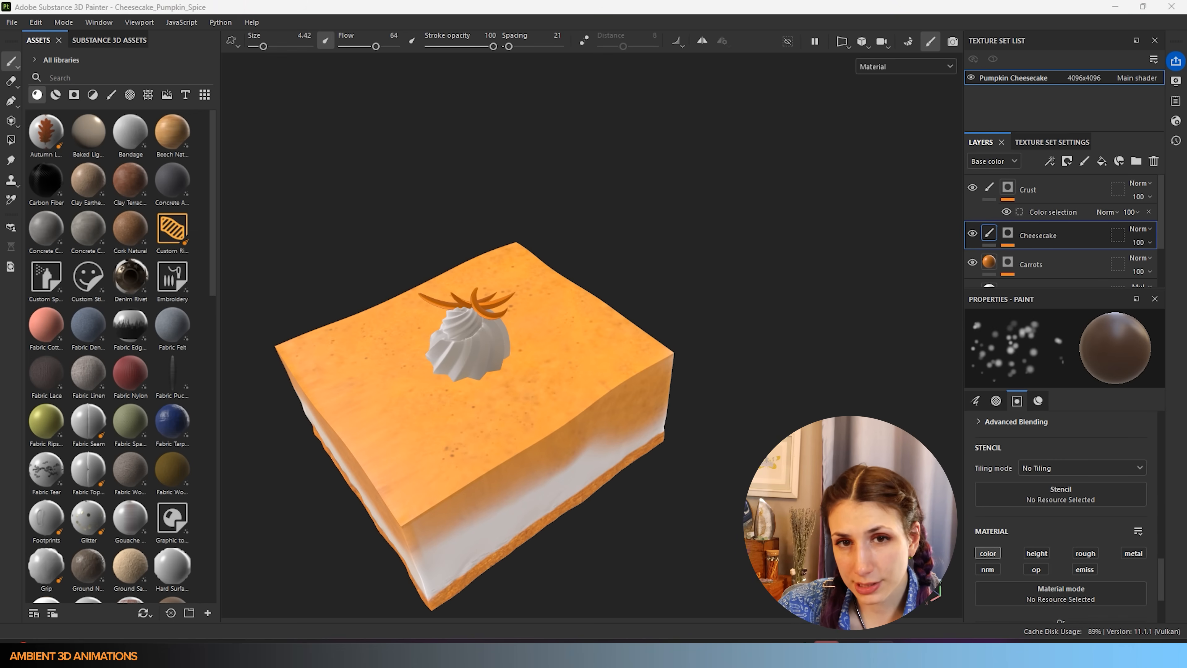
pyautogui.moveTo(1, 472); pyautogui.dragTo(1070, 538)
# - Enable the roughness (0.2653) and metallic (0) channels and enlarge the brush
pyautogui.click(994, 462)
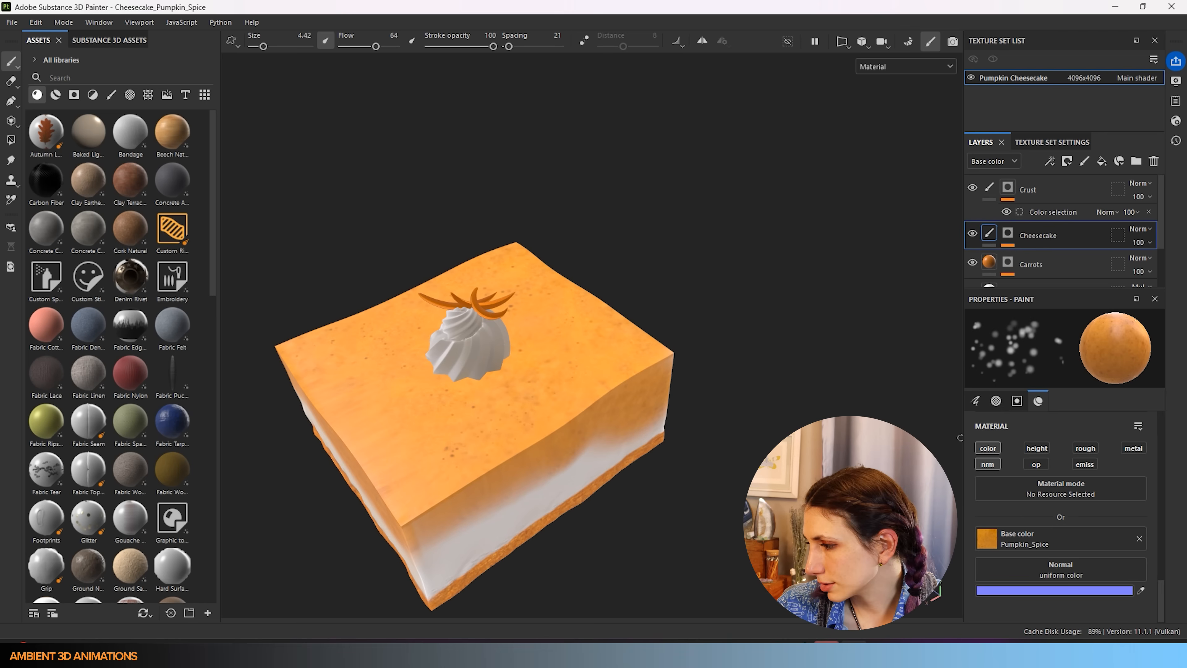
pyautogui.click(988, 464)
pyautogui.click(1085, 449)
pyautogui.click(1134, 449)
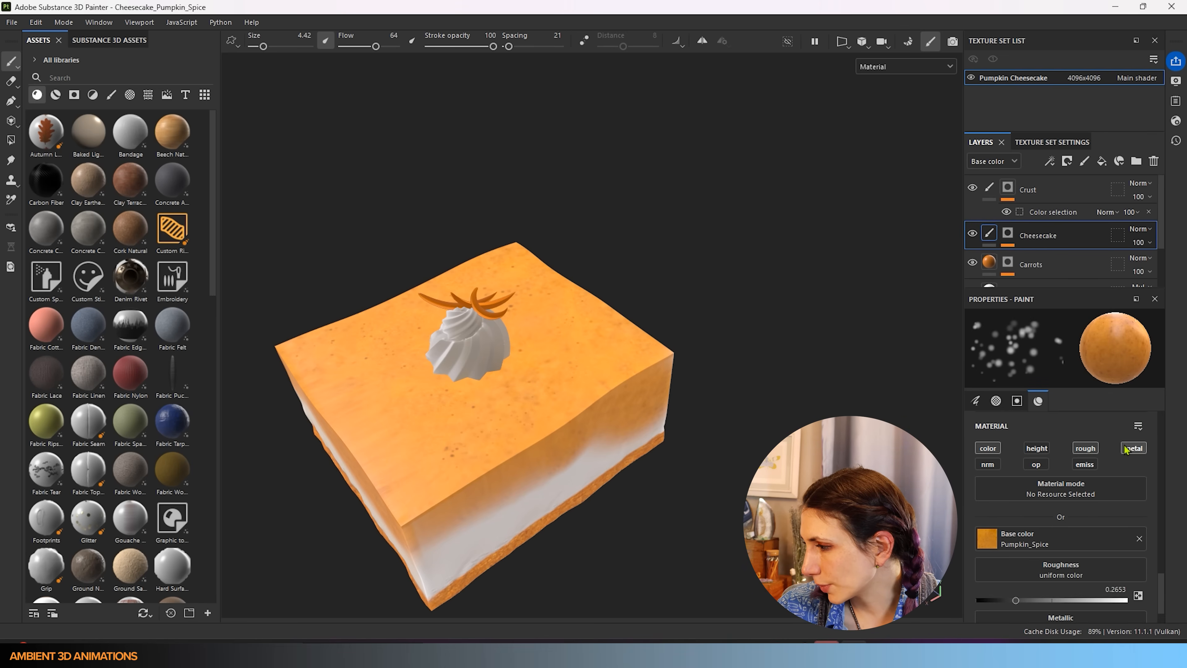
pyautogui.scroll(-1, 1029, 575)
pyautogui.scroll(1, 1028, 576)
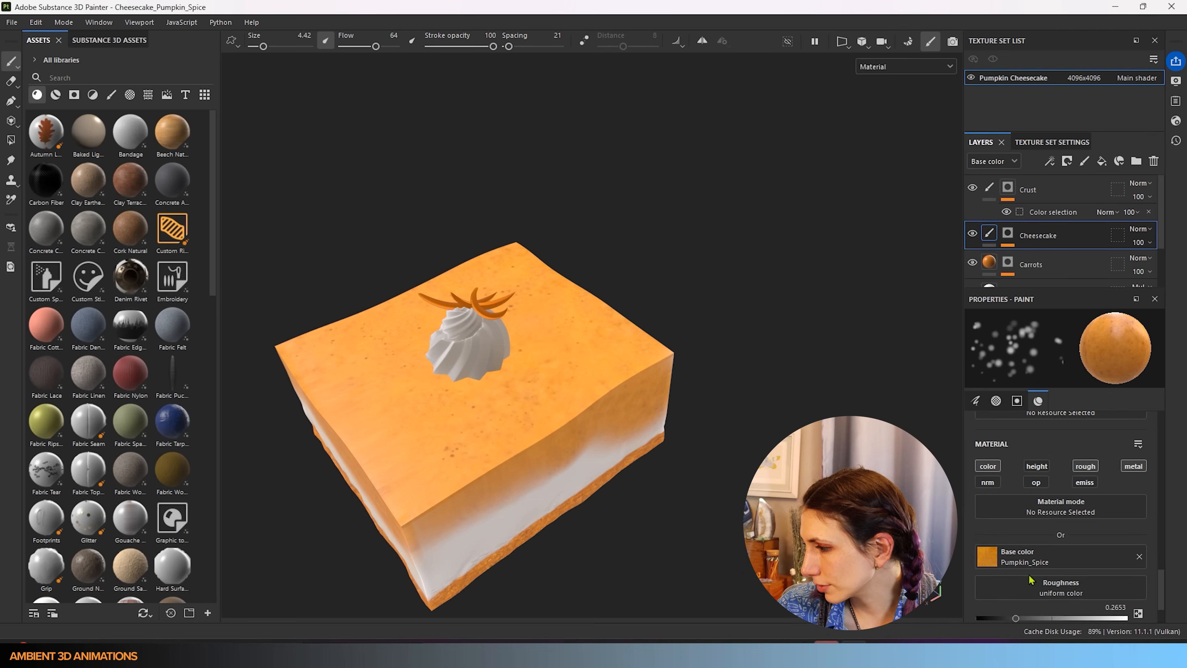
pyautogui.scroll(-1, 1031, 580)
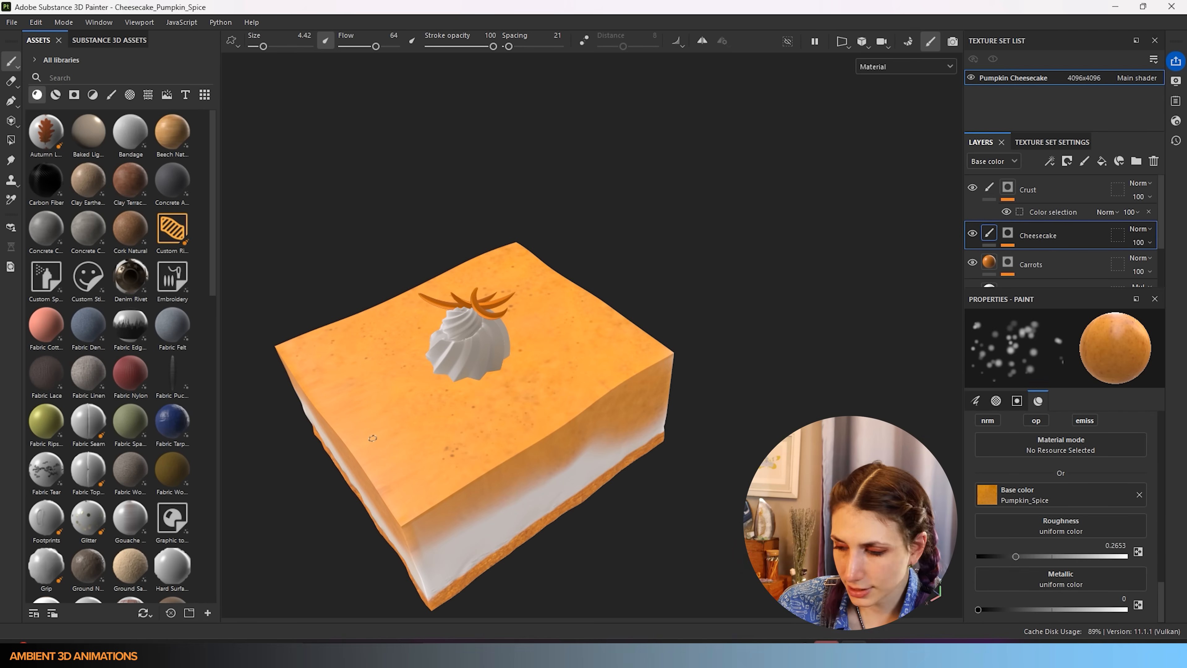
pyautogui.press(']')
pyautogui.press(']')
pyautogui.press(']')
pyautogui.press(']')
pyautogui.press(']')
pyautogui.press(']')
pyautogui.press(']')
pyautogui.press(']')
pyautogui.press(']')
pyautogui.press(']')
pyautogui.press(']')
pyautogui.press(']')
pyautogui.press(']')
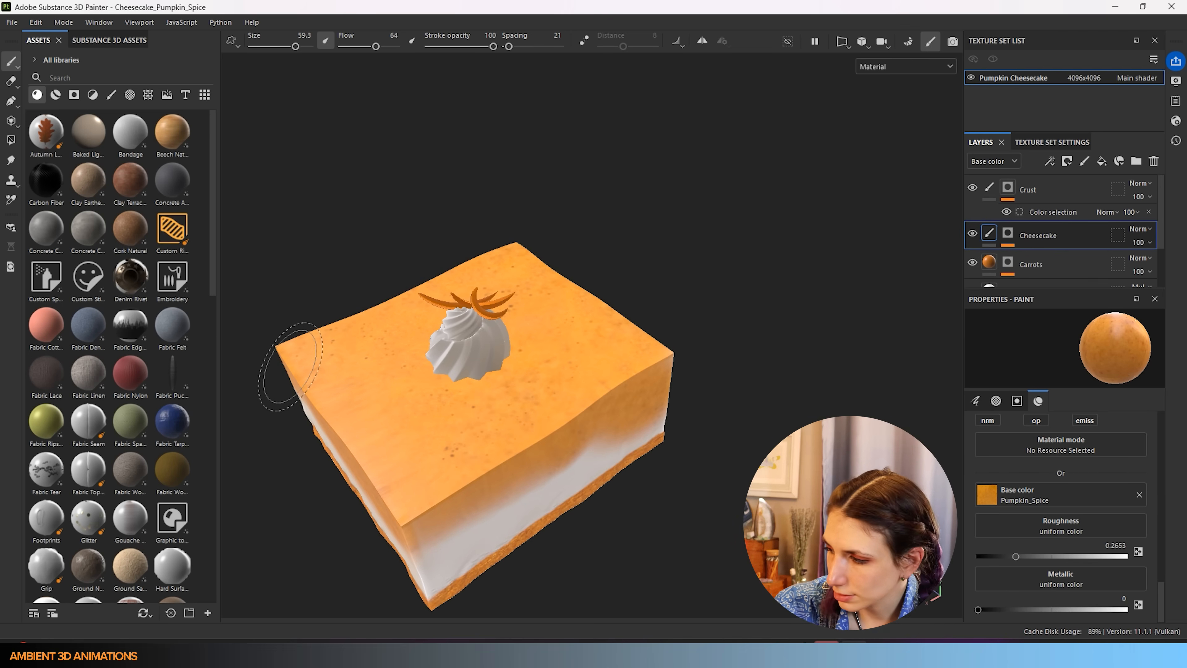
# - Set spacing to 26, zero the size, flow, angle and position jitter, and set flow to 100
pyautogui.moveTo(1161, 587)
pyautogui.mouseDown()
pyautogui.moveTo(1180, 516)
pyautogui.moveTo(1178, 408)
pyautogui.mouseUp()
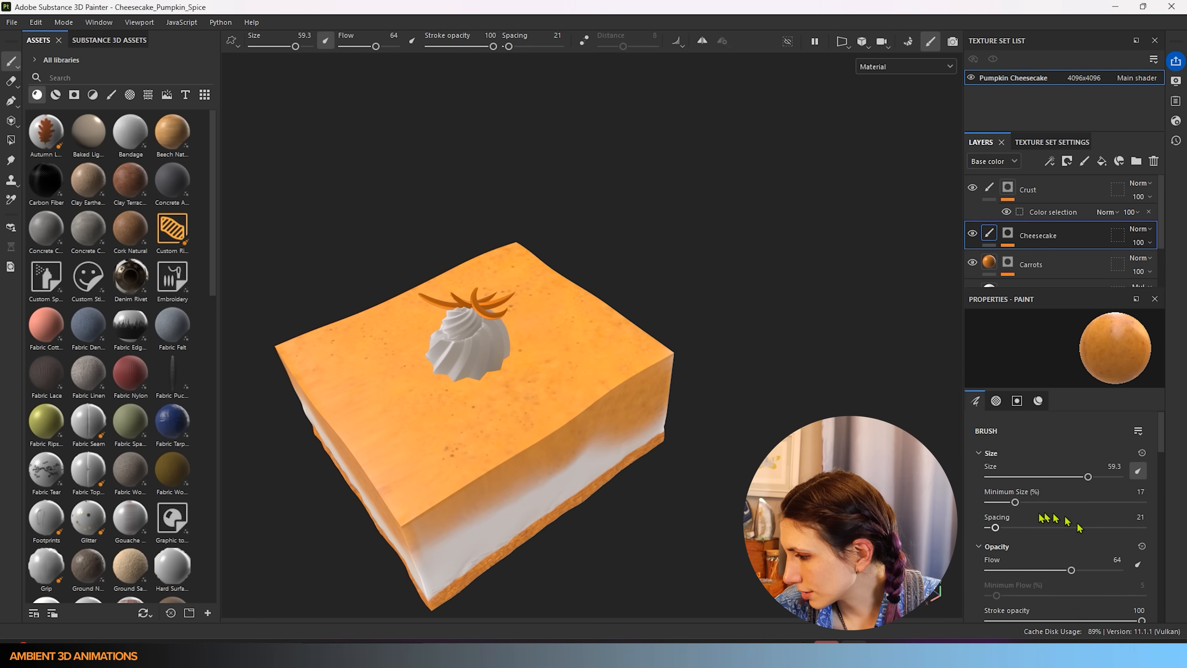
pyautogui.moveTo(995, 527); pyautogui.dragTo(998, 526)
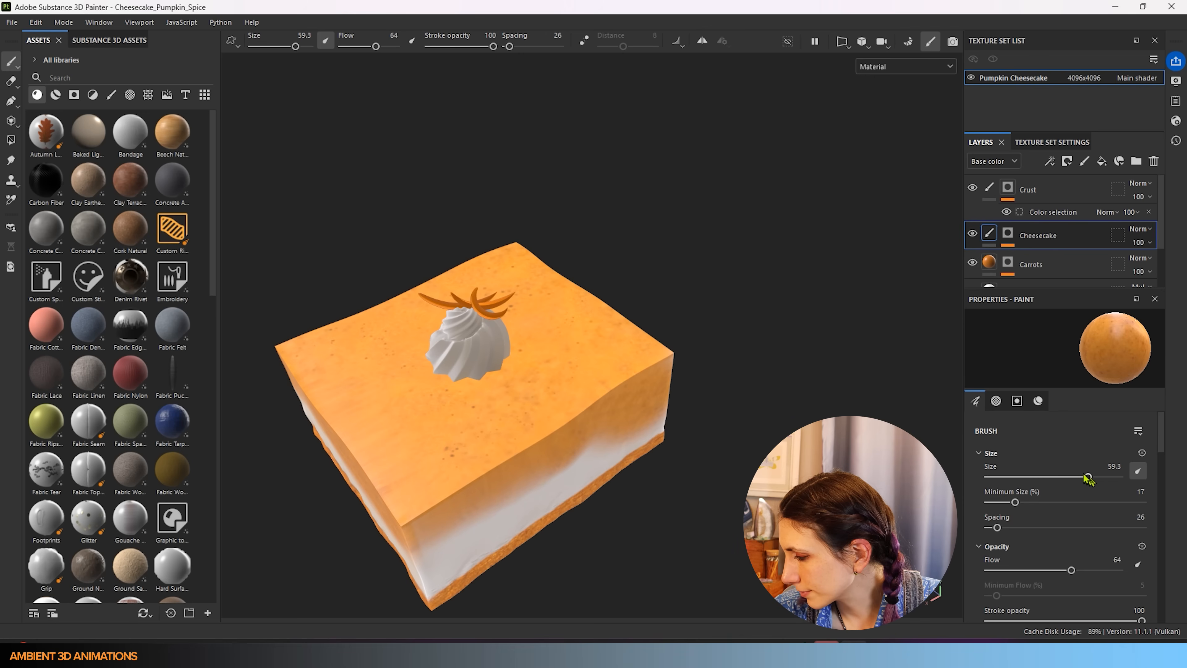
pyautogui.moveTo(1162, 451); pyautogui.dragTo(1155, 499)
pyautogui.moveTo(1021, 498); pyautogui.dragTo(984, 502)
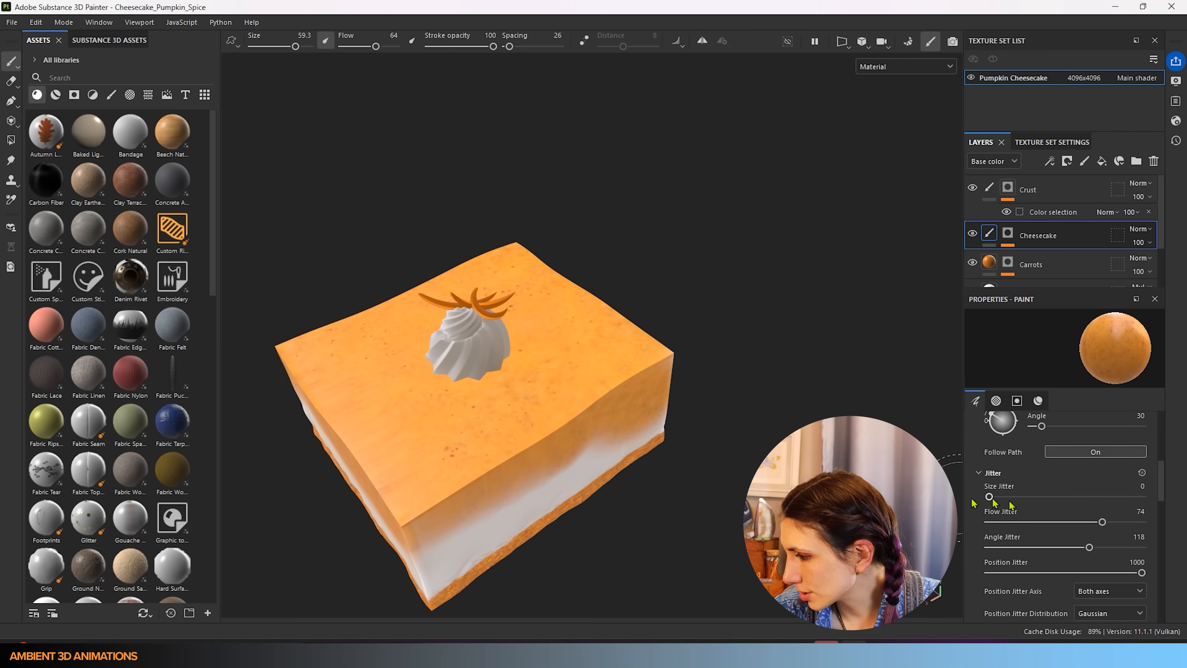
pyautogui.moveTo(1102, 522); pyautogui.dragTo(988, 526)
pyautogui.moveTo(1089, 548); pyautogui.dragTo(987, 548)
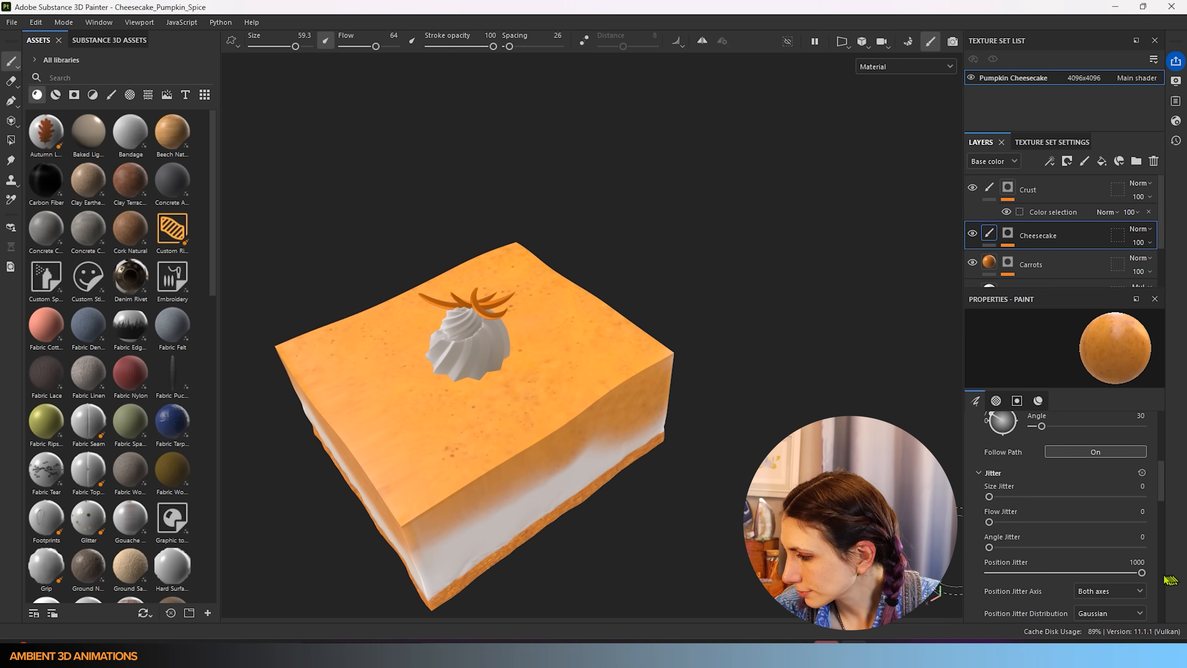
pyautogui.moveTo(1142, 573); pyautogui.dragTo(987, 573)
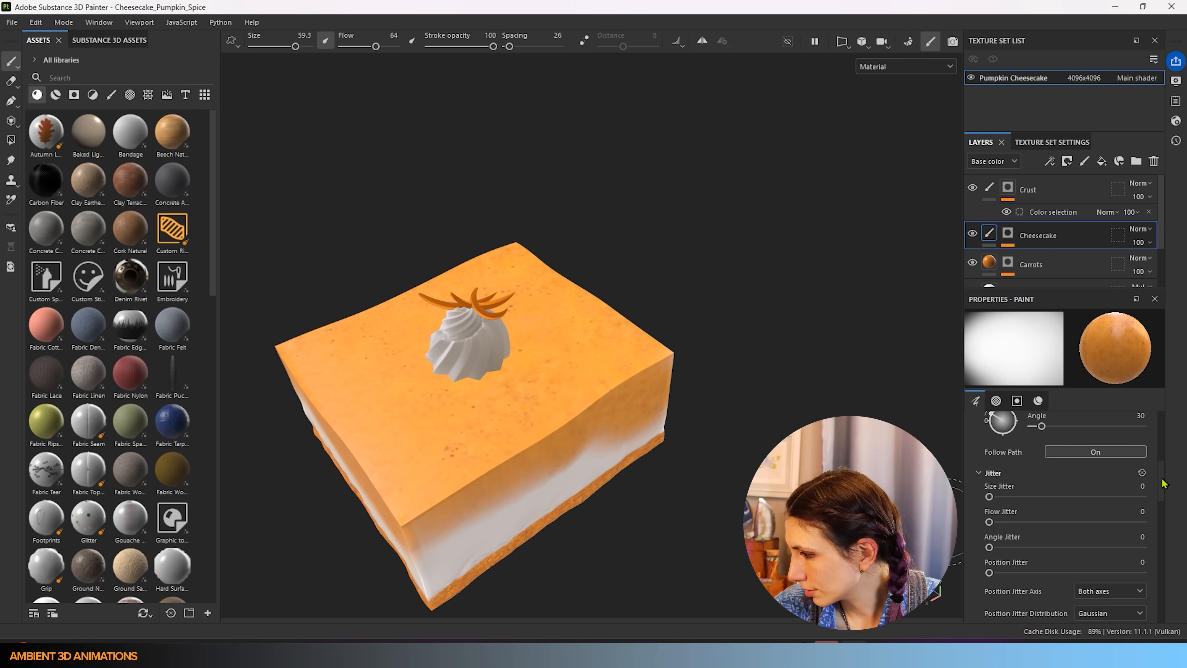
pyautogui.moveTo(1162, 484); pyautogui.dragTo(1163, 433)
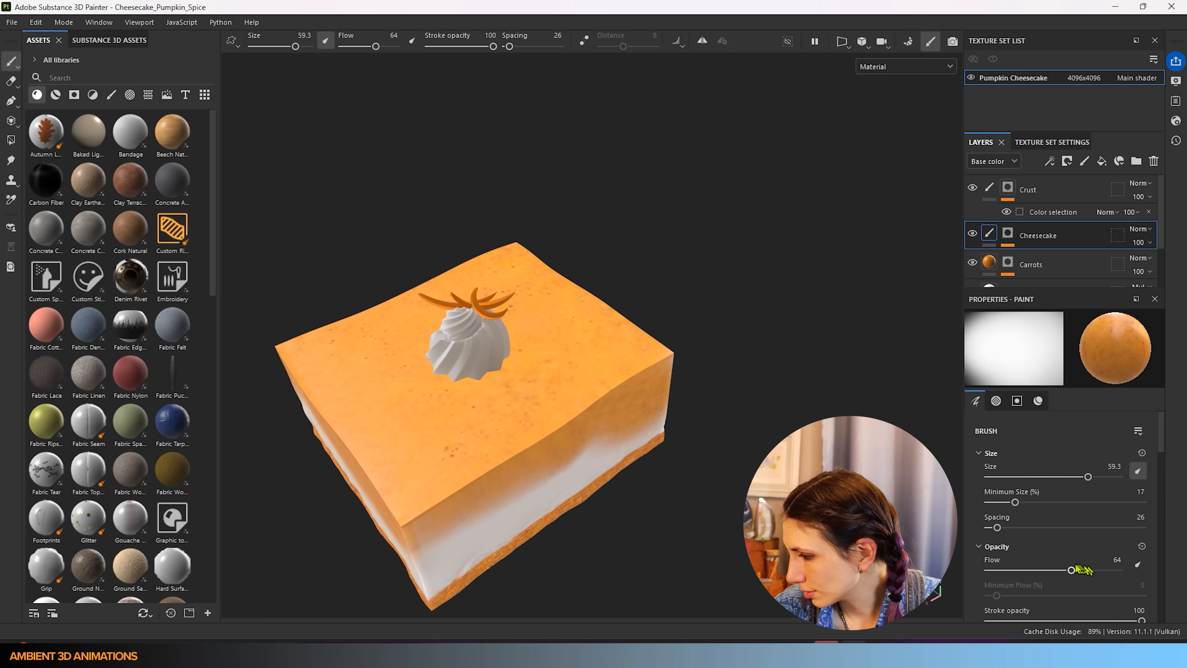
pyautogui.moveTo(1072, 569); pyautogui.dragTo(1122, 570)
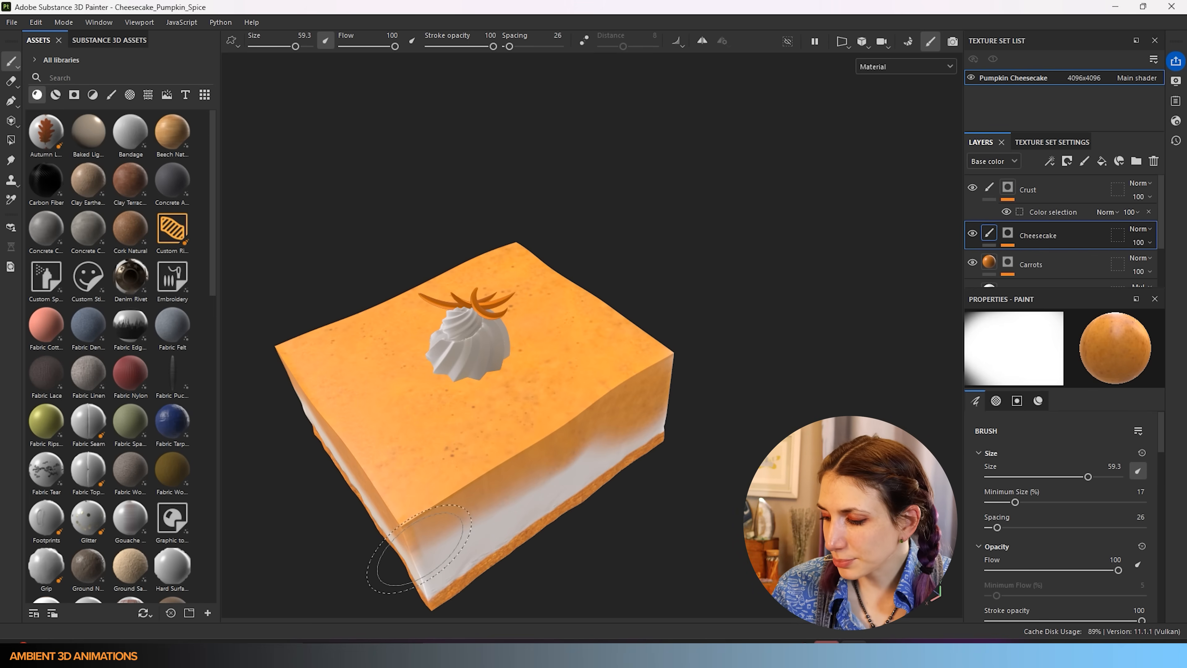
# - Widen the brush spacing to 75 and enlarge the brush to size 100
pyautogui.keyDown('alt'); pyautogui.moveTo(487, 519); pyautogui.dragTo(587, 502); pyautogui.keyUp('alt')
pyautogui.keyDown('alt'); pyautogui.moveTo(414, 526); pyautogui.dragTo(598, 518, button='middle'); pyautogui.keyUp('alt')
pyautogui.click(1016, 528)
pyautogui.press(']')
pyautogui.press(']')
pyautogui.press(']')
pyautogui.press(']')
pyautogui.press(']')
pyautogui.press(']')
pyautogui.press(']')
pyautogui.press(']')
pyautogui.press(']')
pyautogui.press(']')
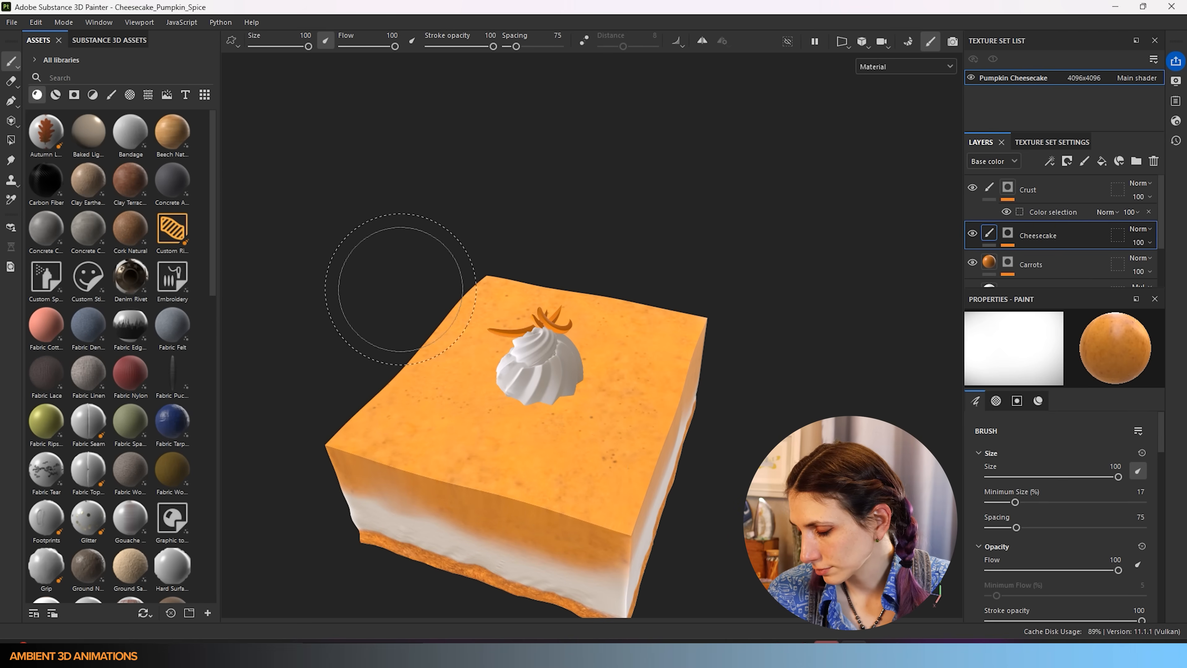
pyautogui.scroll(-3, 439, 440)
pyautogui.keyDown('alt'); pyautogui.moveTo(442, 442); pyautogui.dragTo(522, 491); pyautogui.keyUp('alt')
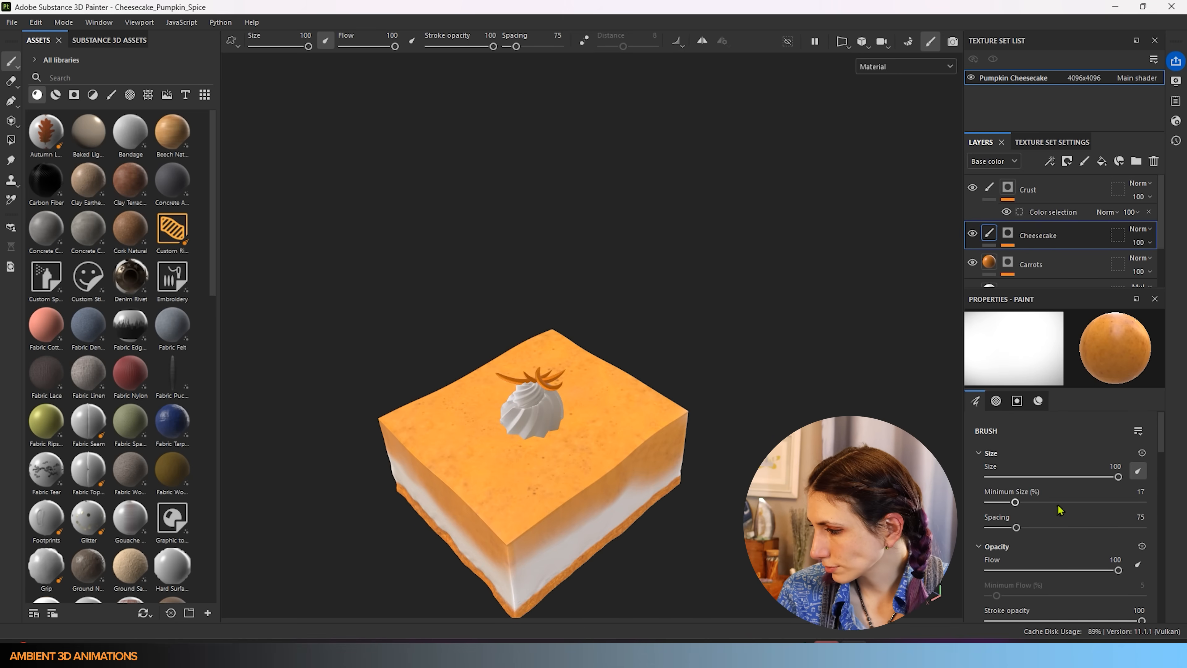
pyautogui.scroll(-10, 1060, 509)
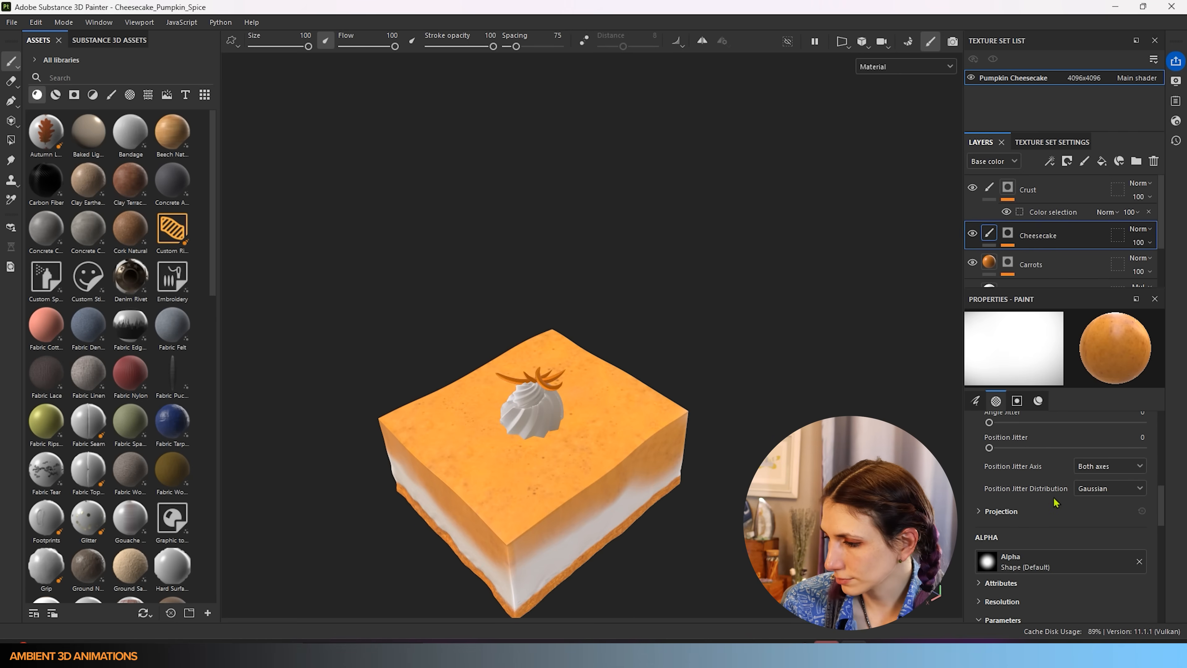
pyautogui.keyDown('alt'); pyautogui.moveTo(506, 436); pyautogui.dragTo(612, 350, button='middle'); pyautogui.keyUp('alt')
pyautogui.keyDown('alt'); pyautogui.moveTo(632, 447); pyautogui.dragTo(356, 397); pyautogui.keyUp('alt')
pyautogui.keyDown('alt'); pyautogui.moveTo(841, 470); pyautogui.dragTo(547, 398, button='middle'); pyautogui.keyUp('alt')
pyautogui.keyDown('alt'); pyautogui.moveTo(585, 404); pyautogui.dragTo(318, 379); pyautogui.keyUp('alt')
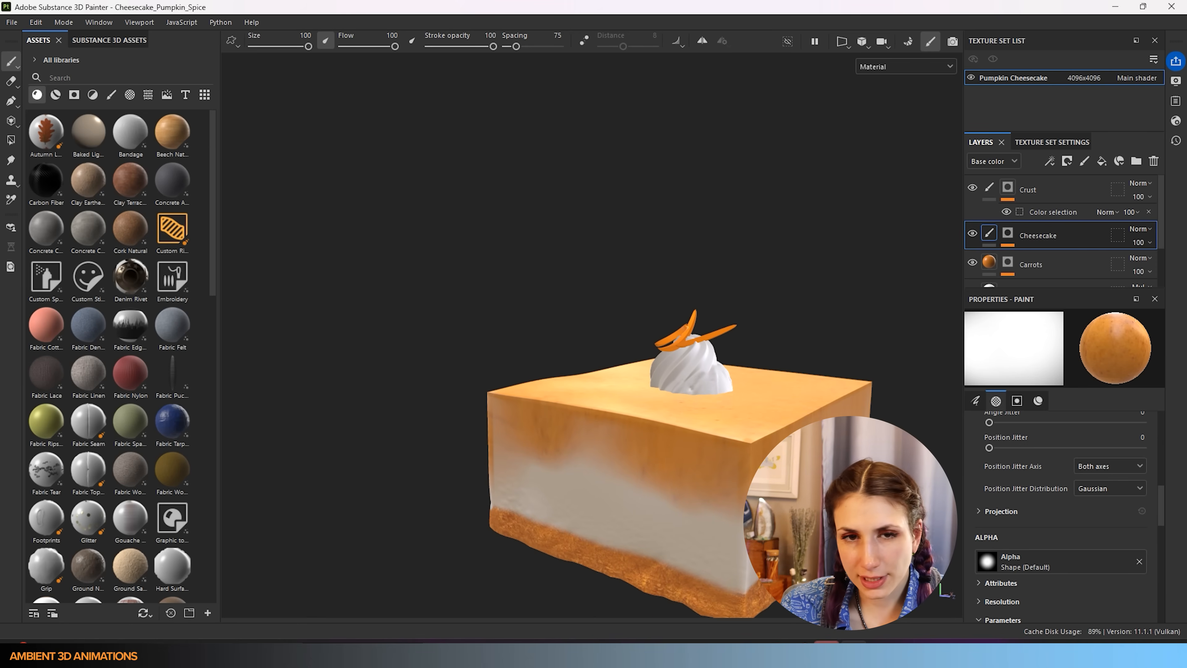
pyautogui.keyDown('alt'); pyautogui.moveTo(632, 318); pyautogui.dragTo(685, 421); pyautogui.keyUp('alt')
pyautogui.keyDown('alt'); pyautogui.moveTo(682, 433); pyautogui.dragTo(494, 376, button='middle'); pyautogui.keyUp('alt')
pyautogui.moveTo(495, 377)
pyautogui.keyDown('alt'); pyautogui.mouseDown()
pyautogui.moveTo(383, 295)
pyautogui.moveTo(486, 354)
pyautogui.mouseUp(); pyautogui.keyUp('alt')
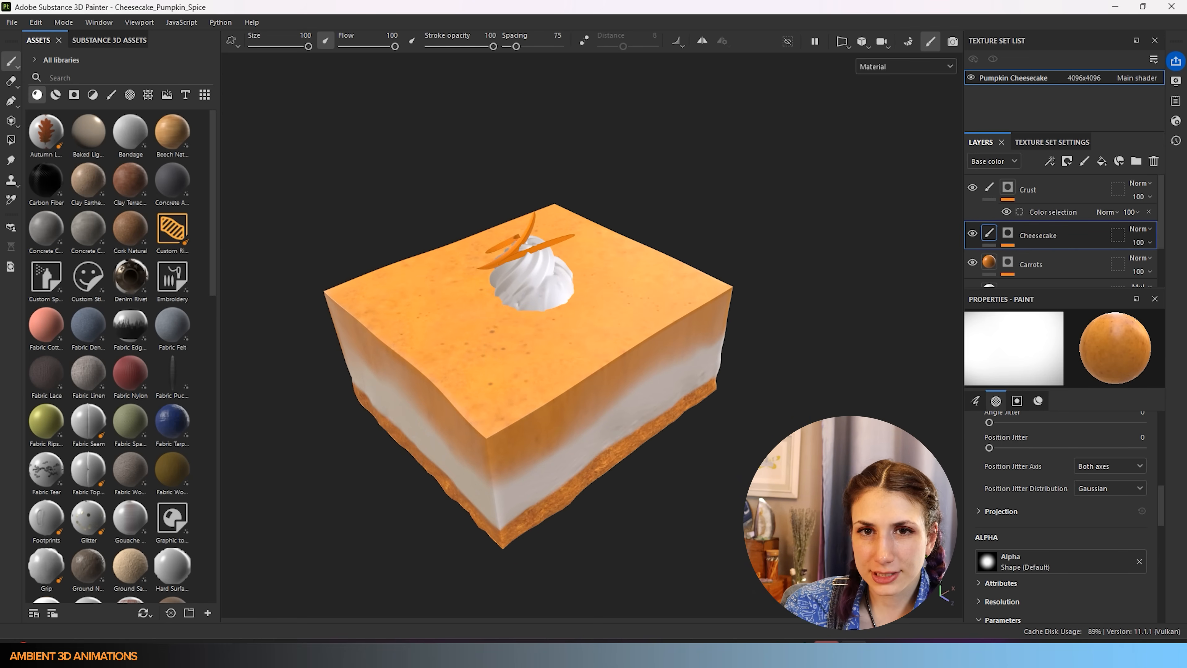
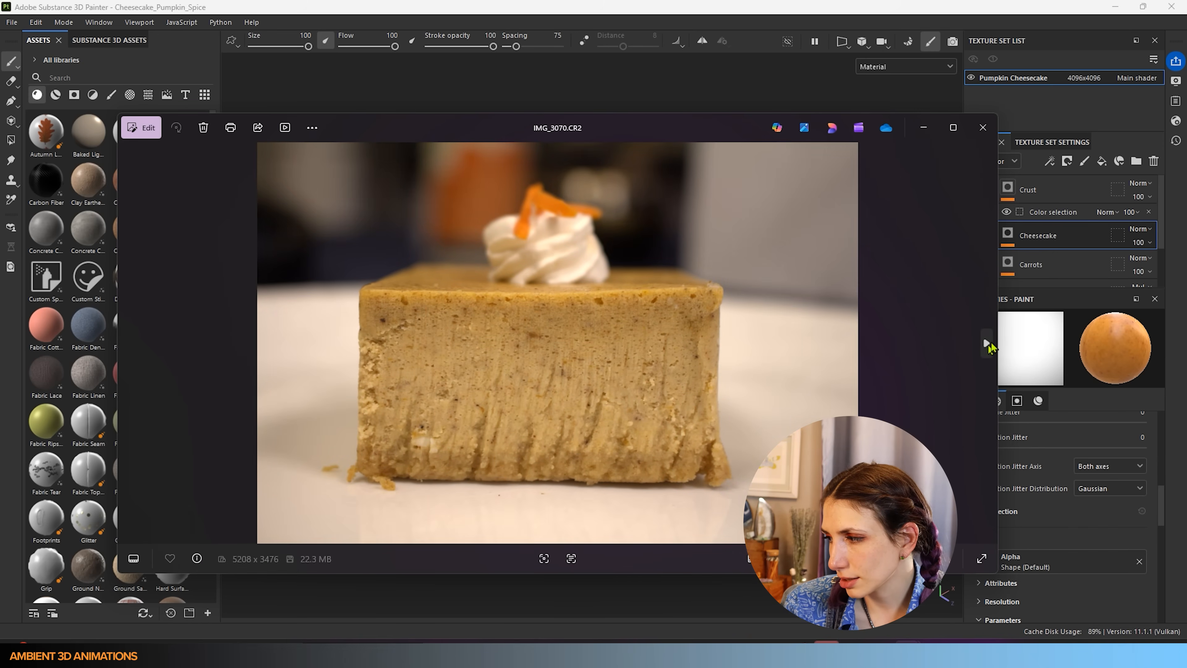
# - Page through the pumpkin cheesecake reference photos to the side-texture close-up, then close the viewer
pyautogui.click(986, 344)
pyautogui.click(987, 345)
pyautogui.click(987, 344)
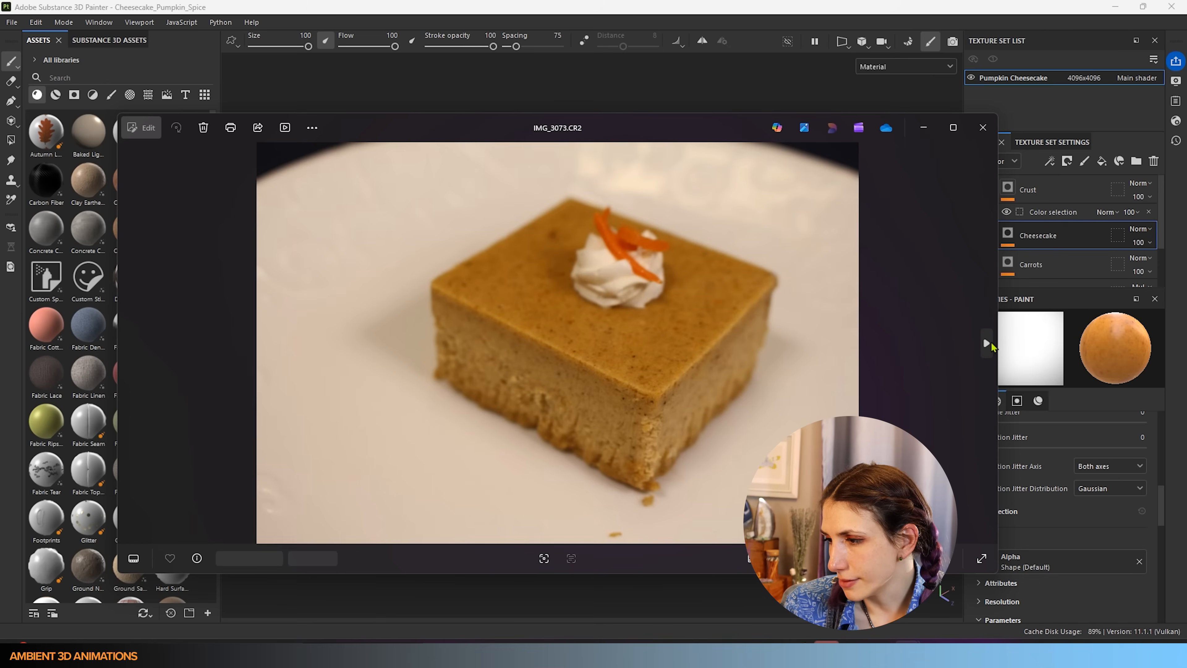
pyautogui.click(986, 345)
pyautogui.click(986, 344)
pyautogui.click(987, 344)
pyautogui.click(987, 344)
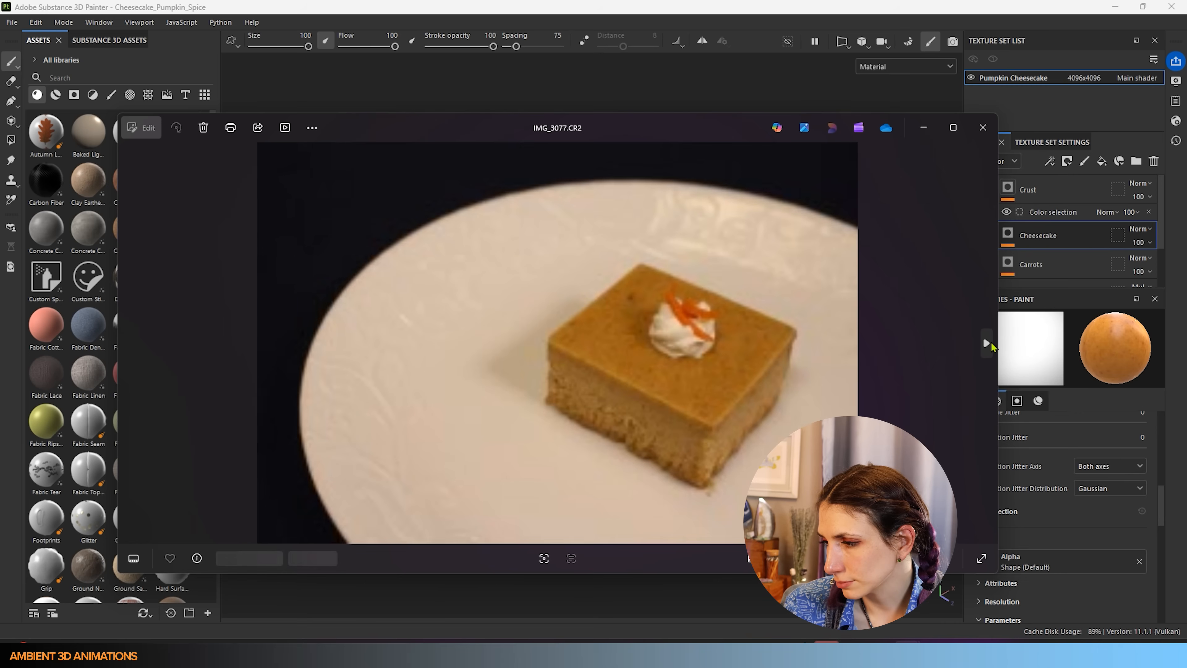
pyautogui.click(987, 344)
pyautogui.click(986, 344)
pyautogui.click(987, 344)
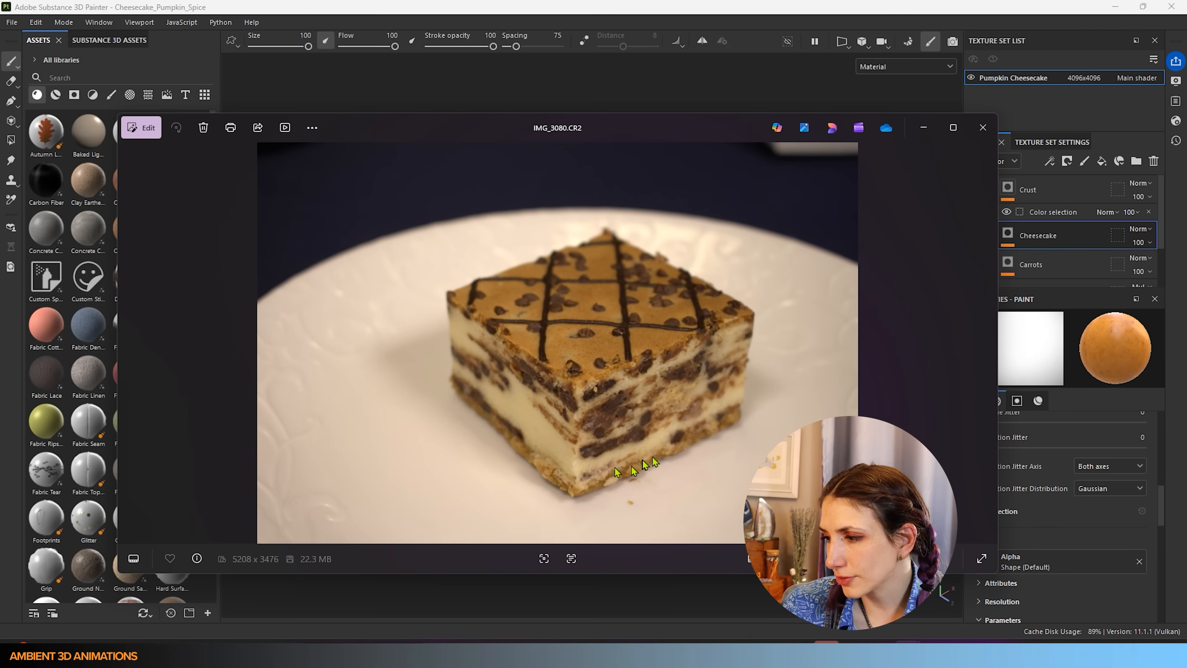
pyautogui.click(987, 345)
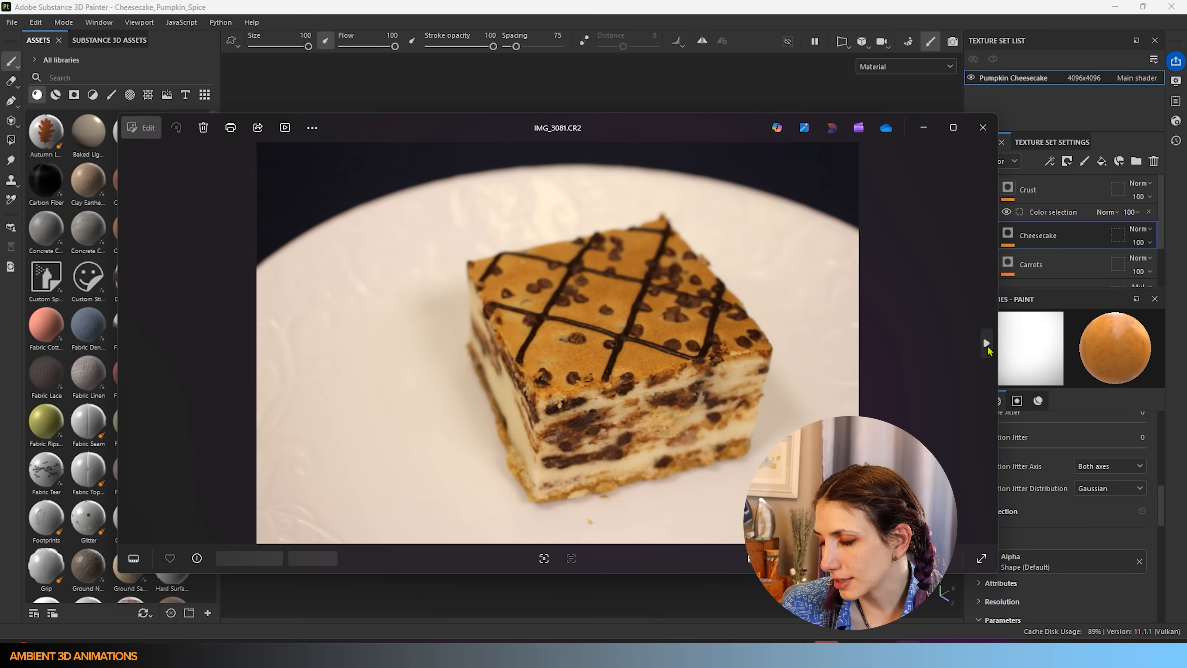
pyautogui.click(986, 344)
pyautogui.click(987, 344)
pyautogui.click(987, 344)
pyautogui.click(986, 344)
pyautogui.click(987, 345)
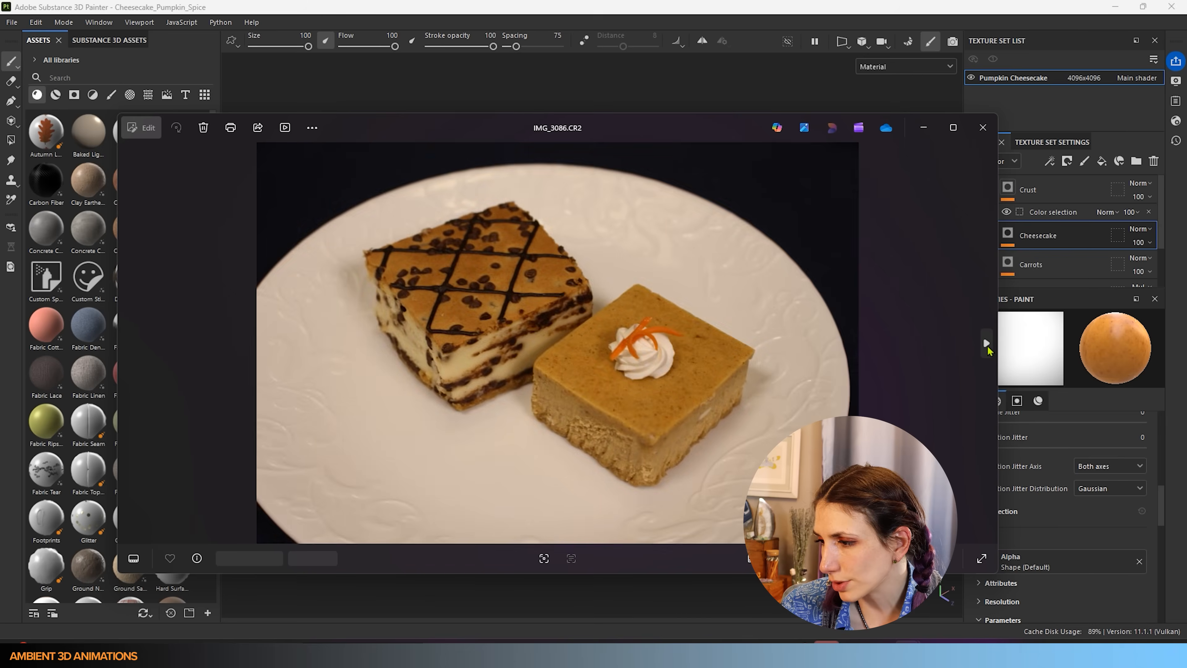
pyautogui.click(987, 345)
pyautogui.click(987, 345)
pyautogui.click(987, 345)
pyautogui.click(987, 345)
pyautogui.click(986, 345)
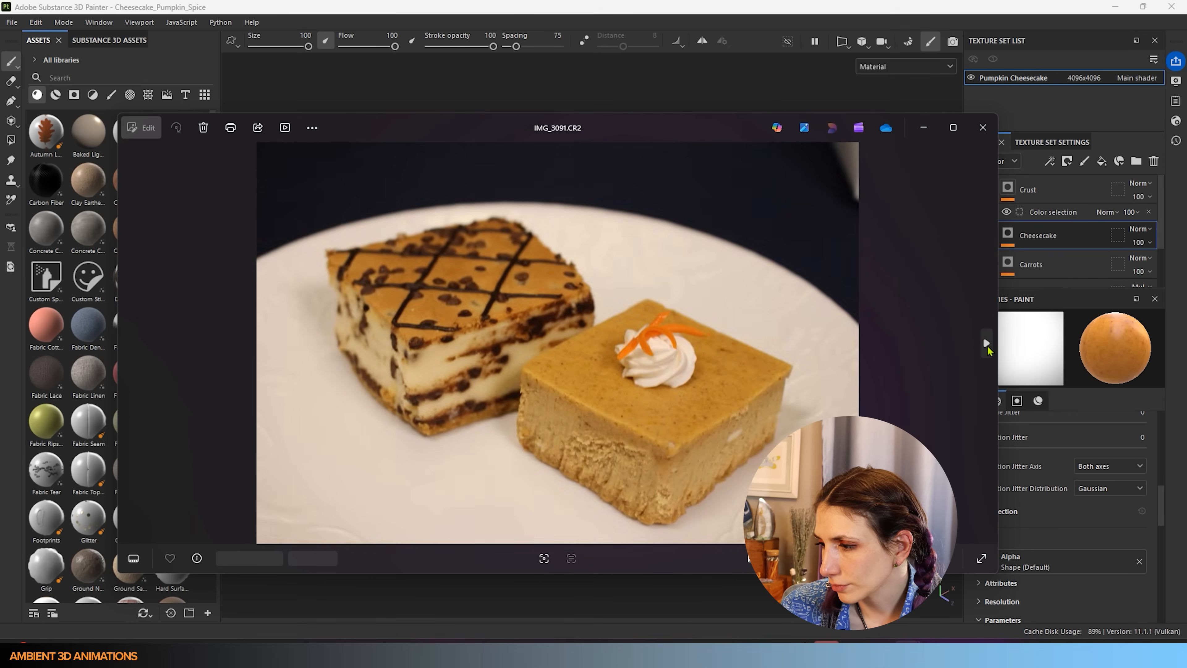
pyautogui.click(987, 345)
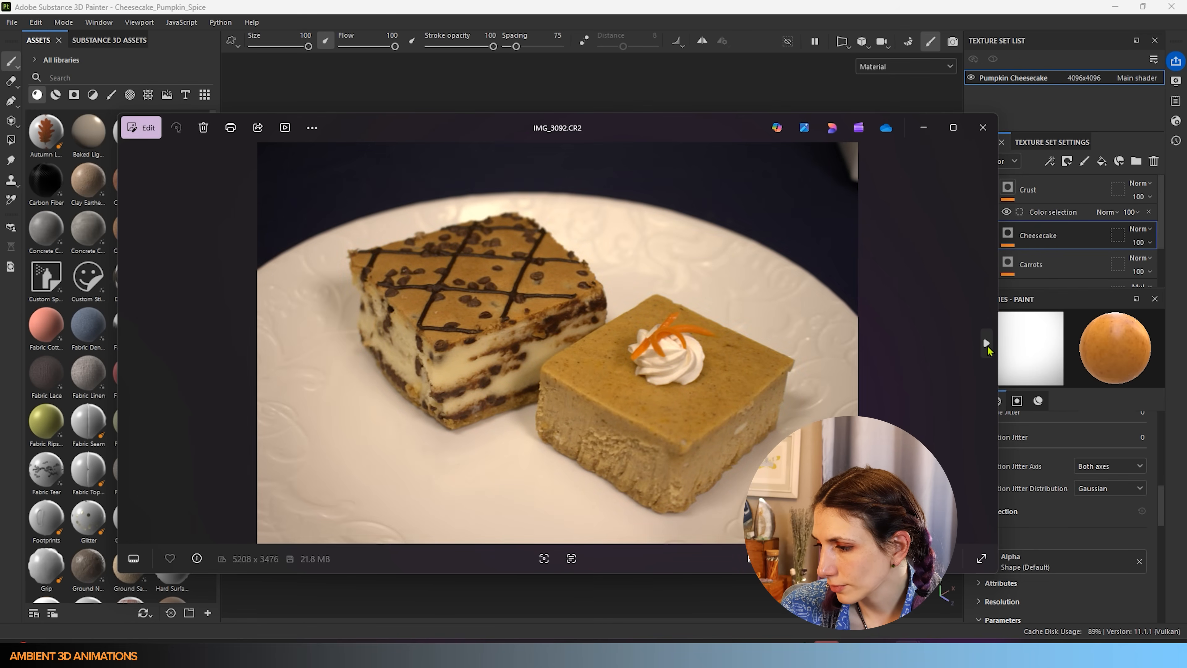
pyautogui.click(983, 127)
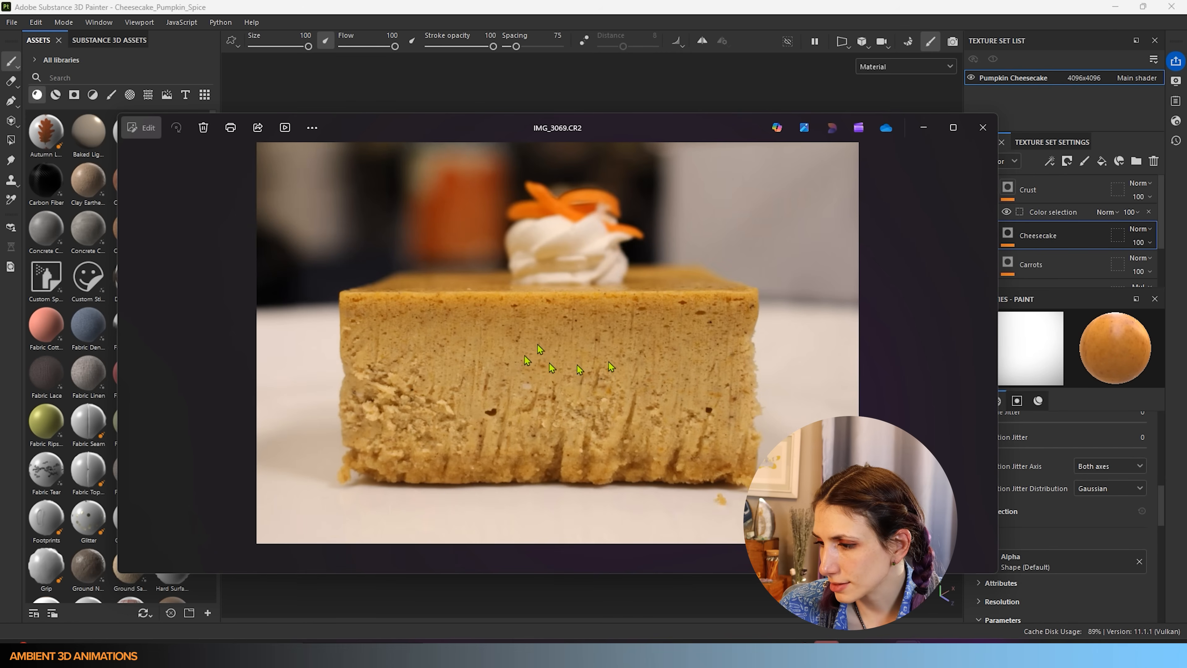
# - Move the Photos viewer aside and replace the brush's Pumpkin_Spice base colour with Pumpkin_Spice2
pyautogui.moveTo(724, 132); pyautogui.dragTo(0, 215)
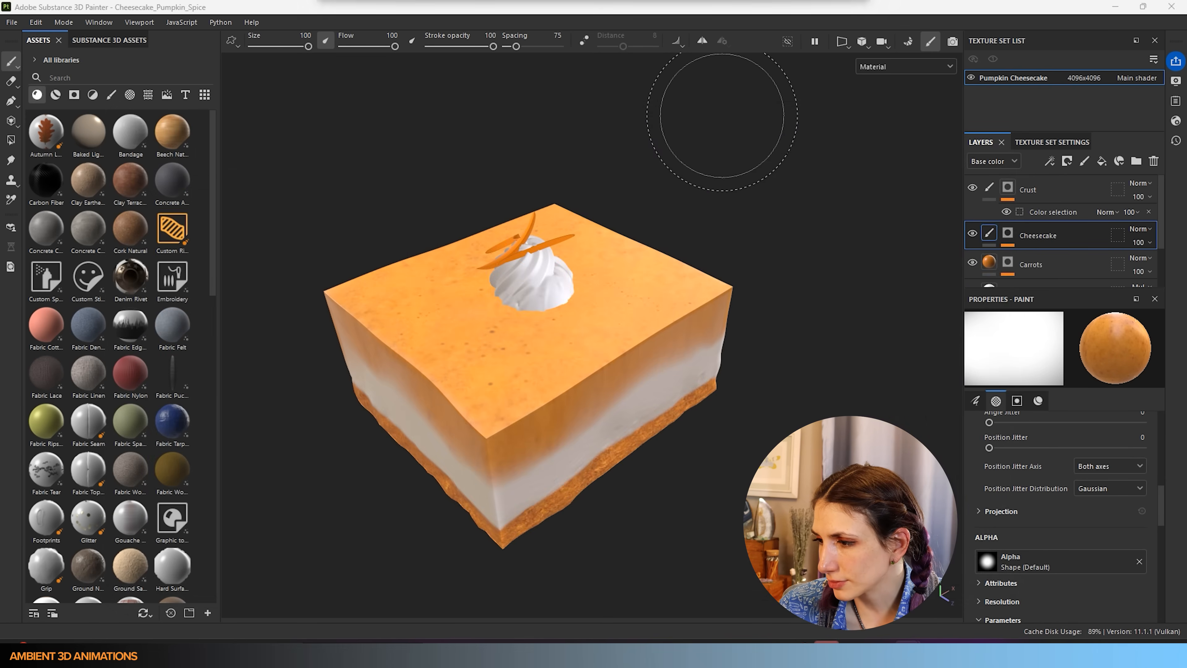
pyautogui.keyDown('alt'); pyautogui.moveTo(636, 477); pyautogui.dragTo(477, 403); pyautogui.keyUp('alt')
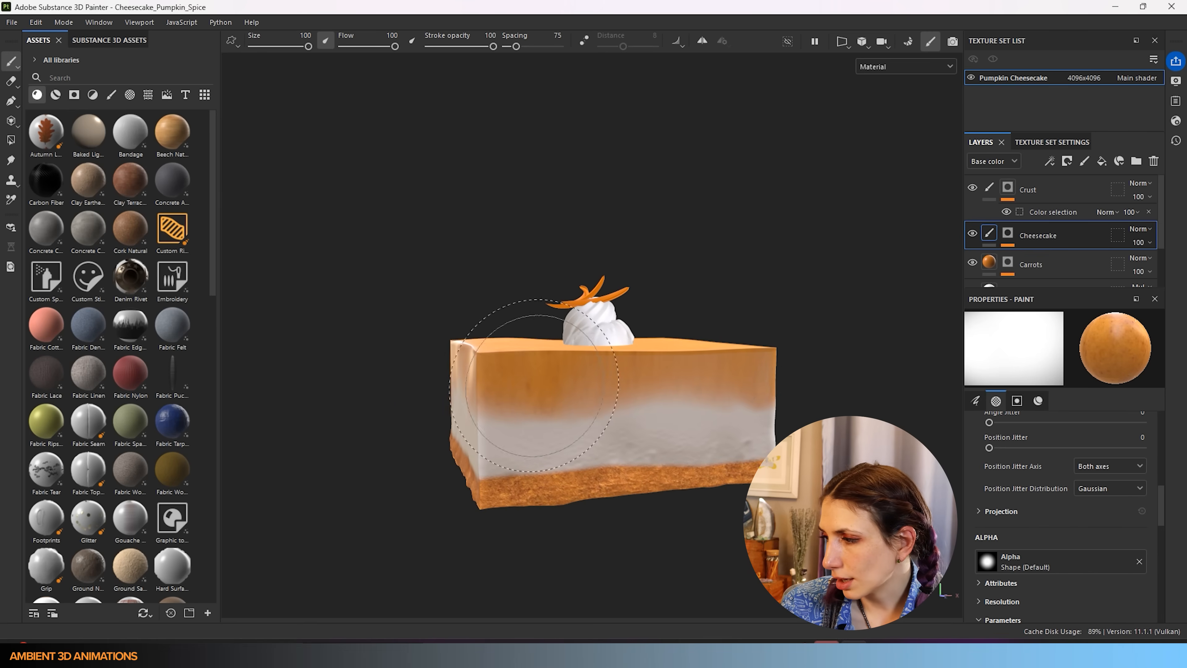
pyautogui.scroll(-15, 1078, 564)
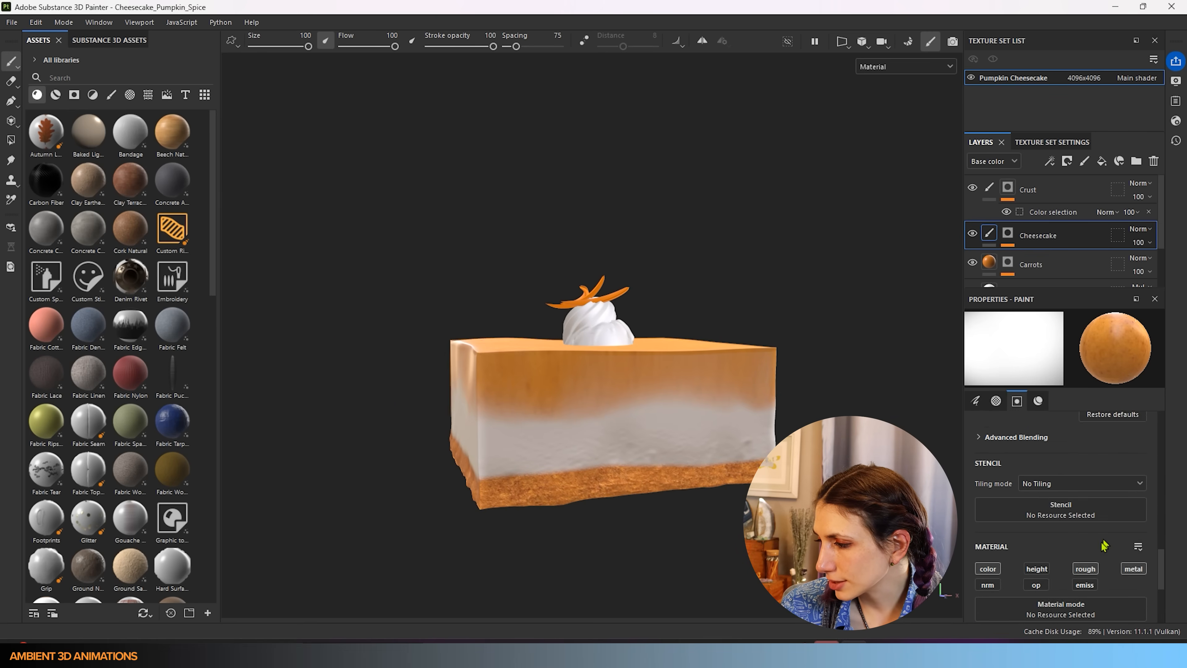
pyautogui.scroll(-1, 1077, 564)
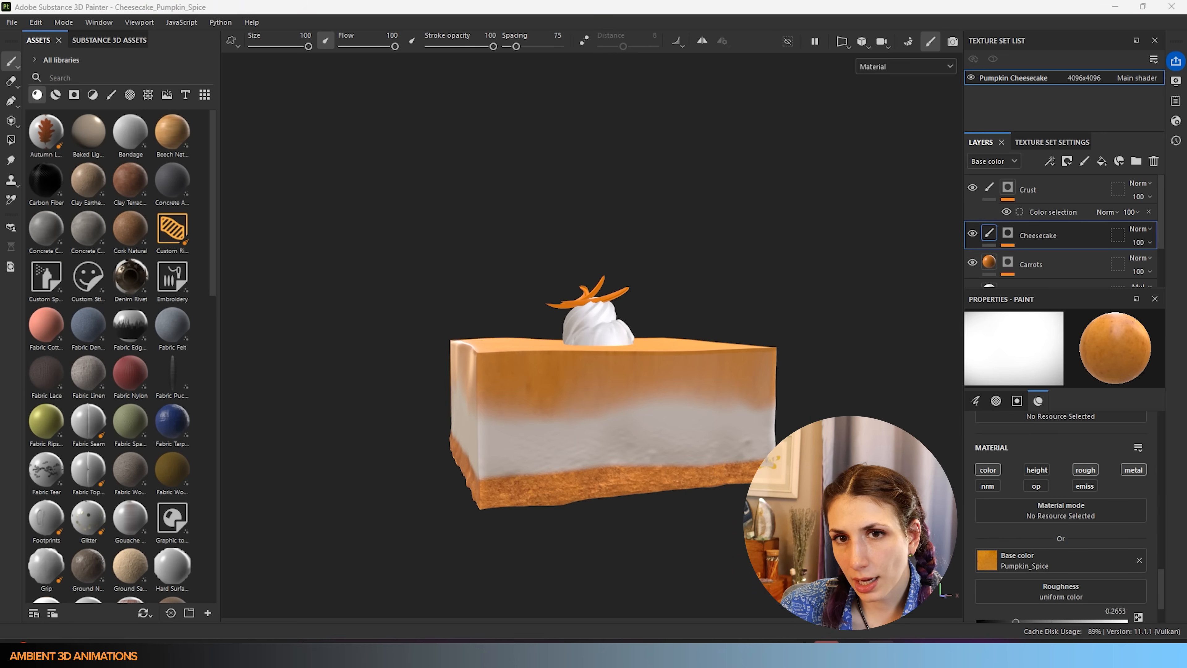
pyautogui.moveTo(255, 364); pyautogui.dragTo(1061, 576)
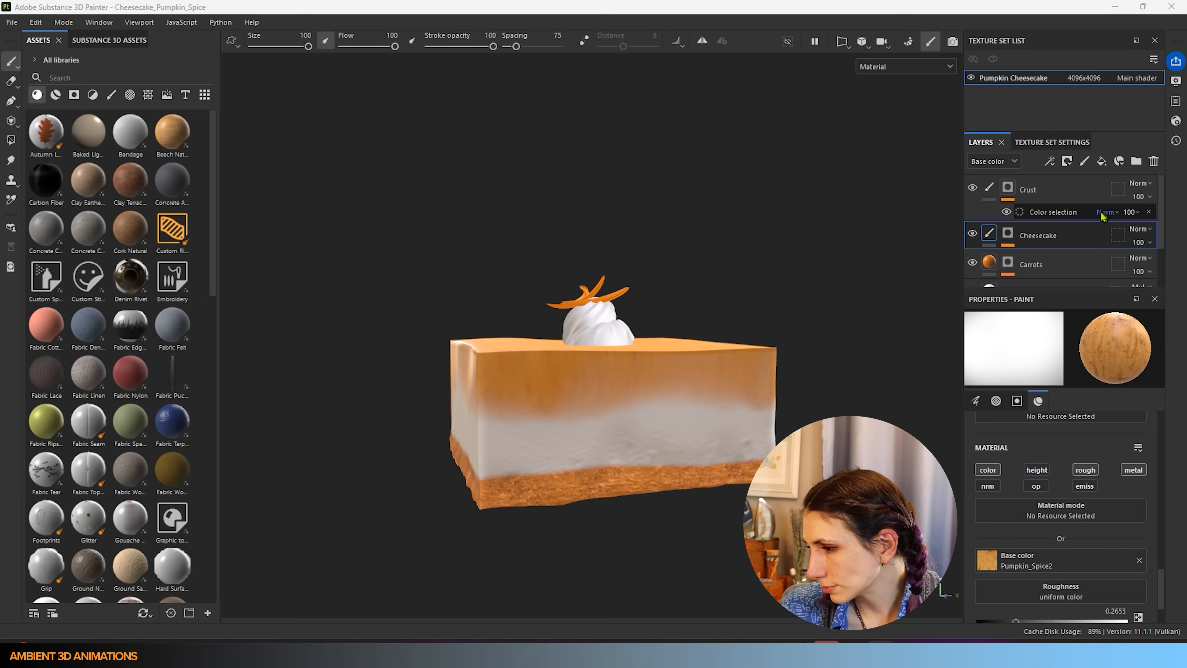
pyautogui.scroll(2, 639, 443)
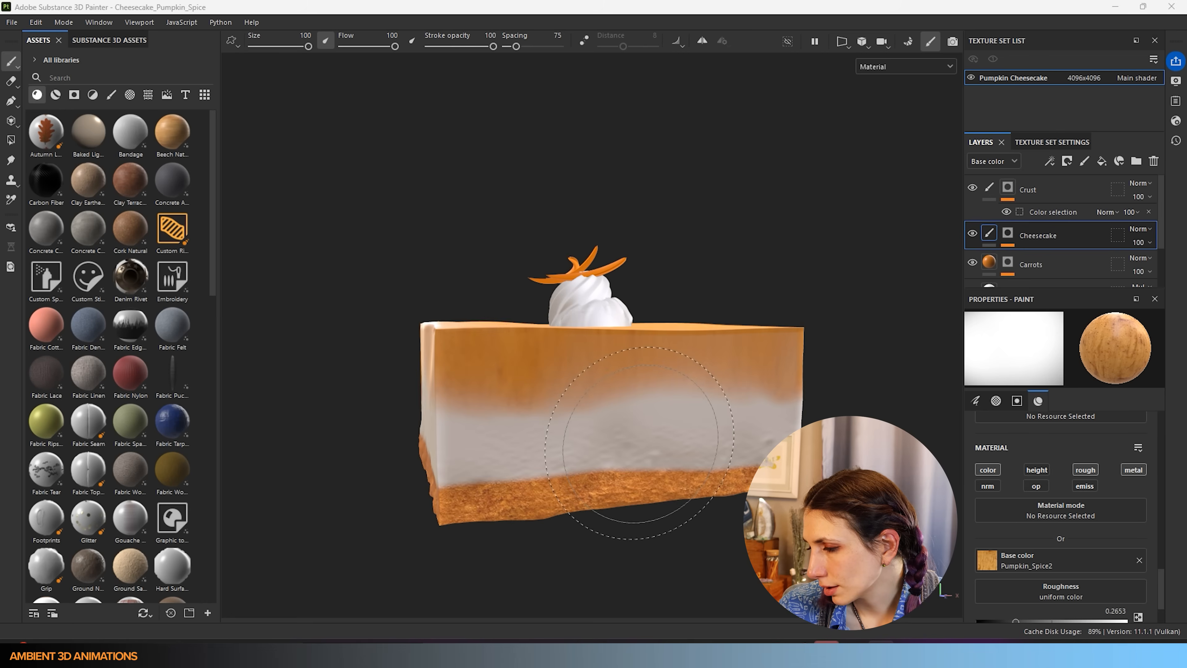
# - Add a paint layer named 'Center Cheesecake' and paint Pumpkin_Spice2 across the slice's pale middle band
pyautogui.click(1086, 162)
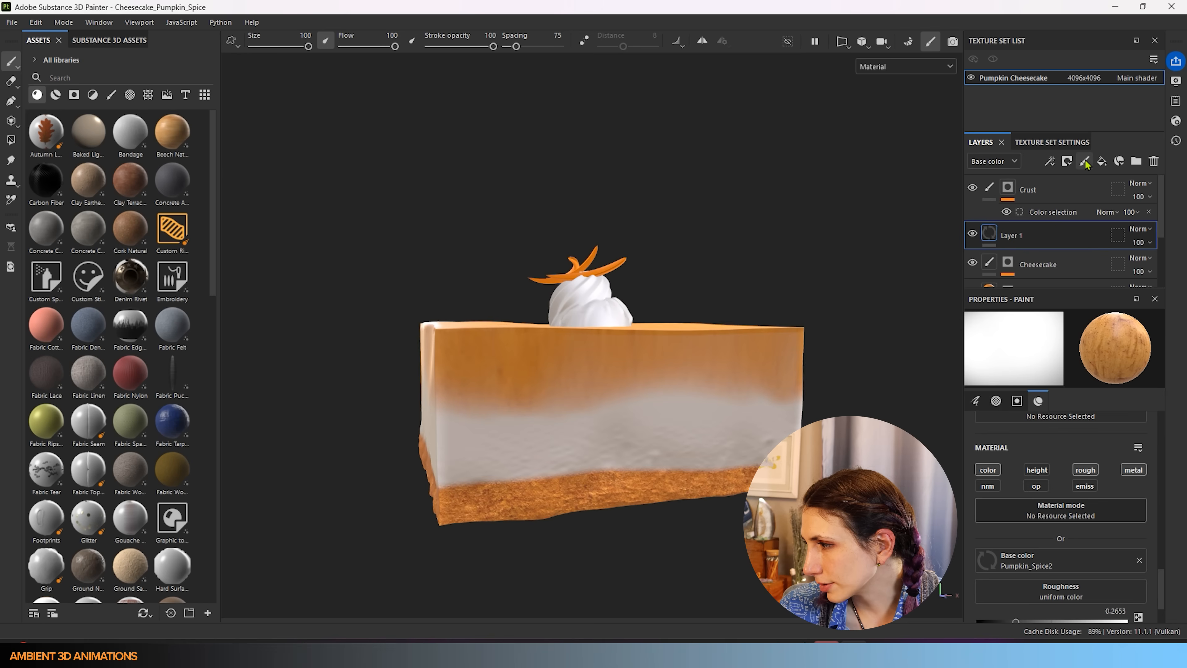
pyautogui.doubleClick(1017, 236)
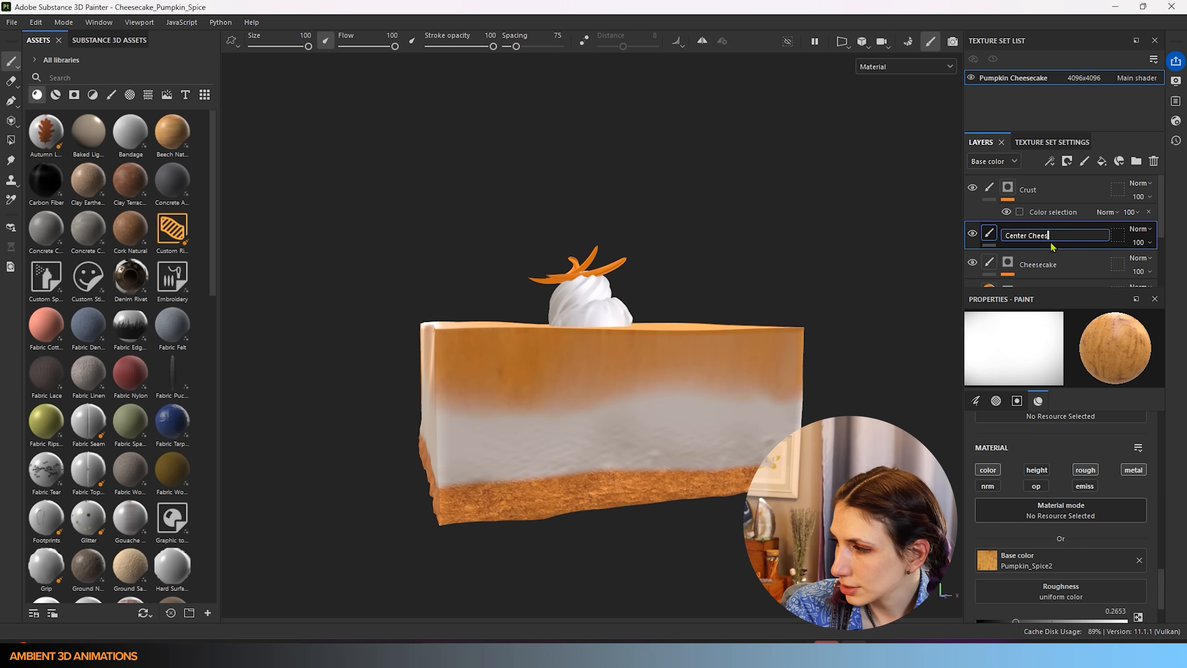
pyautogui.write('Center Cheesecake')
pyautogui.press('Return')
pyautogui.moveTo(507, 398)
pyautogui.mouseDown()
pyautogui.moveTo(514, 430)
pyautogui.moveTo(771, 421)
pyautogui.moveTo(487, 423)
pyautogui.moveTo(729, 444)
pyautogui.moveTo(449, 468)
pyautogui.moveTo(507, 447)
pyautogui.mouseUp()
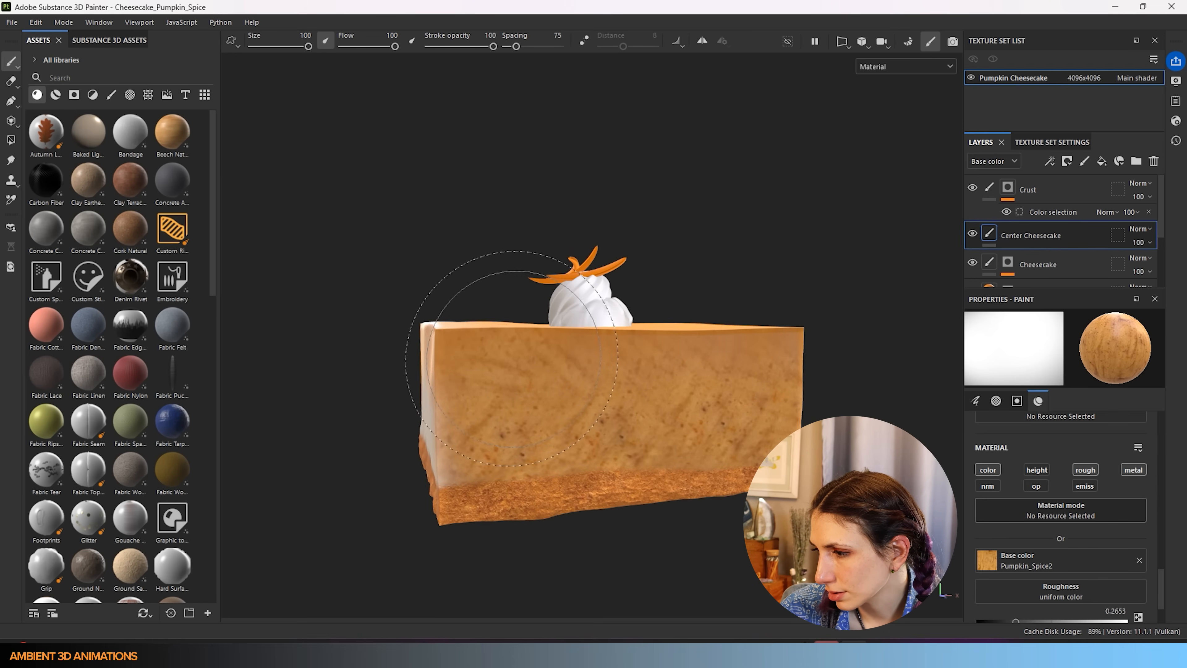
# - Paint speckled orange over the whitish right edge and the white right face
pyautogui.scroll(-4, 681, 468)
pyautogui.keyDown('alt'); pyautogui.moveTo(681, 468); pyautogui.dragTo(600, 467); pyautogui.keyUp('alt')
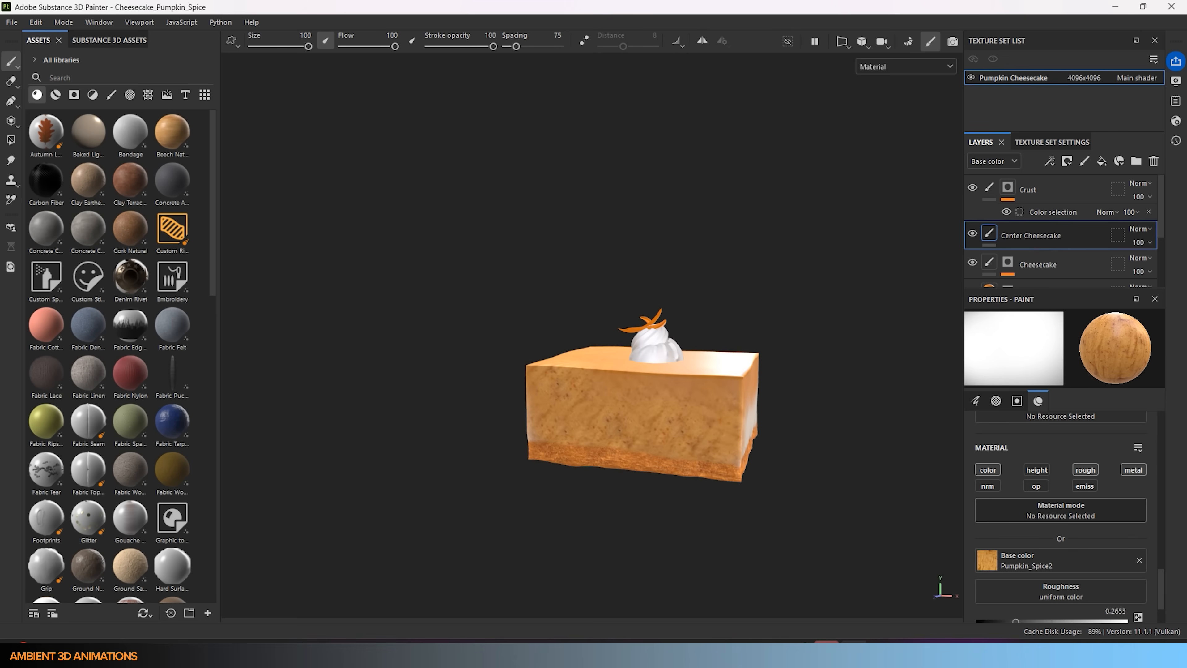
pyautogui.moveTo(615, 523)
pyautogui.keyDown('alt'); pyautogui.mouseDown()
pyautogui.moveTo(517, 459)
pyautogui.moveTo(474, 514)
pyautogui.moveTo(561, 459)
pyautogui.moveTo(570, 491)
pyautogui.moveTo(463, 510)
pyautogui.moveTo(519, 519)
pyautogui.moveTo(603, 495)
pyautogui.moveTo(700, 574)
pyautogui.mouseUp(); pyautogui.keyUp('alt')
pyautogui.moveTo(556, 517); pyautogui.dragTo(626, 518)
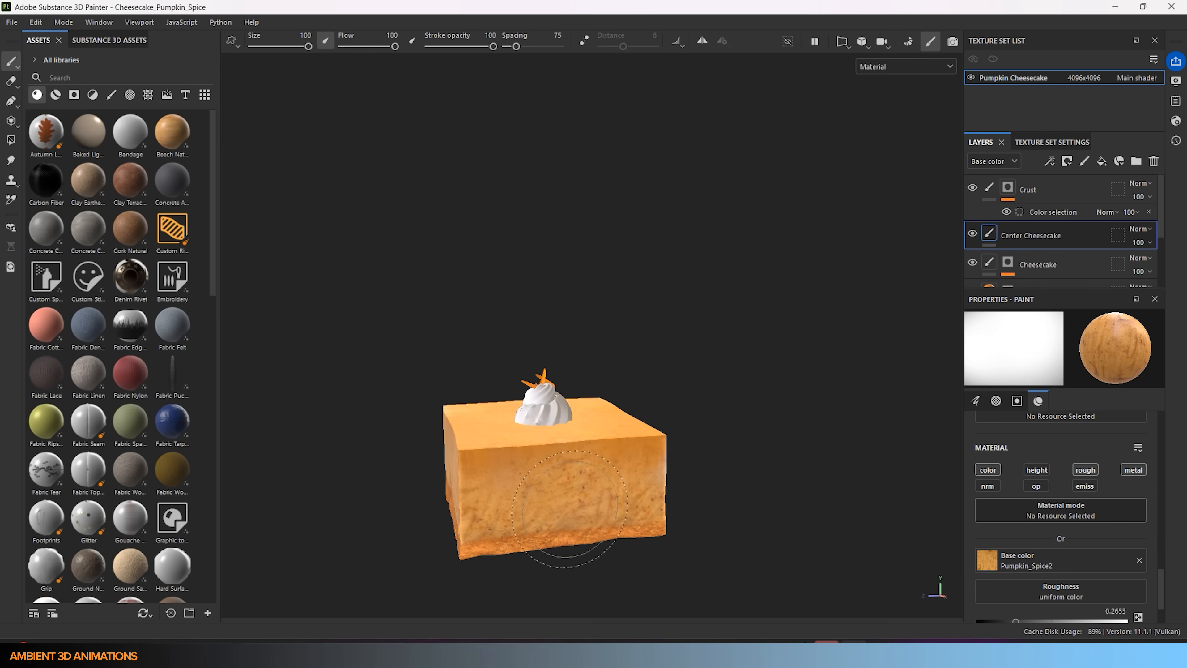
pyautogui.keyDown('alt'); pyautogui.moveTo(596, 565); pyautogui.dragTo(342, 500); pyautogui.keyUp('alt')
pyautogui.moveTo(426, 507)
pyautogui.mouseDown()
pyautogui.moveTo(451, 515)
pyautogui.moveTo(486, 487)
pyautogui.moveTo(570, 456)
pyautogui.mouseUp()
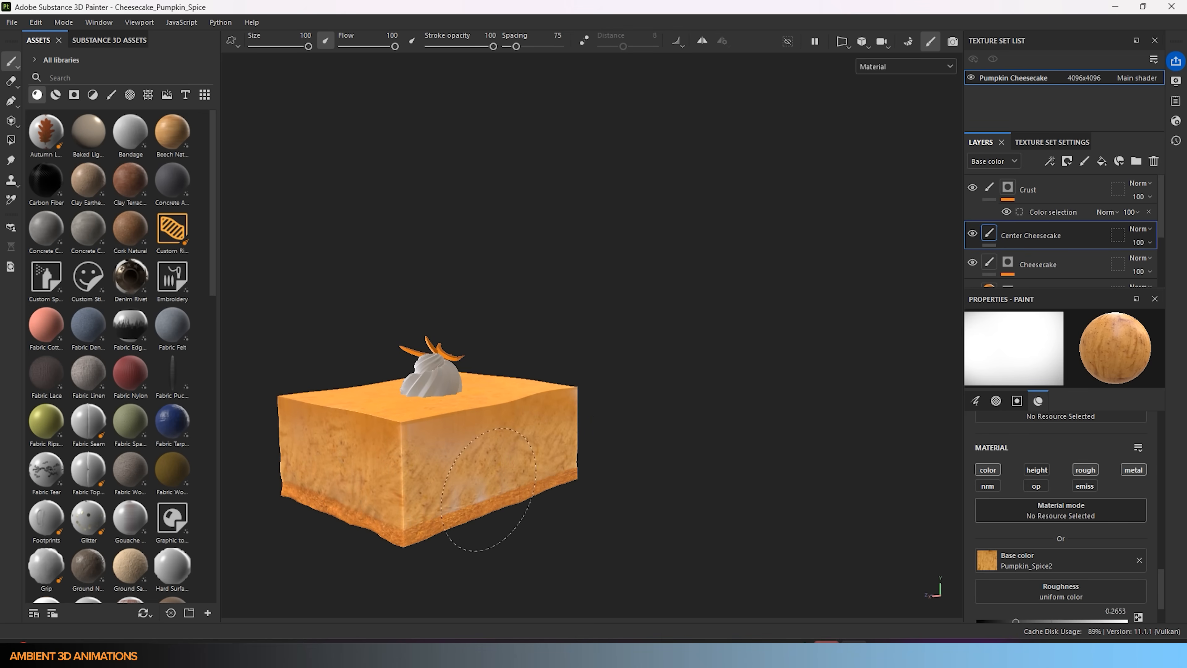
# - Shrink the brush to about 27 and paint orange texture over the other white side face
pyautogui.moveTo(415, 428)
pyautogui.keyDown('ctrl'); pyautogui.mouseDown(button='right')
pyautogui.moveTo(402, 430)
pyautogui.moveTo(413, 434)
pyautogui.mouseUp(button='right'); pyautogui.keyUp('ctrl')
pyautogui.moveTo(580, 443)
pyautogui.keyDown('alt'); pyautogui.mouseDown()
pyautogui.moveTo(552, 477)
pyautogui.moveTo(702, 509)
pyautogui.moveTo(657, 527)
pyautogui.moveTo(612, 510)
pyautogui.mouseUp(); pyautogui.keyUp('alt')
pyautogui.keyDown('ctrl'); pyautogui.moveTo(422, 491); pyautogui.dragTo(449, 490, button='right'); pyautogui.keyUp('ctrl')
pyautogui.moveTo(408, 463)
pyautogui.mouseDown()
pyautogui.moveTo(417, 443)
pyautogui.moveTo(523, 416)
pyautogui.moveTo(477, 437)
pyautogui.moveTo(553, 398)
pyautogui.moveTo(377, 496)
pyautogui.mouseUp()
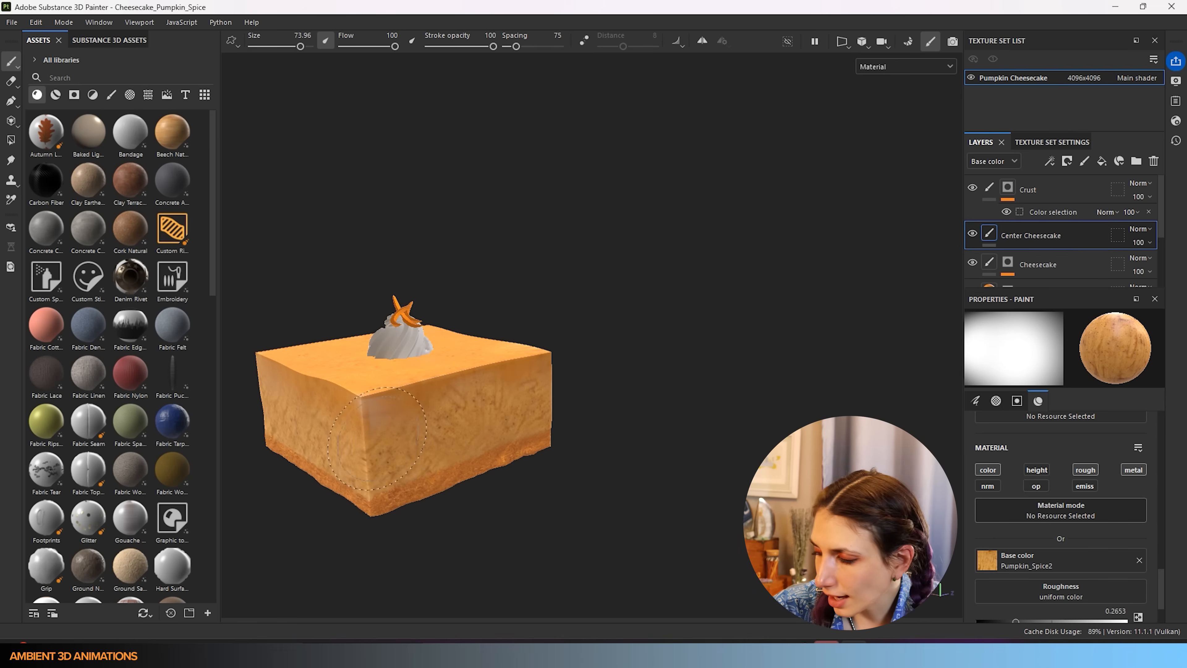
# - Zoom in on the cake and adjust the brush size up to its full size of 100
pyautogui.moveTo(1161, 591); pyautogui.dragTo(1173, 496)
pyautogui.scroll(5, 1075, 538)
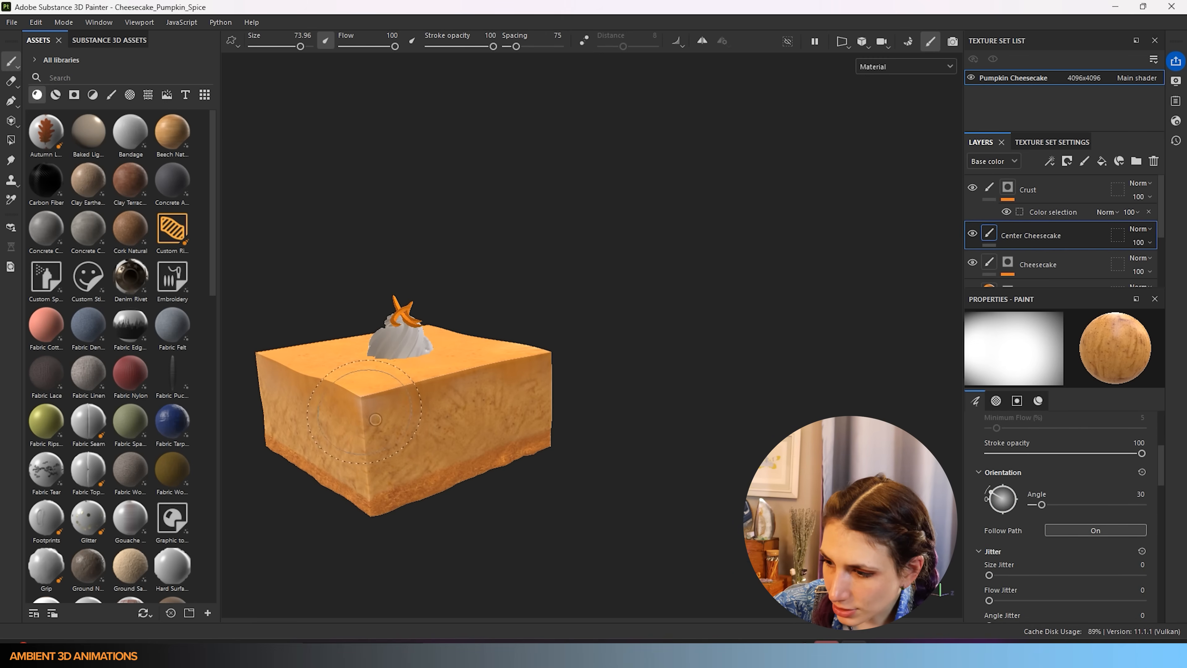
pyautogui.press('[')
pyautogui.press('[')
pyautogui.press('[')
pyautogui.press('[')
pyautogui.press('[')
pyautogui.press('[')
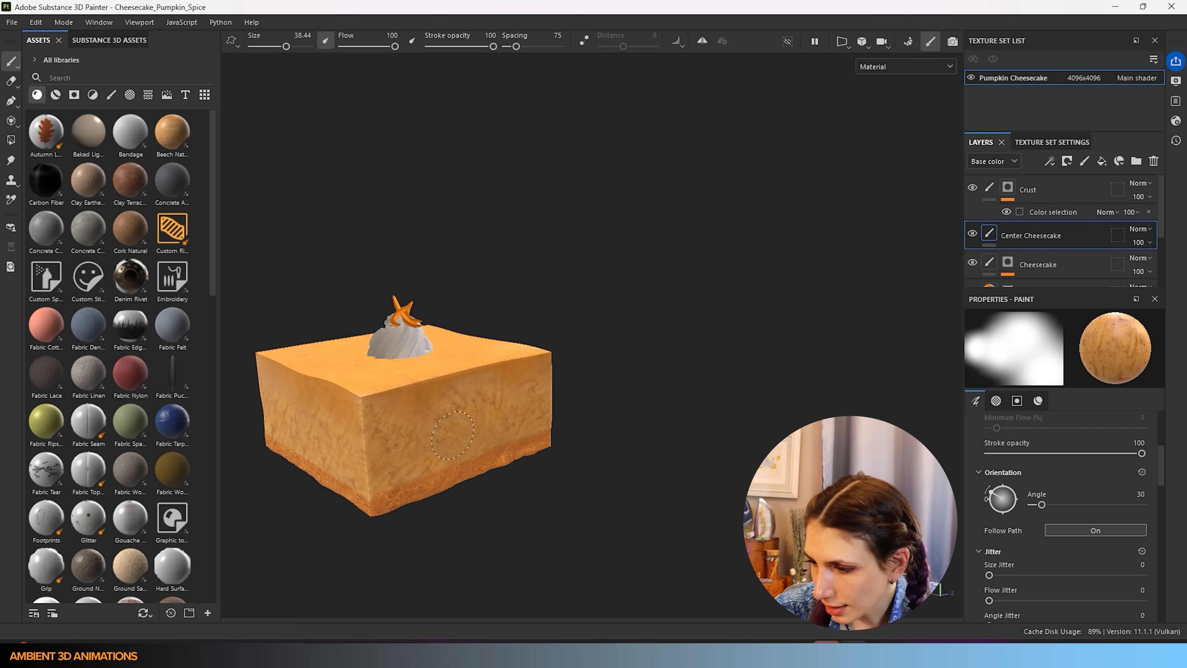
pyautogui.press(']')
pyautogui.press(']')
pyautogui.press(']')
pyautogui.press(']')
pyautogui.press(']')
pyautogui.press(']')
pyautogui.press('[')
pyautogui.press('[')
pyautogui.press('[')
pyautogui.press('[')
pyautogui.press('[')
pyautogui.press('[')
pyautogui.press('[')
pyautogui.press('[')
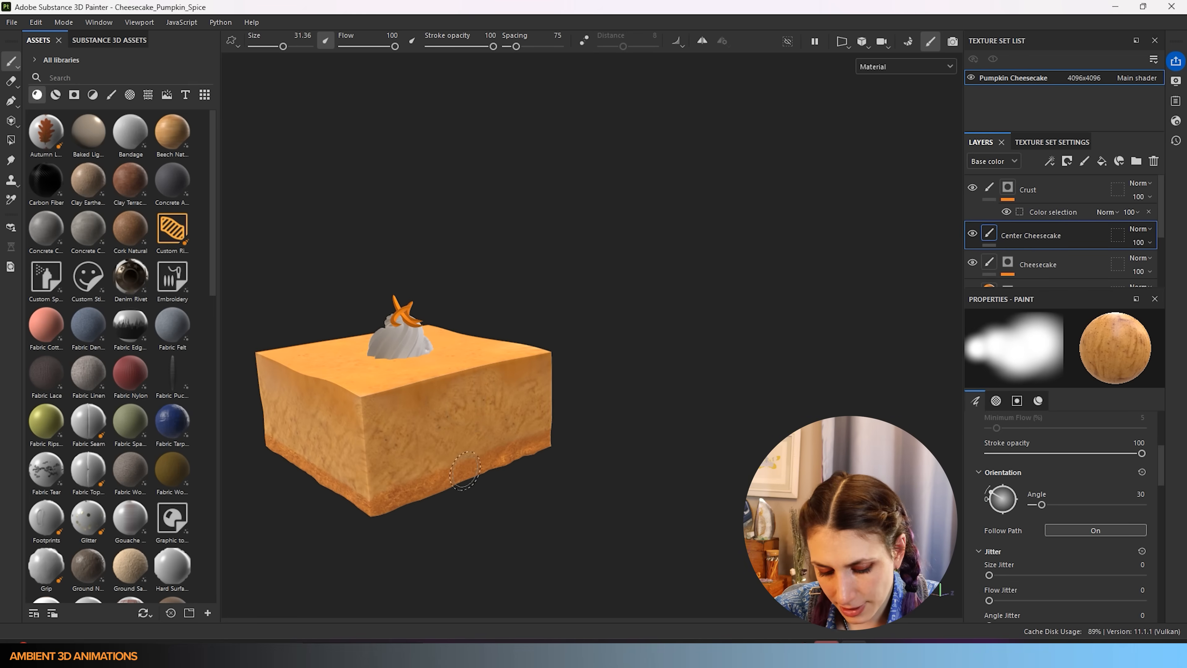
pyautogui.press(']')
pyautogui.press(']')
pyautogui.press(']')
pyautogui.press(']')
pyautogui.press(']')
pyautogui.press(']')
pyautogui.press(']')
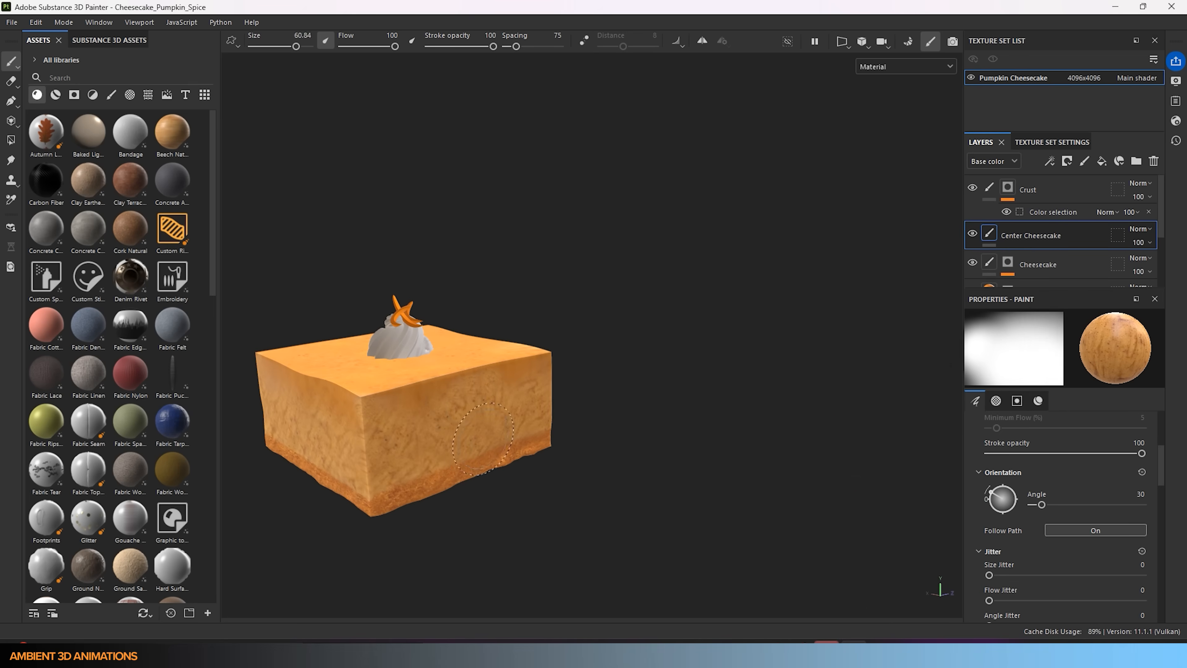
pyautogui.press(']')
pyautogui.press(']')
pyautogui.press(']')
pyautogui.press(']')
pyautogui.press(']')
pyautogui.press(']')
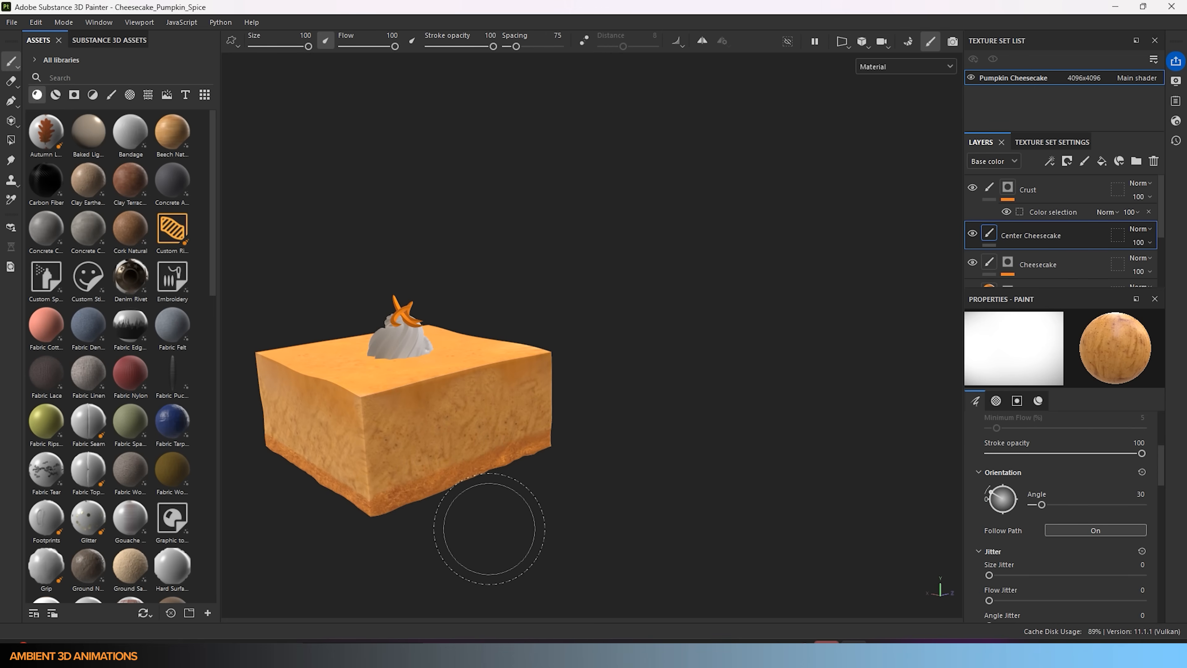
pyautogui.scroll(-3, 468, 398)
# - Orbit to the cake's left side and set the brush size to about 46.24
pyautogui.keyDown('alt'); pyautogui.moveTo(451, 393); pyautogui.dragTo(689, 379); pyautogui.keyUp('alt')
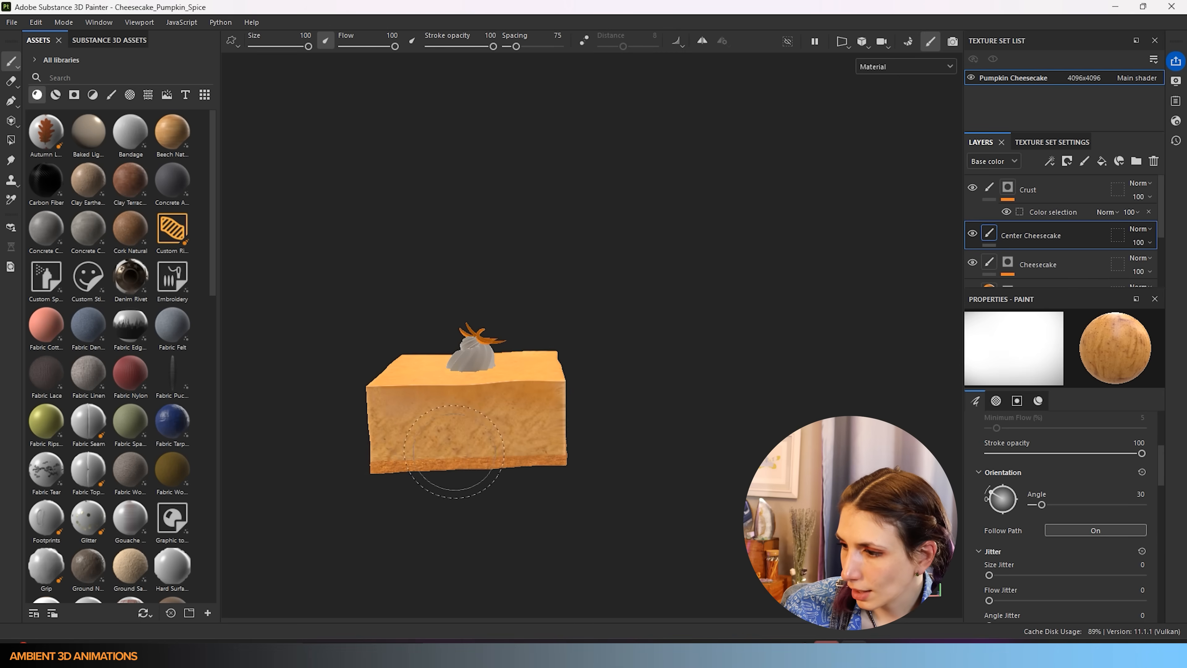
pyautogui.scroll(4, 410, 404)
pyautogui.keyDown('alt'); pyautogui.moveTo(421, 432); pyautogui.dragTo(482, 426); pyautogui.keyUp('alt')
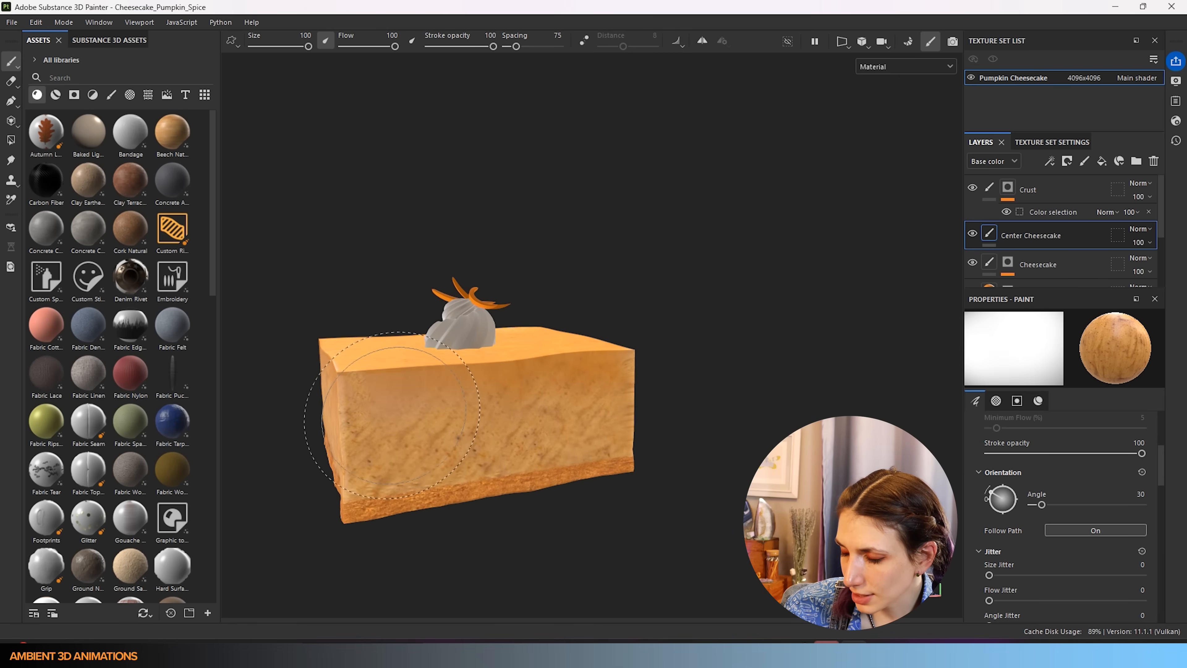
pyautogui.keyDown('ctrl'); pyautogui.moveTo(409, 408); pyautogui.dragTo(396, 404, button='right'); pyautogui.keyUp('ctrl')
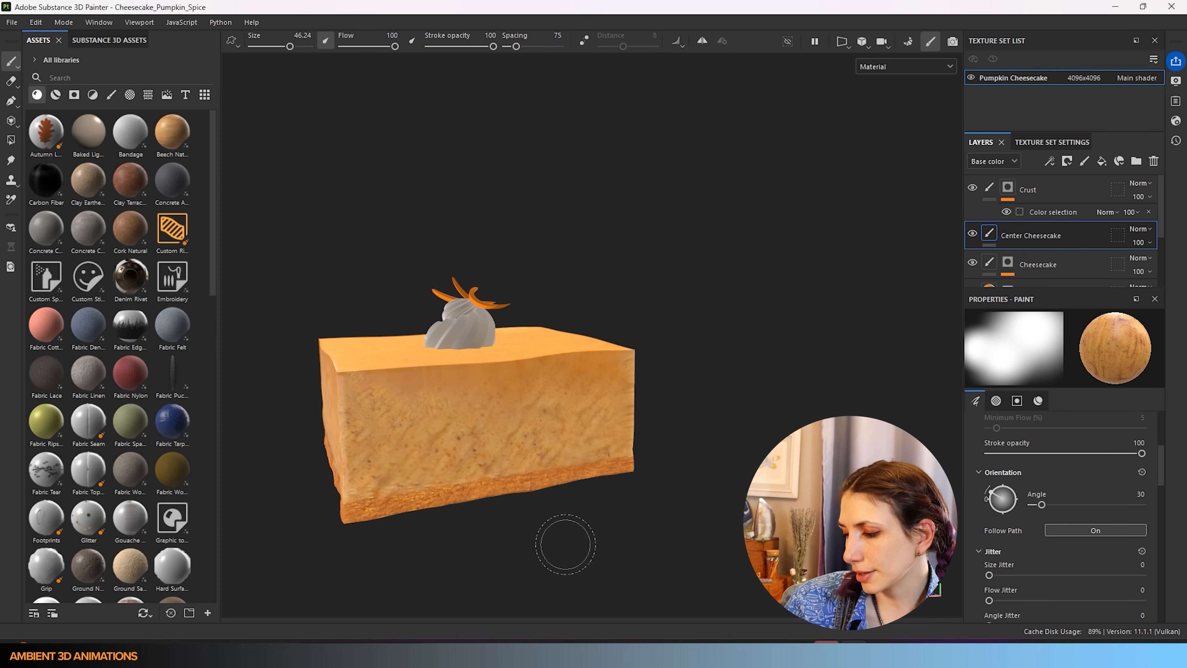
pyautogui.scroll(-3, 565, 544)
pyautogui.moveTo(442, 473)
pyautogui.keyDown('alt'); pyautogui.mouseDown()
pyautogui.moveTo(615, 509)
pyautogui.moveTo(766, 519)
pyautogui.mouseUp(); pyautogui.keyUp('alt')
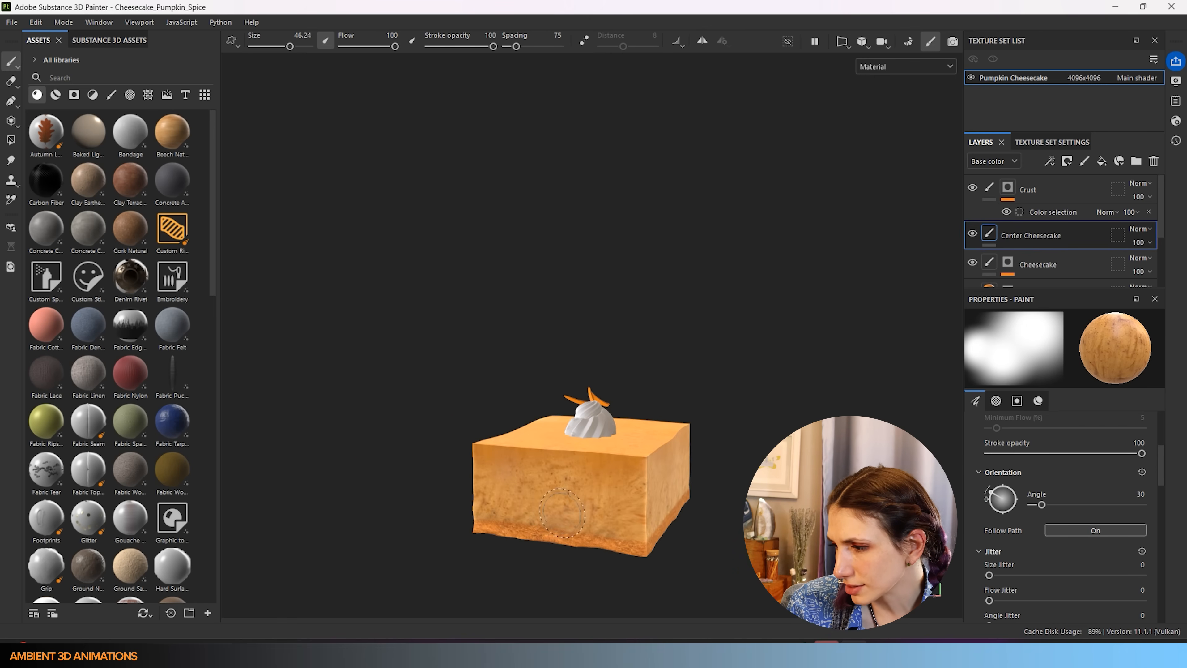
pyautogui.scroll(2, 560, 513)
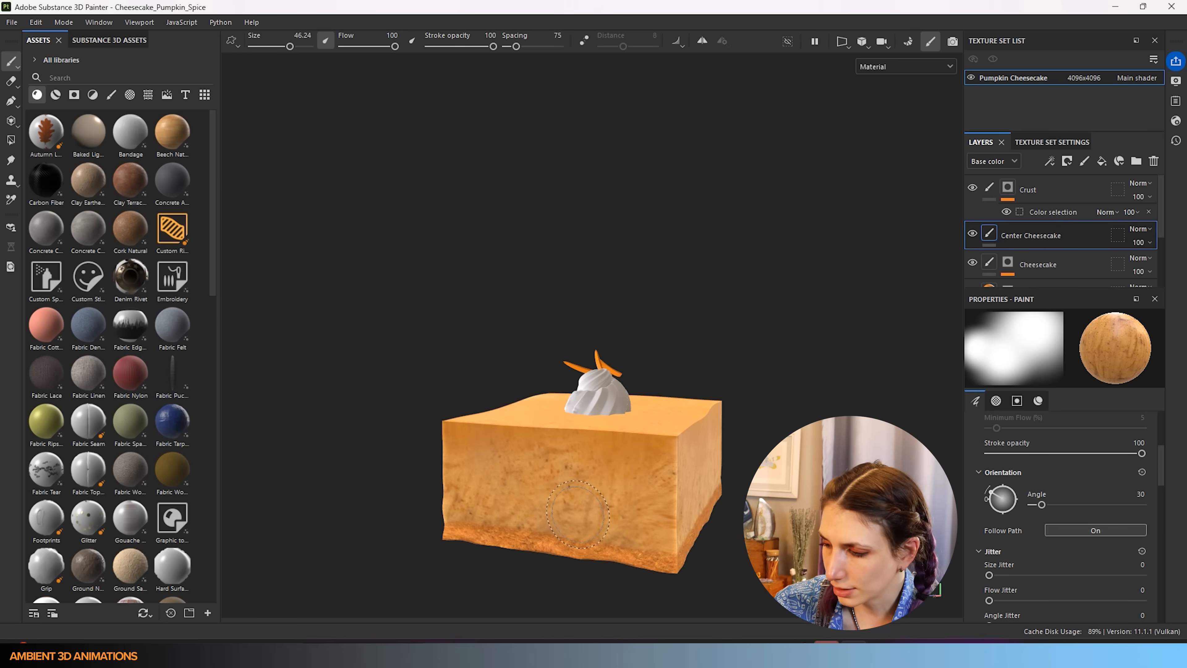
pyautogui.press(']')
pyautogui.press(']')
pyautogui.press(']')
pyautogui.press(']')
# - Raise the brush size to 100, then lower it to 81 while orbiting around the cake
pyautogui.rightClick(536, 507)
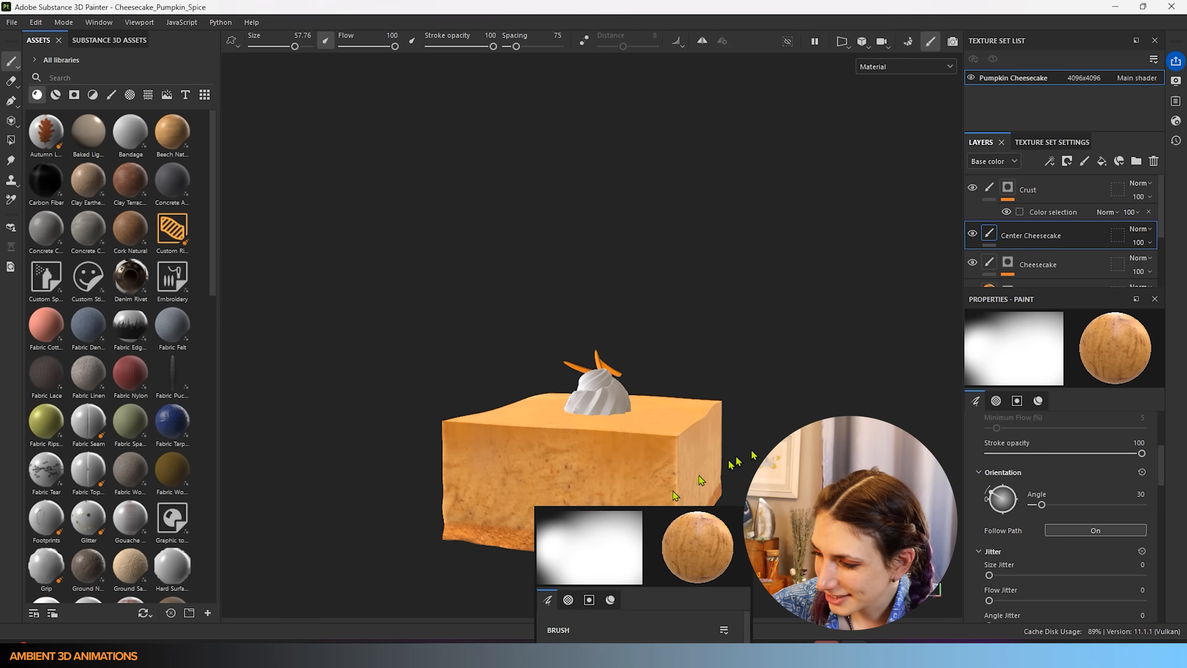
pyautogui.press(']')
pyautogui.press(']')
pyautogui.press(']')
pyautogui.press(']')
pyautogui.press(']')
pyautogui.press(']')
pyautogui.press(']')
pyautogui.press(']')
pyautogui.press(']')
pyautogui.press(']')
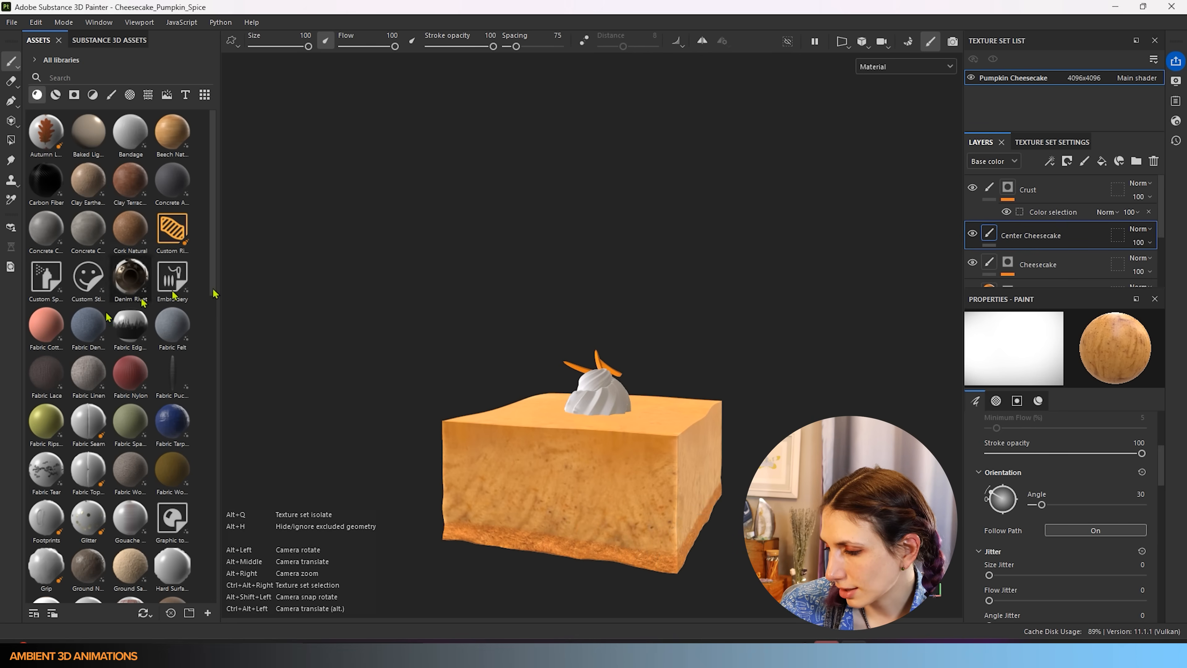
pyautogui.keyDown('alt'); pyautogui.moveTo(509, 446); pyautogui.dragTo(673, 472); pyautogui.keyUp('alt')
pyautogui.keyDown('ctrl'); pyautogui.keyDown('alt'); pyautogui.moveTo(423, 486); pyautogui.dragTo(598, 497); pyautogui.keyUp('alt'); pyautogui.keyUp('ctrl')
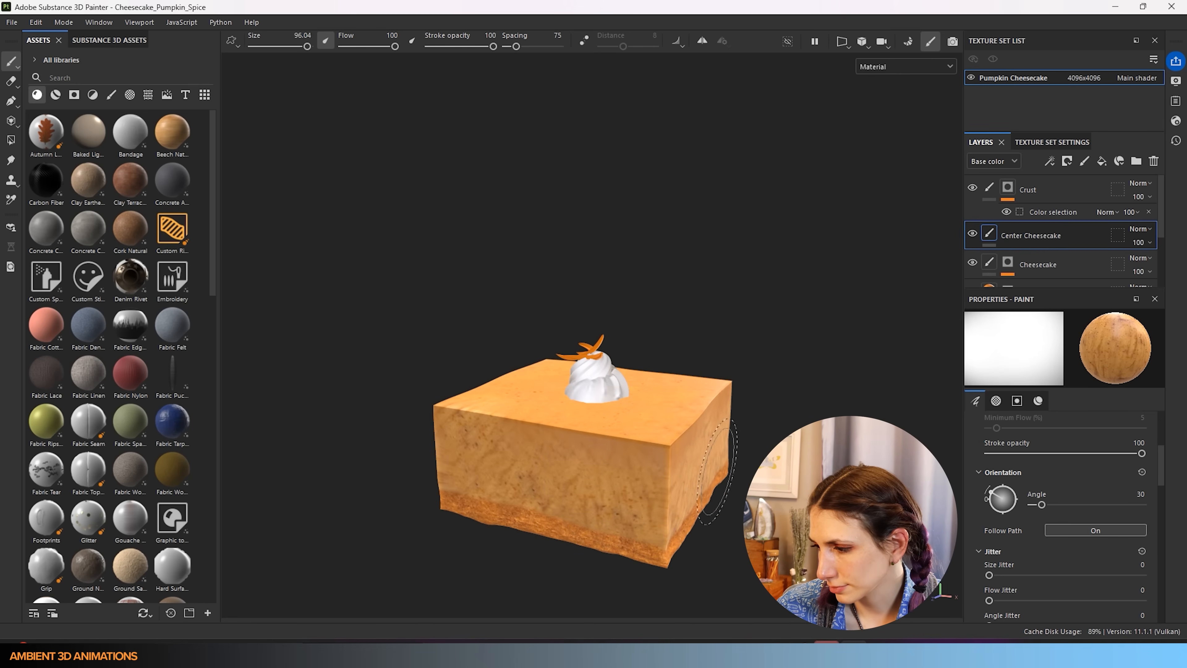
pyautogui.press('[')
pyautogui.press('[')
pyautogui.moveTo(687, 521)
pyautogui.keyDown('alt'); pyautogui.mouseDown()
pyautogui.moveTo(501, 491)
pyautogui.moveTo(638, 485)
pyautogui.moveTo(688, 503)
pyautogui.mouseUp(); pyautogui.keyUp('alt')
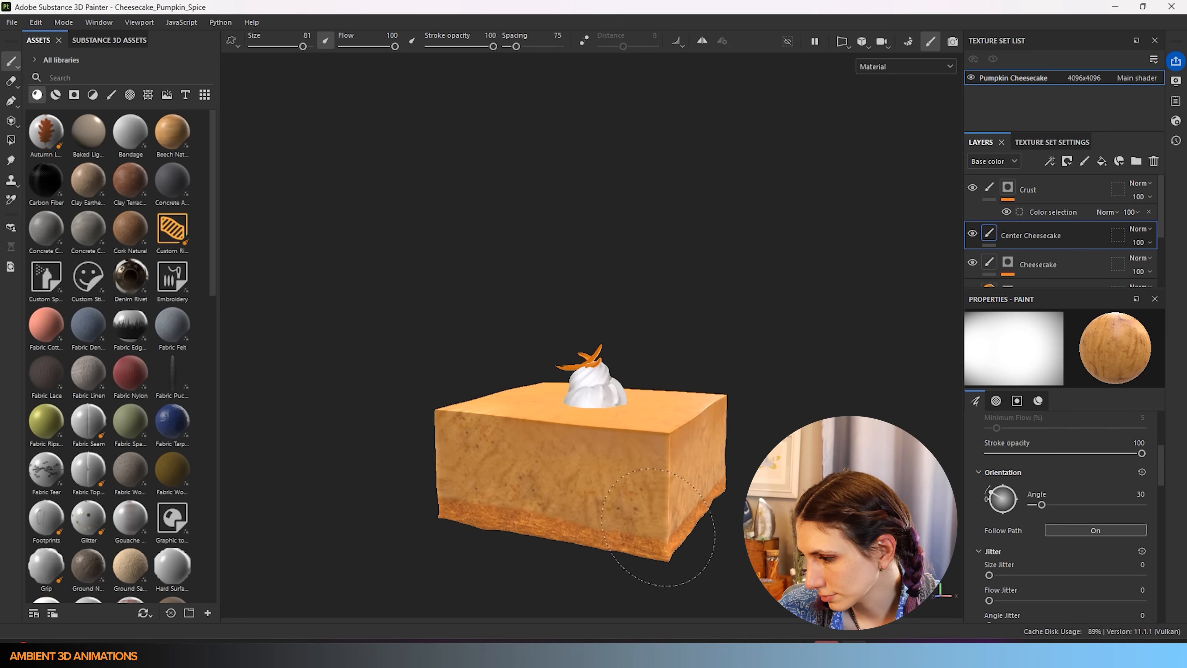
pyautogui.moveTo(636, 544)
pyautogui.keyDown('alt'); pyautogui.mouseDown()
pyautogui.moveTo(649, 498)
pyautogui.moveTo(345, 498)
pyautogui.moveTo(654, 528)
pyautogui.moveTo(556, 484)
pyautogui.moveTo(798, 465)
pyautogui.mouseUp(); pyautogui.keyUp('alt')
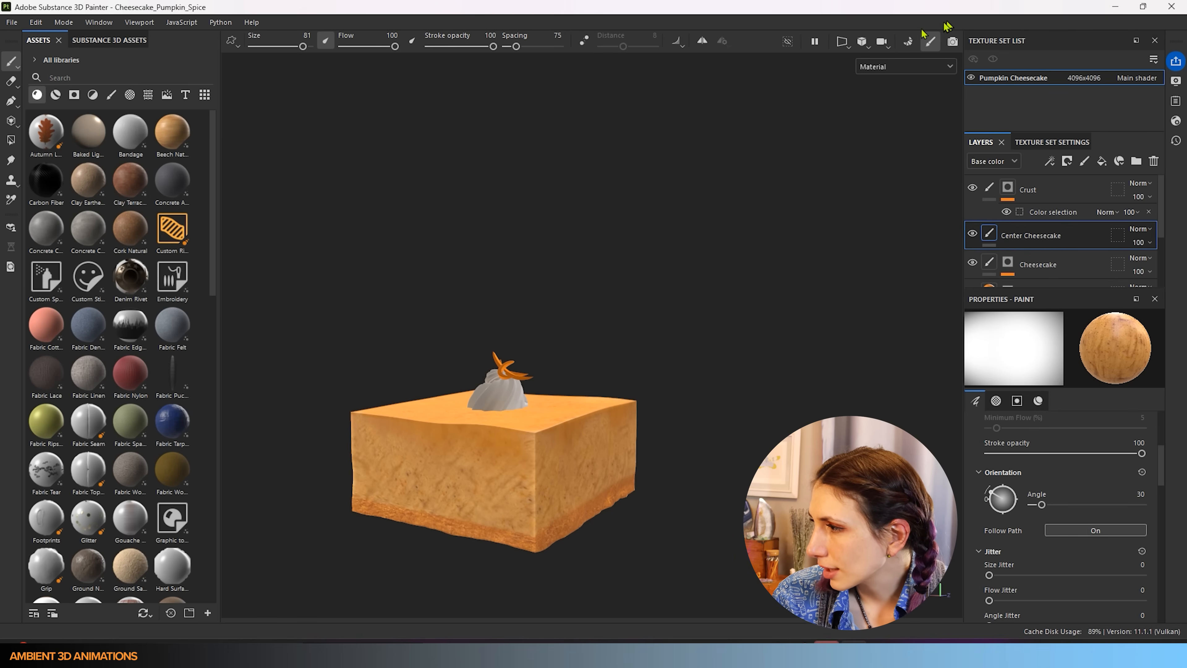
pyautogui.click(844, 46)
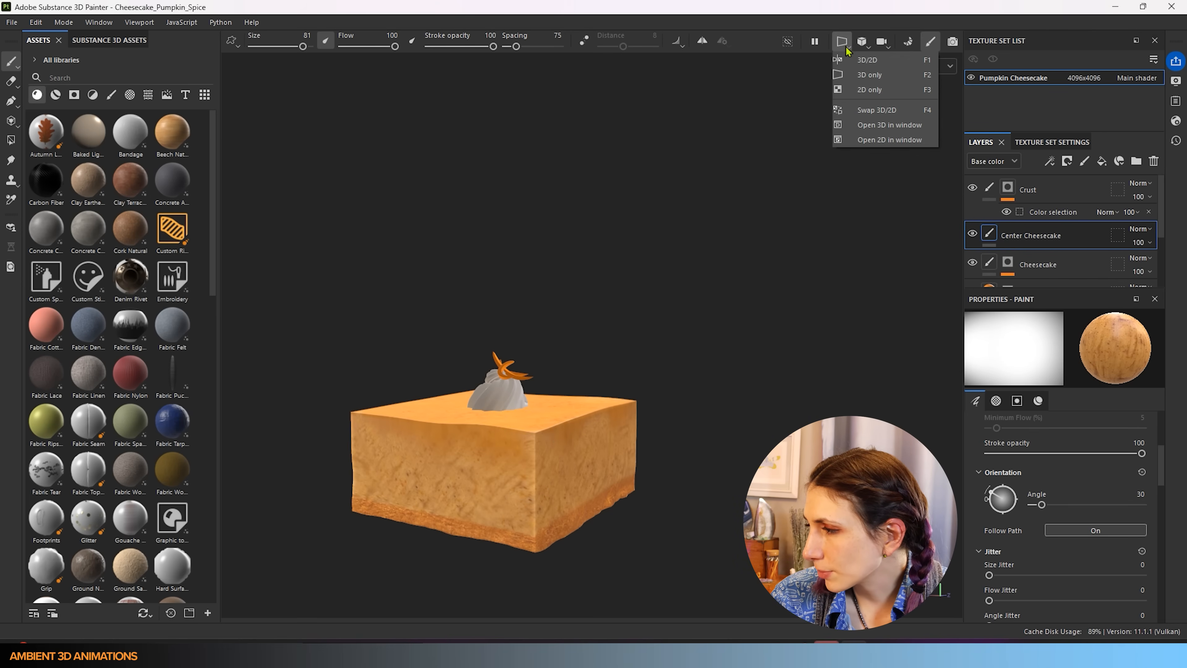
pyautogui.click(871, 60)
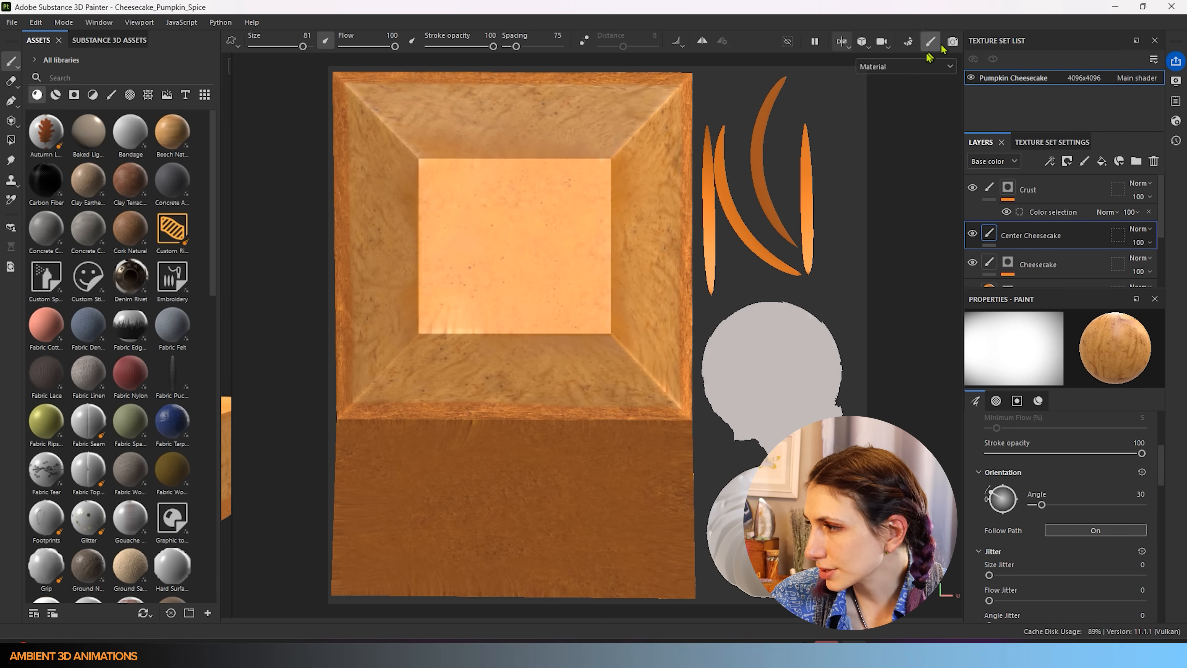
pyautogui.click(862, 42)
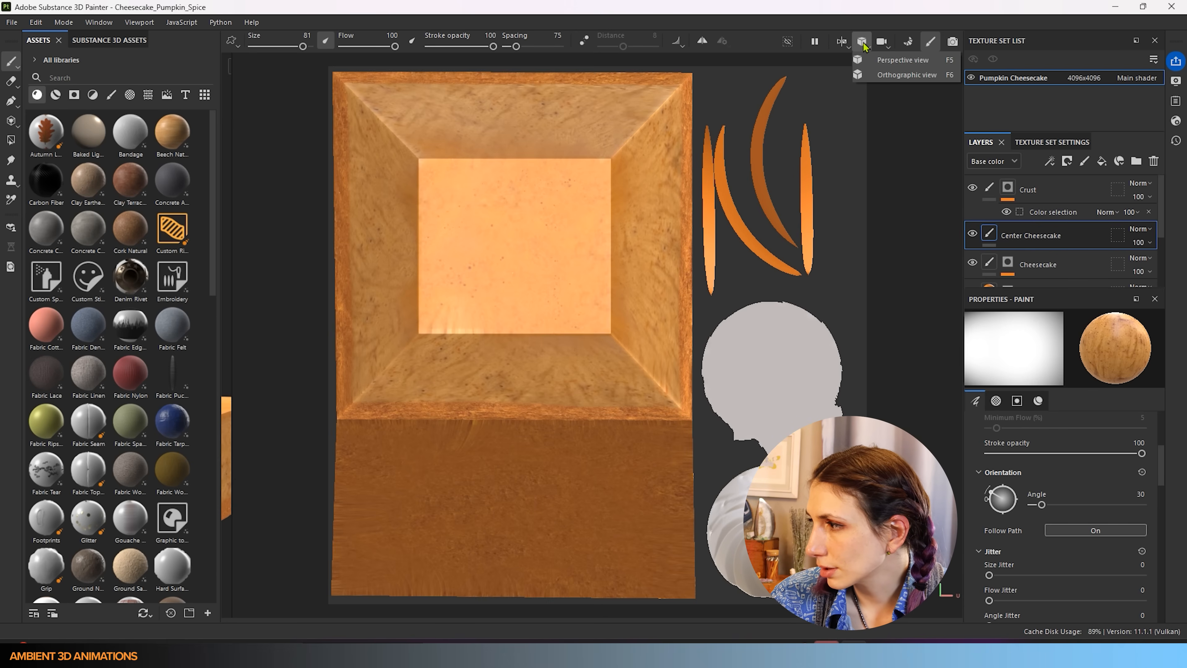
pyautogui.click(846, 41)
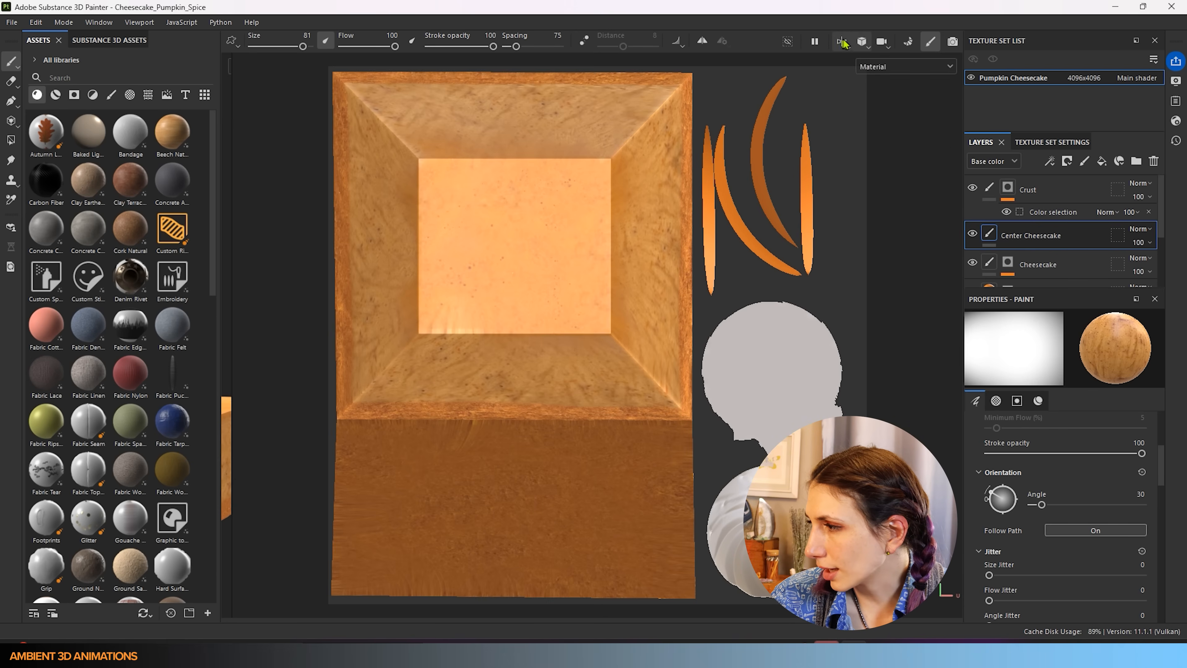
pyautogui.click(844, 42)
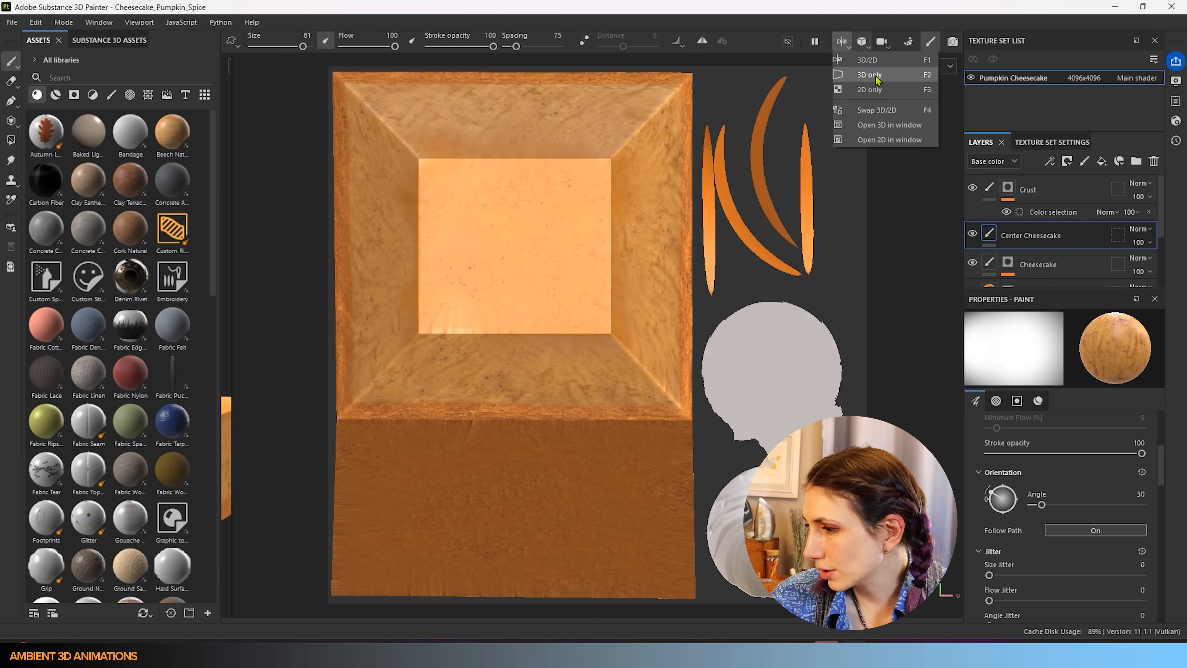
pyautogui.click(870, 75)
pyautogui.moveTo(507, 510)
pyautogui.keyDown('alt'); pyautogui.mouseDown()
pyautogui.moveTo(583, 491)
pyautogui.moveTo(532, 432)
pyautogui.moveTo(535, 628)
pyautogui.moveTo(515, 500)
pyautogui.mouseUp(); pyautogui.keyUp('alt')
# - Zoom to a lower frontal view of the cake and select the Crust layer's mask
pyautogui.scroll(5, 575, 455)
pyautogui.scroll(-2, 515, 499)
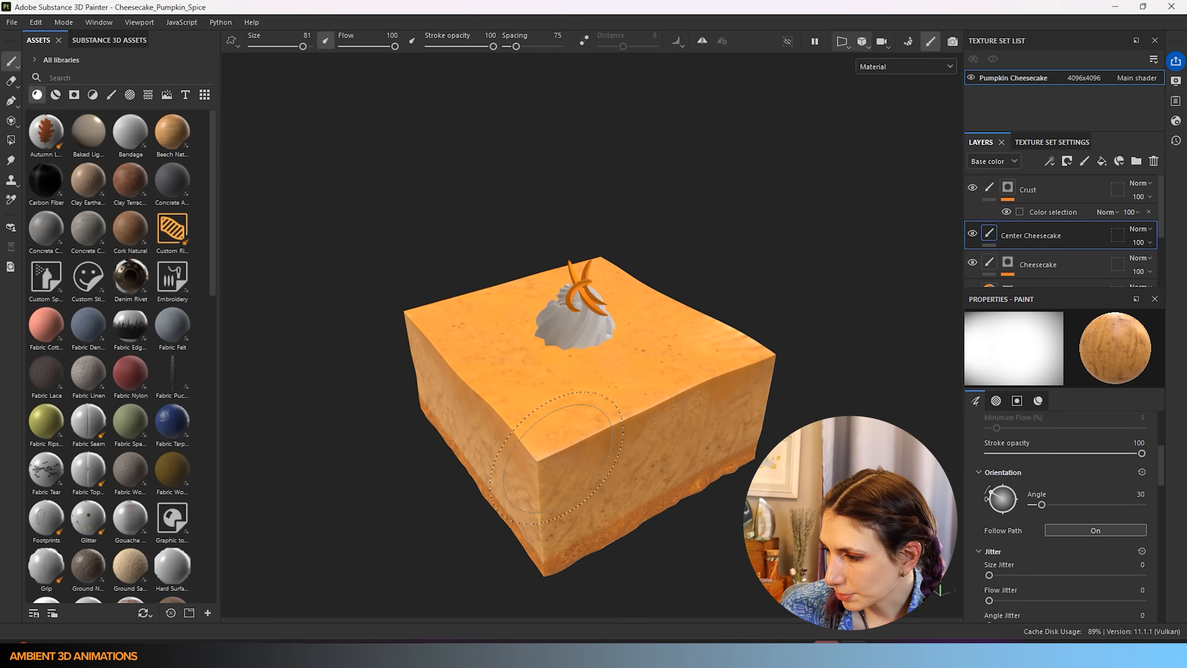
pyautogui.scroll(-3, 486, 313)
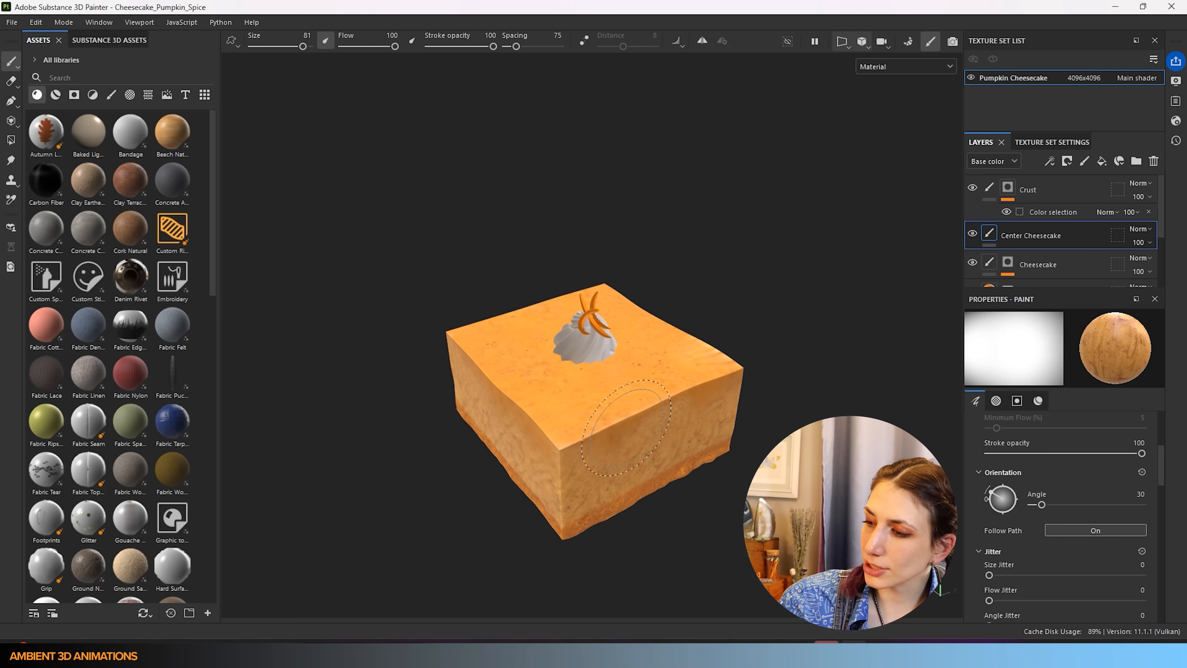
pyautogui.keyDown('alt'); pyautogui.moveTo(626, 428); pyautogui.dragTo(638, 395); pyautogui.keyUp('alt')
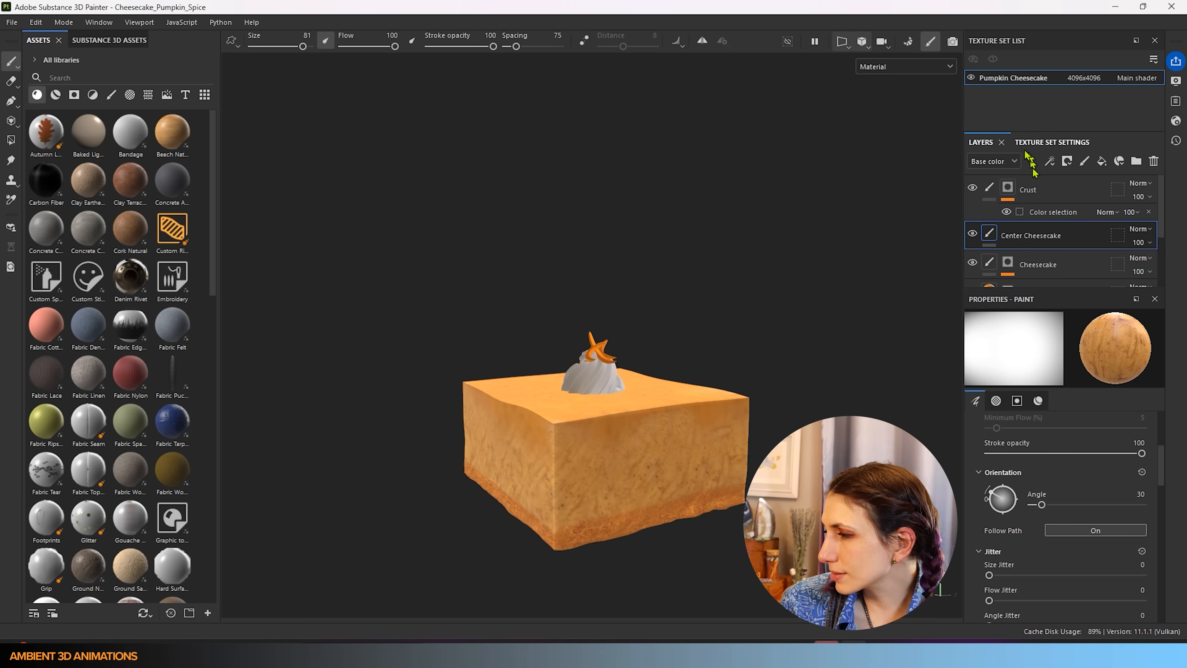
pyautogui.click(1008, 187)
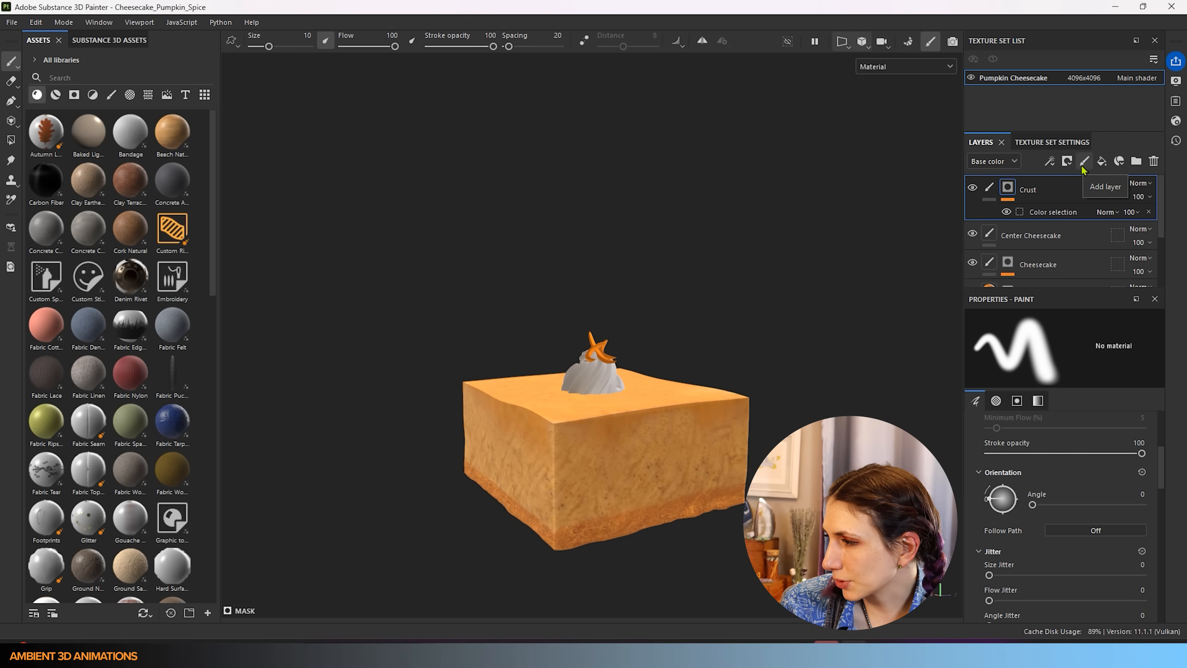
# - Add Layer 1 above Crust and switch to the Eraser at size 24.68
pyautogui.click(1086, 163)
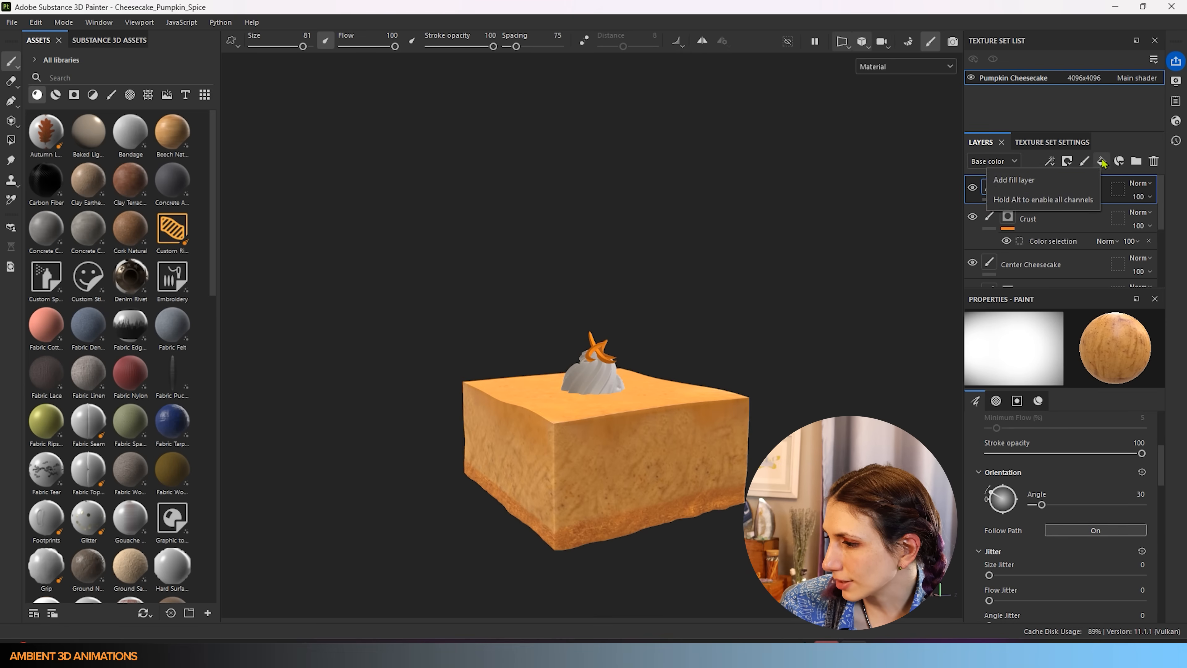
pyautogui.moveTo(661, 457)
pyautogui.keyDown('alt'); pyautogui.mouseDown()
pyautogui.moveTo(477, 456)
pyautogui.moveTo(101, 386)
pyautogui.moveTo(140, 423)
pyautogui.moveTo(388, 446)
pyautogui.moveTo(456, 493)
pyautogui.moveTo(400, 546)
pyautogui.moveTo(286, 495)
pyautogui.moveTo(268, 550)
pyautogui.moveTo(244, 485)
pyautogui.moveTo(288, 549)
pyautogui.mouseUp(); pyautogui.keyUp('alt')
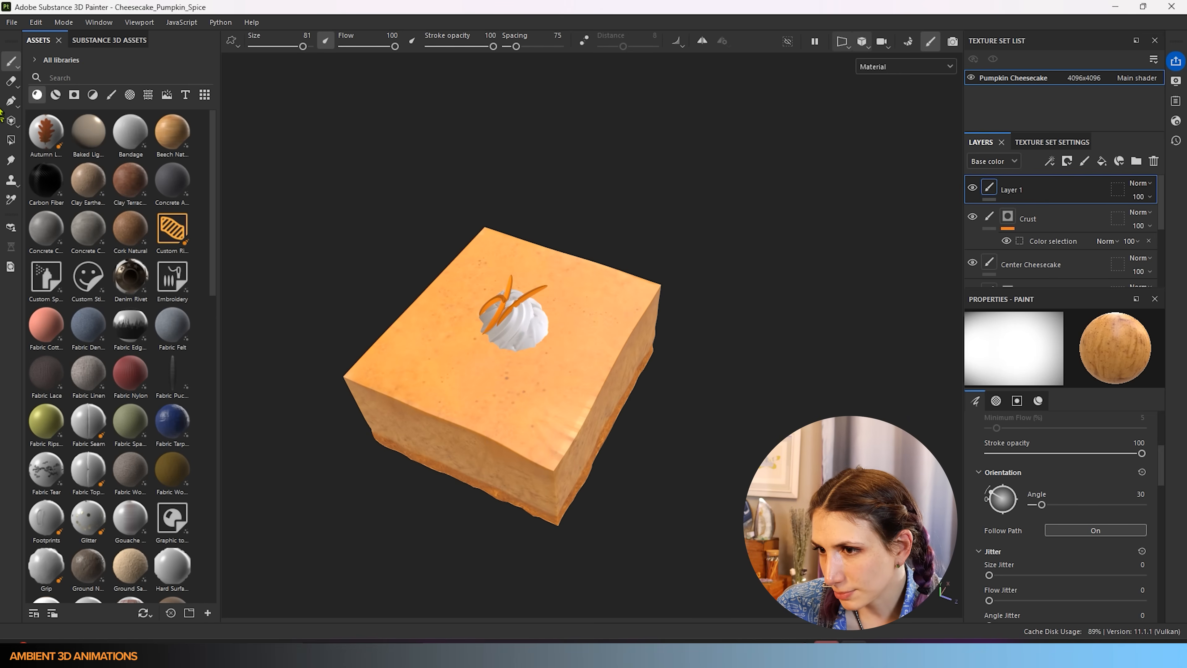
pyautogui.click(11, 82)
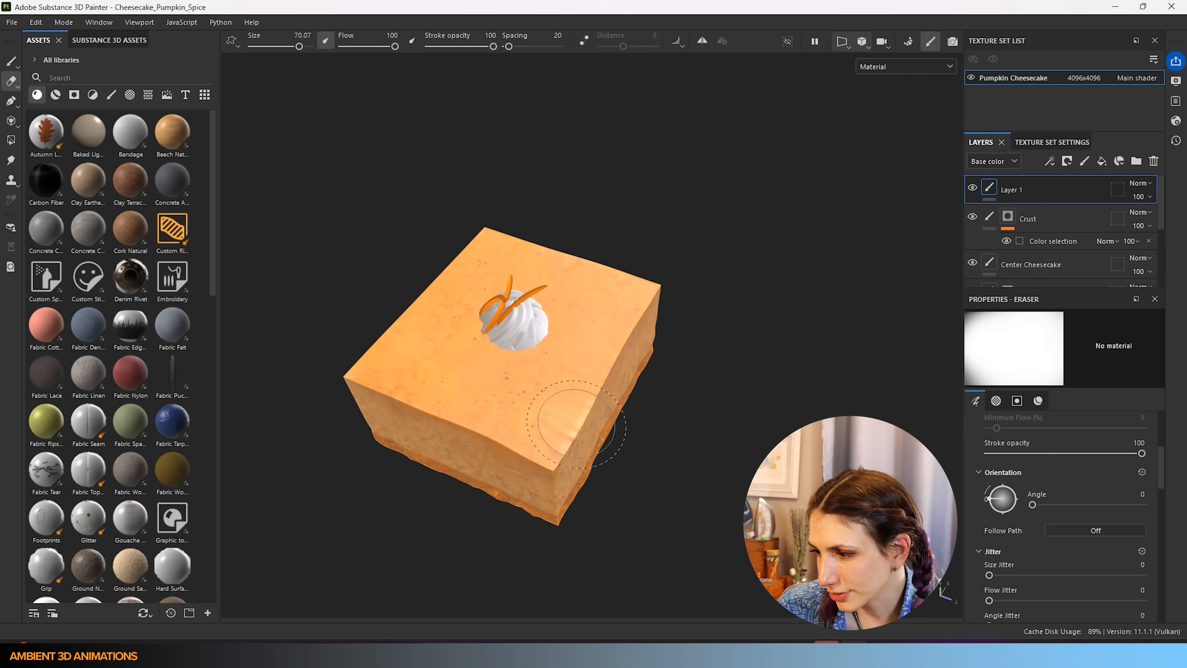
pyautogui.scroll(3, 561, 397)
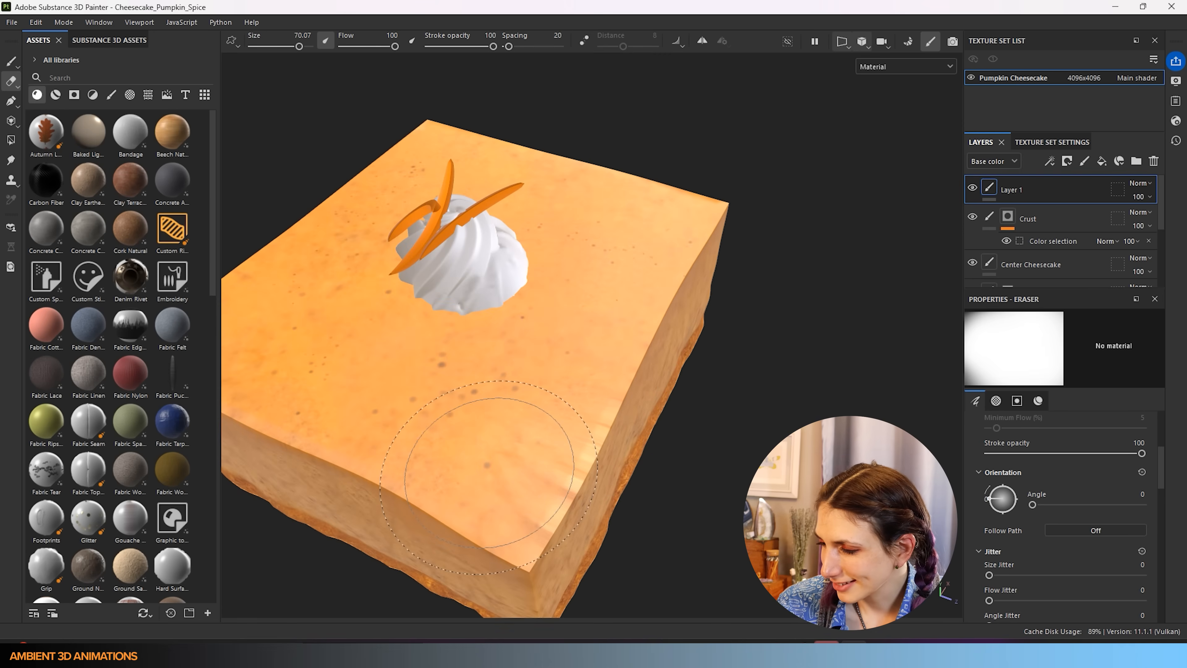
pyautogui.press('[')
pyautogui.press('[')
pyautogui.press('[')
pyautogui.press('[')
pyautogui.press('[')
pyautogui.press('[')
pyautogui.press('[')
pyautogui.press('[')
pyautogui.press('[')
pyautogui.press('[')
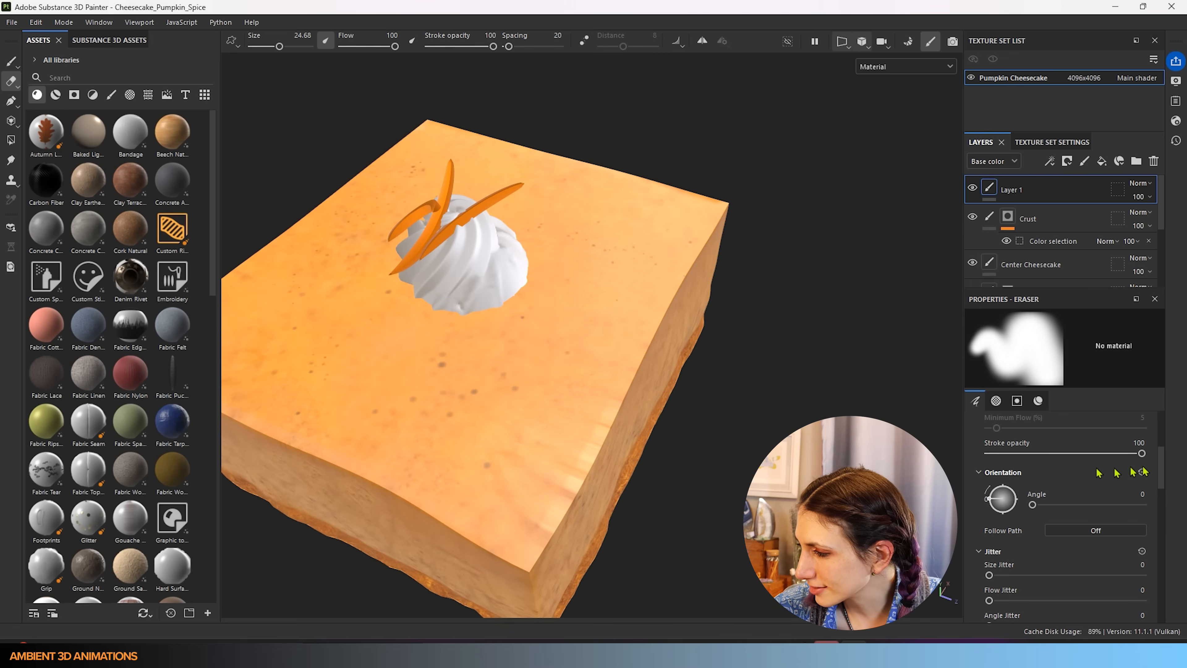
pyautogui.moveTo(1162, 468); pyautogui.dragTo(1167, 542)
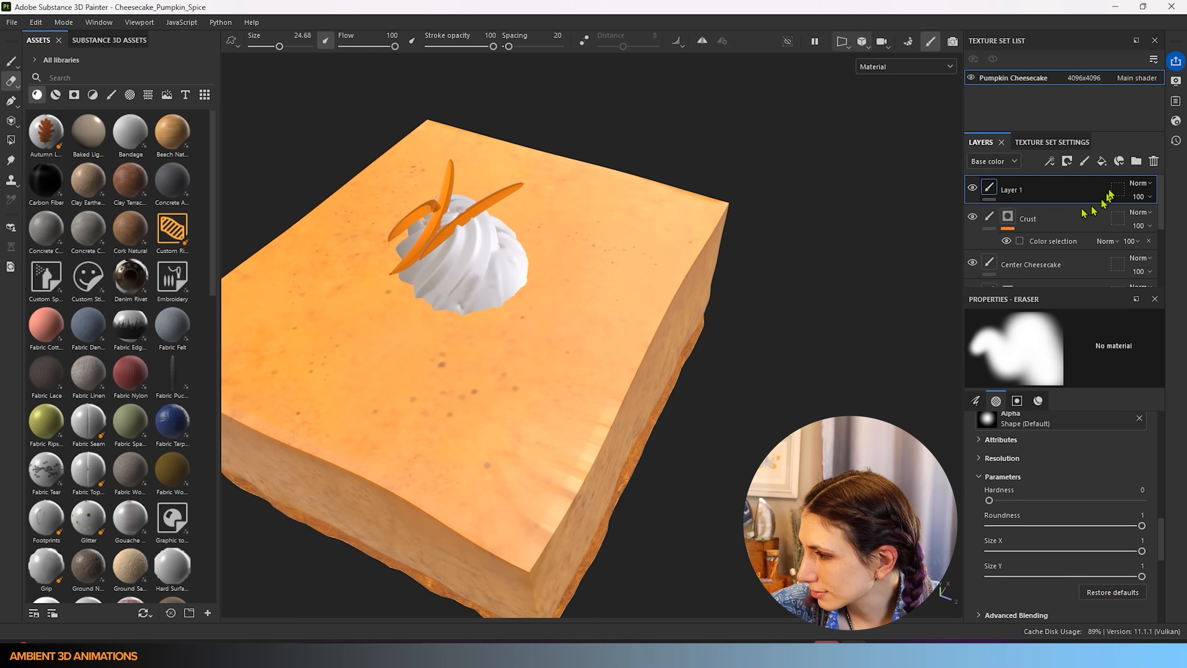
# - Select Center Cheesecake, toggle Cheesecake's visibility off and on, then drag Cheesecake above Center Cheesecake
pyautogui.click(1058, 263)
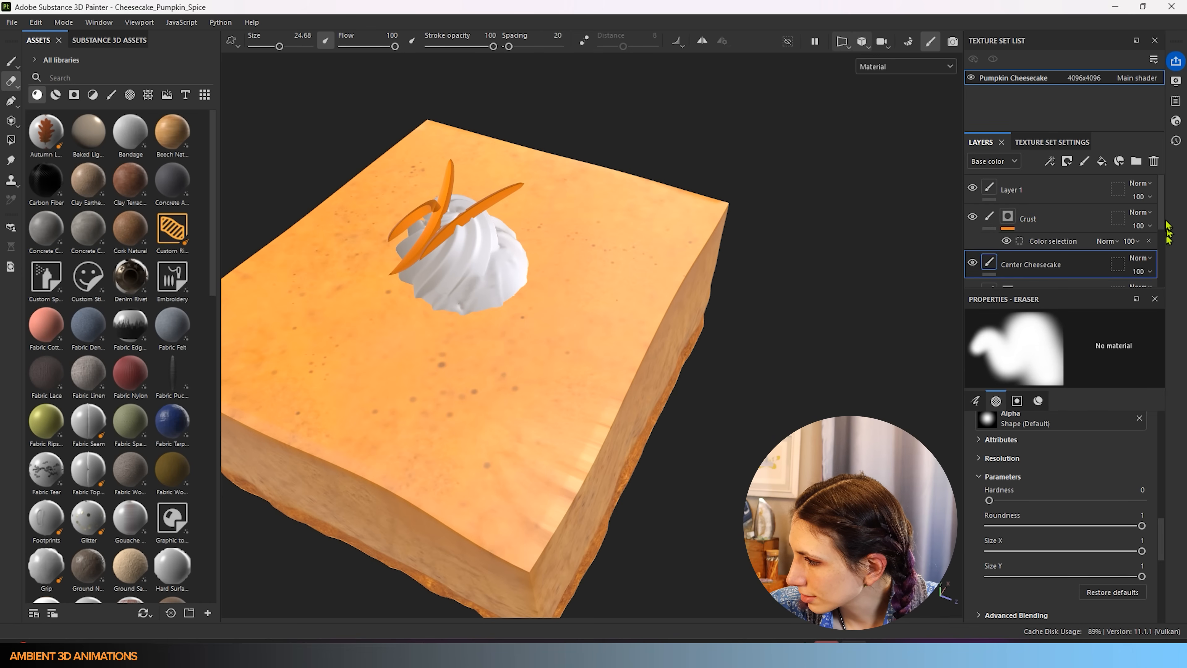
pyautogui.scroll(-2, 1164, 248)
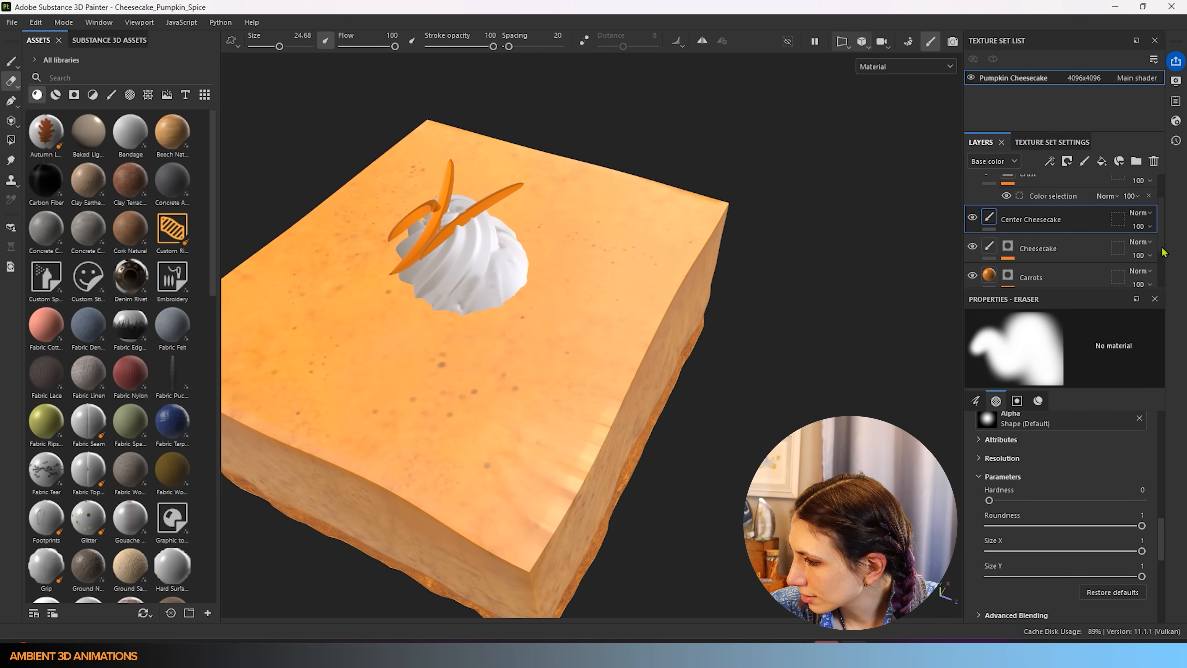
pyautogui.click(972, 247)
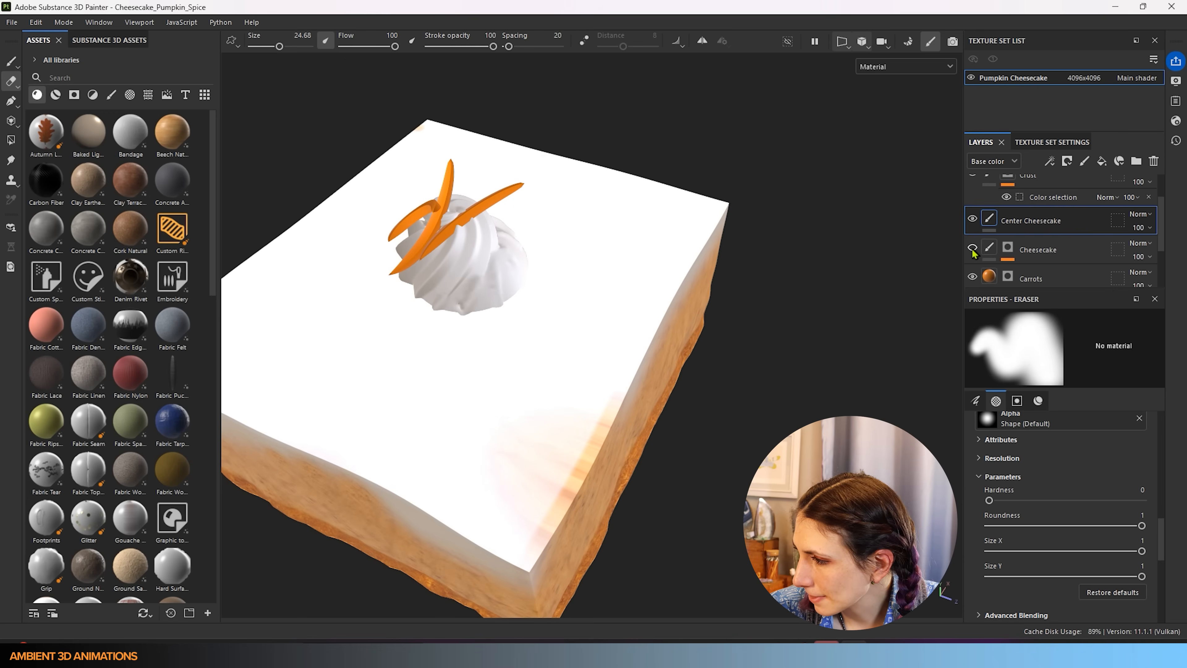
pyautogui.click(973, 248)
pyautogui.moveTo(1059, 252); pyautogui.dragTo(1073, 209)
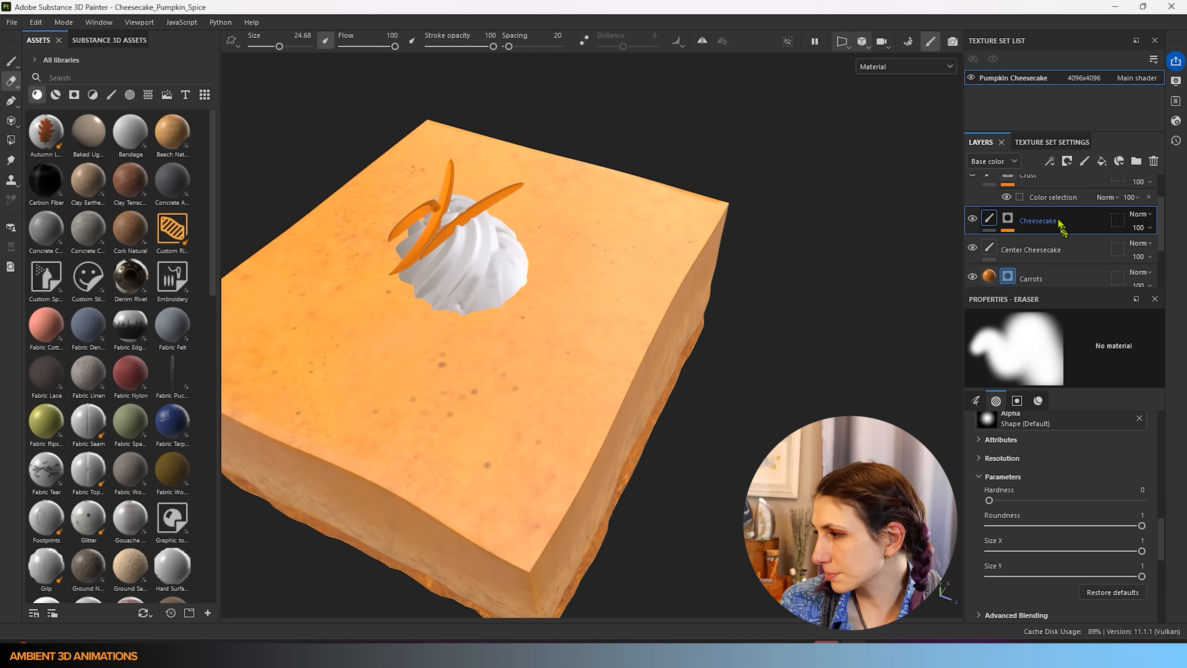
pyautogui.moveTo(689, 393)
pyautogui.keyDown('alt'); pyautogui.mouseDown()
pyautogui.moveTo(563, 306)
pyautogui.moveTo(595, 347)
pyautogui.mouseUp(); pyautogui.keyUp('alt')
# - Enlarge the eraser to 48.58, limit it to the color channel, and undo a trial stroke
pyautogui.keyDown('alt'); pyautogui.moveTo(708, 456); pyautogui.dragTo(727, 378, button='middle'); pyautogui.keyUp('alt')
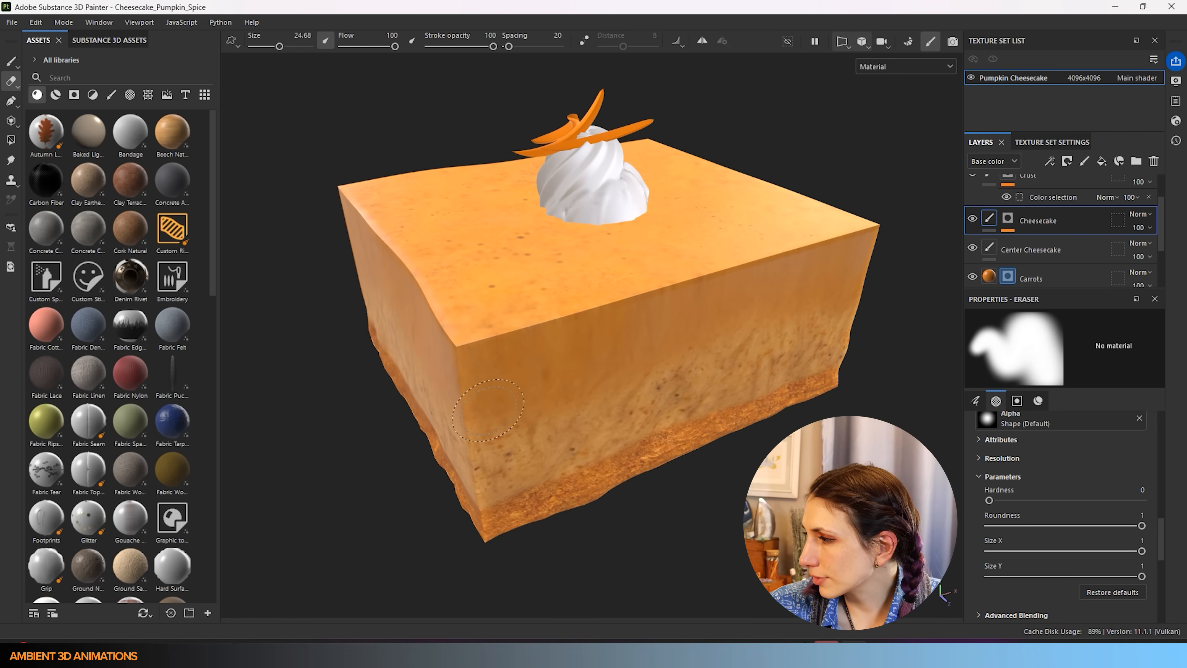
pyautogui.press(']')
pyautogui.press(']')
pyautogui.press(']')
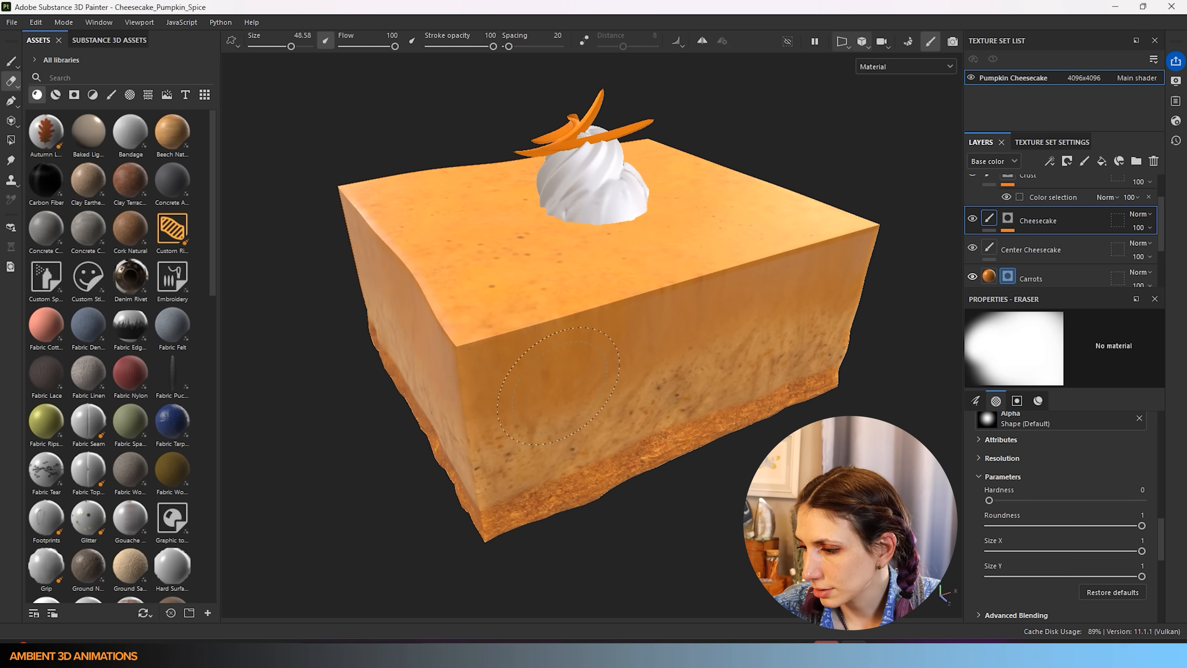
pyautogui.click(11, 81)
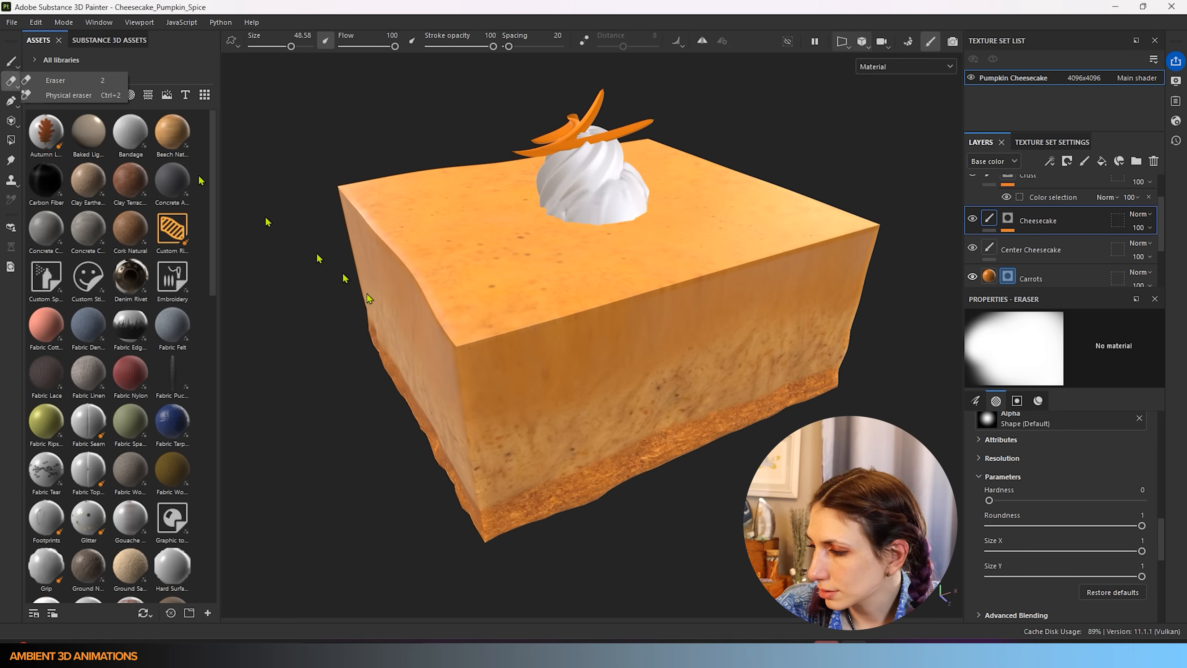
pyautogui.moveTo(1164, 536); pyautogui.dragTo(1163, 591)
pyautogui.keyDown('alt'); pyautogui.click(990, 535); pyautogui.keyUp('alt')
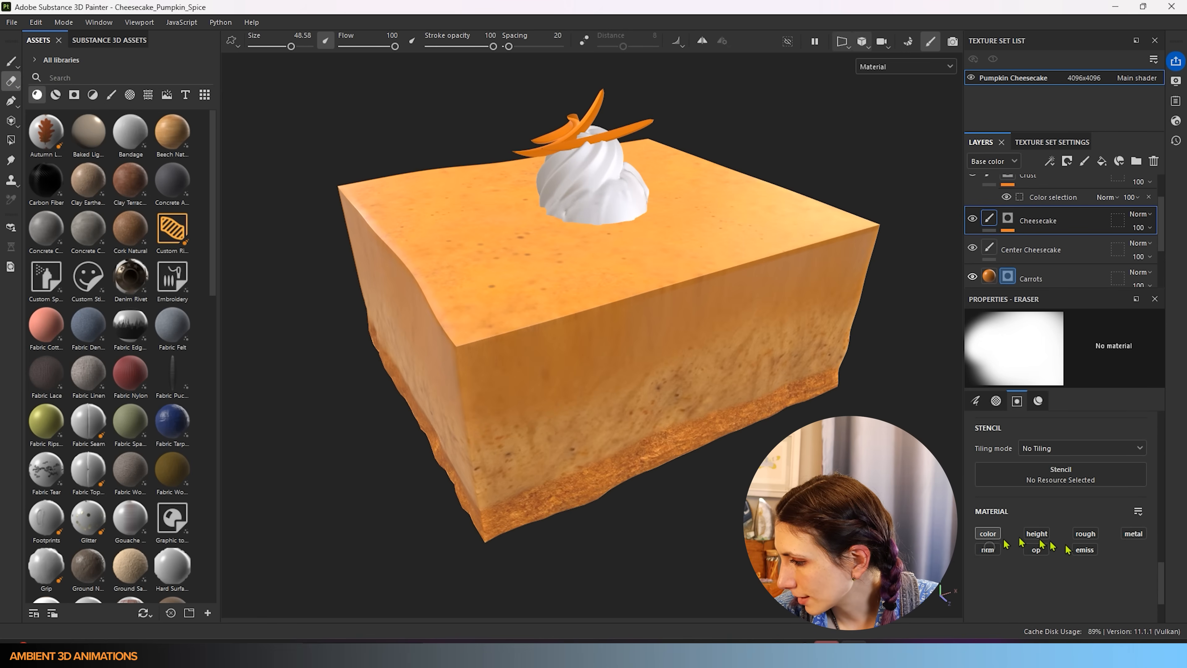
pyautogui.moveTo(475, 421)
pyautogui.mouseDown()
pyautogui.moveTo(538, 388)
pyautogui.moveTo(645, 362)
pyautogui.moveTo(819, 293)
pyautogui.moveTo(474, 422)
pyautogui.mouseUp()
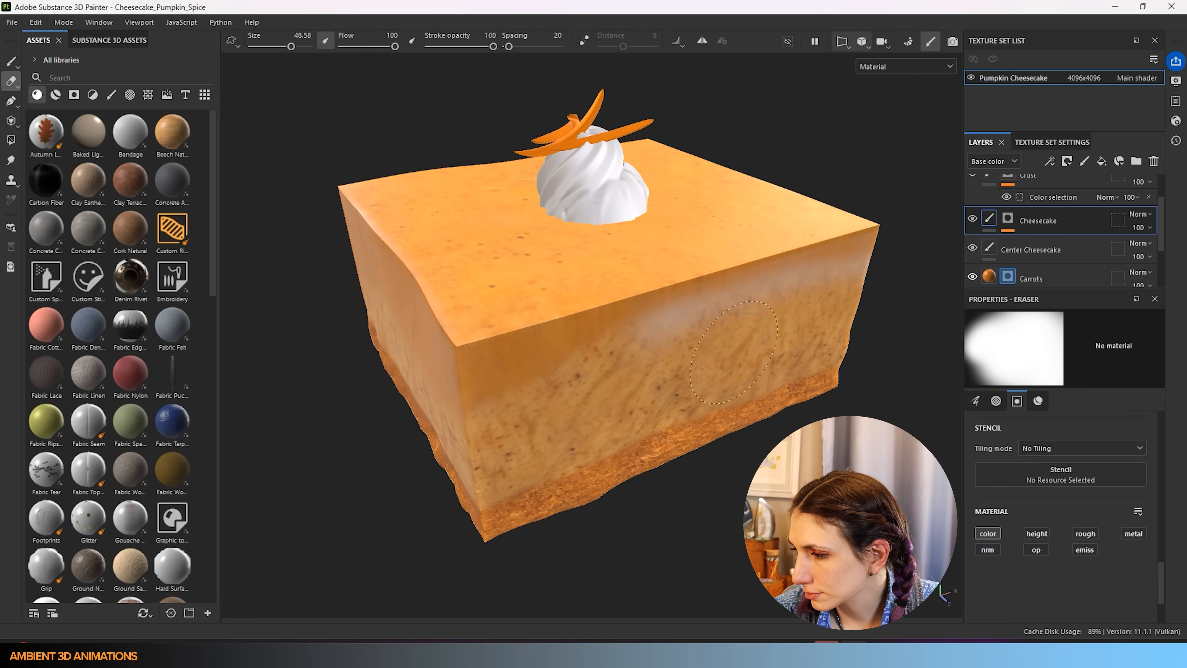
pyautogui.hotkey('ctrl', 'z')
# - Enlarge the eraser to 54.32 and erase paint across the lower side face and front face's right side
pyautogui.press(']')
pyautogui.press(']')
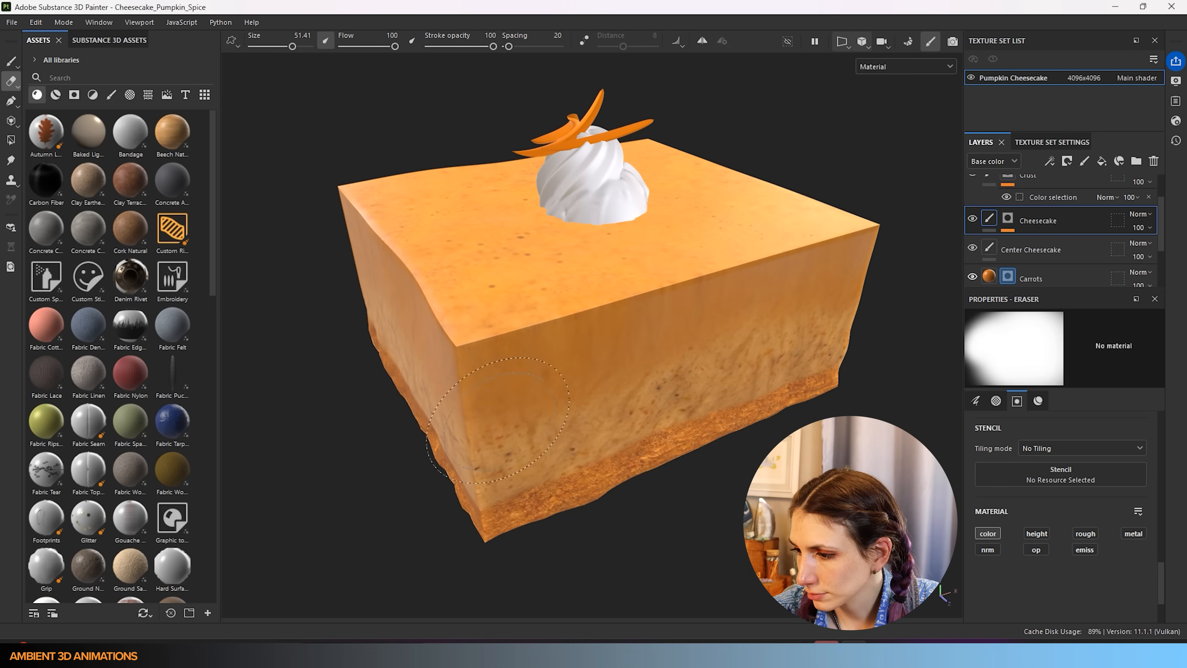
pyautogui.moveTo(471, 416); pyautogui.dragTo(632, 375)
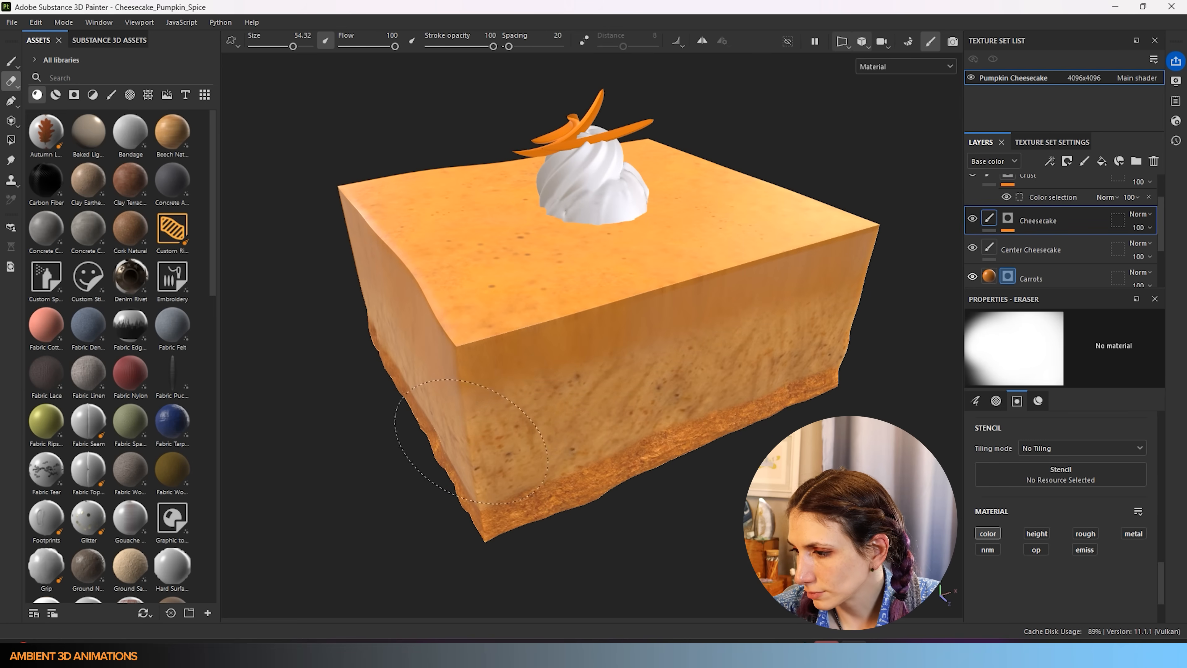
pyautogui.keyDown('alt'); pyautogui.moveTo(717, 516); pyautogui.dragTo(750, 459); pyautogui.keyUp('alt')
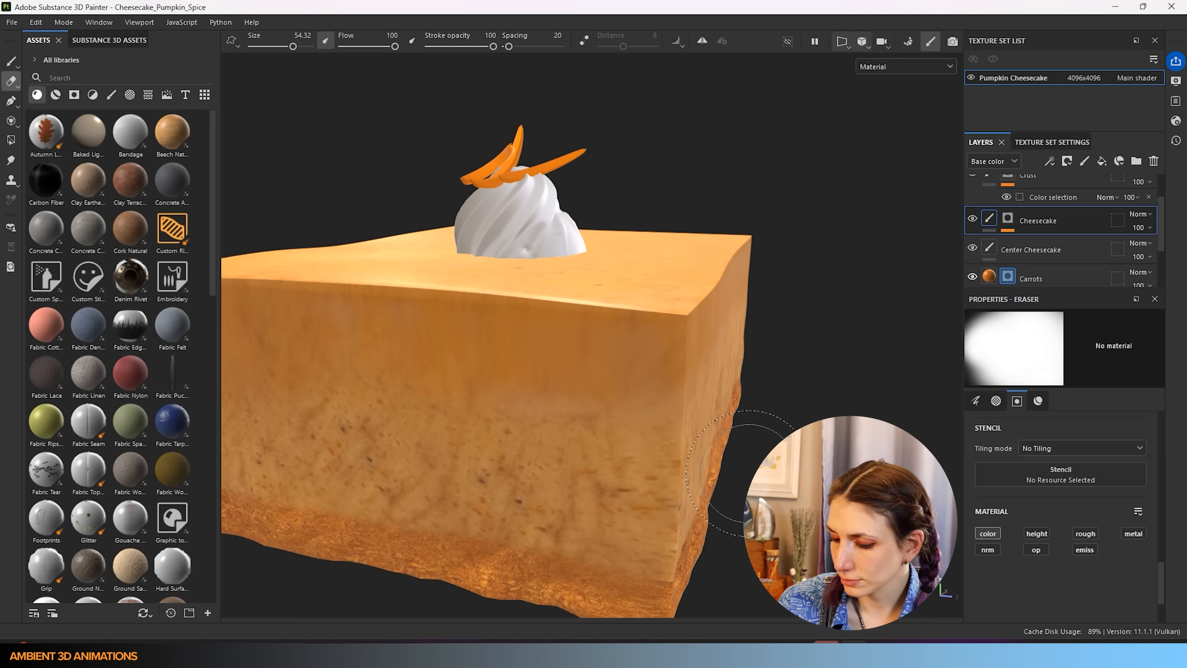
pyautogui.scroll(-4, 440, 402)
pyautogui.keyDown('alt'); pyautogui.moveTo(444, 448); pyautogui.dragTo(965, 421); pyautogui.keyUp('alt')
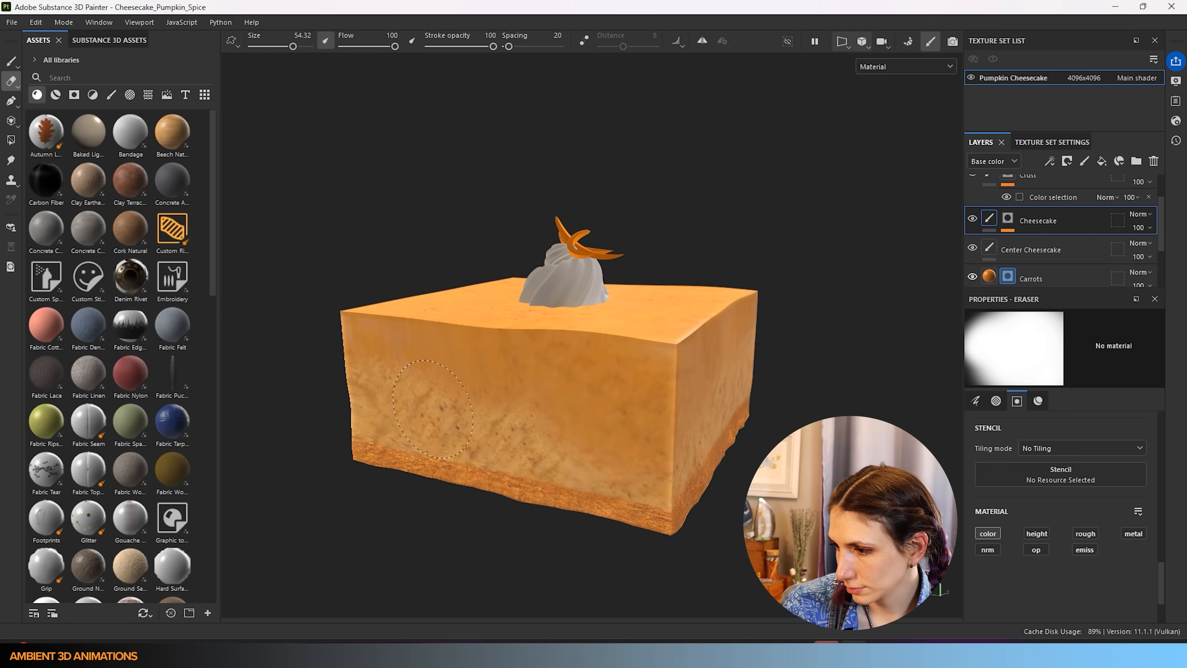
pyautogui.moveTo(571, 440); pyautogui.dragTo(701, 447)
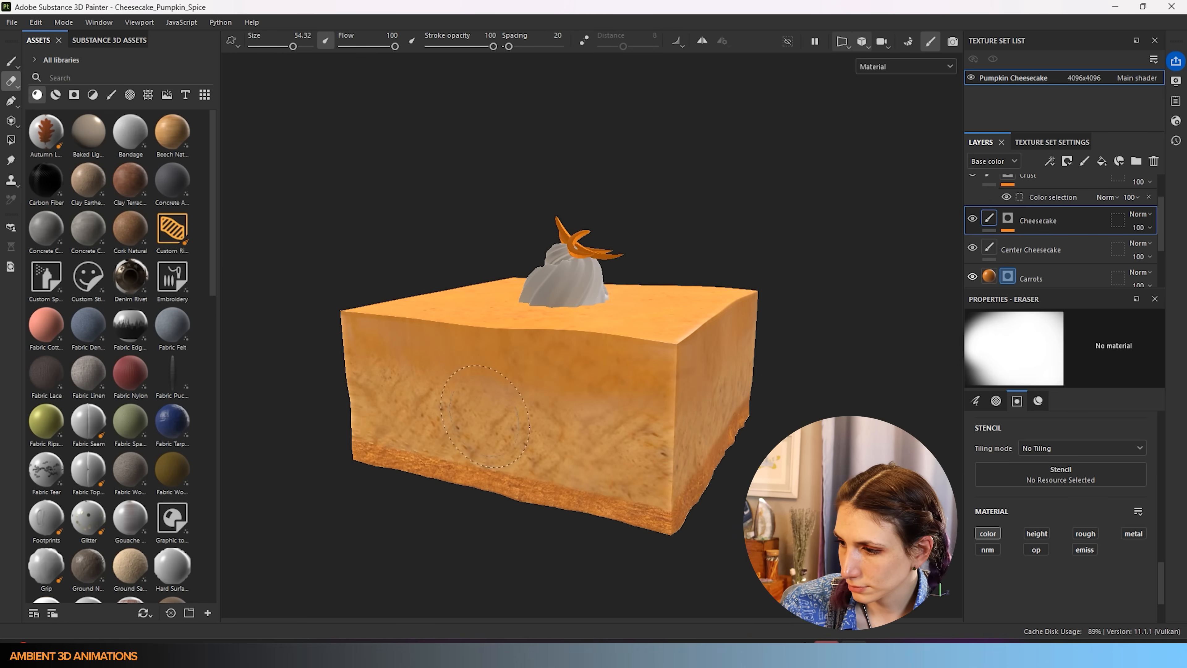
# - Orbit, pan and zoom around the cake to review the erased side faces
pyautogui.keyDown('alt'); pyautogui.moveTo(488, 417); pyautogui.dragTo(636, 421, button='middle'); pyautogui.keyUp('alt')
pyautogui.keyDown('alt'); pyautogui.moveTo(530, 426); pyautogui.dragTo(887, 404); pyautogui.keyUp('alt')
pyautogui.moveTo(435, 416)
pyautogui.keyDown('alt'); pyautogui.mouseDown(button='middle')
pyautogui.moveTo(579, 421)
pyautogui.moveTo(594, 432)
pyautogui.moveTo(561, 449)
pyautogui.mouseUp(button='middle'); pyautogui.keyUp('alt')
pyautogui.scroll(8, 1061, 520)
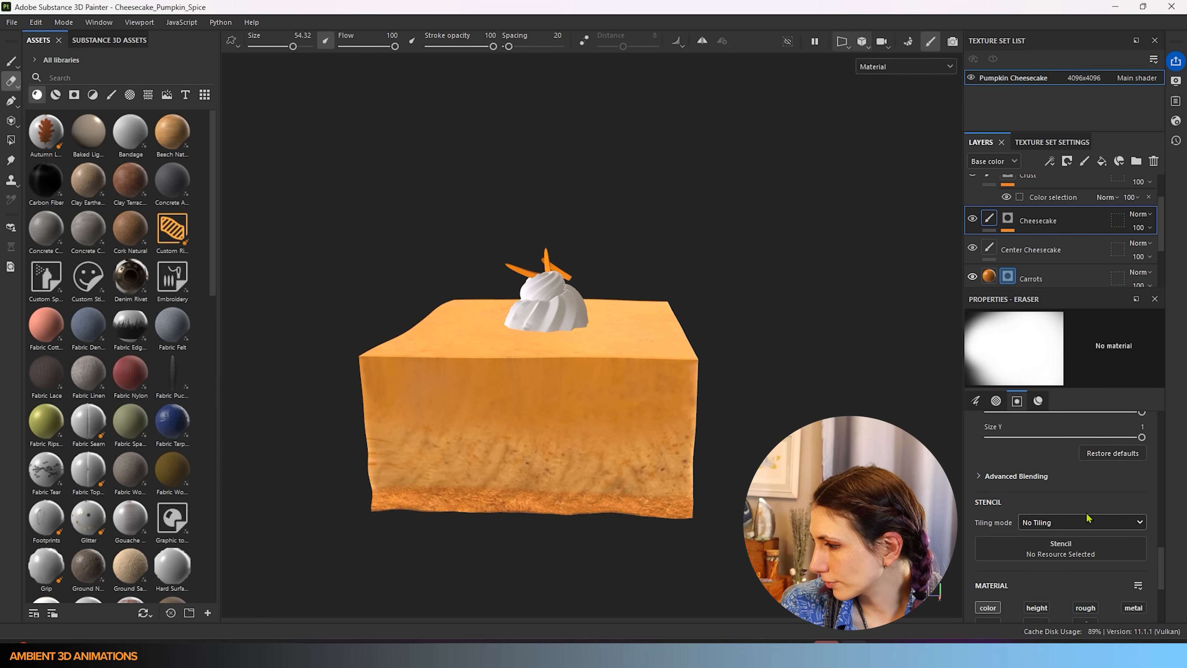
pyautogui.scroll(3, 1039, 515)
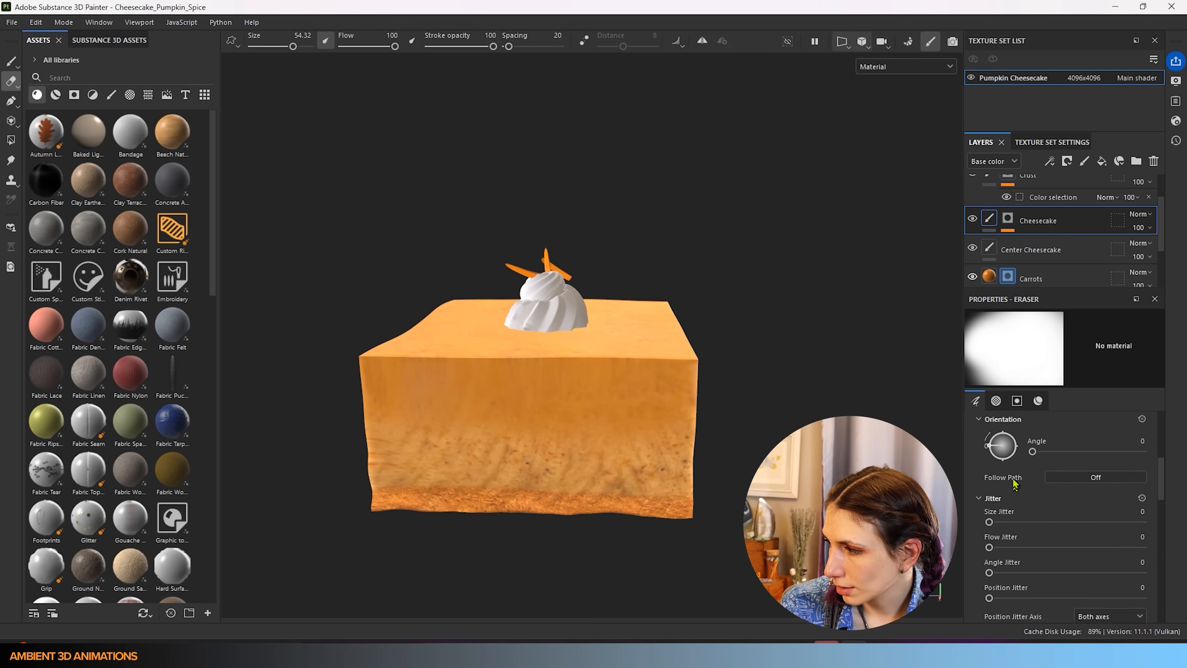
pyautogui.scroll(1, 1067, 229)
pyautogui.scroll(-1, 1067, 229)
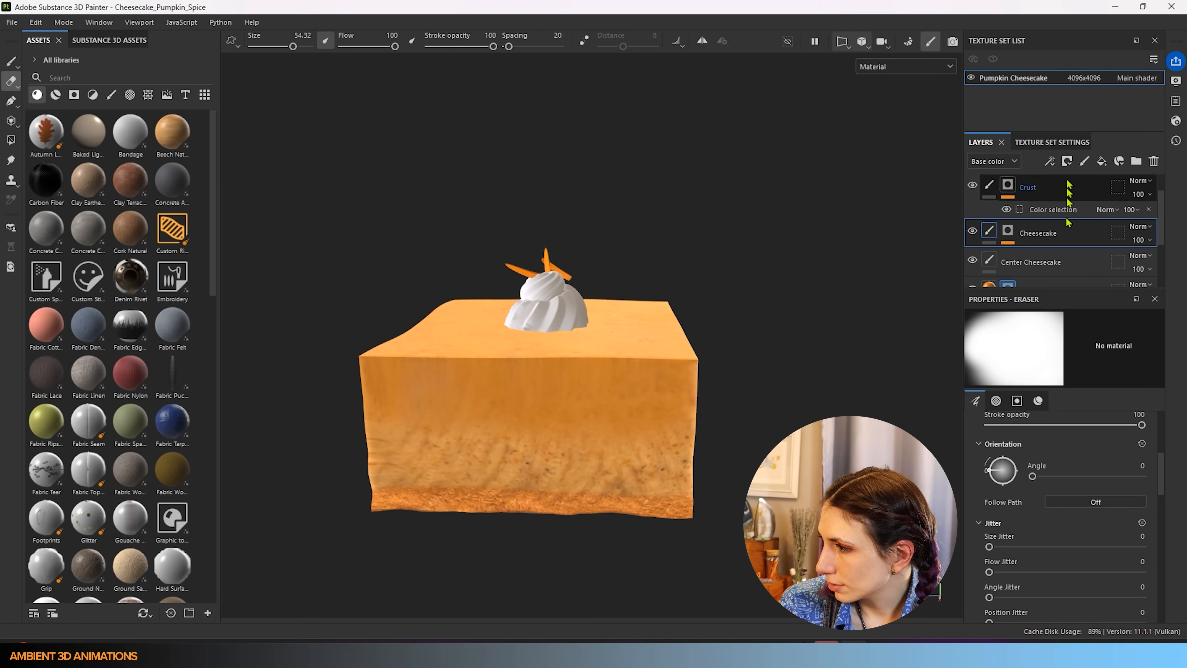
pyautogui.scroll(2, 1031, 468)
pyautogui.scroll(3, 1037, 475)
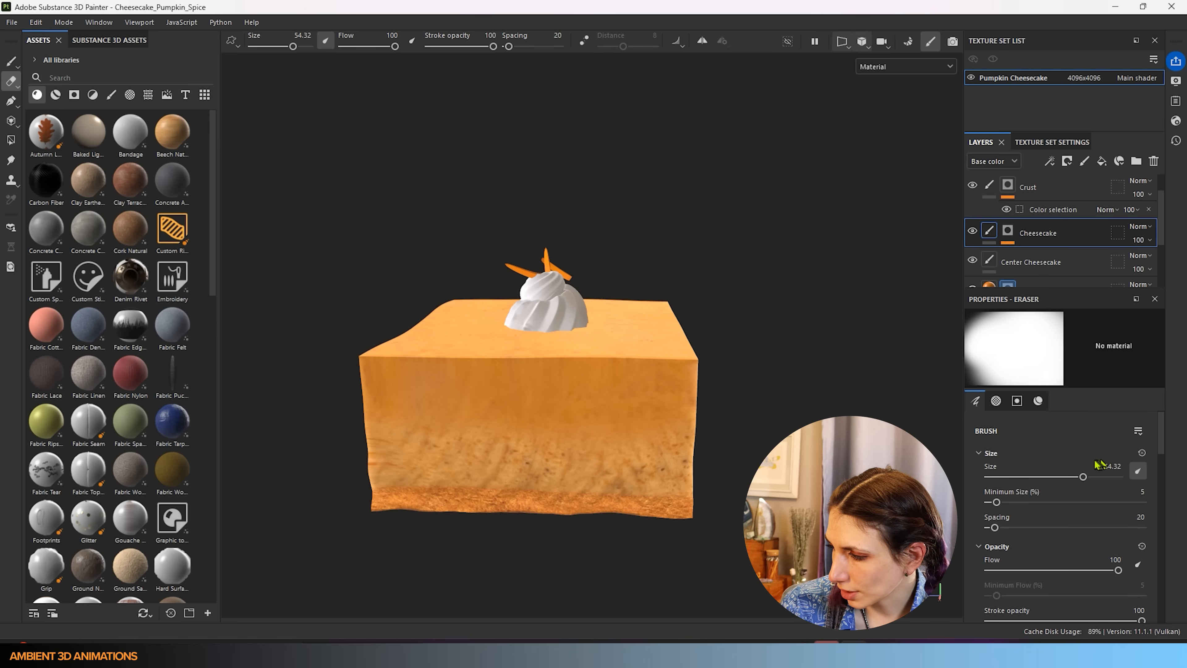
pyautogui.scroll(-10, 1035, 458)
pyautogui.scroll(-8, 1073, 532)
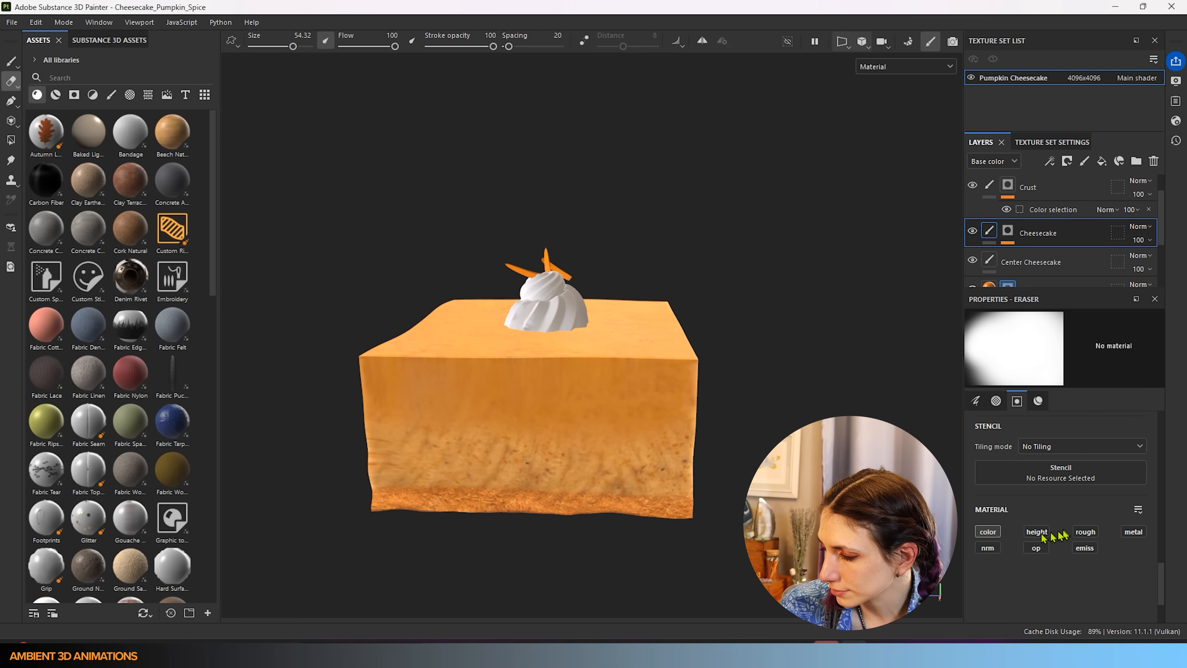
pyautogui.scroll(3, 1019, 524)
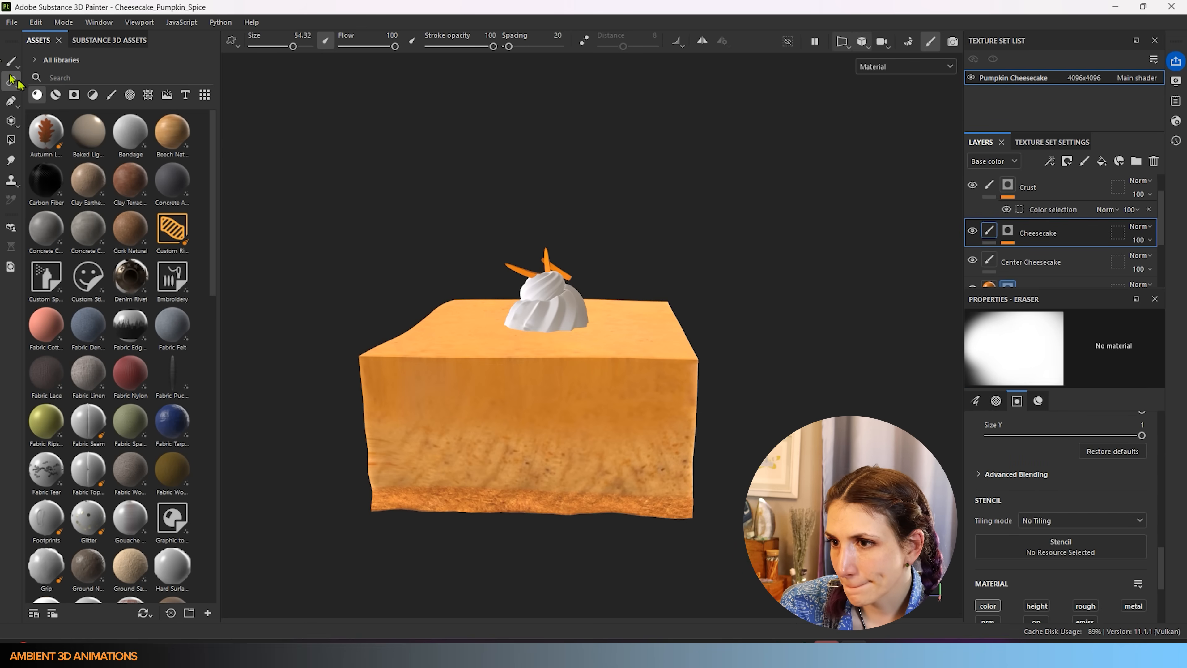
# - Paint with orange sampled from the cheesecake instead of Pumpkin_Spice2, brush shrunk to 57.76
pyautogui.click(11, 61)
pyautogui.scroll(-6, 1101, 541)
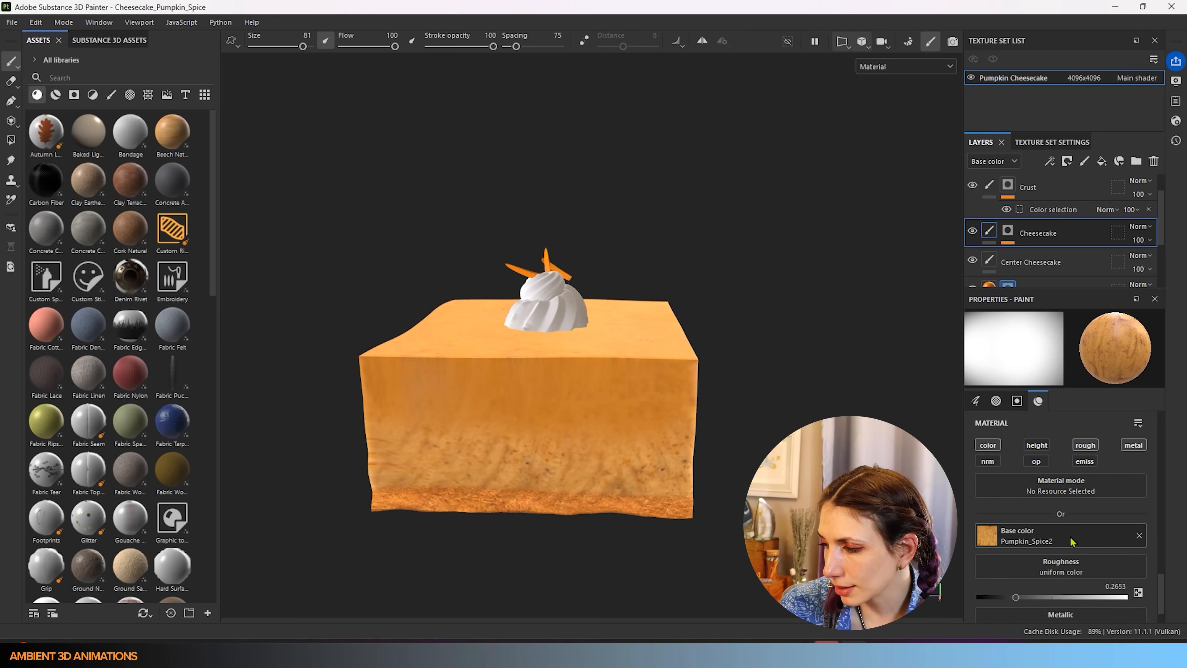
pyautogui.click(1140, 536)
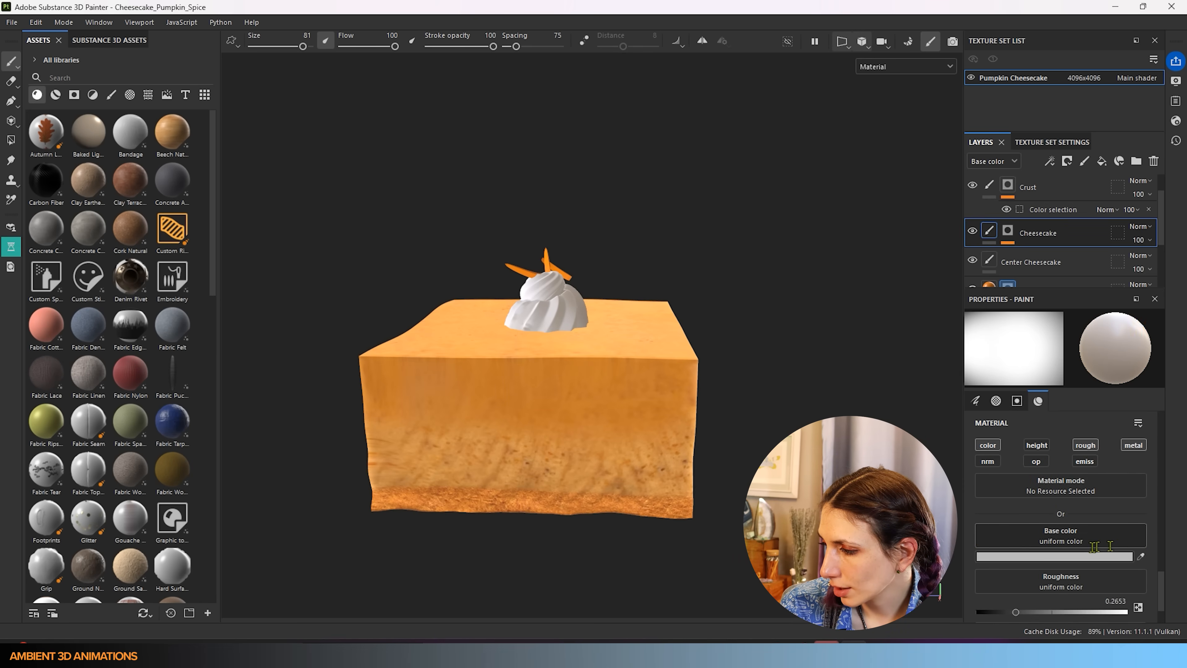
pyautogui.click(1141, 556)
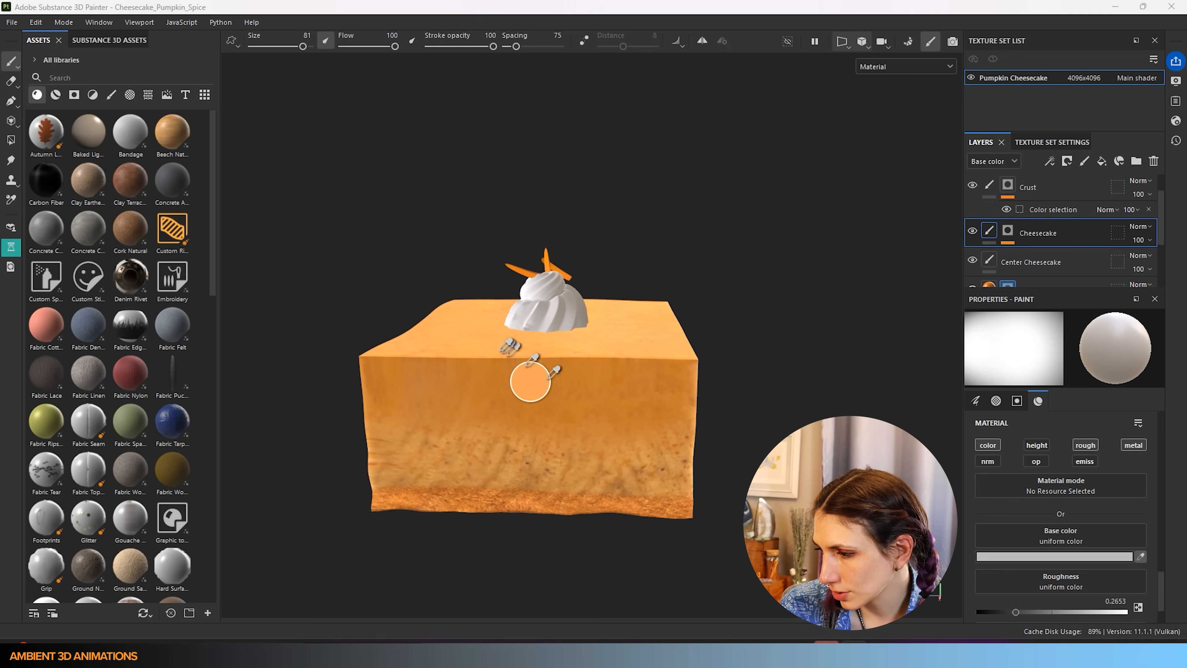
pyautogui.click(482, 370)
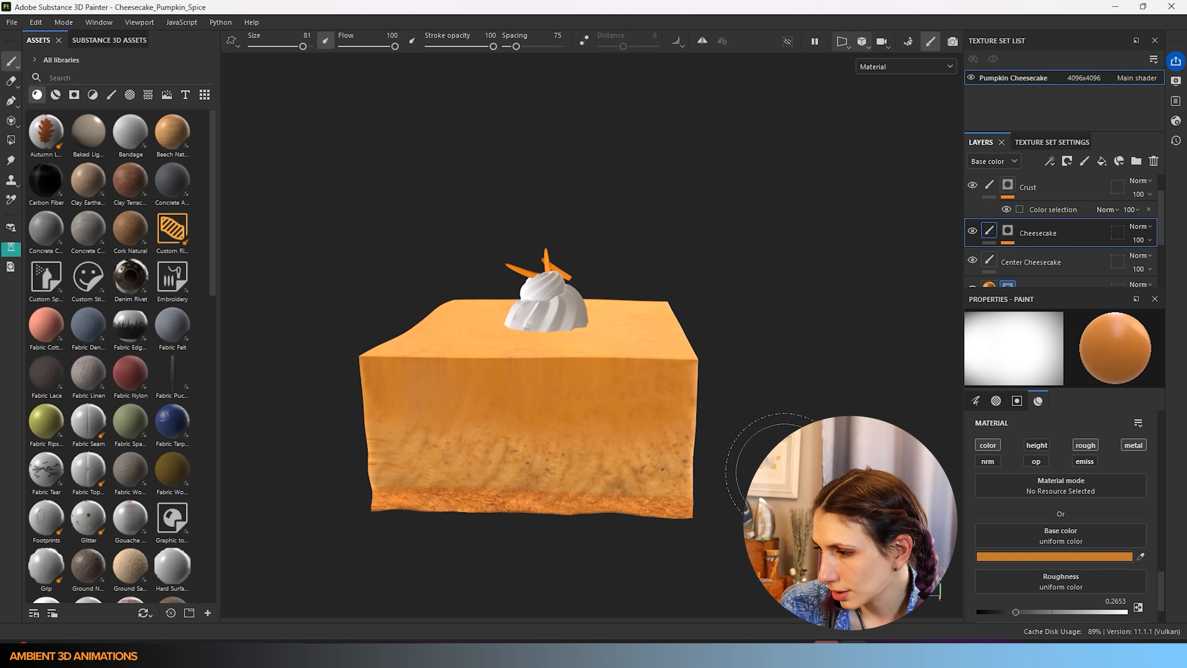
pyautogui.scroll(3, 690, 397)
pyautogui.moveTo(691, 397)
pyautogui.keyDown('alt'); pyautogui.mouseDown()
pyautogui.moveTo(670, 421)
pyautogui.moveTo(649, 420)
pyautogui.mouseUp(); pyautogui.keyUp('alt')
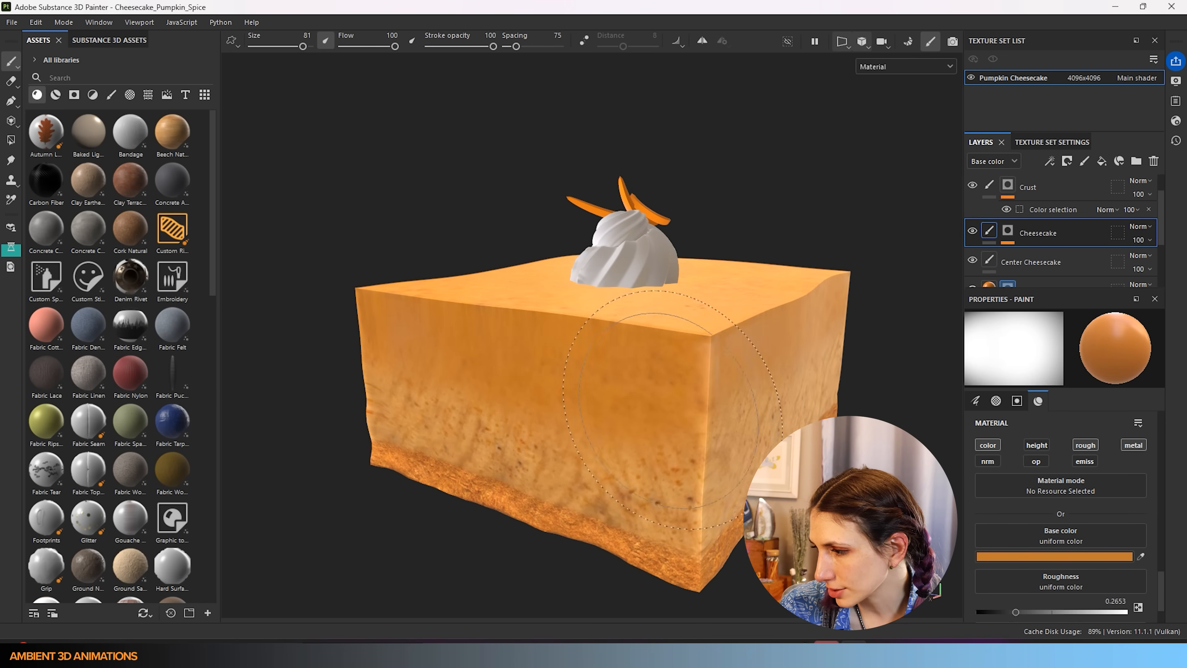
pyautogui.press('[')
pyautogui.press('[')
pyautogui.press('[')
pyautogui.press('[')
pyautogui.press('[')
pyautogui.press('[')
pyautogui.press('[')
pyautogui.press('[')
pyautogui.press('[')
pyautogui.press('[')
pyautogui.press('[')
pyautogui.press('[')
pyautogui.press('[')
pyautogui.press('[')
pyautogui.press('[')
pyautogui.press('[')
pyautogui.press('[')
pyautogui.press('[')
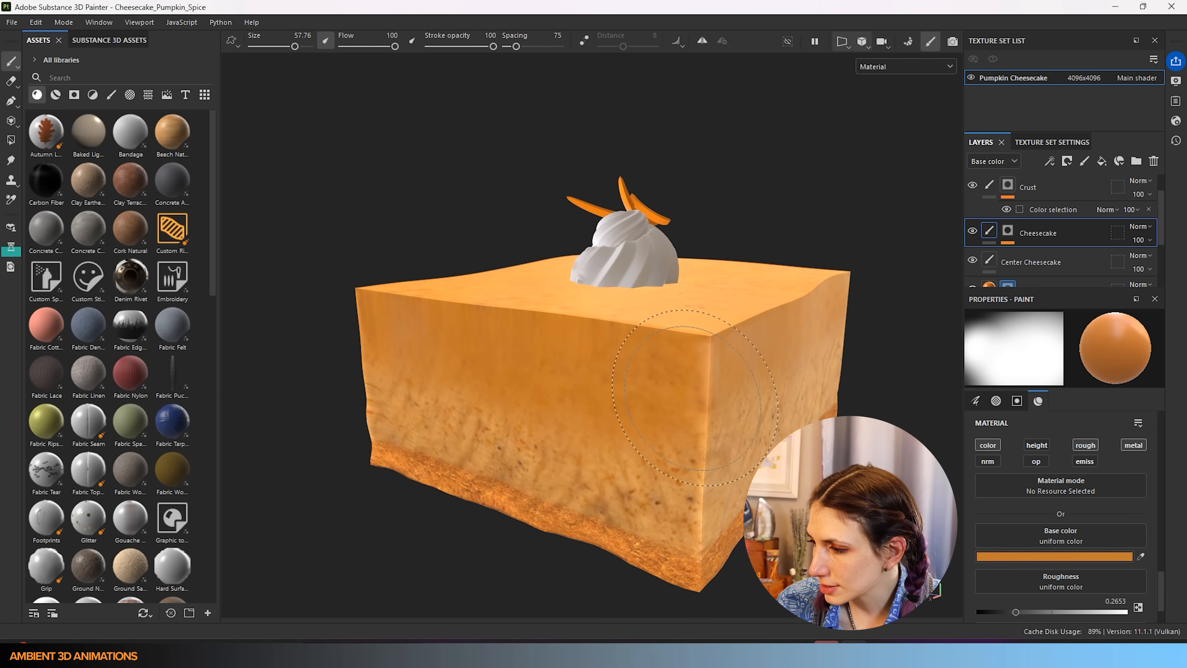
pyautogui.press('[')
pyautogui.press('[')
pyautogui.press('[')
pyautogui.press('[')
pyautogui.press('[')
pyautogui.press('[')
pyautogui.press('[')
pyautogui.press('[')
pyautogui.press('[')
pyautogui.press('[')
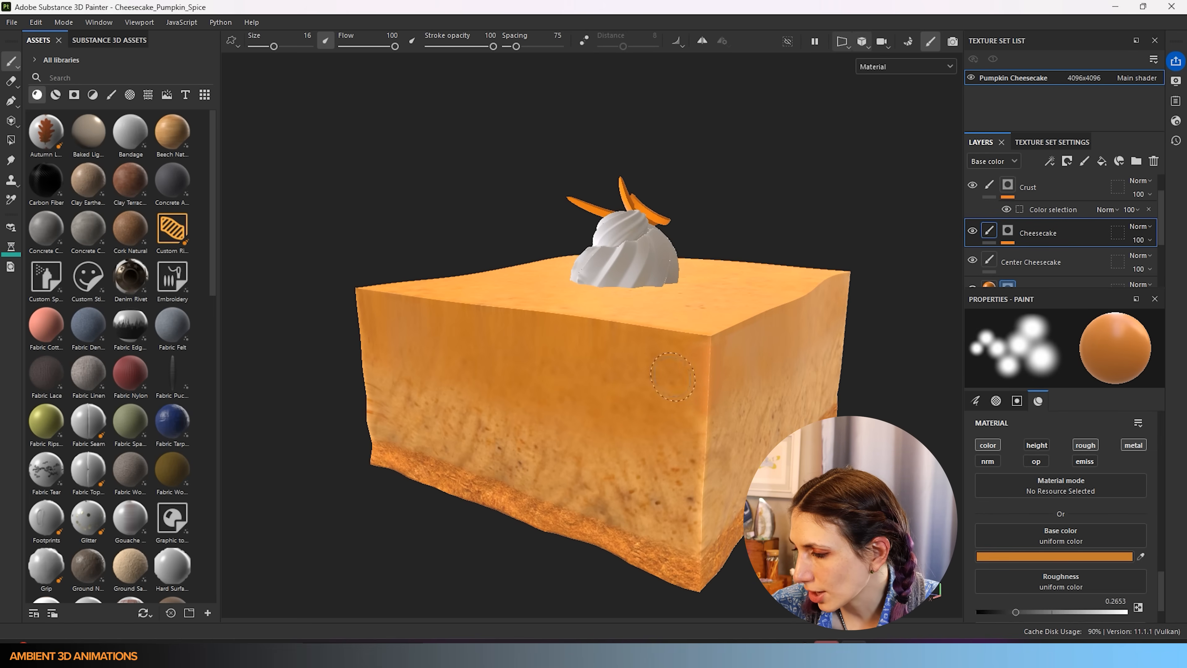
# - Save the project and set the brush to flow 45 with size about 46
pyautogui.keyDown('alt'); pyautogui.moveTo(855, 363); pyautogui.dragTo(775, 381); pyautogui.keyUp('alt')
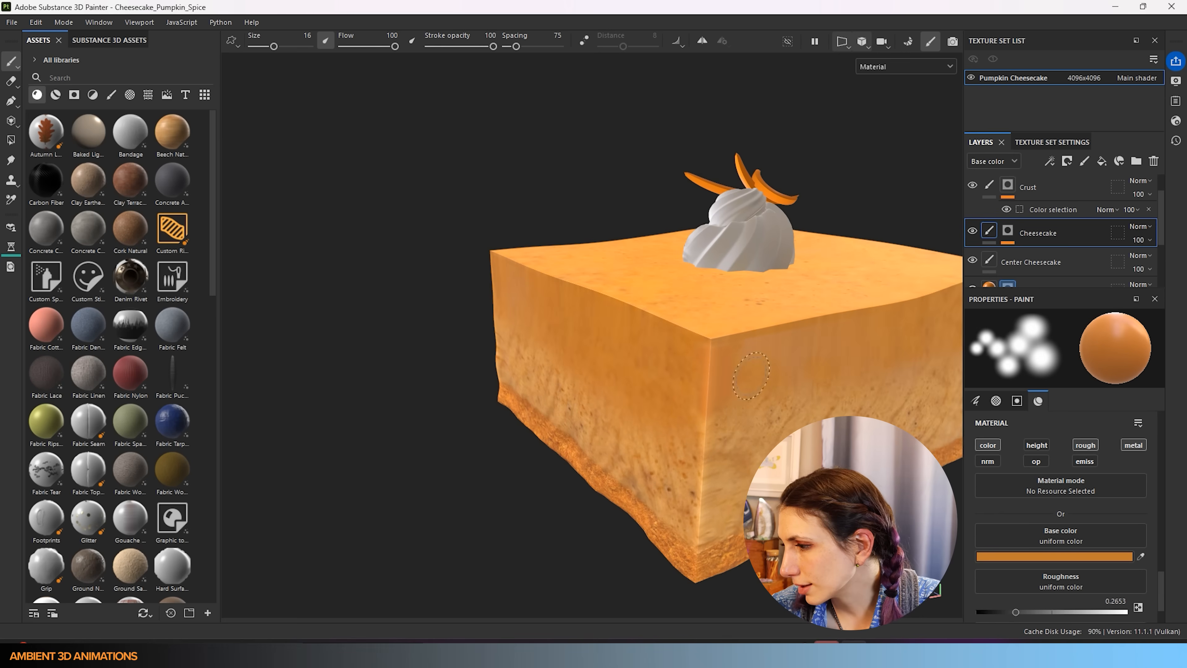
pyautogui.hotkey('ctrl', 's')
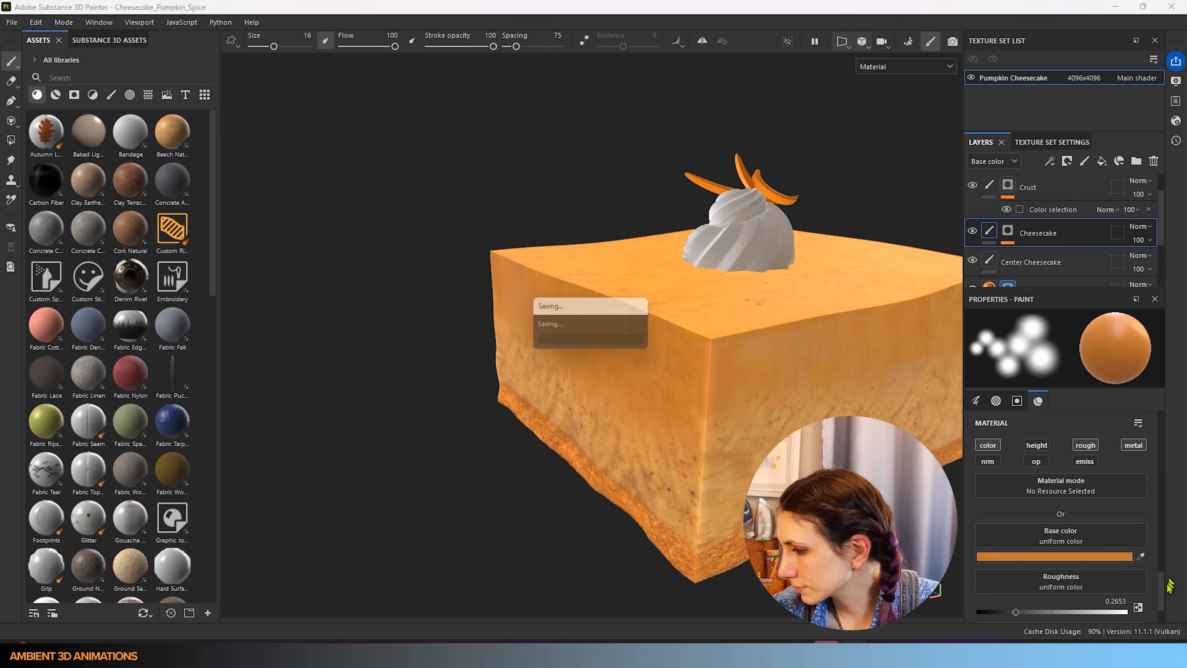
pyautogui.moveTo(1164, 590); pyautogui.dragTo(1185, 431)
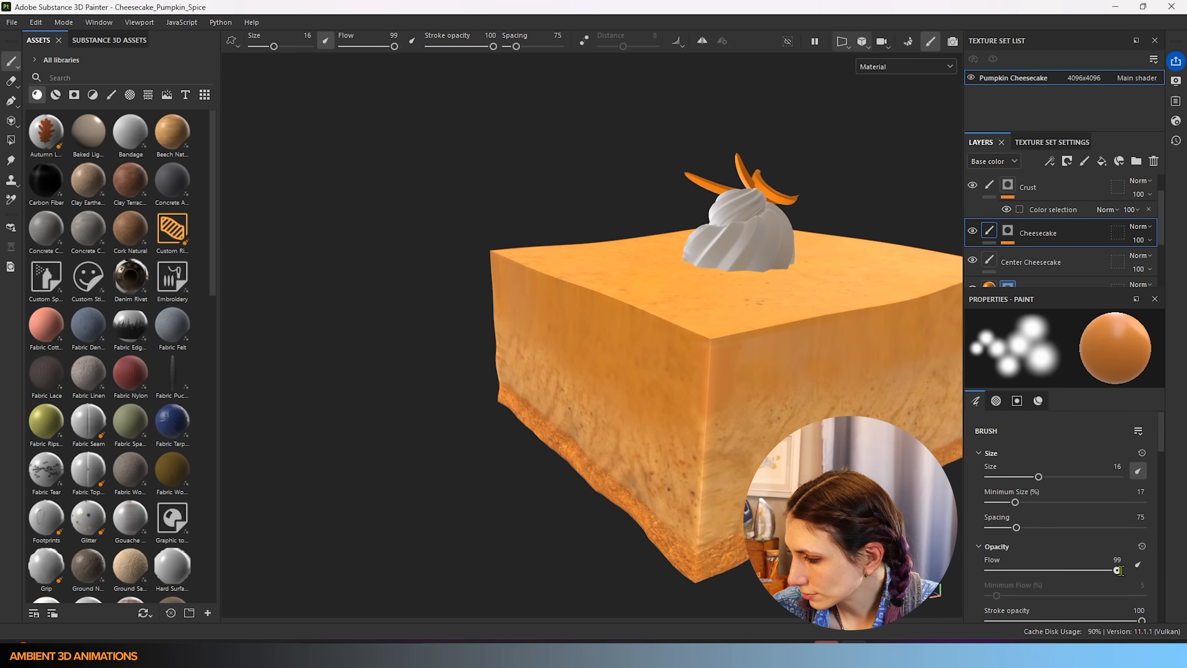
pyautogui.moveTo(1120, 571); pyautogui.dragTo(1074, 570)
pyautogui.press(']')
pyautogui.press(']')
pyautogui.press(']')
pyautogui.press(']')
pyautogui.press(']')
pyautogui.press(']')
pyautogui.press(']')
pyautogui.press(']')
pyautogui.press(']')
pyautogui.press(']')
pyautogui.press(']')
pyautogui.press(']')
pyautogui.press(']')
pyautogui.press(']')
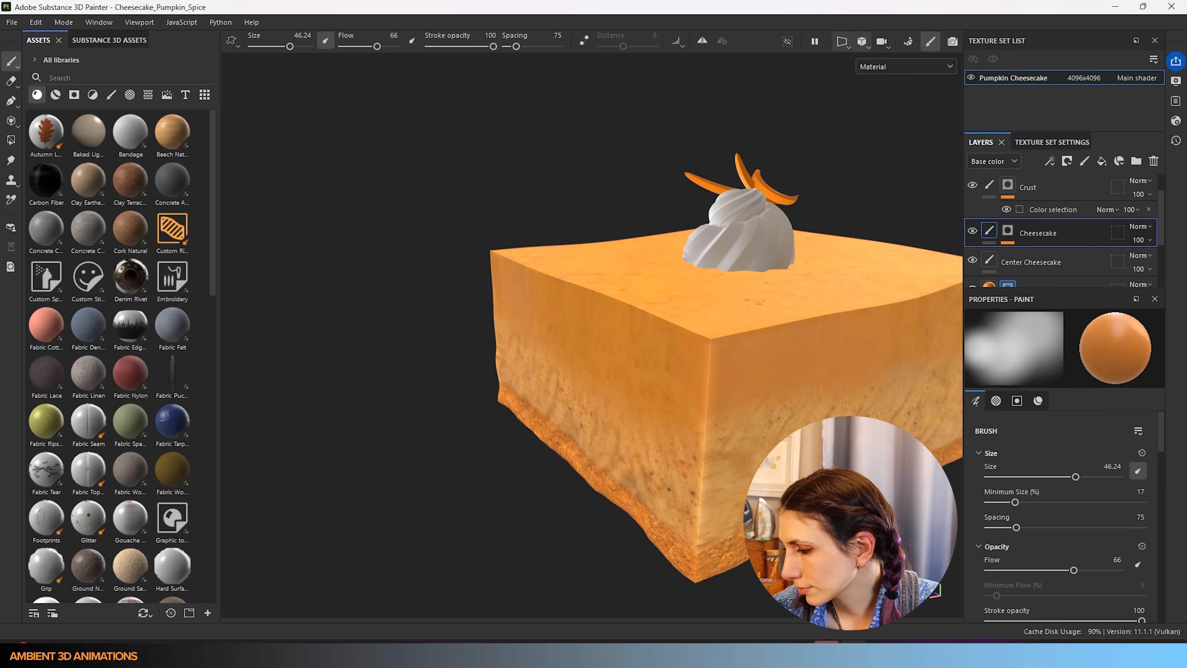
pyautogui.keyDown('alt'); pyautogui.moveTo(823, 496); pyautogui.dragTo(619, 475); pyautogui.keyUp('alt')
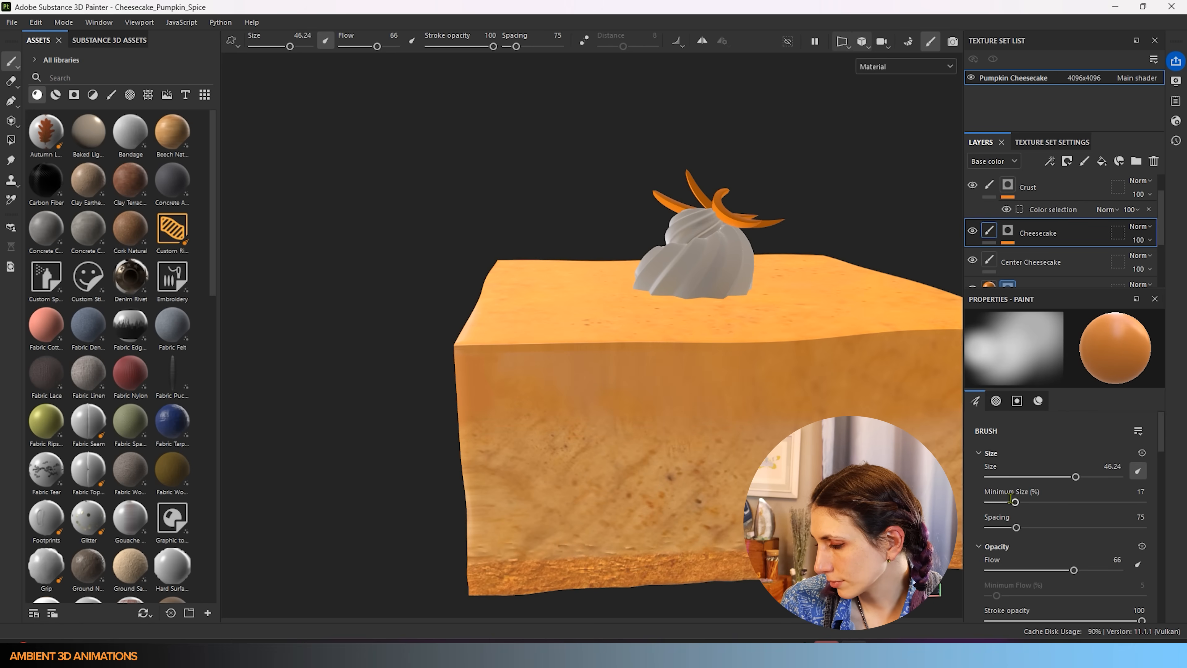
pyautogui.moveTo(1073, 570); pyautogui.dragTo(1047, 570)
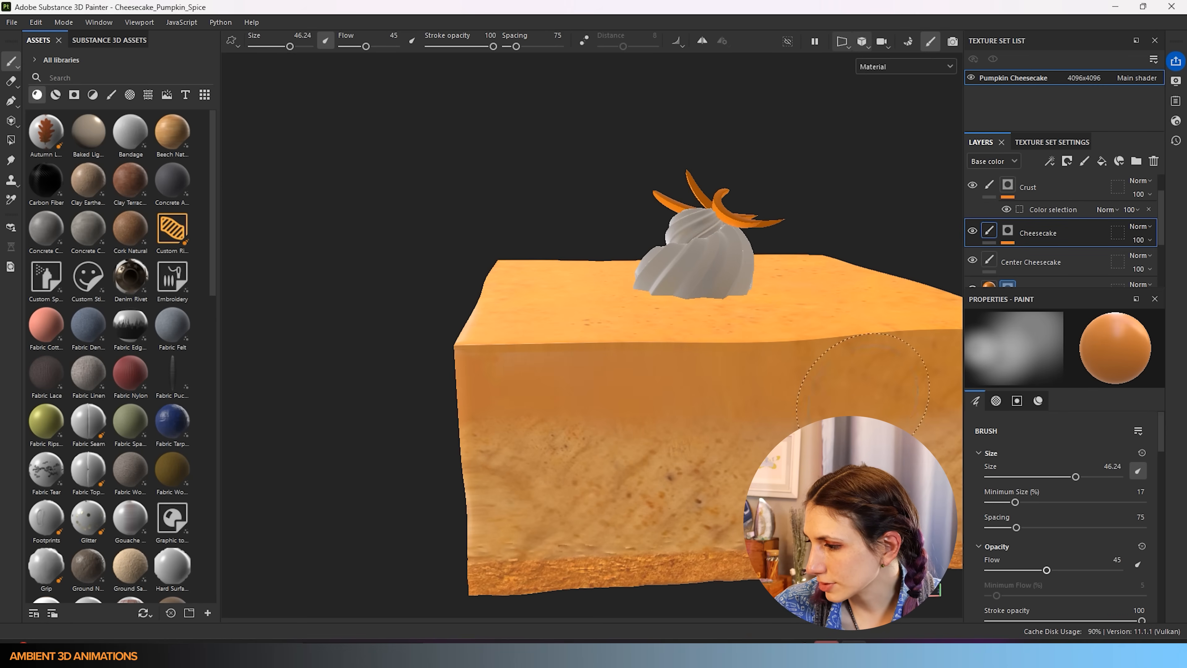
# - Load the Pumpkin_Spice texture from the Assets shelf into the brush's Base color slot
pyautogui.scroll(-4, 774, 581)
pyautogui.keyDown('alt'); pyautogui.moveTo(804, 554); pyautogui.dragTo(523, 557, button='middle'); pyautogui.keyUp('alt')
pyautogui.keyDown('alt'); pyautogui.moveTo(537, 509); pyautogui.dragTo(424, 506); pyautogui.keyUp('alt')
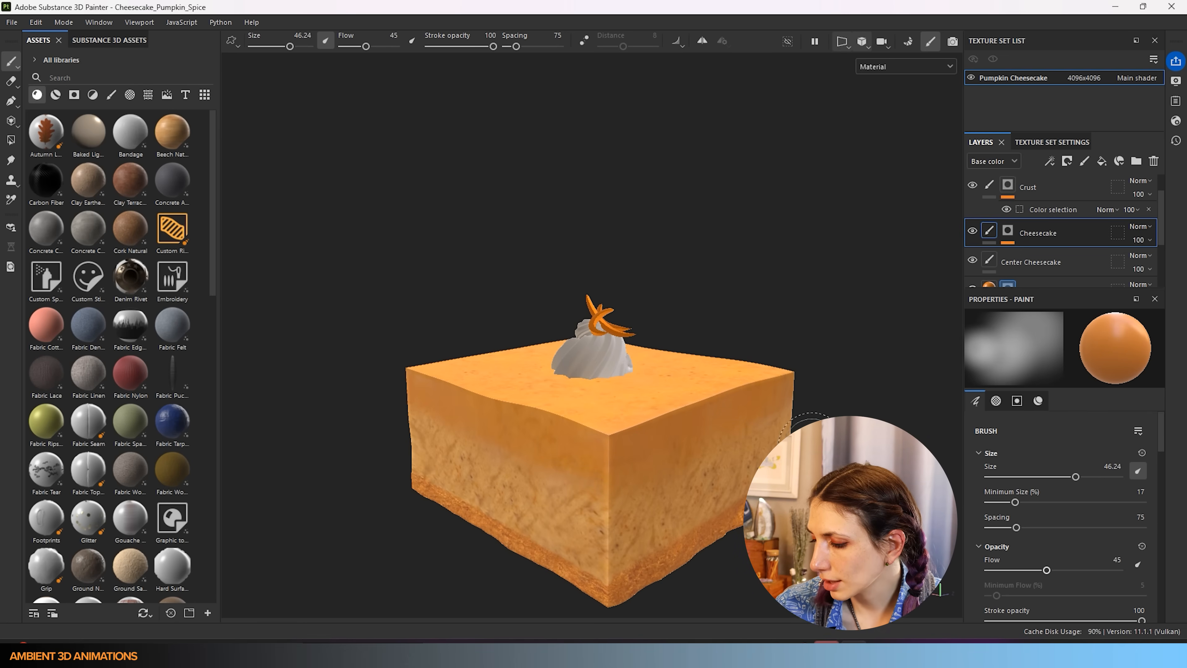
pyautogui.moveTo(784, 265)
pyautogui.keyDown('alt'); pyautogui.mouseDown()
pyautogui.moveTo(702, 305)
pyautogui.moveTo(625, 404)
pyautogui.moveTo(577, 393)
pyautogui.moveTo(489, 326)
pyautogui.moveTo(520, 381)
pyautogui.mouseUp(); pyautogui.keyUp('alt')
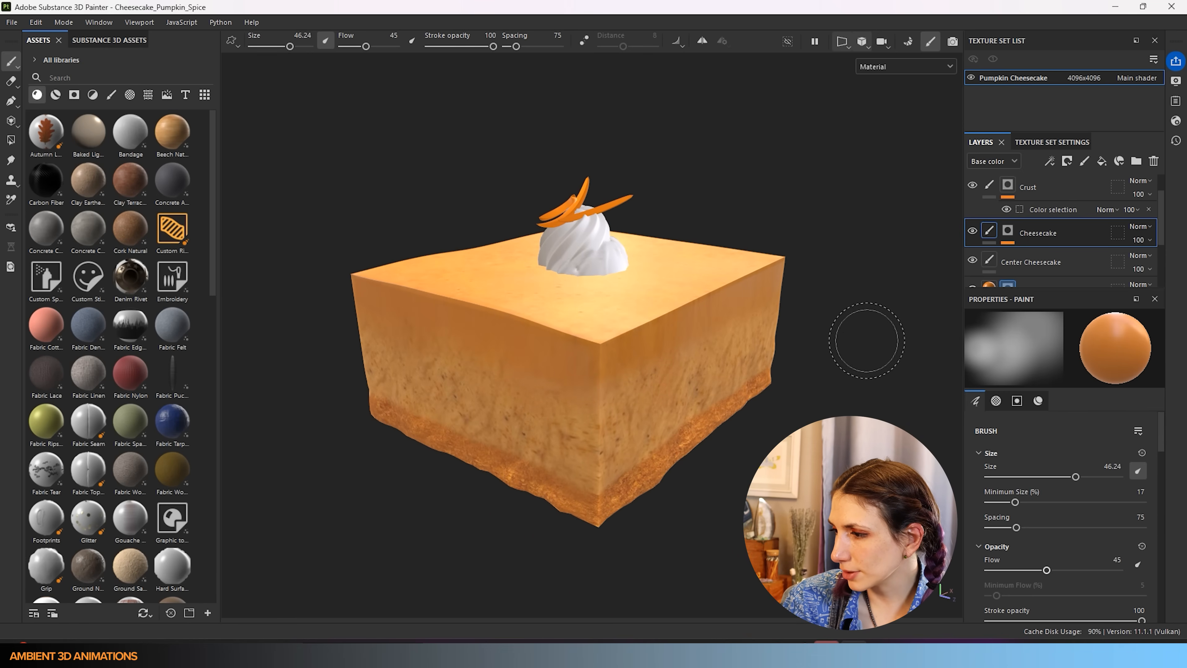
pyautogui.scroll(-5, 678, 444)
pyautogui.moveTo(676, 399)
pyautogui.keyDown('alt'); pyautogui.mouseDown()
pyautogui.moveTo(671, 454)
pyautogui.moveTo(672, 323)
pyautogui.moveTo(604, 371)
pyautogui.moveTo(578, 283)
pyautogui.moveTo(609, 252)
pyautogui.moveTo(552, 275)
pyautogui.moveTo(491, 337)
pyautogui.moveTo(644, 339)
pyautogui.moveTo(582, 292)
pyautogui.moveTo(636, 278)
pyautogui.moveTo(689, 318)
pyautogui.moveTo(637, 403)
pyautogui.moveTo(511, 397)
pyautogui.moveTo(771, 371)
pyautogui.moveTo(863, 377)
pyautogui.moveTo(542, 451)
pyautogui.moveTo(644, 379)
pyautogui.moveTo(692, 384)
pyautogui.moveTo(724, 368)
pyautogui.mouseUp(); pyautogui.keyUp('alt')
pyautogui.scroll(6, 673, 302)
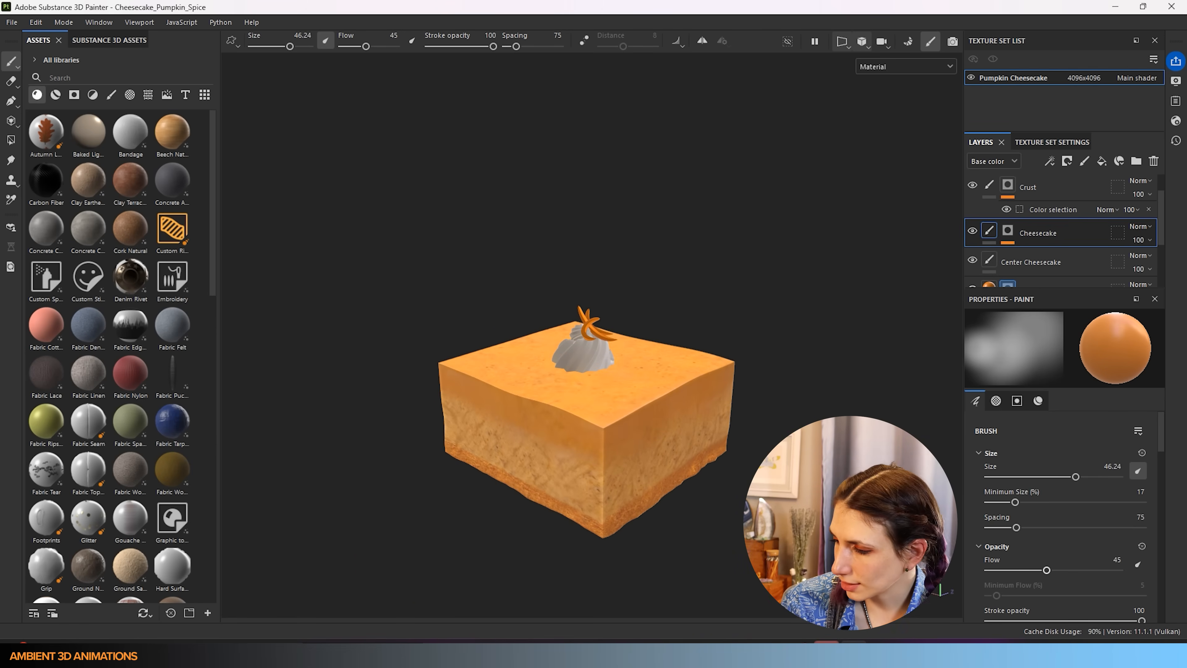
pyautogui.scroll(-8, 1067, 539)
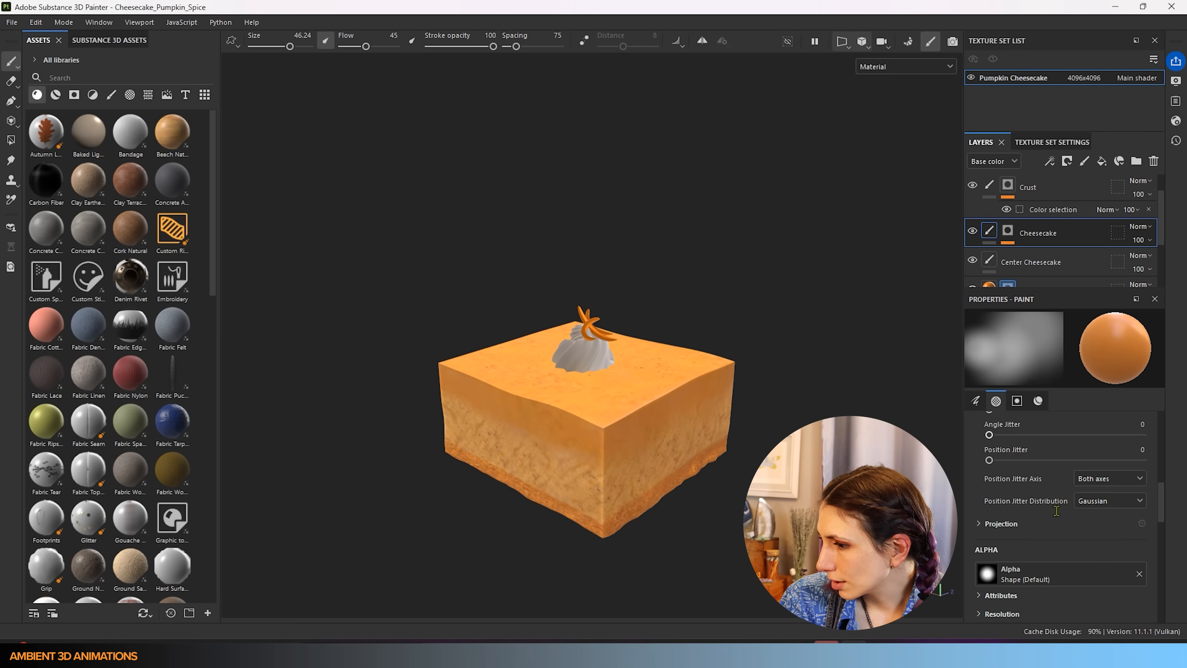
pyautogui.scroll(-8, 1056, 505)
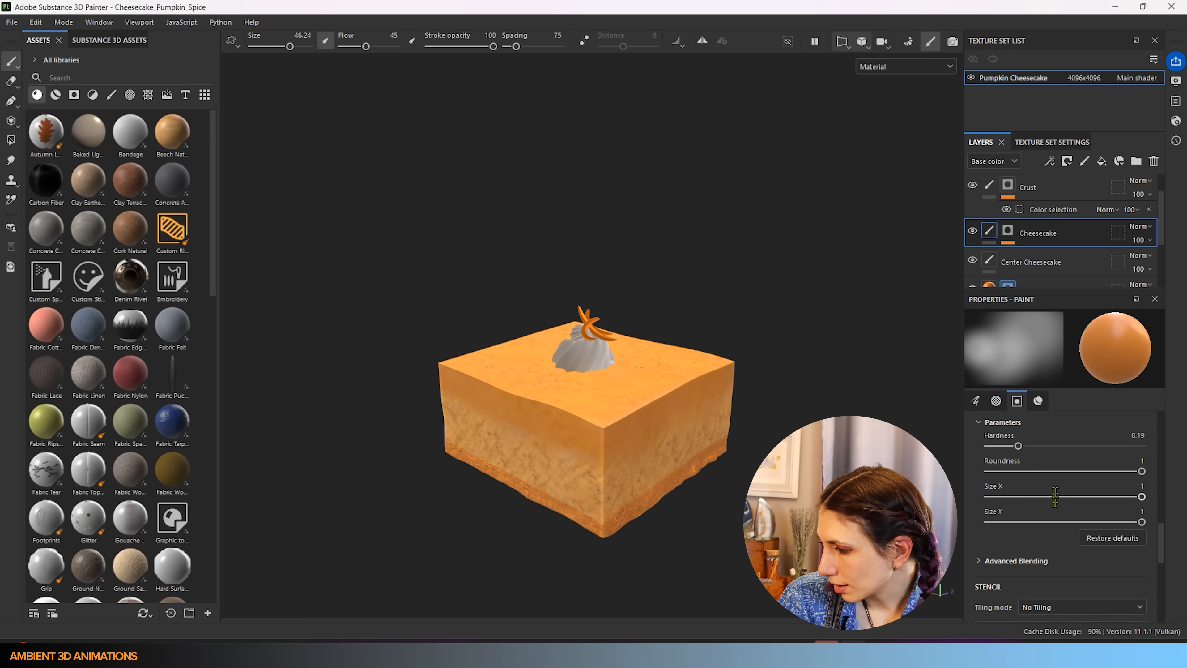
pyautogui.scroll(-8, 1056, 492)
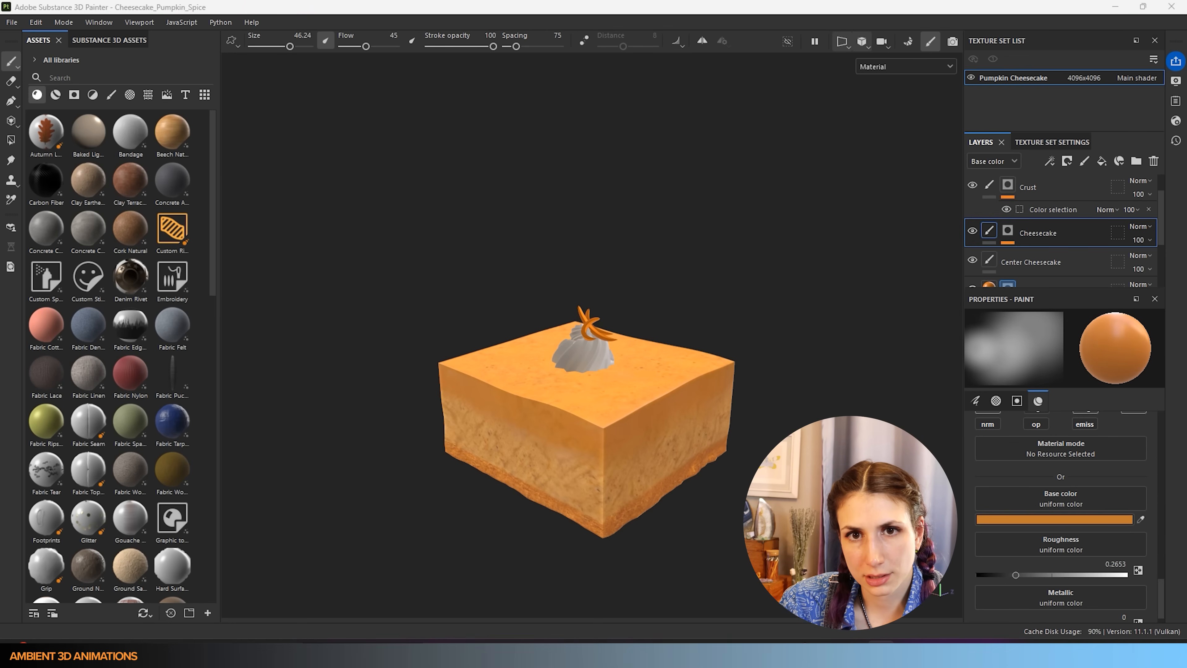
pyautogui.moveTo(60, 282); pyautogui.dragTo(1075, 504)
pyautogui.scroll(3, 612, 437)
pyautogui.scroll(5, 611, 437)
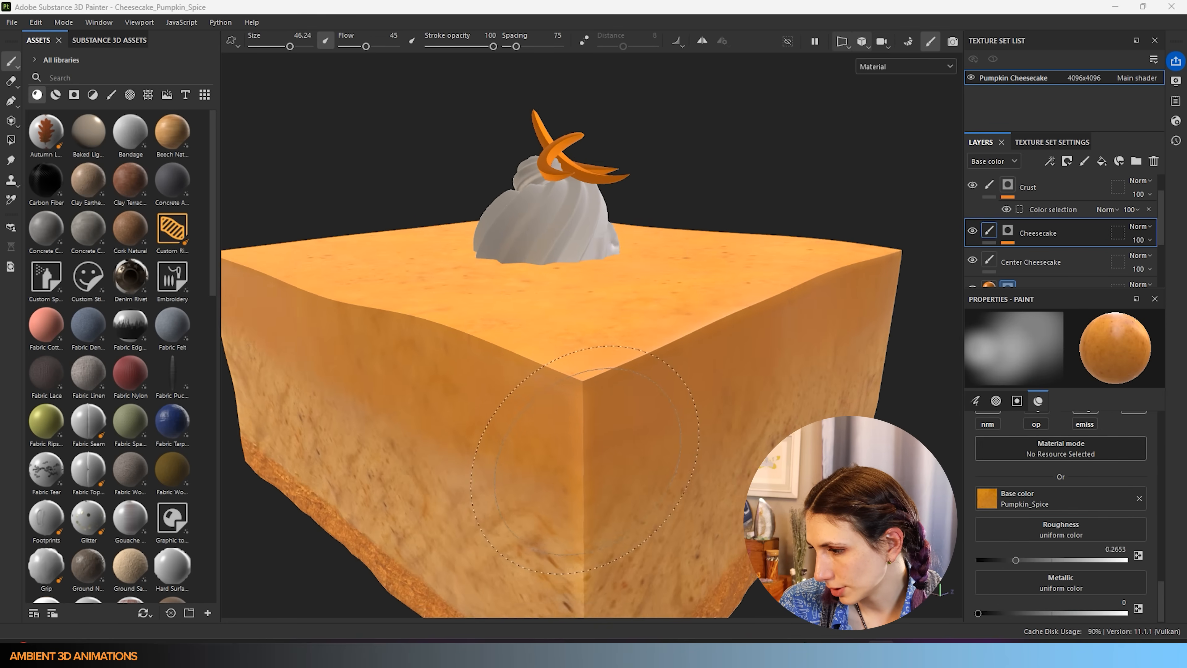
# - Resize the brush to 33.64 and turn the slice to show its front corner
pyautogui.press('[')
pyautogui.press('[')
pyautogui.press('[')
pyautogui.press('[')
pyautogui.press('[')
pyautogui.press('[')
pyautogui.press('[')
pyautogui.press('[')
pyautogui.press('[')
pyautogui.press('[')
pyautogui.press('[')
pyautogui.press('[')
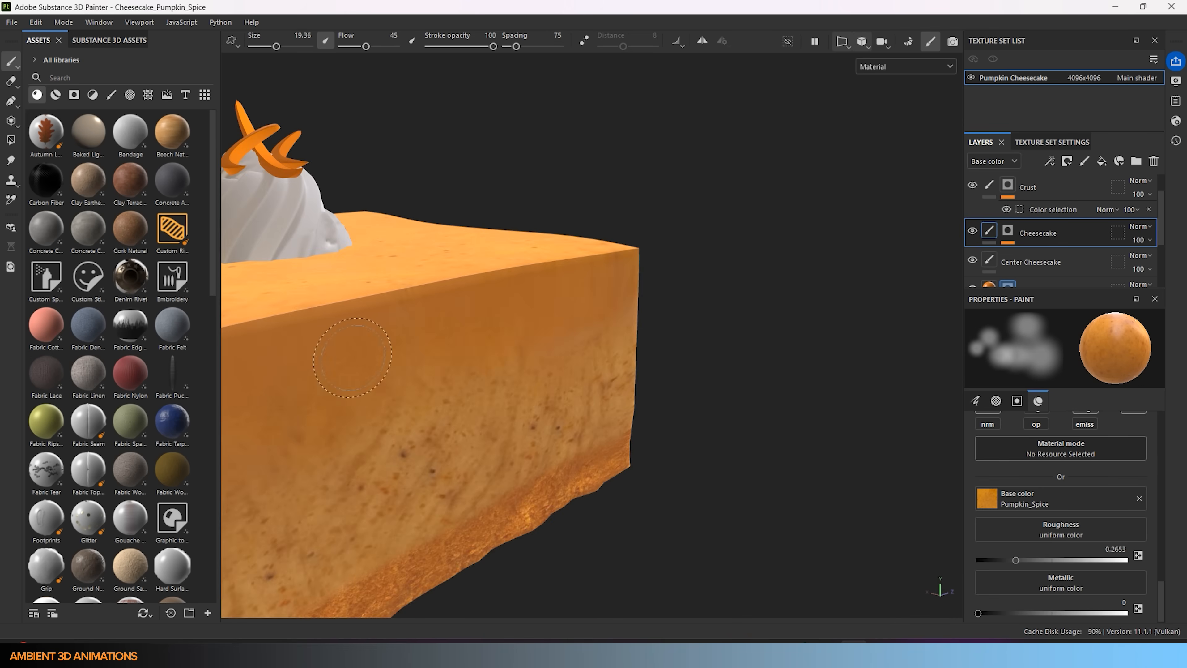
pyautogui.keyDown('alt'); pyautogui.moveTo(239, 389); pyautogui.dragTo(388, 290); pyautogui.keyUp('alt')
pyautogui.keyDown('alt'); pyautogui.moveTo(643, 285); pyautogui.dragTo(397, 313); pyautogui.keyUp('alt')
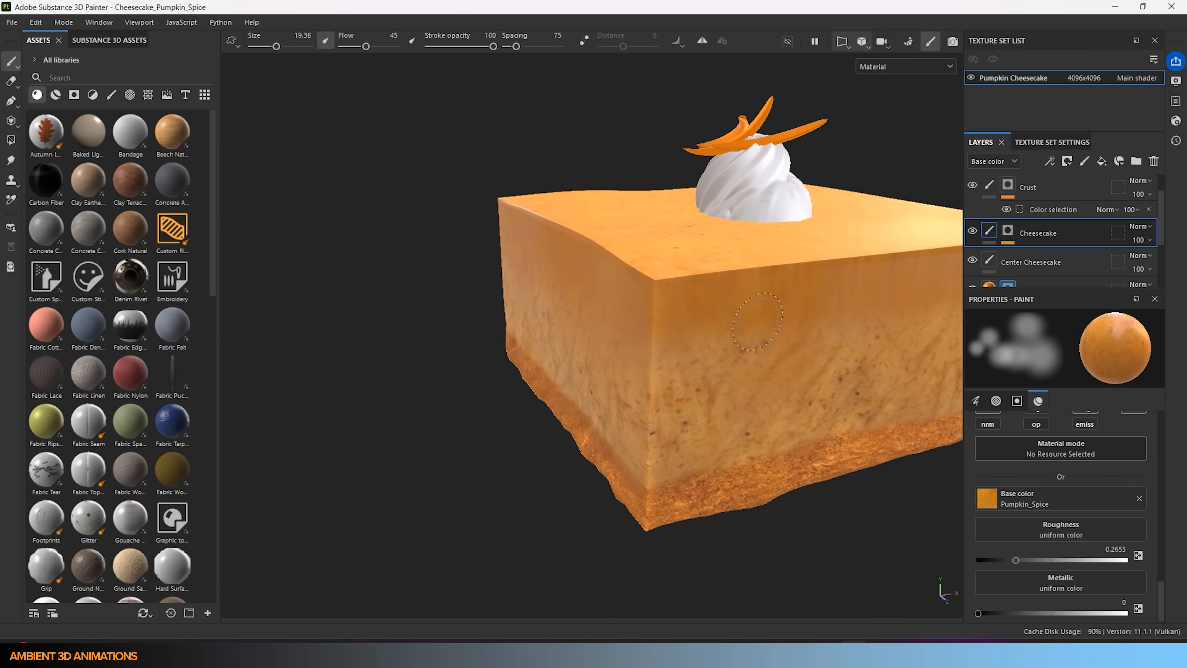
pyautogui.keyDown('alt'); pyautogui.moveTo(842, 299); pyautogui.dragTo(745, 312); pyautogui.keyUp('alt')
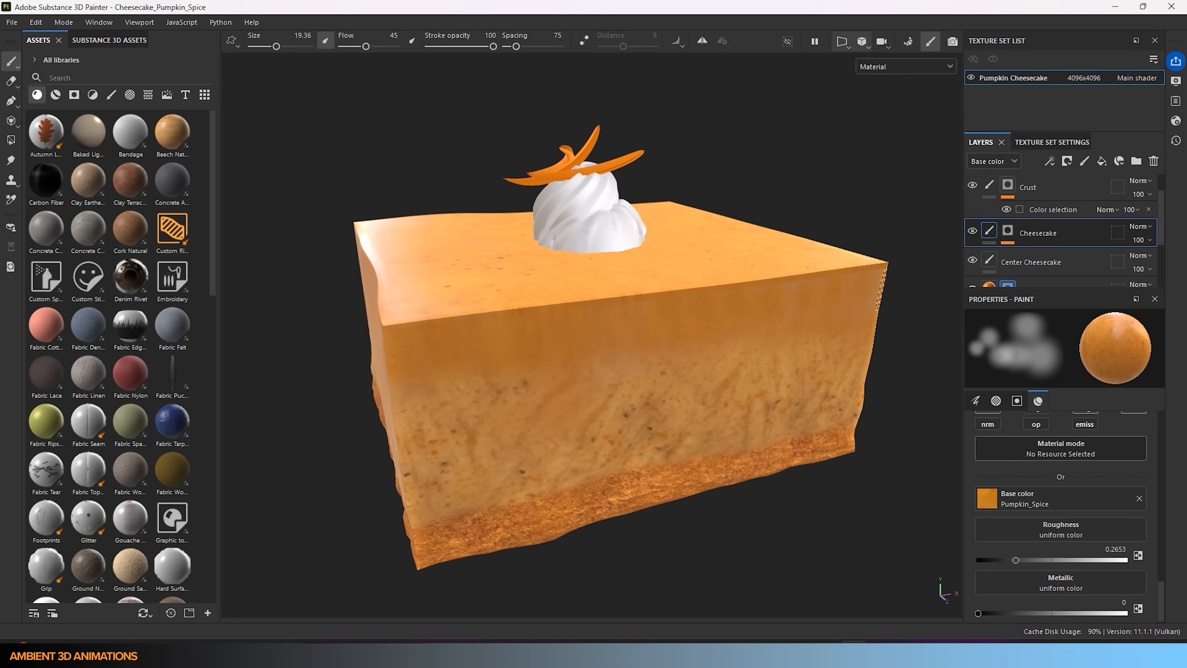
pyautogui.keyDown('ctrl'); pyautogui.moveTo(794, 283); pyautogui.dragTo(859, 290, button='right'); pyautogui.keyUp('ctrl')
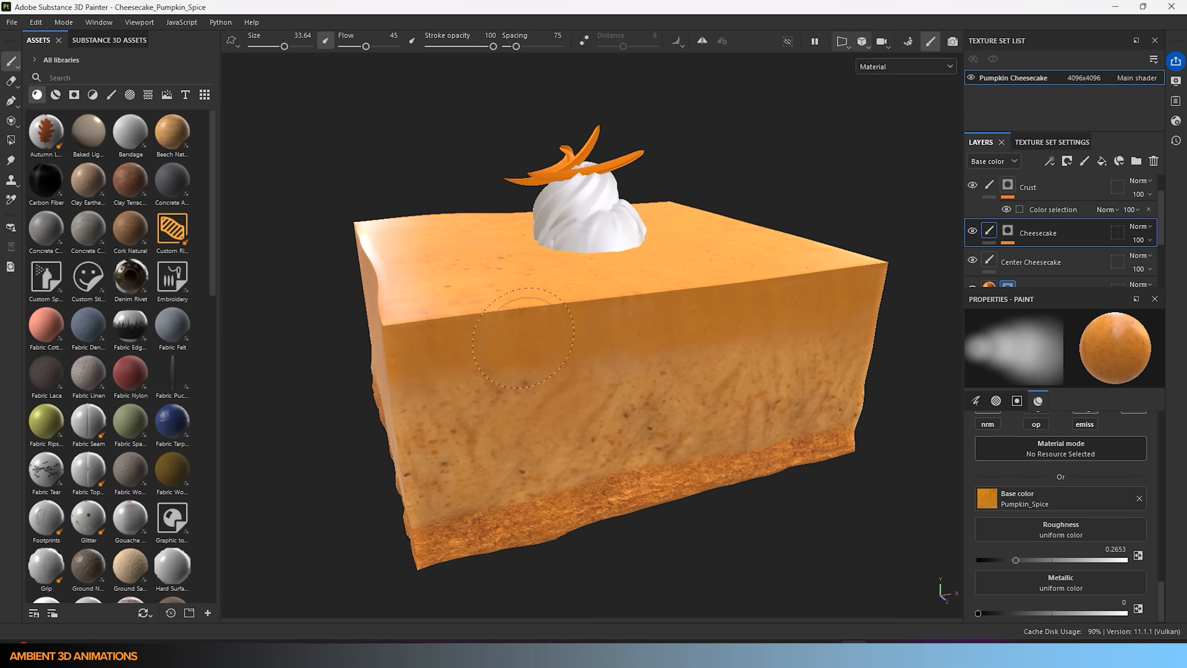
pyautogui.keyDown('alt'); pyautogui.moveTo(656, 370); pyautogui.dragTo(384, 403); pyautogui.keyUp('alt')
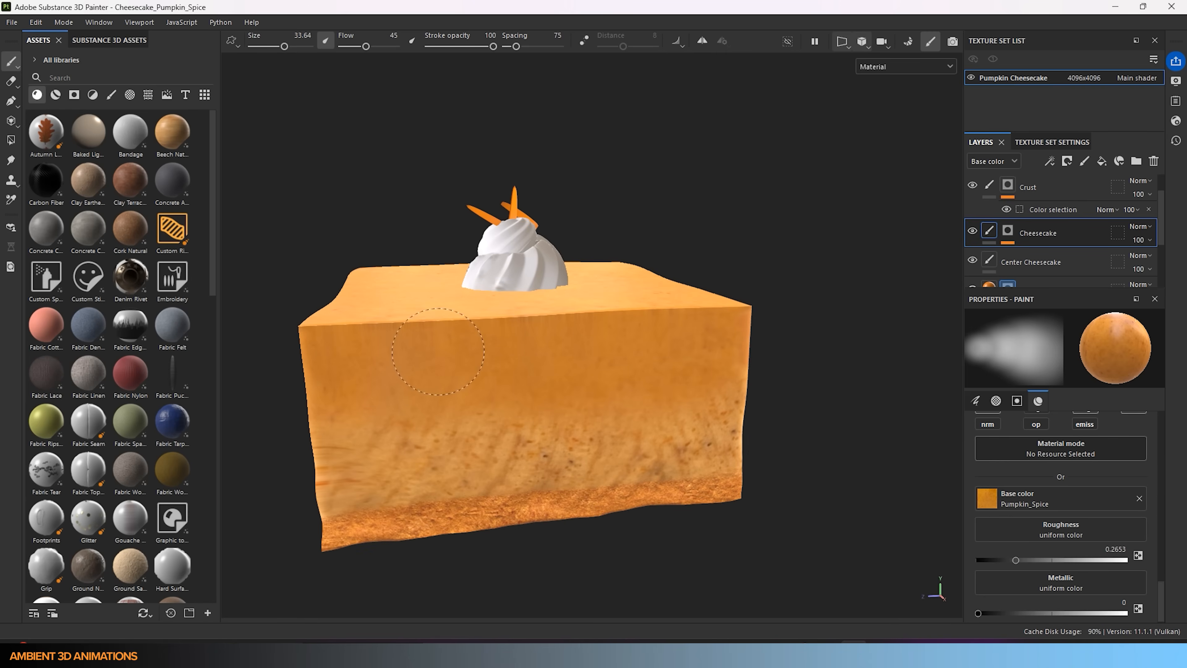
pyautogui.scroll(-3, 722, 386)
pyautogui.keyDown('alt'); pyautogui.moveTo(515, 398); pyautogui.dragTo(593, 411); pyautogui.keyUp('alt')
pyautogui.scroll(-2, 594, 412)
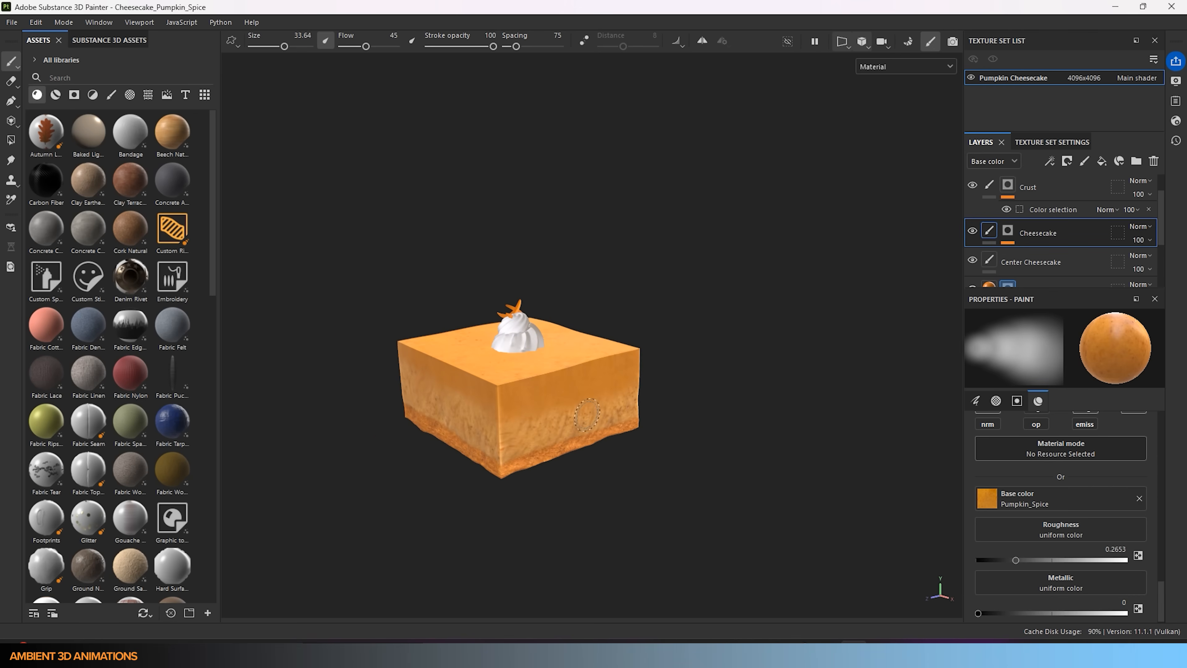
# - Erase across the slice's upper front band with the eraser enlarged to about 91
pyautogui.click(11, 81)
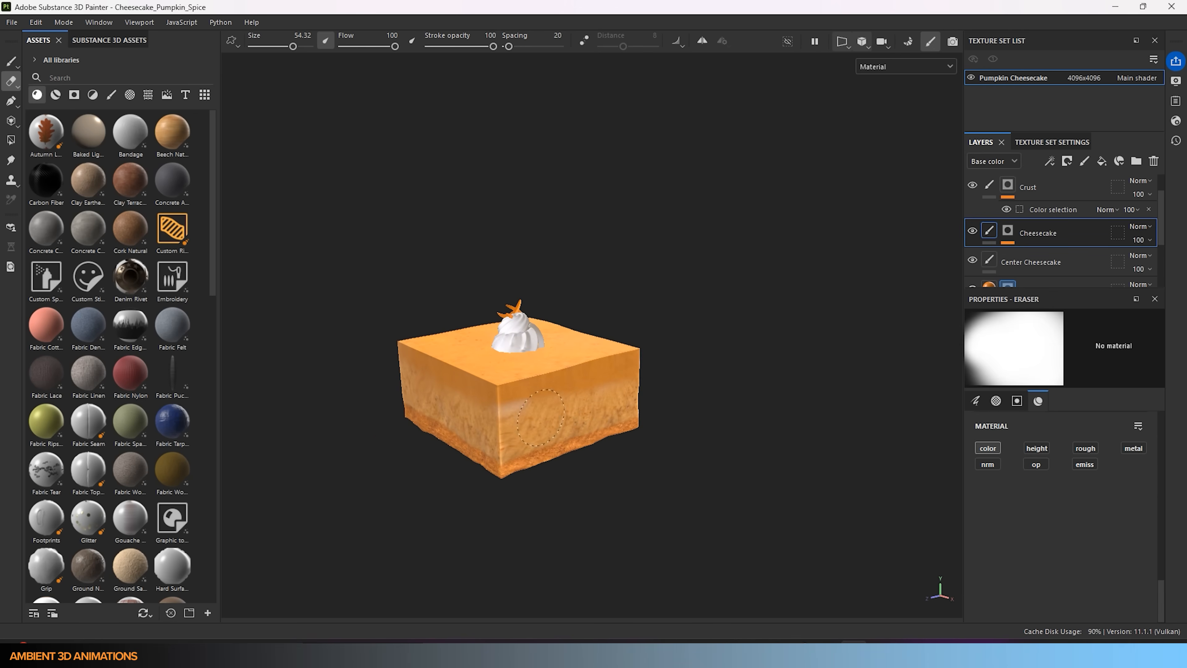
pyautogui.moveTo(529, 404)
pyautogui.mouseDown()
pyautogui.moveTo(649, 385)
pyautogui.moveTo(702, 361)
pyautogui.mouseUp()
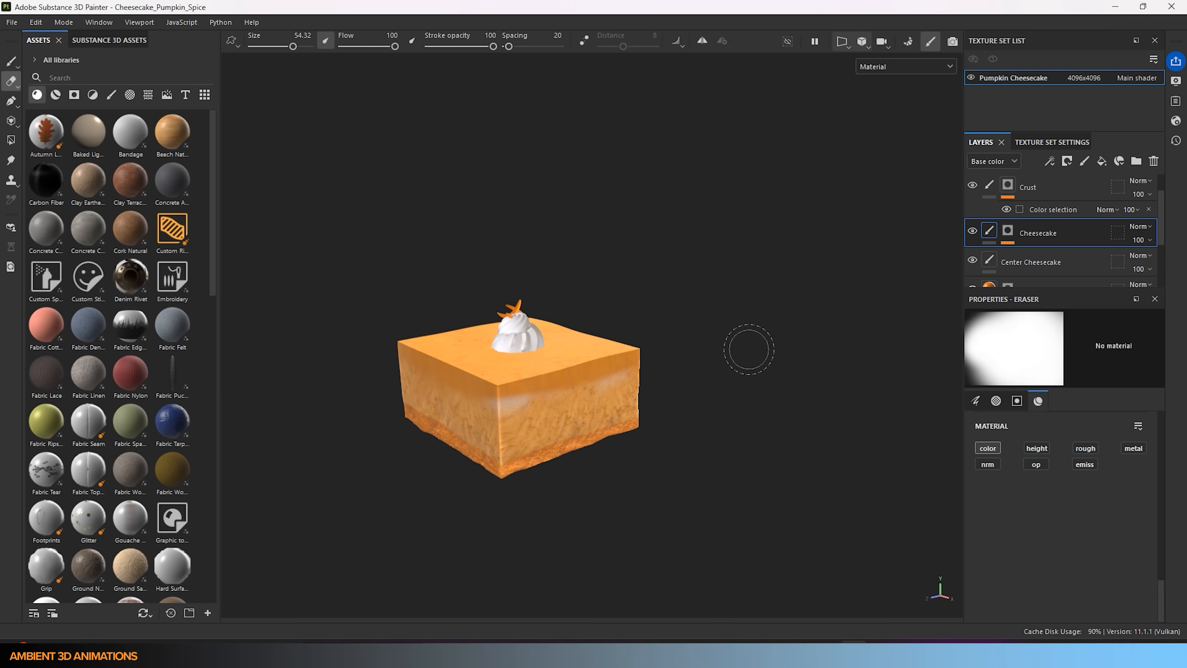
pyautogui.hotkey('ctrl', 'z')
pyautogui.press(']')
pyautogui.press(']')
pyautogui.press(']')
pyautogui.press(']')
pyautogui.press(']')
pyautogui.moveTo(523, 421)
pyautogui.mouseDown()
pyautogui.moveTo(539, 439)
pyautogui.moveTo(636, 408)
pyautogui.mouseUp()
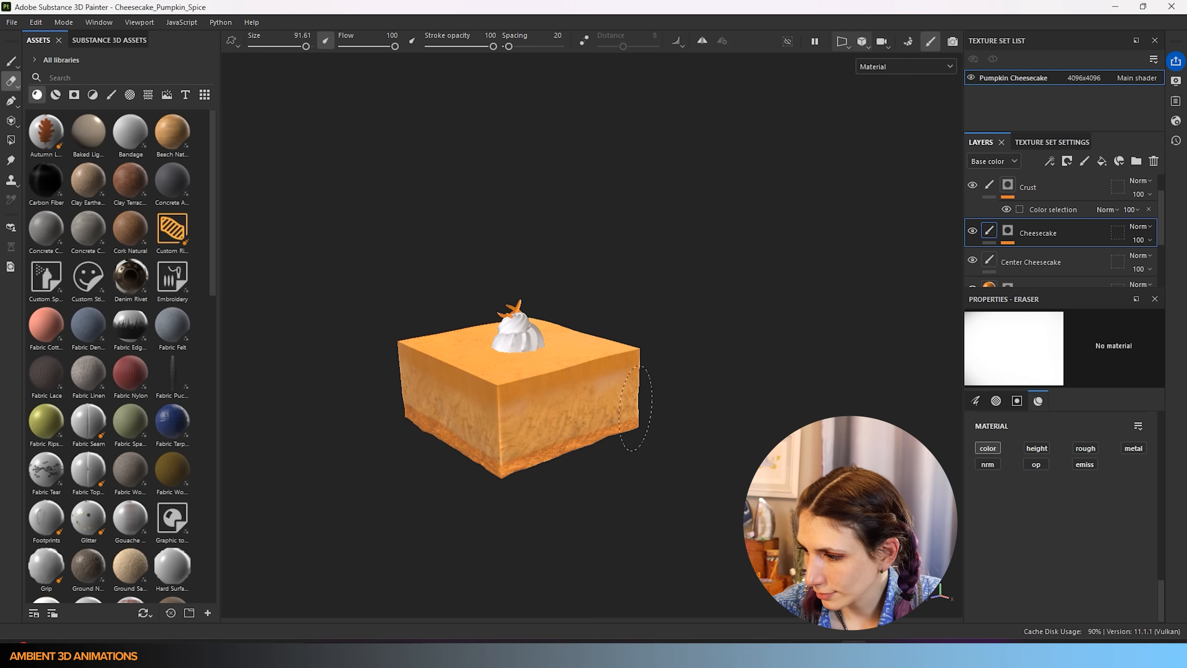
# - Select the Center Cheesecake layer and paint with the Pumpkin_Spice2 texture as base colour
pyautogui.click(1060, 263)
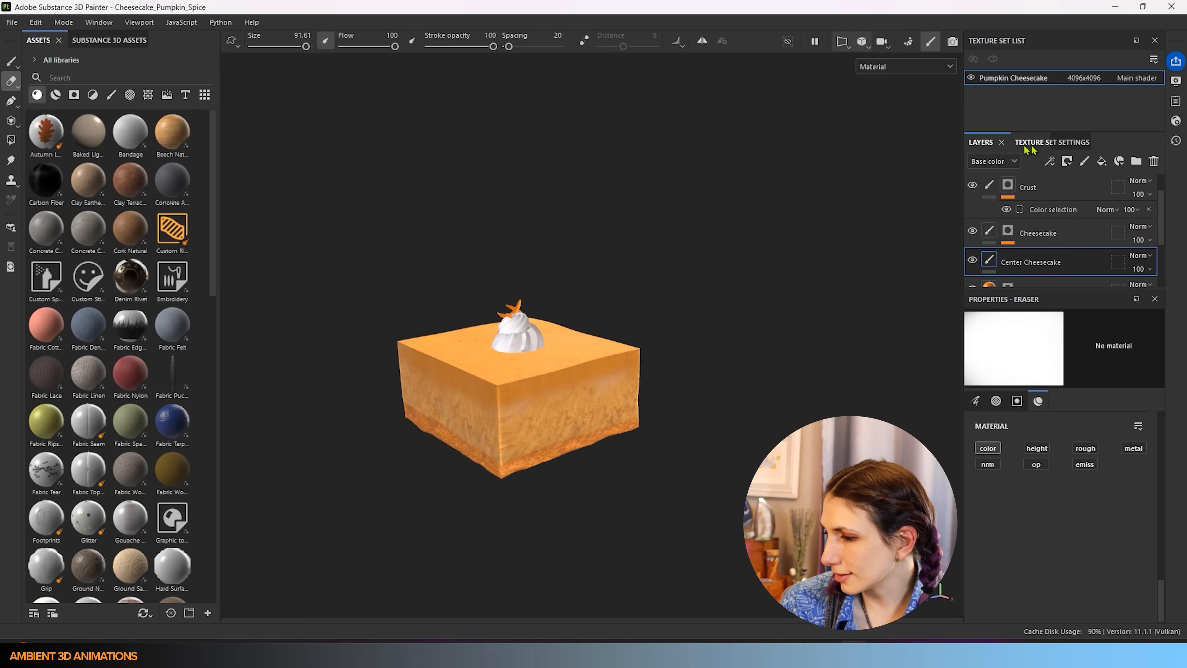
pyautogui.scroll(1, 1118, 496)
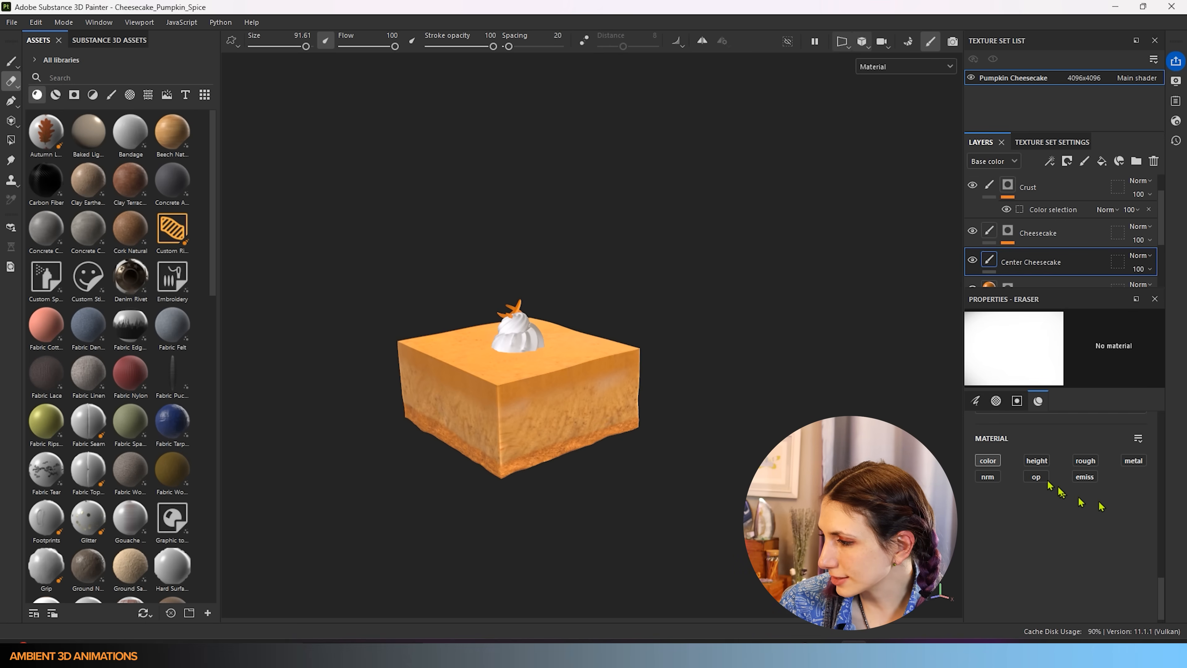
pyautogui.click(11, 61)
pyautogui.click(1071, 552)
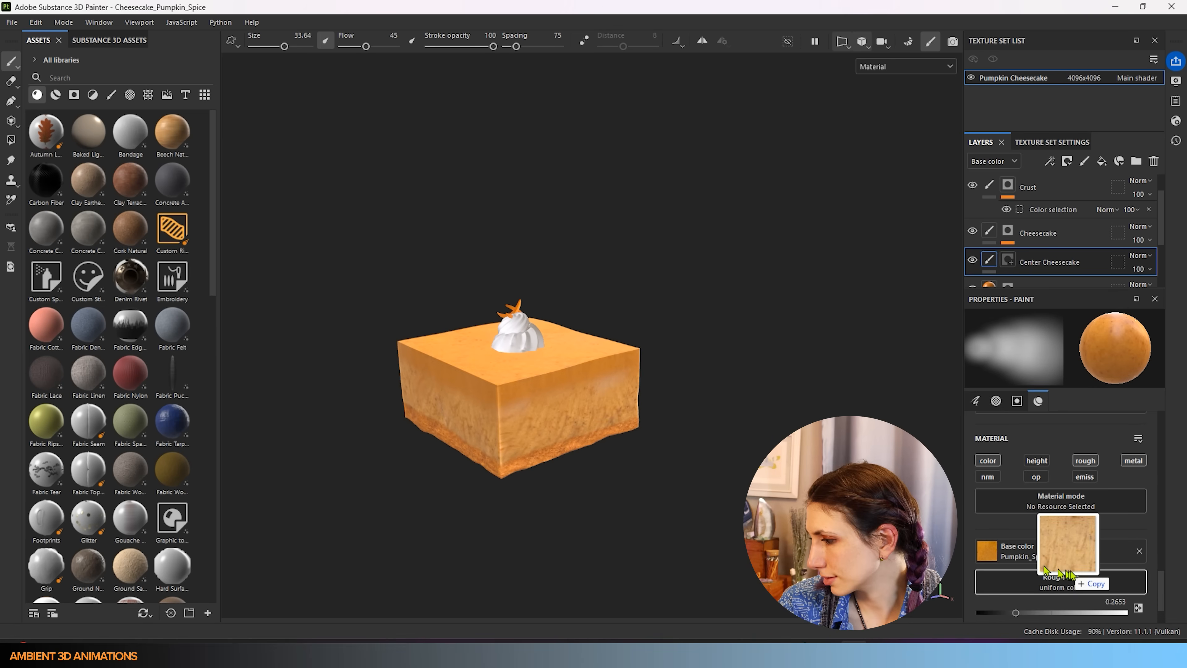
pyautogui.click(1100, 559)
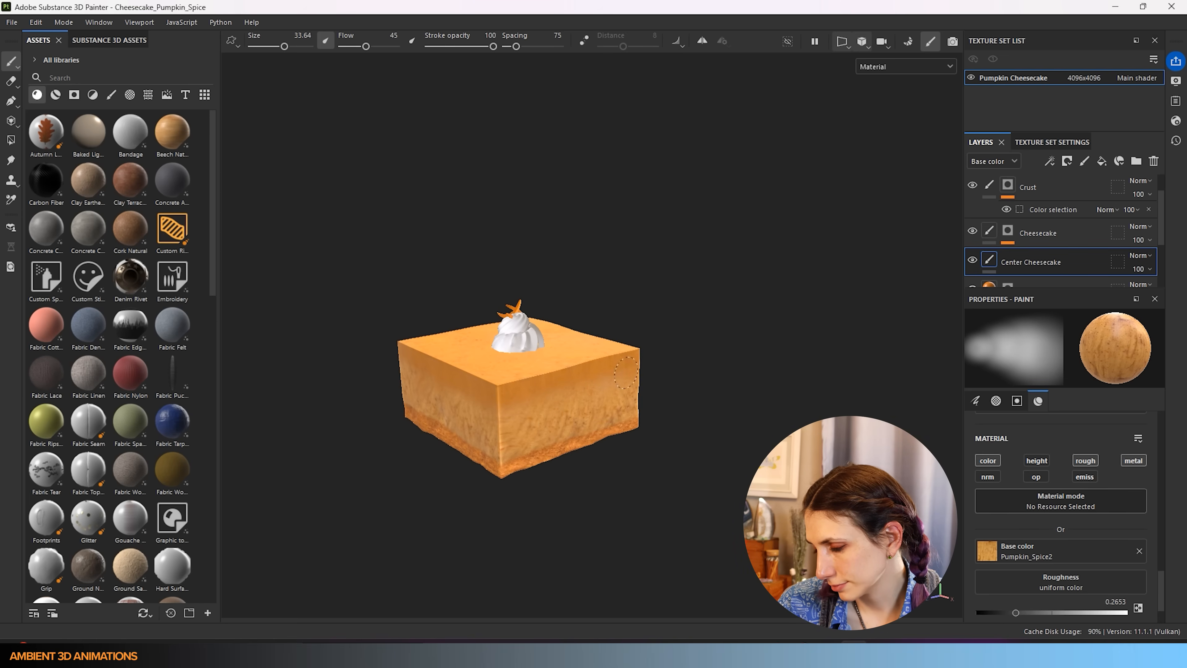
# - Orbit around the smaller slice and compare it with the reference cheesecake photo
pyautogui.scroll(-3, 496, 419)
pyautogui.keyDown('alt'); pyautogui.moveTo(493, 433); pyautogui.dragTo(539, 453); pyautogui.keyUp('alt')
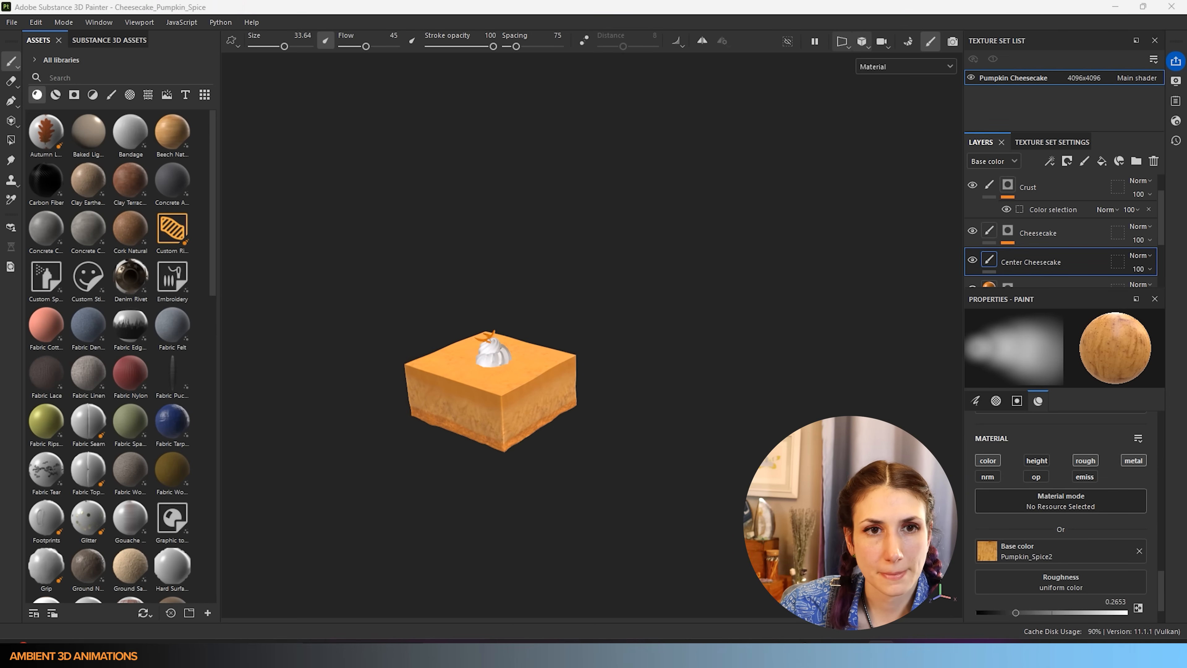
pyautogui.hotkey('alt', 'Tab')
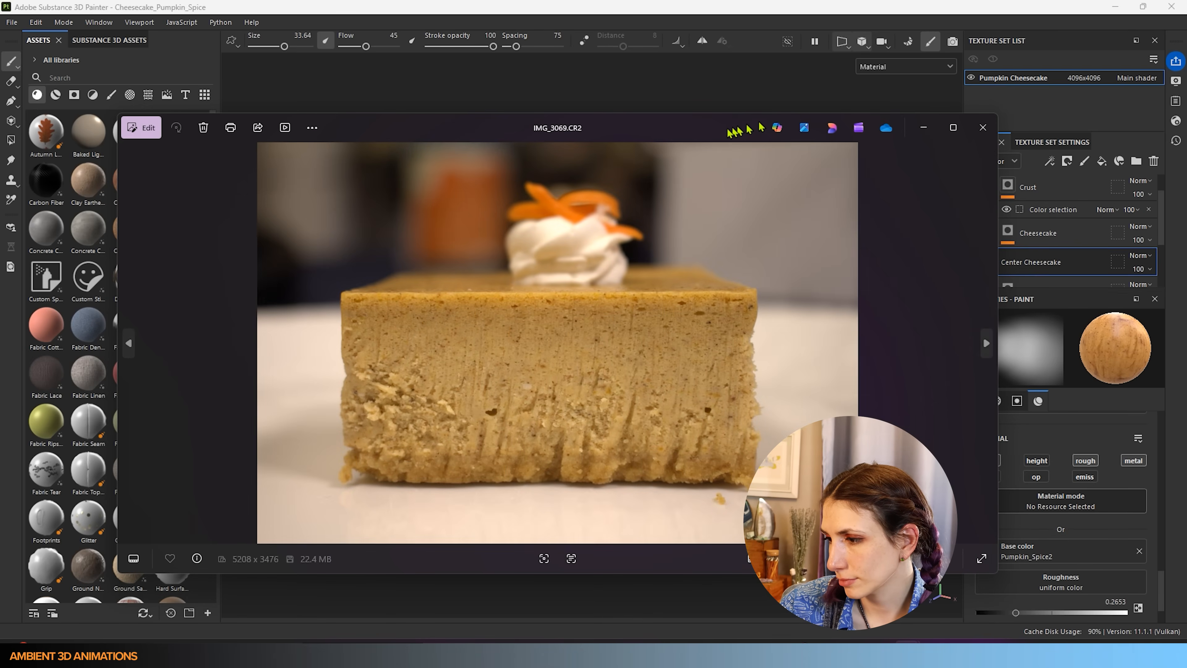
pyautogui.hotkey('alt', 'Tab')
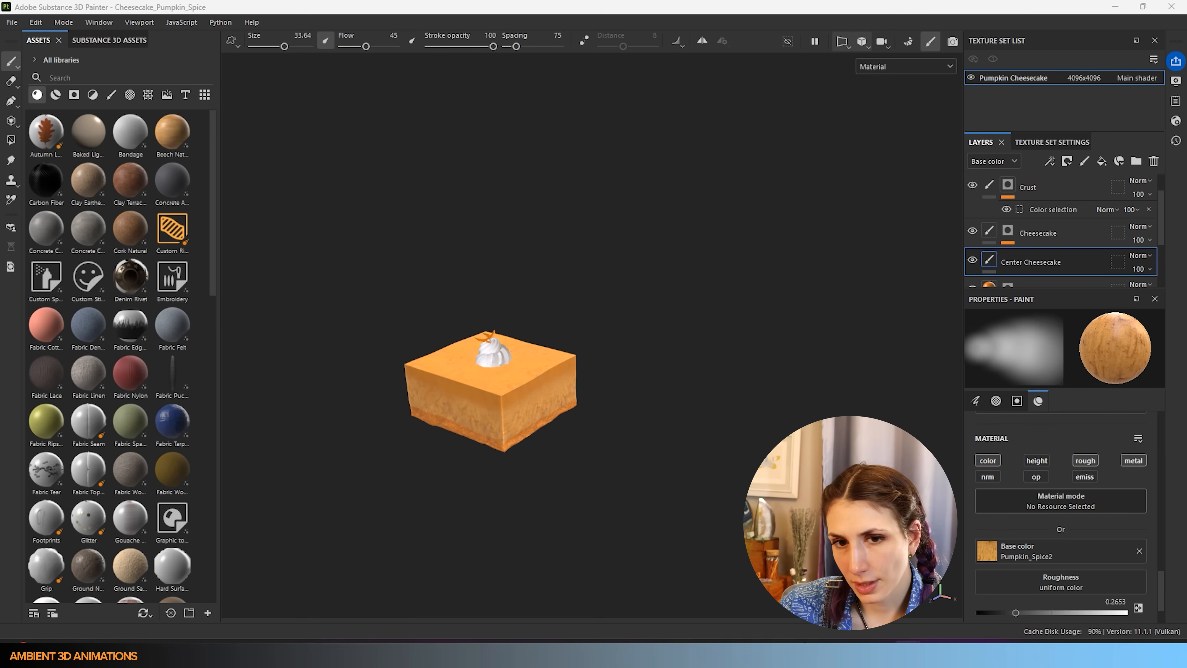
pyautogui.hotkey('alt', 'Tab')
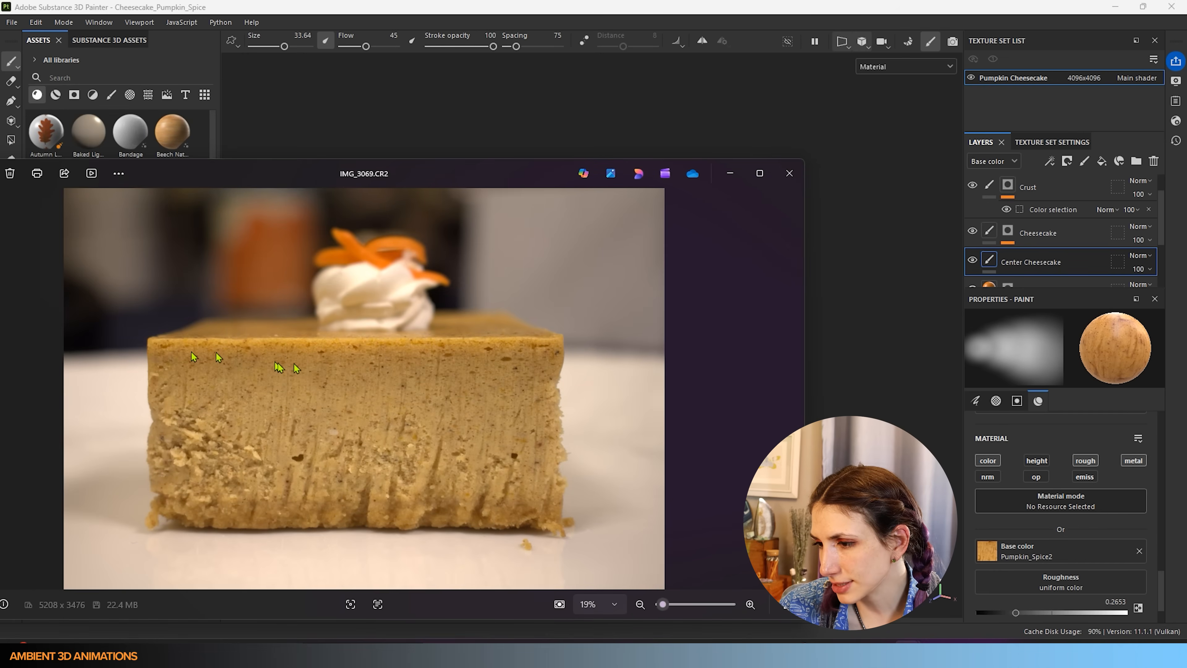
pyautogui.hotkey('alt', 'Tab')
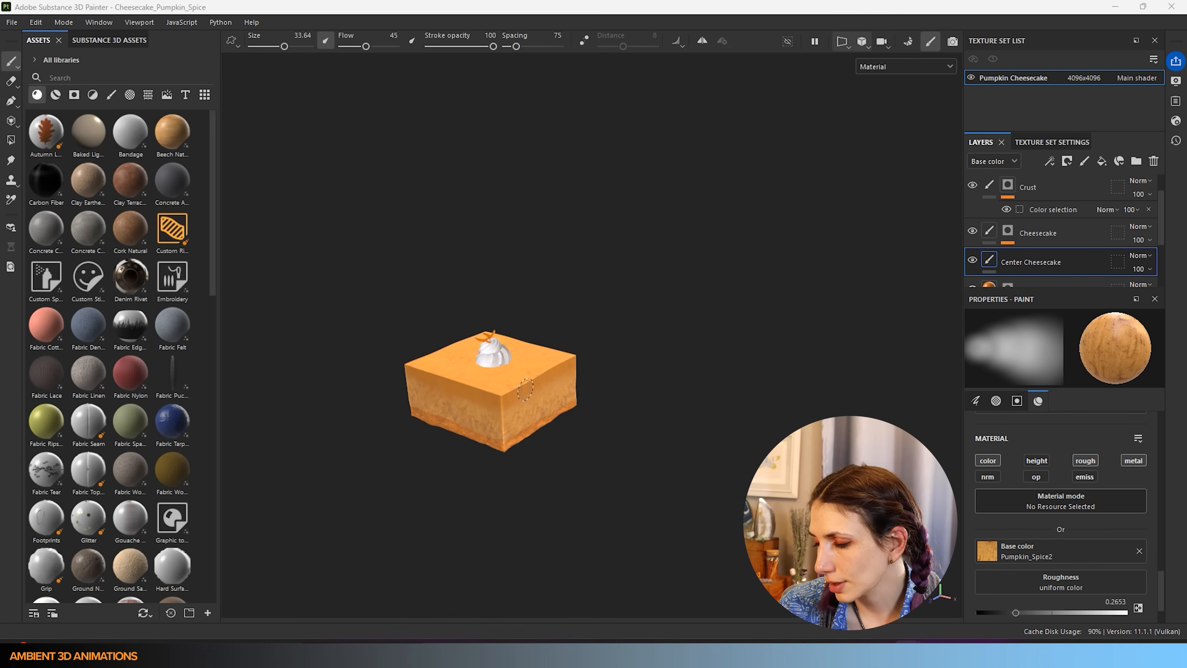
pyautogui.scroll(-2, 1051, 543)
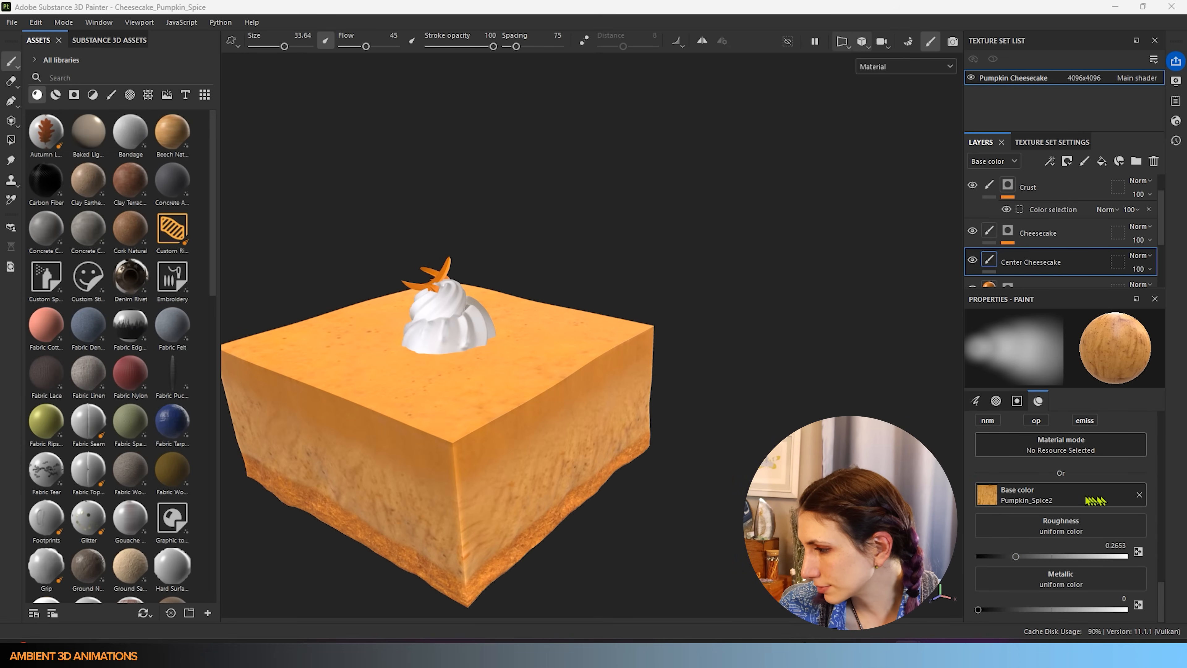
# - Replace the Pumpkin_Spice2 base colour with dark brown 583625
pyautogui.click(1139, 495)
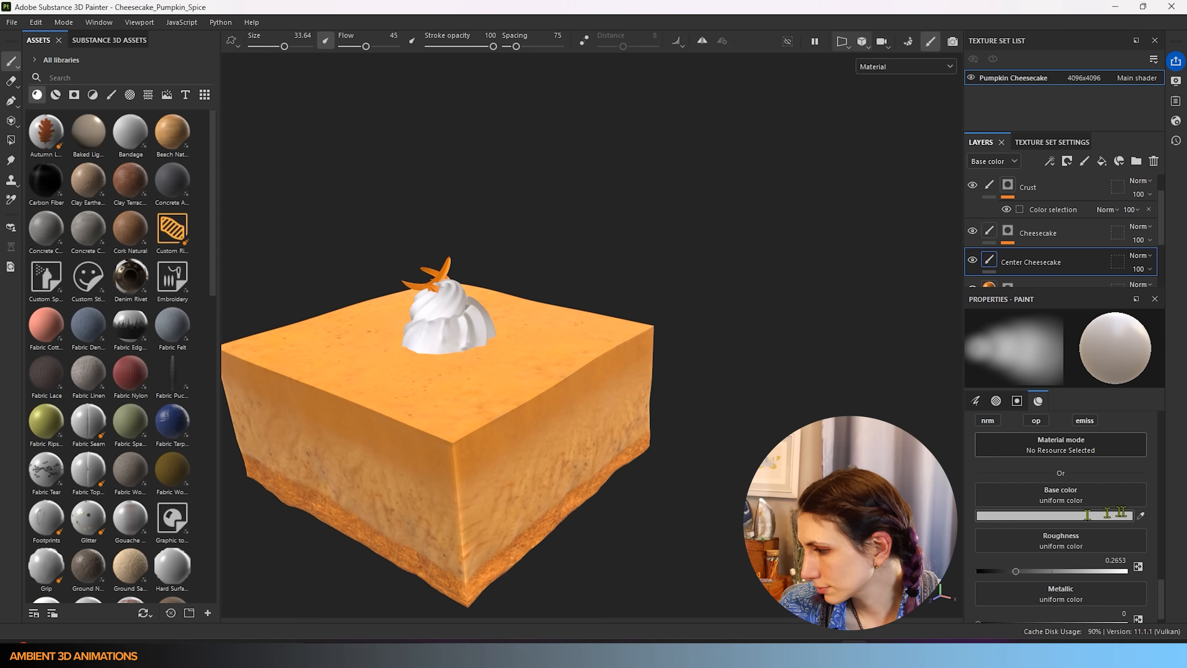
pyautogui.click(1126, 515)
pyautogui.click(251, 290)
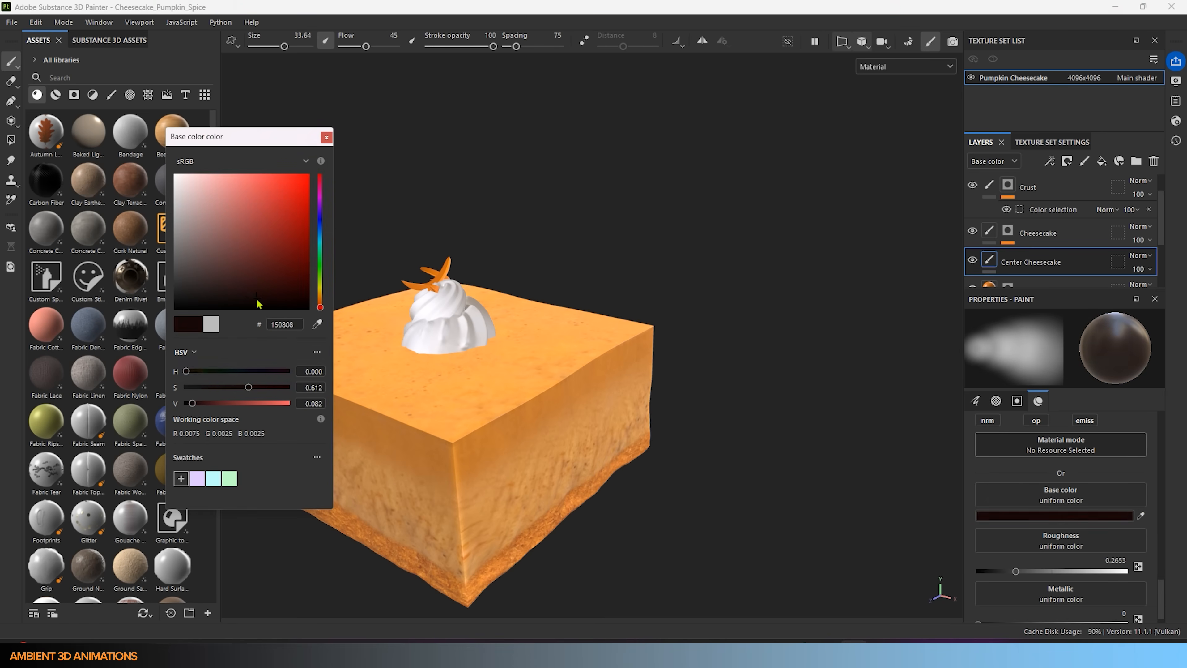
pyautogui.click(320, 304)
pyautogui.click(251, 262)
# - Select the Cheesecake layer with brush flow 100 and size 0.82
pyautogui.scroll(10, 1075, 491)
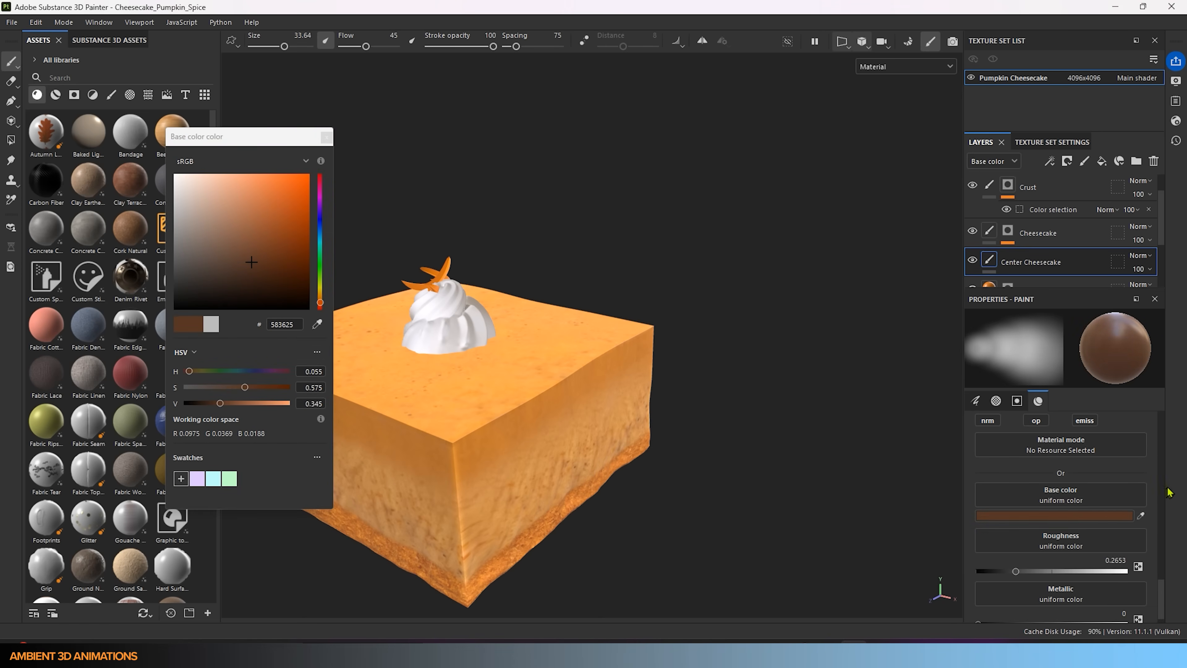
pyautogui.scroll(3, 1061, 496)
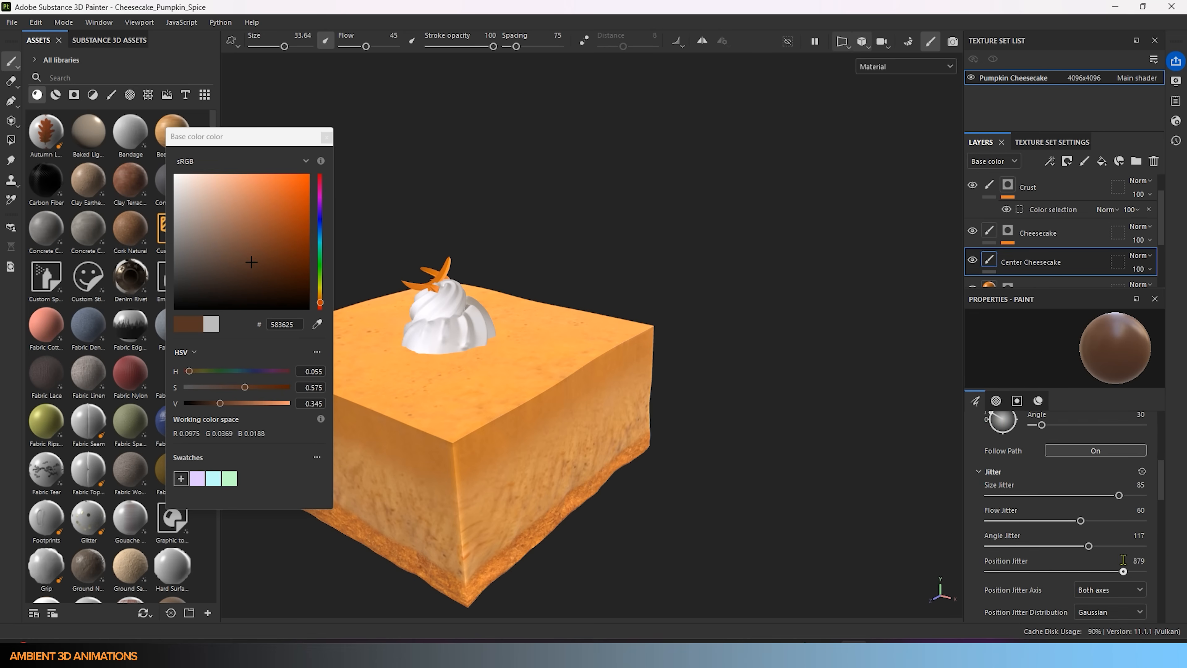
pyautogui.click(1000, 453)
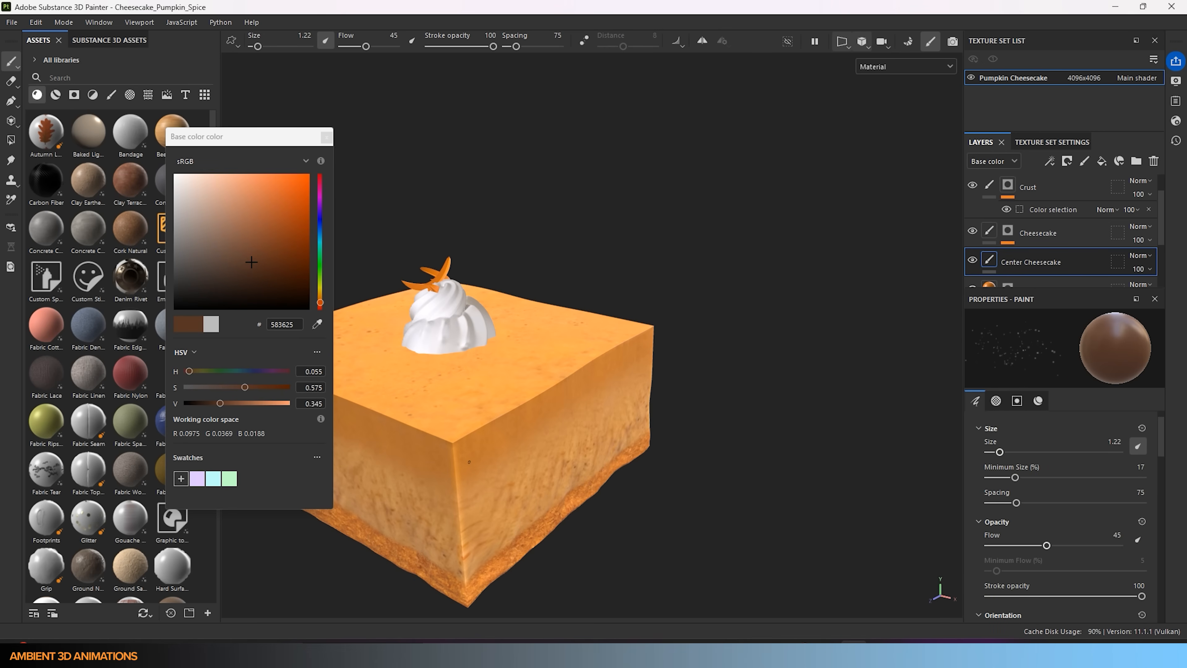
pyautogui.click(1119, 545)
pyautogui.click(1023, 452)
pyautogui.click(1078, 234)
pyautogui.click(997, 452)
# - Paint dark brown speckles on the slice's side, switching brush size between 2.9 and 1.22
pyautogui.keyDown('alt'); pyautogui.moveTo(647, 485); pyautogui.dragTo(551, 461); pyautogui.keyUp('alt')
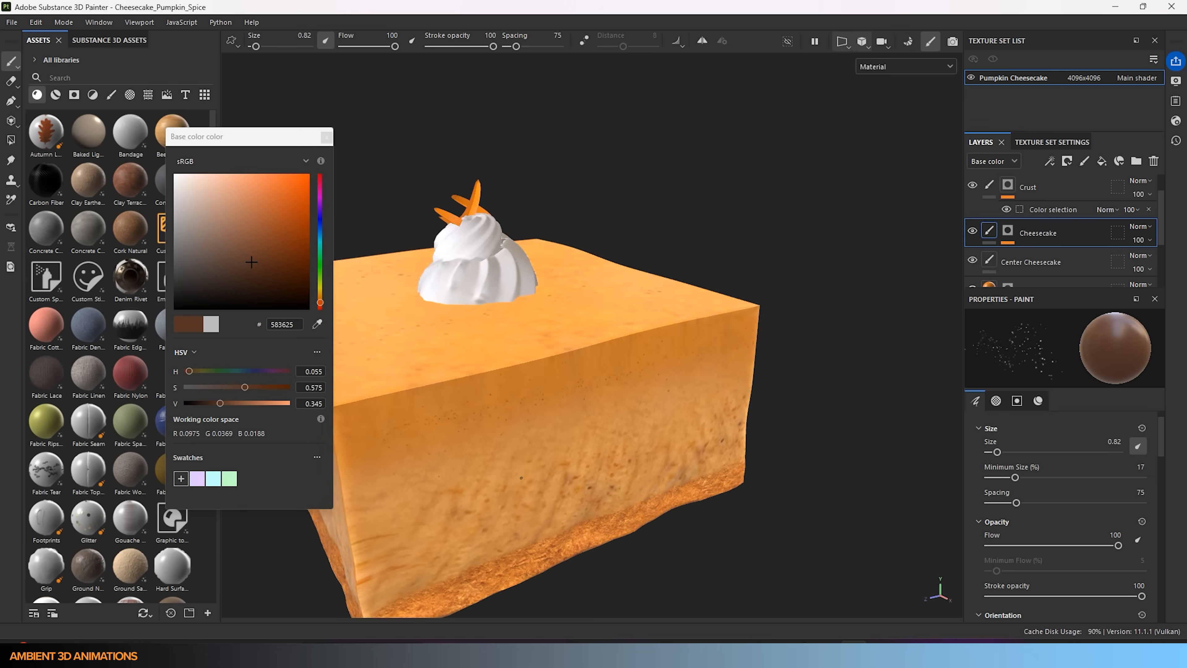
pyautogui.keyDown('alt'); pyautogui.moveTo(552, 460); pyautogui.dragTo(635, 415, button='middle'); pyautogui.keyUp('alt')
pyautogui.press(']')
pyautogui.press(']')
pyautogui.press(']')
pyautogui.press(']')
pyautogui.moveTo(461, 427); pyautogui.dragTo(511, 405)
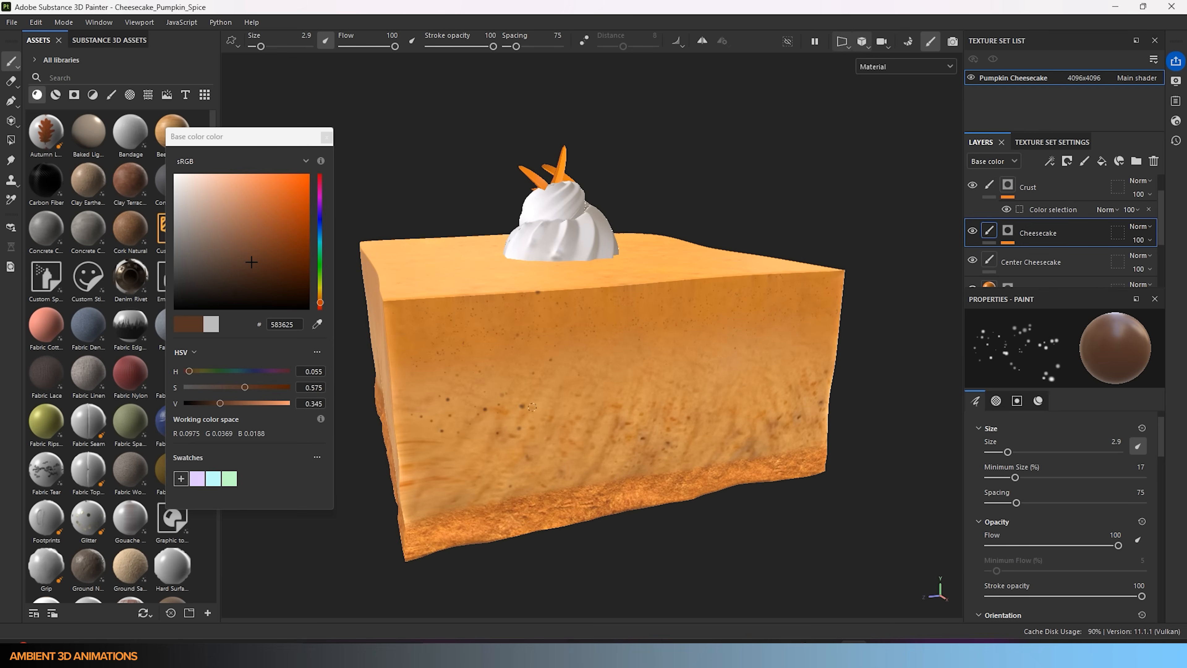
pyautogui.press('[')
pyautogui.press('[')
pyautogui.press('[')
pyautogui.keyDown('alt'); pyautogui.moveTo(612, 423); pyautogui.dragTo(594, 308); pyautogui.keyUp('alt')
pyautogui.keyDown('alt'); pyautogui.moveTo(542, 444); pyautogui.dragTo(659, 473); pyautogui.keyUp('alt')
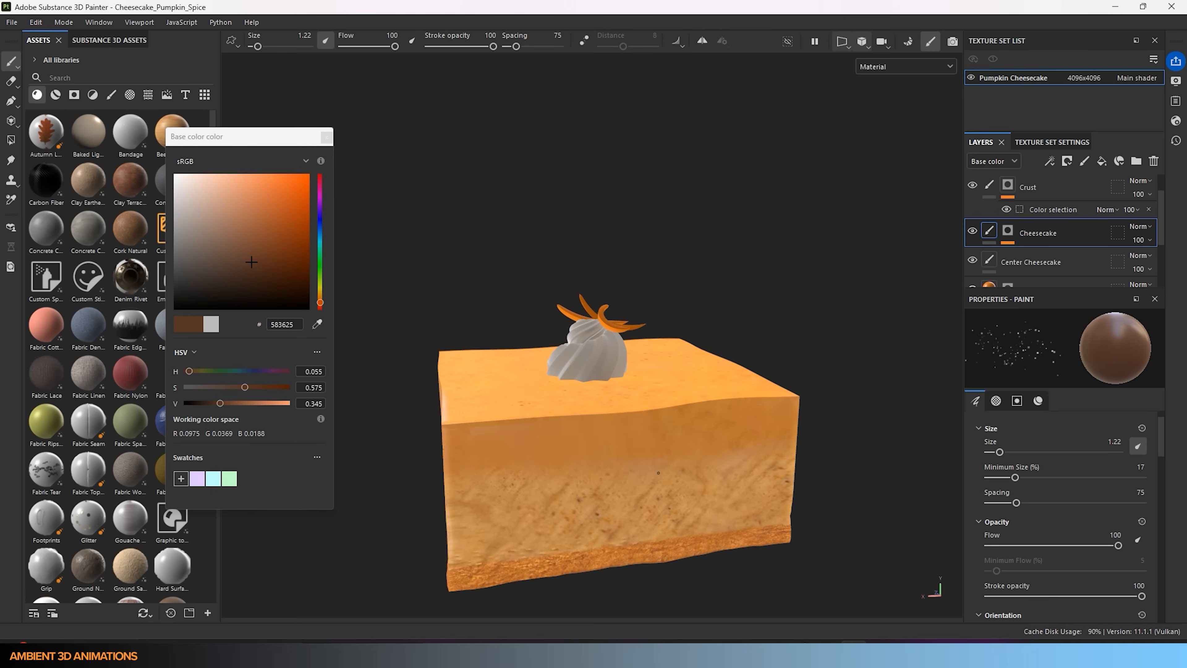
pyautogui.press(']')
pyautogui.press(']')
pyautogui.press(']')
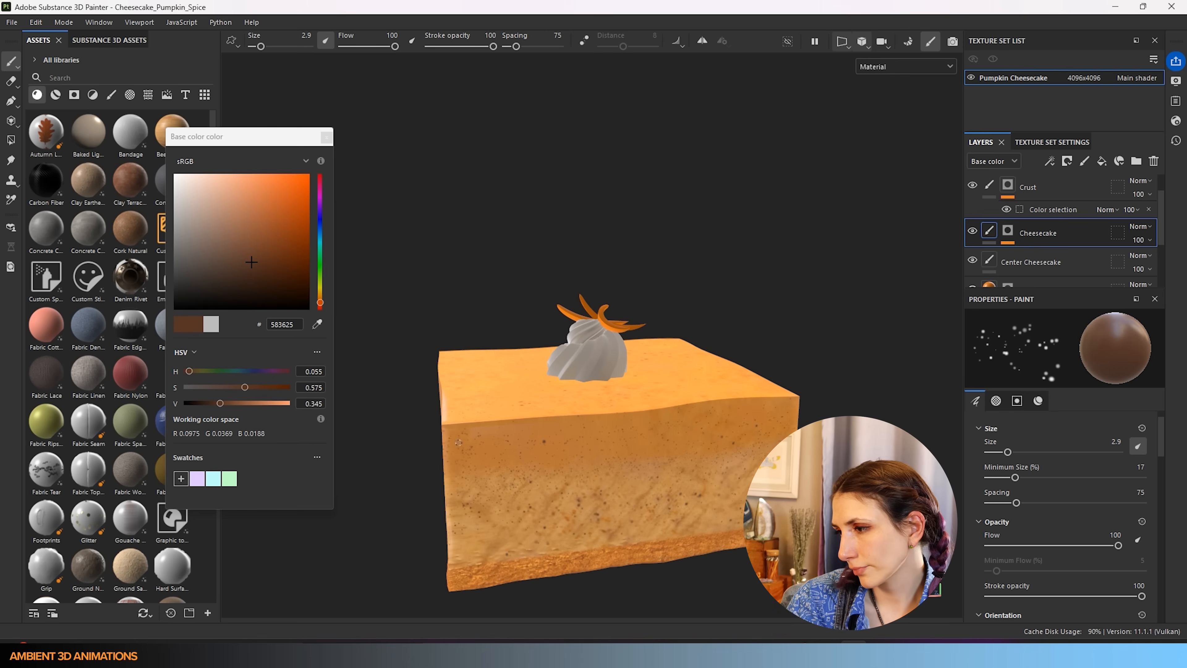
# - Frame the cake's right and top faces and shrink the brush to 0.5 for finer speckles
pyautogui.scroll(-3, 654, 493)
pyautogui.keyDown('alt'); pyautogui.moveTo(696, 510); pyautogui.dragTo(630, 464); pyautogui.keyUp('alt')
pyautogui.keyDown('alt'); pyautogui.moveTo(630, 464); pyautogui.dragTo(510, 467, button='middle'); pyautogui.keyUp('alt')
pyautogui.keyDown('alt'); pyautogui.moveTo(511, 467); pyautogui.dragTo(421, 499); pyautogui.keyUp('alt')
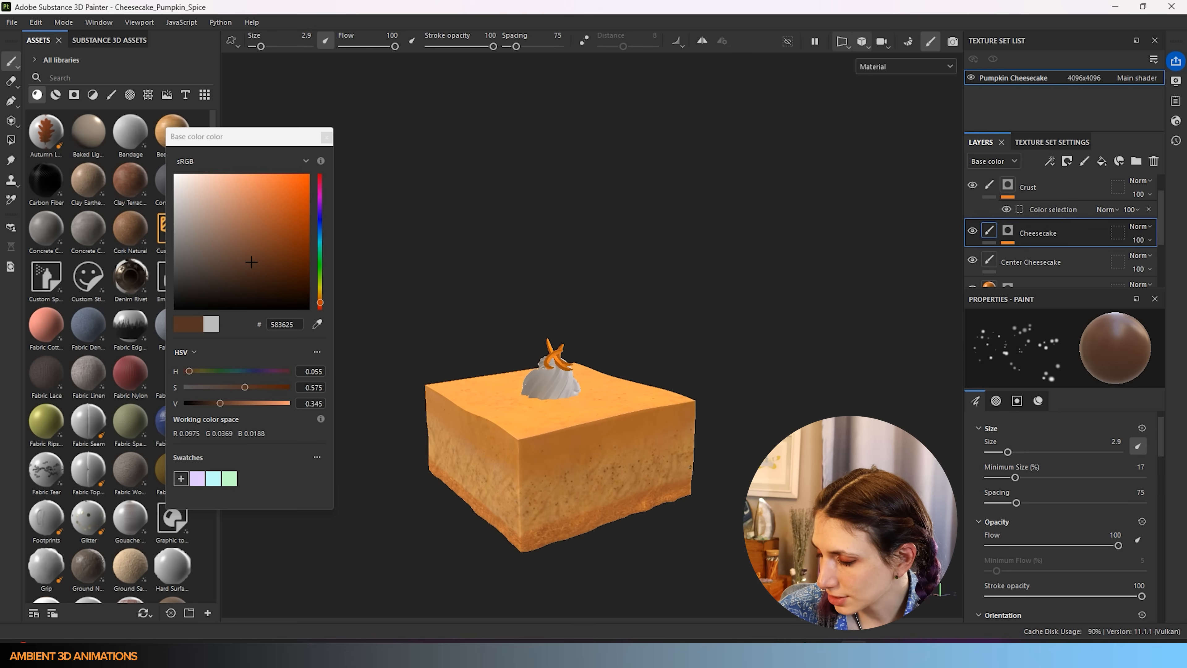
pyautogui.keyDown('ctrl'); pyautogui.moveTo(592, 416); pyautogui.dragTo(533, 452, button='right'); pyautogui.keyUp('ctrl')
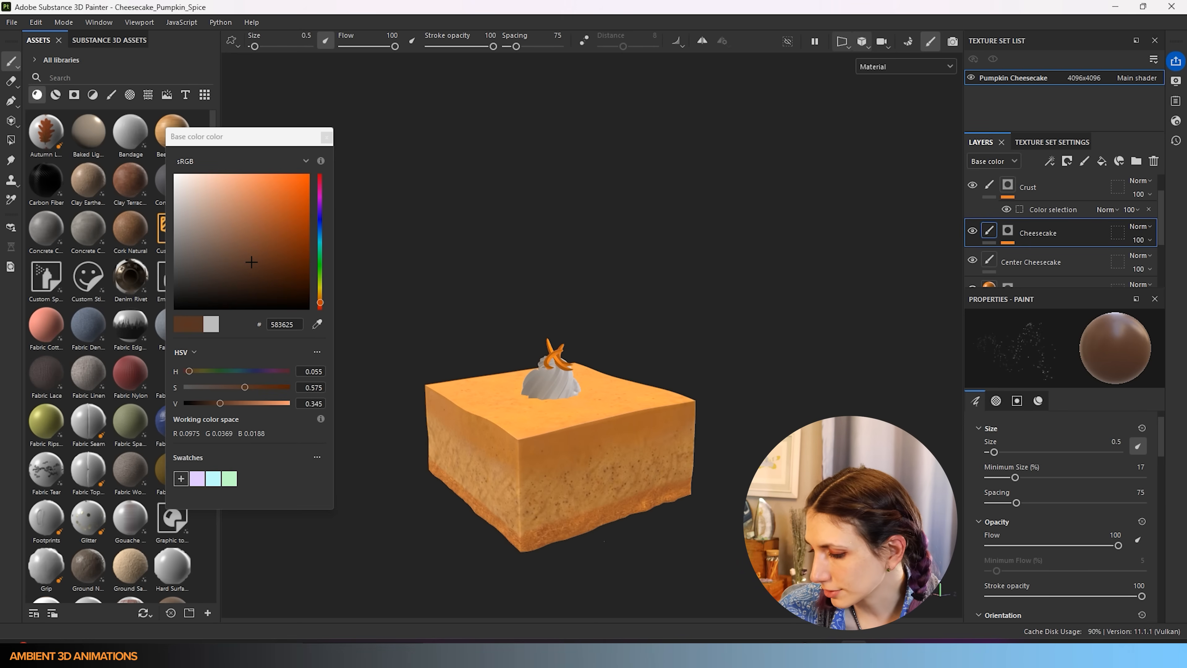
pyautogui.keyDown('alt'); pyautogui.moveTo(575, 449); pyautogui.dragTo(458, 416); pyautogui.keyUp('alt')
# - Add a new paint layer, reselect Cheesecake, and dab speckles on its side at size 1.7
pyautogui.scroll(2, 1050, 209)
pyautogui.click(970, 190)
pyautogui.click(1033, 264)
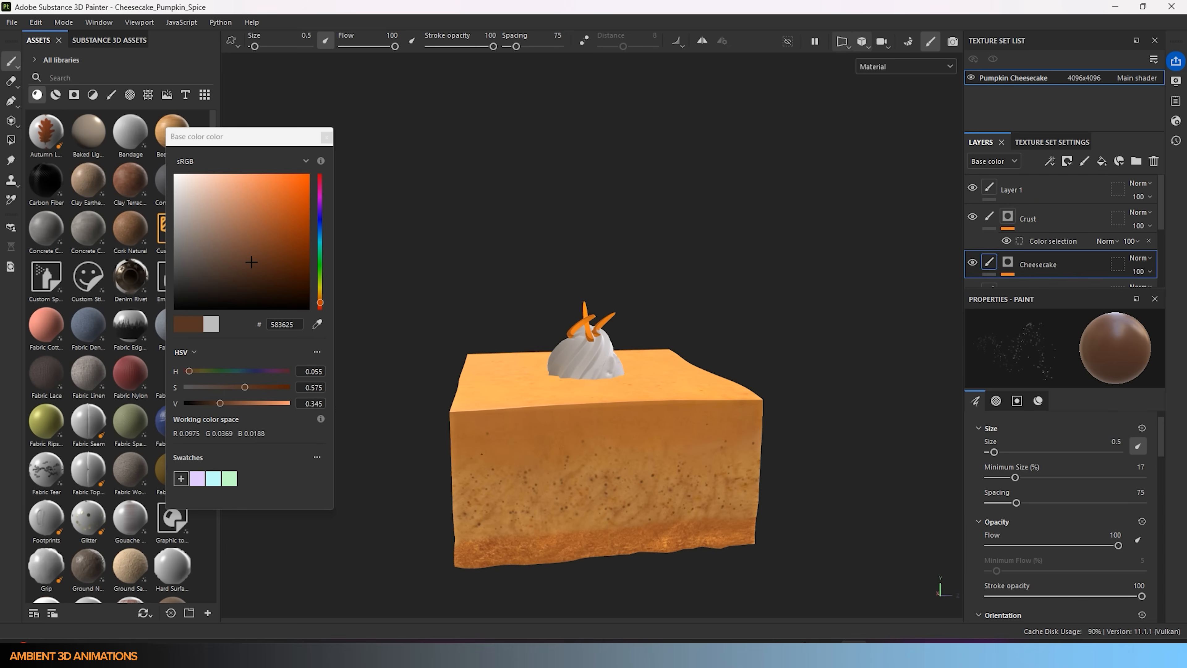
pyautogui.keyDown('alt'); pyautogui.moveTo(682, 471); pyautogui.dragTo(689, 449); pyautogui.keyUp('alt')
pyautogui.keyDown('ctrl'); pyautogui.moveTo(433, 417); pyautogui.dragTo(440, 417, button='right'); pyautogui.keyUp('ctrl')
pyautogui.click(440, 465)
pyautogui.keyDown('alt'); pyautogui.moveTo(449, 412); pyautogui.dragTo(591, 435); pyautogui.keyUp('alt')
pyautogui.keyDown('ctrl'); pyautogui.moveTo(591, 428); pyautogui.dragTo(596, 428, button='right'); pyautogui.keyUp('ctrl')
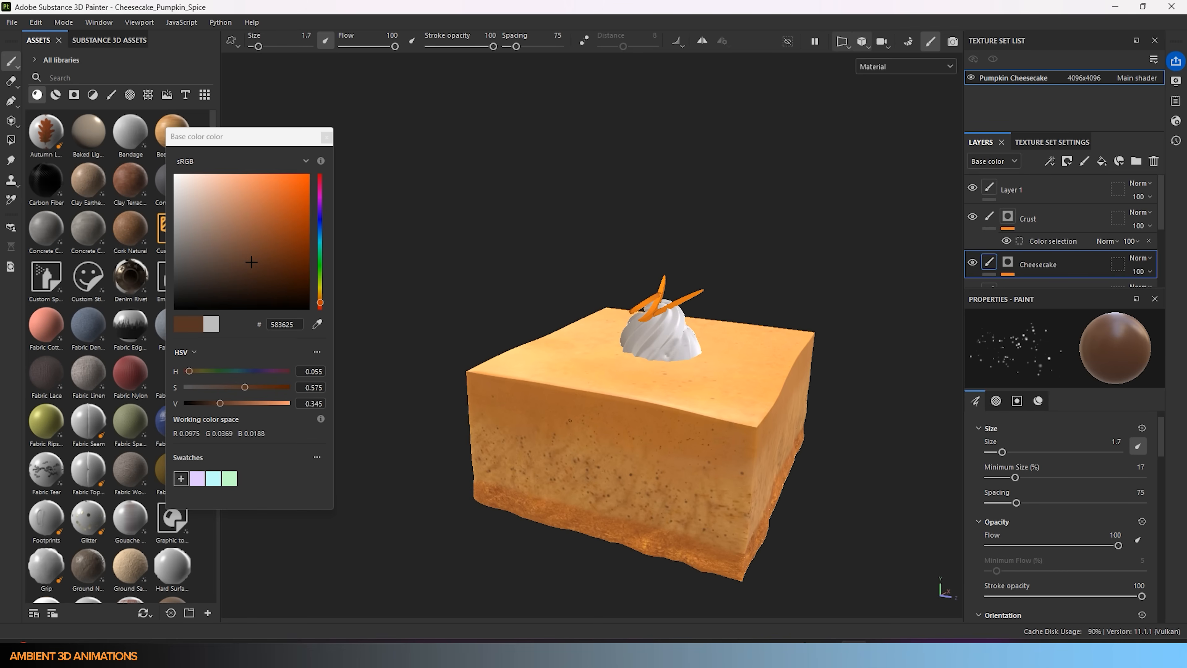
# - Orbit and pan around the cheesecake to inspect the speckles from several angles
pyautogui.keyDown('alt'); pyautogui.moveTo(595, 428); pyautogui.dragTo(561, 440); pyautogui.keyUp('alt')
pyautogui.keyDown('alt'); pyautogui.moveTo(636, 523); pyautogui.dragTo(514, 393, button='middle'); pyautogui.keyUp('alt')
pyautogui.keyDown('alt'); pyautogui.moveTo(515, 393); pyautogui.dragTo(512, 420); pyautogui.keyUp('alt')
pyautogui.keyDown('alt'); pyautogui.moveTo(547, 394); pyautogui.dragTo(630, 323, button='middle'); pyautogui.keyUp('alt')
pyautogui.keyDown('alt'); pyautogui.moveTo(629, 323); pyautogui.dragTo(721, 300); pyautogui.keyUp('alt')
pyautogui.keyDown('alt'); pyautogui.moveTo(591, 326); pyautogui.dragTo(551, 384); pyautogui.keyUp('alt')
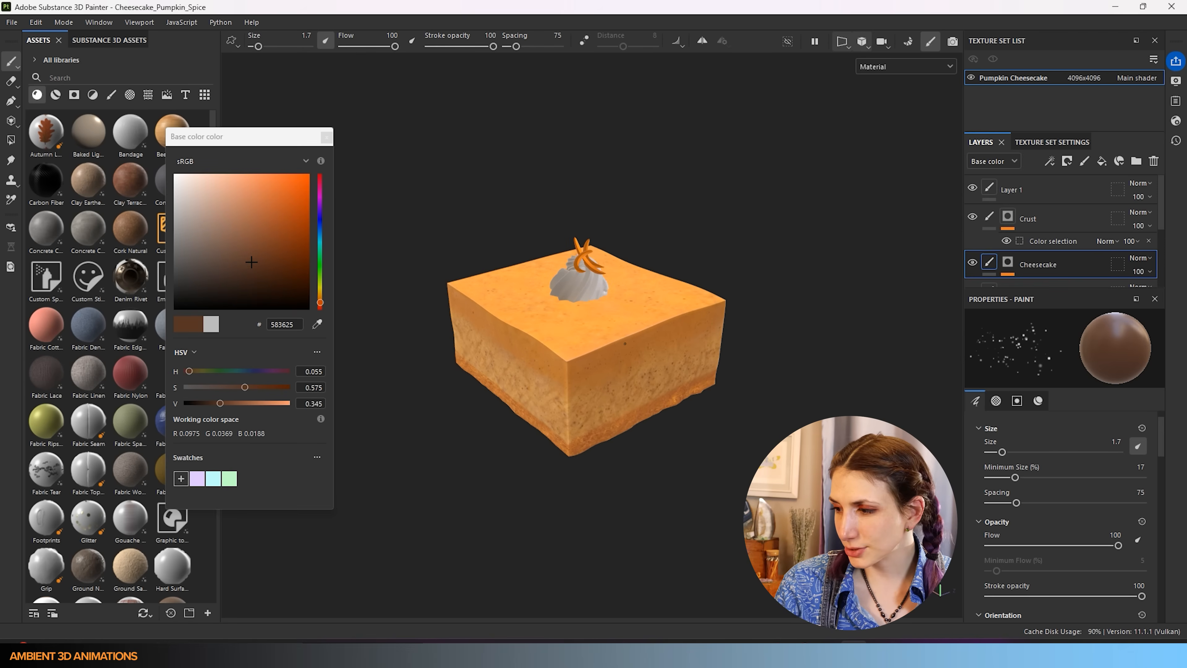
pyautogui.scroll(-2, 613, 393)
pyautogui.keyDown('alt'); pyautogui.moveTo(618, 379); pyautogui.dragTo(580, 336, button='middle'); pyautogui.keyUp('alt')
pyautogui.keyDown('alt'); pyautogui.moveTo(575, 362); pyautogui.dragTo(526, 337); pyautogui.keyUp('alt')
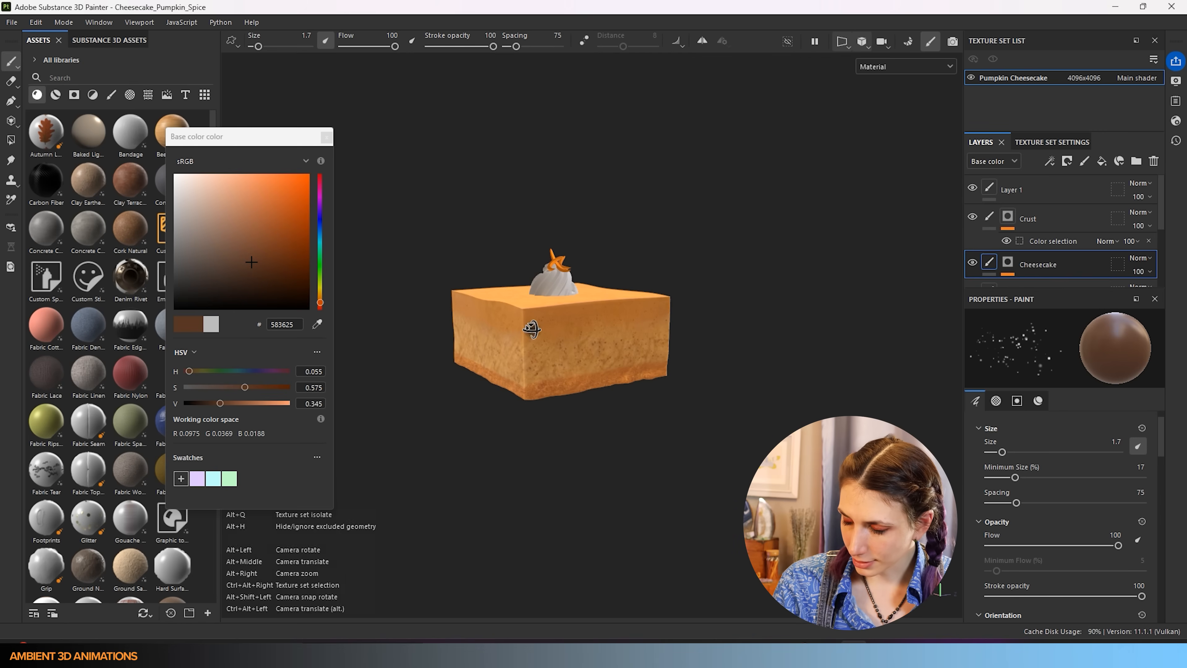
pyautogui.keyDown('alt'); pyautogui.moveTo(441, 335); pyautogui.dragTo(492, 336); pyautogui.keyUp('alt')
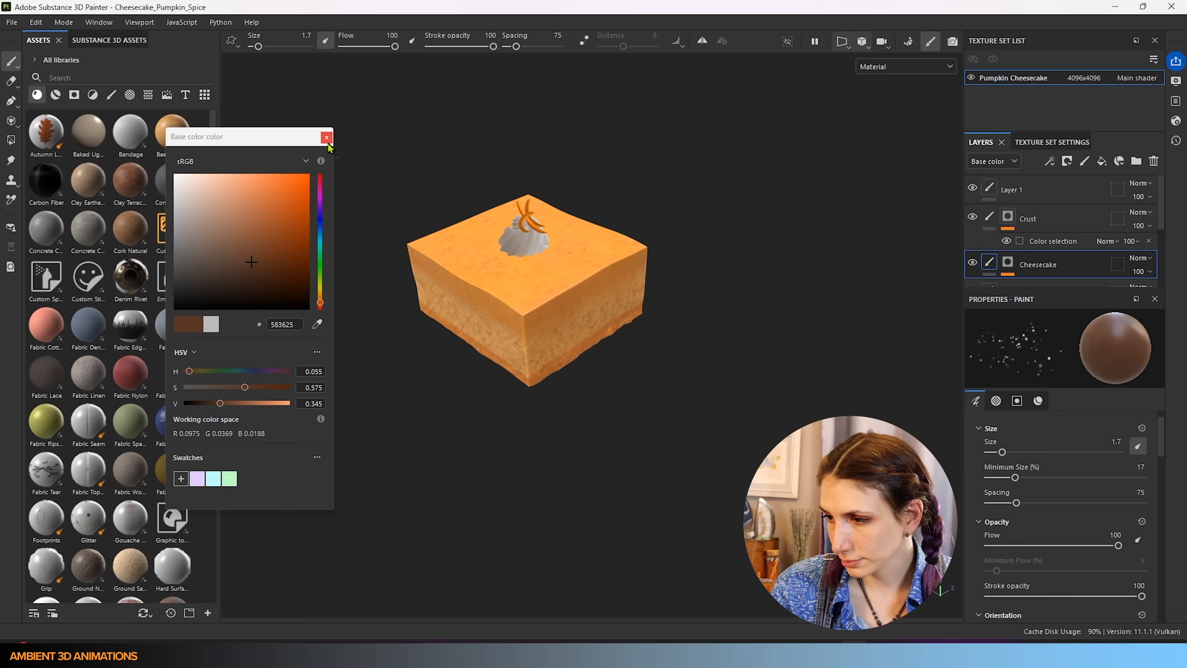
# - Move the Base color picker aside and close it
pyautogui.moveTo(283, 137); pyautogui.dragTo(895, 142)
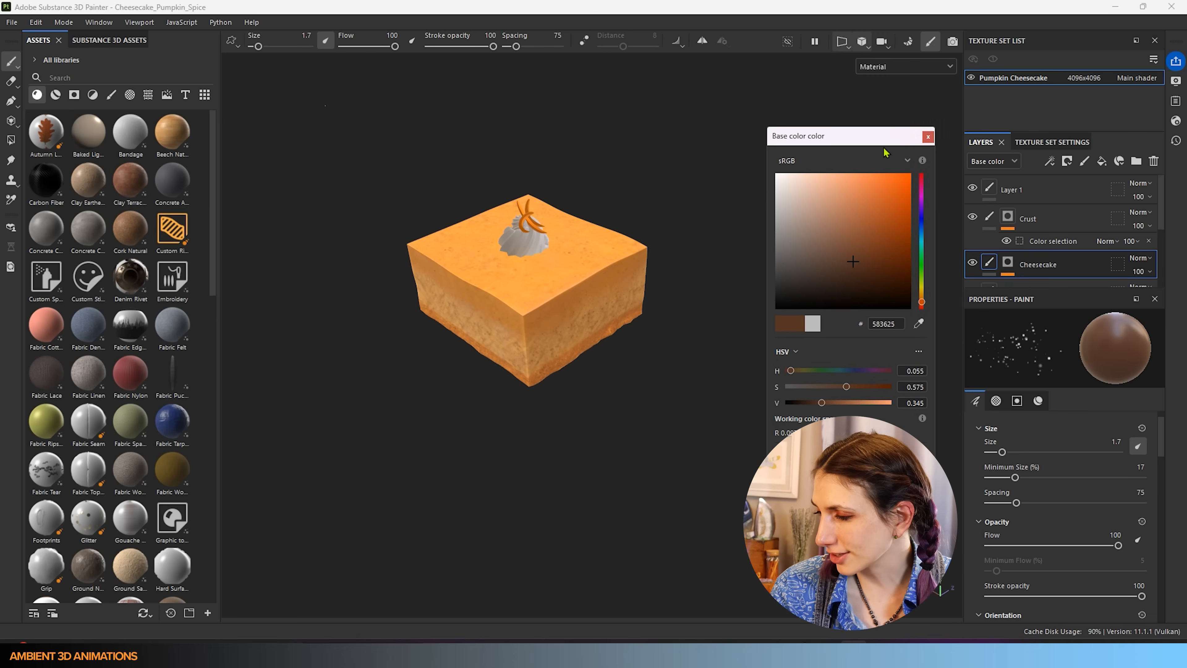
pyautogui.click(928, 137)
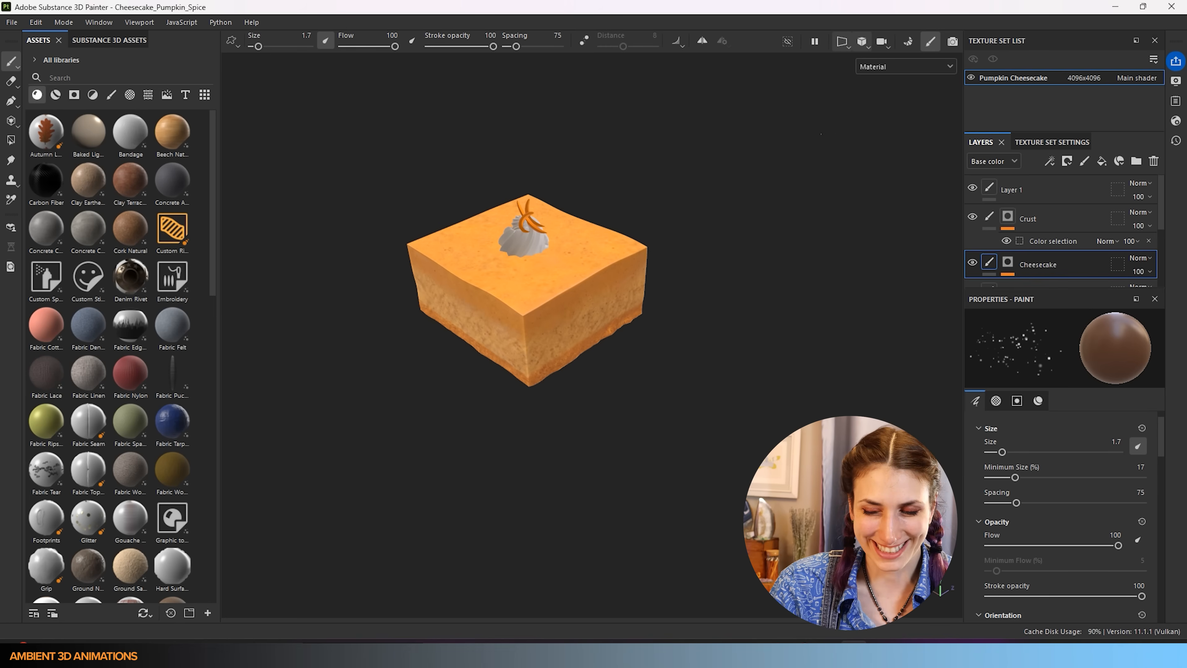
pyautogui.scroll(4, 554, 258)
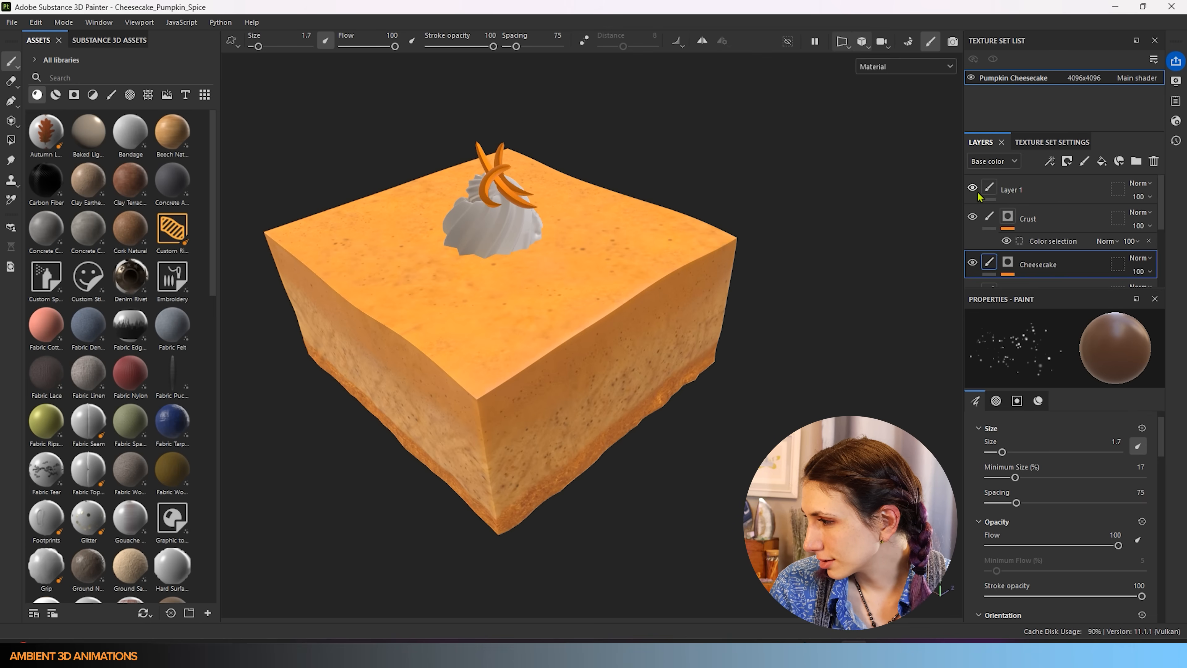
# - Rename Layer 1 to 'Light'
pyautogui.doubleClick(1017, 190)
pyautogui.click(1091, 192)
pyautogui.press('Return')
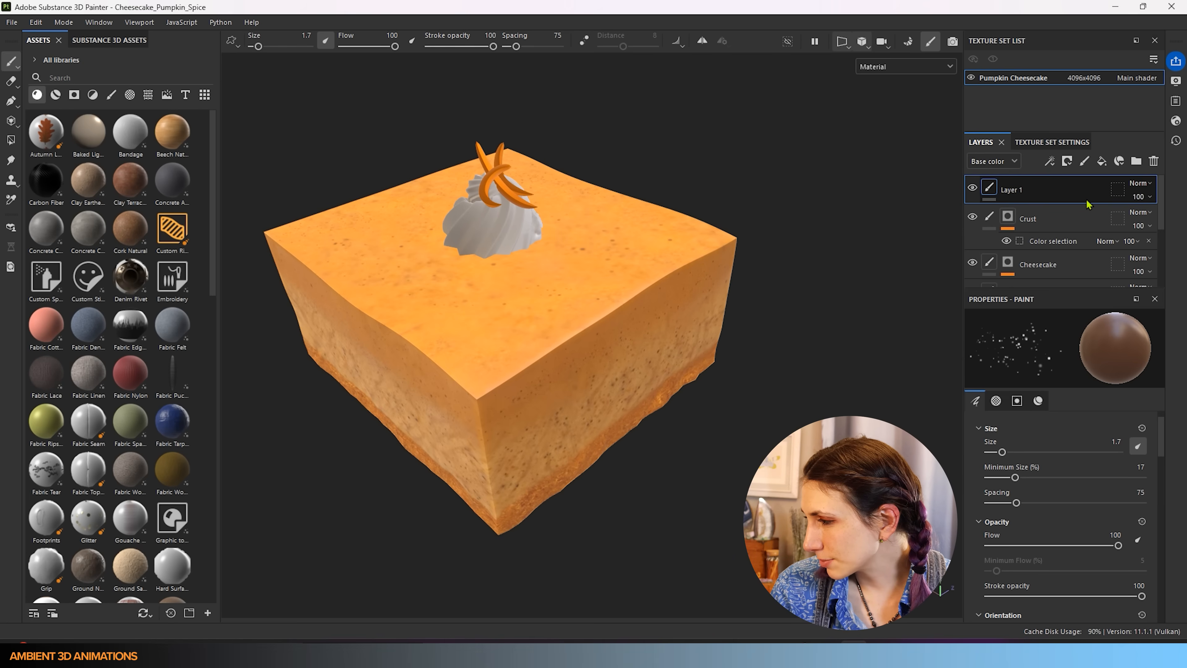
pyautogui.doubleClick(1013, 190)
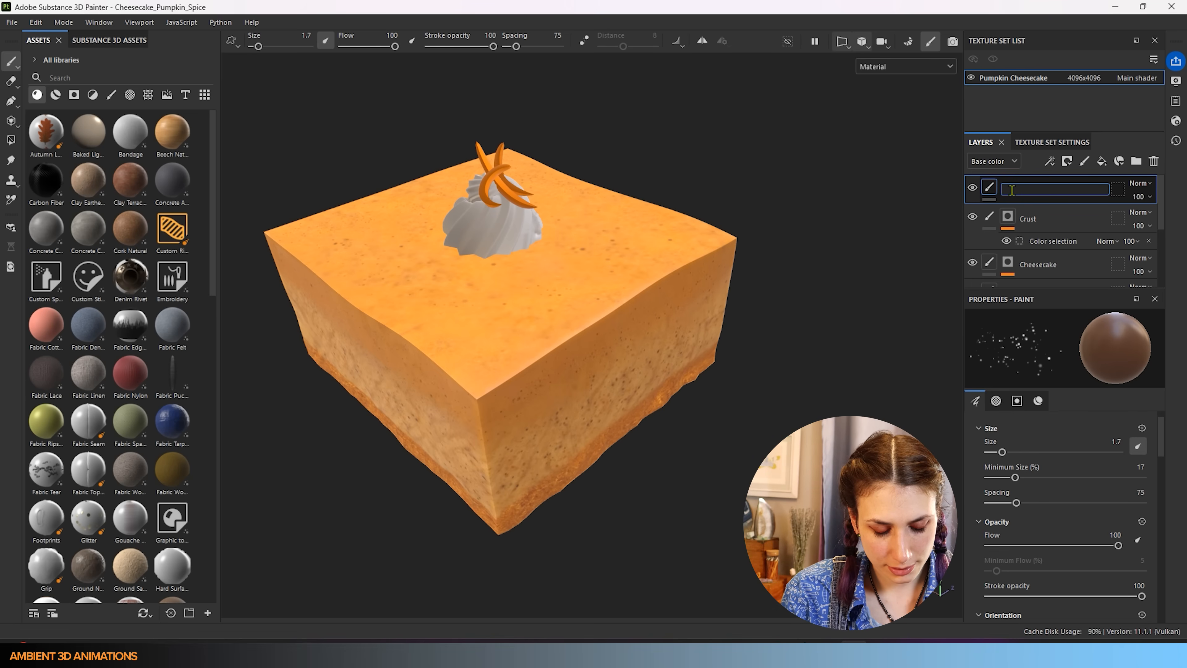
pyautogui.write('t')
pyautogui.press('Return')
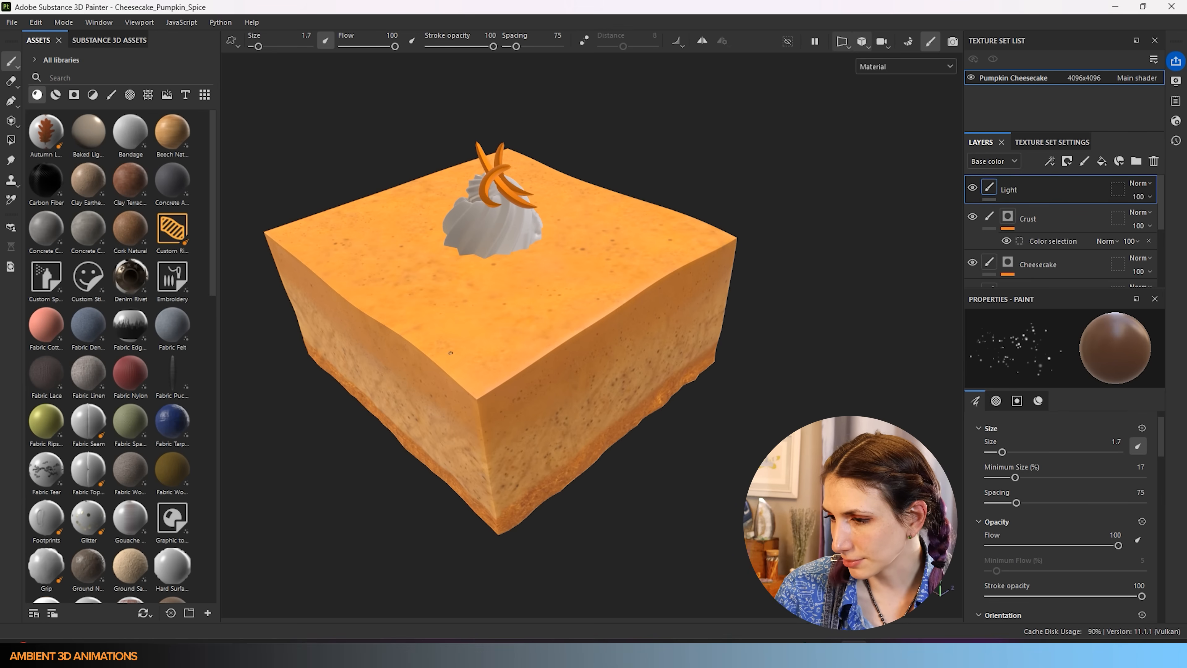
# - Set the paint base colour to light orange FFCA79 and the brush size to 65.62
pyautogui.scroll(-10, 1031, 463)
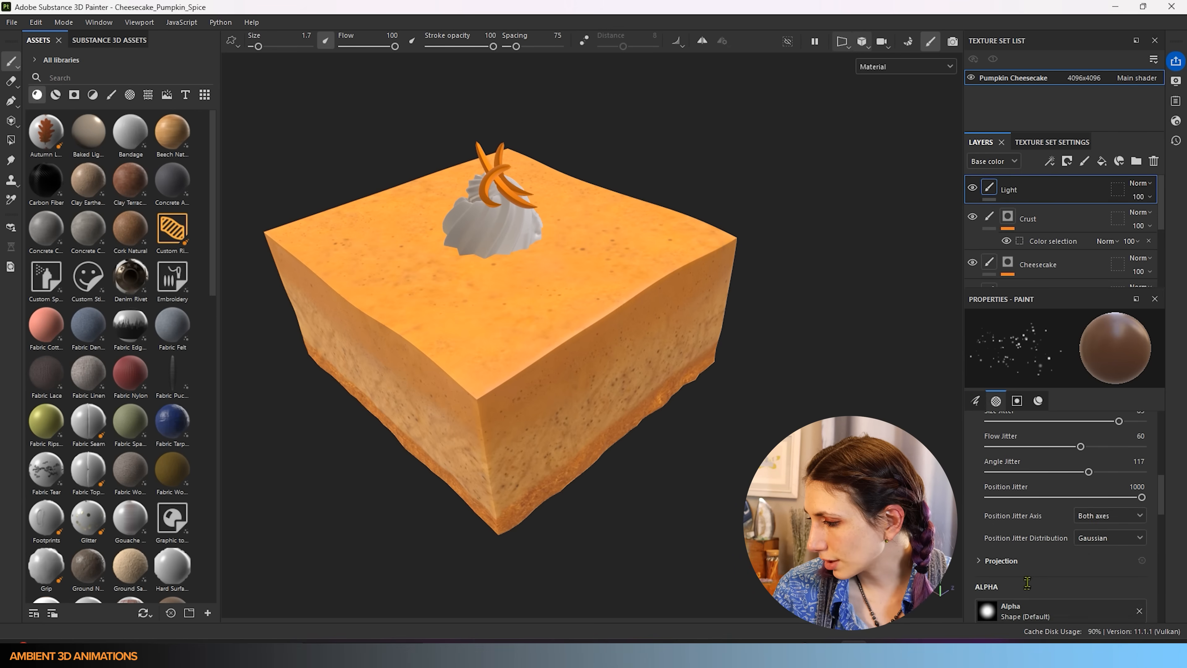
pyautogui.scroll(-10, 1031, 570)
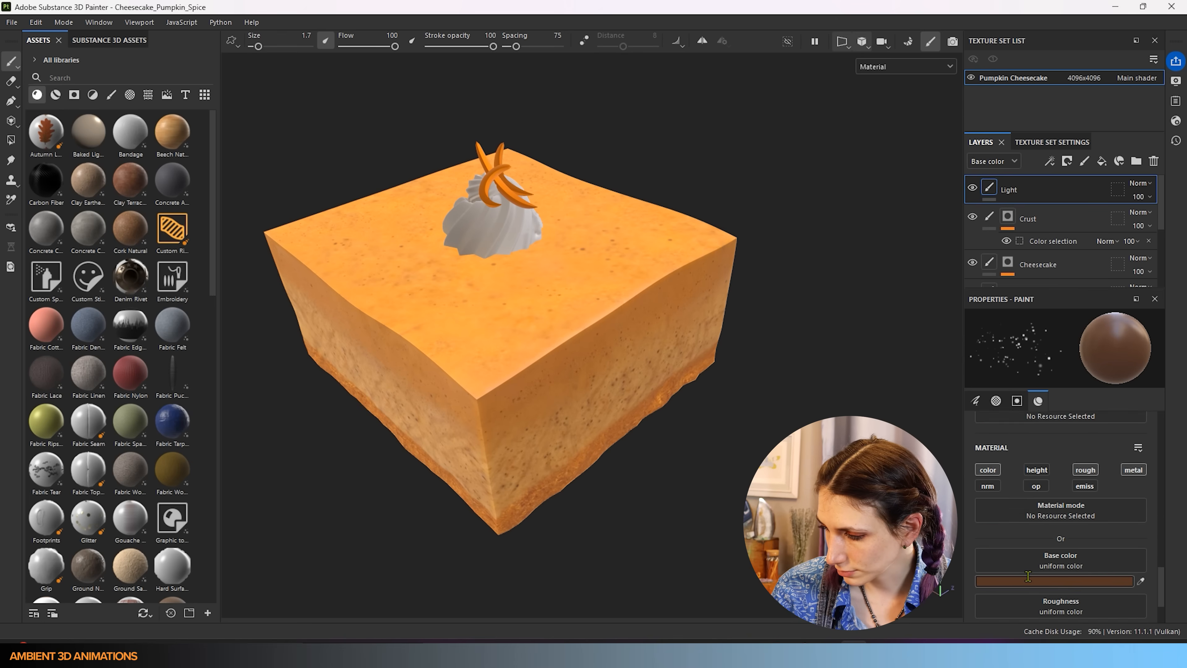
pyautogui.click(1055, 520)
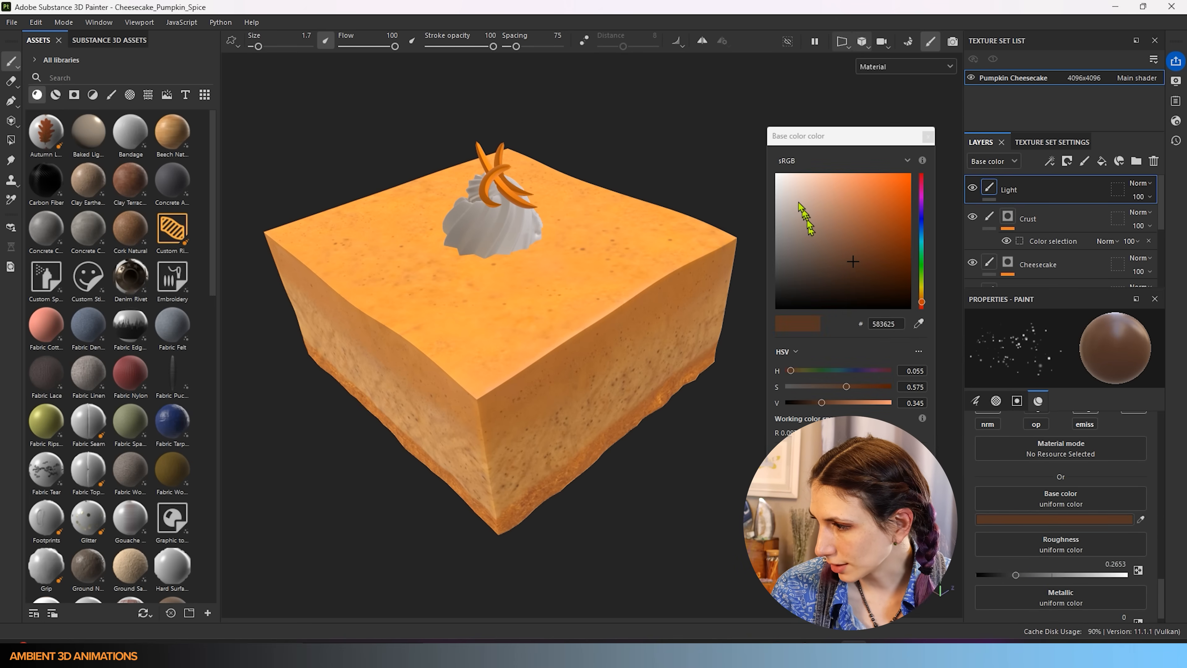
pyautogui.moveTo(923, 301); pyautogui.dragTo(924, 296)
pyautogui.moveTo(862, 223); pyautogui.dragTo(848, 165)
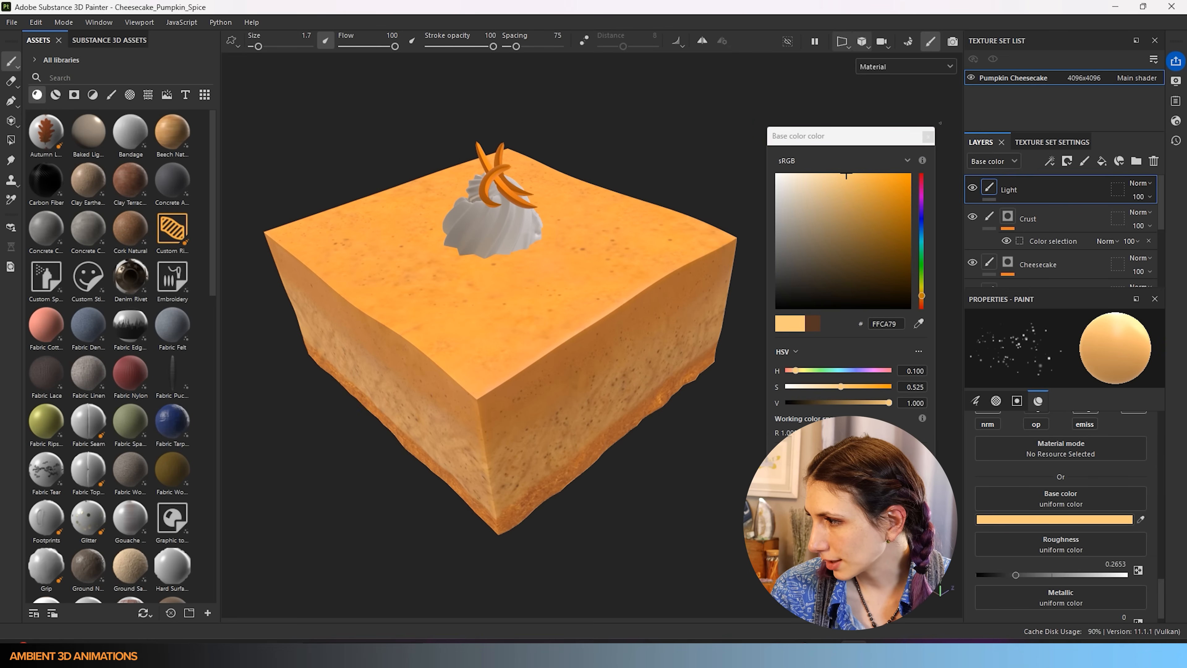
pyautogui.click(928, 136)
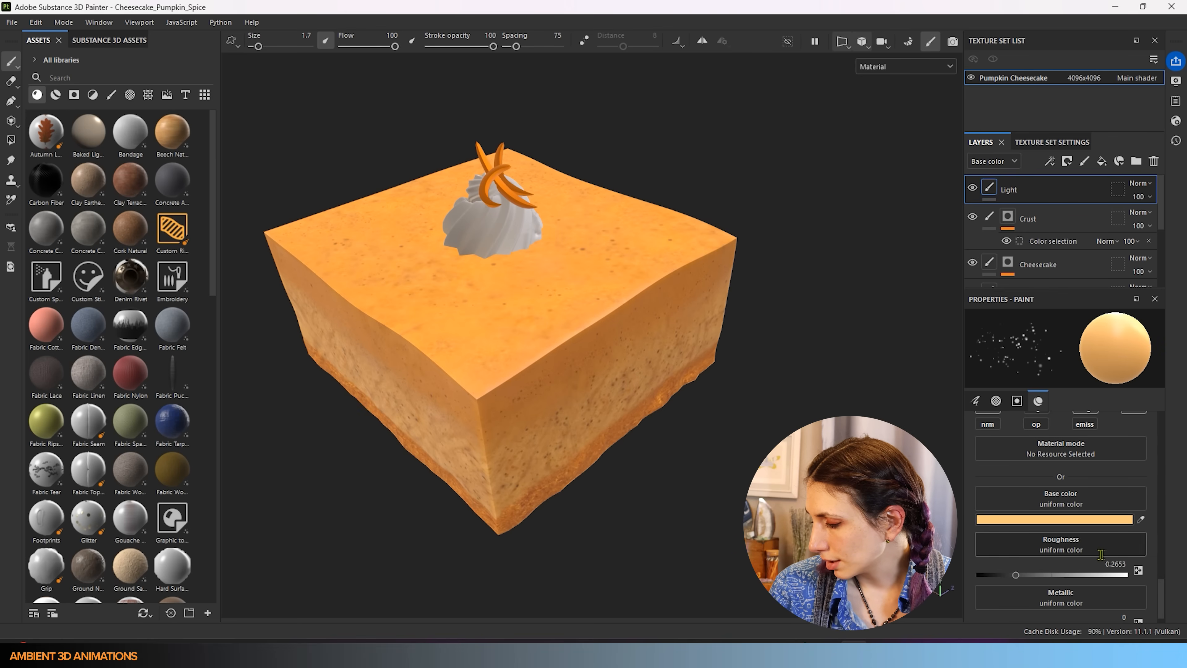
pyautogui.scroll(3, 1102, 554)
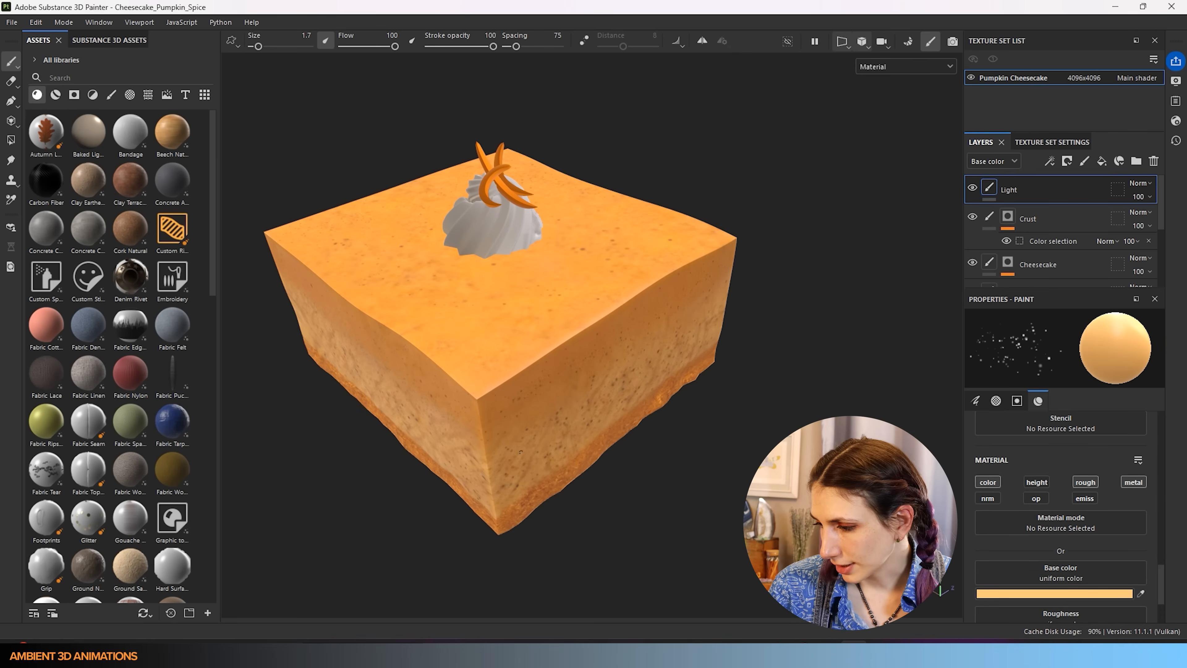
pyautogui.keyDown('ctrl'); pyautogui.moveTo(473, 456); pyautogui.dragTo(711, 475, button='right'); pyautogui.keyUp('ctrl')
# - Set size, flow, angle and position jitter all to zero
pyautogui.scroll(8, 1059, 513)
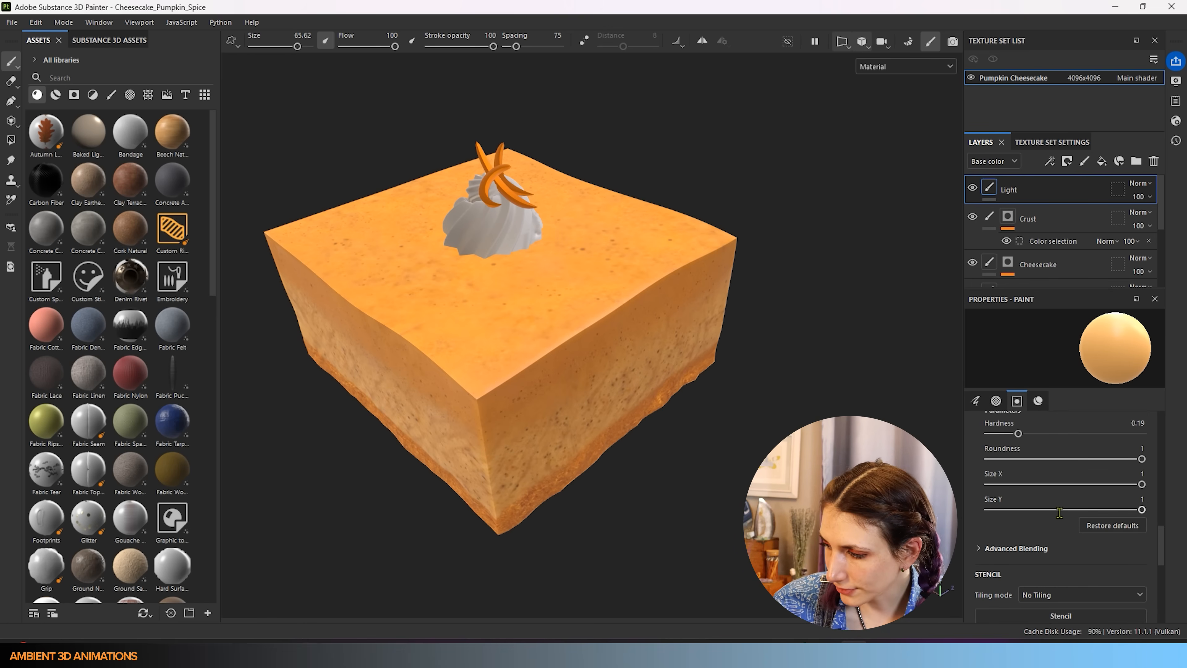
pyautogui.scroll(8, 1060, 513)
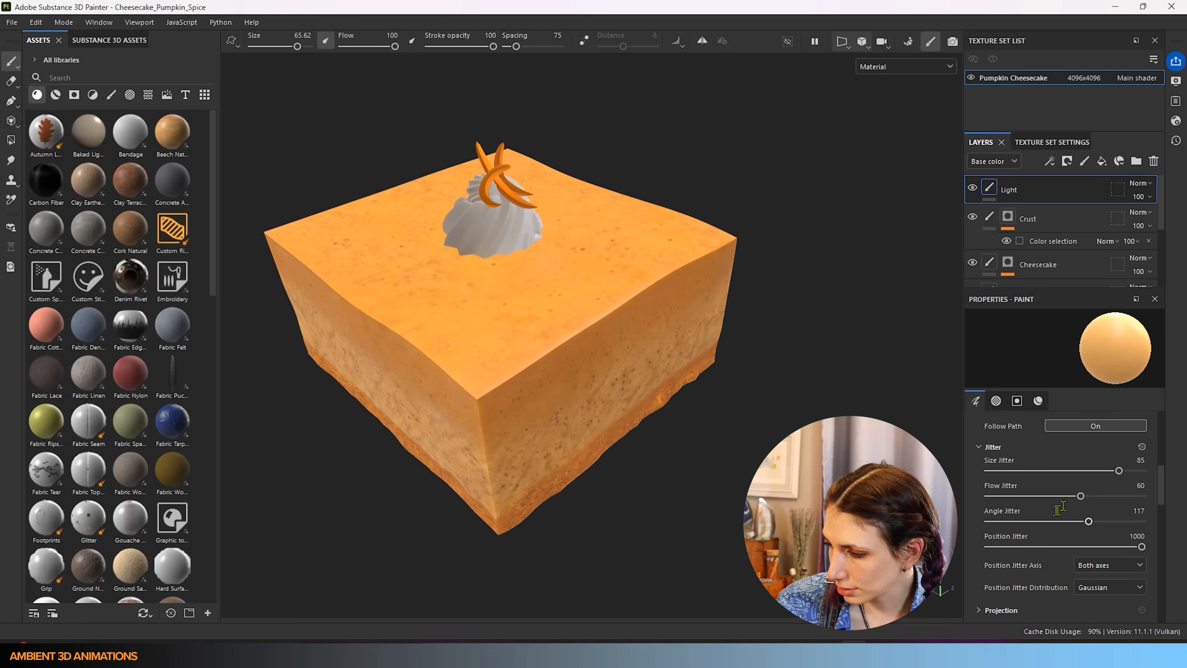
pyautogui.moveTo(1108, 470); pyautogui.dragTo(986, 471)
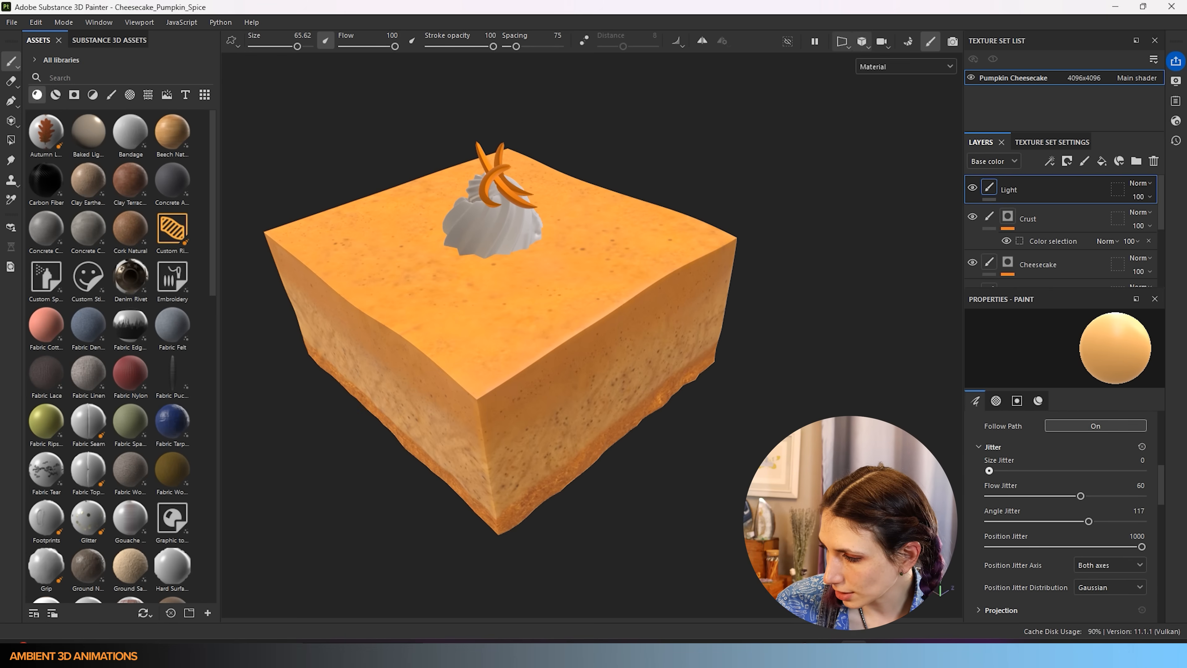
pyautogui.moveTo(1060, 496); pyautogui.dragTo(987, 496)
pyautogui.moveTo(1055, 523); pyautogui.dragTo(981, 523)
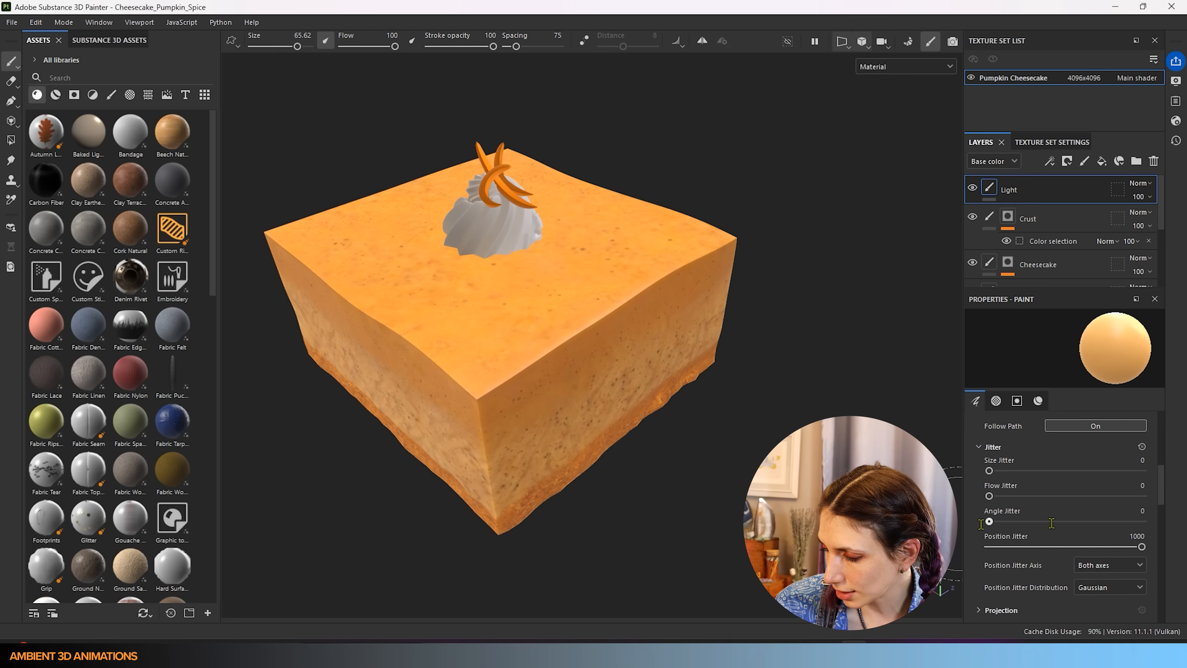
pyautogui.moveTo(1142, 546); pyautogui.dragTo(988, 546)
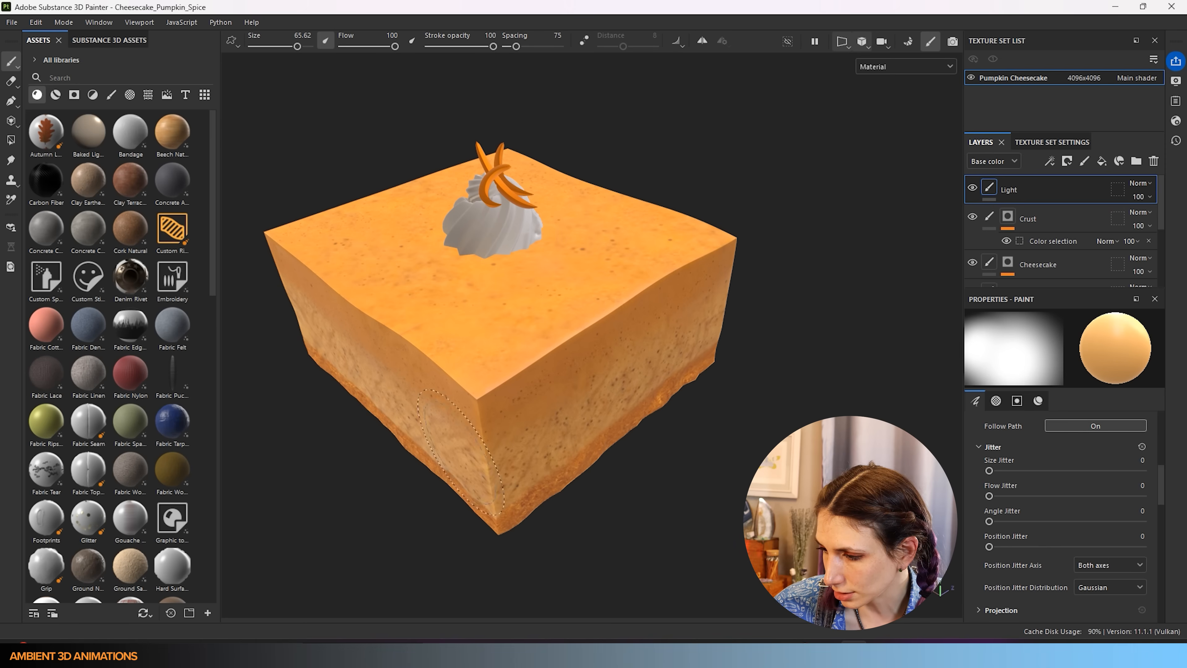
# - Set brush spacing to 5 and size to 100, undoing trial light strokes on the cake's side
pyautogui.moveTo(514, 466); pyautogui.dragTo(739, 326)
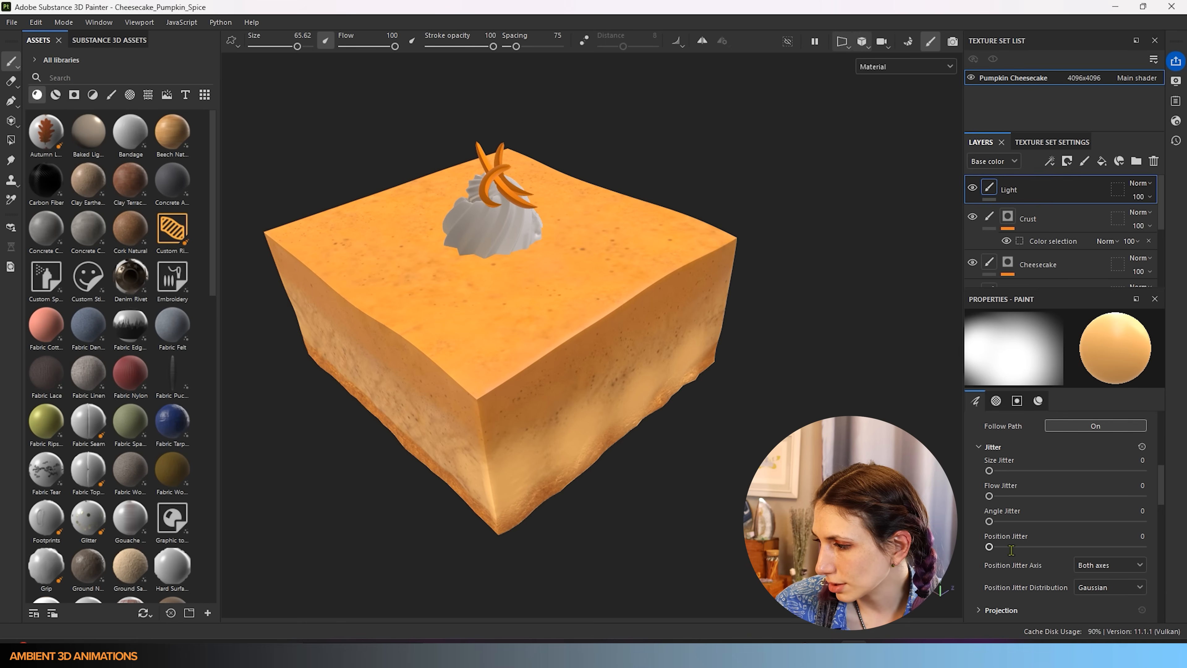
pyautogui.hotkey('ctrl', 'z')
pyautogui.scroll(5, 1005, 538)
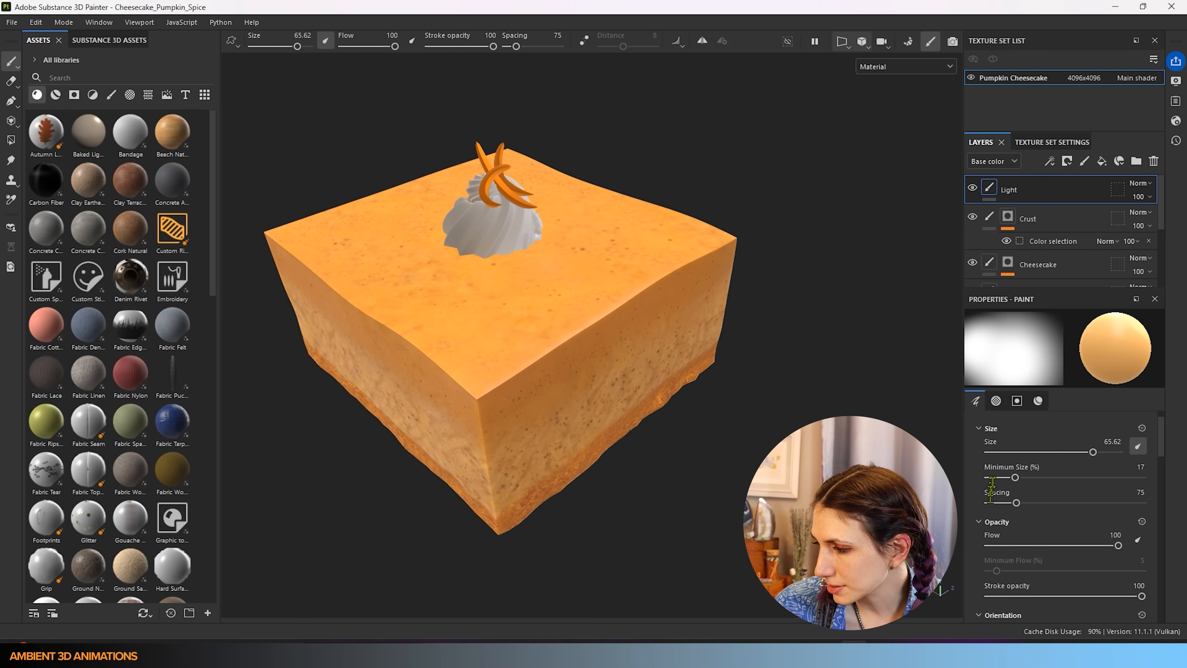
pyautogui.moveTo(1017, 503)
pyautogui.mouseDown()
pyautogui.moveTo(1094, 503)
pyautogui.moveTo(989, 503)
pyautogui.mouseUp()
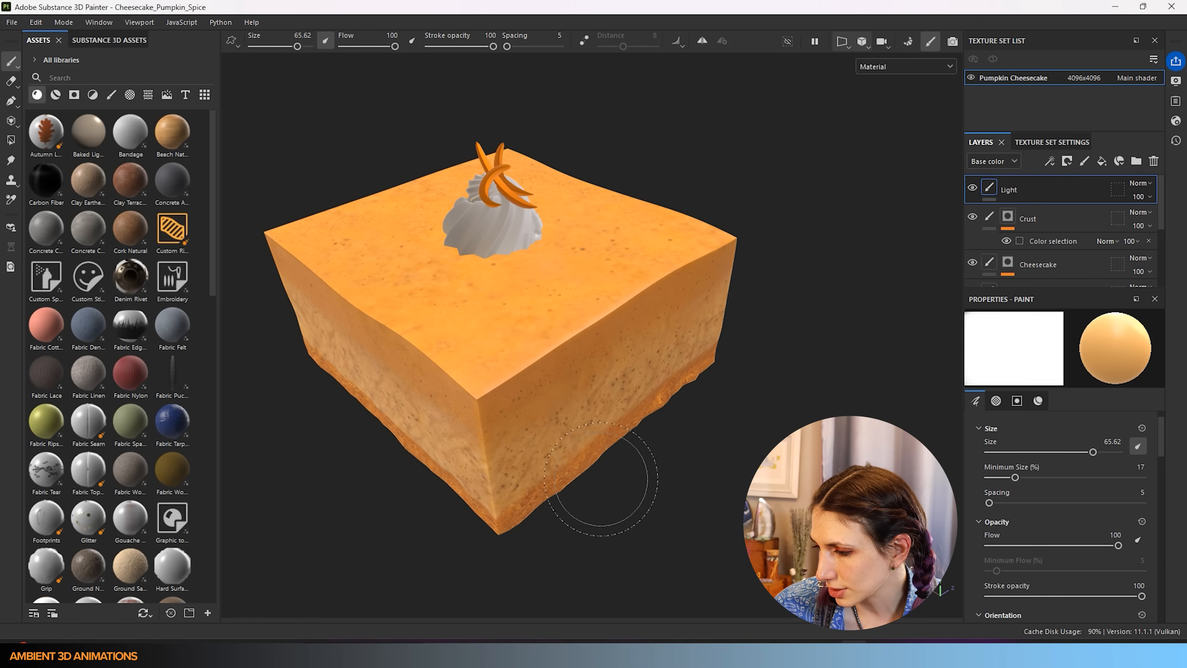
pyautogui.moveTo(514, 472)
pyautogui.mouseDown()
pyautogui.moveTo(596, 439)
pyautogui.moveTo(683, 363)
pyautogui.moveTo(739, 335)
pyautogui.mouseUp()
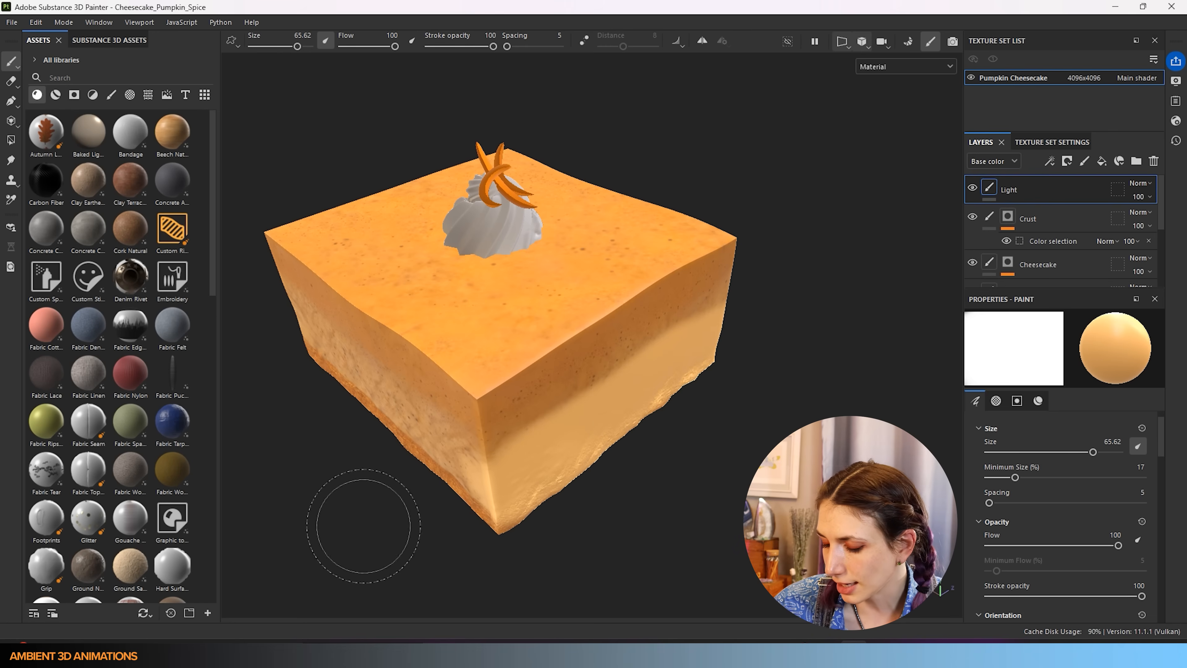
pyautogui.hotkey('ctrl', 'z')
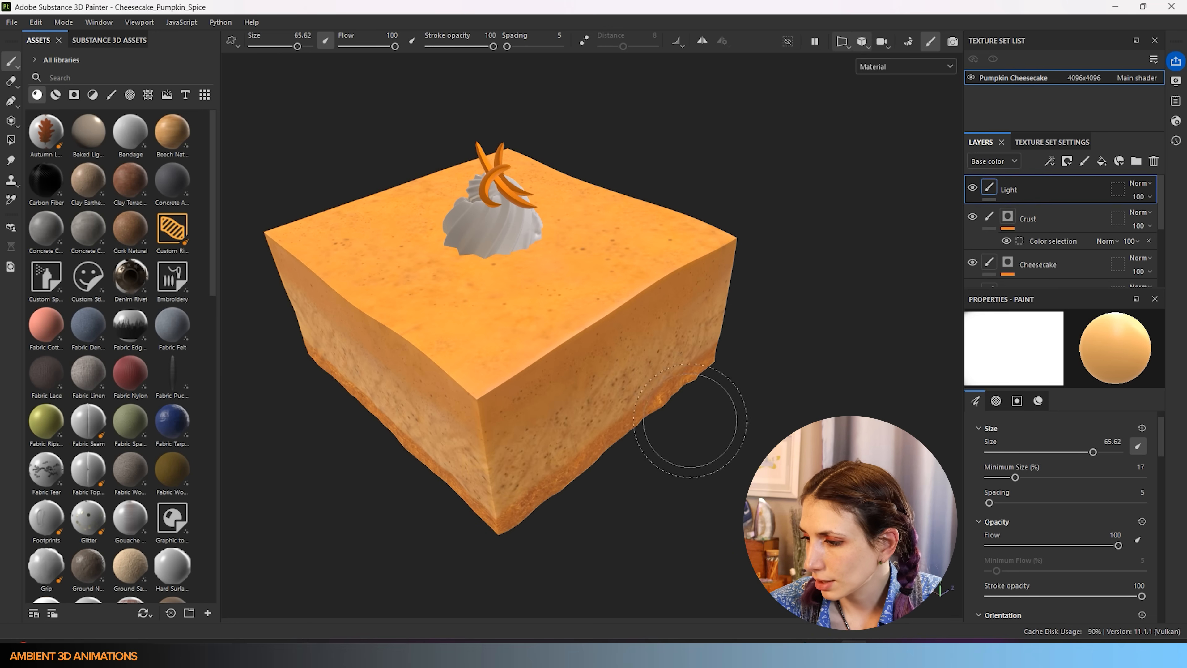
pyautogui.keyDown('ctrl'); pyautogui.moveTo(534, 485); pyautogui.dragTo(593, 485, button='right'); pyautogui.keyUp('ctrl')
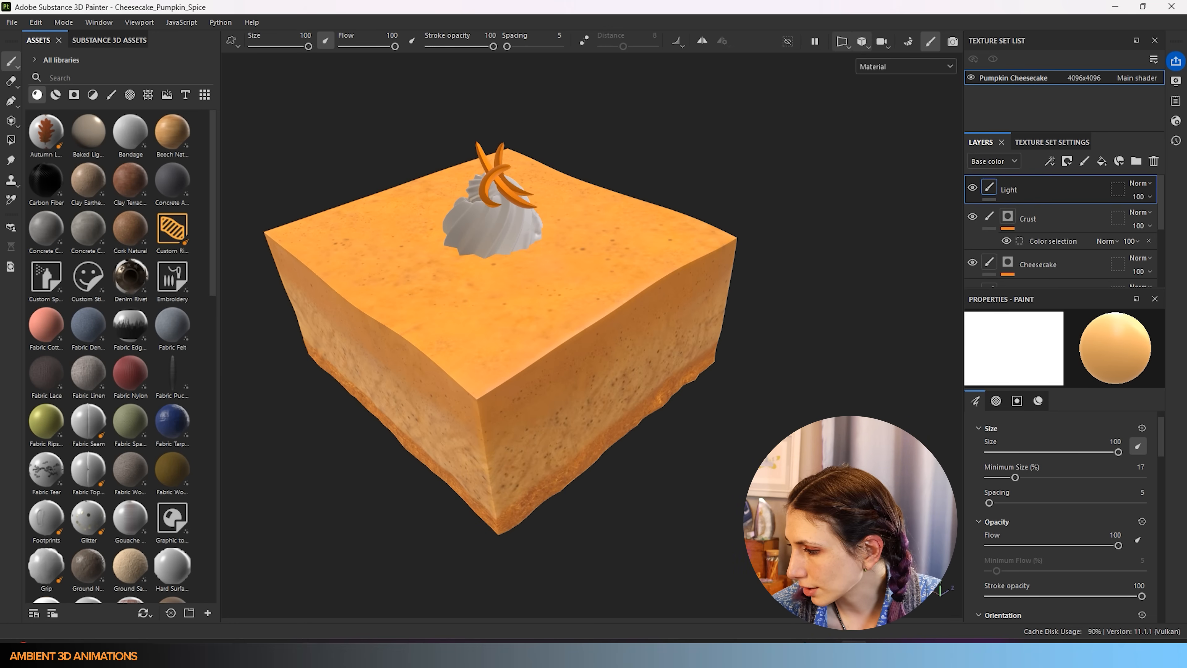
pyautogui.scroll(-10, 1159, 454)
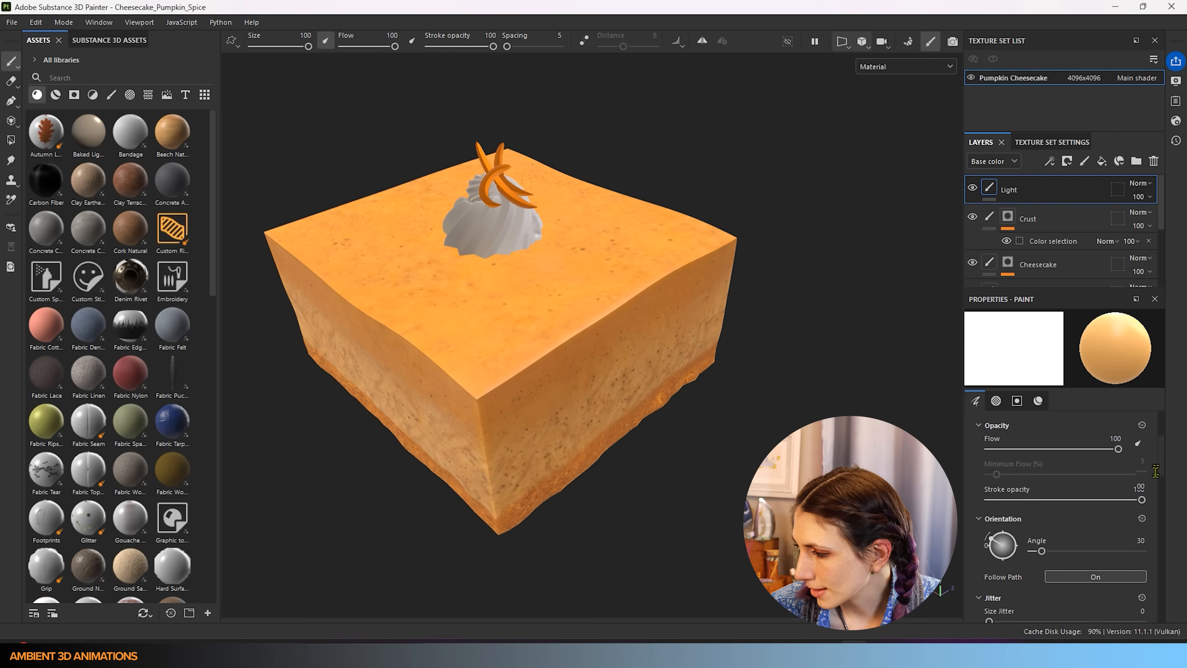
pyautogui.scroll(-5, 1149, 500)
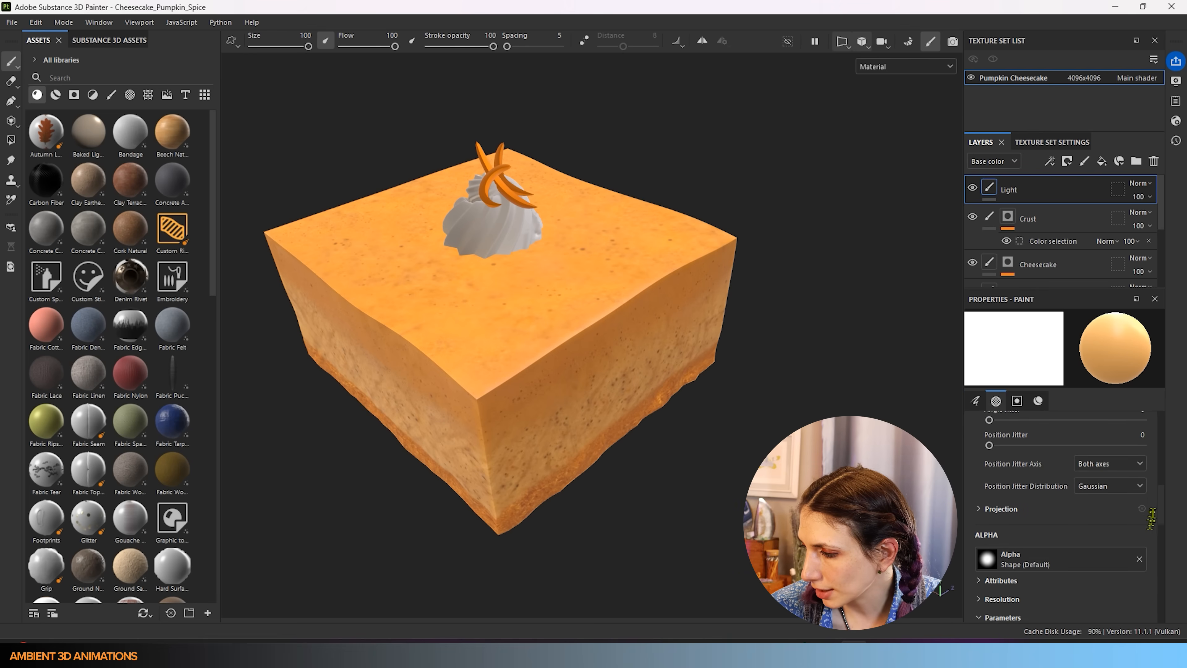
# - Test softer and harder brush edges with light strokes, undoing each, and settle on Hardness 0
pyautogui.moveTo(1018, 558)
pyautogui.mouseDown()
pyautogui.moveTo(1046, 558)
pyautogui.moveTo(986, 563)
pyautogui.mouseUp()
pyautogui.moveTo(491, 519); pyautogui.dragTo(606, 414)
pyautogui.hotkey('ctrl', 'z')
pyautogui.moveTo(990, 558)
pyautogui.mouseDown()
pyautogui.moveTo(1141, 557)
pyautogui.moveTo(1119, 557)
pyautogui.mouseUp()
pyautogui.moveTo(491, 524); pyautogui.dragTo(701, 430)
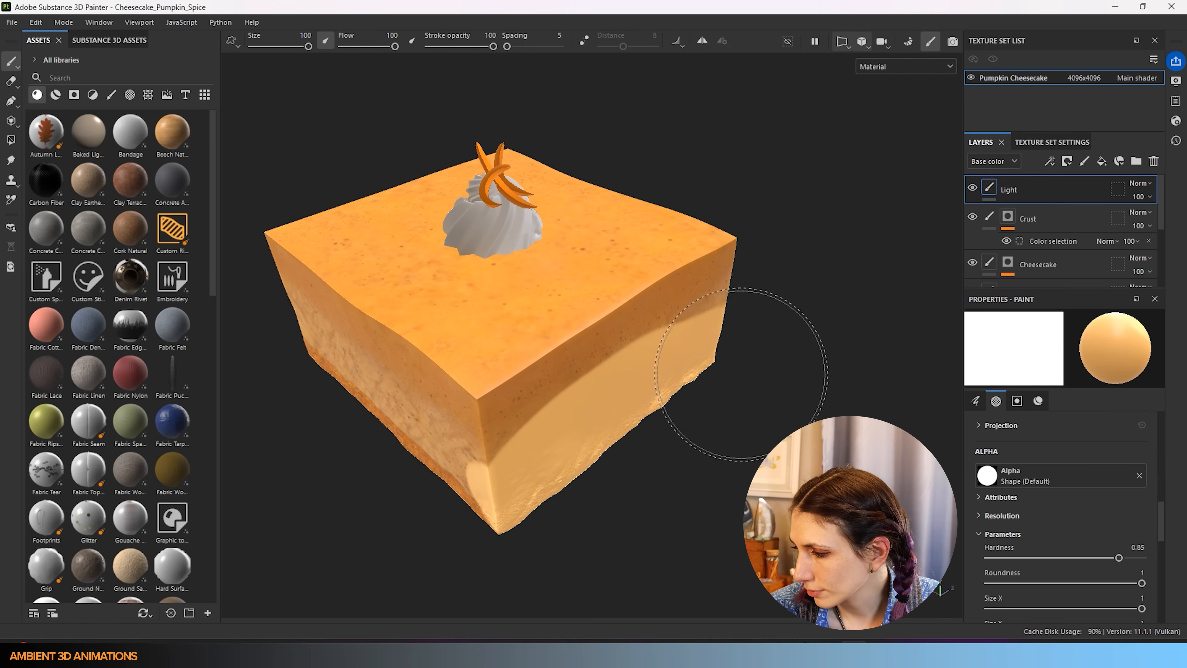
pyautogui.hotkey('ctrl', 'z')
pyautogui.moveTo(1119, 557); pyautogui.dragTo(990, 558)
pyautogui.moveTo(561, 495)
pyautogui.mouseDown()
pyautogui.moveTo(607, 444)
pyautogui.moveTo(689, 393)
pyautogui.mouseUp()
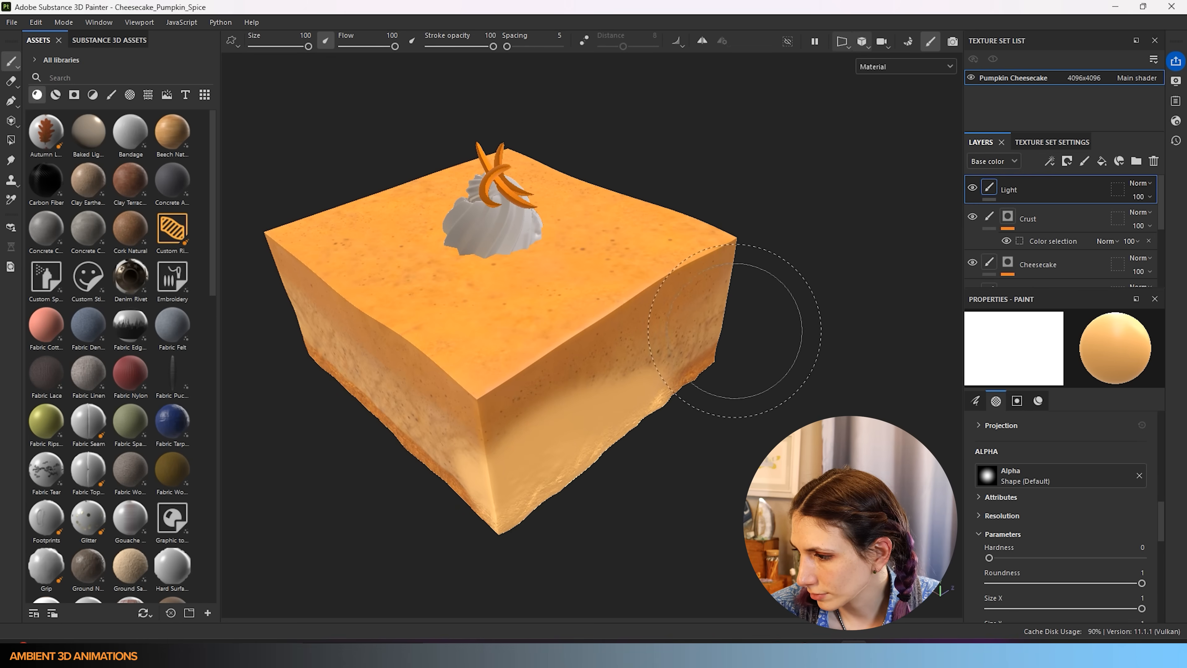
pyautogui.hotkey('ctrl', 'z')
# - Paint soft light along the cake's lower right side, evening out the lighter band
pyautogui.moveTo(705, 353); pyautogui.dragTo(486, 505)
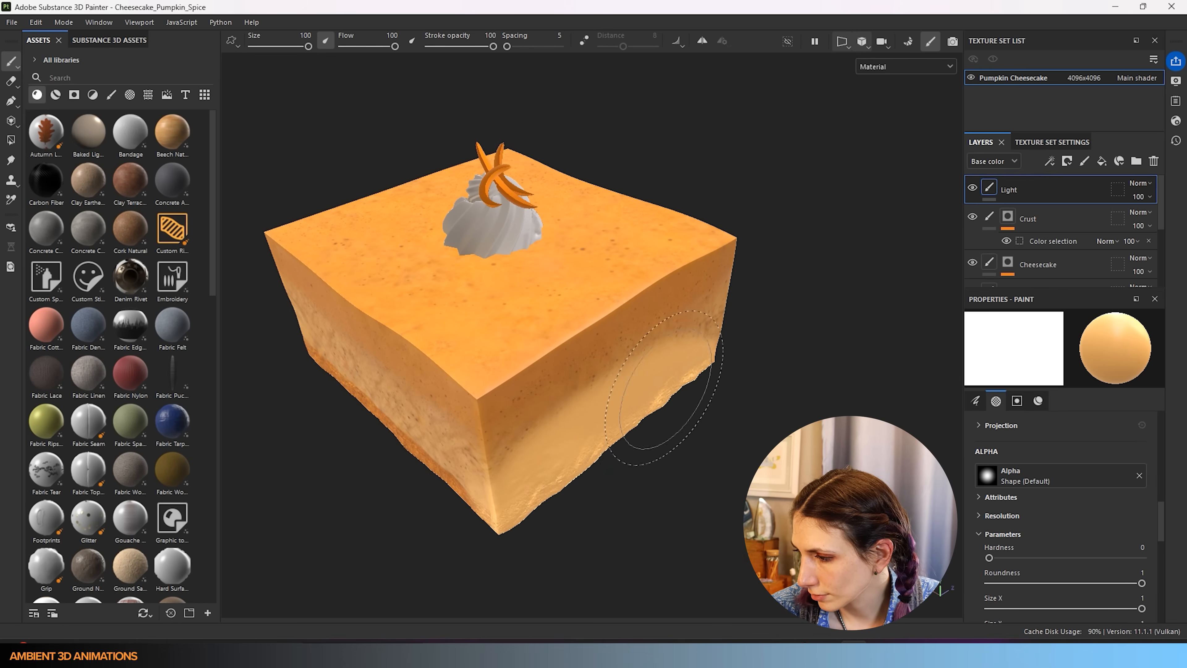
pyautogui.hotkey('ctrl', 'z')
pyautogui.moveTo(703, 353)
pyautogui.mouseDown()
pyautogui.moveTo(643, 405)
pyautogui.moveTo(573, 435)
pyautogui.moveTo(730, 351)
pyautogui.mouseUp()
pyautogui.moveTo(539, 486); pyautogui.dragTo(774, 315)
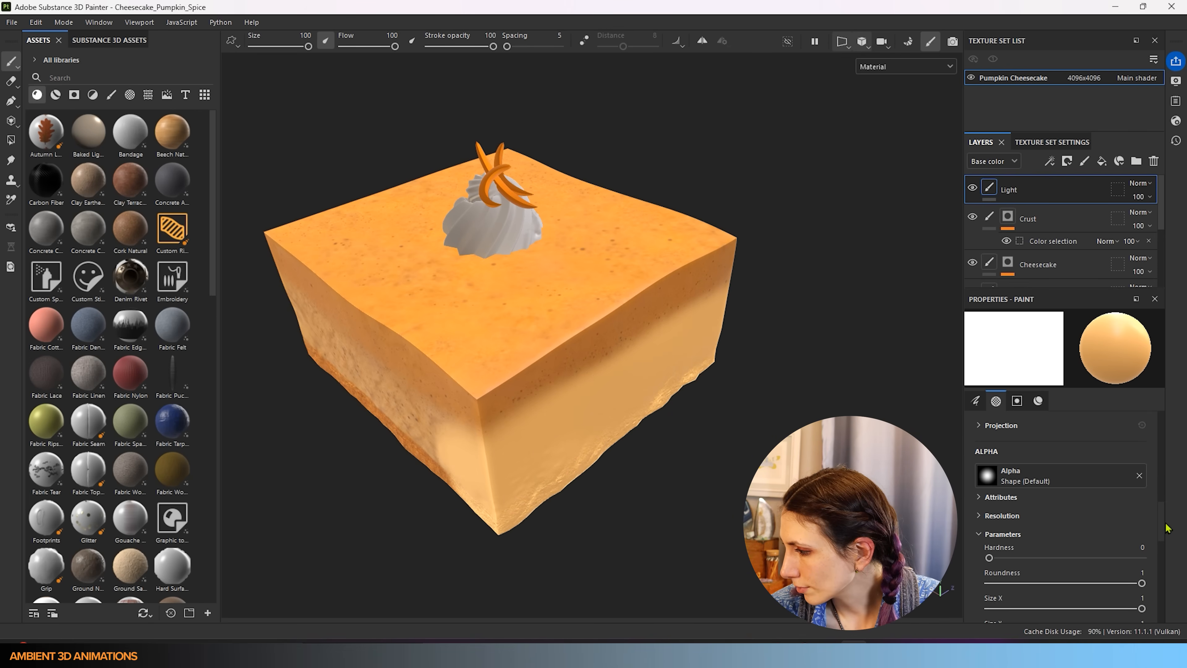
pyautogui.moveTo(1158, 519); pyautogui.dragTo(1163, 424)
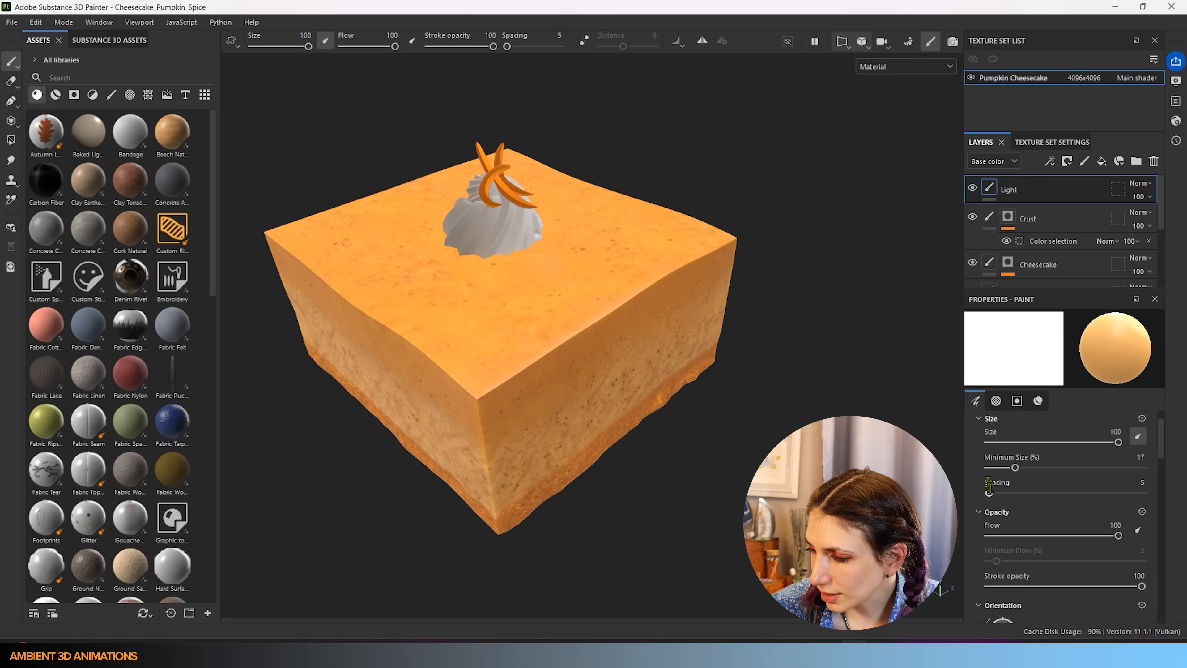
# - Set brush spacing to 80 and stamp light along the lower right side, right side and crust
pyautogui.moveTo(990, 493)
pyautogui.mouseDown()
pyautogui.moveTo(1032, 488)
pyautogui.moveTo(1000, 490)
pyautogui.moveTo(1018, 488)
pyautogui.mouseUp()
pyautogui.moveTo(548, 472)
pyautogui.mouseDown()
pyautogui.moveTo(579, 468)
pyautogui.moveTo(692, 373)
pyautogui.moveTo(511, 468)
pyautogui.moveTo(701, 308)
pyautogui.moveTo(629, 402)
pyautogui.mouseUp()
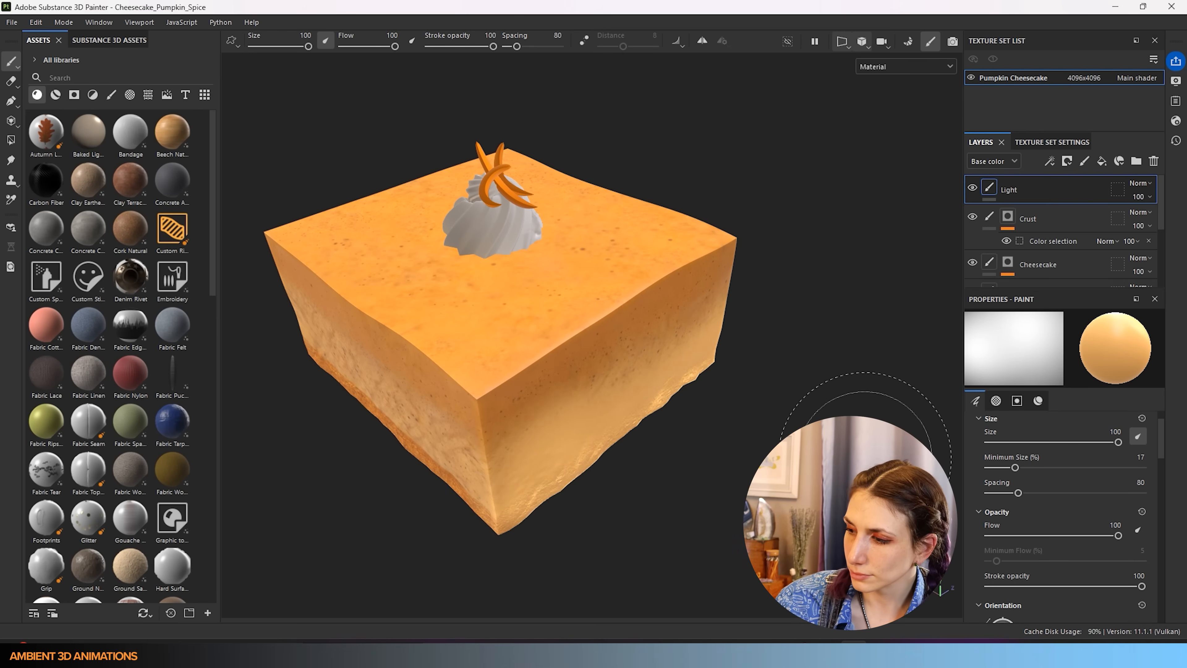
pyautogui.keyDown('alt'); pyautogui.moveTo(866, 457); pyautogui.dragTo(516, 456); pyautogui.keyUp('alt')
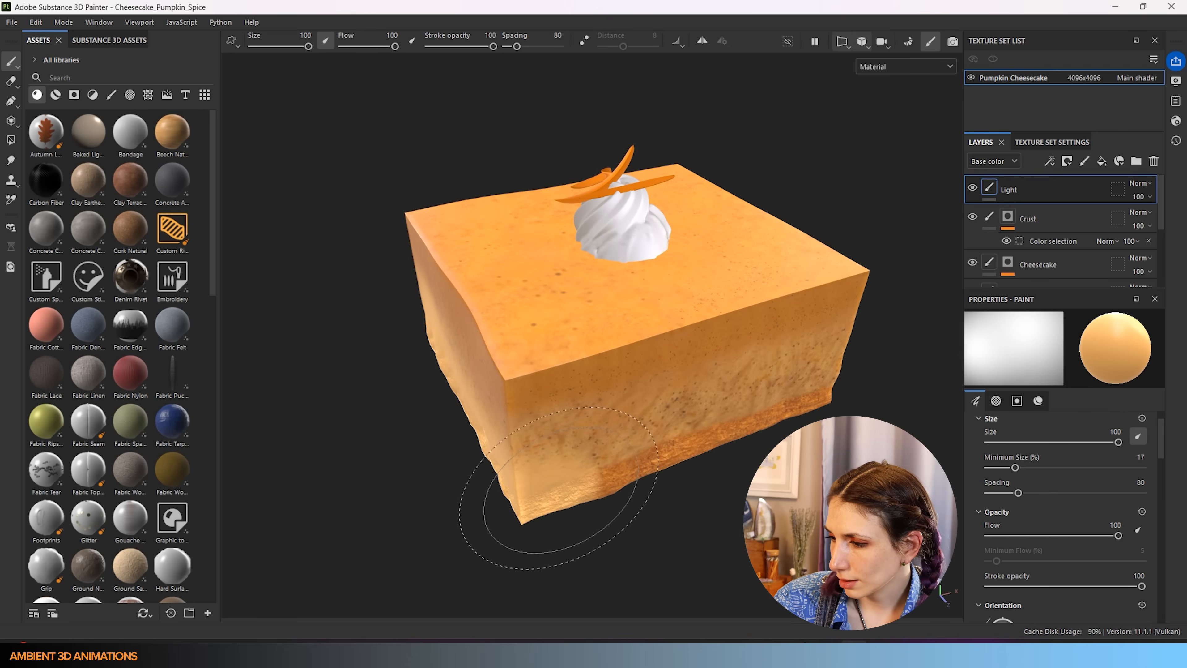
pyautogui.moveTo(616, 465)
pyautogui.mouseDown()
pyautogui.moveTo(797, 388)
pyautogui.moveTo(628, 458)
pyautogui.mouseUp()
pyautogui.moveTo(735, 446)
pyautogui.keyDown('alt'); pyautogui.mouseDown(button='middle')
pyautogui.moveTo(491, 469)
pyautogui.moveTo(299, 432)
pyautogui.mouseUp(button='middle'); pyautogui.keyUp('alt')
pyautogui.keyDown('alt'); pyautogui.moveTo(456, 417); pyautogui.dragTo(201, 415); pyautogui.keyUp('alt')
pyautogui.moveTo(497, 360)
pyautogui.mouseDown()
pyautogui.moveTo(590, 333)
pyautogui.moveTo(552, 355)
pyautogui.moveTo(492, 369)
pyautogui.moveTo(530, 344)
pyautogui.moveTo(649, 318)
pyautogui.moveTo(676, 291)
pyautogui.moveTo(688, 309)
pyautogui.moveTo(391, 306)
pyautogui.mouseUp()
pyautogui.keyDown('alt'); pyautogui.moveTo(608, 402); pyautogui.dragTo(418, 306); pyautogui.keyUp('alt')
pyautogui.moveTo(558, 445)
pyautogui.keyDown('alt'); pyautogui.mouseDown()
pyautogui.moveTo(532, 406)
pyautogui.moveTo(514, 435)
pyautogui.moveTo(781, 388)
pyautogui.moveTo(722, 416)
pyautogui.moveTo(547, 453)
pyautogui.moveTo(500, 447)
pyautogui.mouseUp(); pyautogui.keyUp('alt')
pyautogui.scroll(-3, 505, 441)
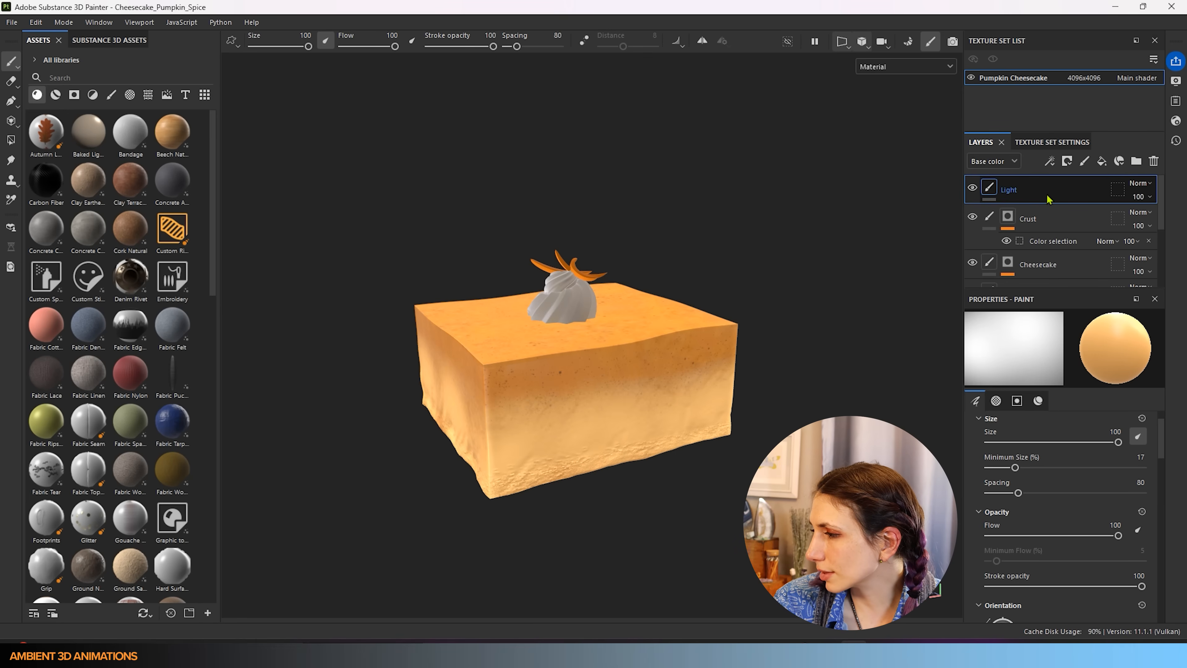
# - Try Overlay, Soft light and Hard light, then set the Light layer to Screen at about 11 opacity
pyautogui.click(1139, 184)
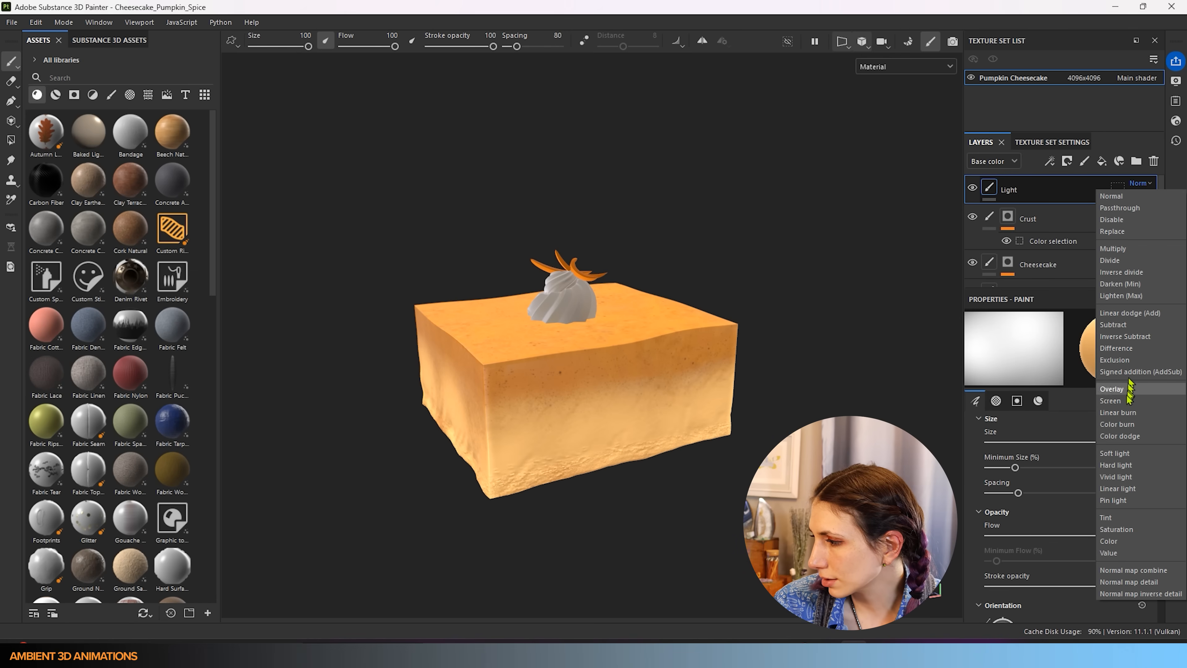
pyautogui.click(1121, 388)
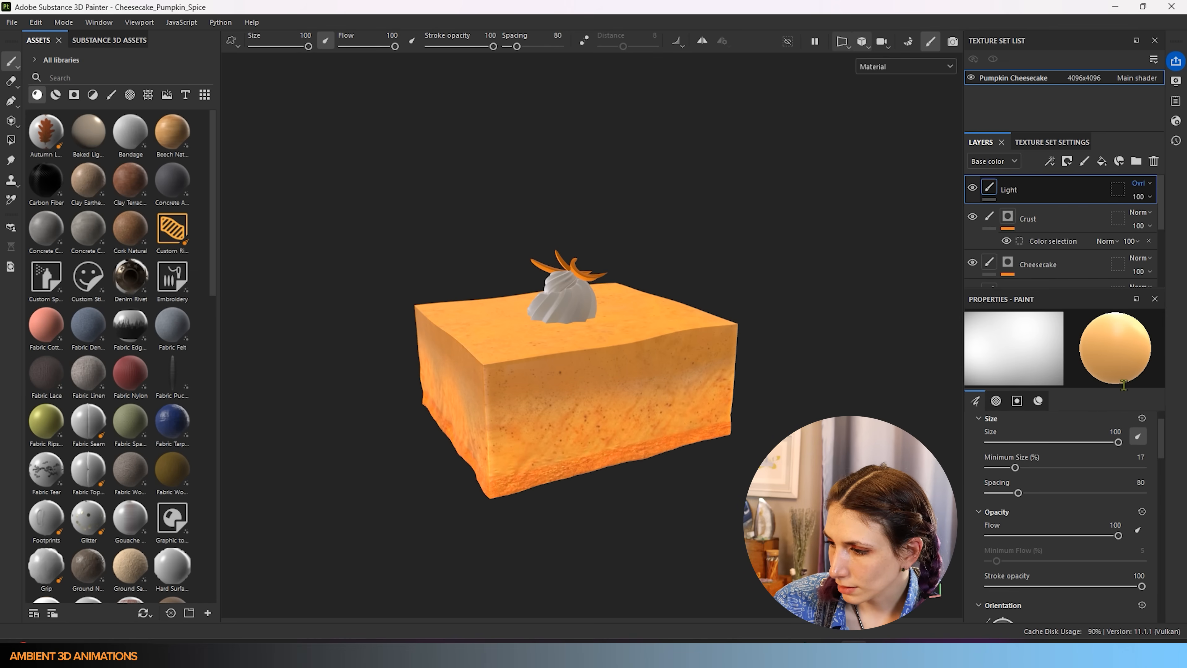
pyautogui.click(1140, 183)
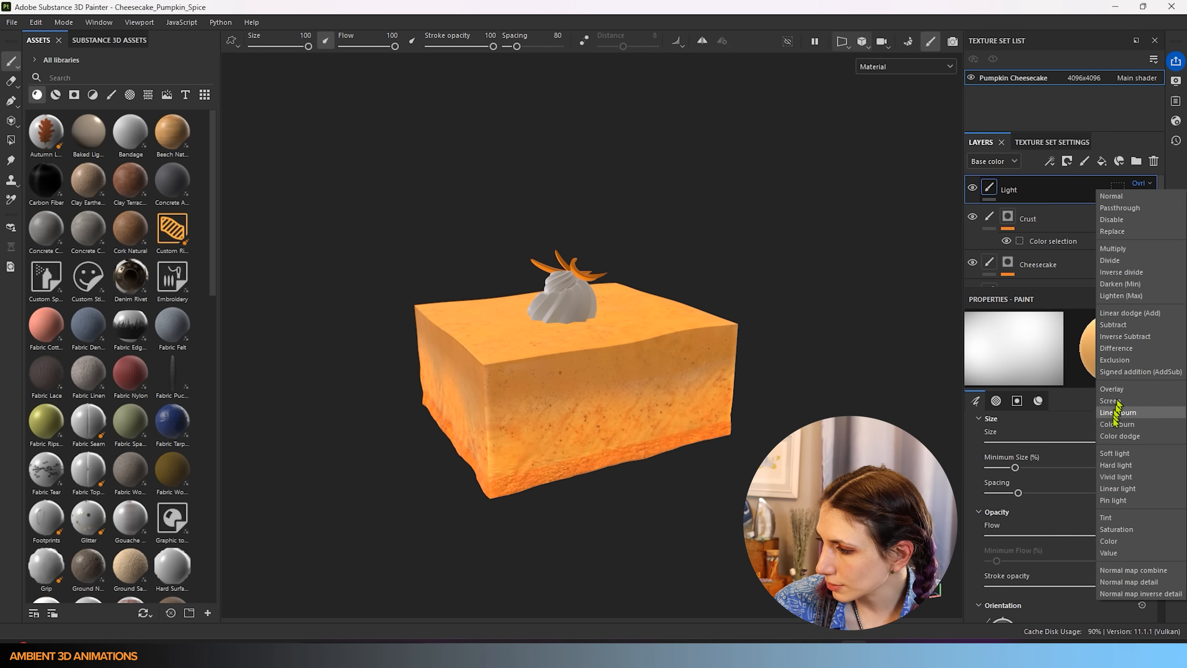
pyautogui.click(1121, 452)
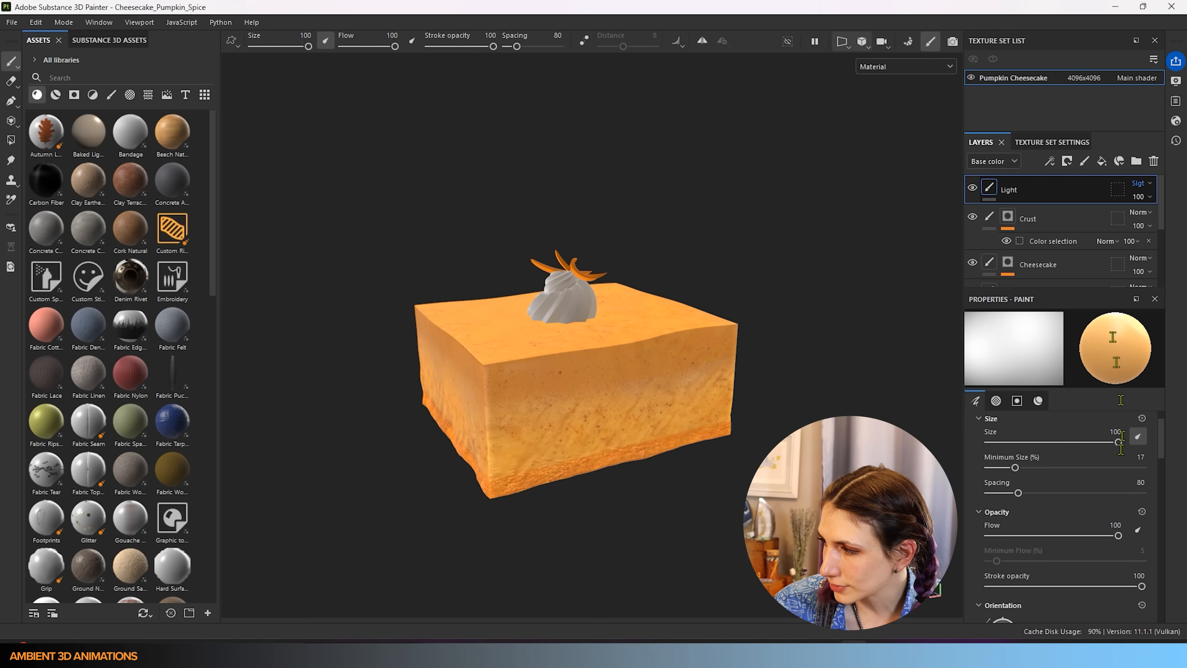
pyautogui.click(1140, 183)
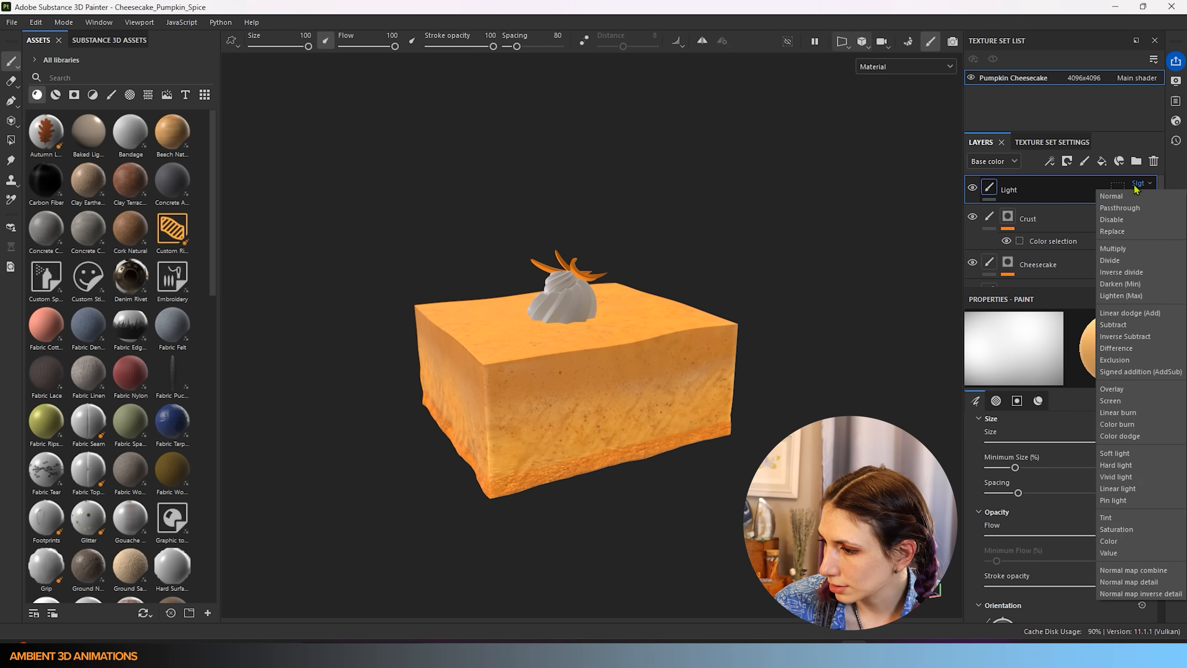
pyautogui.click(1117, 464)
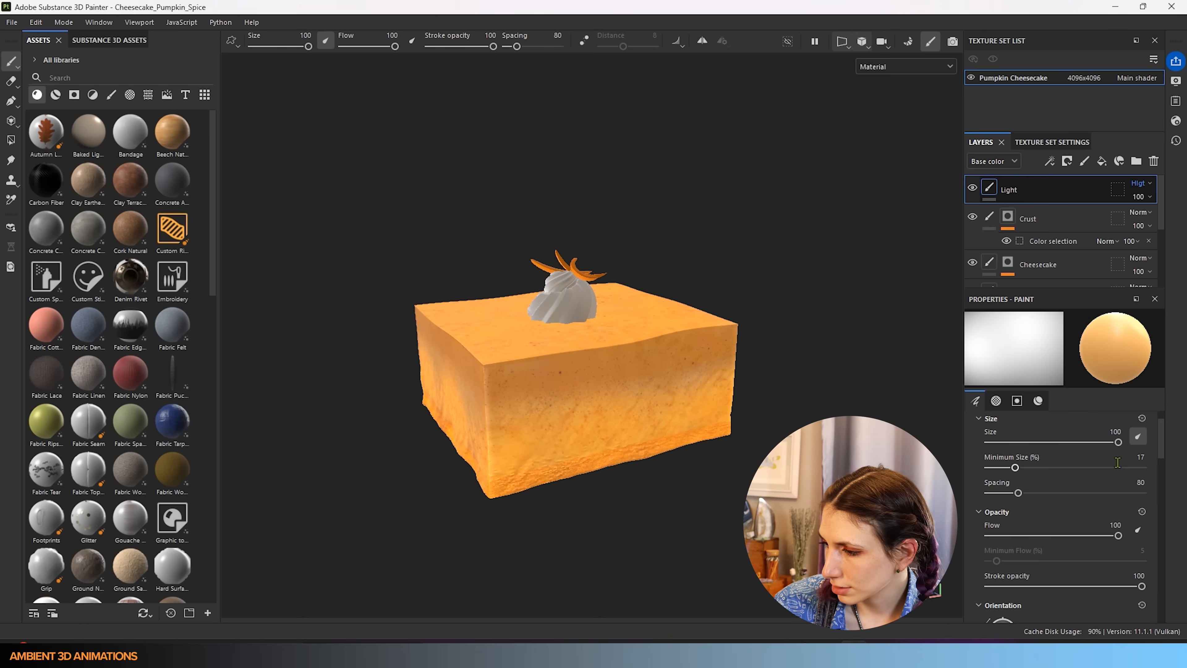
pyautogui.click(1142, 187)
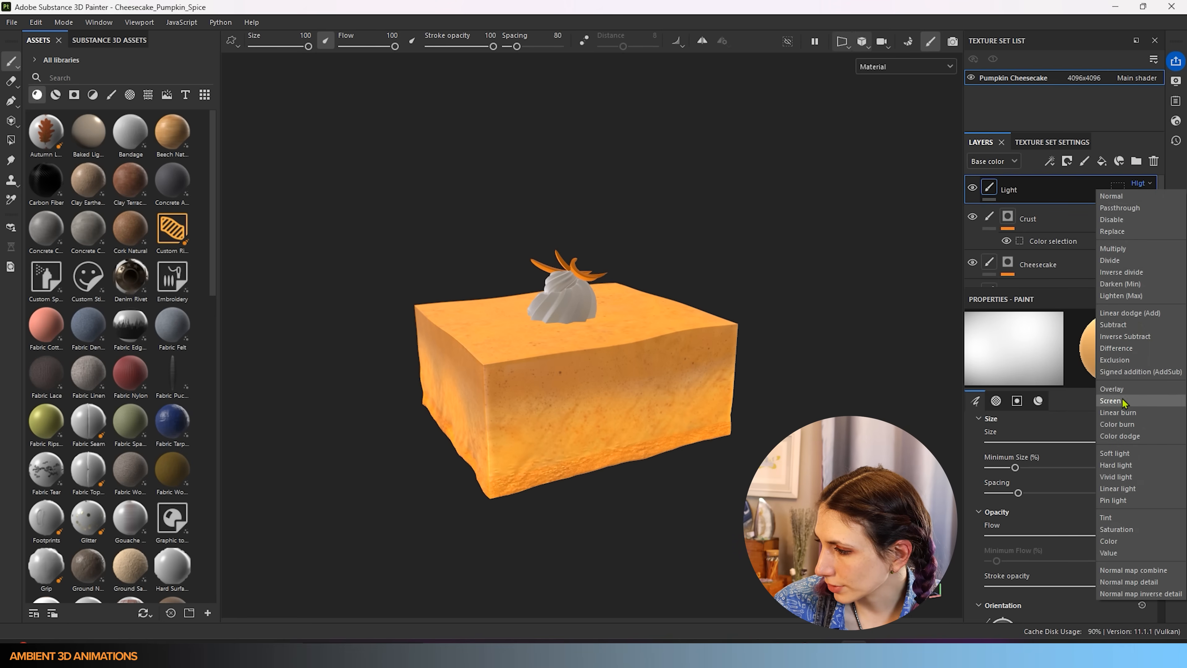
pyautogui.click(1114, 401)
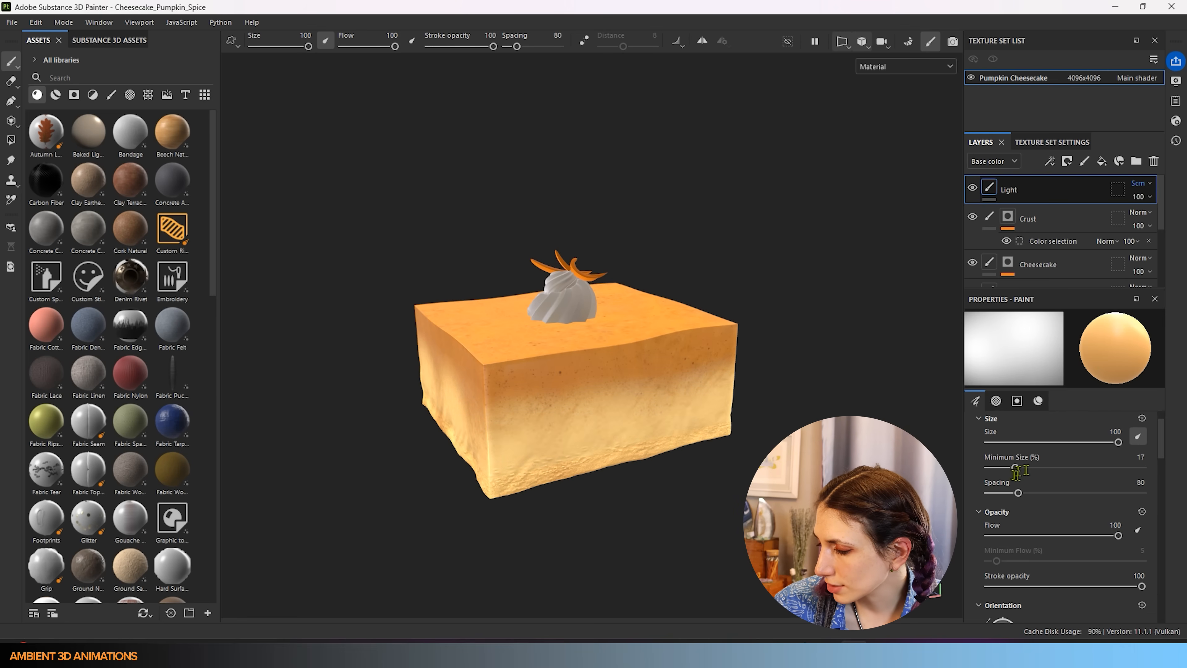
pyautogui.click(1141, 197)
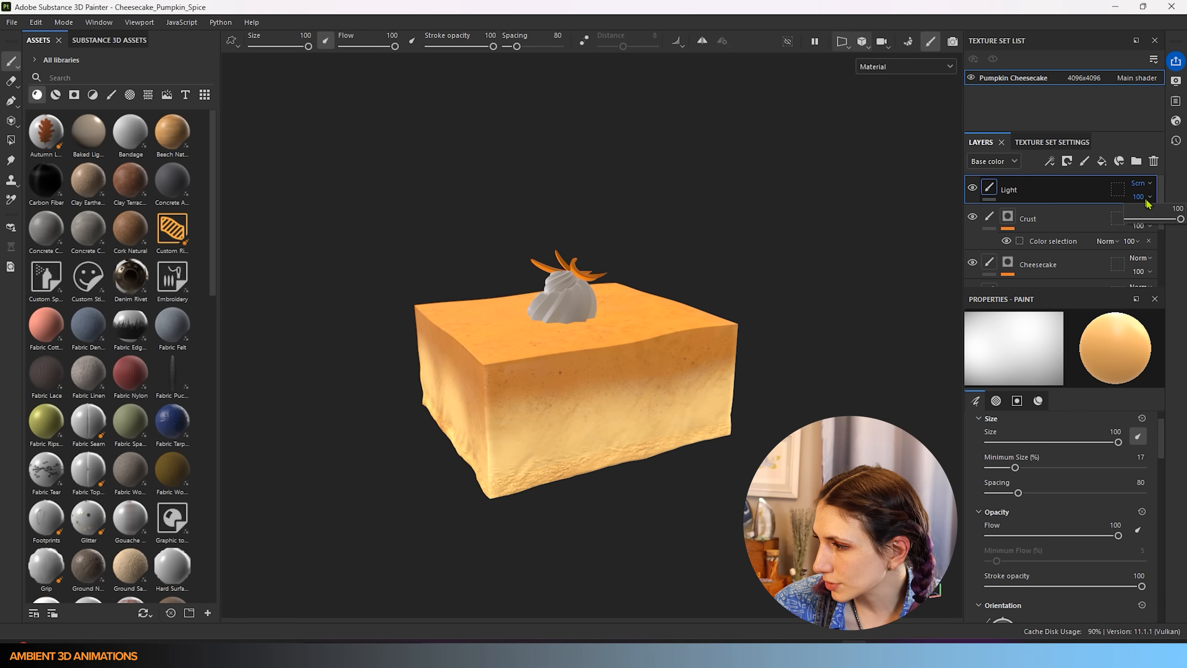
pyautogui.moveTo(1180, 220); pyautogui.dragTo(1144, 240)
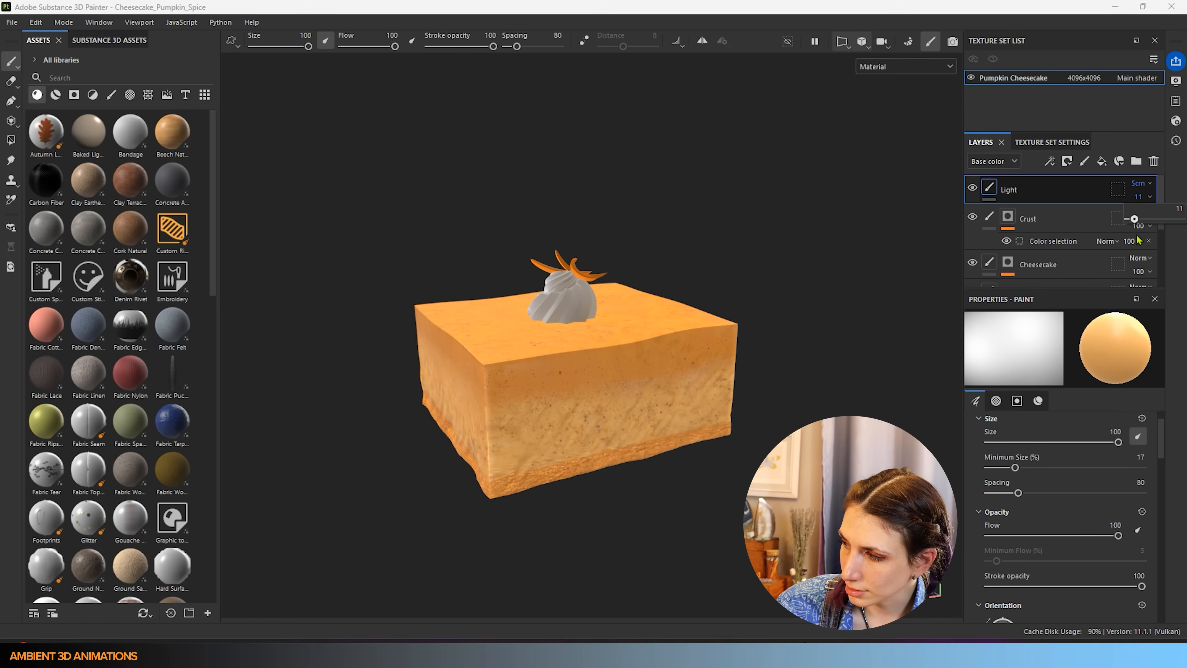
# - Move the Light layer between the Crust and Cheesecake layers in the Layers panel
pyautogui.scroll(-3, 571, 405)
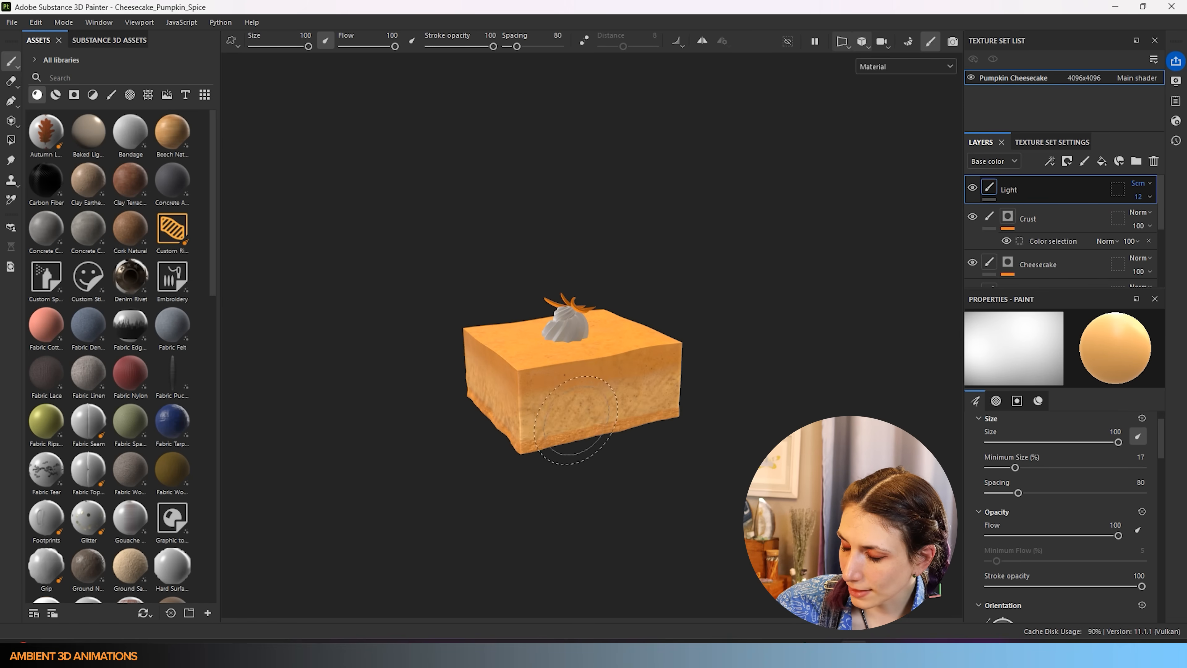
pyautogui.keyDown('alt'); pyautogui.moveTo(571, 405); pyautogui.dragTo(680, 398, button='middle'); pyautogui.keyUp('alt')
pyautogui.scroll(3, 666, 358)
pyautogui.moveTo(664, 365)
pyautogui.keyDown('alt'); pyautogui.mouseDown()
pyautogui.moveTo(673, 348)
pyautogui.moveTo(762, 379)
pyautogui.mouseUp(); pyautogui.keyUp('alt')
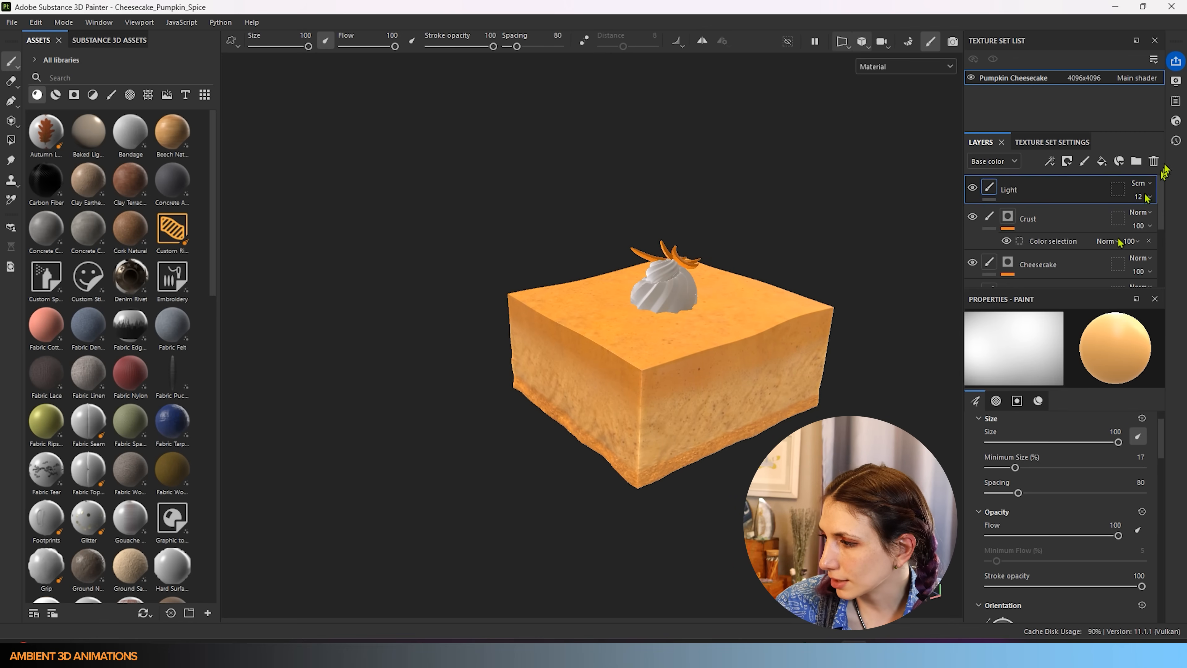
pyautogui.moveTo(1080, 191); pyautogui.dragTo(1049, 241)
pyautogui.moveTo(1063, 292); pyautogui.dragTo(1067, 246)
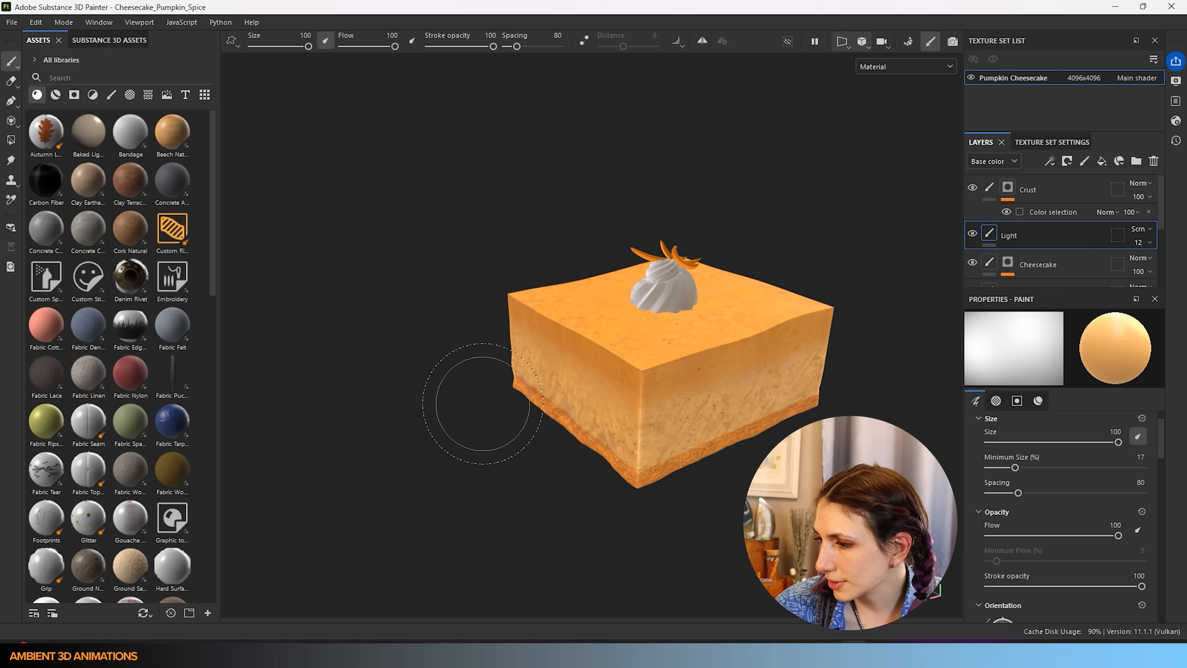
# - Check the reordered glow from several angles around the slice and save the project
pyautogui.scroll(-2, 640, 418)
pyautogui.keyDown('alt'); pyautogui.moveTo(648, 421); pyautogui.dragTo(453, 429); pyautogui.keyUp('alt')
pyautogui.keyDown('alt'); pyautogui.moveTo(750, 405); pyautogui.dragTo(402, 374, button='middle'); pyautogui.keyUp('alt')
pyautogui.keyDown('alt'); pyautogui.moveTo(529, 398); pyautogui.dragTo(471, 389); pyautogui.keyUp('alt')
pyautogui.keyDown('alt'); pyautogui.moveTo(559, 389); pyautogui.dragTo(597, 390); pyautogui.keyUp('alt')
pyautogui.scroll(-2, 598, 397)
pyautogui.moveTo(599, 401)
pyautogui.keyDown('alt'); pyautogui.mouseDown(button='middle')
pyautogui.moveTo(626, 369)
pyautogui.moveTo(676, 374)
pyautogui.mouseUp(button='middle'); pyautogui.keyUp('alt')
pyautogui.keyDown('alt'); pyautogui.moveTo(674, 382); pyautogui.dragTo(490, 351); pyautogui.keyUp('alt')
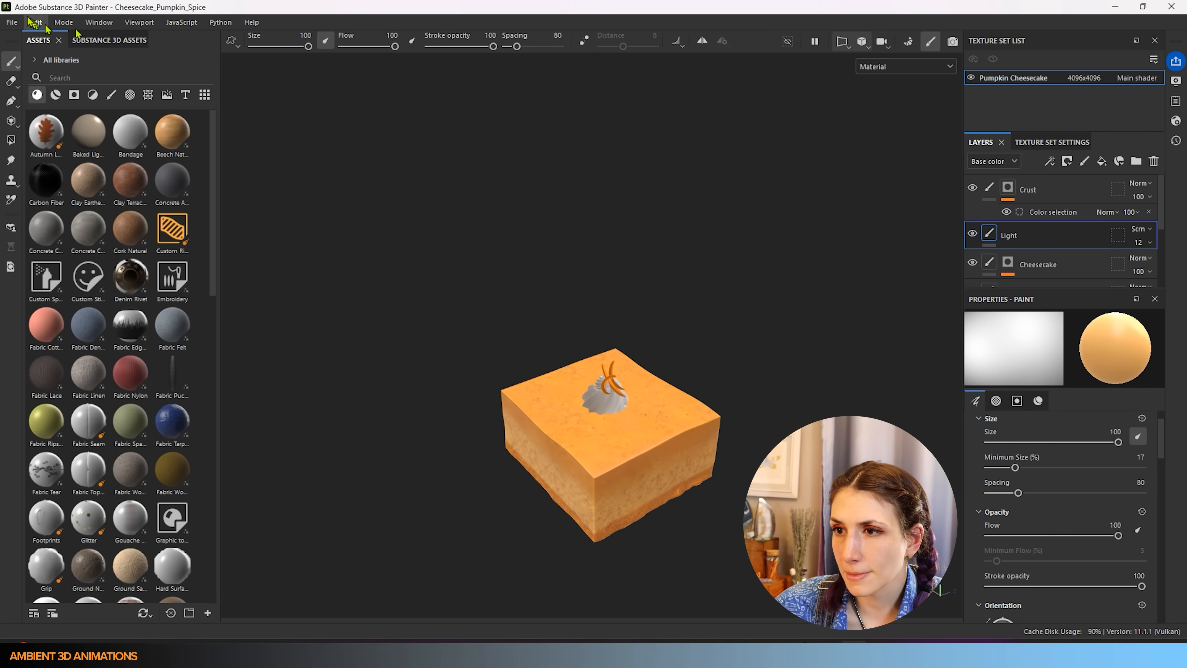
pyautogui.click(12, 22)
pyautogui.click(31, 127)
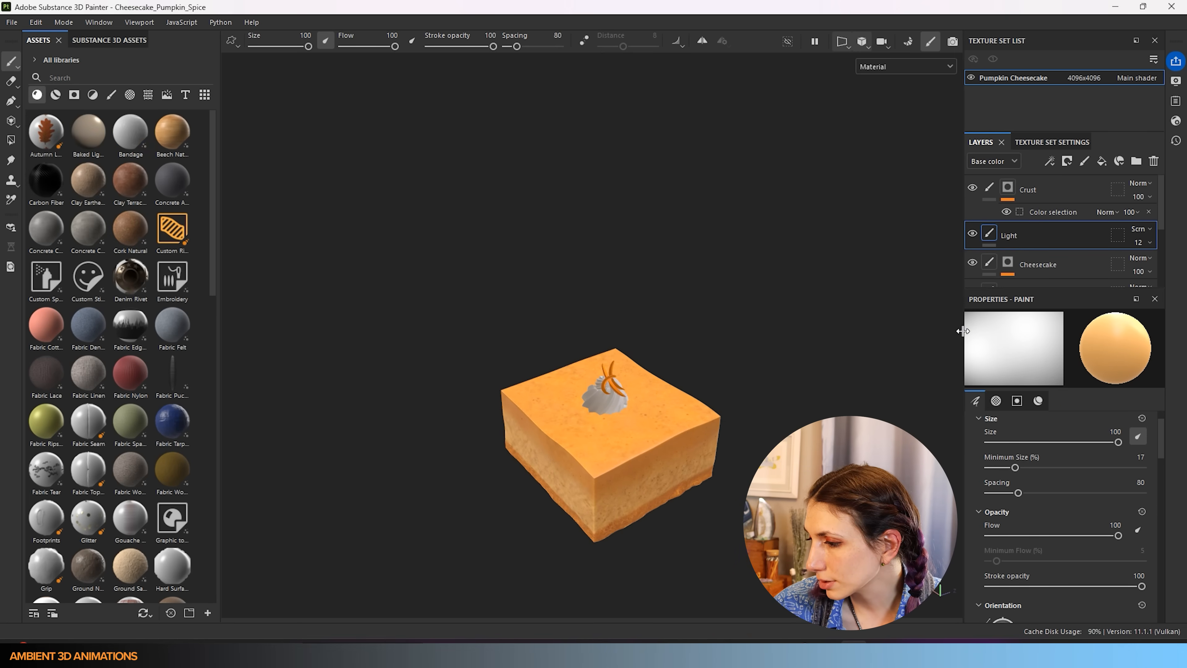
pyautogui.moveTo(606, 462)
pyautogui.keyDown('alt'); pyautogui.mouseDown()
pyautogui.moveTo(634, 366)
pyautogui.moveTo(621, 493)
pyautogui.moveTo(620, 462)
pyautogui.moveTo(649, 489)
pyautogui.moveTo(431, 428)
pyautogui.moveTo(270, 346)
pyautogui.moveTo(587, 401)
pyautogui.moveTo(641, 399)
pyautogui.mouseUp(); pyautogui.keyUp('alt')
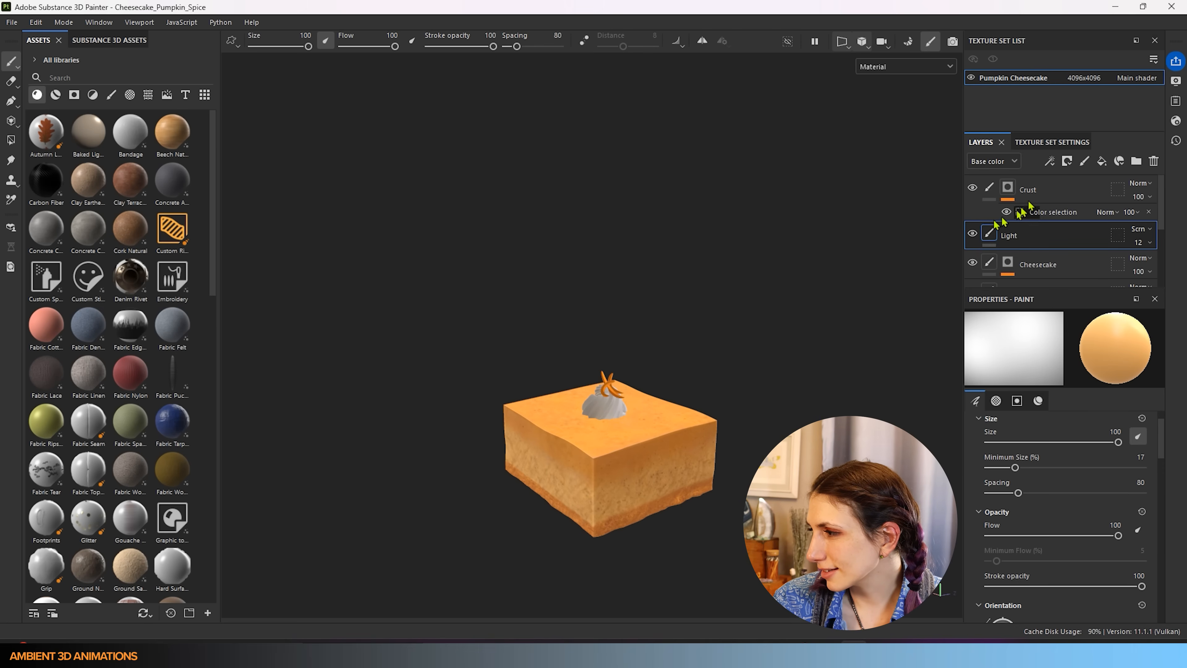
# - Add a new fill layer and give Fill layer 1 a colour-selection mask
pyautogui.click(1052, 187)
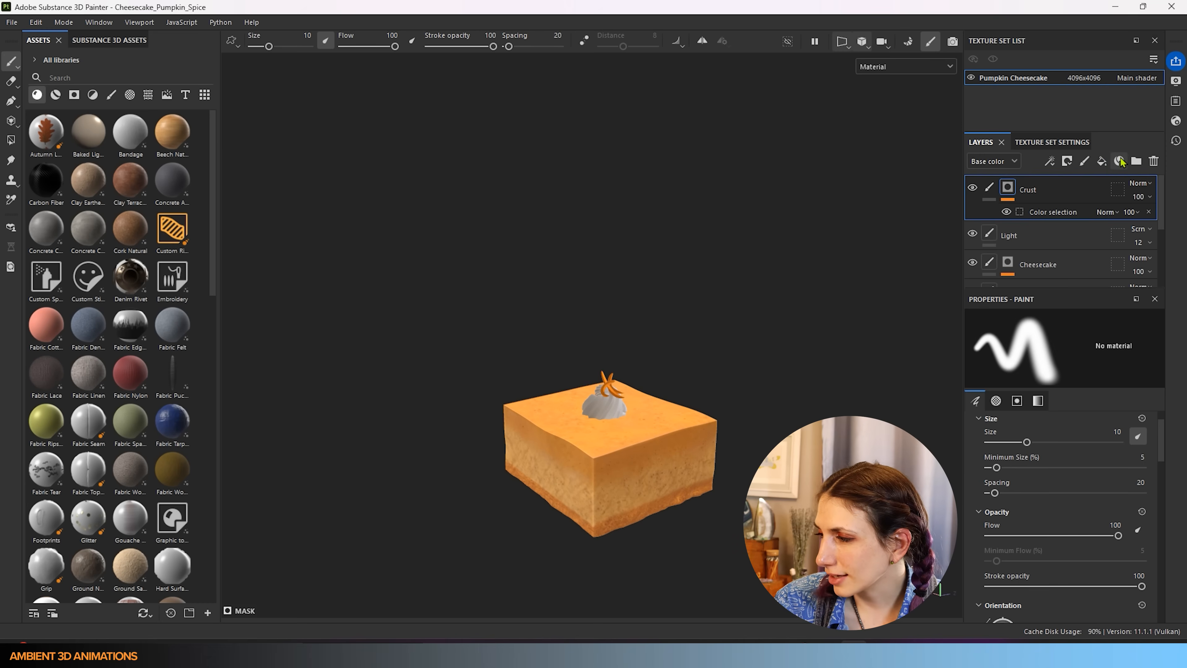
pyautogui.click(1102, 162)
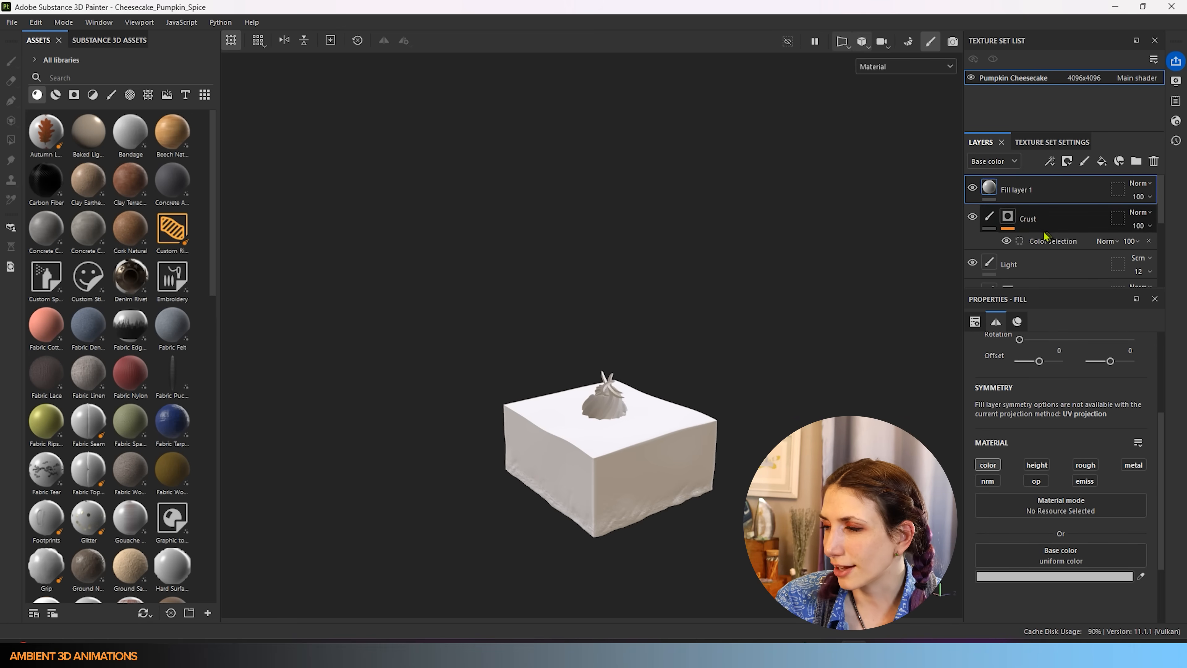
pyautogui.rightClick(1048, 197)
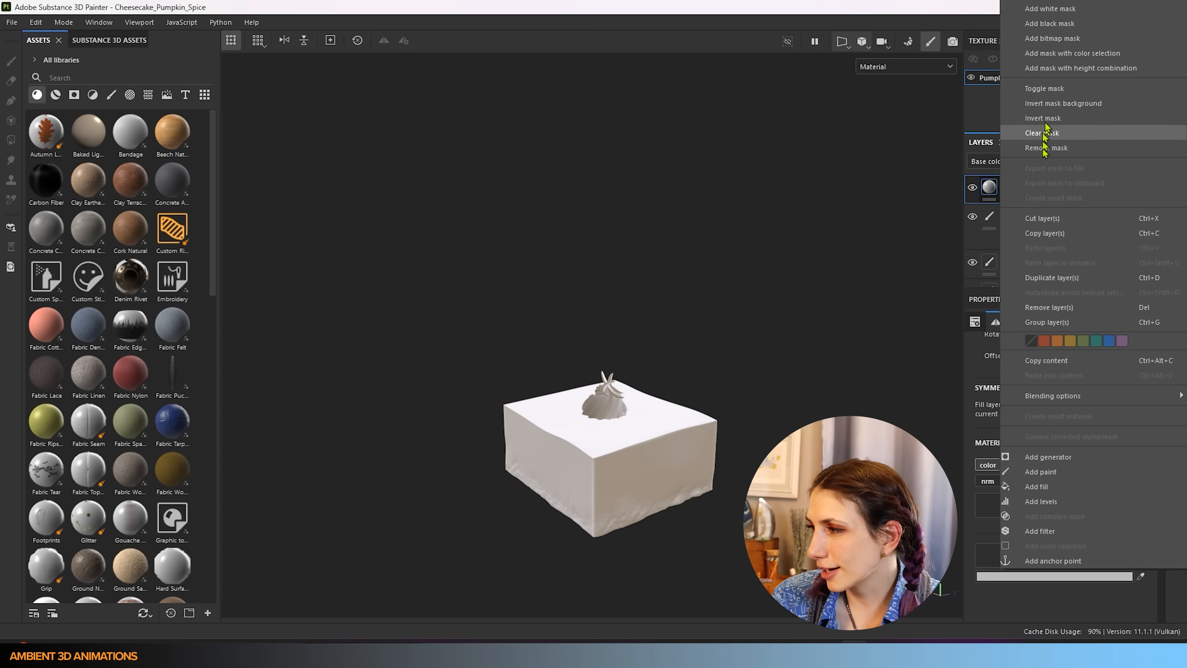
pyautogui.click(1043, 61)
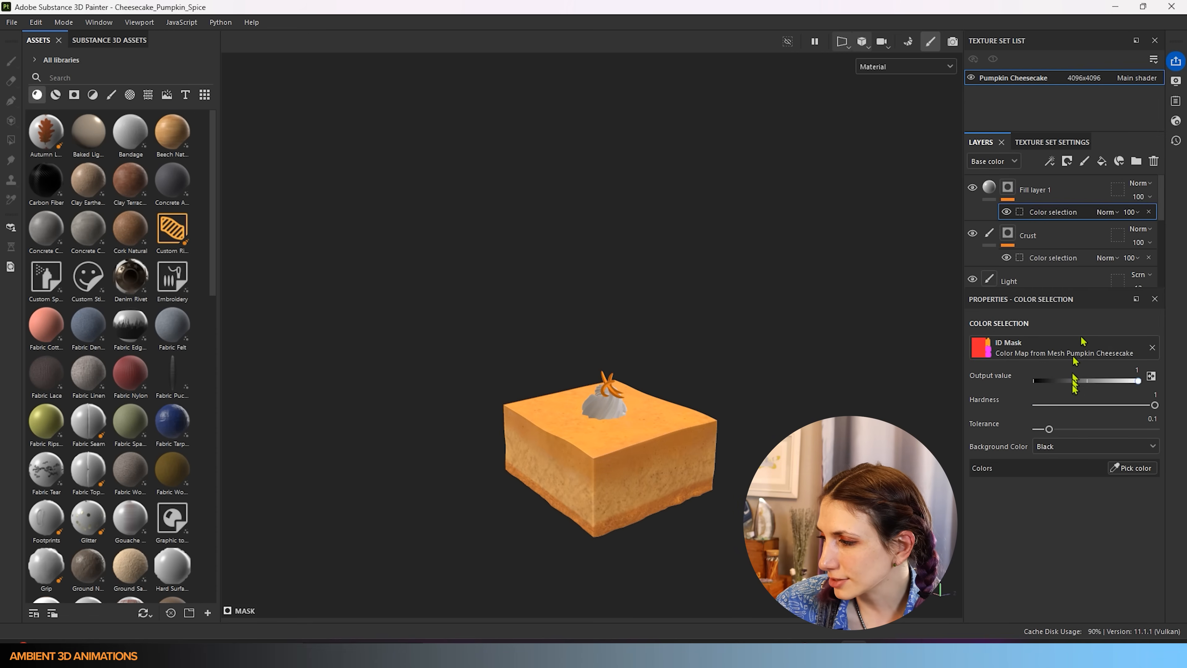
# - Pick the whipped cream's magenta ID colour for the mask and reselect Fill layer 1
pyautogui.click(1132, 468)
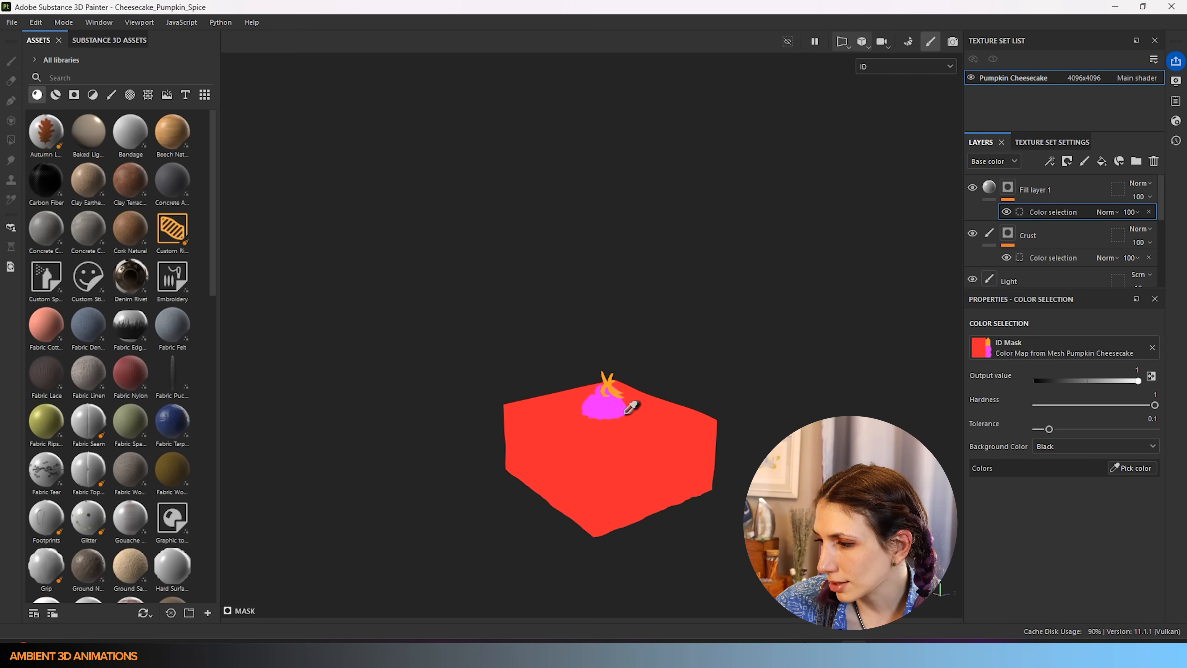
pyautogui.click(607, 411)
pyautogui.scroll(5, 631, 391)
pyautogui.keyDown('alt'); pyautogui.moveTo(607, 432); pyautogui.dragTo(410, 438); pyautogui.keyUp('alt')
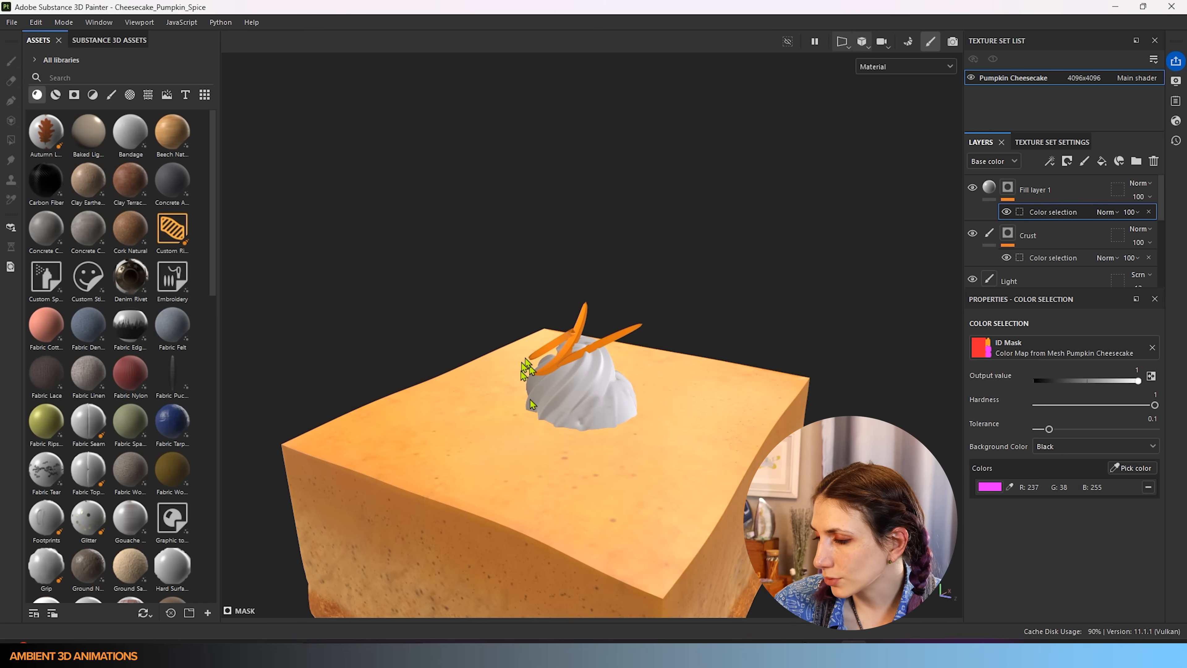
pyautogui.click(1049, 194)
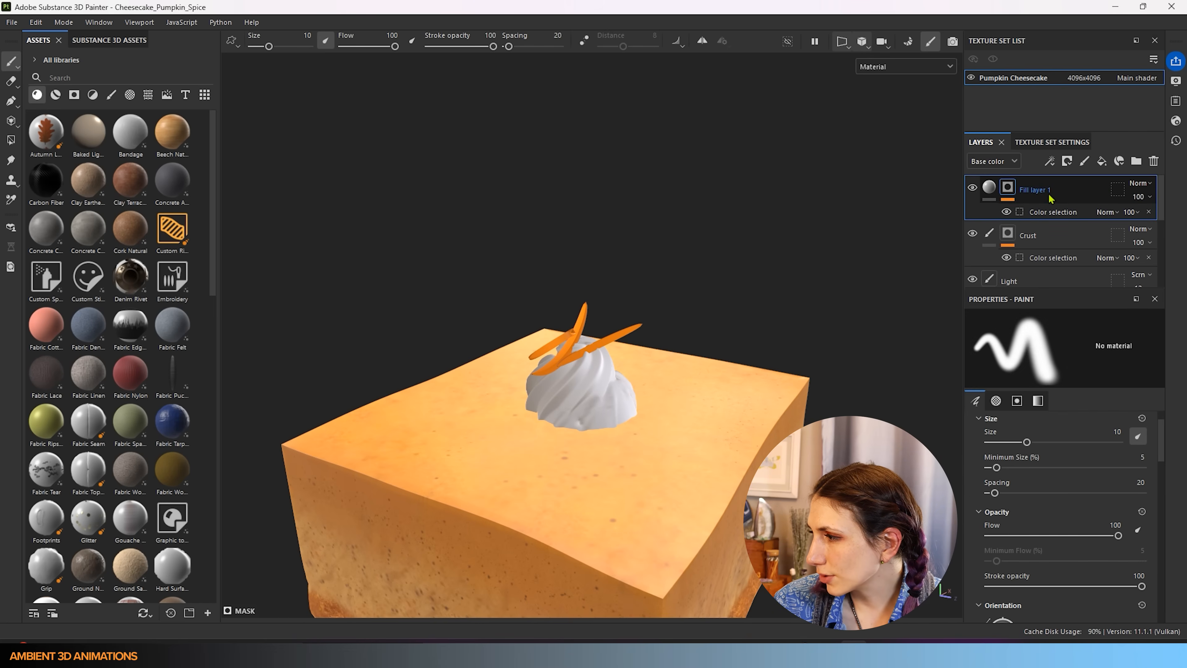
# - Set the cream fill's base colour to pure white FFFFFF and enable its roughness channel at 0.4857
pyautogui.click(989, 187)
pyautogui.scroll(-2, 1029, 397)
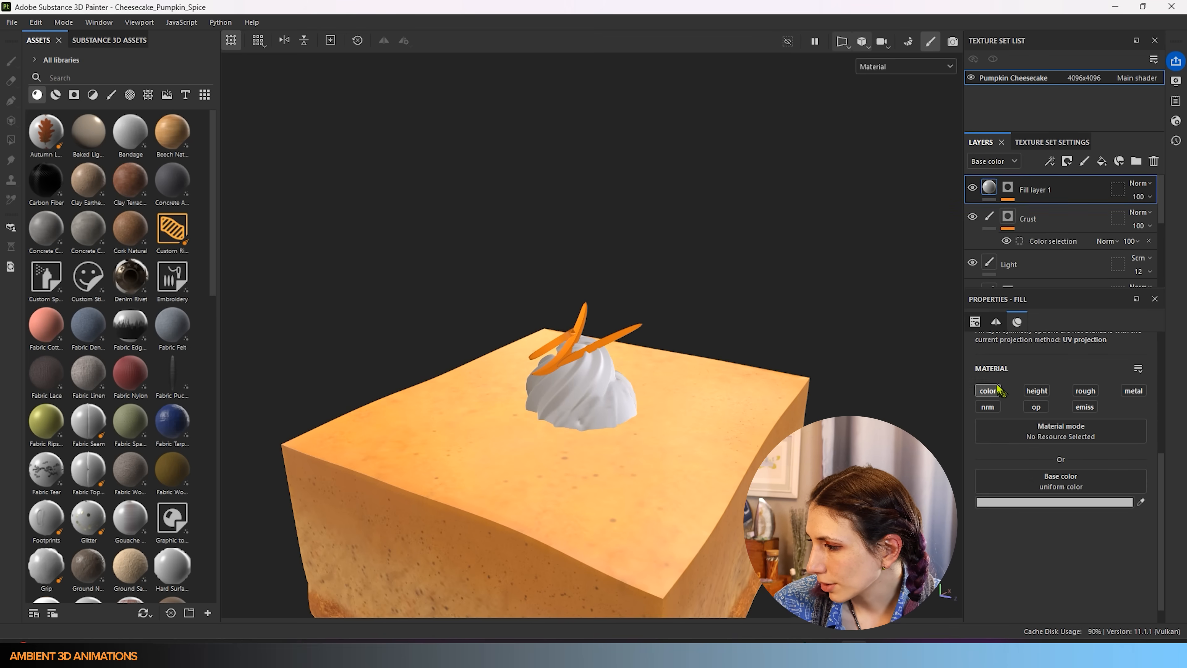
pyautogui.click(1050, 503)
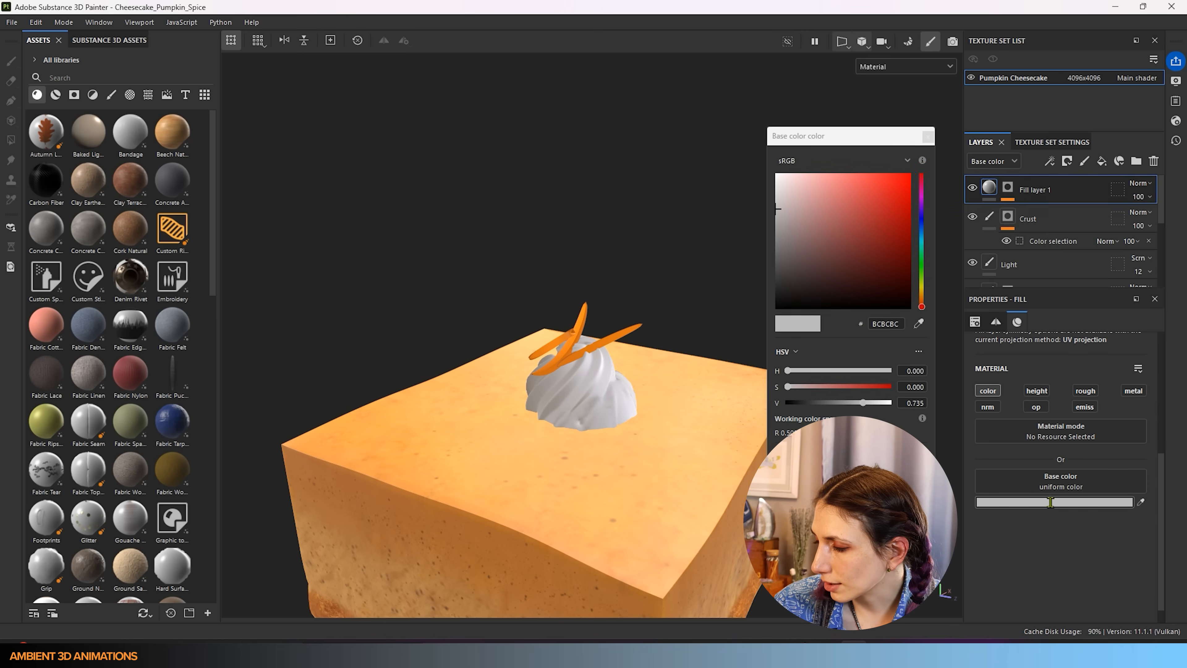
pyautogui.moveTo(759, 187); pyautogui.dragTo(739, 154)
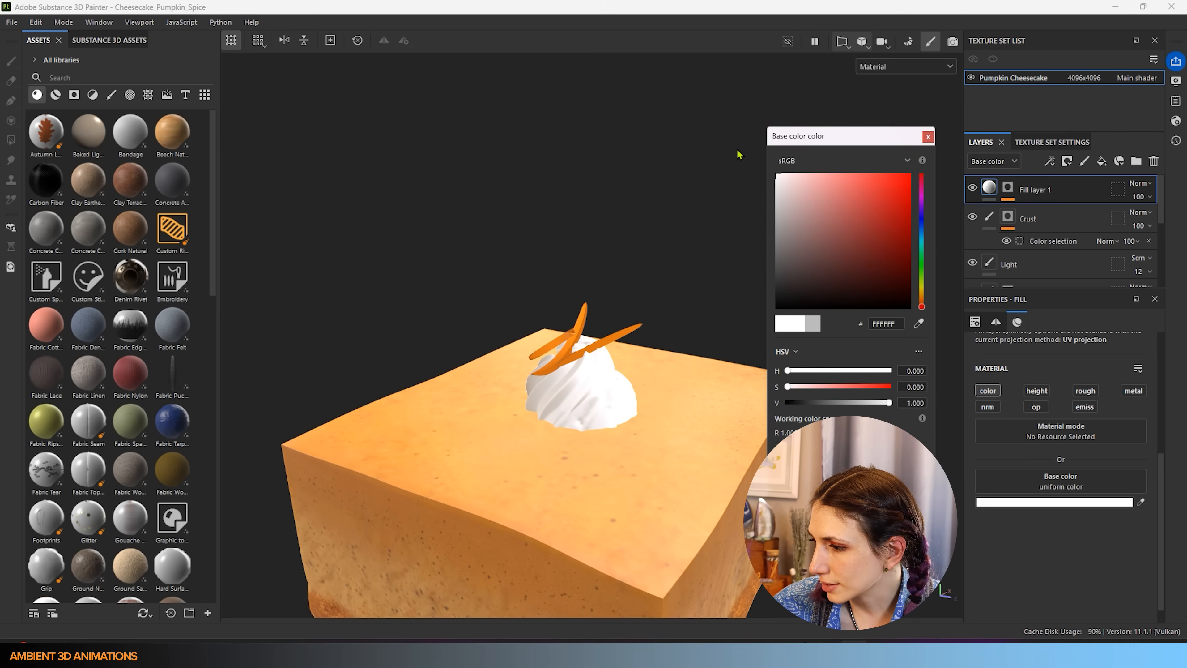
pyautogui.click(928, 137)
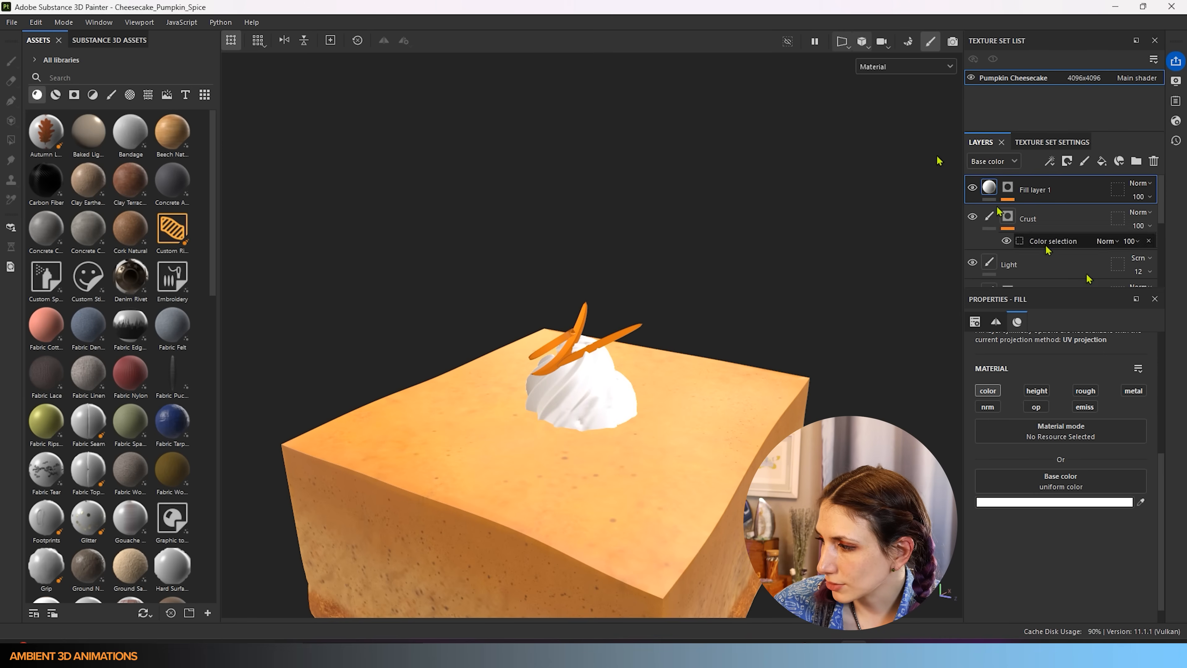
pyautogui.click(1094, 391)
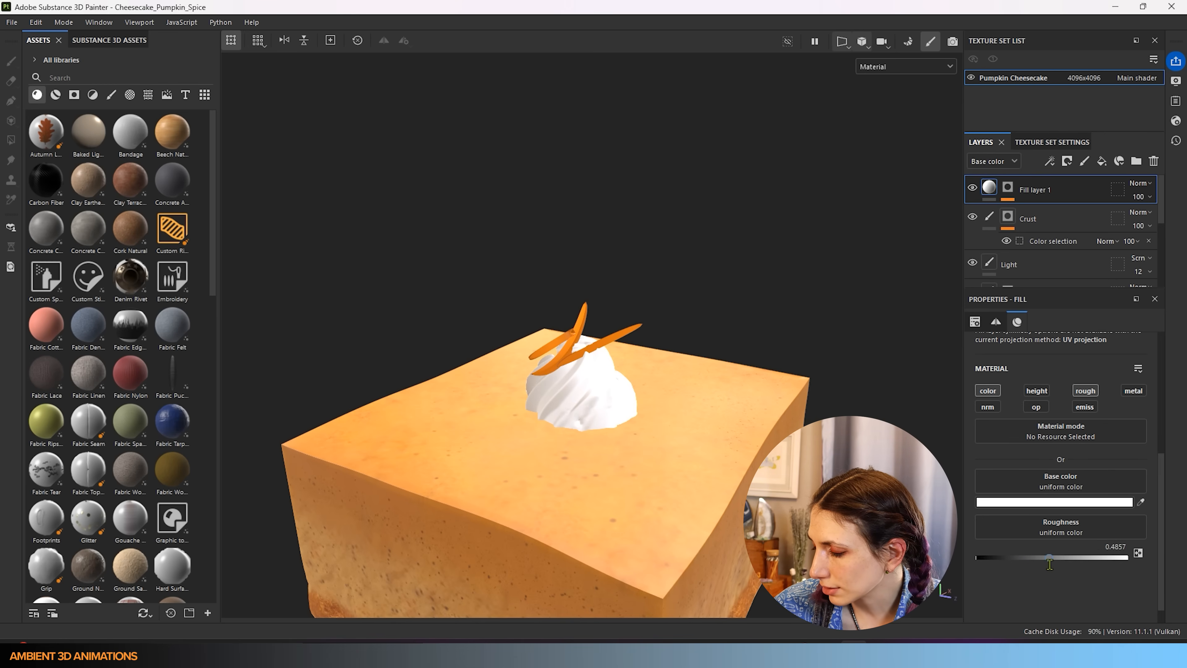
# - Enable the metallic and normal channels on the cream fill layer
pyautogui.click(1134, 391)
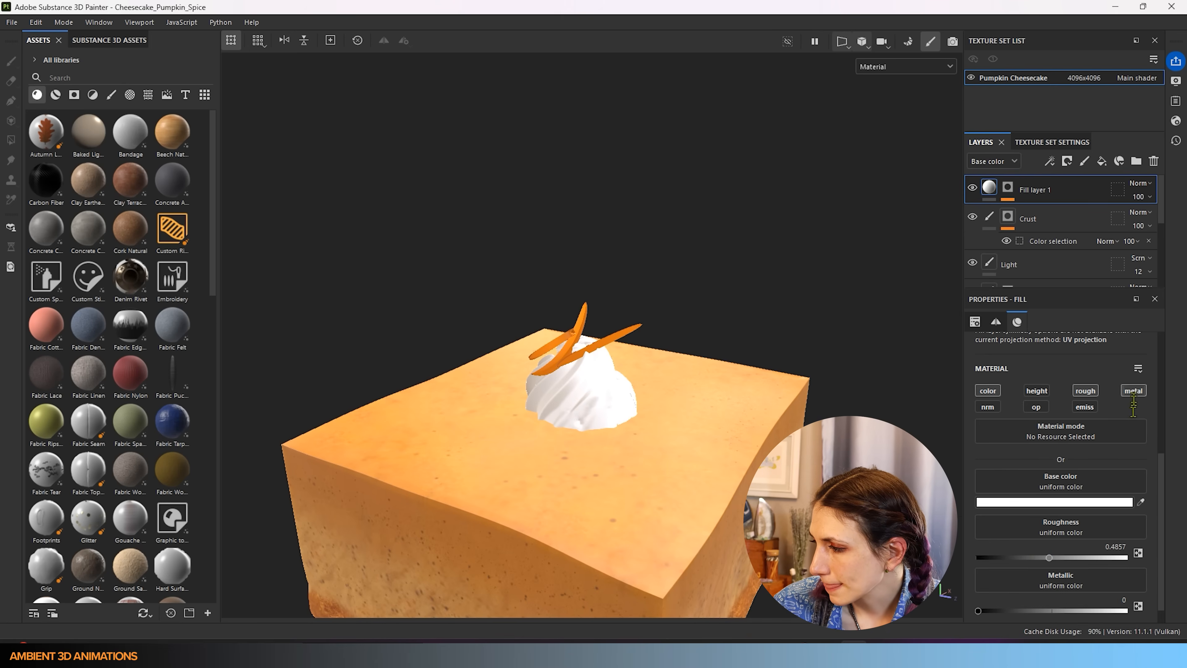
pyautogui.scroll(-1, 1046, 571)
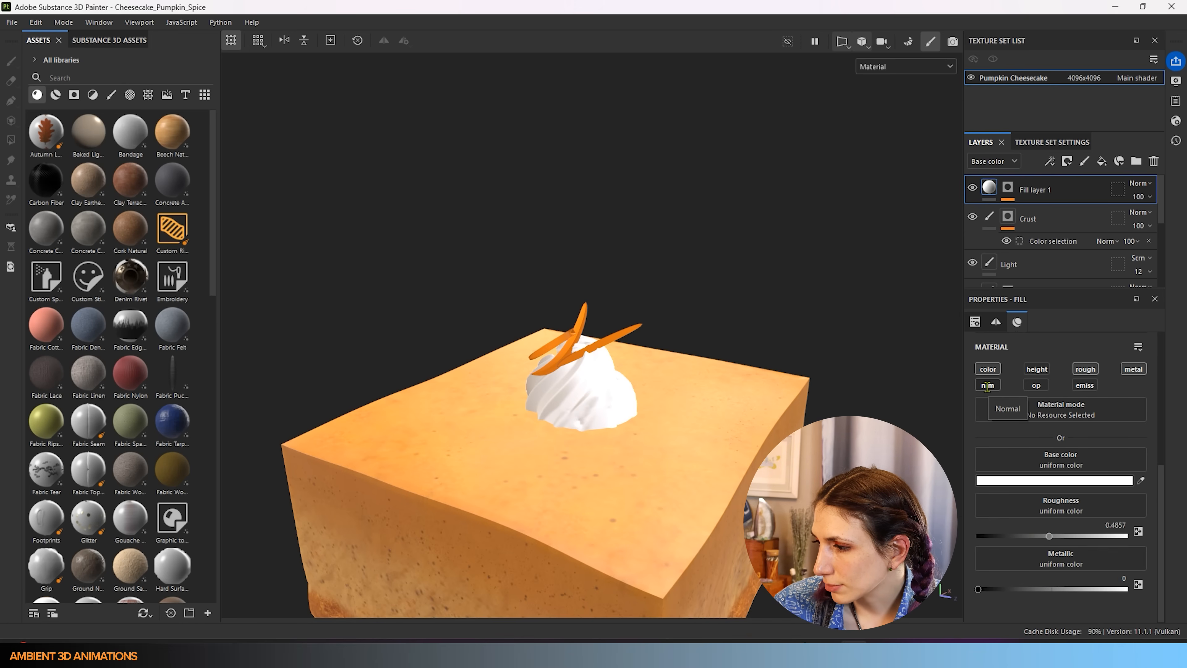
pyautogui.scroll(3, 581, 371)
pyautogui.keyDown('alt'); pyautogui.moveTo(582, 373); pyautogui.dragTo(610, 411); pyautogui.keyUp('alt')
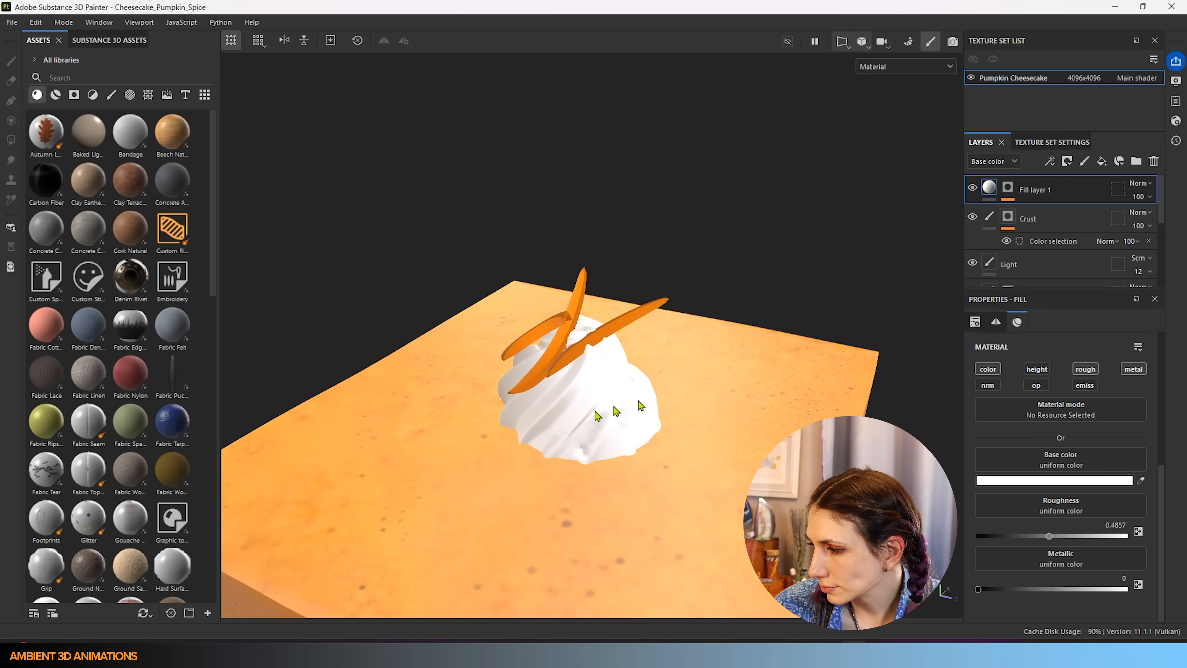
pyautogui.click(994, 388)
# - Orbit and pan around the slice to inspect the white whipped cream from several angles
pyautogui.scroll(-4, 603, 455)
pyautogui.keyDown('alt'); pyautogui.moveTo(610, 502); pyautogui.dragTo(989, 449); pyautogui.keyUp('alt')
pyautogui.scroll(-1, 1010, 477)
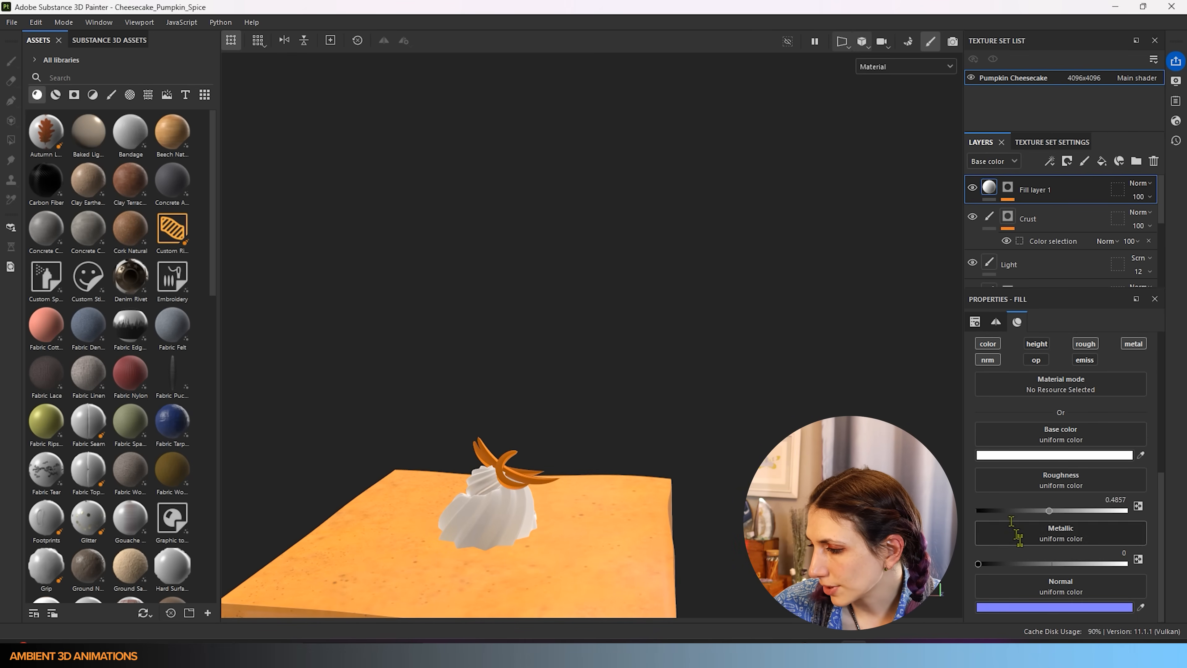
pyautogui.keyDown('alt'); pyautogui.moveTo(528, 503); pyautogui.dragTo(535, 548); pyautogui.keyUp('alt')
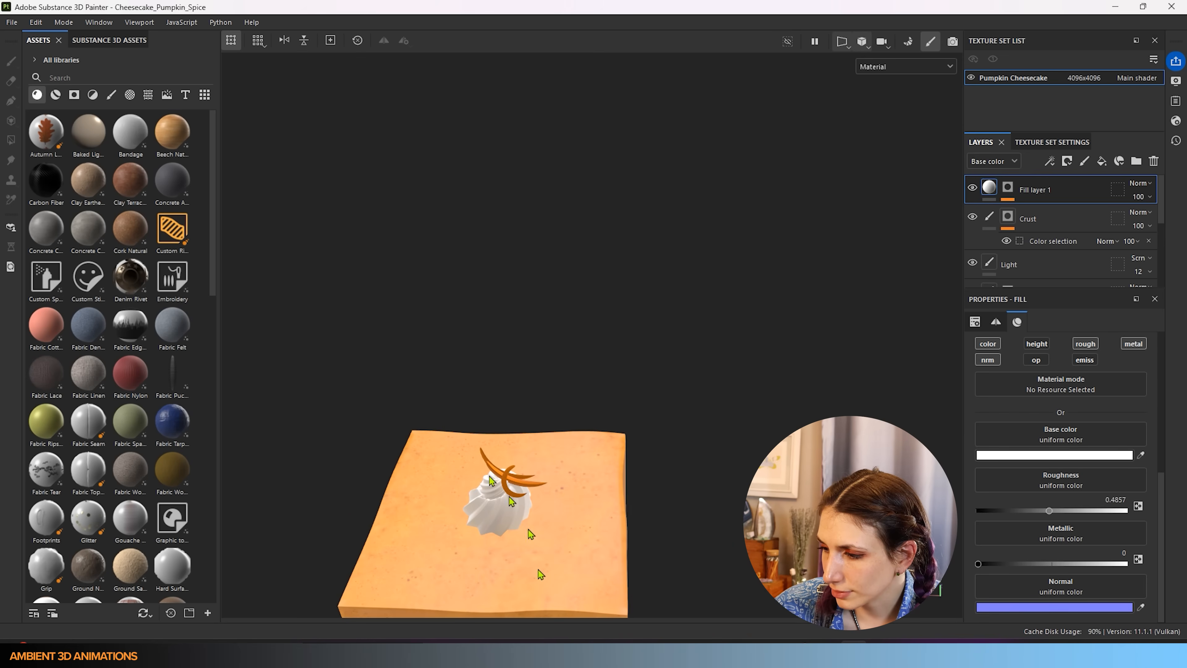
pyautogui.scroll(3, 510, 481)
pyautogui.keyDown('alt'); pyautogui.moveTo(509, 488); pyautogui.dragTo(578, 403, button='middle'); pyautogui.keyUp('alt')
pyautogui.keyDown('alt'); pyautogui.moveTo(576, 414); pyautogui.dragTo(598, 374); pyautogui.keyUp('alt')
pyautogui.keyDown('alt'); pyautogui.moveTo(539, 449); pyautogui.dragTo(594, 376, button='middle'); pyautogui.keyUp('alt')
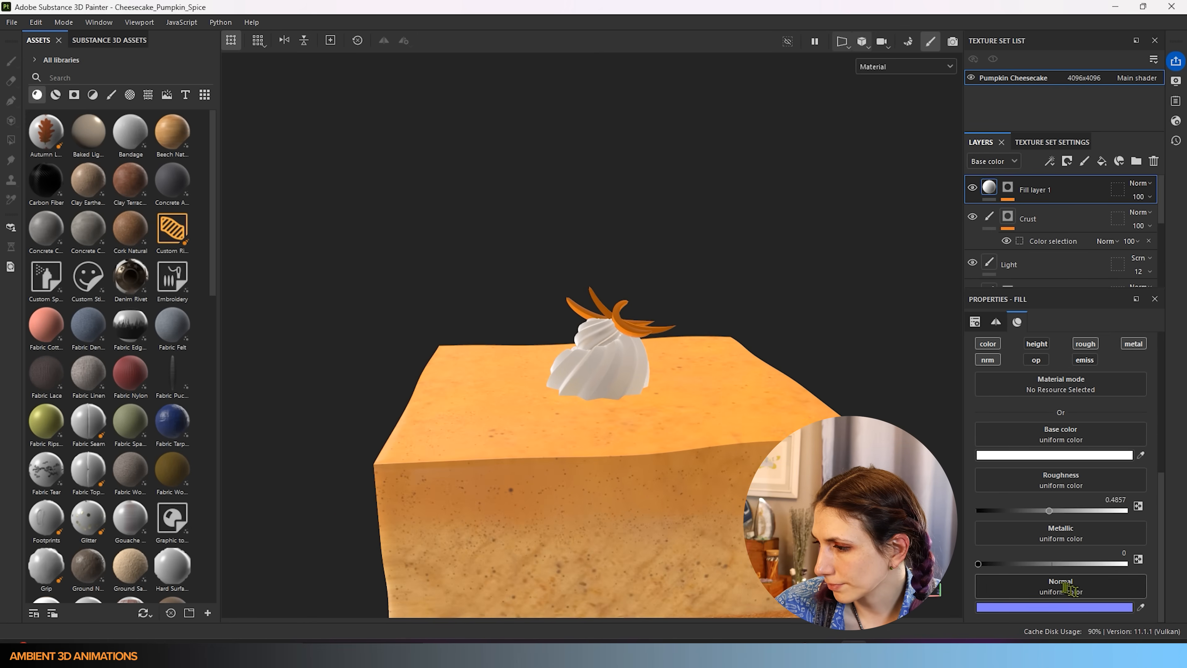
pyautogui.keyDown('alt'); pyautogui.moveTo(704, 356); pyautogui.dragTo(329, 439); pyautogui.keyUp('alt')
pyautogui.keyDown('alt'); pyautogui.moveTo(764, 435); pyautogui.dragTo(534, 443); pyautogui.keyUp('alt')
pyautogui.keyDown('alt'); pyautogui.moveTo(673, 449); pyautogui.dragTo(358, 456); pyautogui.keyUp('alt')
pyautogui.keyDown('alt'); pyautogui.moveTo(604, 462); pyautogui.dragTo(519, 451); pyautogui.keyUp('alt')
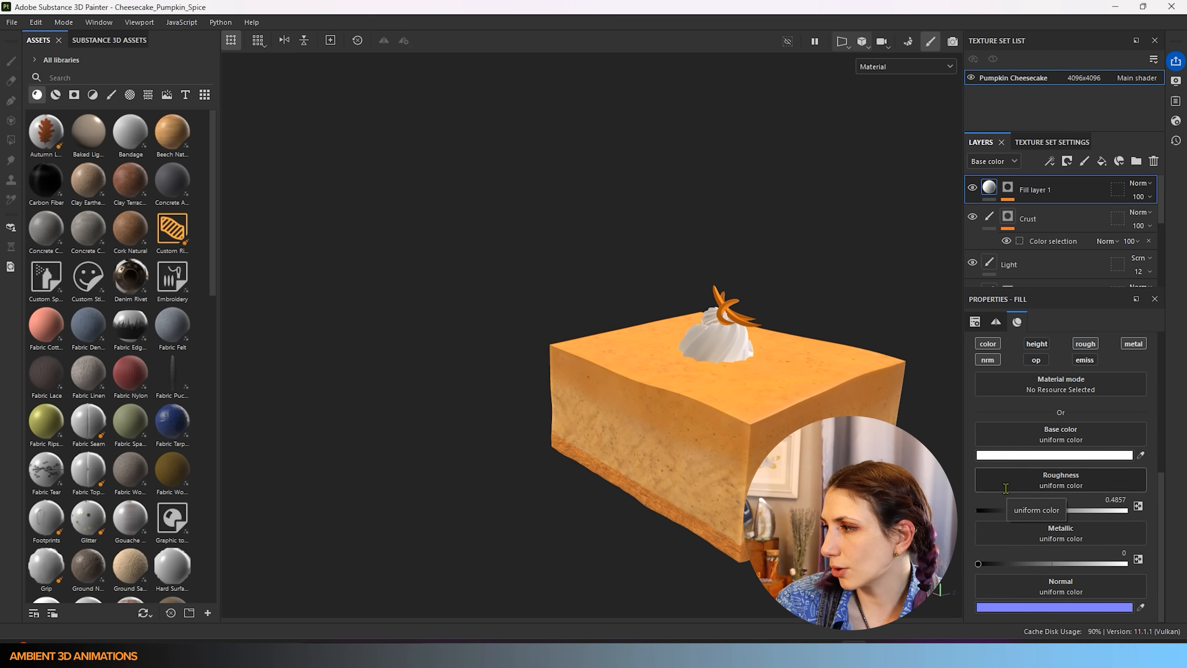
pyautogui.keyDown('alt'); pyautogui.moveTo(717, 401); pyautogui.dragTo(586, 459, button='middle'); pyautogui.keyUp('alt')
pyautogui.scroll(6, 629, 364)
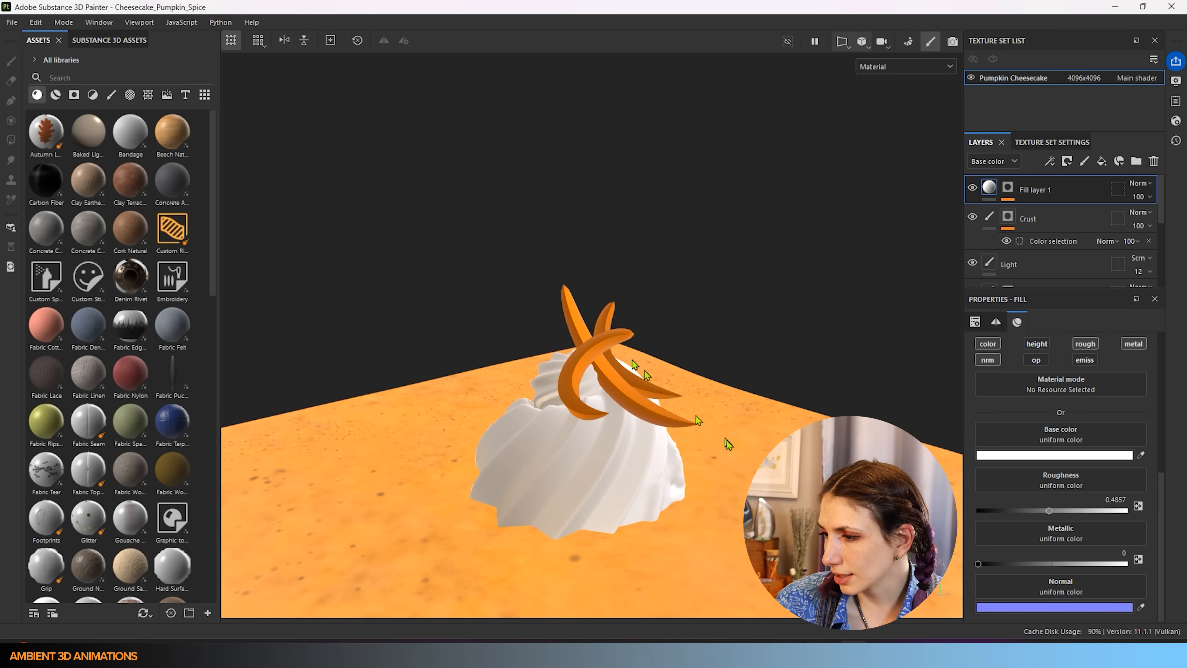
pyautogui.keyDown('alt'); pyautogui.moveTo(700, 427); pyautogui.dragTo(634, 443); pyautogui.keyUp('alt')
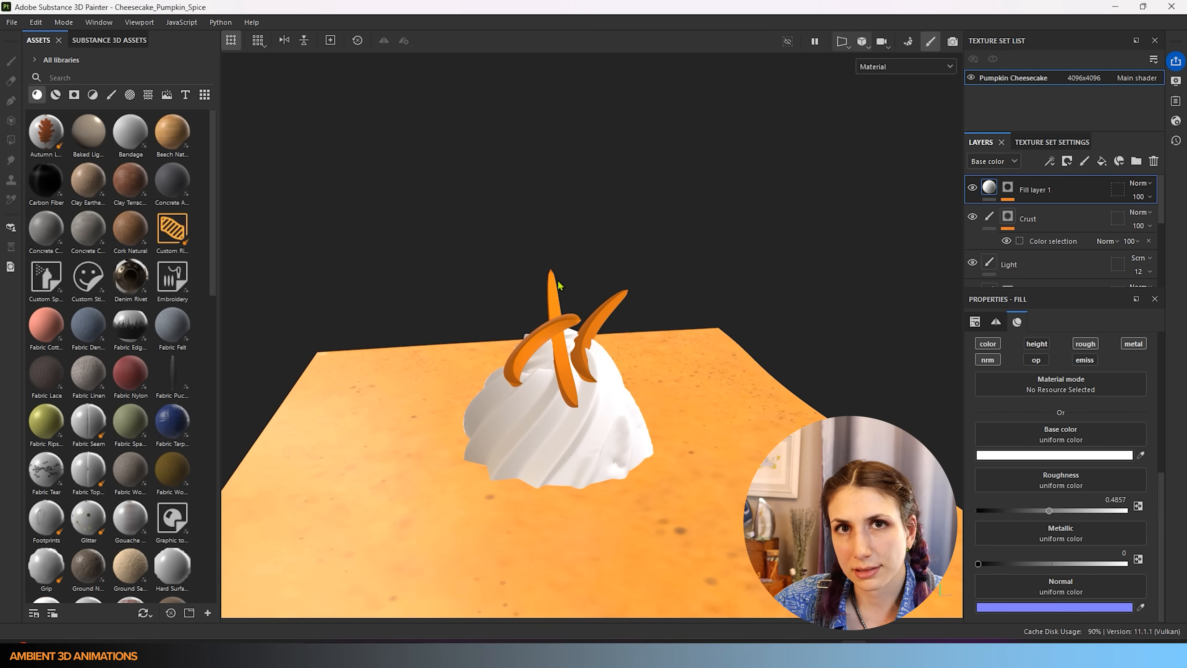
# - Rename Fill layer 1 to 'Whipped Cream'
pyautogui.doubleClick(1024, 190)
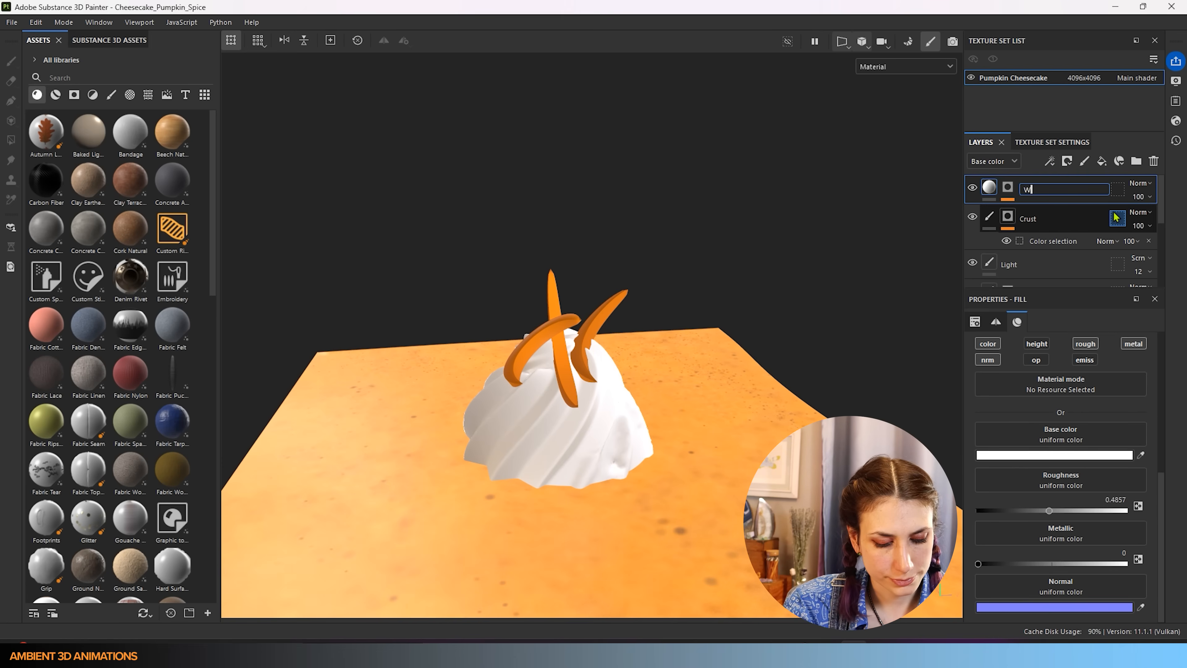
pyautogui.press('Return')
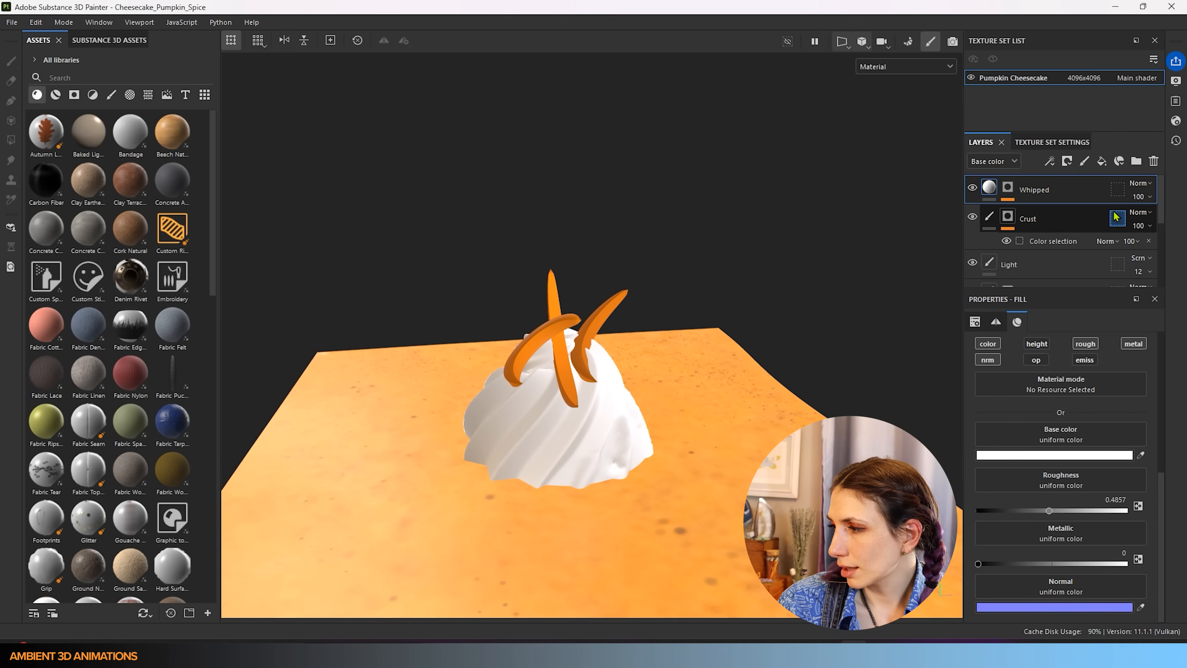
pyautogui.doubleClick(1039, 190)
pyautogui.write('Cream')
pyautogui.press('Return')
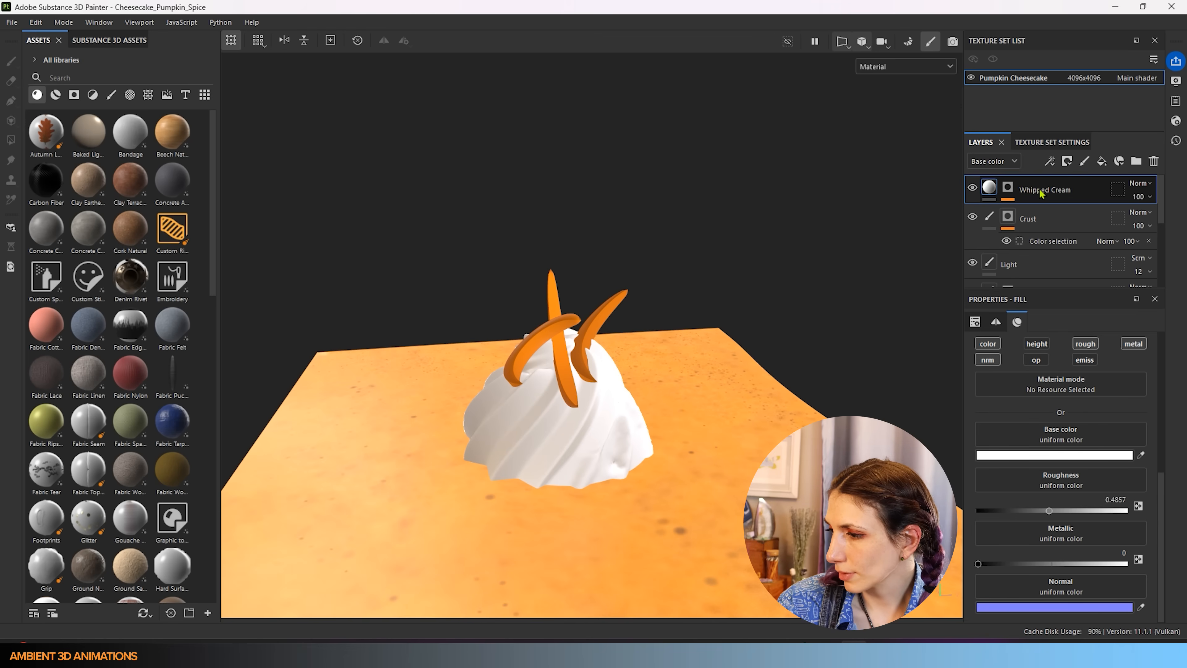
# - Add a new paint layer with a colour-selection mask picked from the orange carrot ID colour
pyautogui.click(1088, 162)
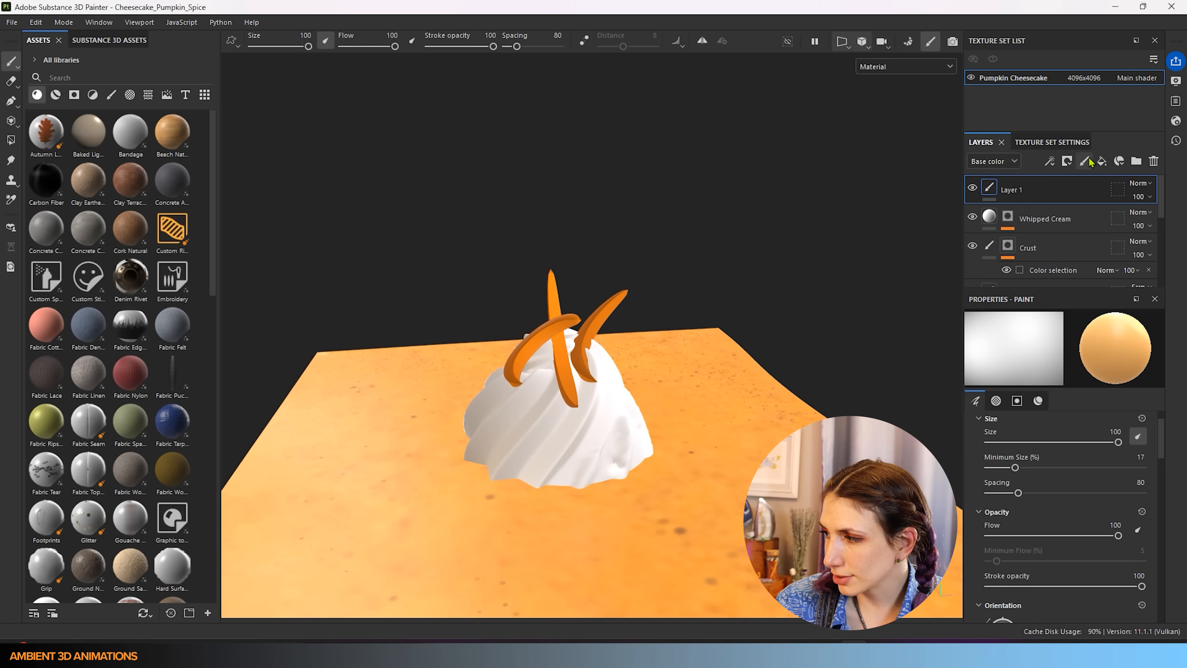
pyautogui.rightClick(1033, 196)
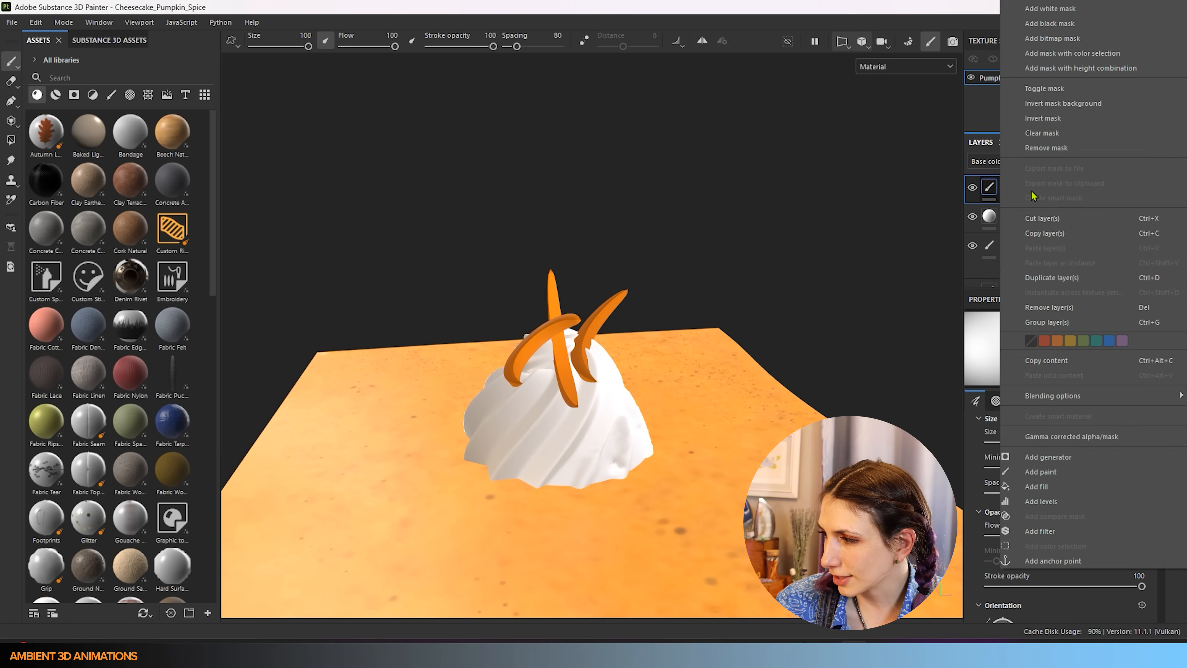
pyautogui.click(1046, 54)
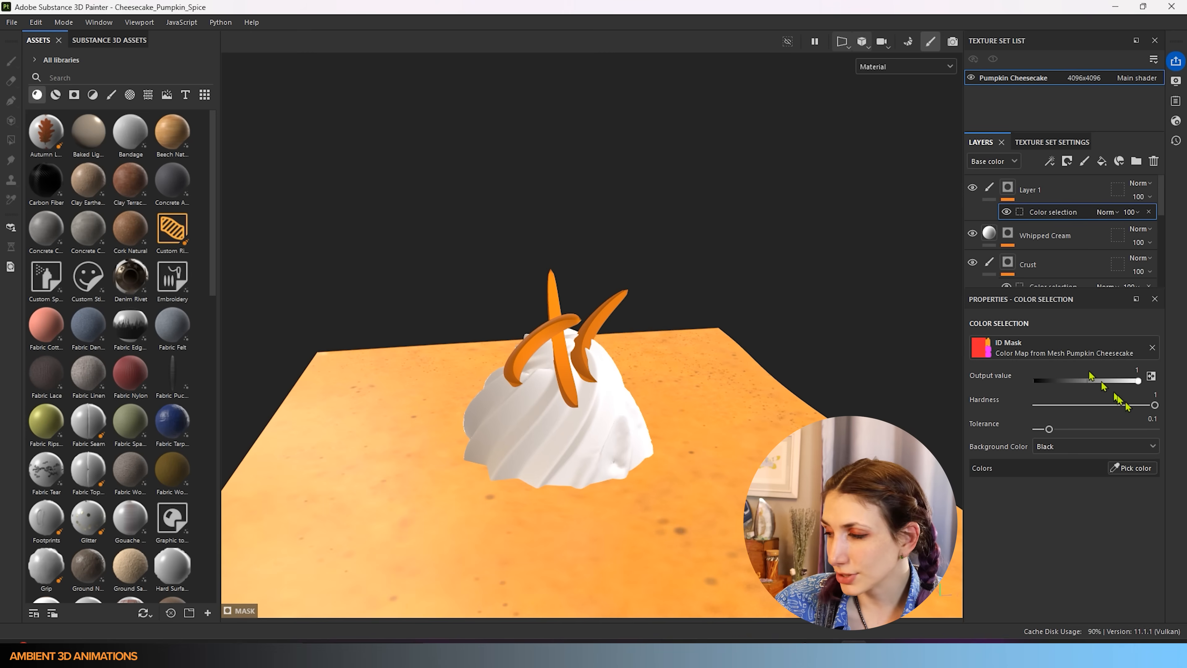
pyautogui.click(1135, 468)
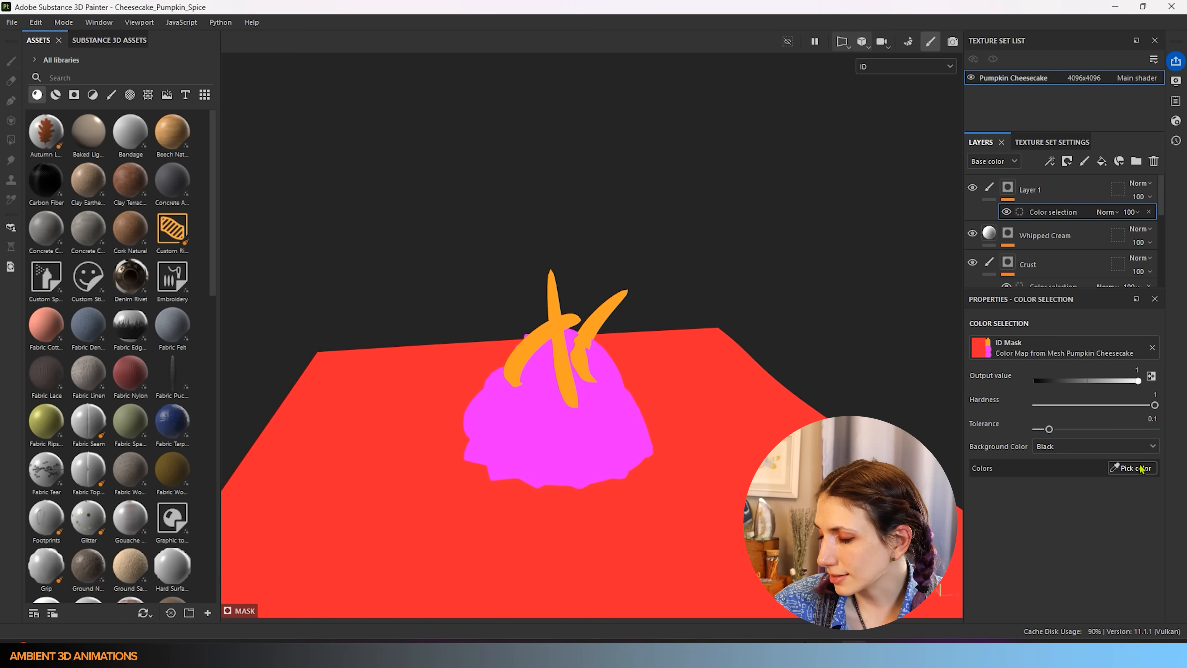
pyautogui.click(560, 319)
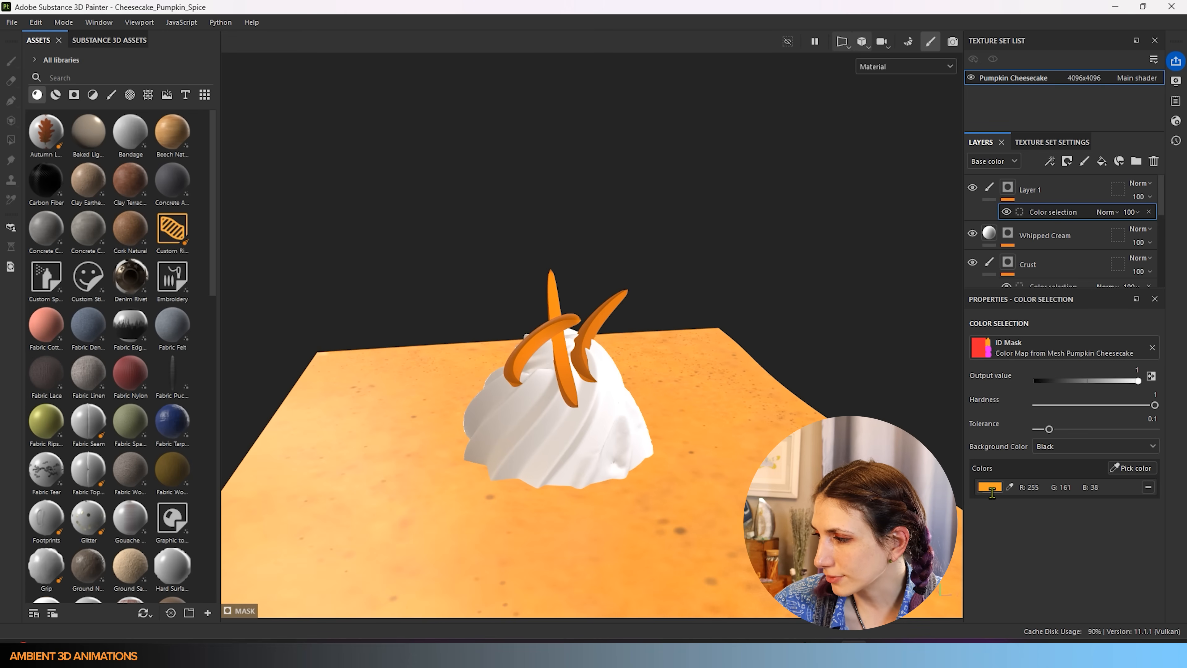
# - Rename the new paint layer to 'Carrots Detail'
pyautogui.doubleClick(1038, 191)
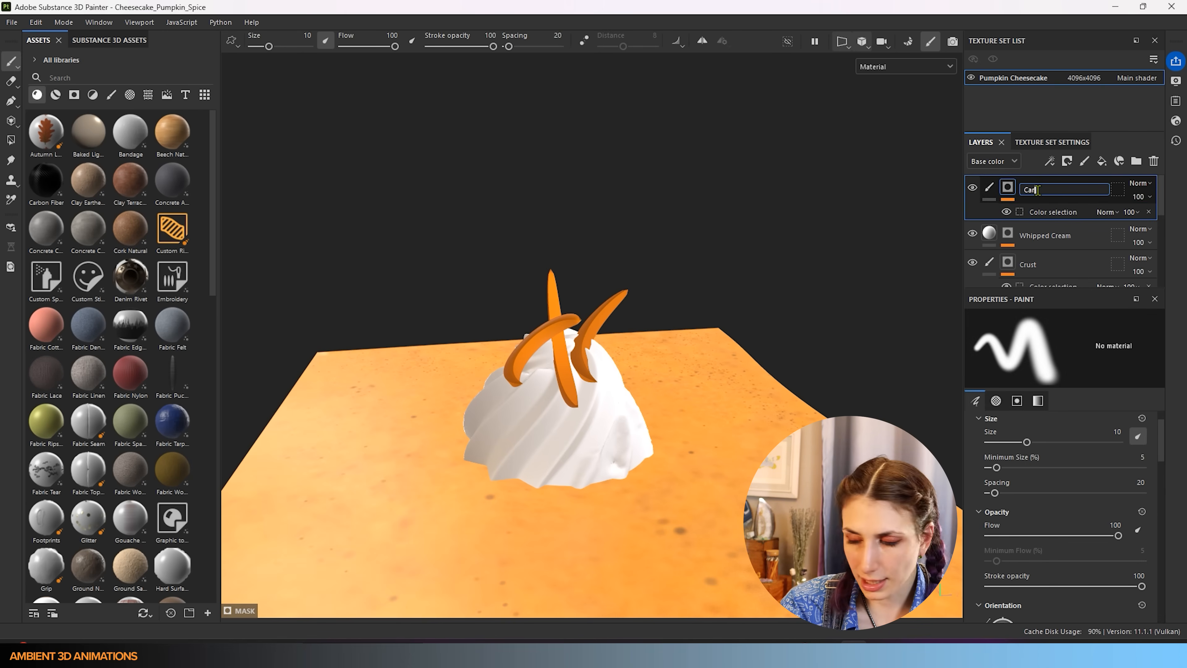
pyautogui.write('Carrots Detail')
pyautogui.press('Return')
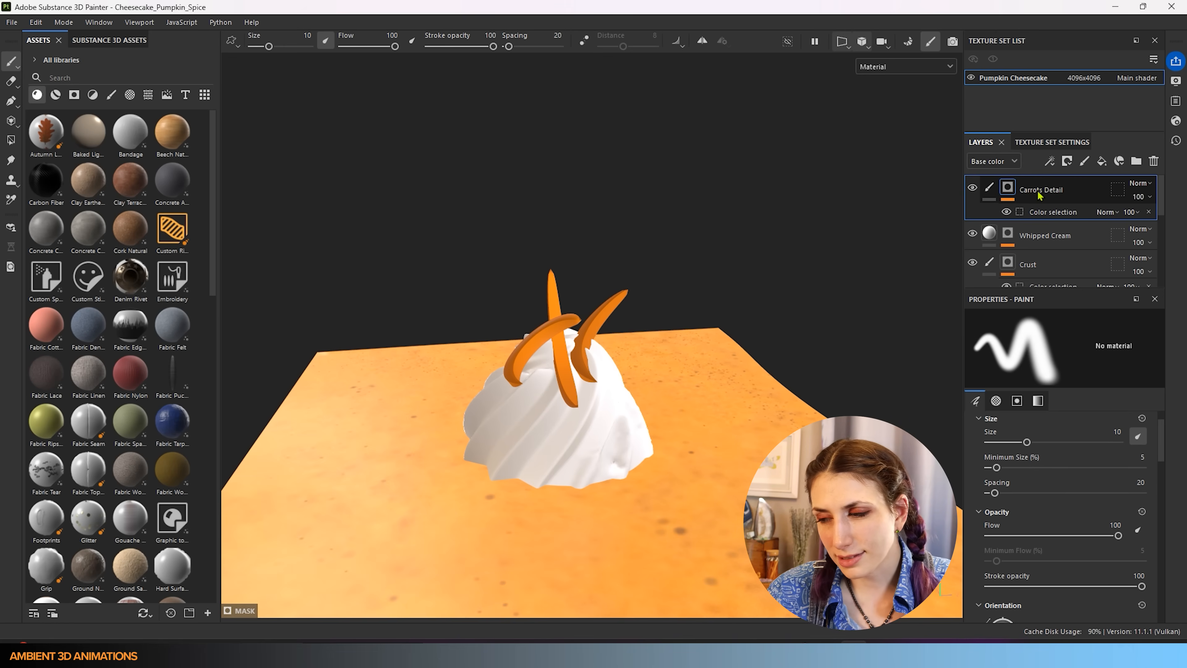
# - Switch the viewport to 2D only and zoom into the flattened UV layout
pyautogui.scroll(-3, 752, 432)
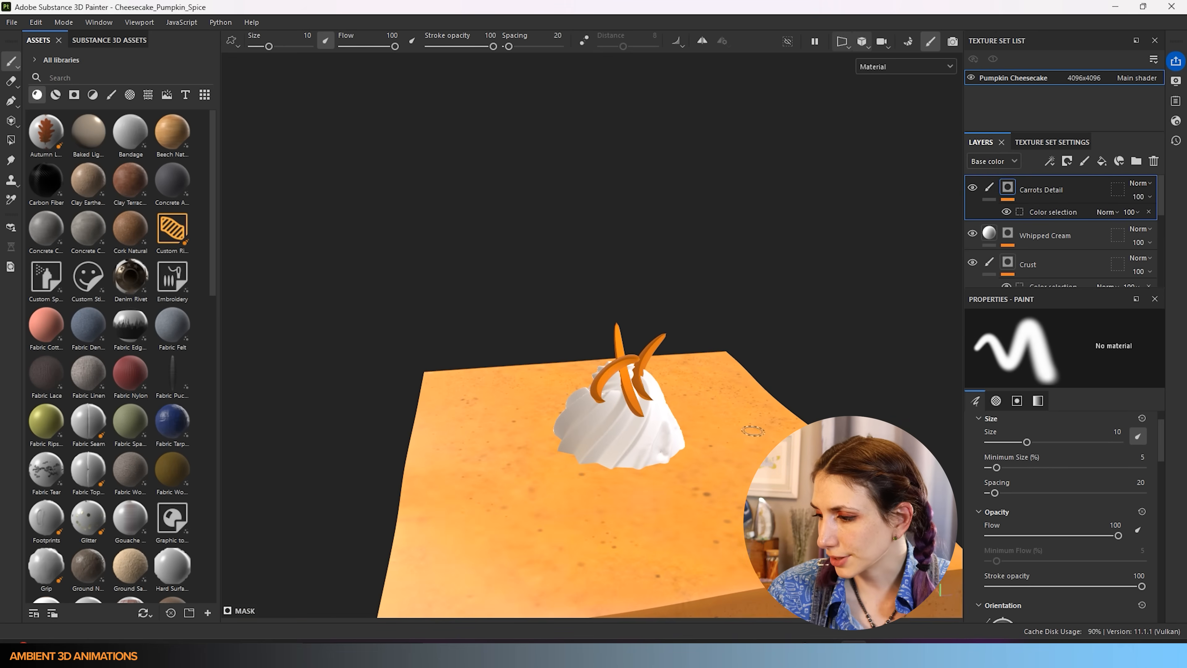
pyautogui.keyDown('alt'); pyautogui.moveTo(690, 472); pyautogui.dragTo(705, 351, button='middle'); pyautogui.keyUp('alt')
pyautogui.scroll(-5, 700, 348)
pyautogui.moveTo(729, 411)
pyautogui.keyDown('alt'); pyautogui.mouseDown()
pyautogui.moveTo(804, 505)
pyautogui.moveTo(1035, 407)
pyautogui.moveTo(941, 430)
pyautogui.moveTo(785, 411)
pyautogui.moveTo(755, 353)
pyautogui.moveTo(621, 379)
pyautogui.moveTo(684, 384)
pyautogui.moveTo(582, 396)
pyautogui.mouseUp(); pyautogui.keyUp('alt')
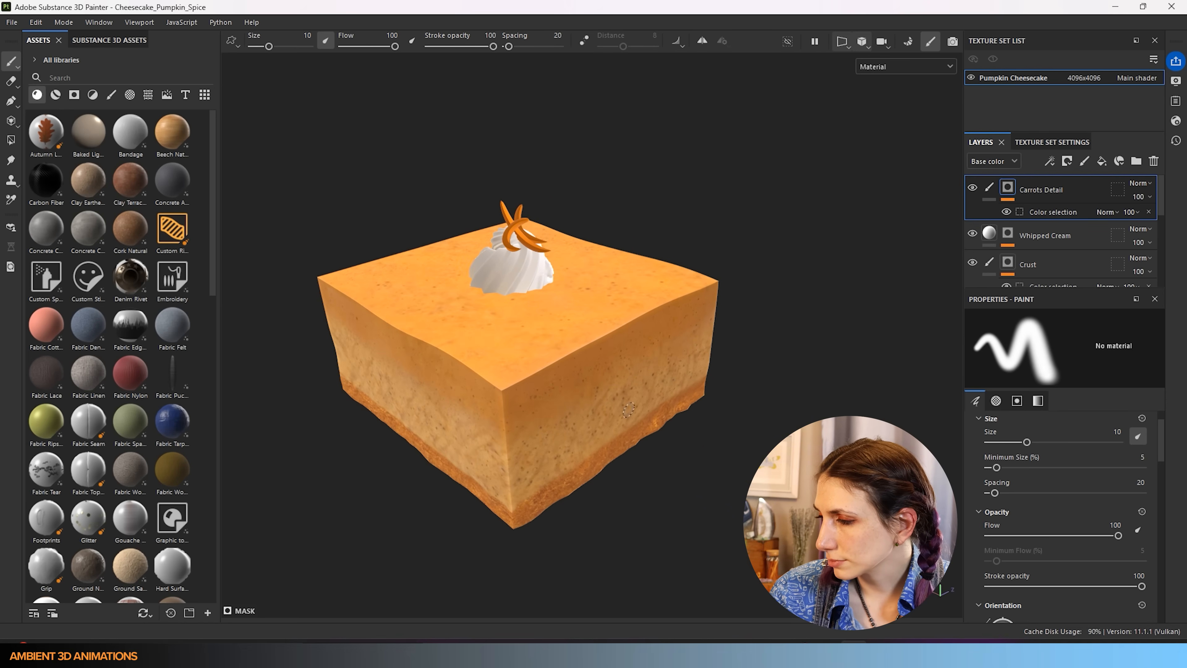
pyautogui.click(862, 41)
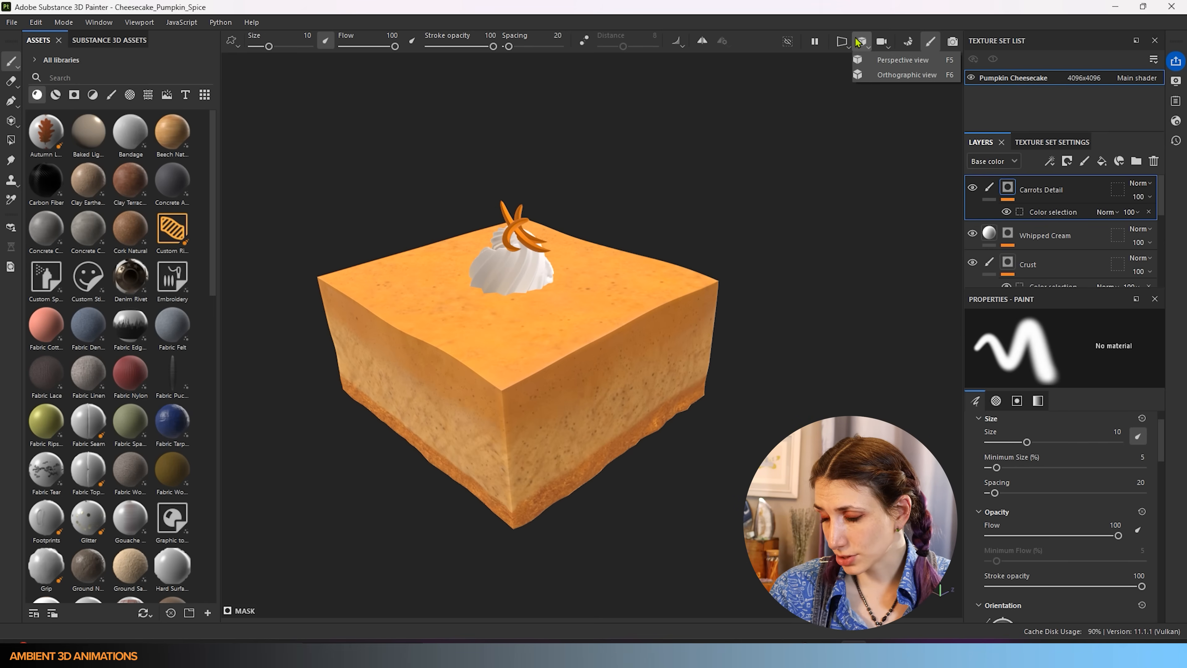
pyautogui.click(841, 42)
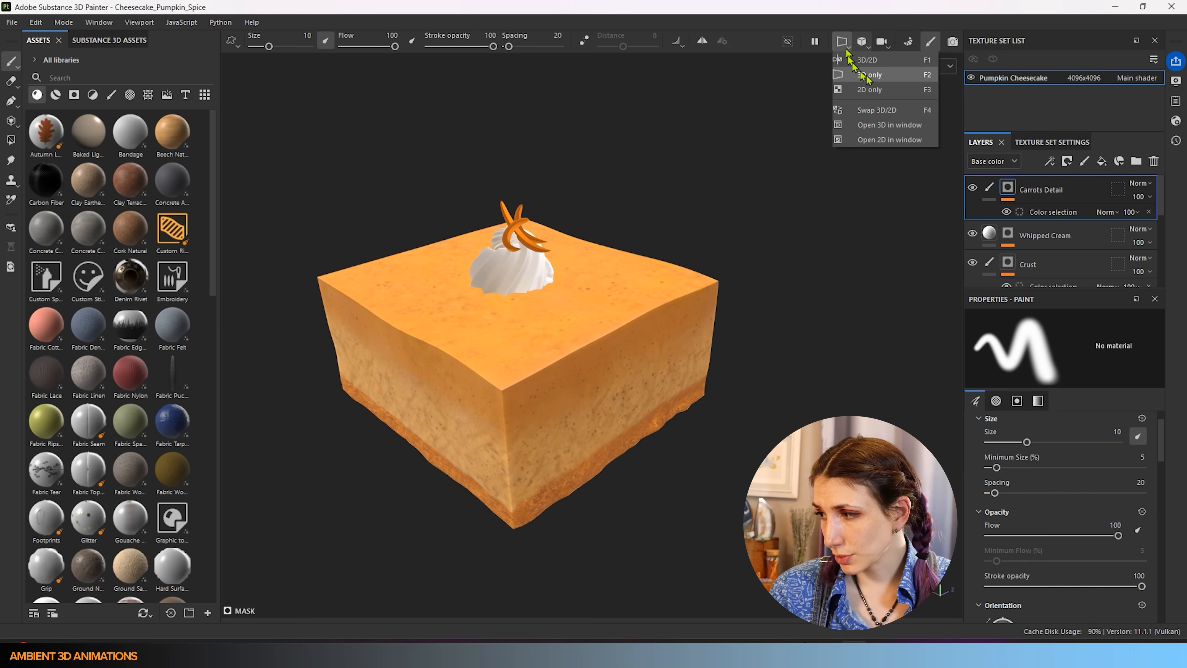
pyautogui.click(886, 92)
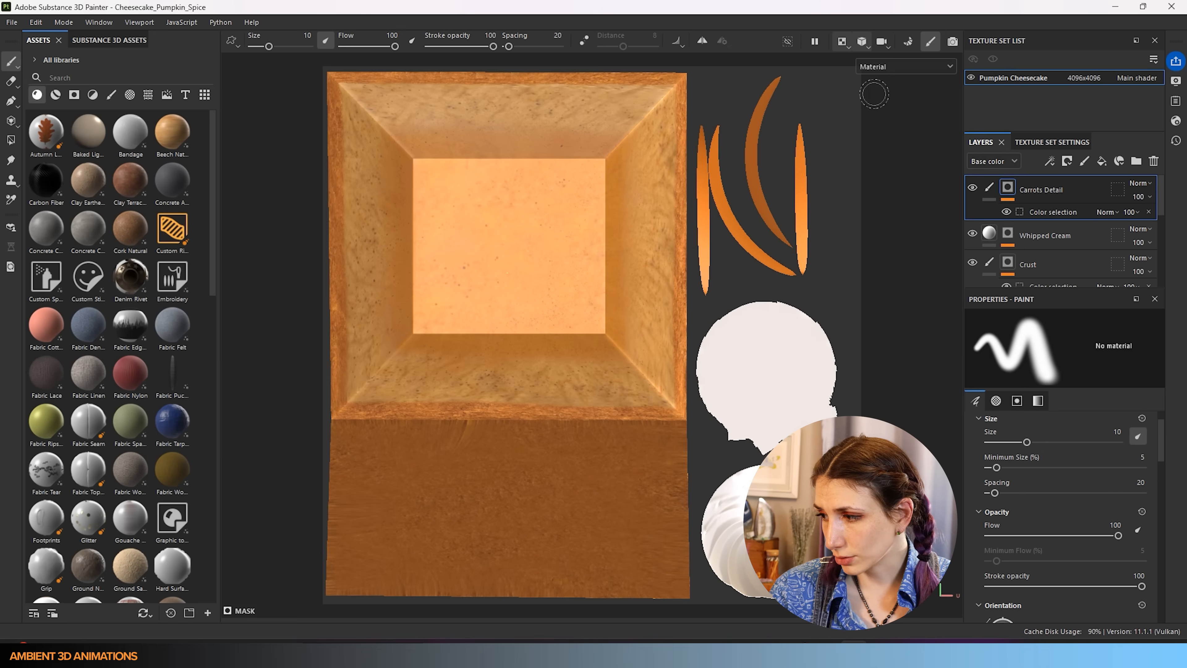
pyautogui.scroll(3, 794, 150)
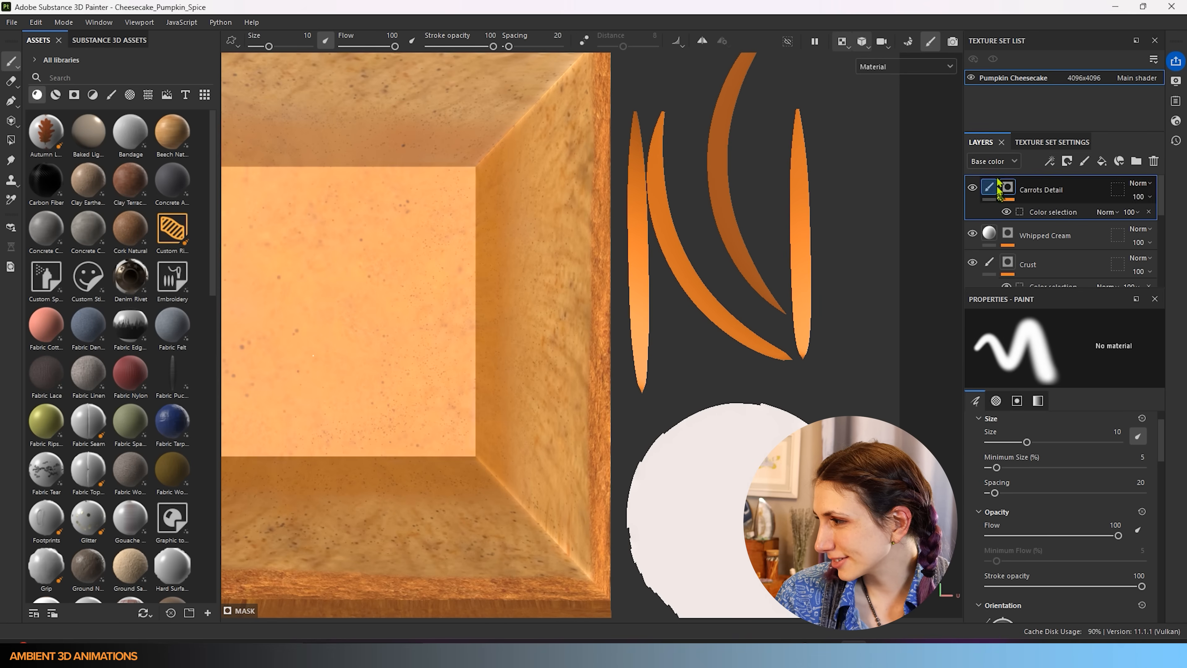
pyautogui.scroll(-1, 1063, 587)
# - On Carrots Detail's paint content, raise the brush's Size, Flow, Angle and Position jitter
pyautogui.click(989, 187)
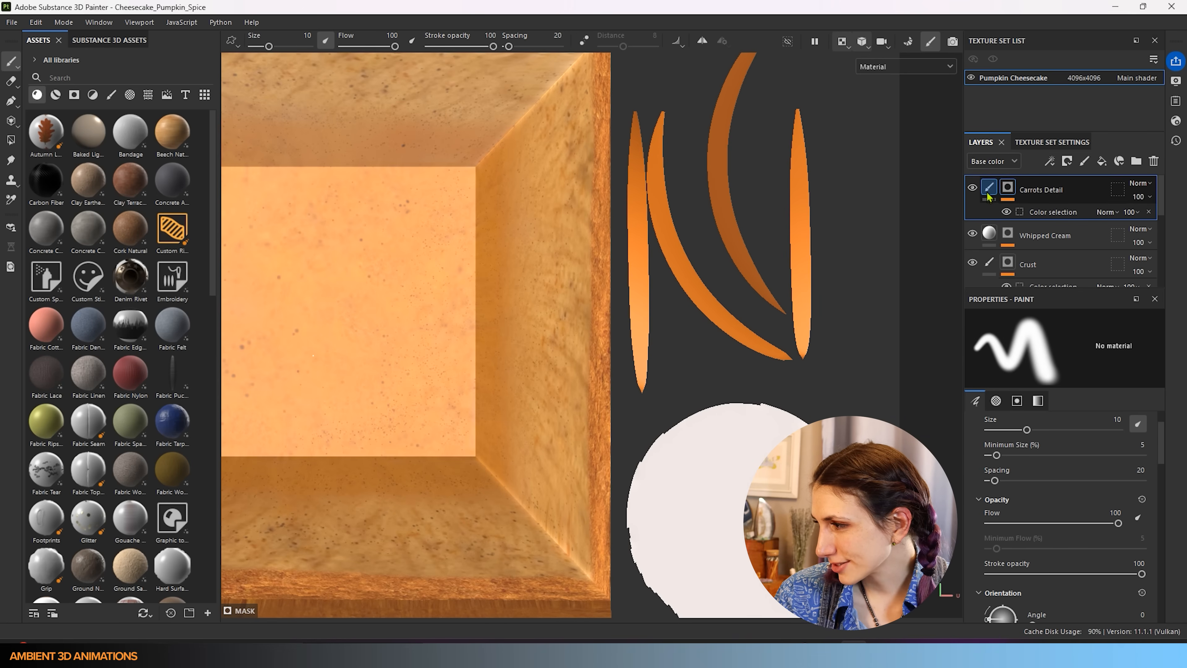
pyautogui.scroll(-6, 1068, 497)
pyautogui.scroll(-10, 1068, 497)
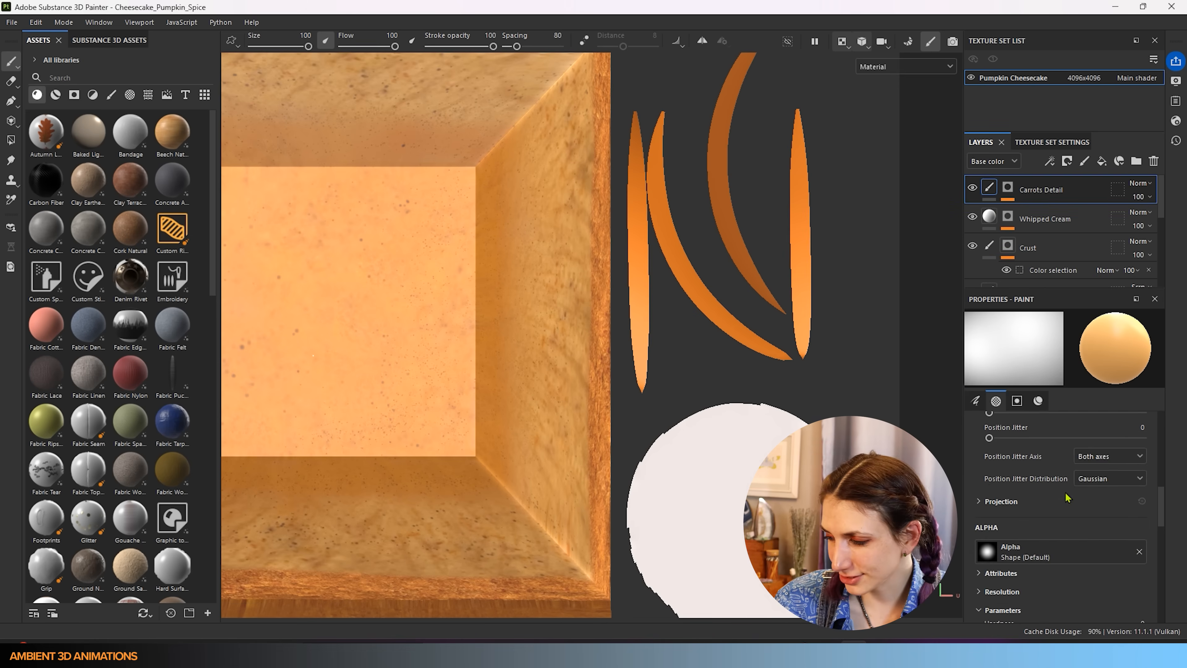
pyautogui.scroll(8, 1063, 500)
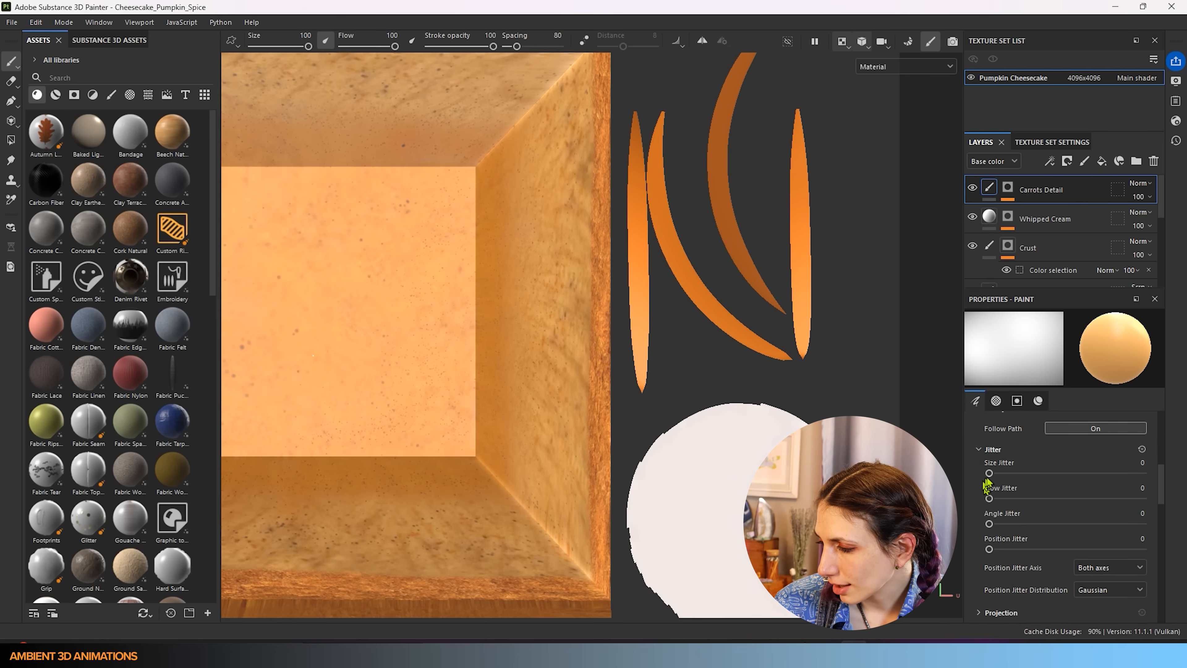
pyautogui.moveTo(1000, 474); pyautogui.dragTo(1070, 476)
pyautogui.scroll(-6, 1070, 585)
pyautogui.scroll(-5, 1071, 585)
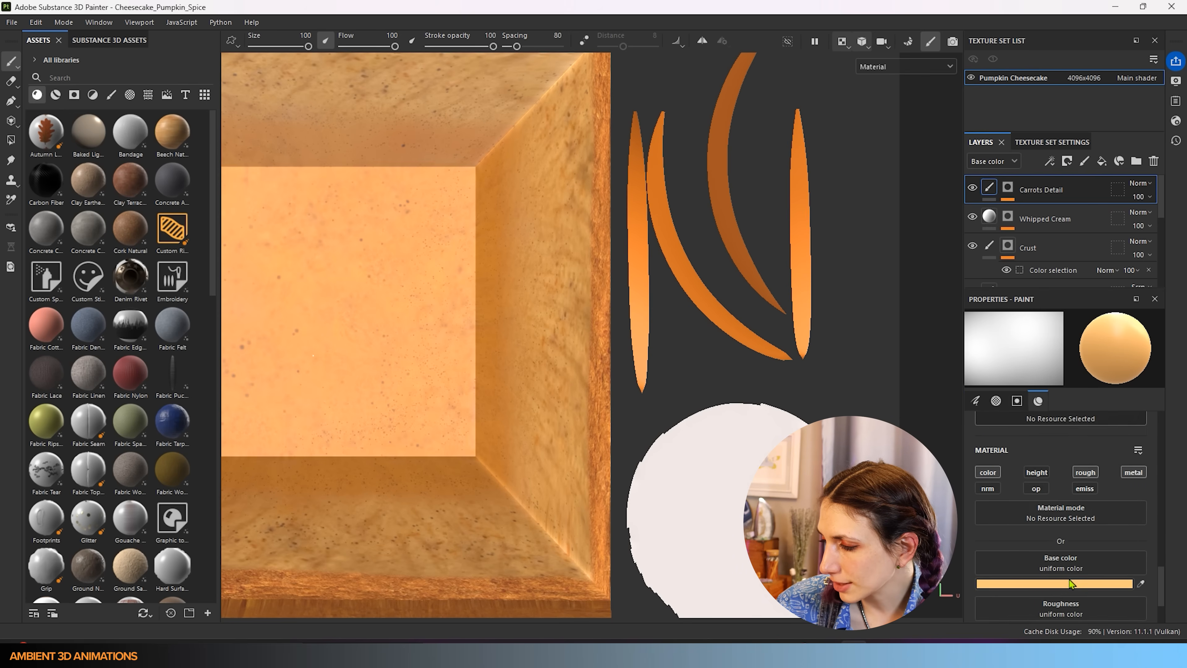
pyautogui.scroll(10, 1071, 584)
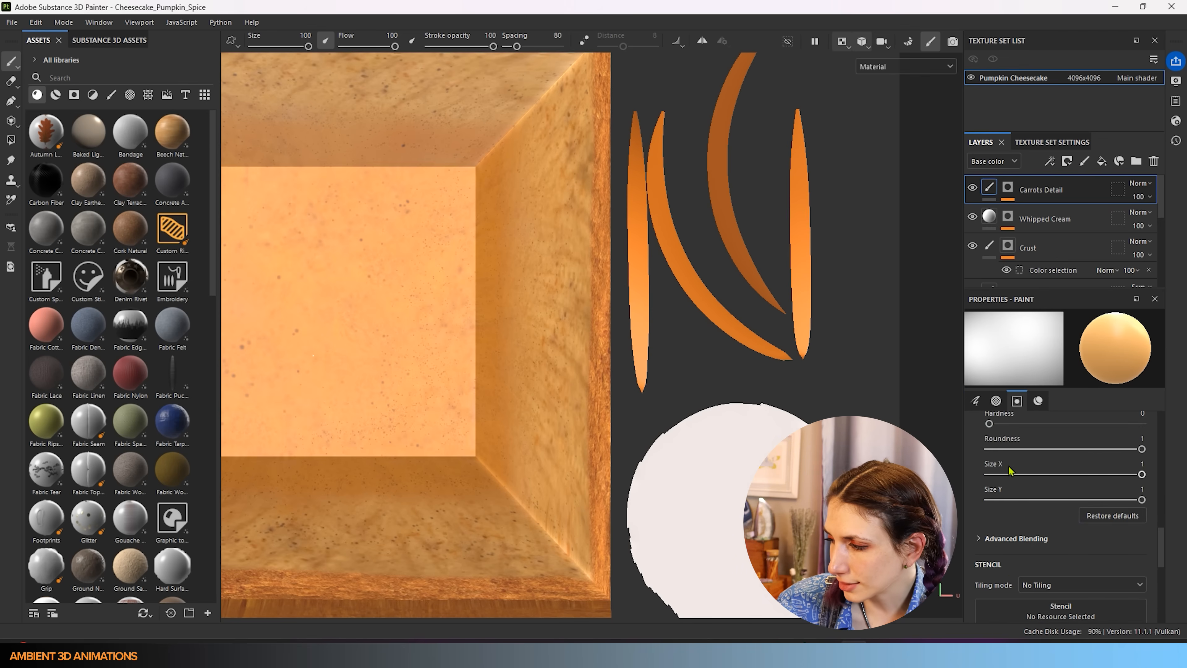
pyautogui.scroll(4, 1006, 462)
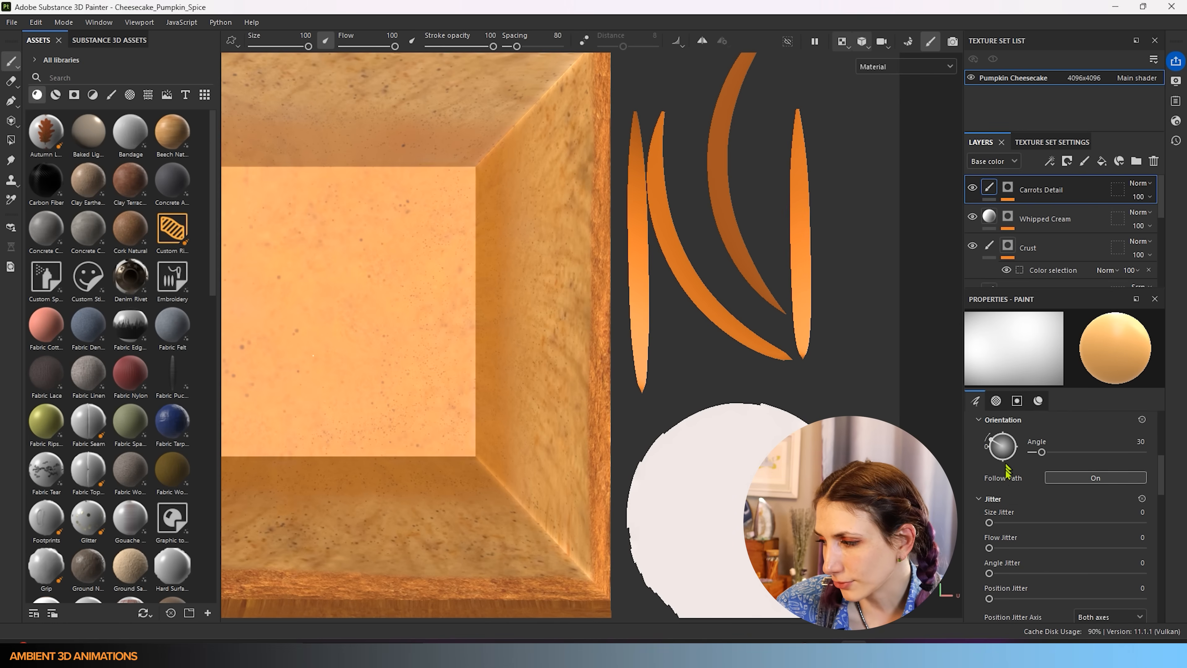
pyautogui.moveTo(1070, 524); pyautogui.dragTo(1074, 523)
pyautogui.moveTo(989, 547); pyautogui.dragTo(1085, 548)
pyautogui.moveTo(1025, 573); pyautogui.dragTo(1091, 574)
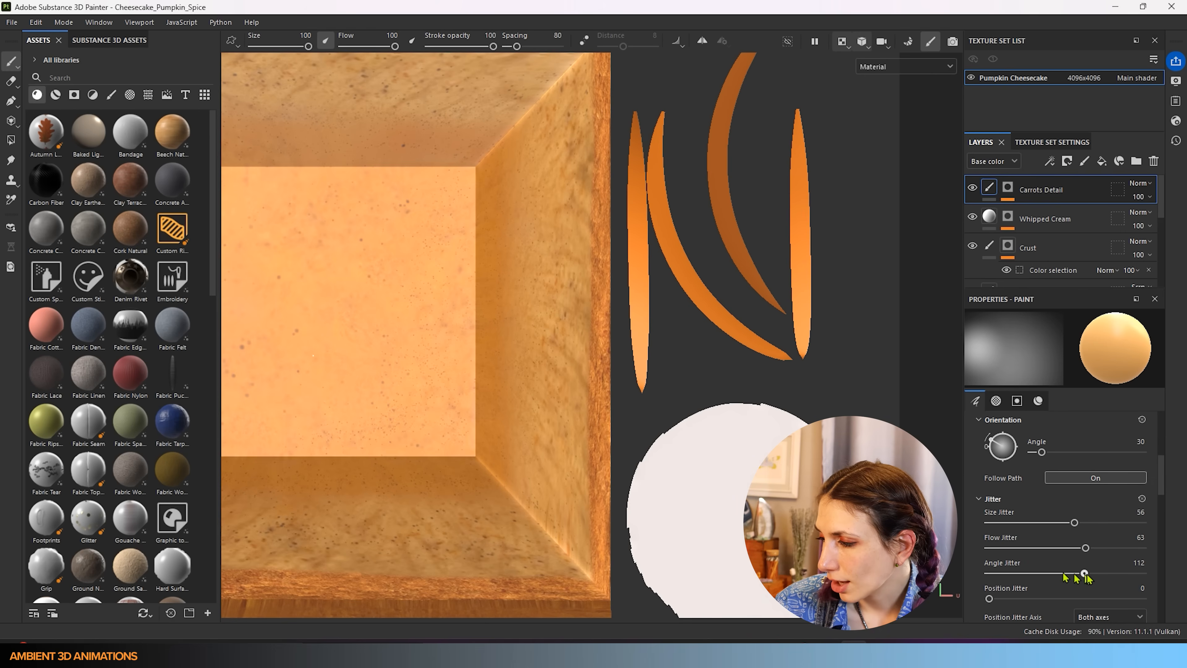
pyautogui.moveTo(990, 598); pyautogui.dragTo(1050, 598)
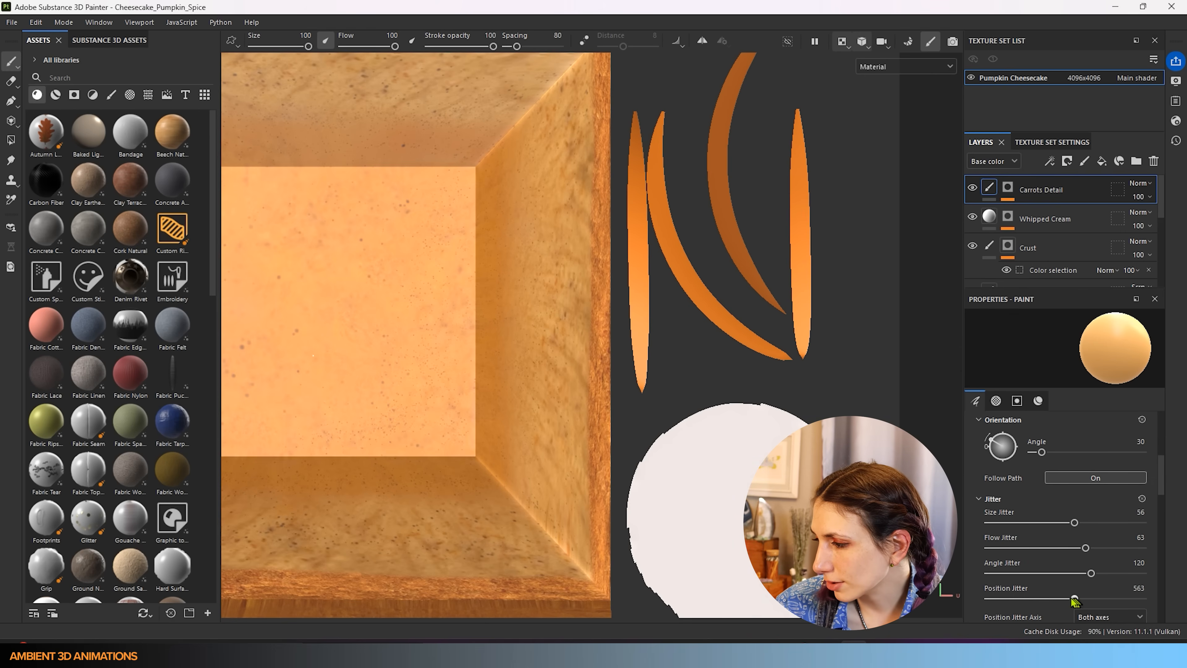
# - Shrink the brush to size 1.91 and pan the 2D view toward the carrot strips
pyautogui.scroll(2, 1061, 585)
pyautogui.press('[')
pyautogui.press('[')
pyautogui.press('[')
pyautogui.press('[')
pyautogui.press('[')
pyautogui.press('[')
pyautogui.press('[')
pyautogui.press('[')
pyautogui.press('[')
pyautogui.press('[')
pyautogui.press('[')
pyautogui.press('[')
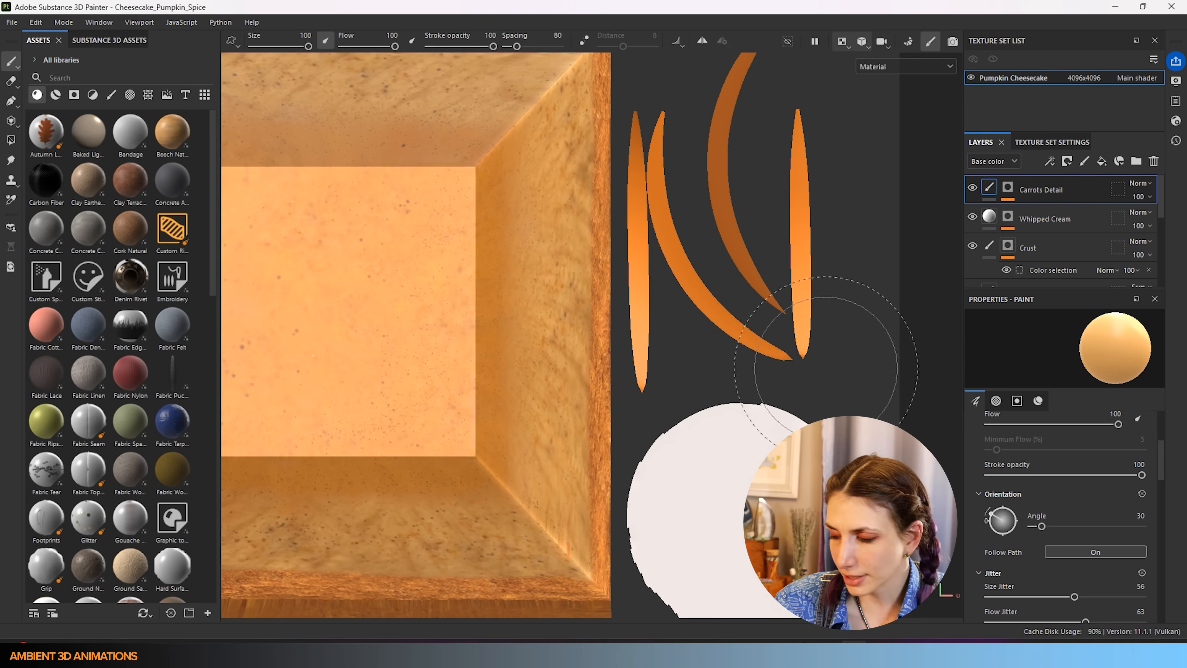
pyautogui.scroll(3, 1035, 491)
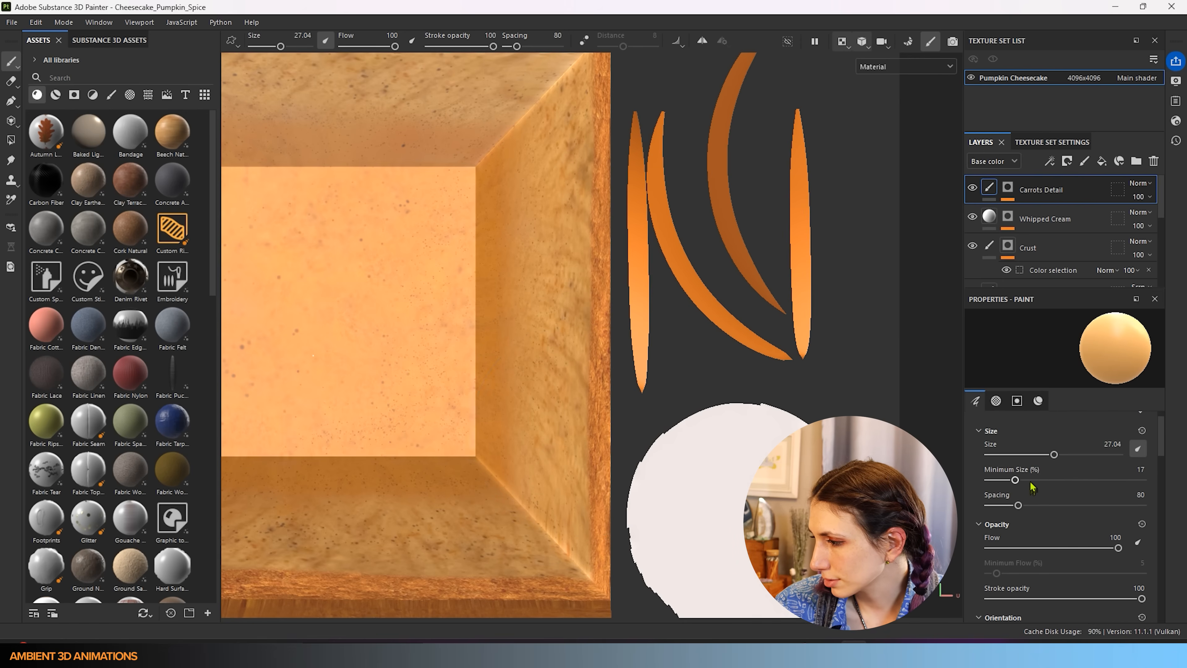
pyautogui.moveTo(1050, 477); pyautogui.dragTo(1003, 488)
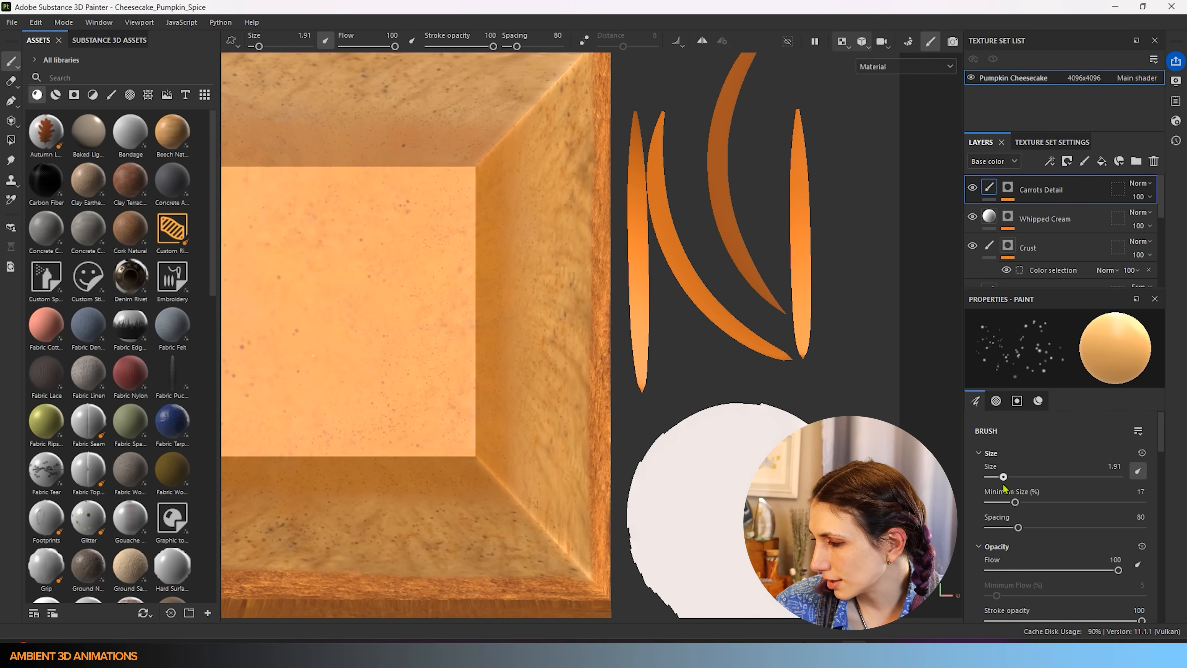
pyautogui.scroll(-3, 1023, 543)
pyautogui.scroll(-10, 1025, 548)
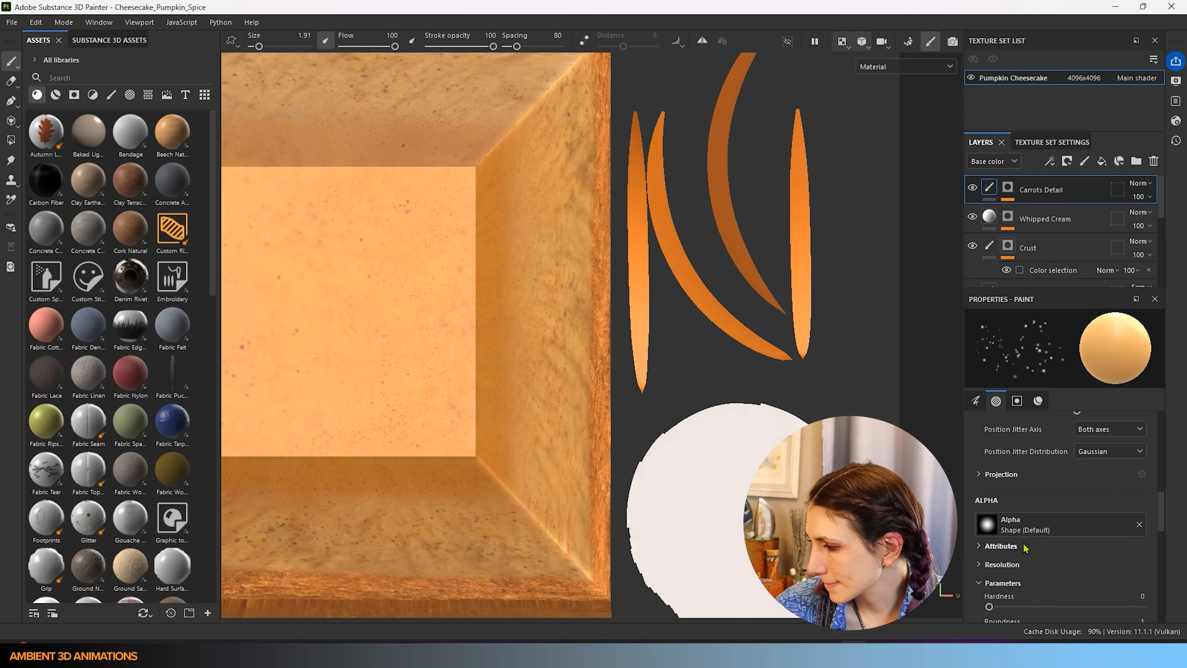
pyautogui.scroll(-5, 1024, 547)
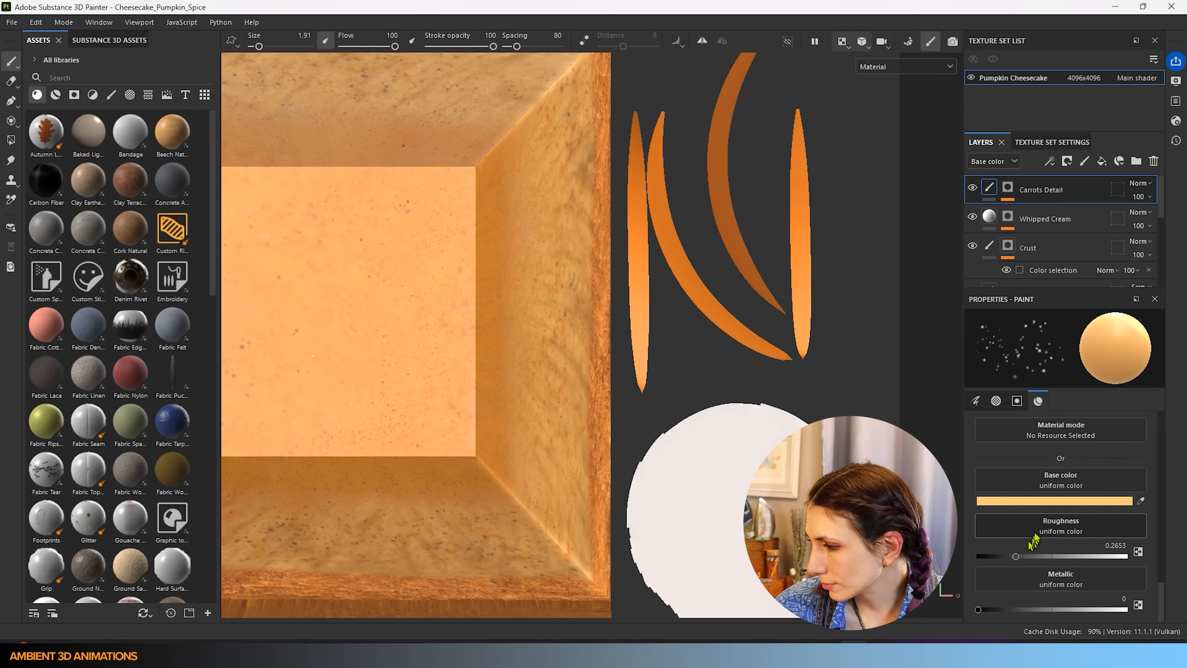
pyautogui.moveTo(829, 168); pyautogui.dragTo(816, 223, button='middle')
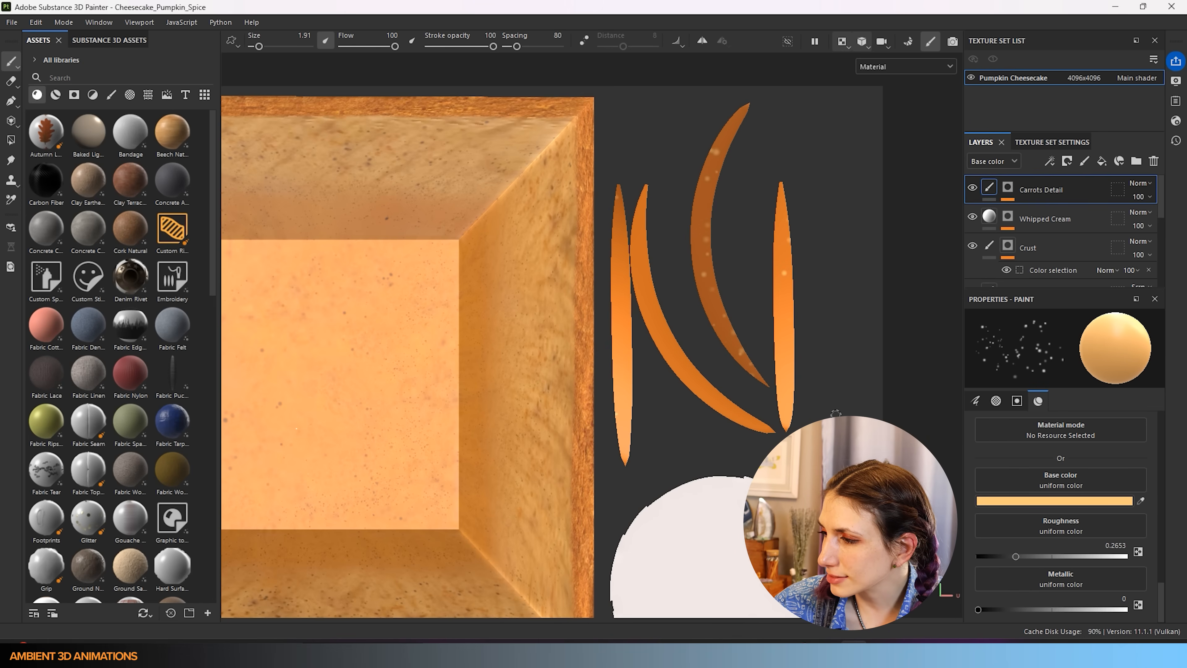
# - Sample the carrot stroke's light orange, FFA65A, as the speckle base colour
pyautogui.click(1044, 500)
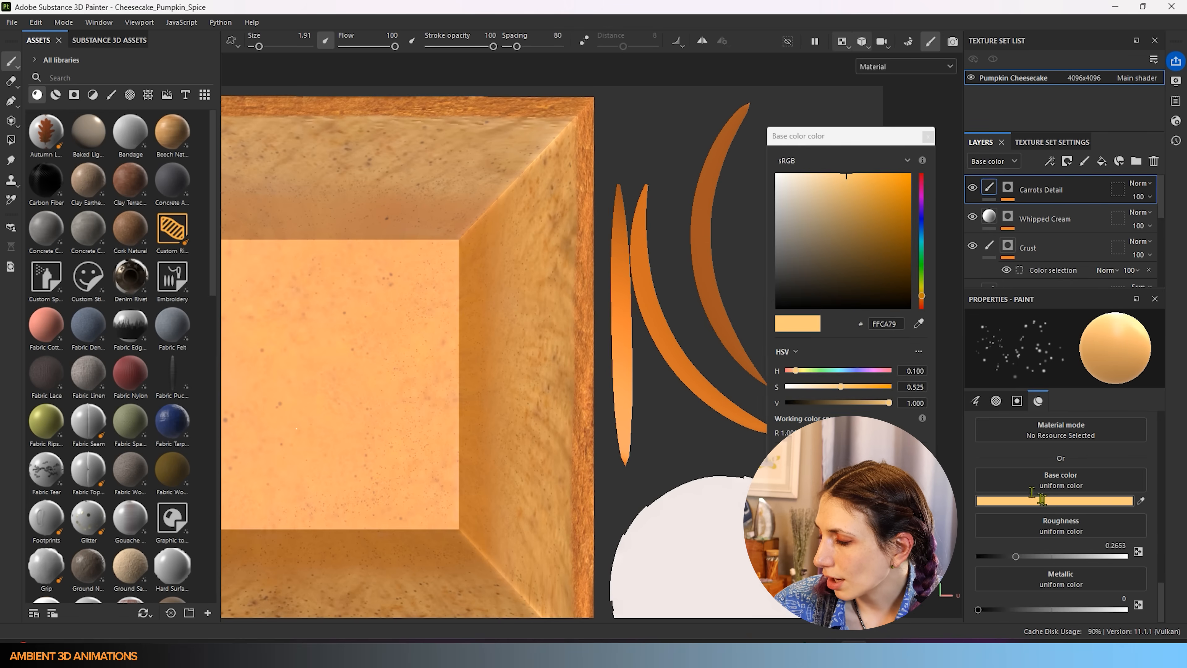
pyautogui.moveTo(925, 298); pyautogui.dragTo(924, 300)
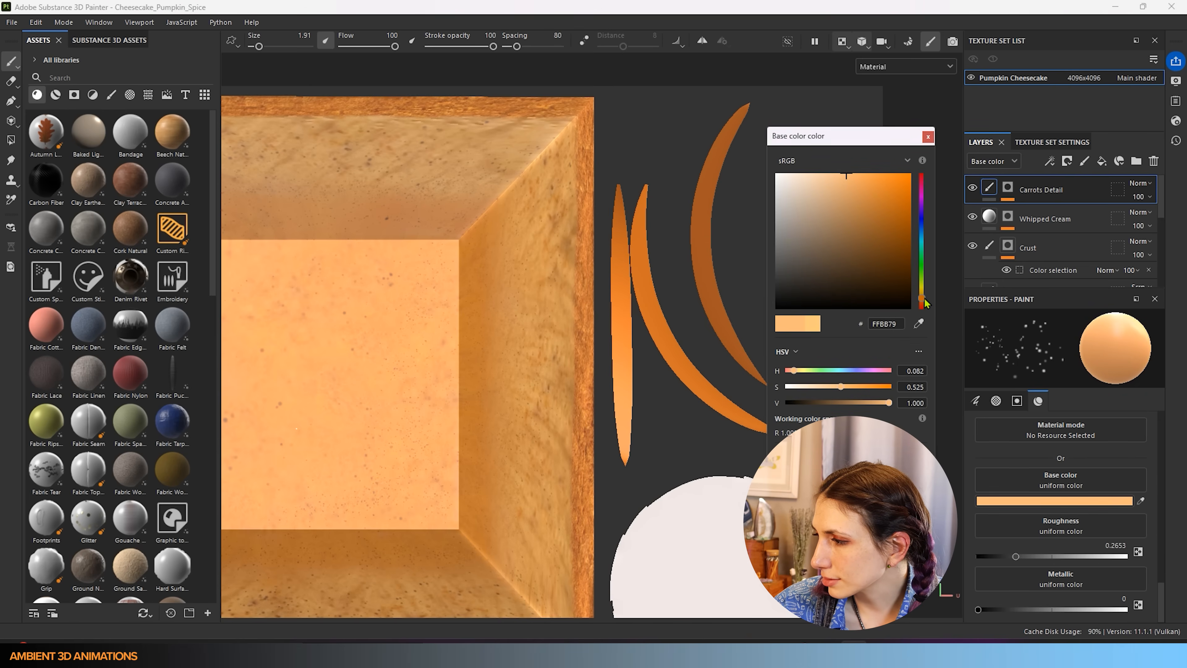
pyautogui.click(919, 323)
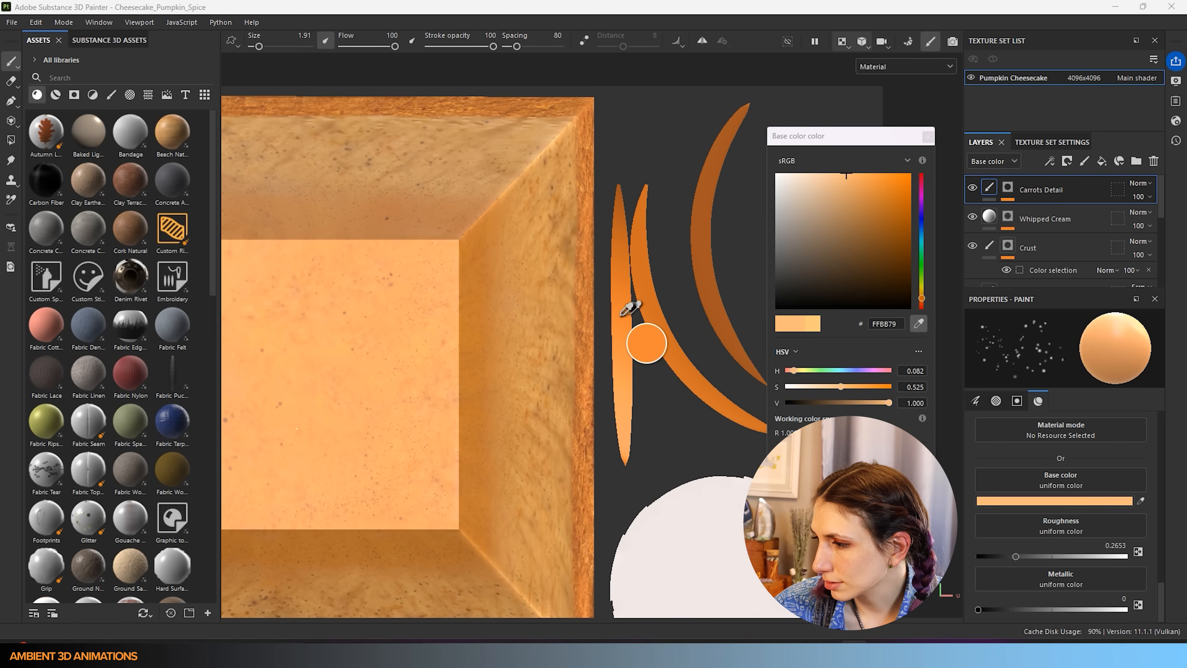
pyautogui.click(624, 381)
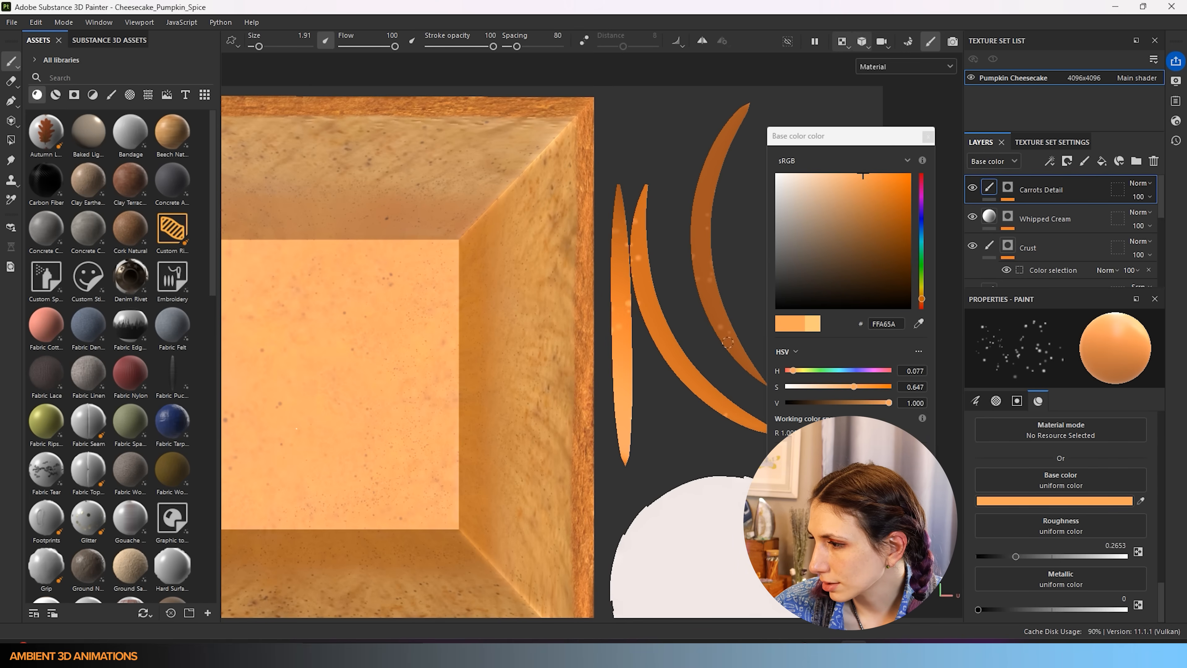
# - Lower the brush flow to 34
pyautogui.scroll(3, 1058, 511)
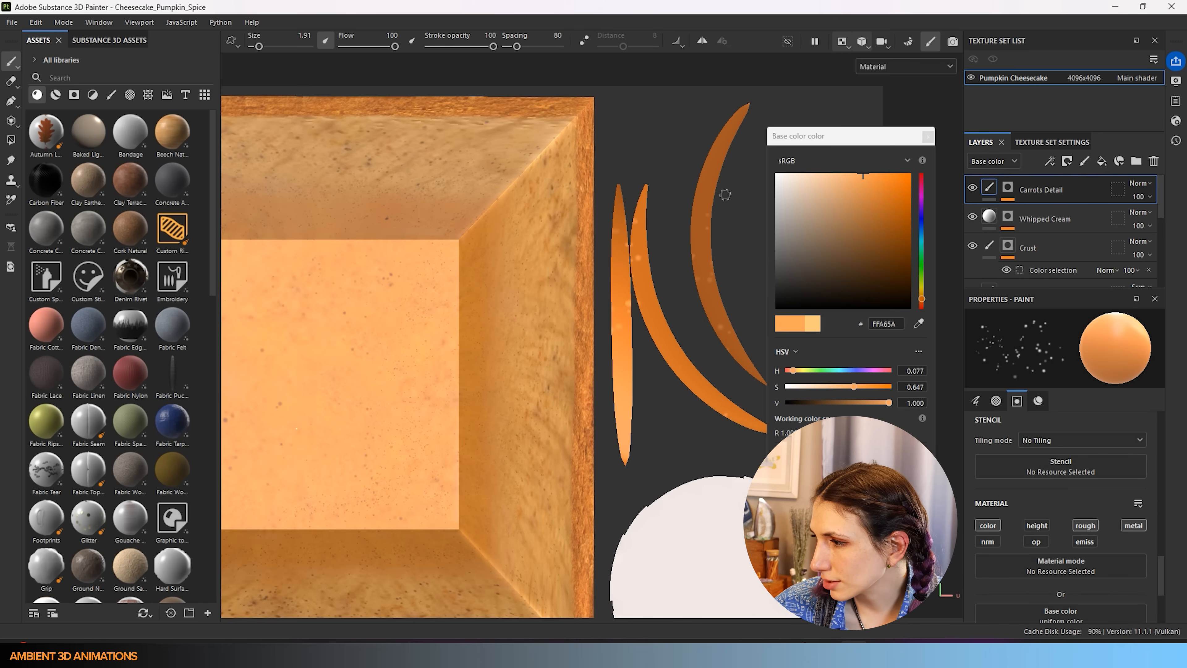
pyautogui.scroll(-5, 1054, 504)
pyautogui.scroll(5, 1054, 504)
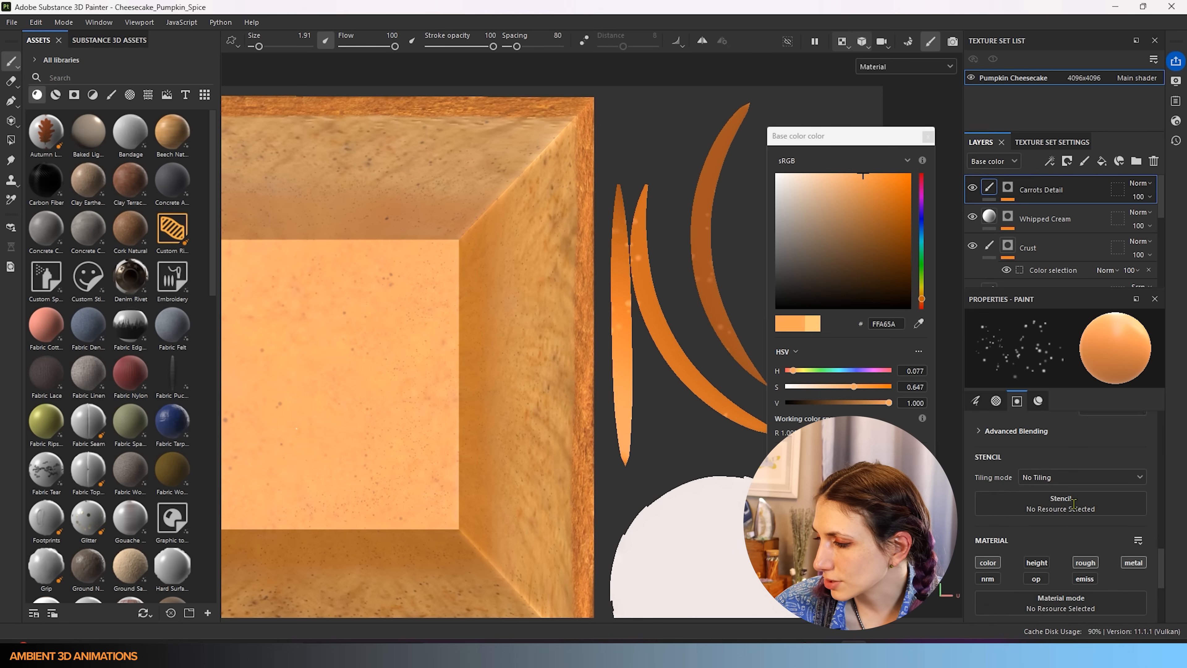
pyautogui.scroll(5, 1028, 515)
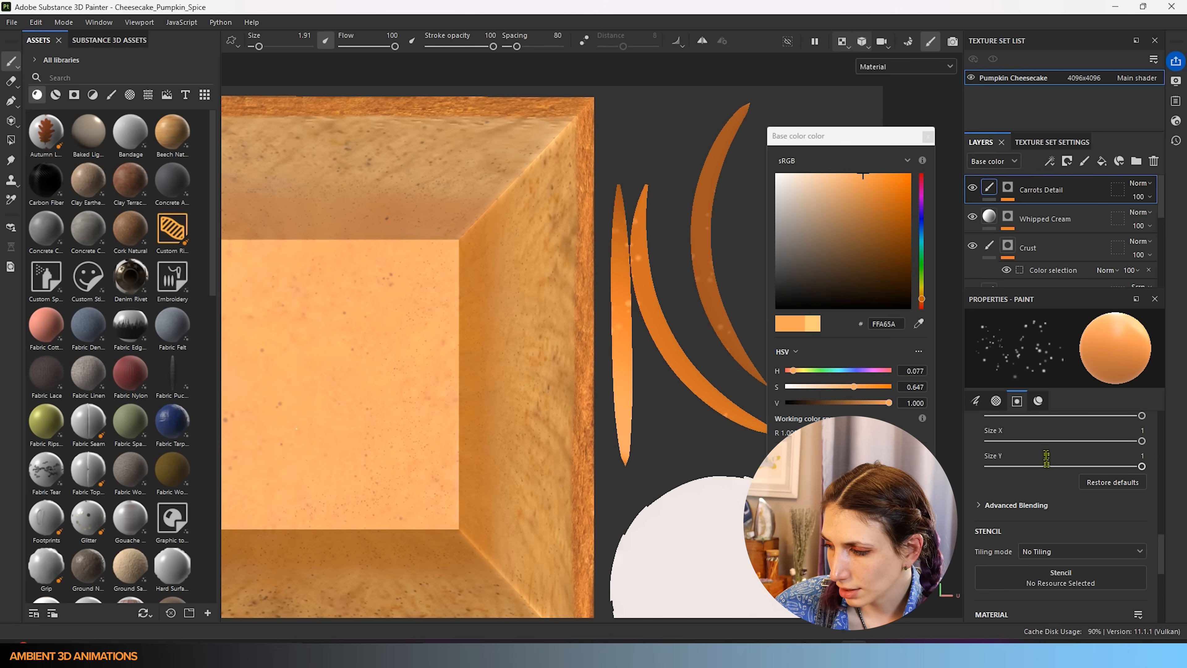
pyautogui.scroll(8, 1046, 468)
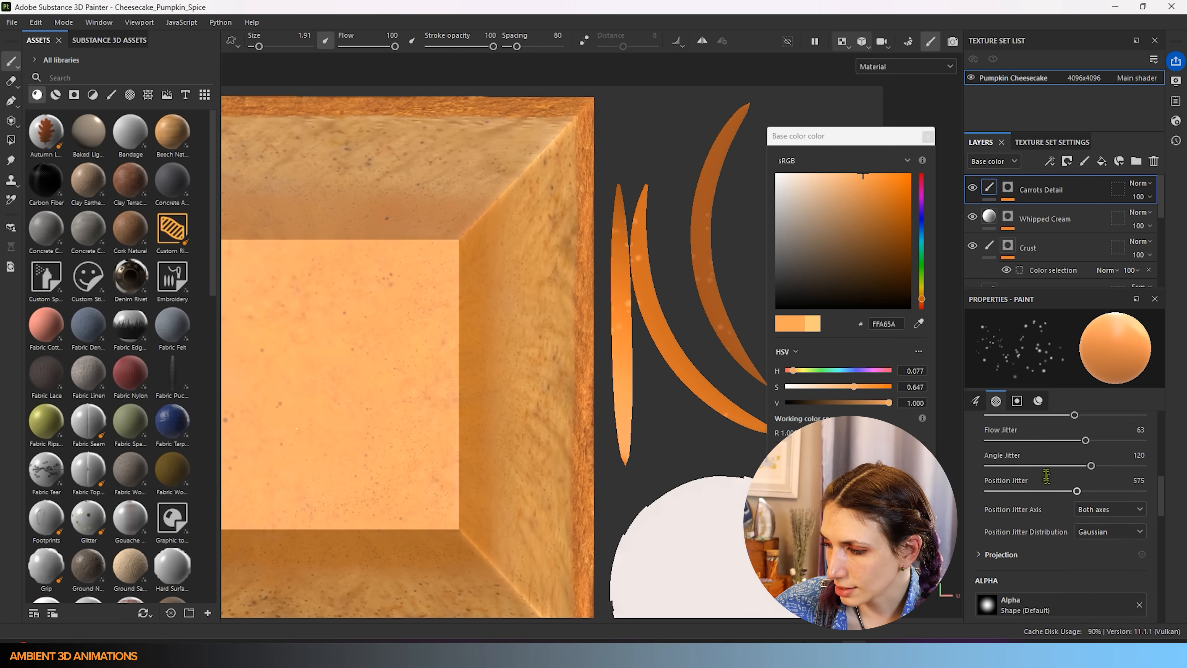
pyautogui.scroll(4, 1090, 477)
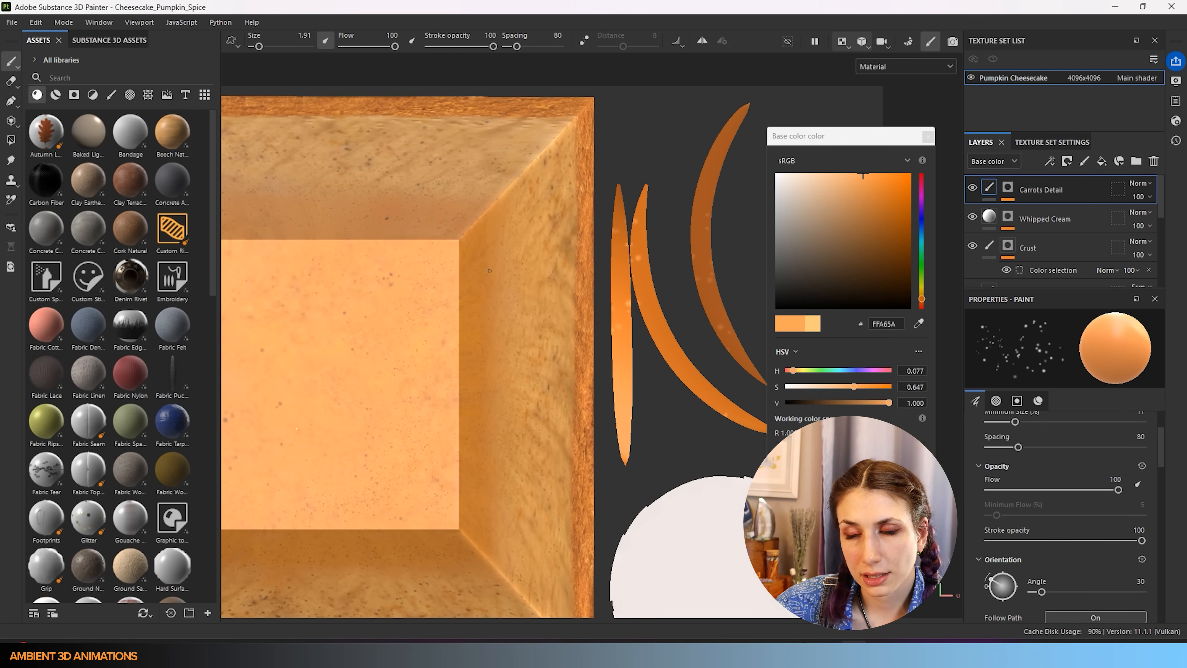
pyautogui.scroll(3, 1066, 444)
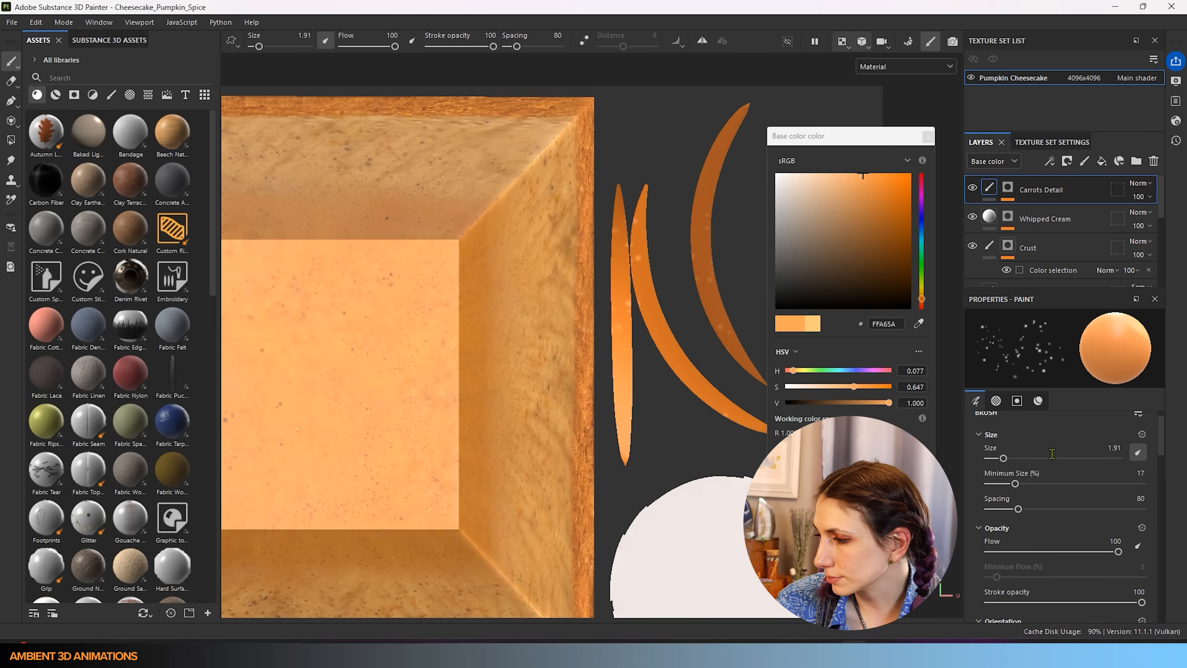
pyautogui.moveTo(1119, 570); pyautogui.dragTo(1033, 570)
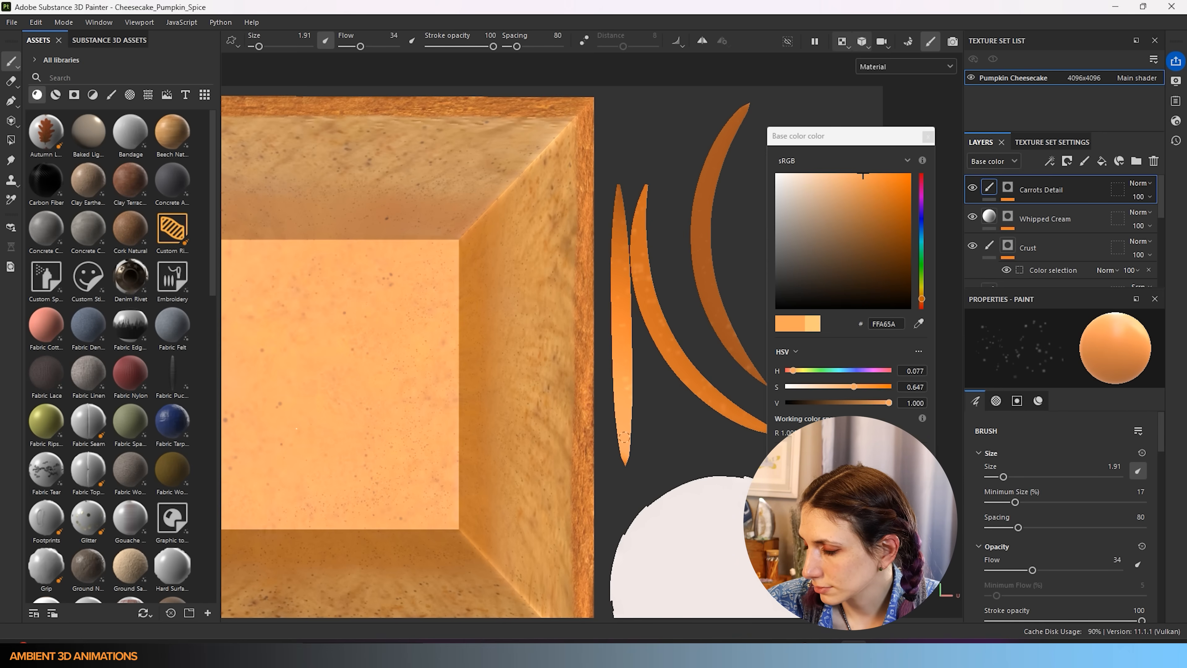
# - Set the paint to fully saturated orange FF7500, enlarge the brush, and raise flow to 83
pyautogui.moveTo(878, 187); pyautogui.dragTo(876, 192)
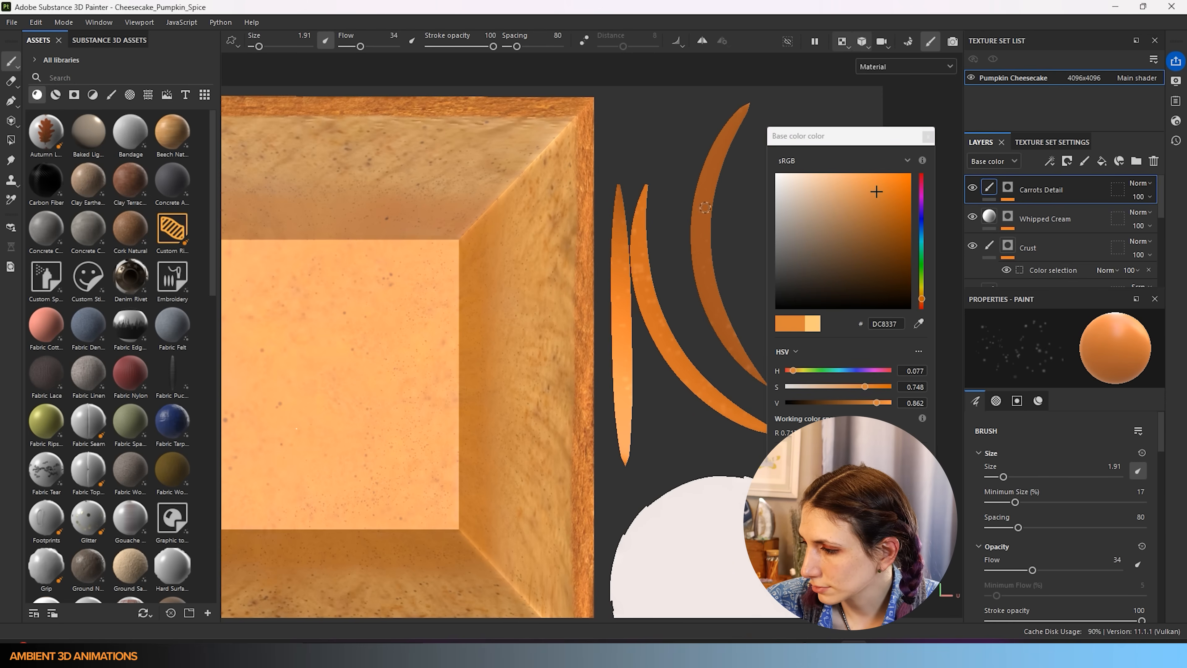
pyautogui.press(']')
pyautogui.press(']')
pyautogui.press(']')
pyautogui.press(']')
pyautogui.press(']')
pyautogui.press(']')
pyautogui.press(']')
pyautogui.press(']')
pyautogui.press(']')
pyautogui.press(']')
pyautogui.press(']')
pyautogui.press(']')
pyautogui.press(']')
pyautogui.press(']')
pyautogui.press(']')
pyautogui.press(']')
pyautogui.press(']')
pyautogui.press(']')
pyautogui.press(']')
pyautogui.press(']')
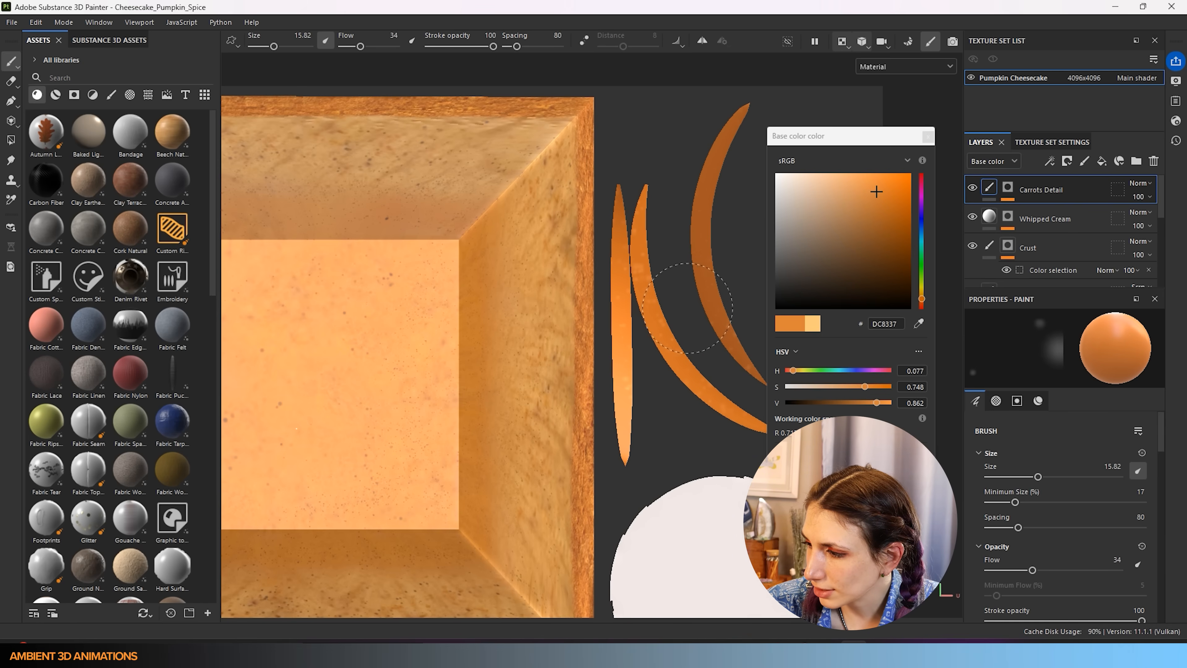
pyautogui.click(894, 187)
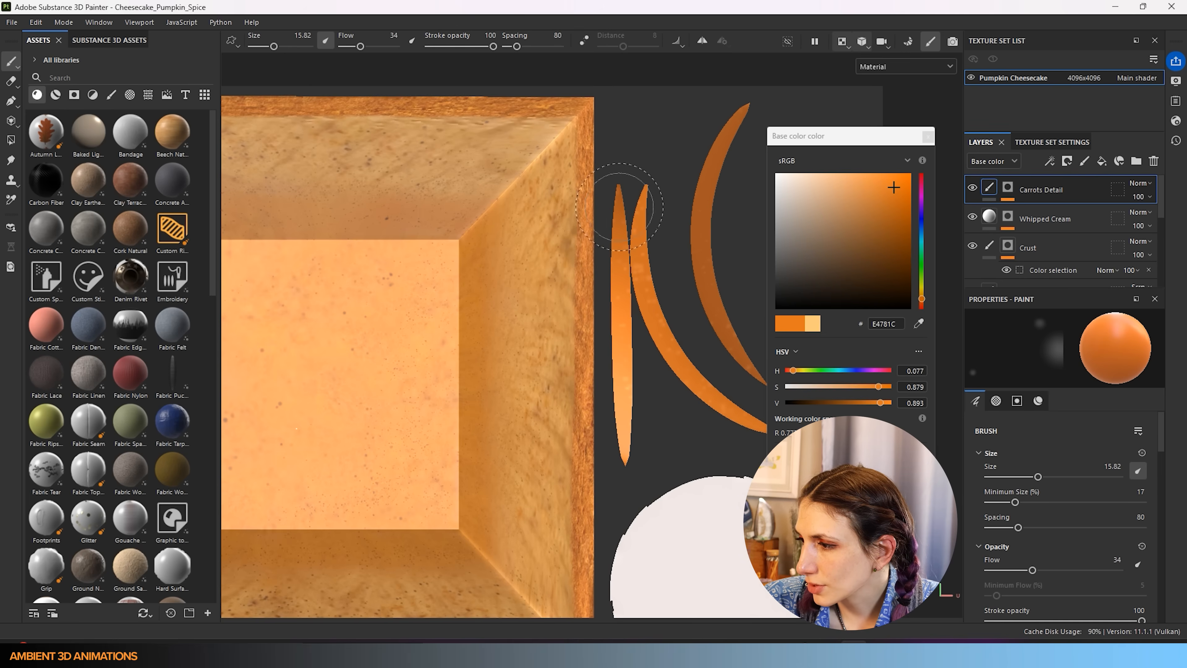
pyautogui.moveTo(1033, 570)
pyautogui.mouseDown()
pyautogui.moveTo(1076, 569)
pyautogui.moveTo(1066, 570)
pyautogui.mouseUp()
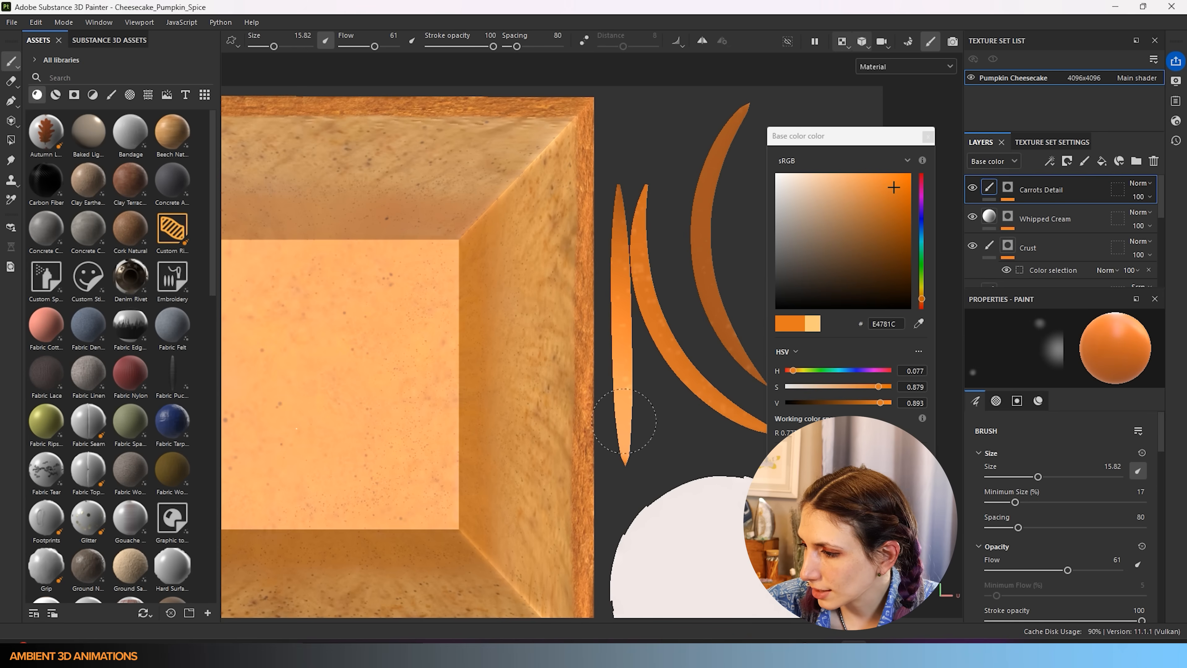
pyautogui.moveTo(902, 182); pyautogui.dragTo(917, 171)
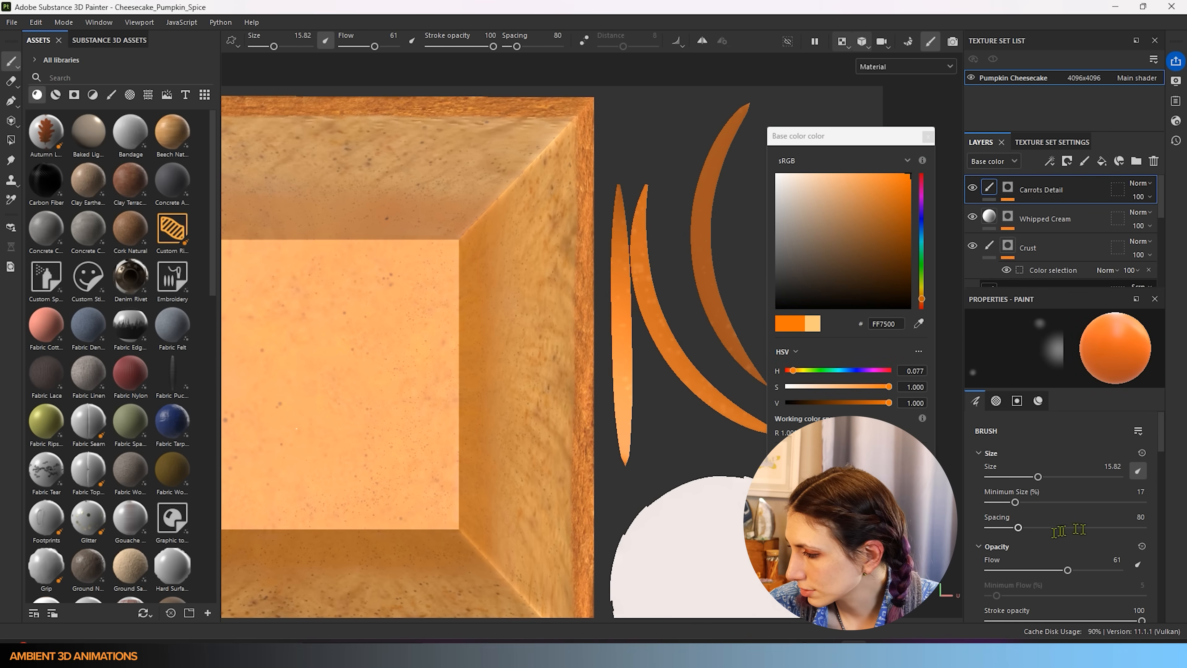
pyautogui.moveTo(1081, 579); pyautogui.dragTo(1096, 571)
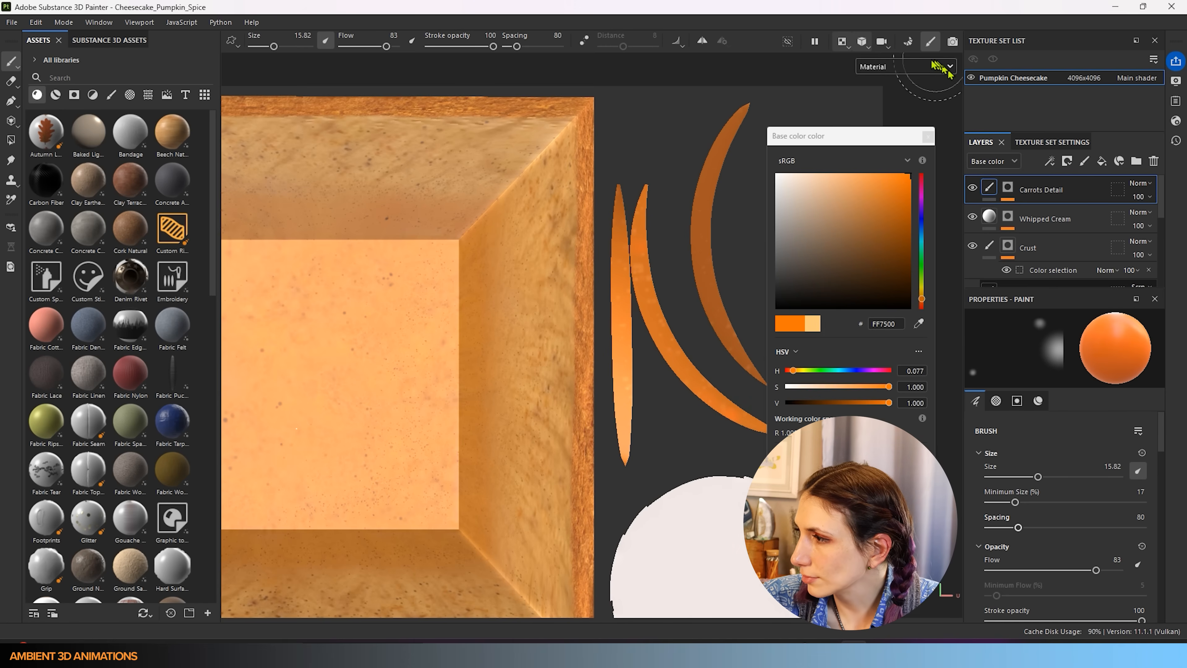
# - Zoom out and recenter the 2D view to show the whole UV layout
pyautogui.moveTo(920, 179)
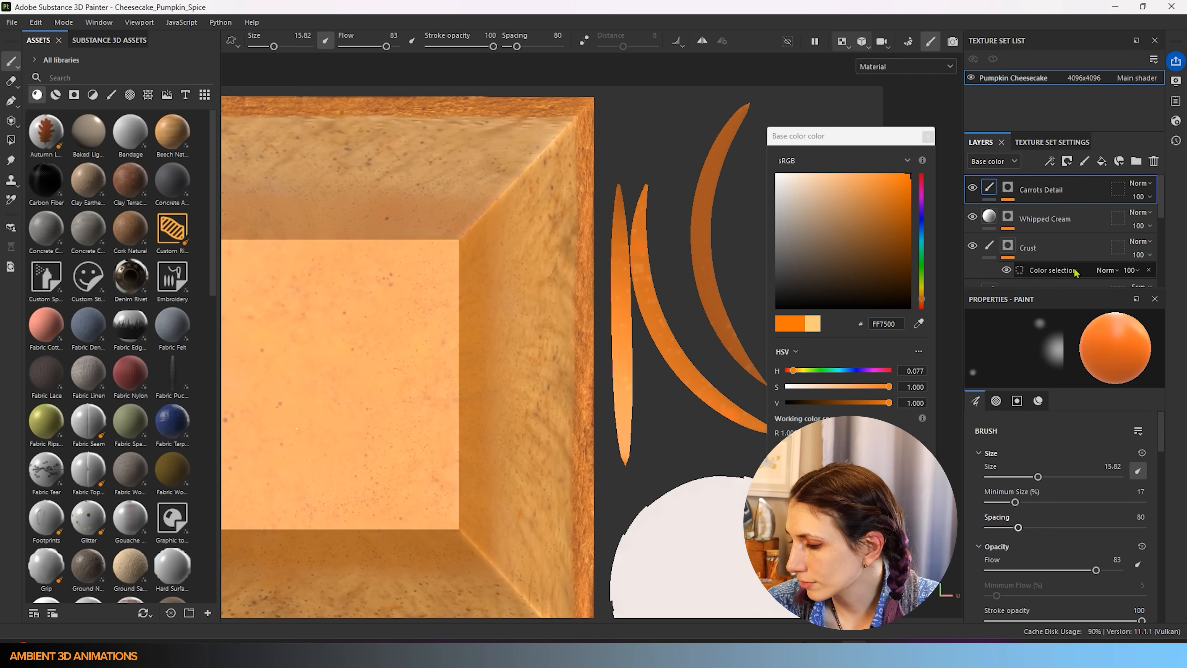
pyautogui.scroll(-6, 541, 462)
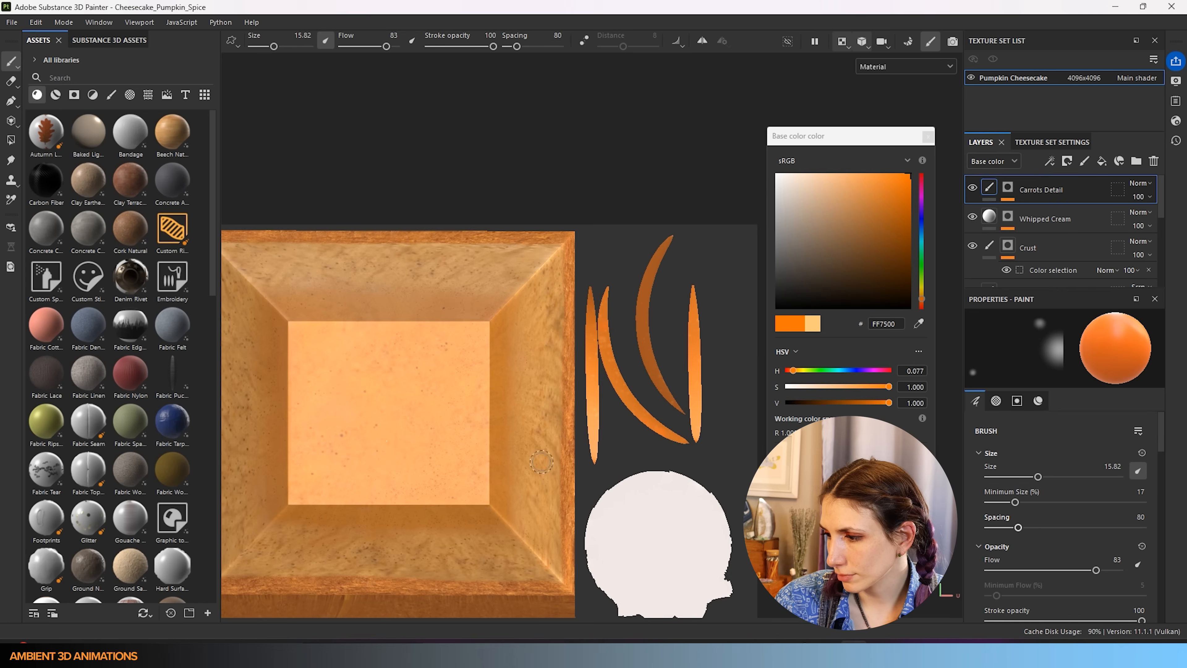
pyautogui.keyDown('alt'); pyautogui.moveTo(541, 462); pyautogui.dragTo(562, 356, button='middle'); pyautogui.keyUp('alt')
pyautogui.scroll(2, 541, 421)
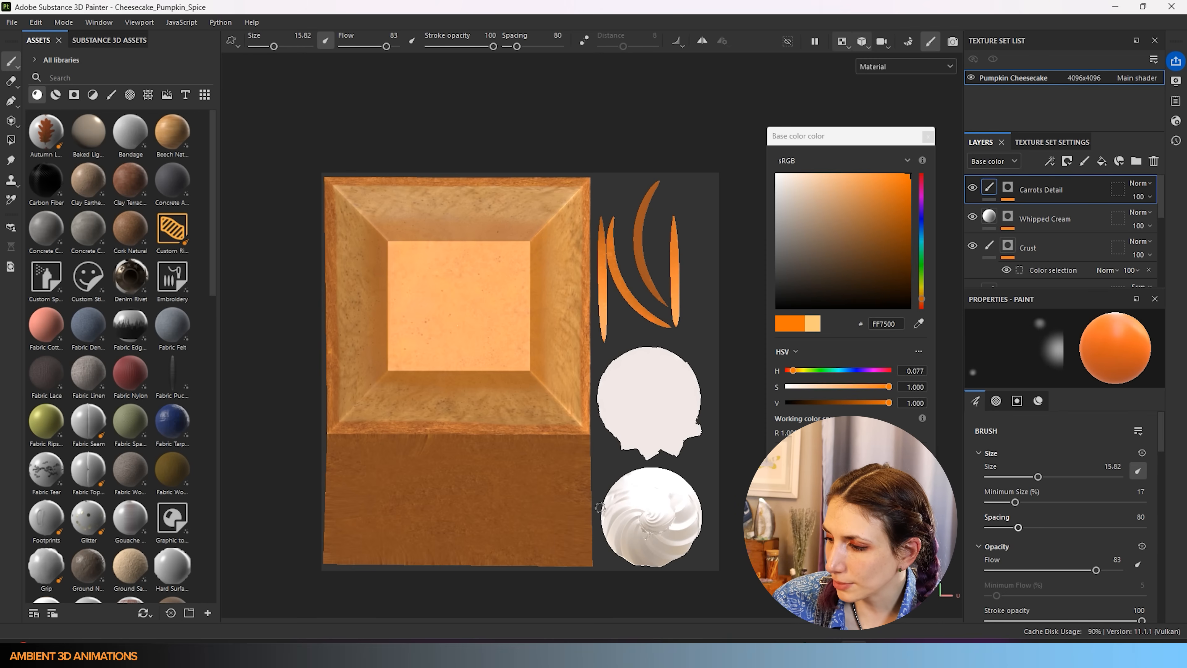
# - Switch the viewport layout to show only the 3D cheesecake view
pyautogui.click(883, 68)
pyautogui.click(800, 53)
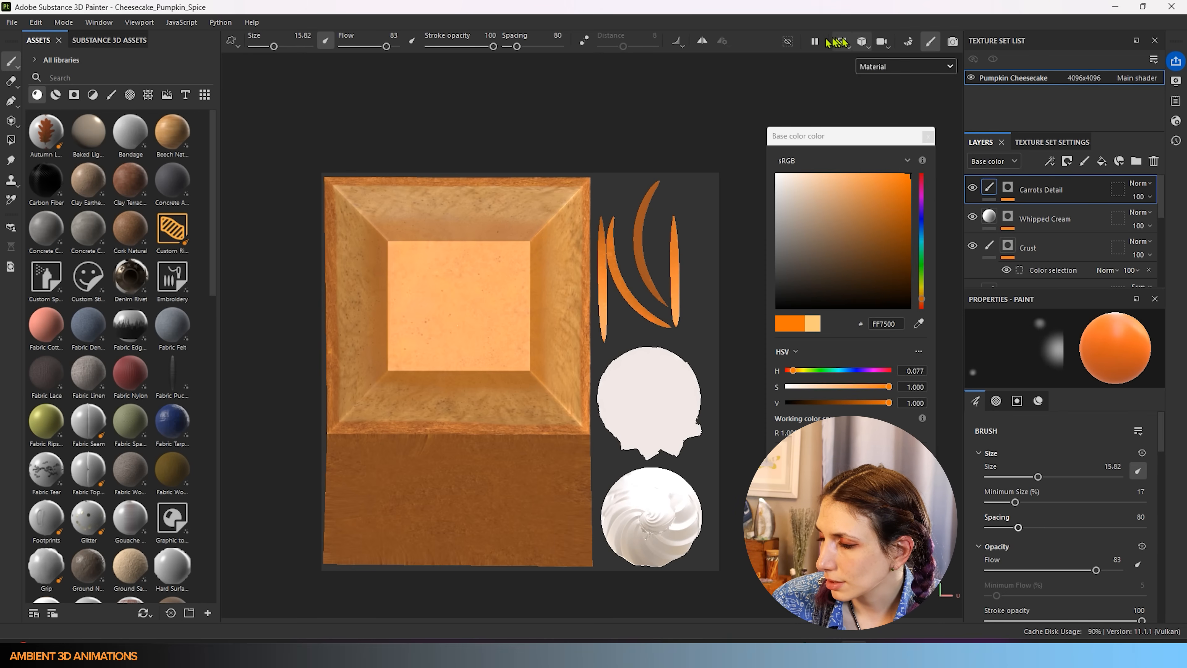
pyautogui.click(863, 41)
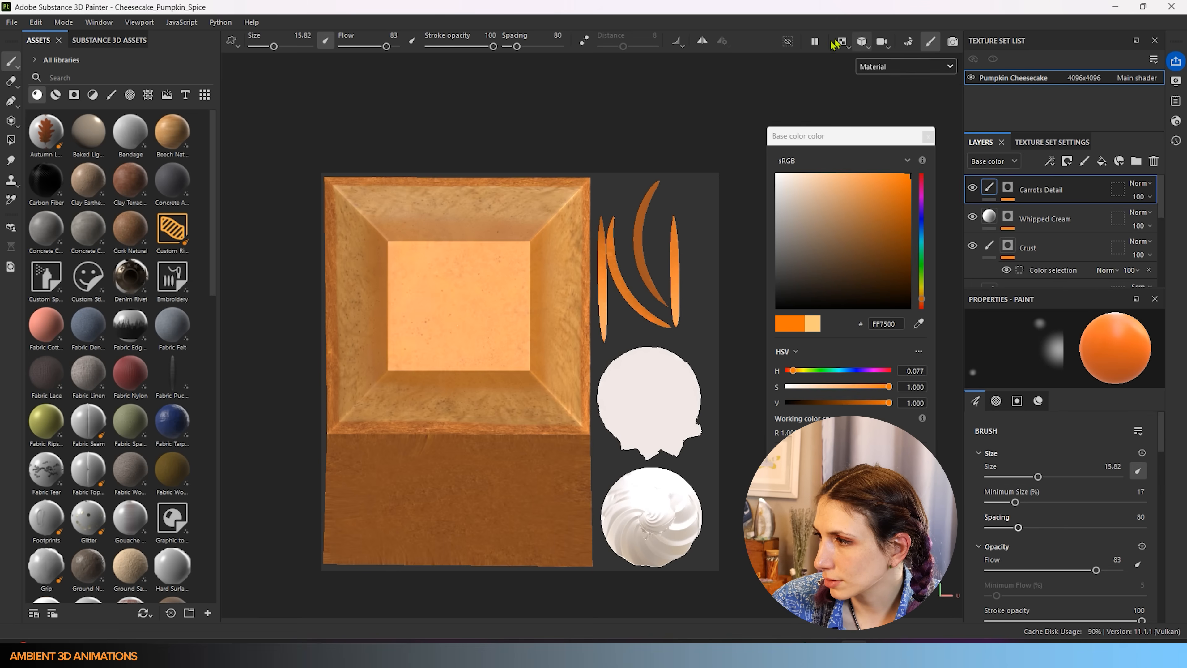
pyautogui.click(843, 41)
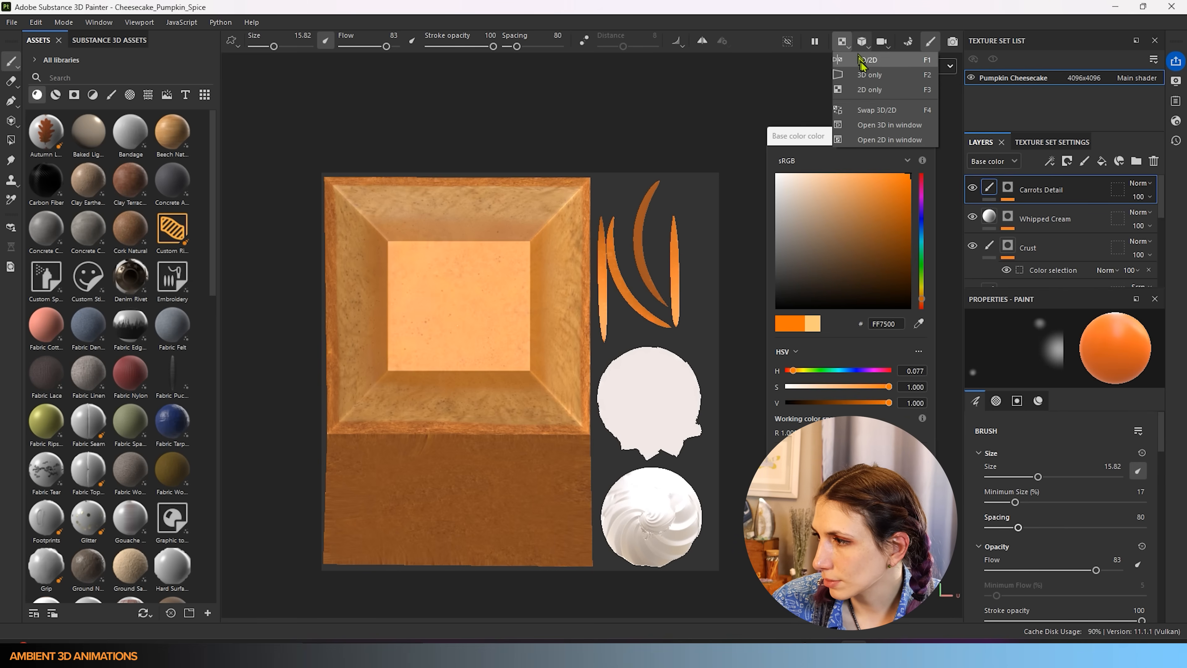
pyautogui.click(869, 75)
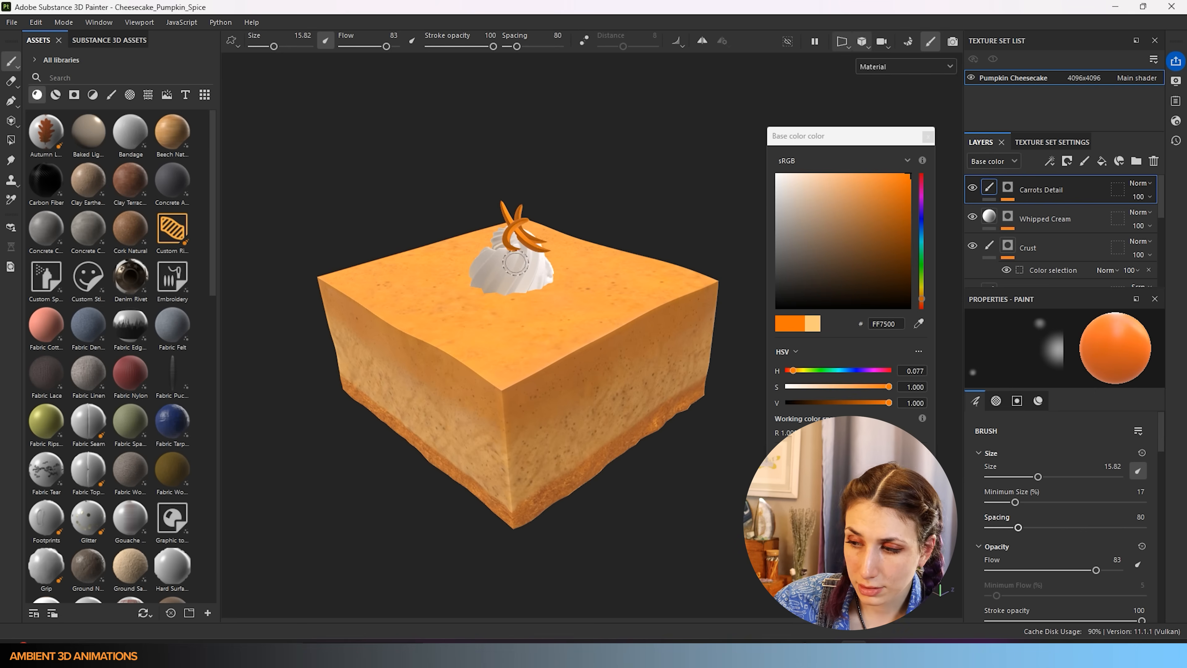
# - Set the paint colour to paler orange DE985C and shrink the brush to 2.5
pyautogui.keyDown('alt'); pyautogui.moveTo(573, 388); pyautogui.dragTo(442, 377); pyautogui.keyUp('alt')
pyautogui.keyDown('alt'); pyautogui.moveTo(600, 309); pyautogui.dragTo(396, 489, button='middle'); pyautogui.keyUp('alt')
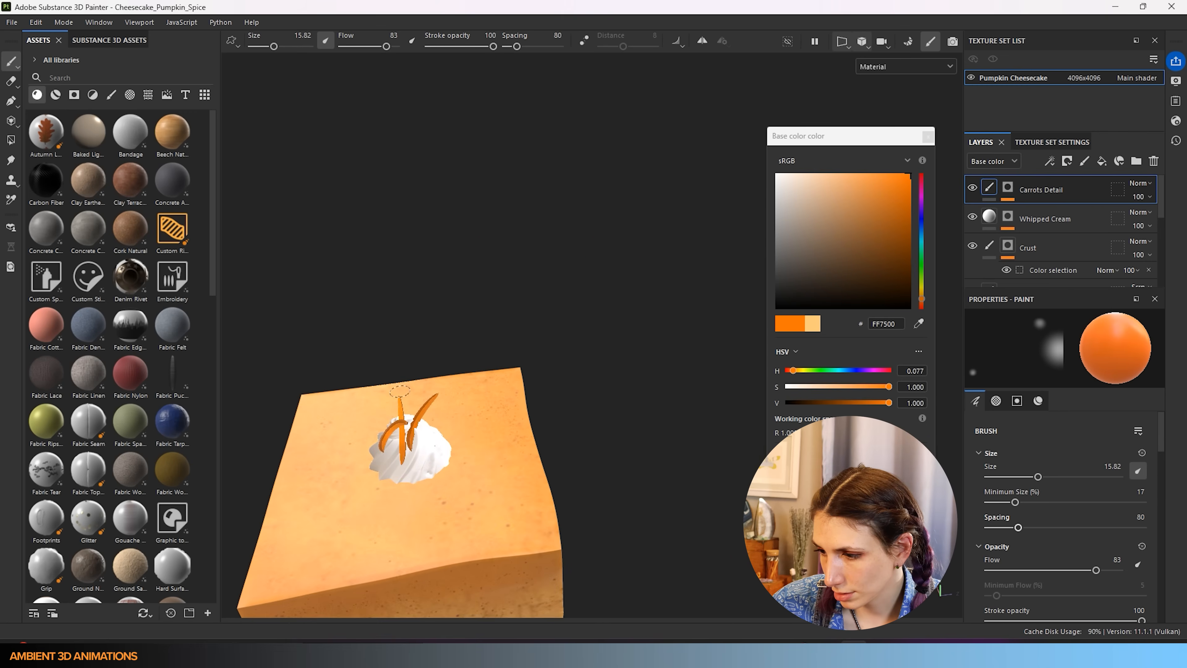
pyautogui.scroll(5, 413, 432)
pyautogui.moveTo(833, 185); pyautogui.dragTo(854, 190)
pyautogui.press('[')
pyautogui.press('[')
pyautogui.press('[')
pyautogui.press('[')
pyautogui.press('[')
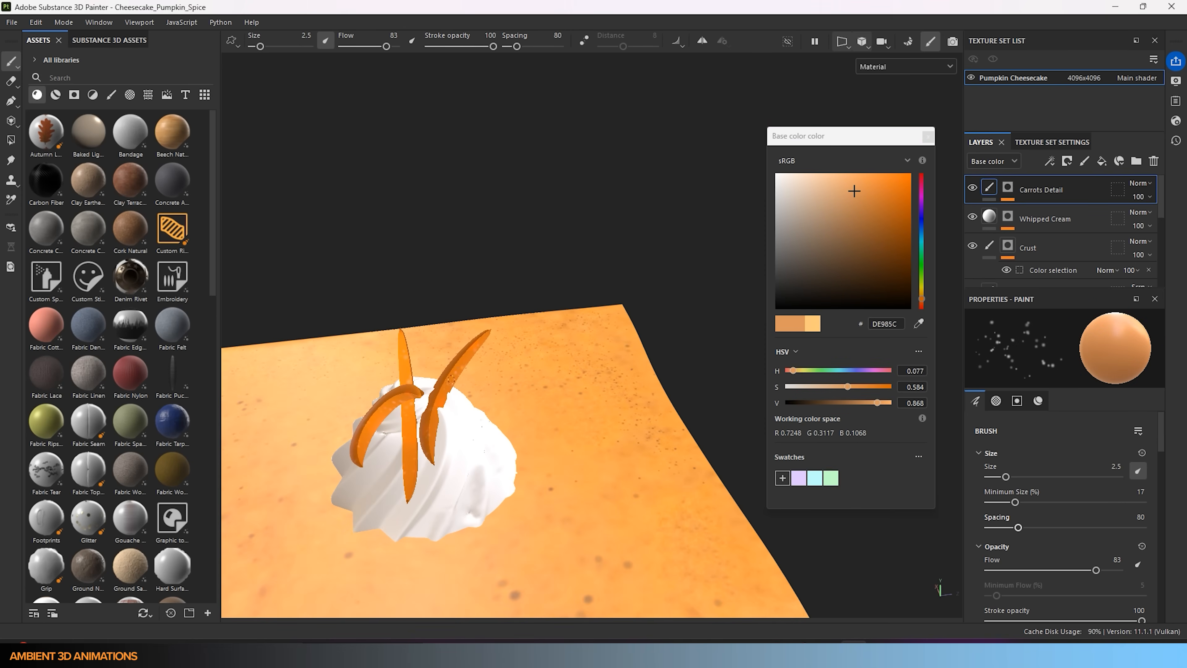
# - Paint DE985C highlights over the carrot strips with the brush at size 20.95
pyautogui.keyDown('alt'); pyautogui.moveTo(419, 446); pyautogui.dragTo(492, 456); pyautogui.keyUp('alt')
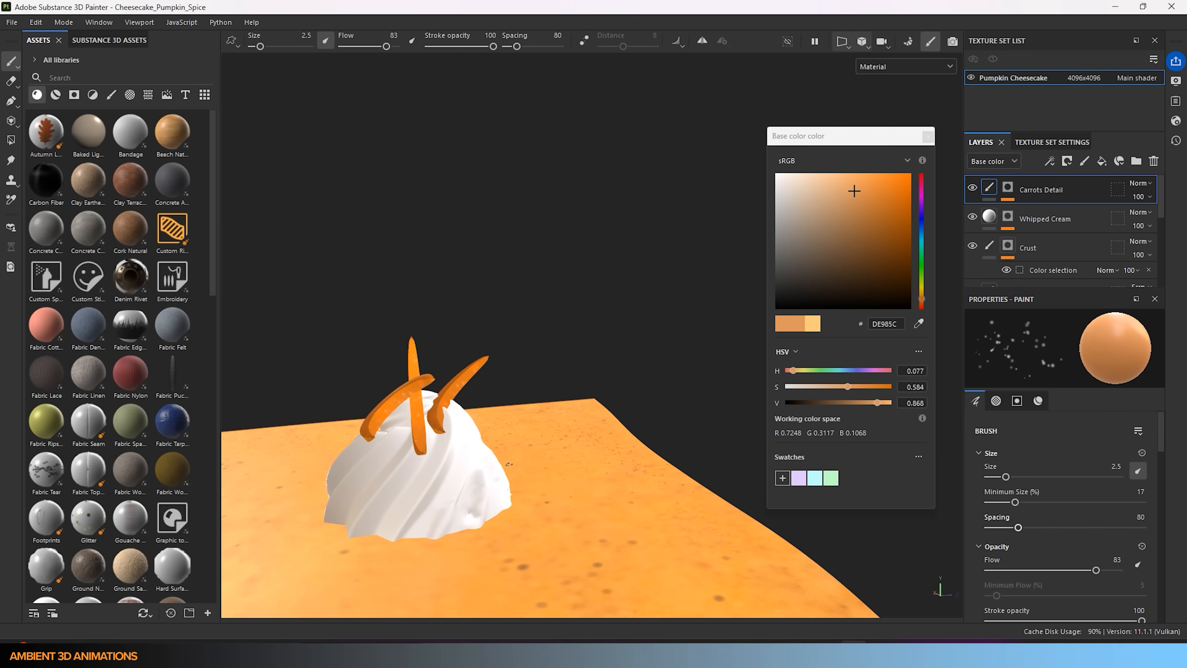
pyautogui.scroll(-3, 589, 409)
pyautogui.keyDown('alt'); pyautogui.moveTo(589, 409); pyautogui.dragTo(560, 477); pyautogui.keyUp('alt')
pyautogui.scroll(4, 560, 477)
pyautogui.keyDown('ctrl'); pyautogui.moveTo(544, 421); pyautogui.dragTo(582, 415, button='right'); pyautogui.keyUp('ctrl')
pyautogui.moveTo(554, 306)
pyautogui.mouseDown()
pyautogui.moveTo(524, 412)
pyautogui.moveTo(569, 360)
pyautogui.moveTo(600, 288)
pyautogui.mouseUp()
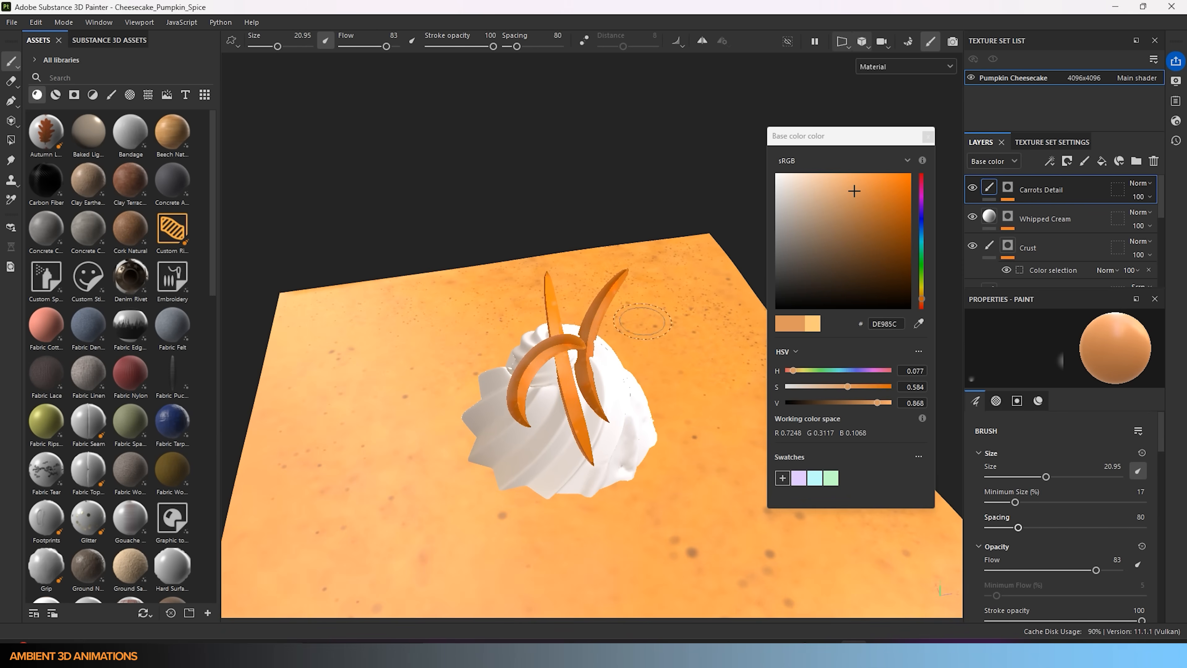
# - Orbit around the garnish to check it, then frame the whole cheesecake slice
pyautogui.scroll(-3, 531, 473)
pyautogui.moveTo(531, 474)
pyautogui.keyDown('alt'); pyautogui.mouseDown()
pyautogui.moveTo(208, 414)
pyautogui.moveTo(575, 396)
pyautogui.moveTo(678, 488)
pyautogui.moveTo(676, 505)
pyautogui.mouseUp(); pyautogui.keyUp('alt')
pyautogui.scroll(3, 564, 447)
pyautogui.keyDown('alt'); pyautogui.moveTo(564, 447); pyautogui.dragTo(522, 374); pyautogui.keyUp('alt')
pyautogui.scroll(-4, 503, 392)
pyautogui.keyDown('alt'); pyautogui.moveTo(534, 460); pyautogui.dragTo(584, 340, button='middle'); pyautogui.keyUp('alt')
pyautogui.scroll(-4, 586, 337)
pyautogui.keyDown('alt'); pyautogui.moveTo(571, 391); pyautogui.dragTo(538, 413); pyautogui.keyUp('alt')
pyautogui.keyDown('alt'); pyautogui.moveTo(553, 386); pyautogui.dragTo(502, 437, button='middle'); pyautogui.keyUp('alt')
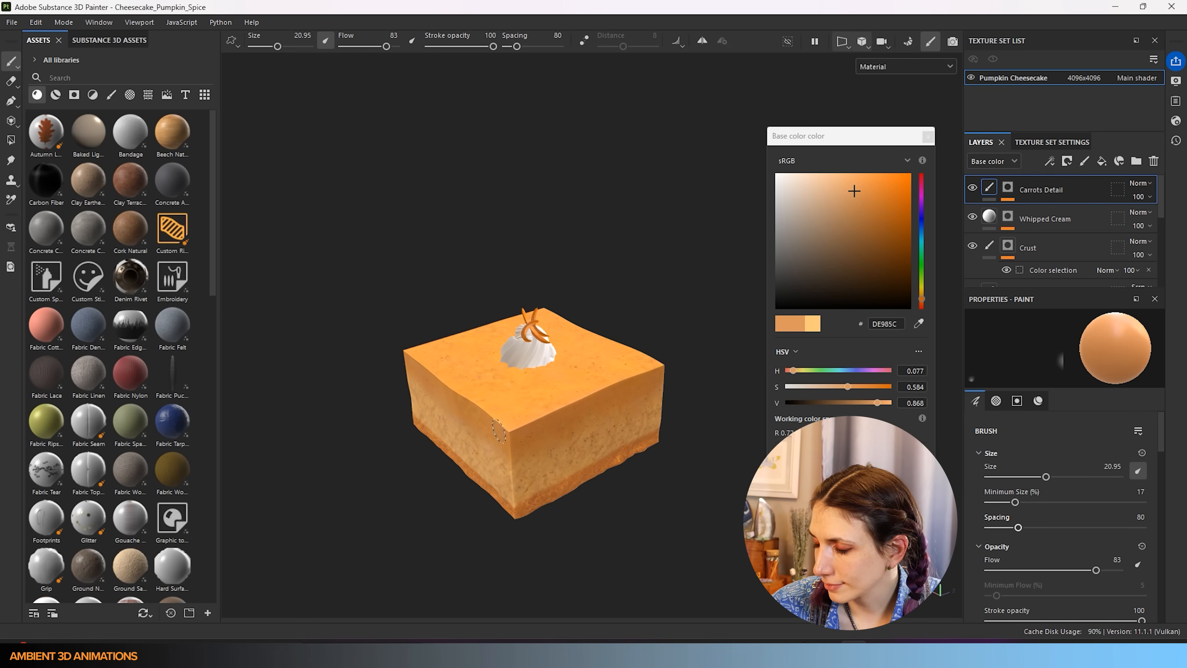
pyautogui.scroll(2, 507, 430)
pyautogui.keyDown('alt'); pyautogui.moveTo(510, 425); pyautogui.dragTo(544, 410); pyautogui.keyUp('alt')
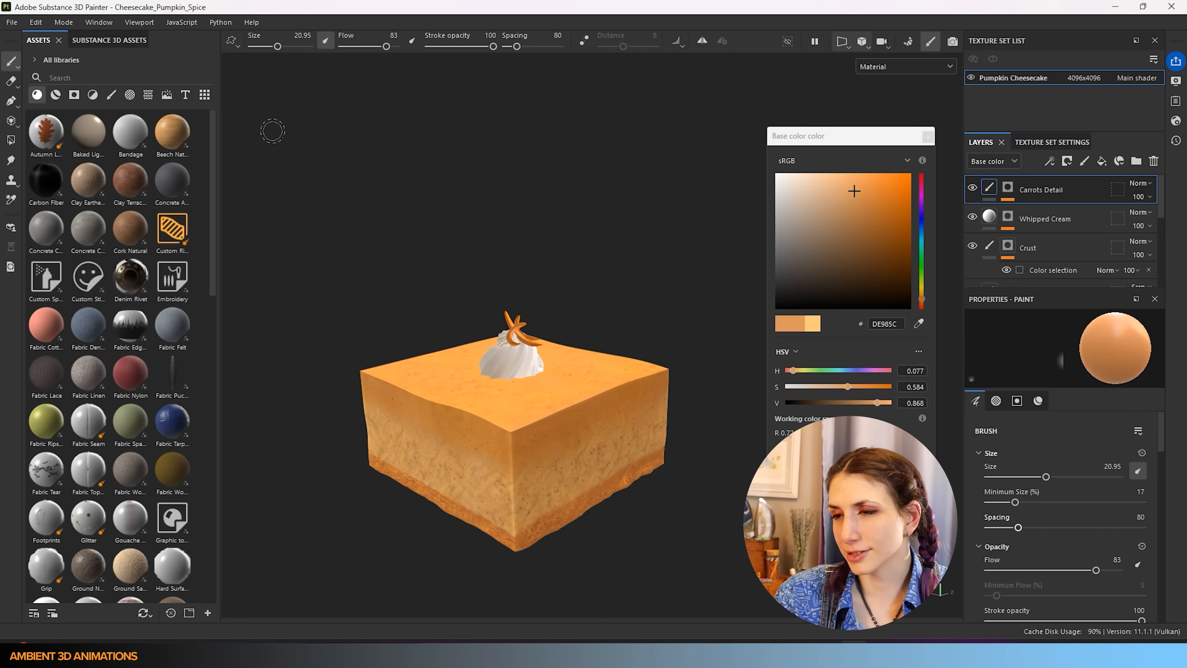
pyautogui.click(13, 22)
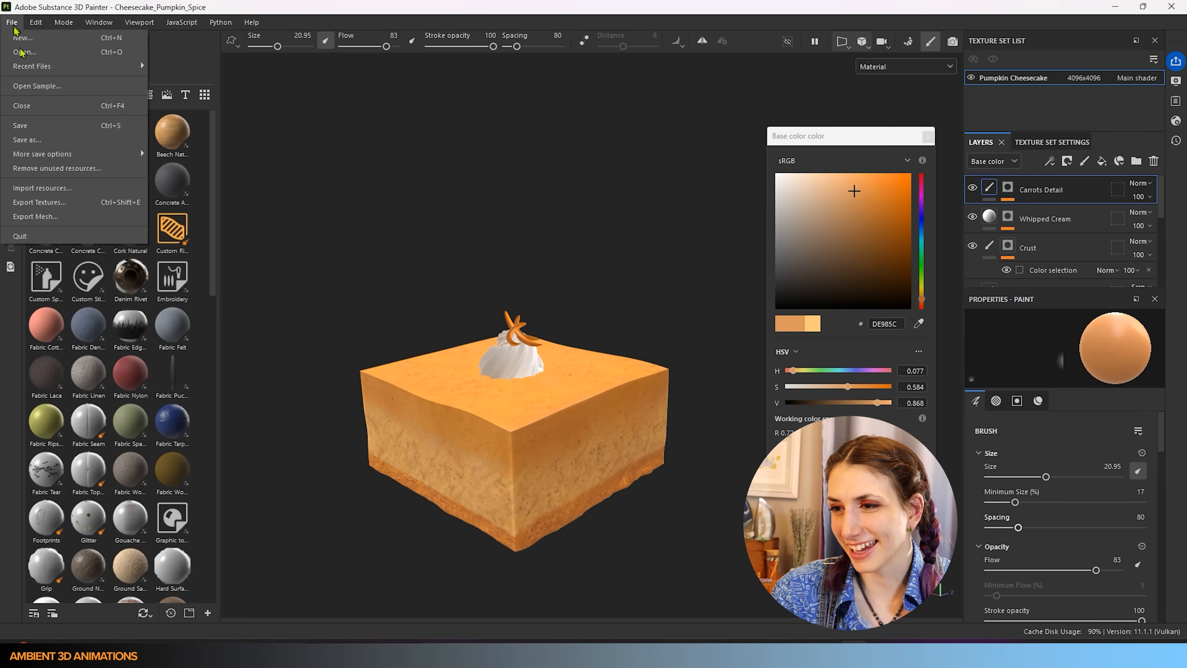
# - Save the Cheesecake_Pumpkin_Spice project
pyautogui.click(24, 125)
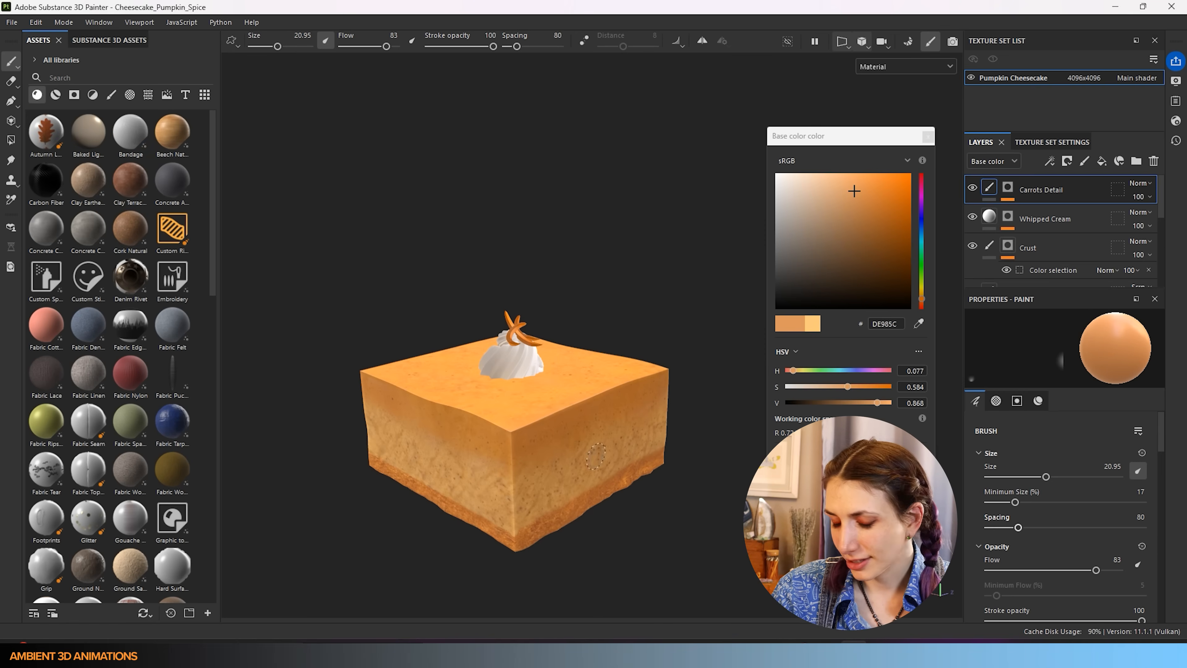
pyautogui.keyDown('alt'); pyautogui.moveTo(518, 433); pyautogui.dragTo(540, 378, button='middle'); pyautogui.keyUp('alt')
pyautogui.scroll(2, 541, 377)
pyautogui.keyDown('alt'); pyautogui.moveTo(545, 386); pyautogui.dragTo(587, 357); pyautogui.keyUp('alt')
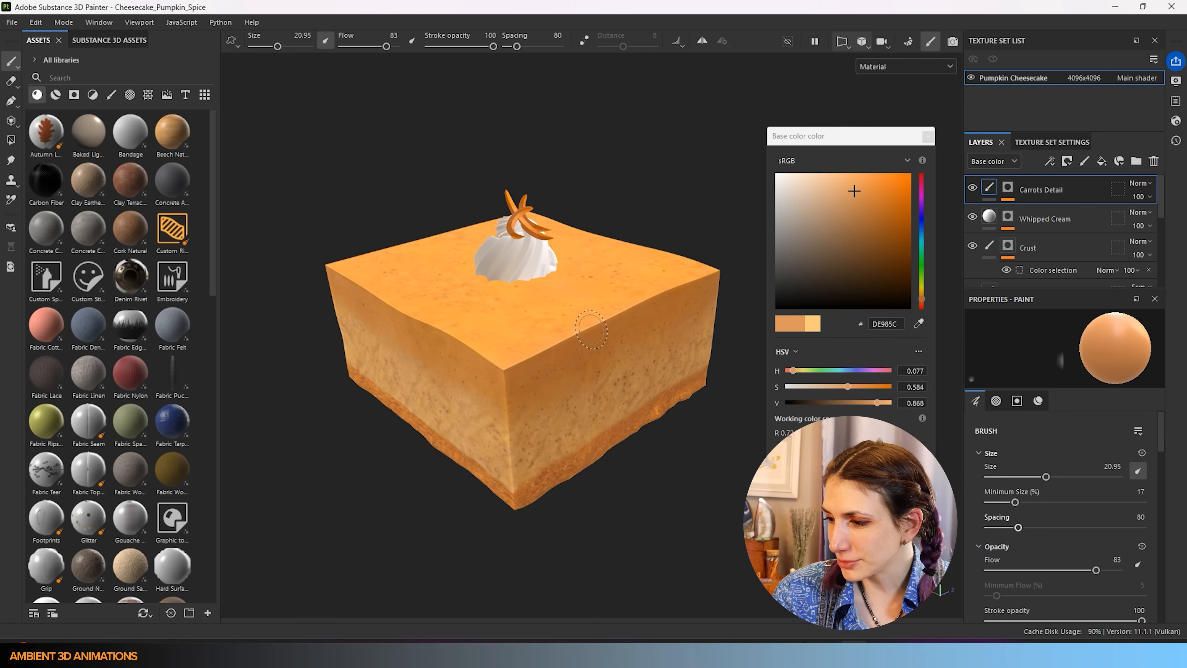
# - Open the first recent project, saving changes and dismissing the update notice
pyautogui.click(11, 22)
pyautogui.moveTo(88, 66)
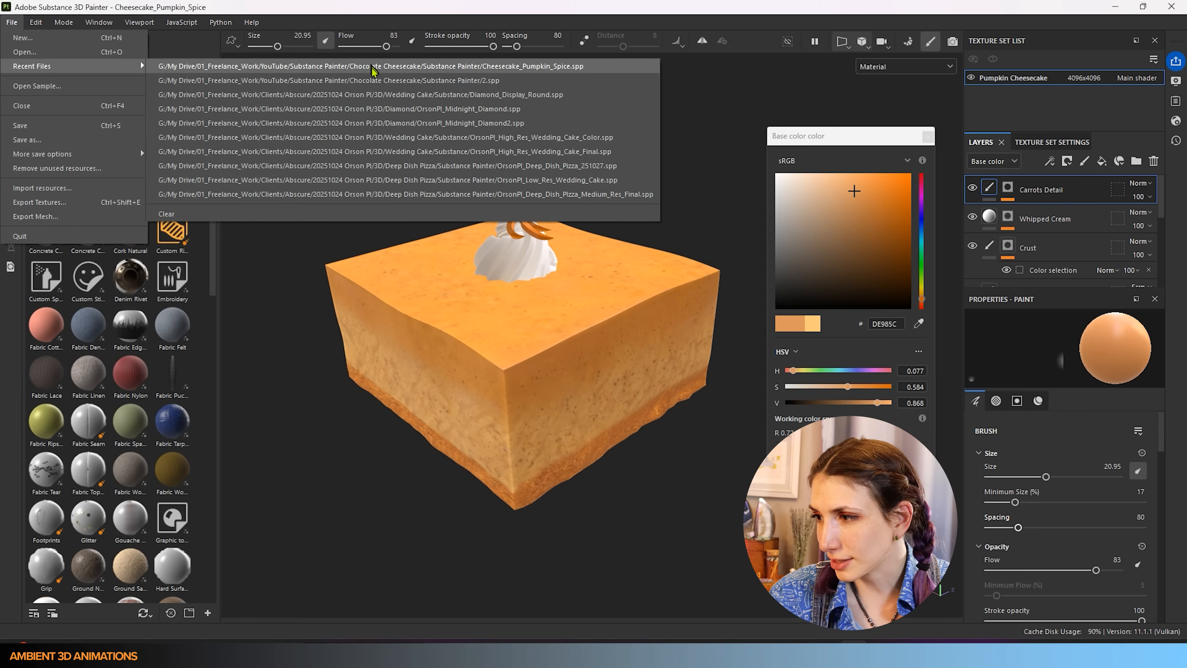
pyautogui.click(371, 68)
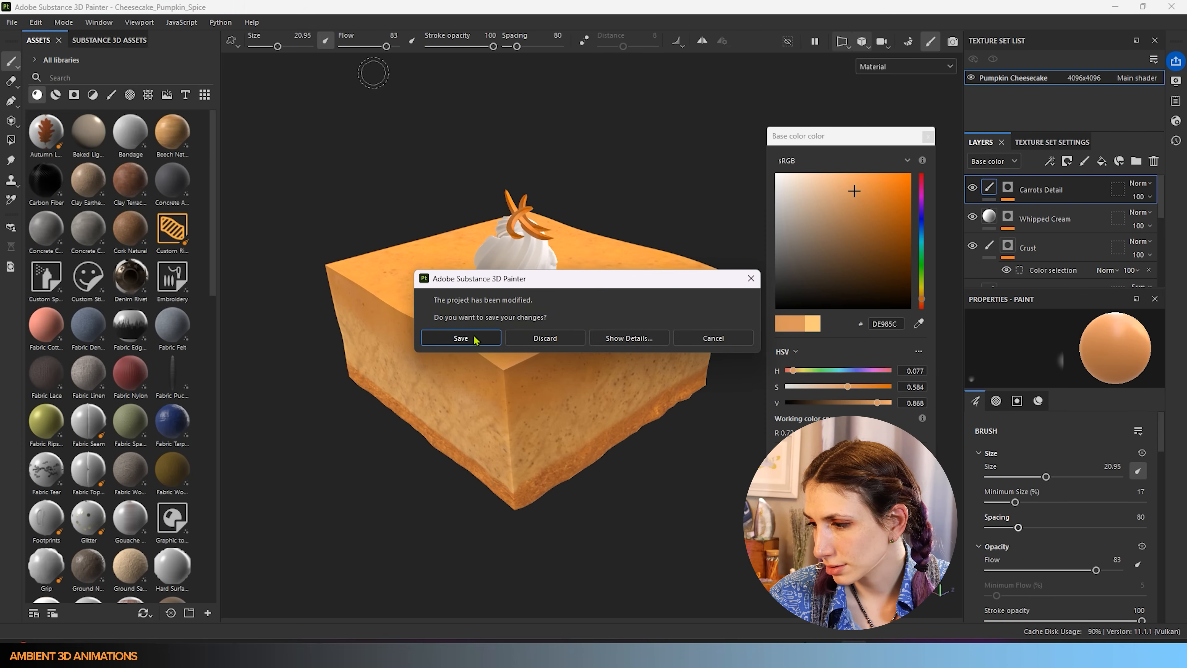
pyautogui.click(473, 338)
pyautogui.click(582, 347)
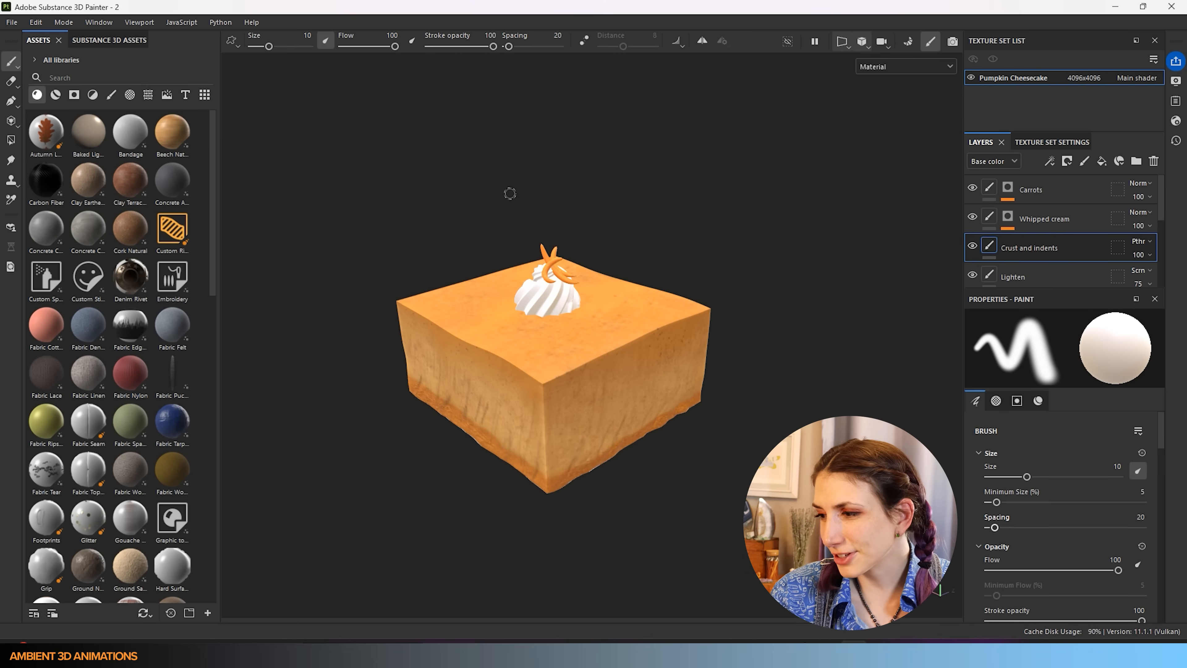
# - Reopen Cheesecake_Pumpkin_Spice.spp from recent files, discarding unsaved changes
pyautogui.click(12, 22)
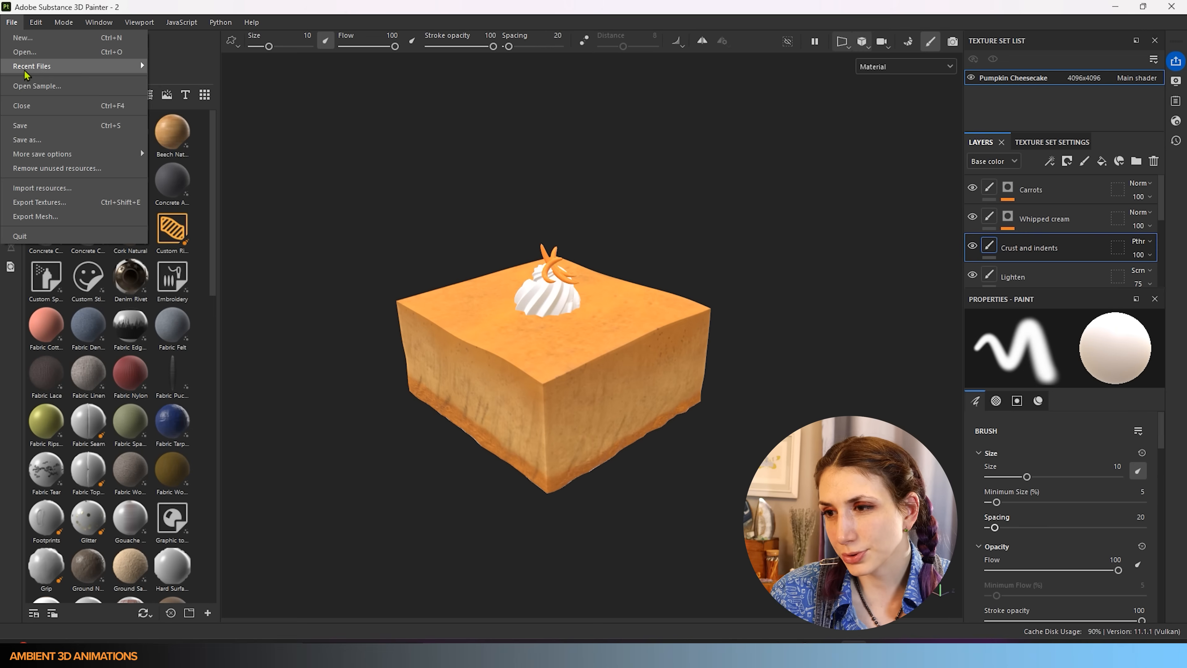
pyautogui.moveTo(49, 67)
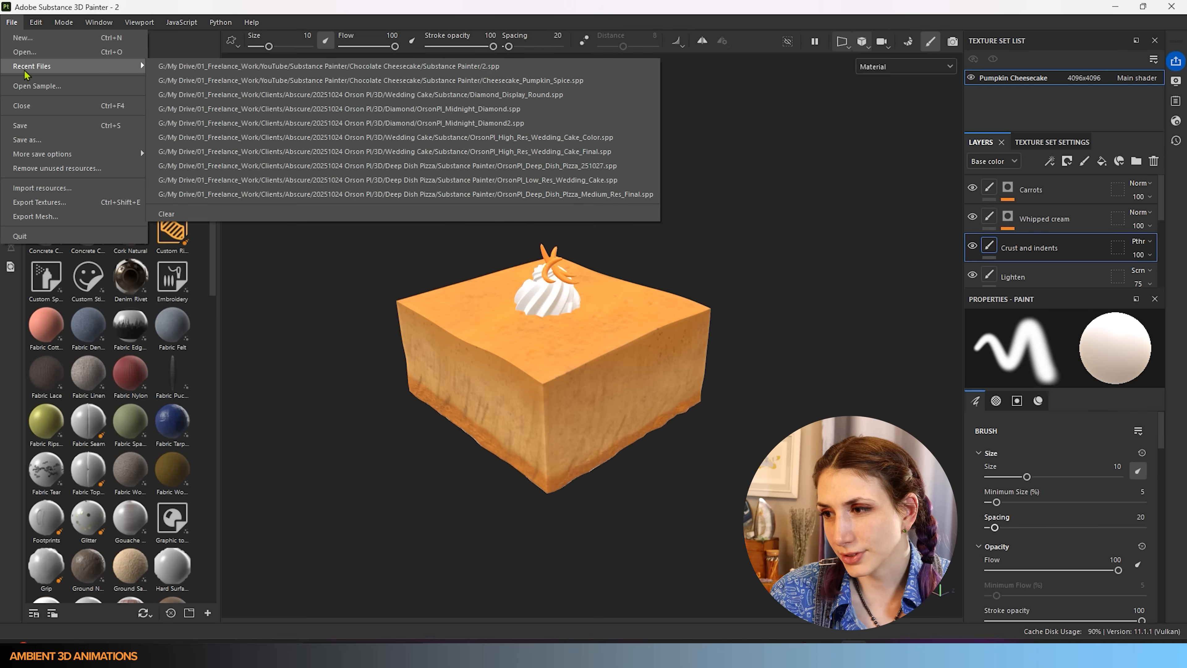
pyautogui.click(231, 83)
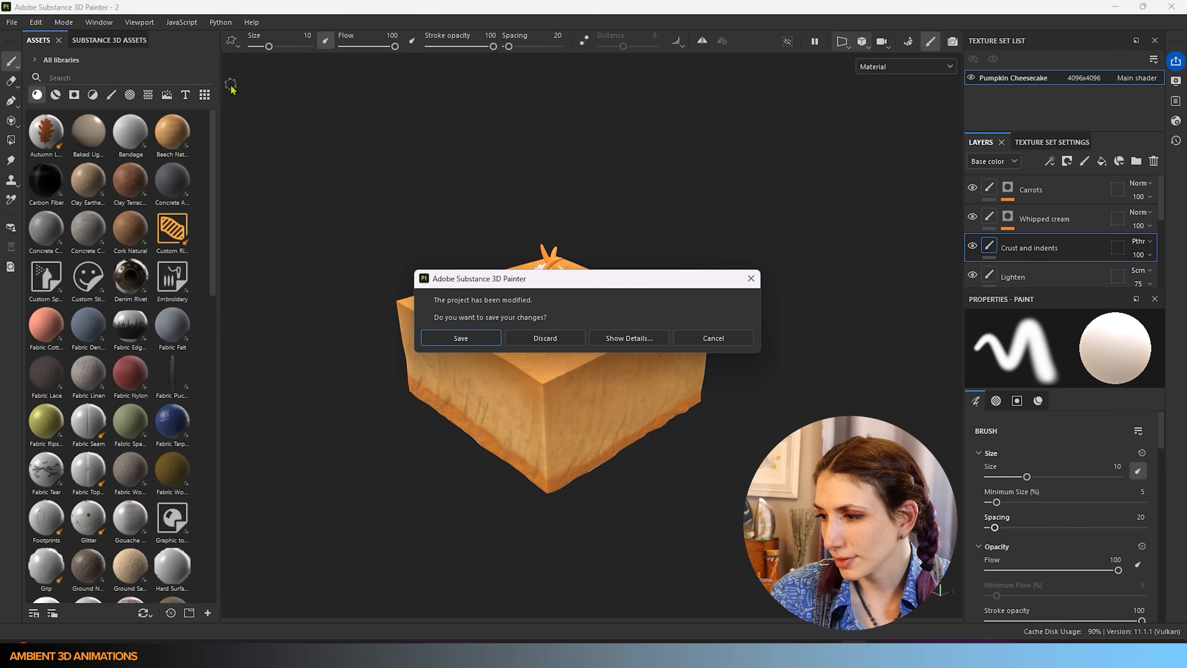
pyautogui.click(546, 338)
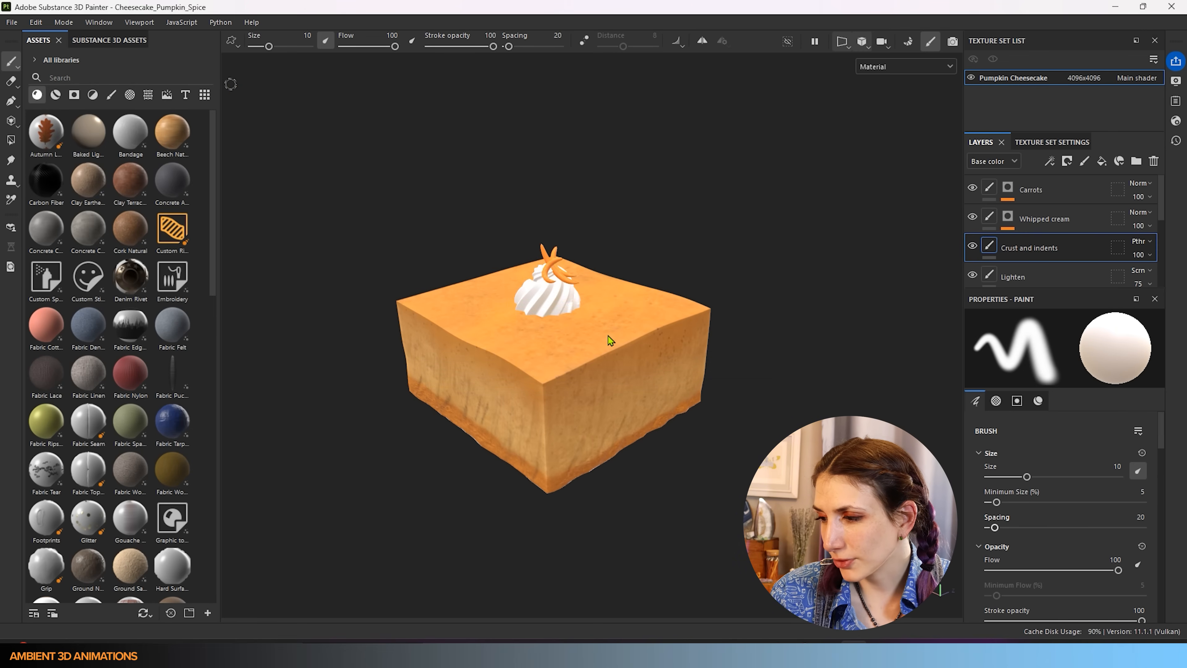